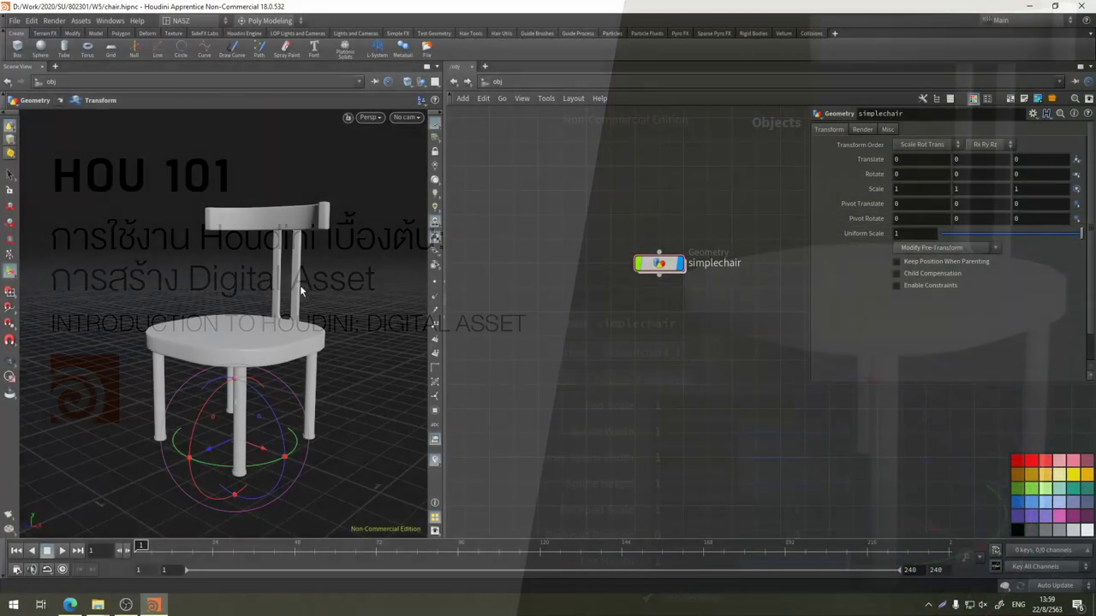
Orbit and pan the viewport to inspect the chair from several angles
mouse_move(300, 291)
left_mouse_down()
mouse_move(301, 330)
mouse_move(234, 299)
mouse_move(306, 286)
mouse_move(241, 302)
left_mouse_up()
key("t")
key("Escape")
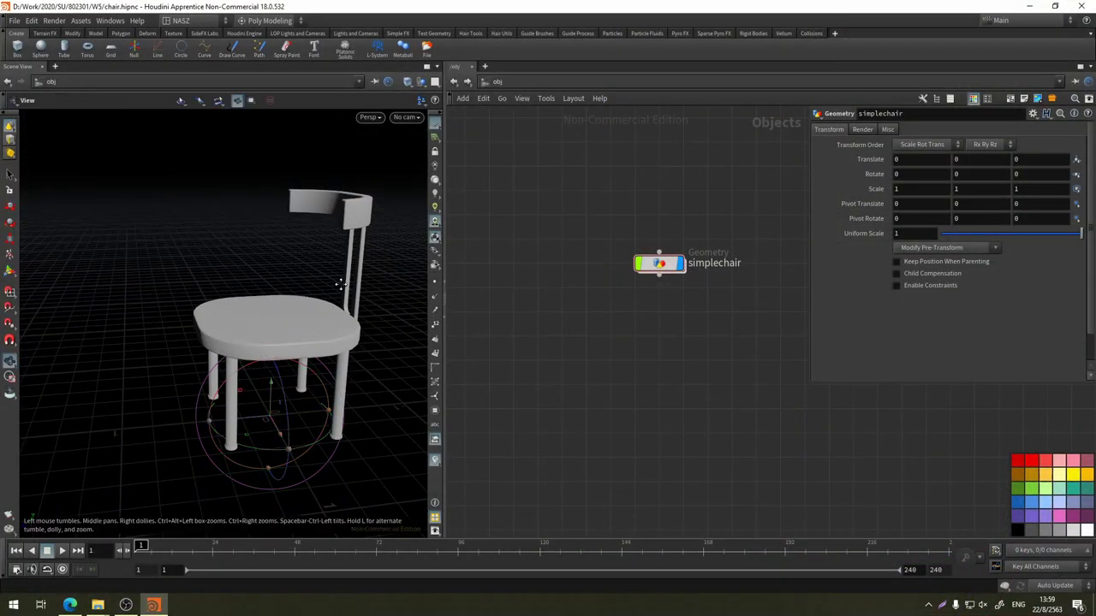
mouse_move(345, 283)
left_mouse_down()
mouse_move(242, 286)
mouse_move(303, 281)
mouse_move(337, 299)
mouse_move(343, 257)
mouse_move(377, 258)
mouse_move(308, 244)
mouse_move(286, 225)
mouse_move(348, 274)
mouse_move(111, 259)
mouse_move(343, 277)
mouse_move(350, 249)
mouse_move(288, 268)
left_mouse_up()
middle_click_drag(289, 269, 288, 285)
mouse_move(288, 285)
left_mouse_down()
mouse_move(257, 308)
mouse_move(291, 369)
left_mouse_up()
key("t")
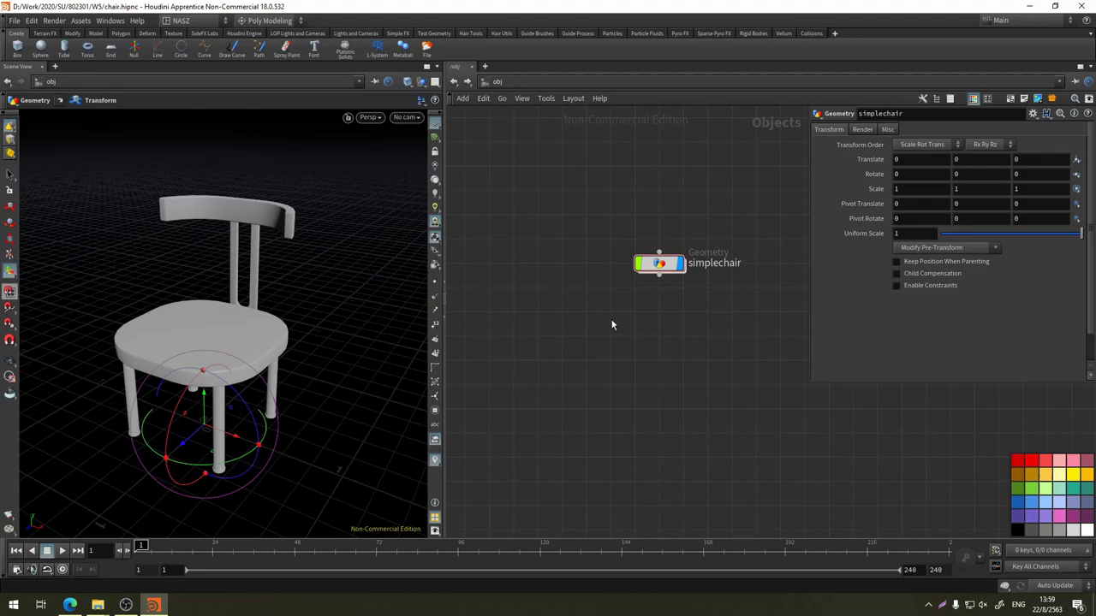
middle_click_drag(351, 361, 399, 314)
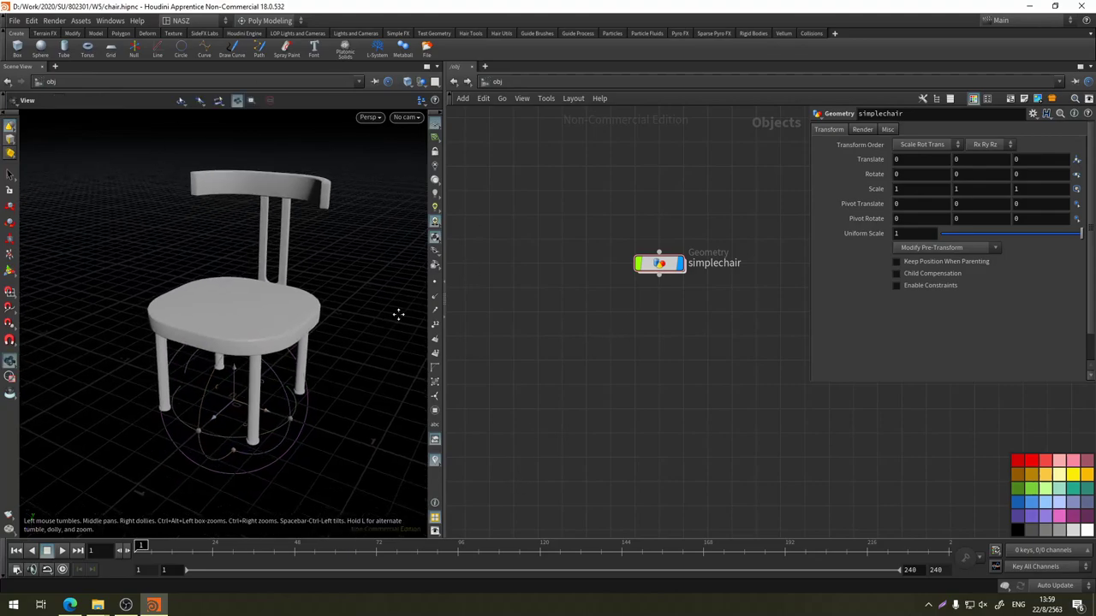
Peek inside the simplechair network, return to /obj and re-centre on simplechair
double_click(673, 267)
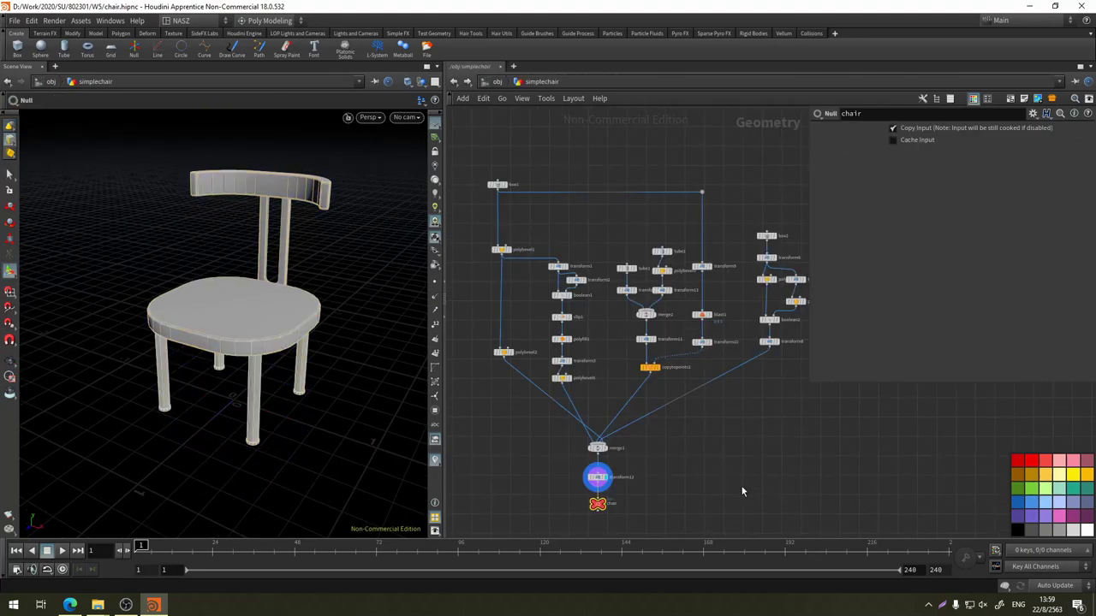
left_click(494, 82)
mouse_move(419, 359)
left_mouse_down()
mouse_move(399, 288)
mouse_move(366, 312)
mouse_move(367, 276)
mouse_move(374, 330)
mouse_move(396, 335)
mouse_move(345, 303)
left_mouse_up()
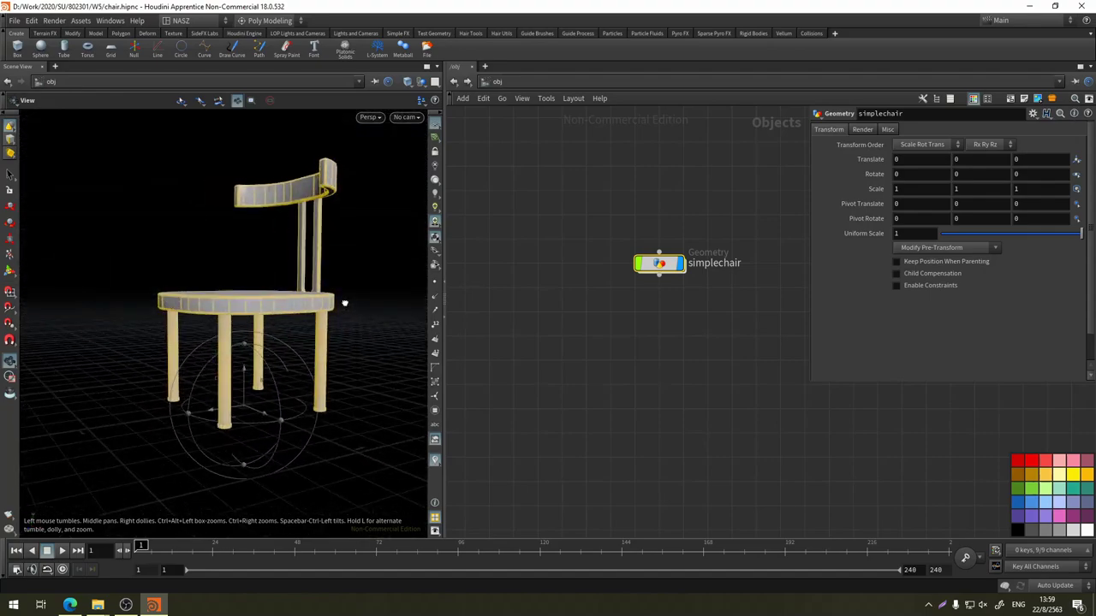
key("t")
key("h")
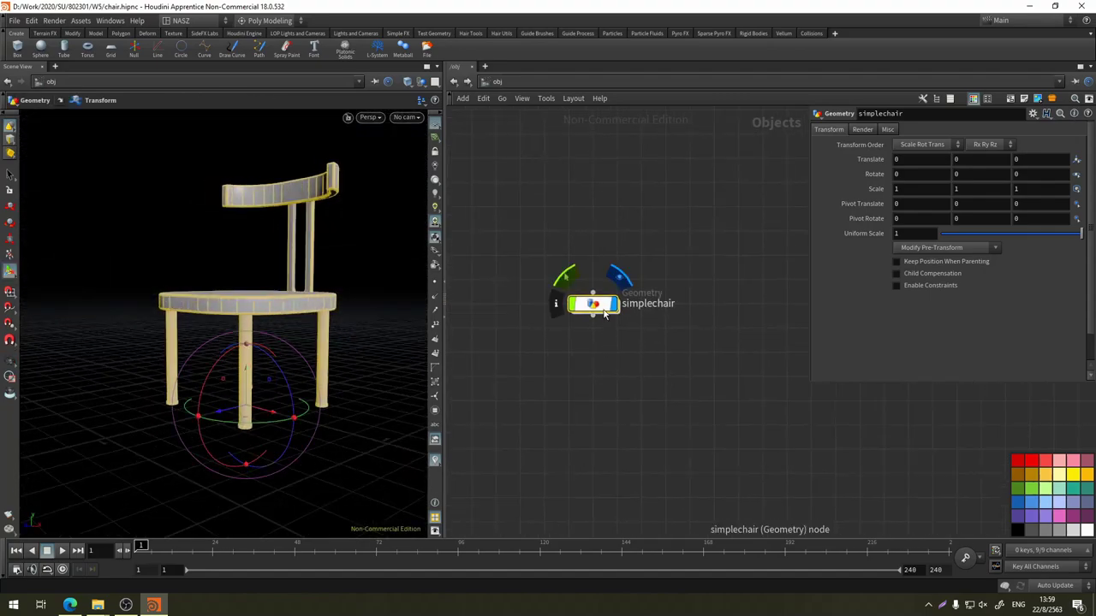
Start creating a digital asset from the simplechair node
right_click(606, 306)
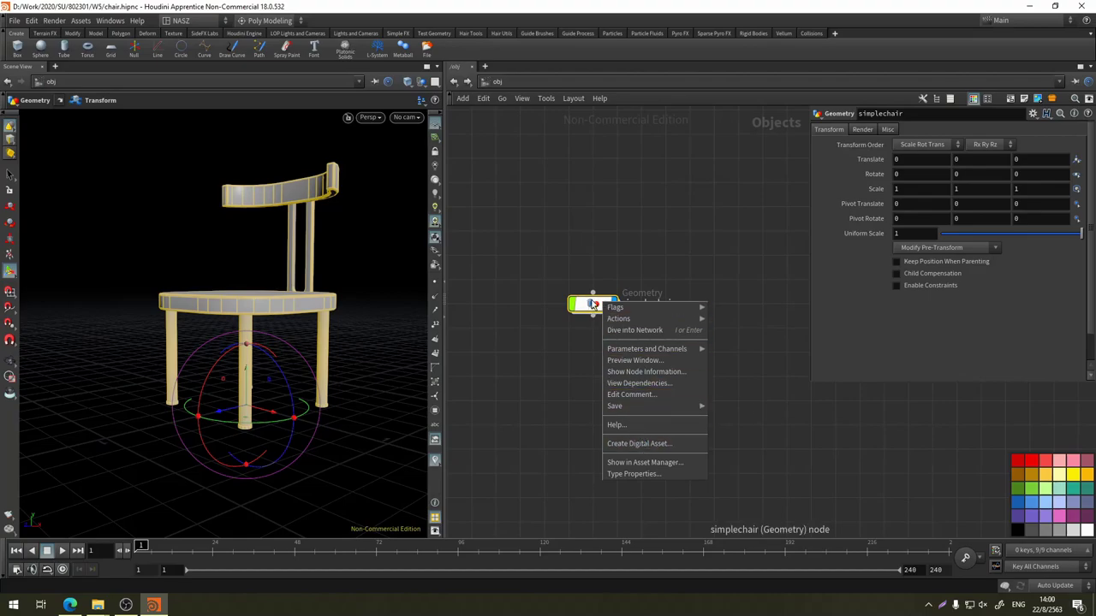
left_click(592, 305)
right_click(591, 304)
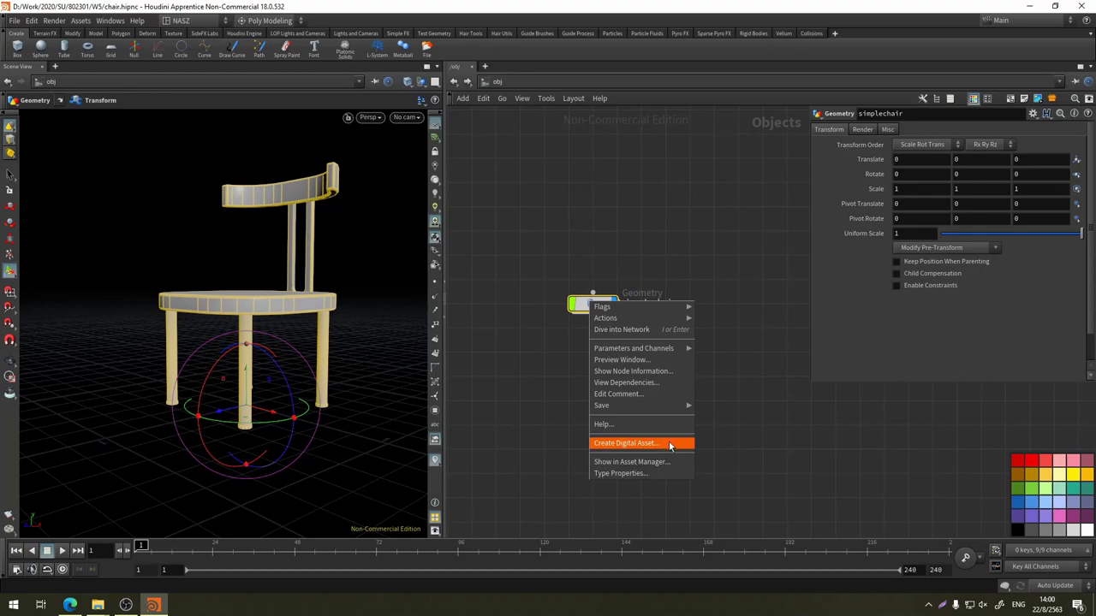
left_click(670, 444)
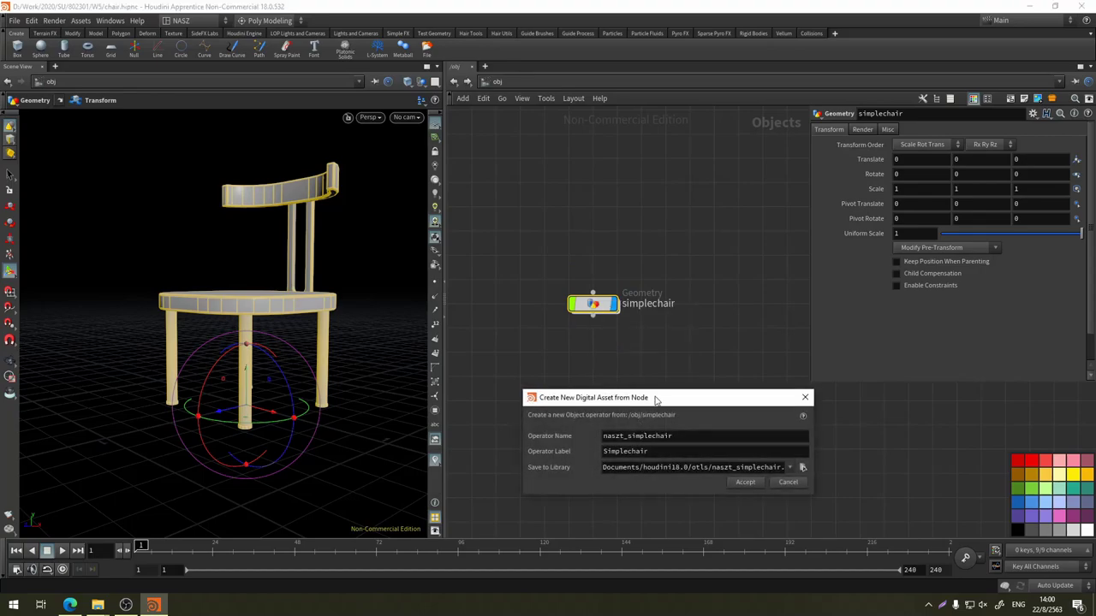
mouse_move(658, 397)
left_mouse_down()
mouse_move(676, 298)
mouse_move(675, 312)
left_mouse_up()
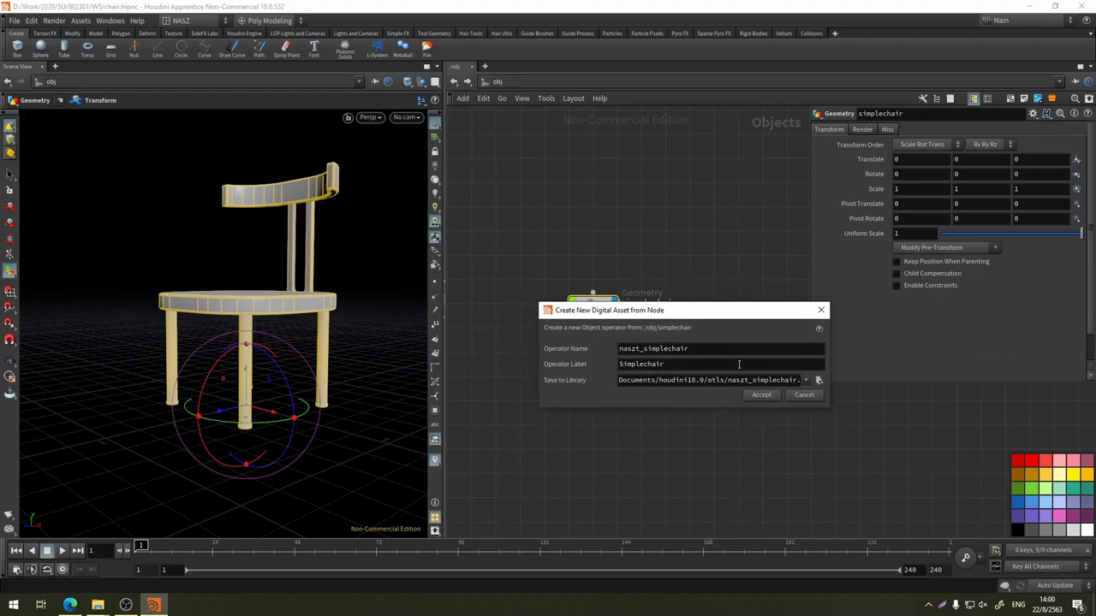
Check the library save path naszt_simplechair.hdanc and its .hdanc extension
left_click(635, 380)
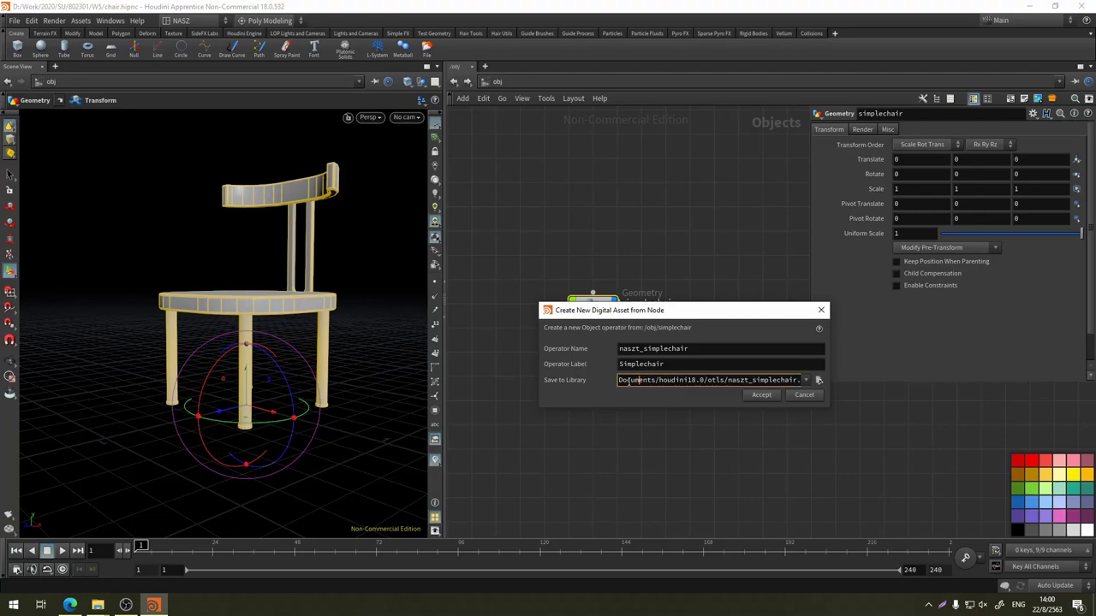
left_click_drag(635, 380, 831, 393)
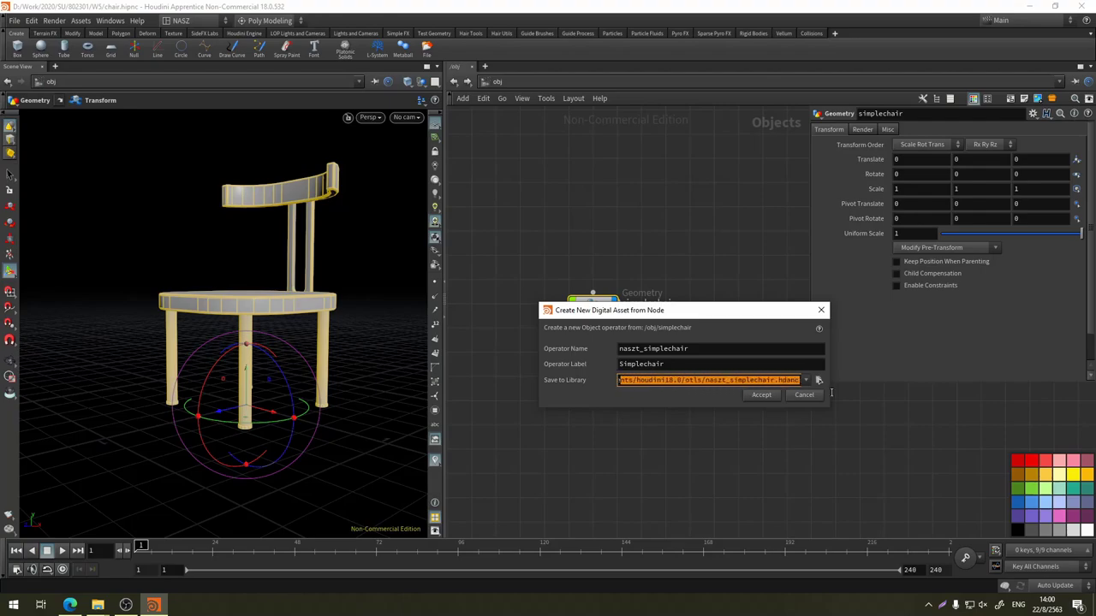
mouse_move(758, 380)
left_mouse_down()
mouse_move(830, 380)
mouse_move(784, 385)
left_mouse_up()
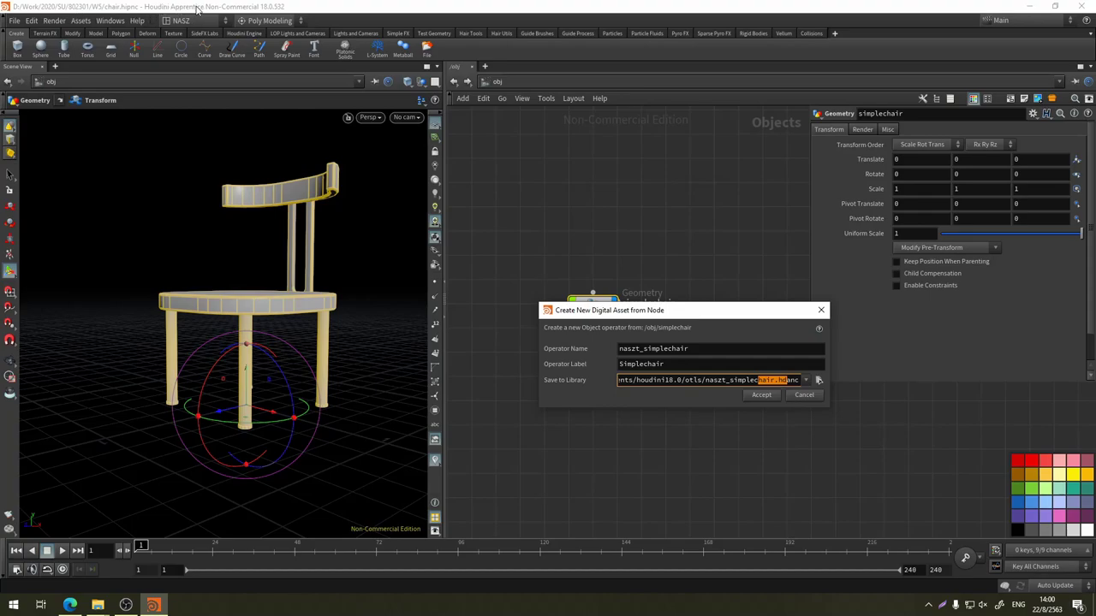
left_click(776, 380)
left_click_drag(778, 380, 799, 380)
left_click(786, 382)
left_click_drag(779, 380, 799, 380)
left_click(762, 396)
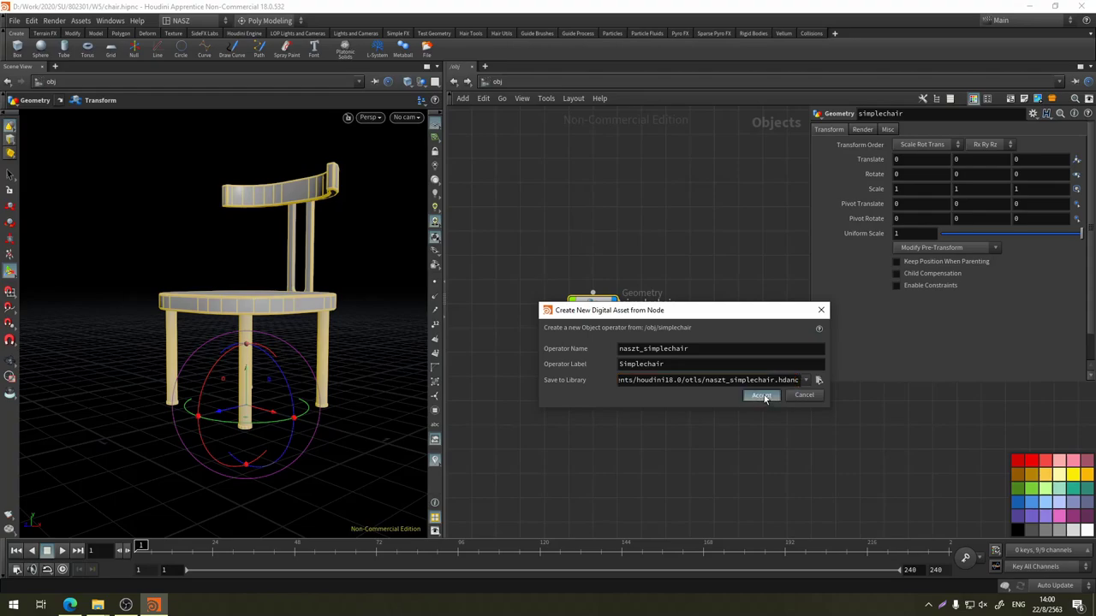
Accept the naszt_simplechair asset, dismiss the parameter-layout warning and close its type properties
left_click(761, 398)
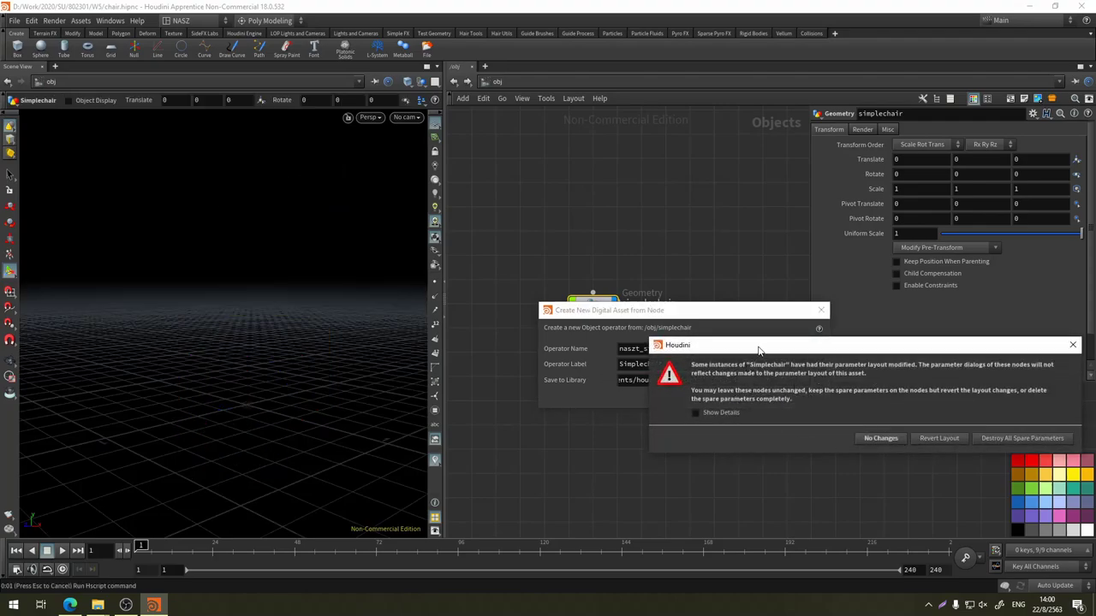
left_click_drag(764, 346, 577, 296)
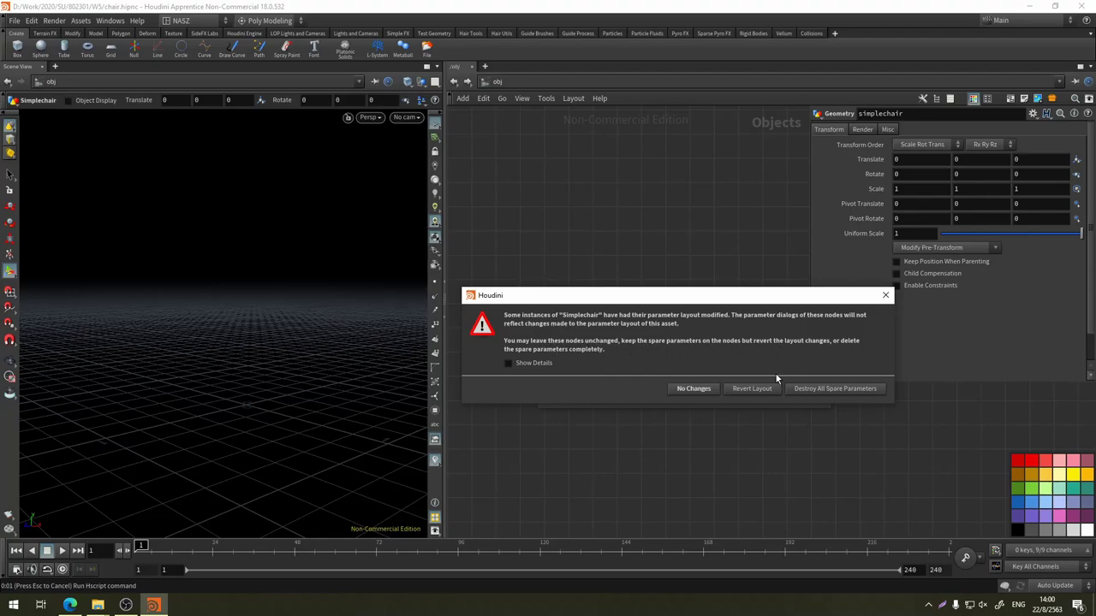
left_click(693, 389)
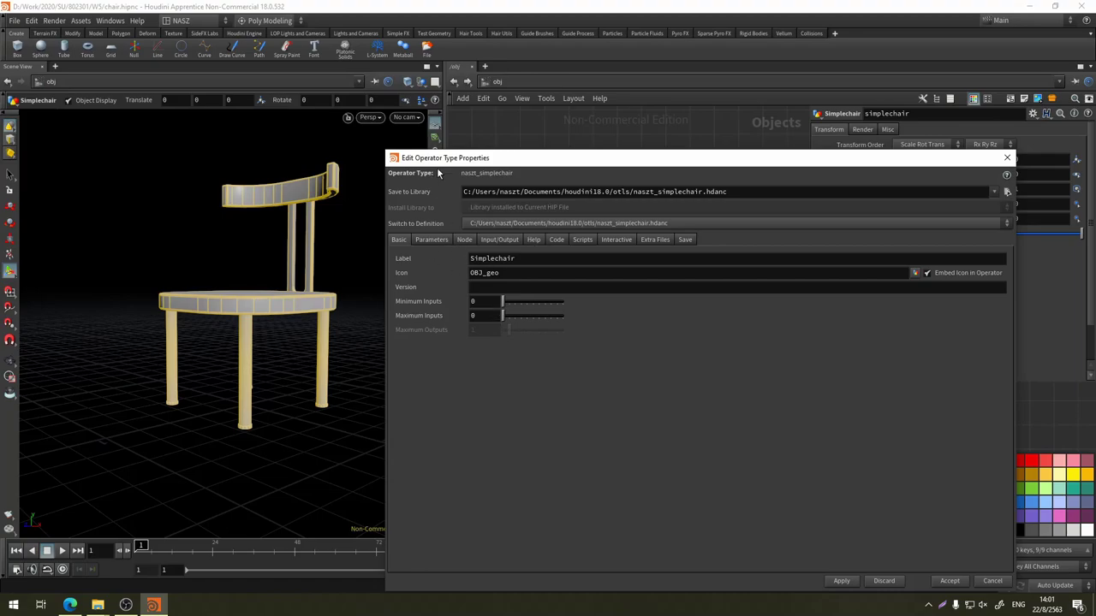
mouse_move(452, 161)
left_mouse_down()
mouse_move(248, 88)
mouse_move(398, 101)
left_mouse_up()
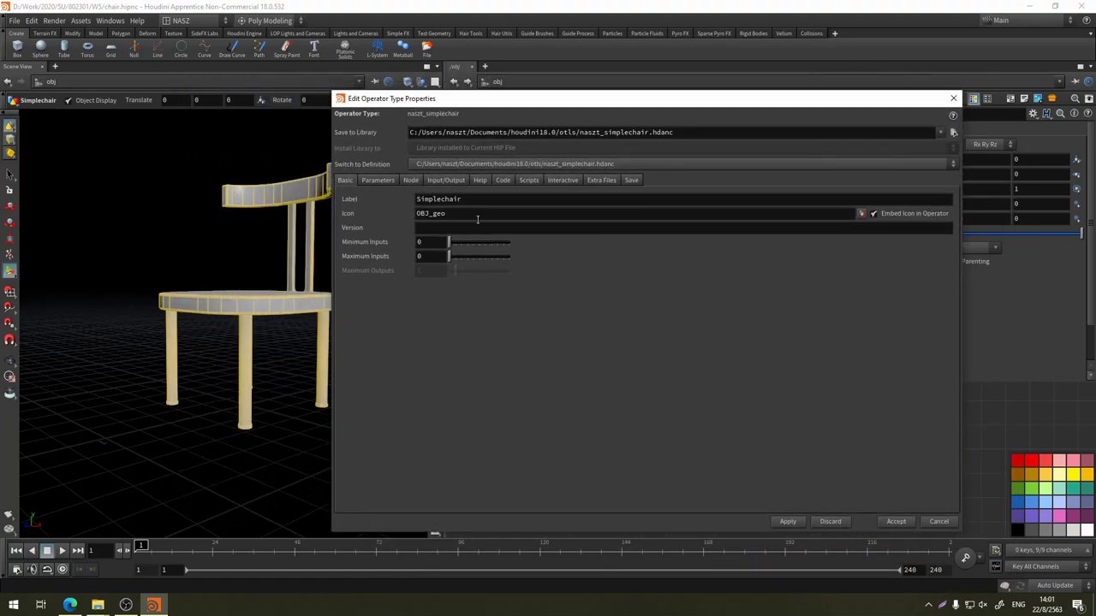
mouse_move(611, 104)
left_mouse_down()
mouse_move(261, 181)
mouse_move(608, 231)
mouse_move(719, 399)
mouse_move(651, 159)
left_mouse_up()
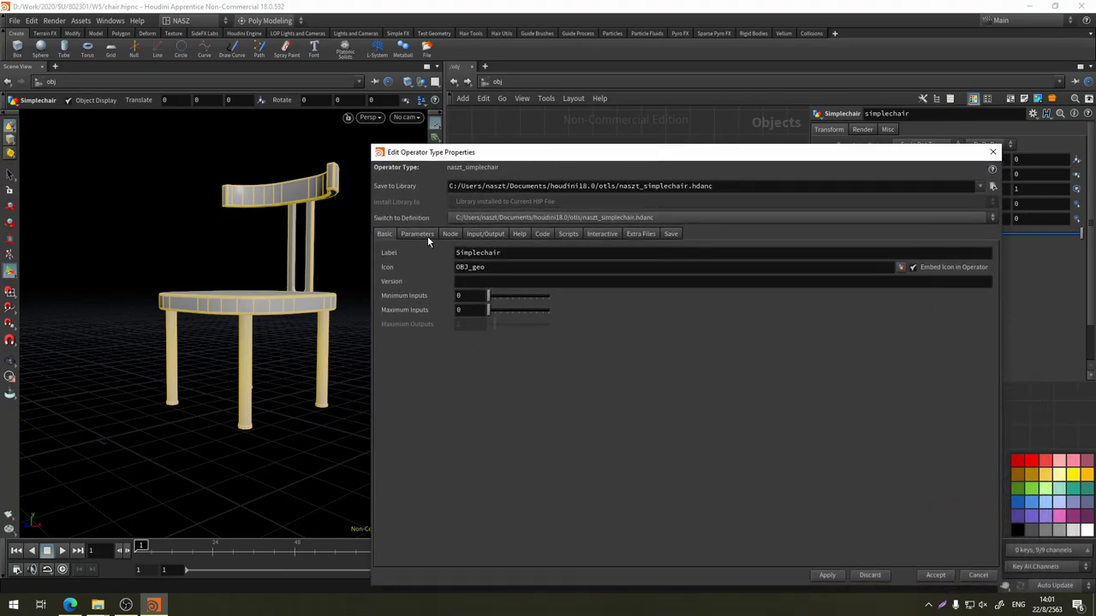
left_click(992, 155)
mouse_move(592, 304)
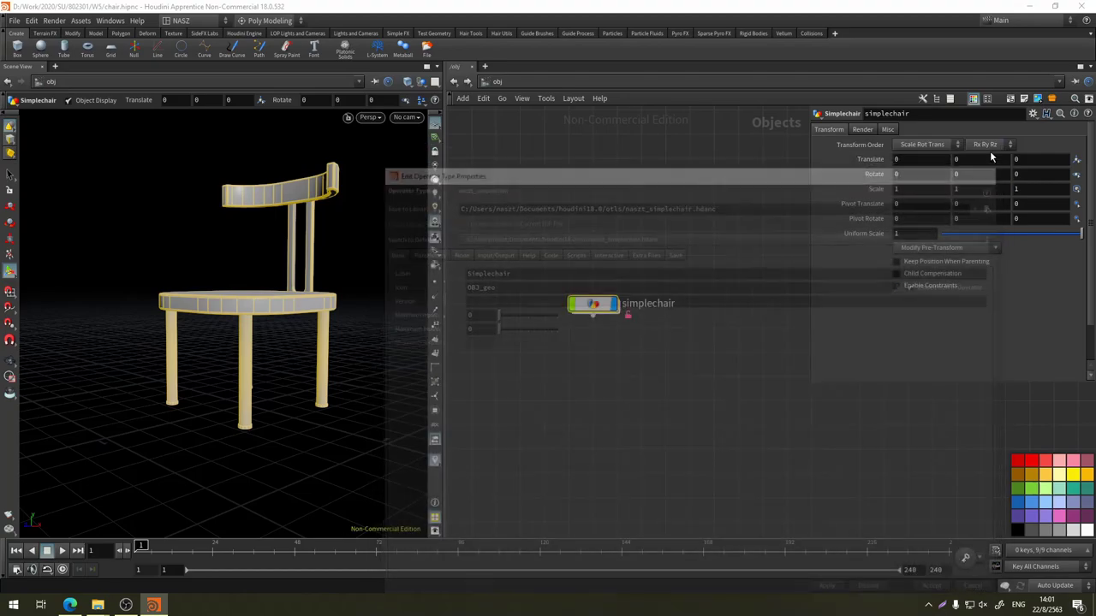
Place a second Simplechair asset node, naszt_simplechair1, beside simplechair from the Tab menu
right_click(604, 307)
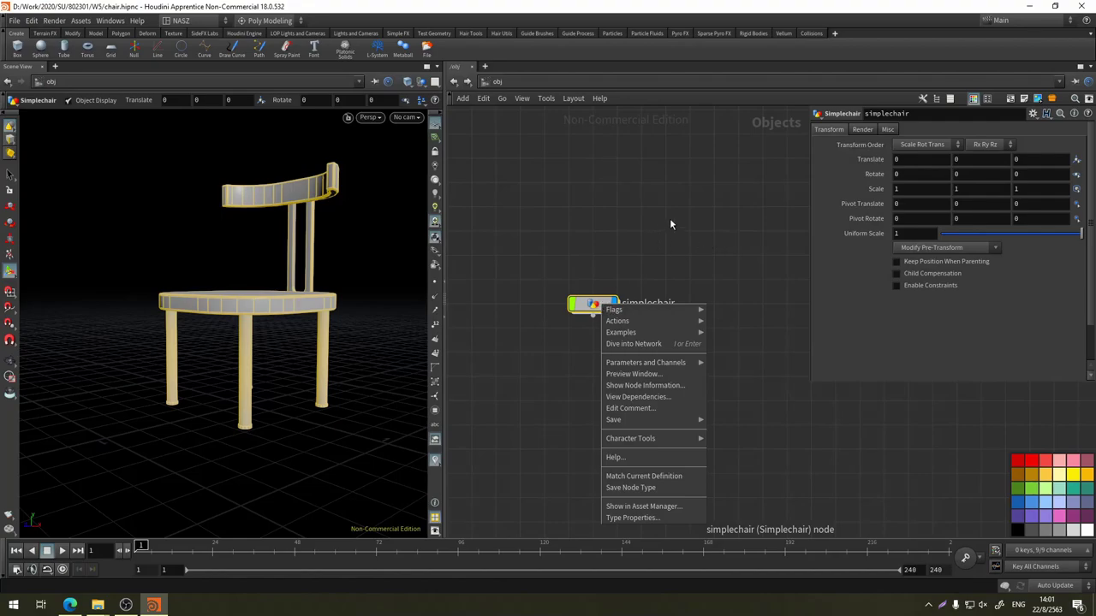
left_click(685, 236)
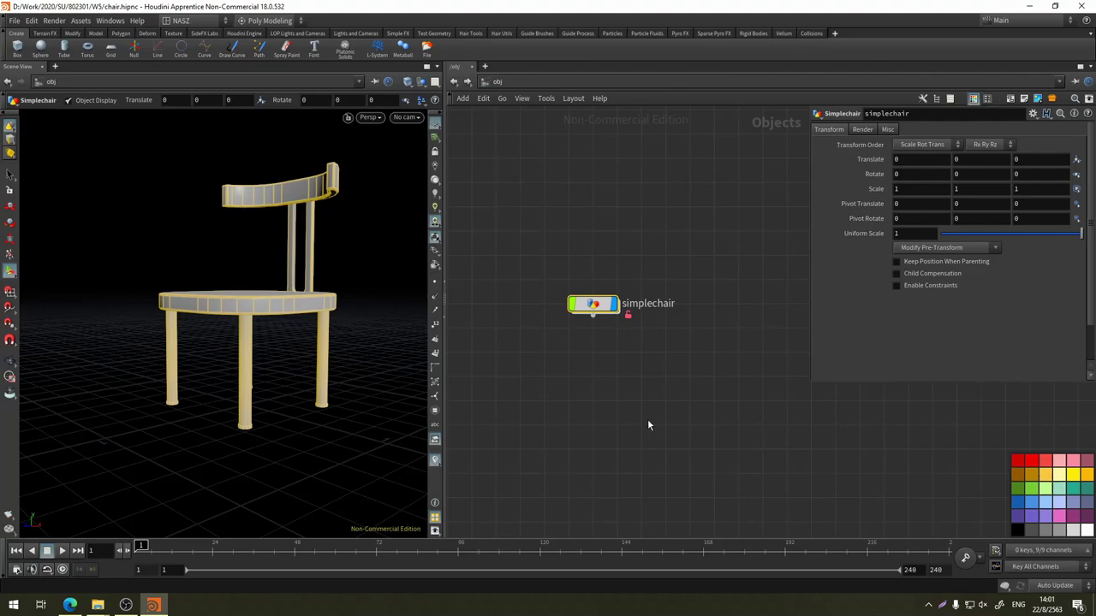
middle_click_drag(665, 376, 621, 314)
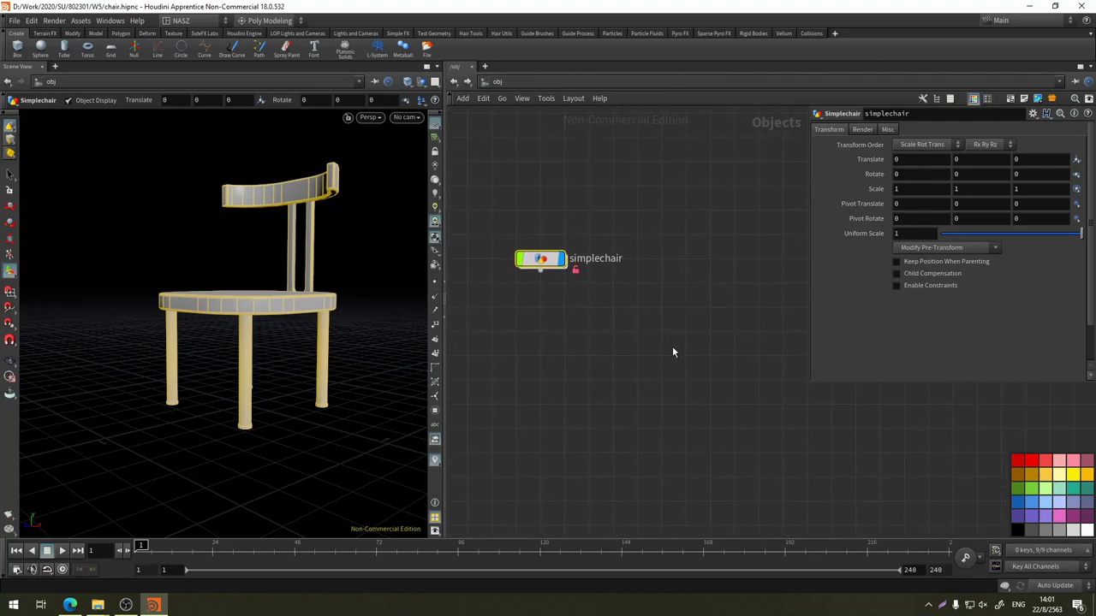
key("Tab")
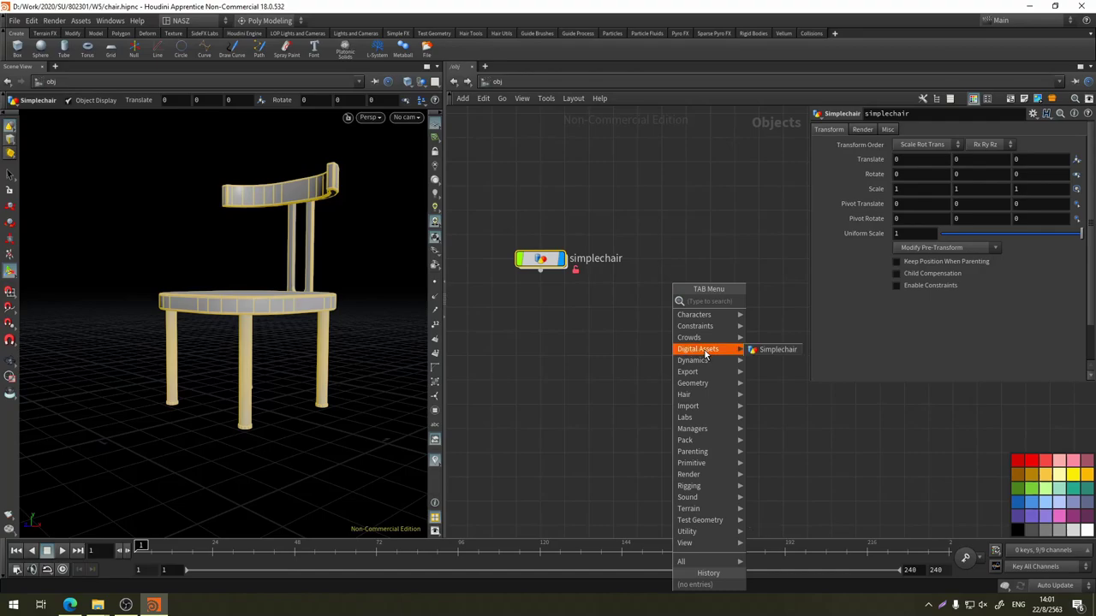
left_click(771, 354)
left_click(661, 344)
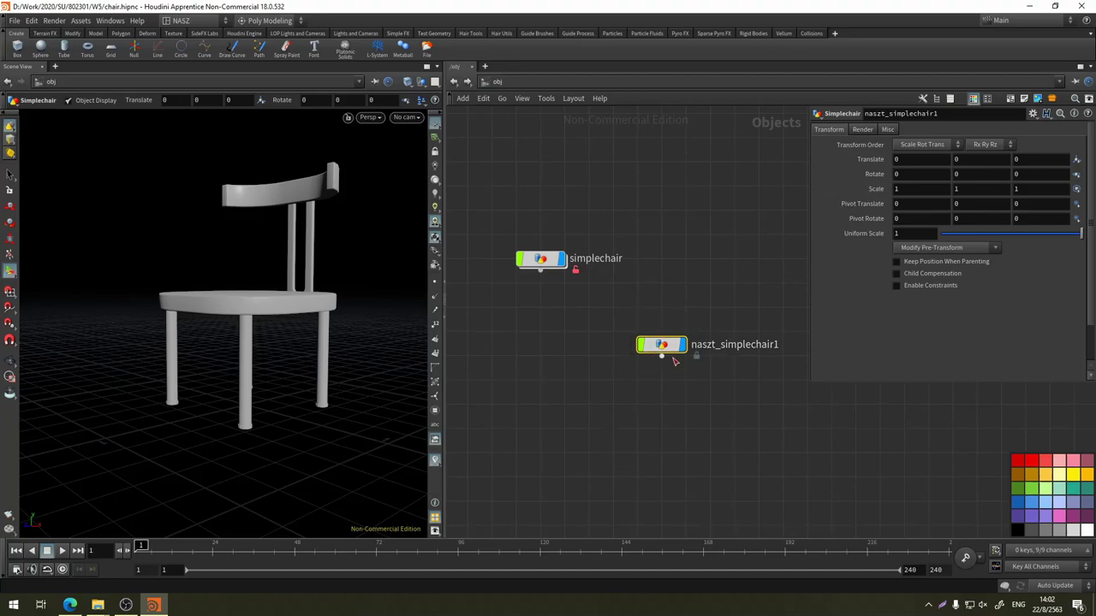
mouse_move(661, 345)
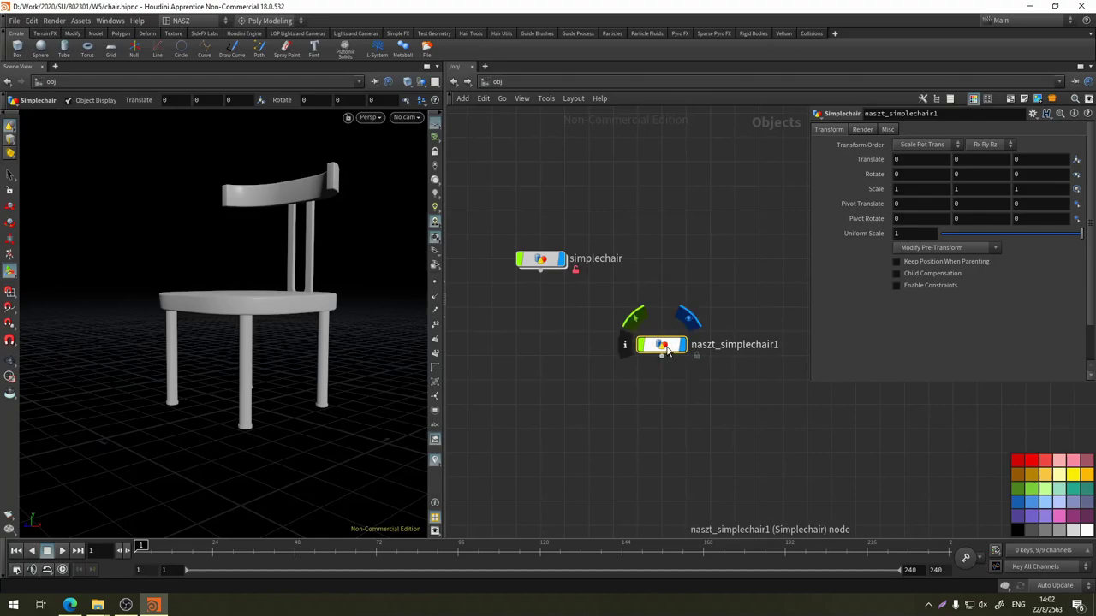
Inspect the new naszt_simplechair1 node and unlock its contents for editing
left_click(663, 350)
double_click(664, 350)
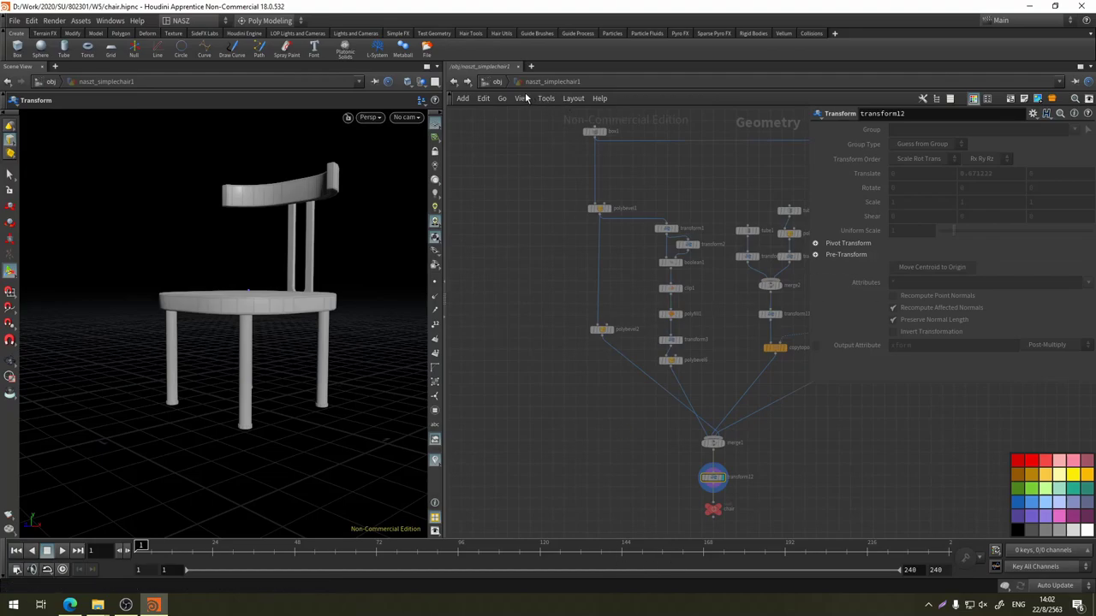
left_click(495, 81)
middle_click(663, 344)
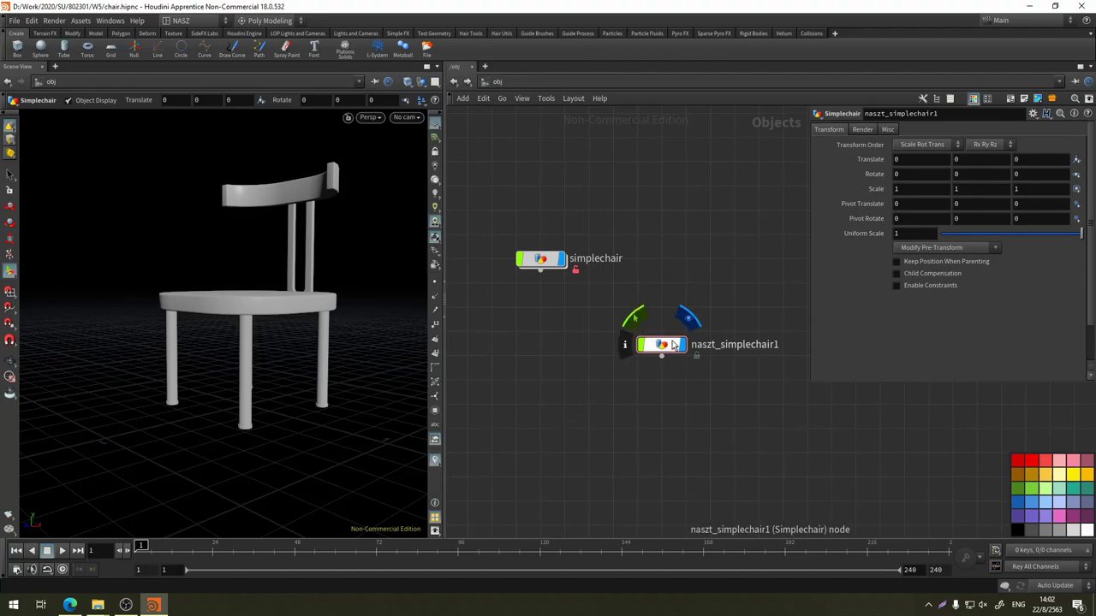
right_click(673, 344)
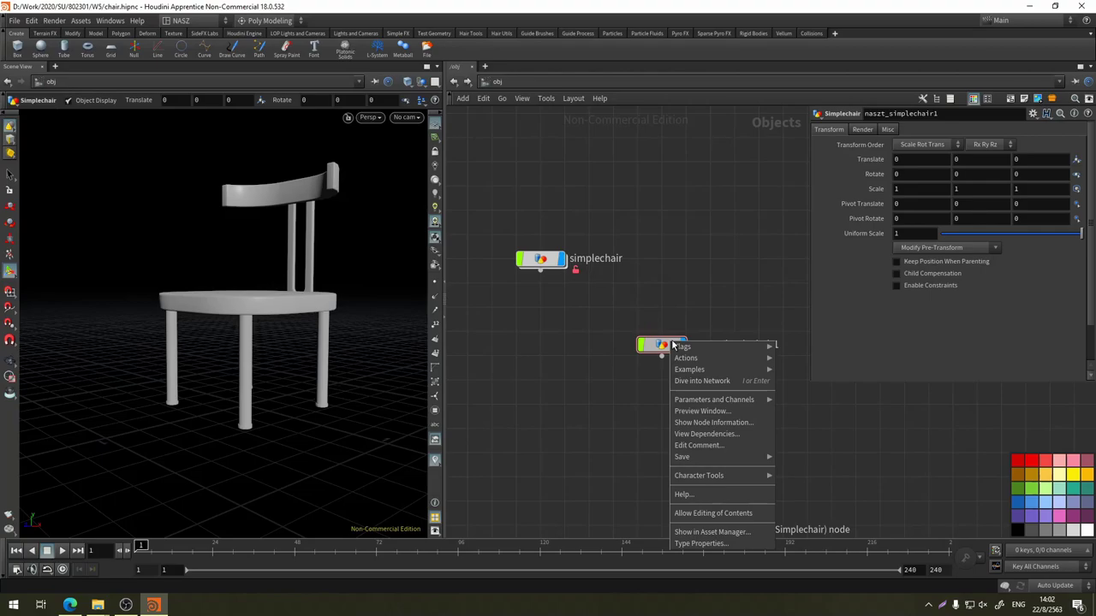
left_click(728, 514)
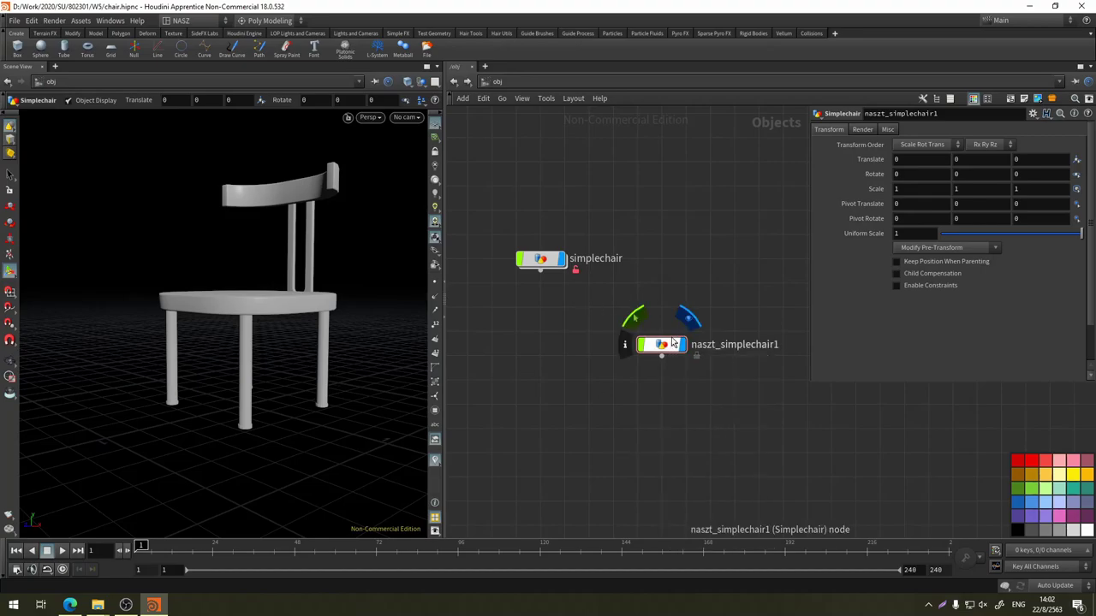
Delete the naszt_simplechair1 instance, leaving only simplechair
left_click(548, 261)
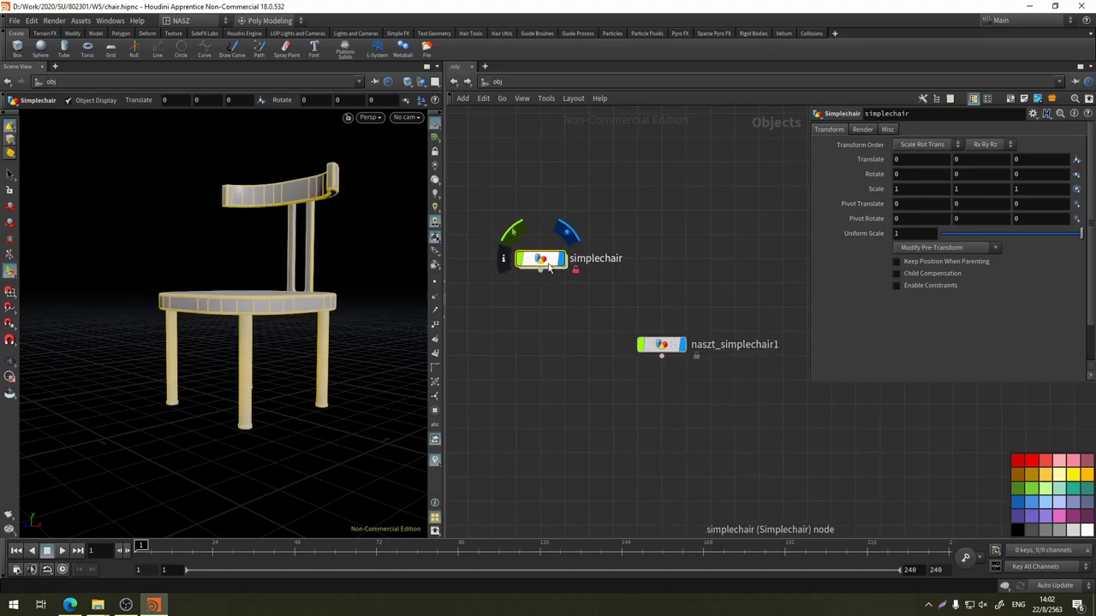
left_click(659, 345)
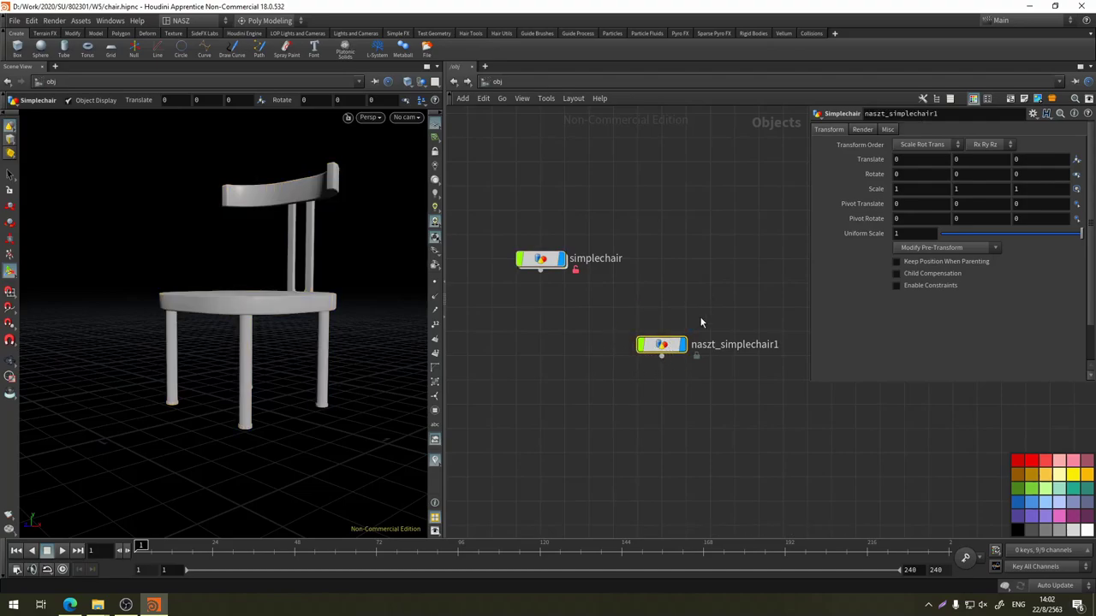
key("Delete")
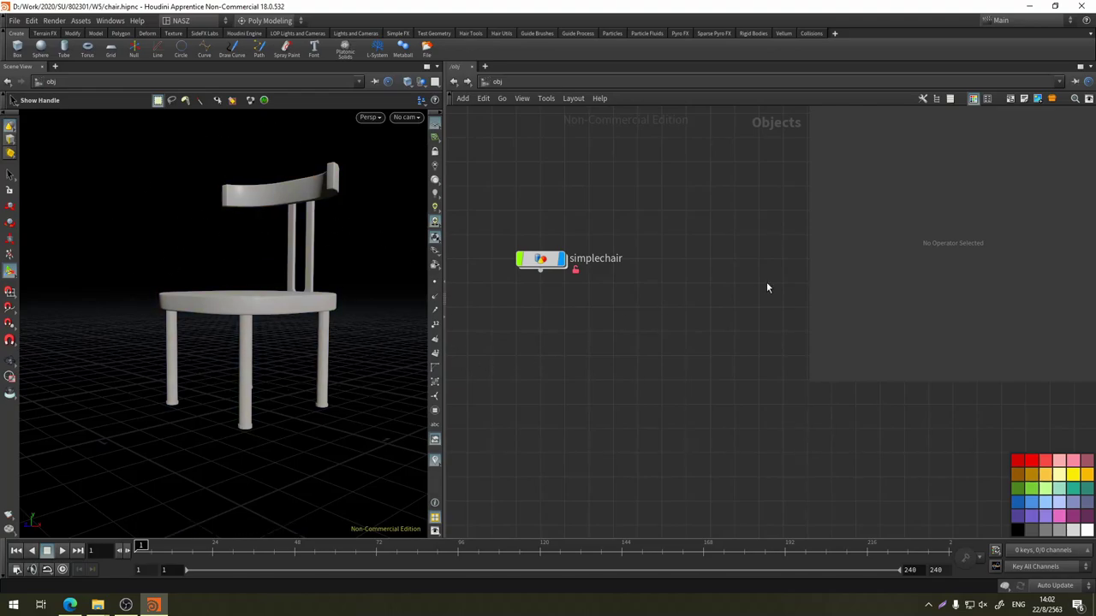
key("Tab")
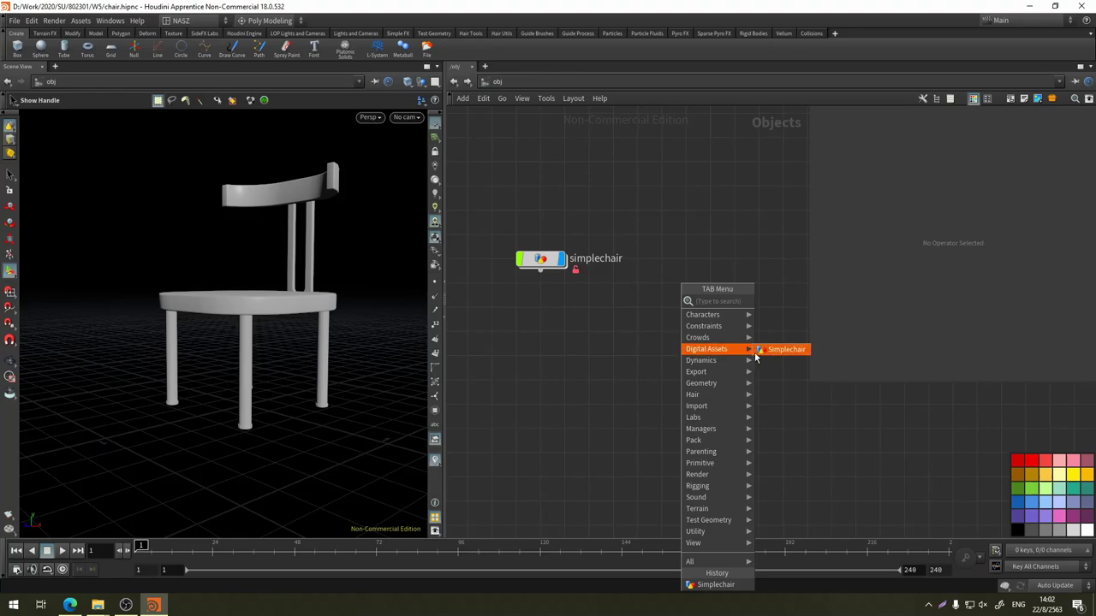
left_click(632, 352)
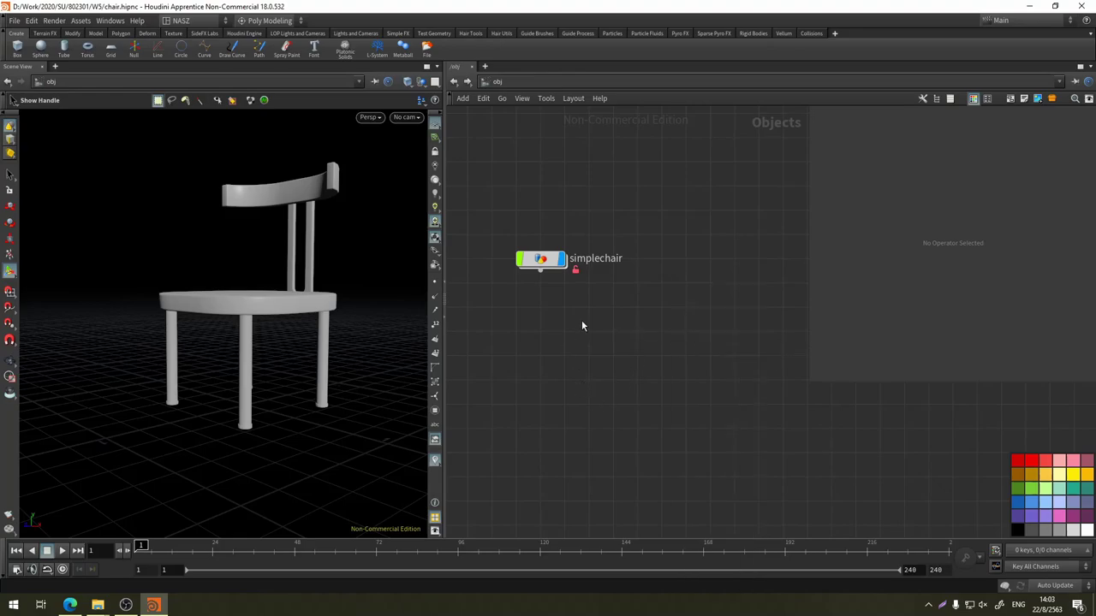
middle_click_drag(680, 399, 606, 356)
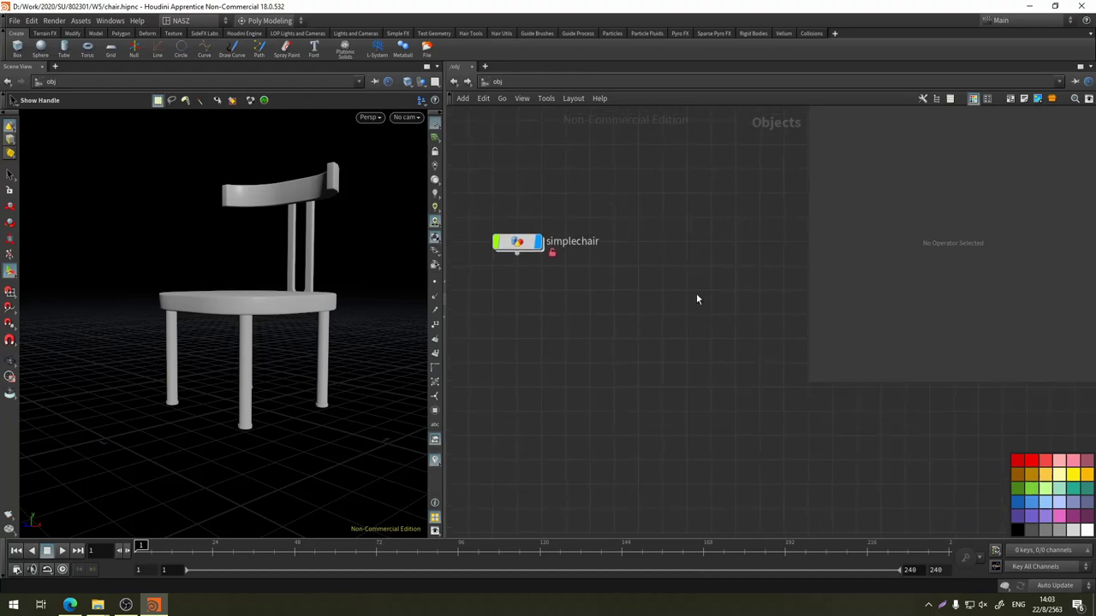
key("Tab")
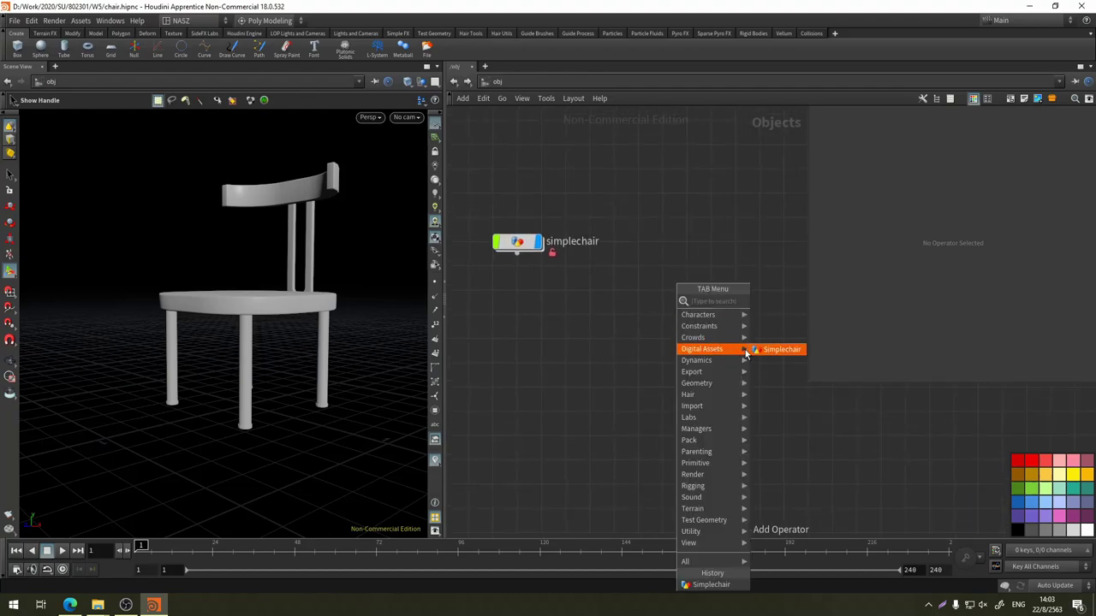
key("Escape")
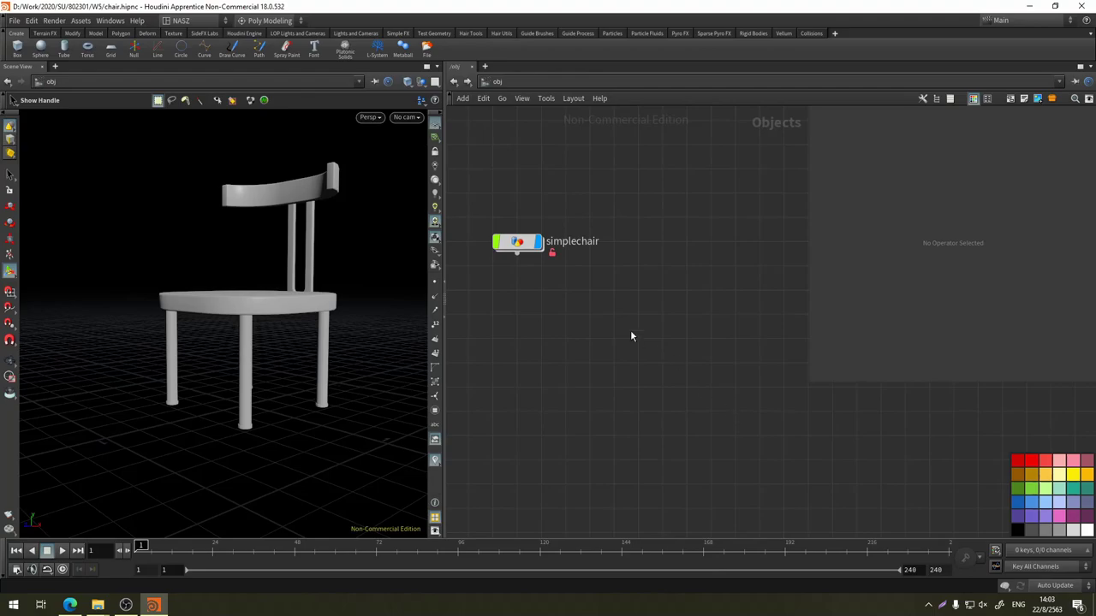
middle_click_drag(630, 336, 682, 360)
left_click(576, 267)
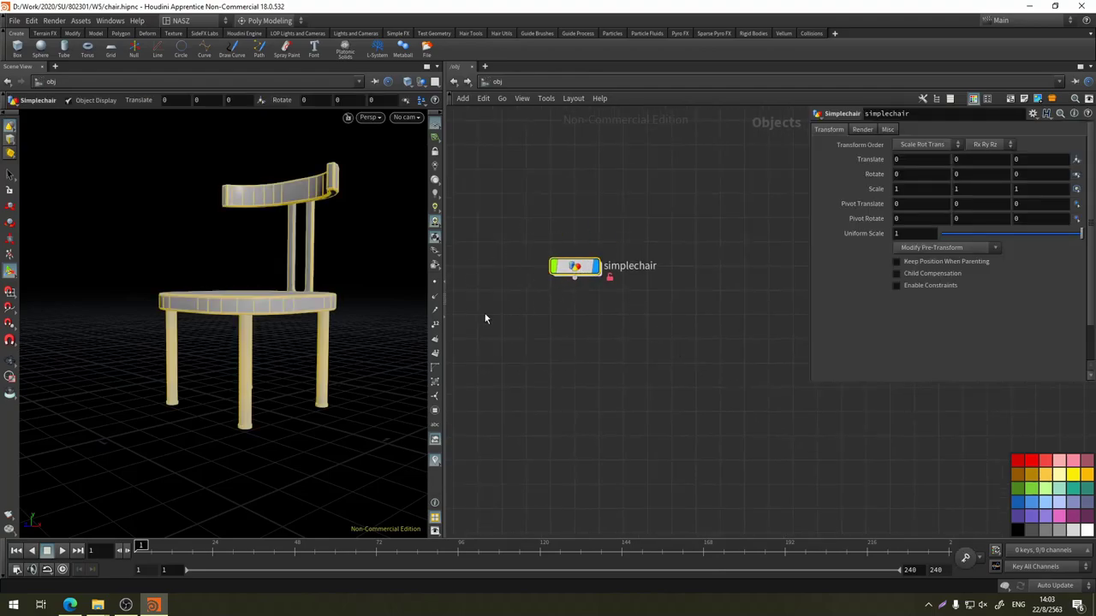
left_click_drag(268, 373, 282, 379, "alt")
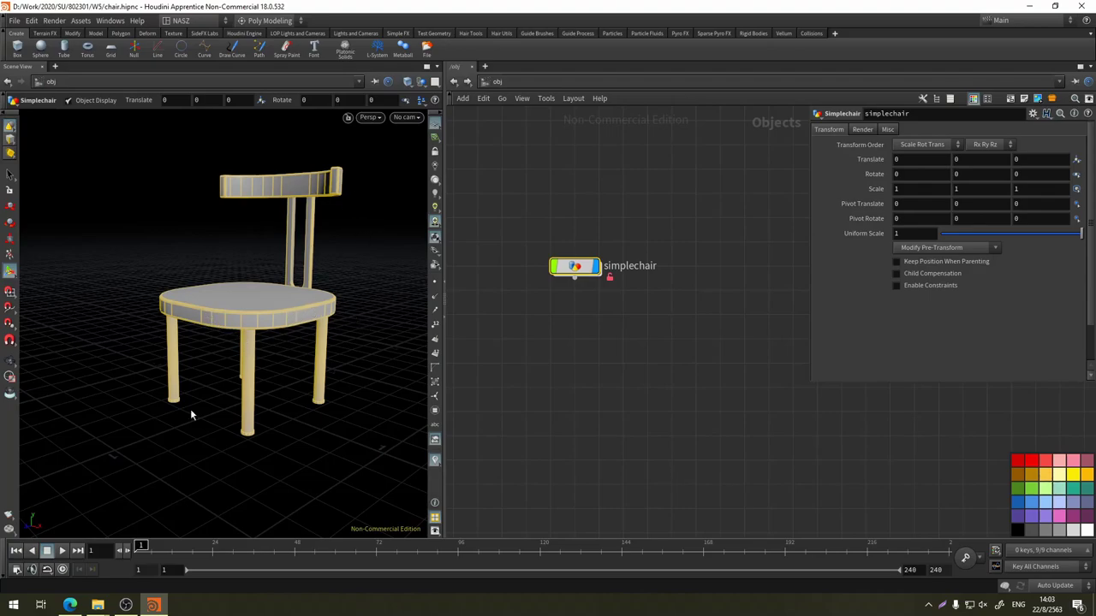
key("Escape")
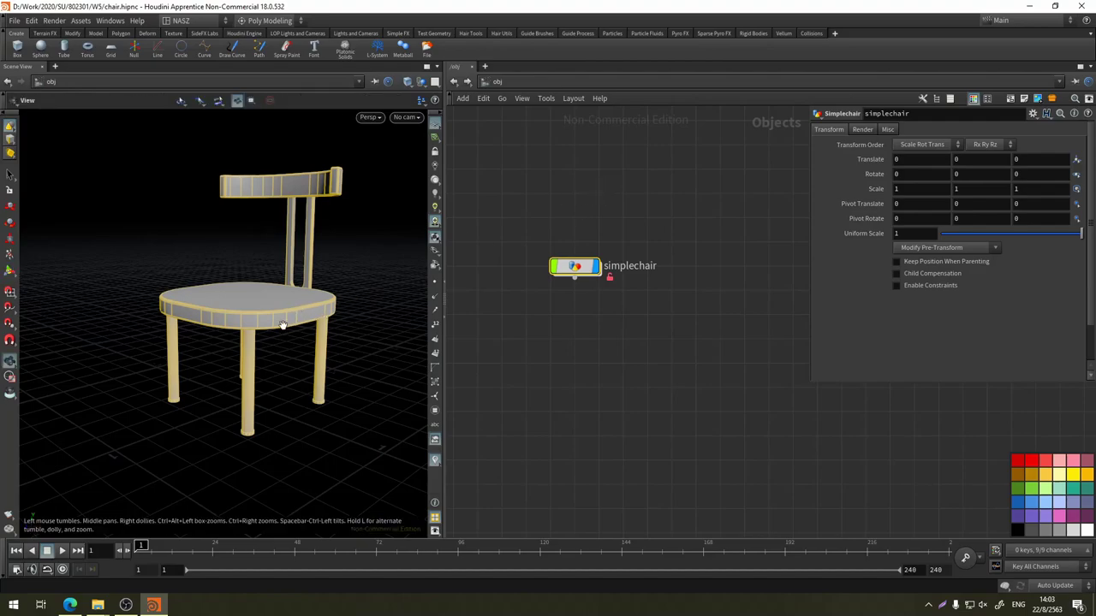
mouse_move(289, 308)
left_mouse_down()
mouse_move(258, 287)
mouse_move(303, 316)
left_mouse_up()
key("Return")
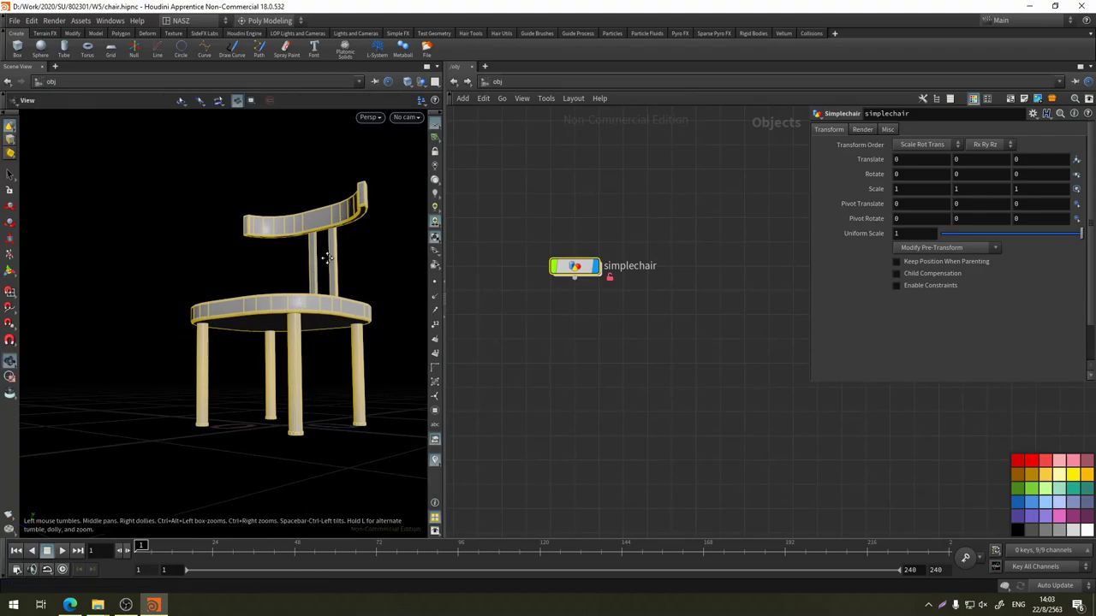
left_click_drag(338, 242, 303, 269)
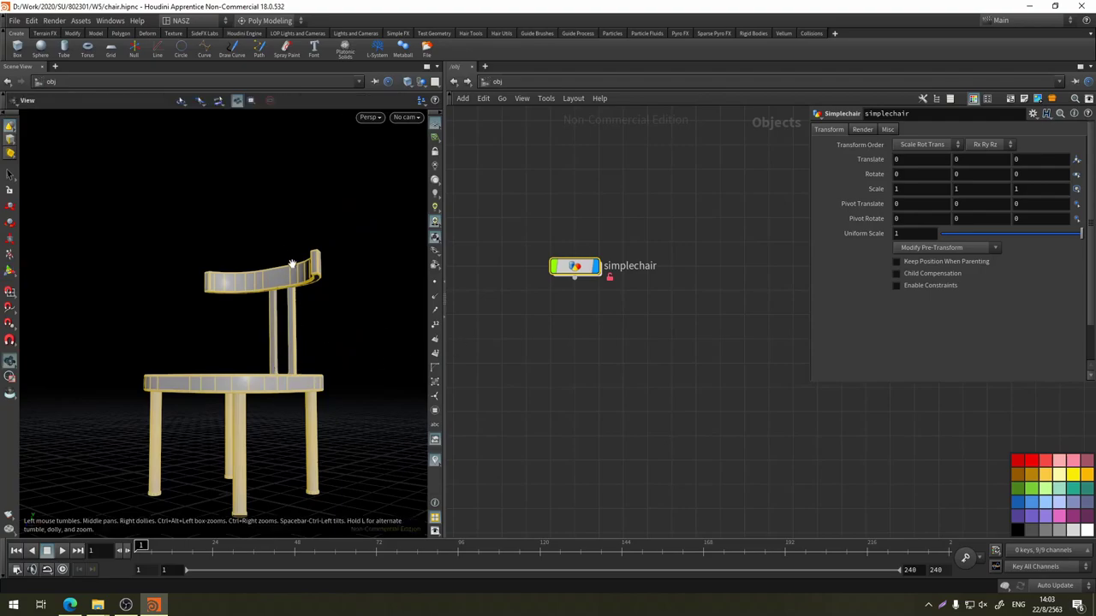
left_click_drag(288, 400, 265, 445)
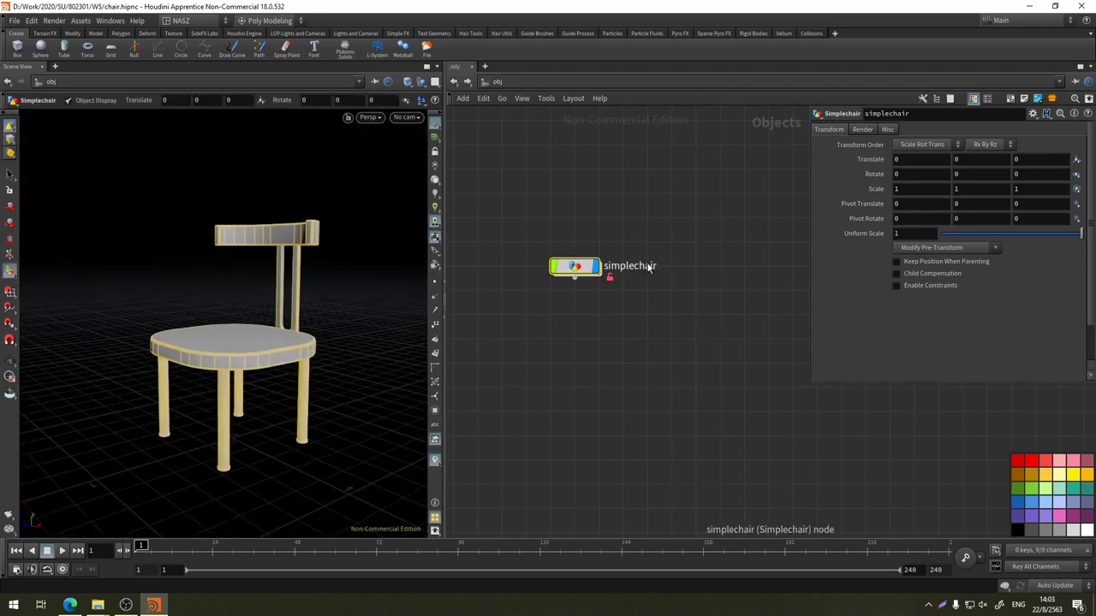
Dive into simplechair, go back up to /obj, then re-enter its geometry network
double_click(575, 267)
middle_click_drag(590, 382, 448, 384)
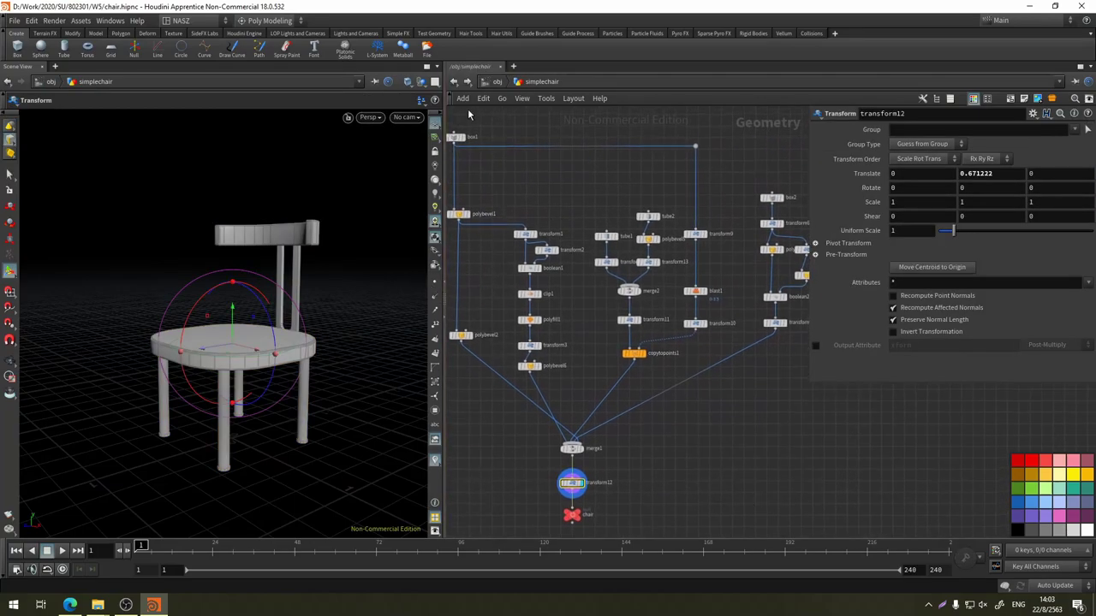
middle_click_drag(490, 174, 520, 178)
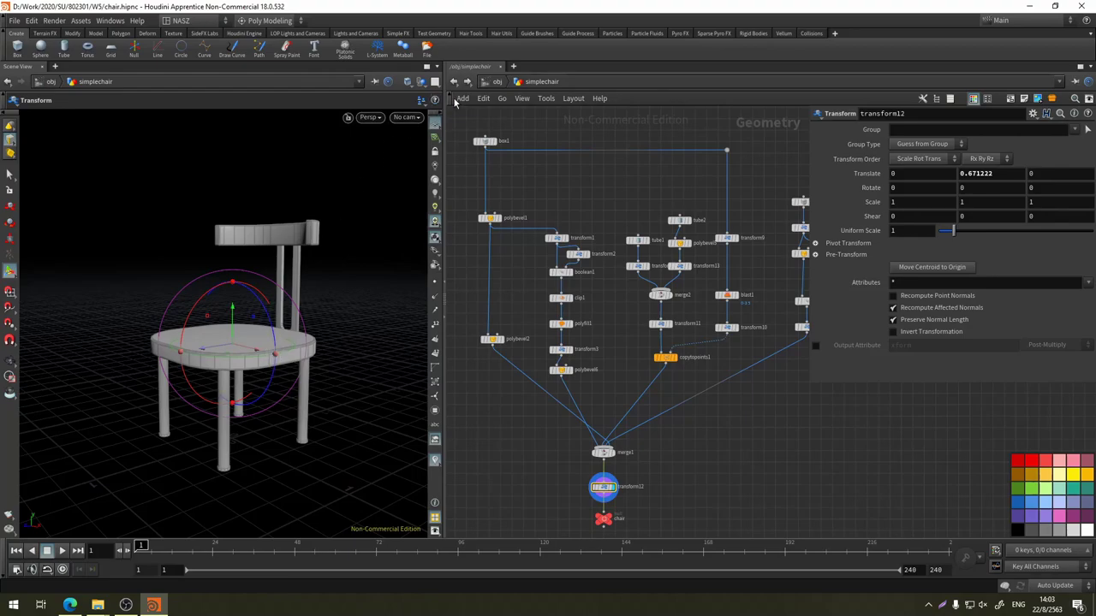
left_click(486, 82)
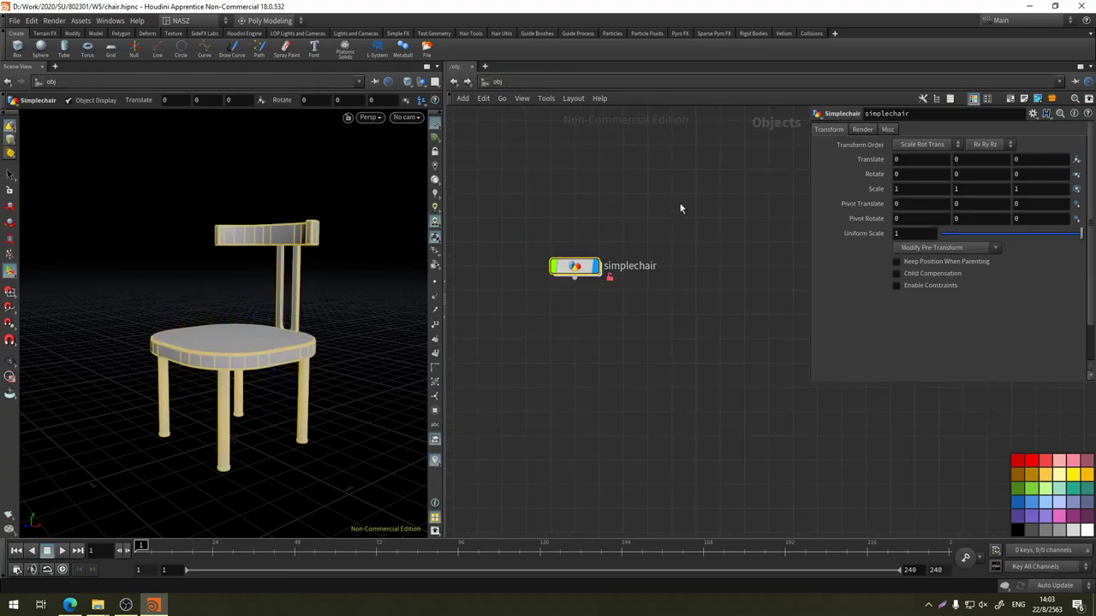
double_click(574, 266)
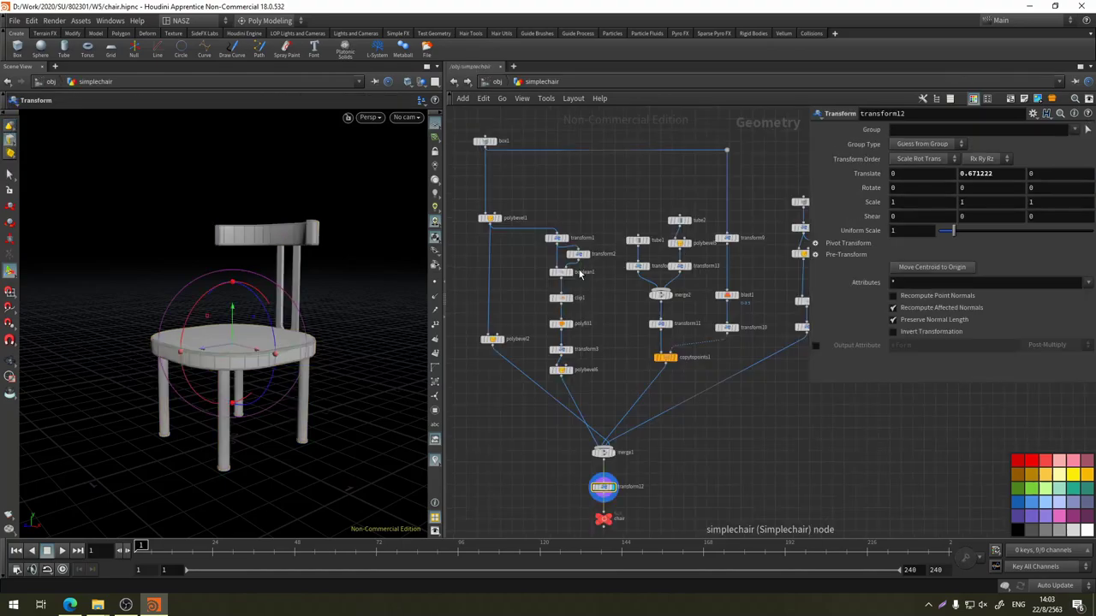
Display box1 and then polybevel1 in the viewport to inspect the seat
middle_click_drag(608, 207, 666, 211)
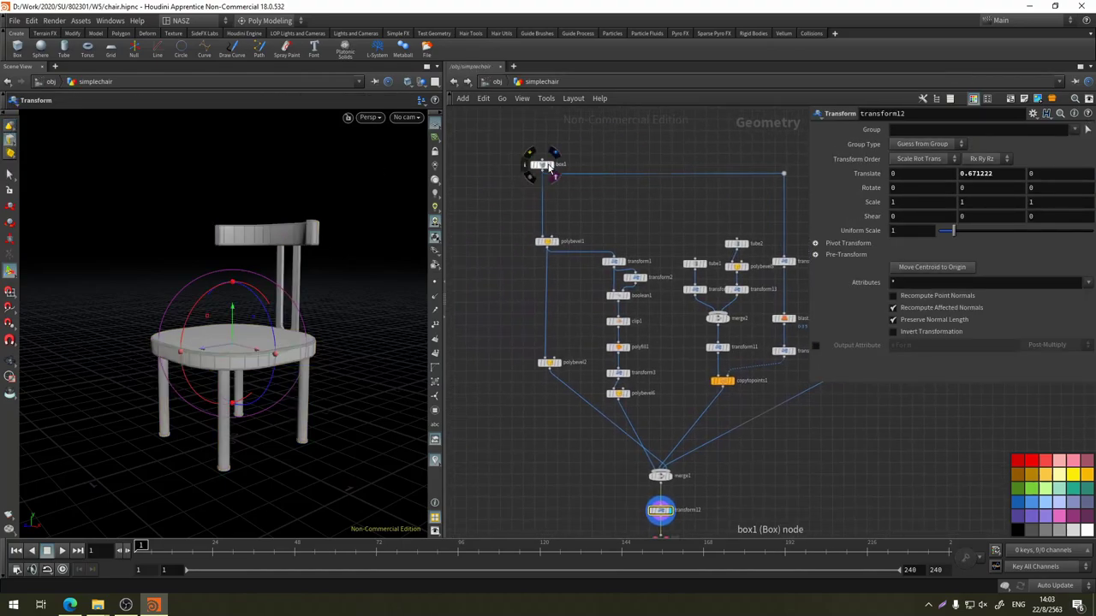
left_click(543, 164)
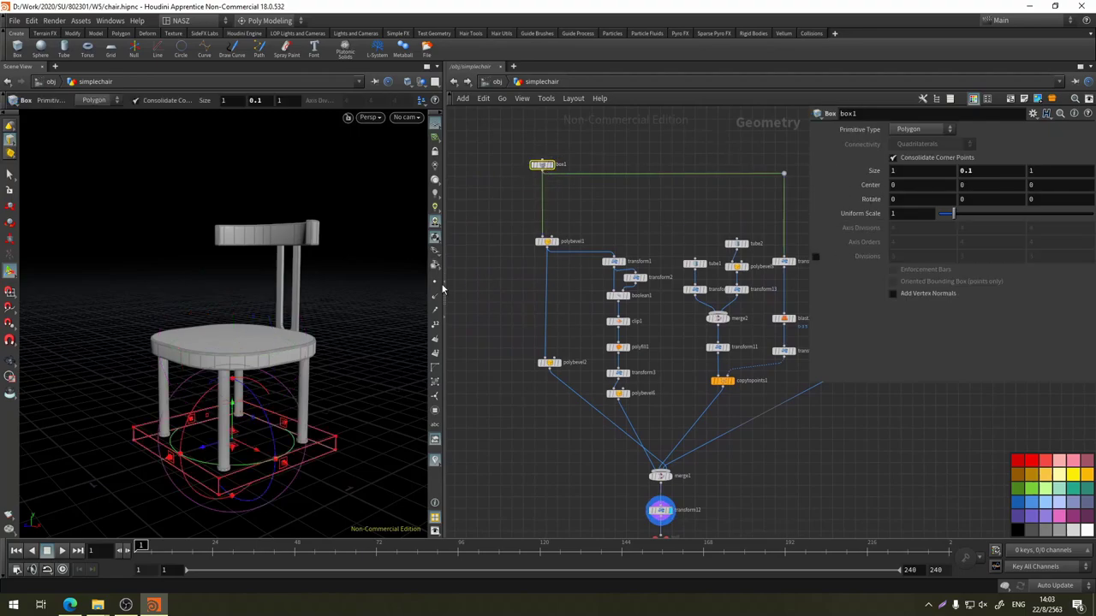
left_click(553, 163)
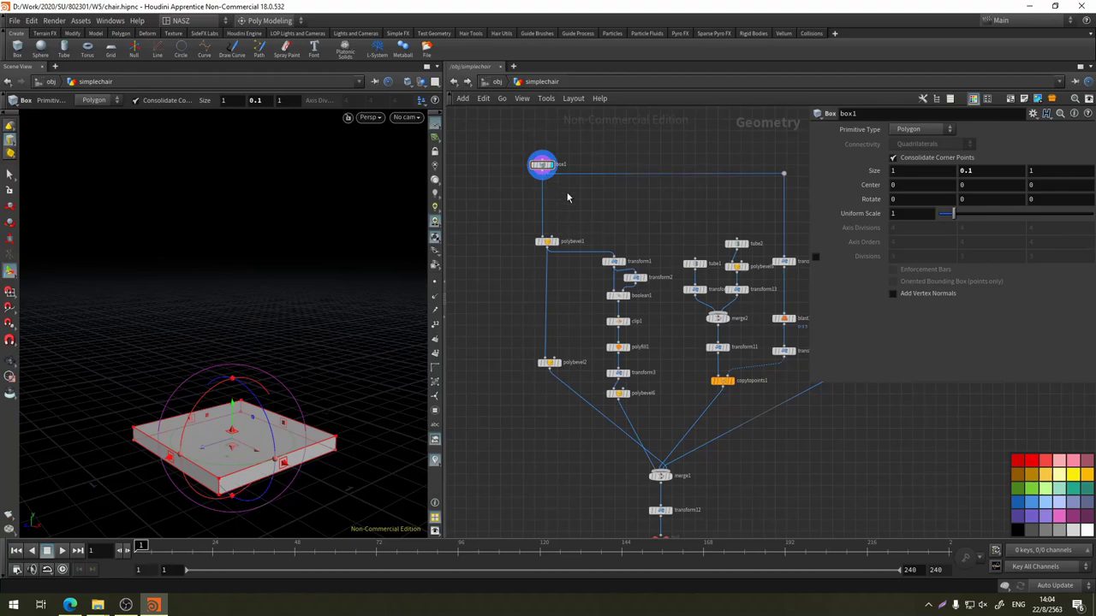
middle_click_drag(654, 220, 686, 164)
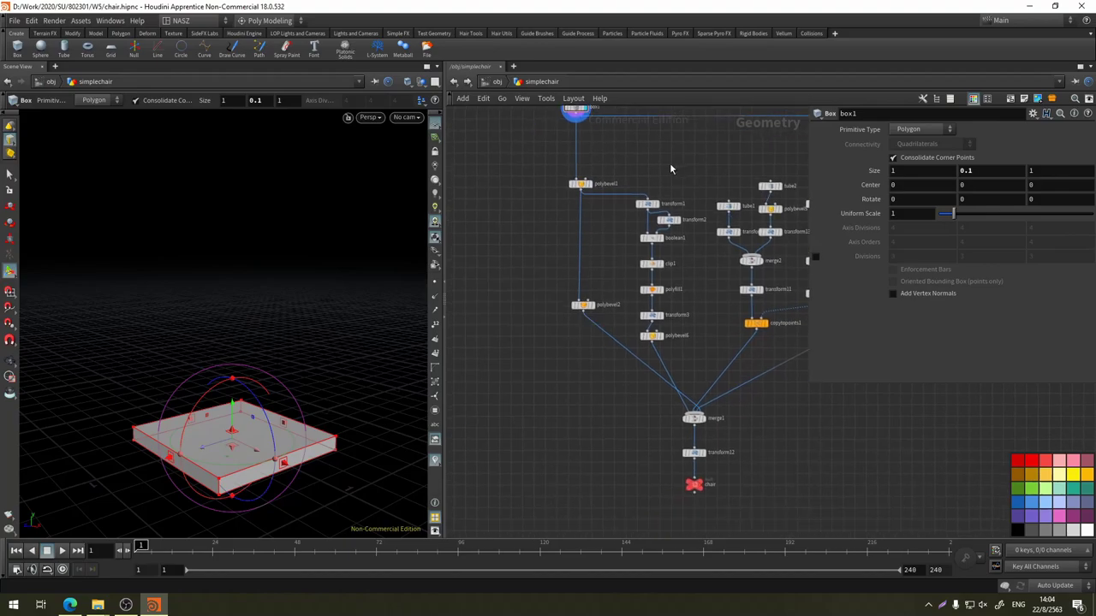
left_click(591, 185)
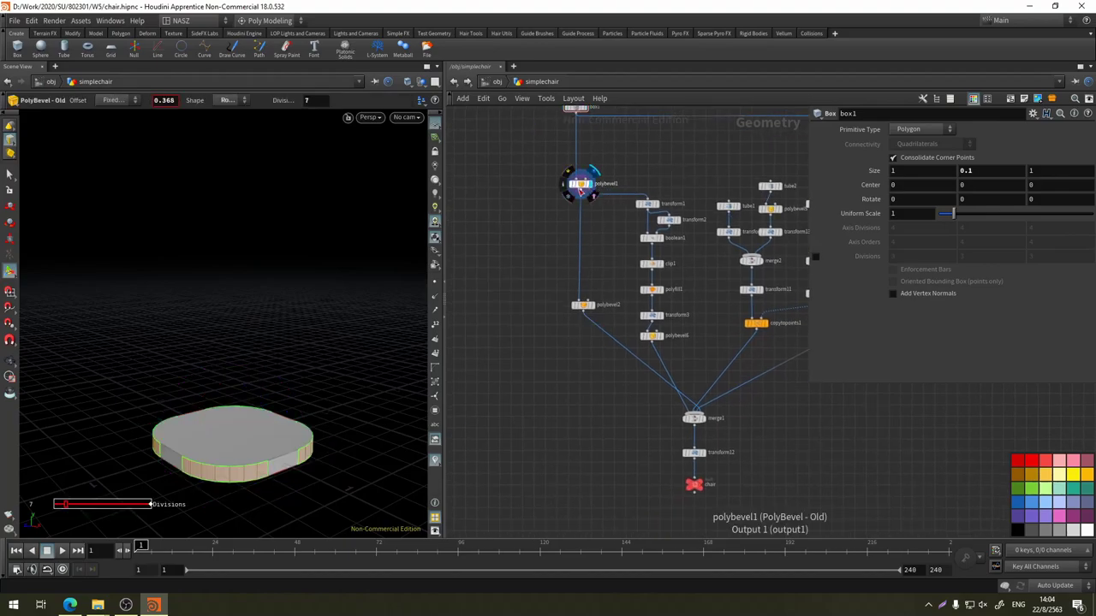
left_click(582, 184)
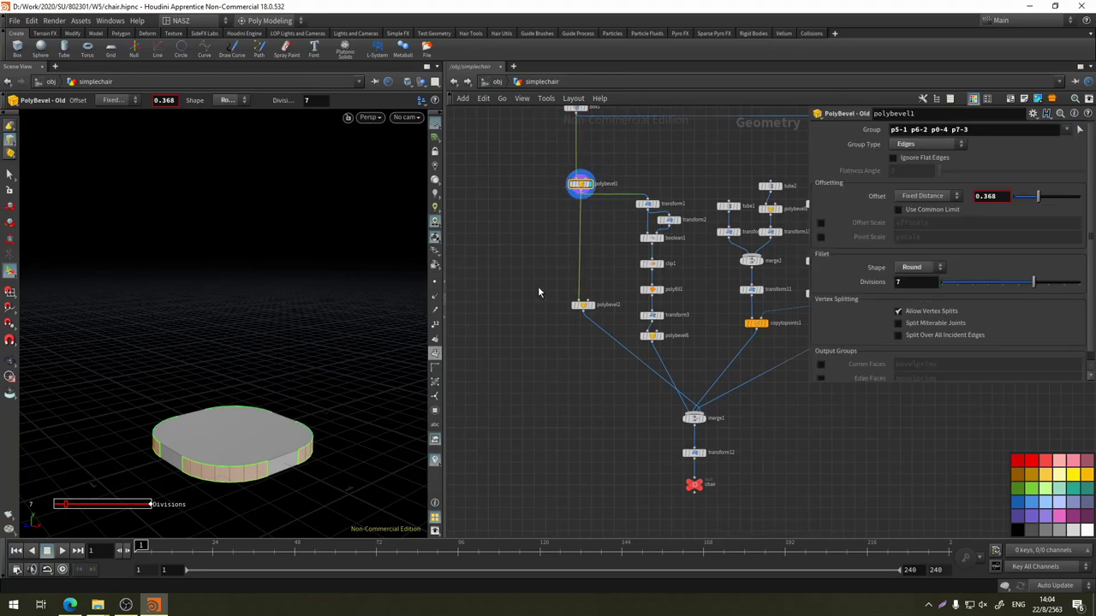
scroll(543, 243, "up", 2)
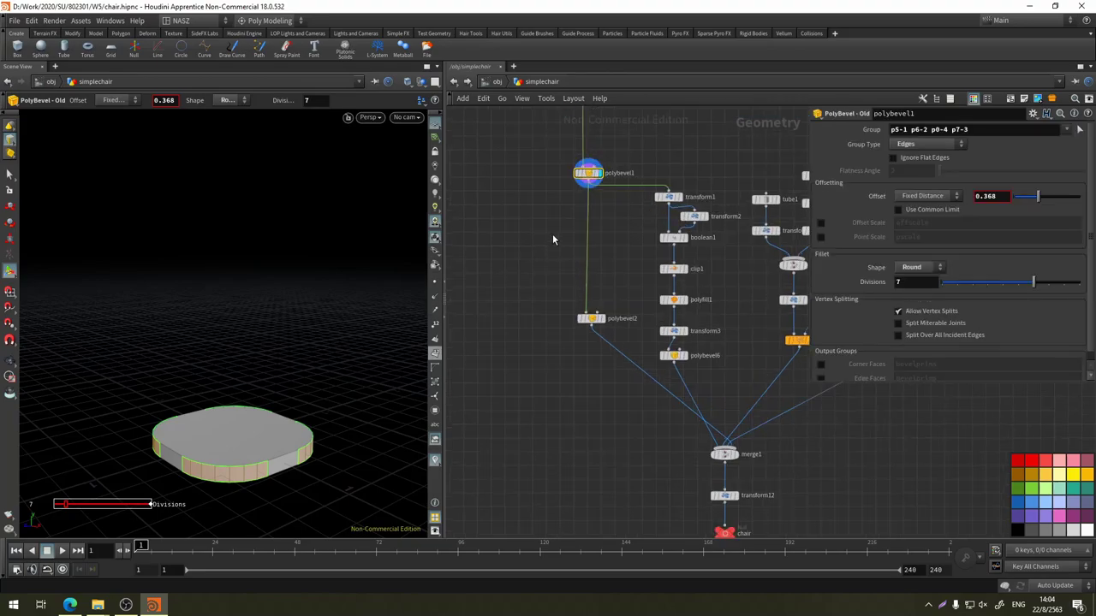
scroll(552, 234, "up", 2)
scroll(556, 230, "up", 2)
Move the display flag to polybevel2 and confirm its edge selection prompt
middle_click_drag(457, 297, 462, 315)
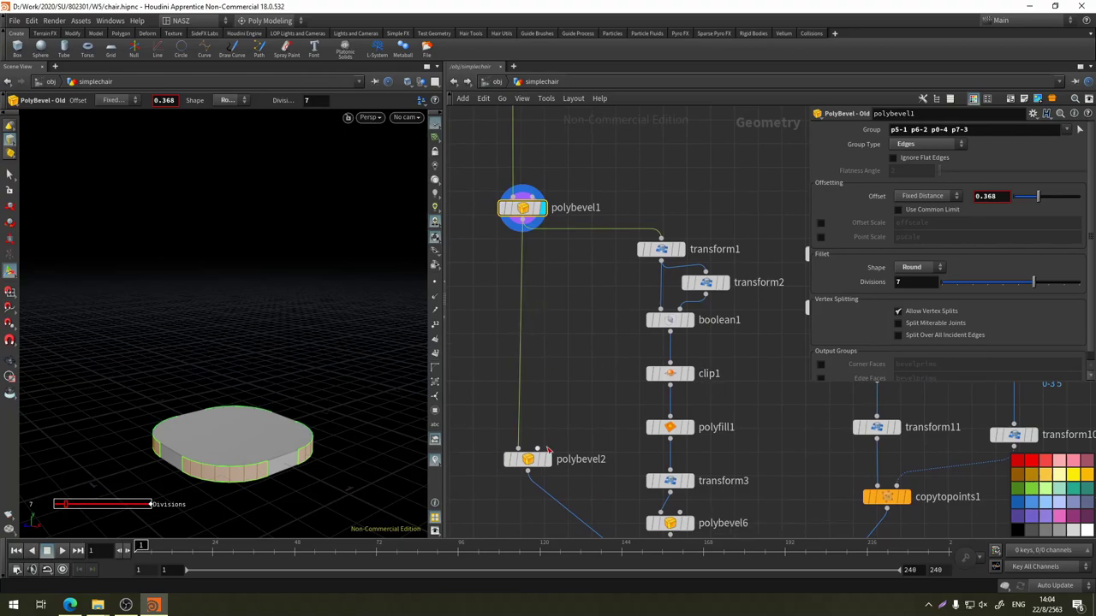
mouse_move(574, 385)
middle_mouse_down()
mouse_move(597, 302)
mouse_move(597, 313)
middle_mouse_up()
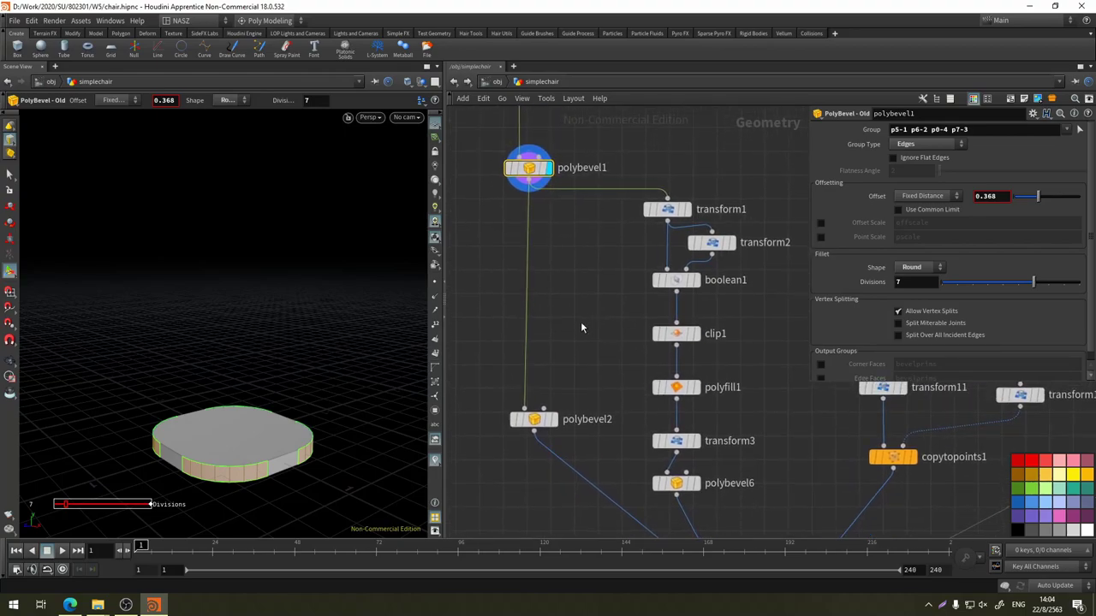
left_click(553, 420)
key("Return")
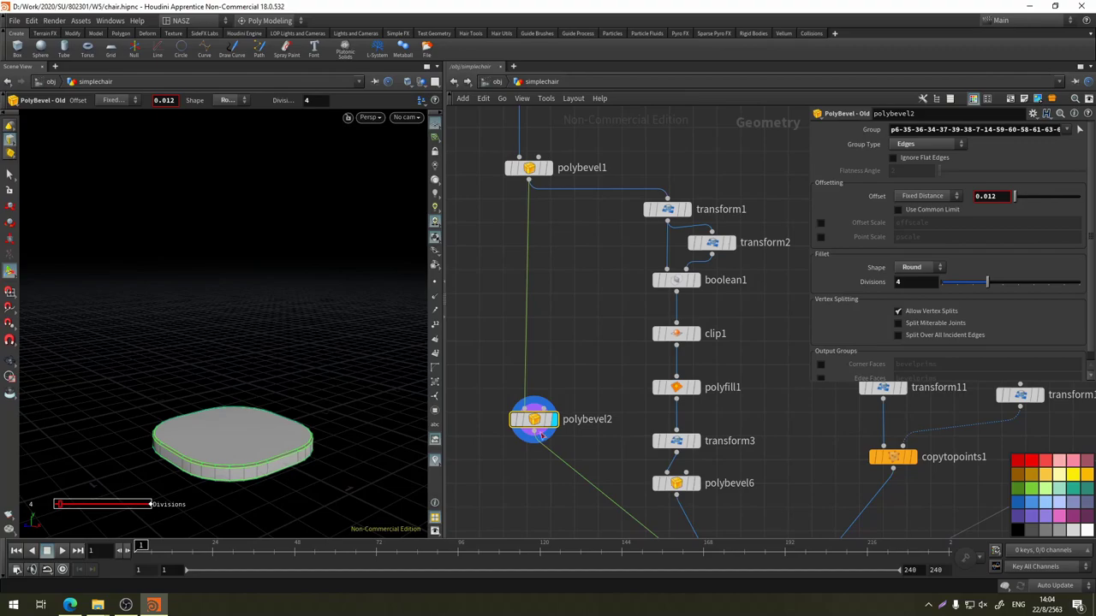
middle_click_drag(605, 262, 511, 228)
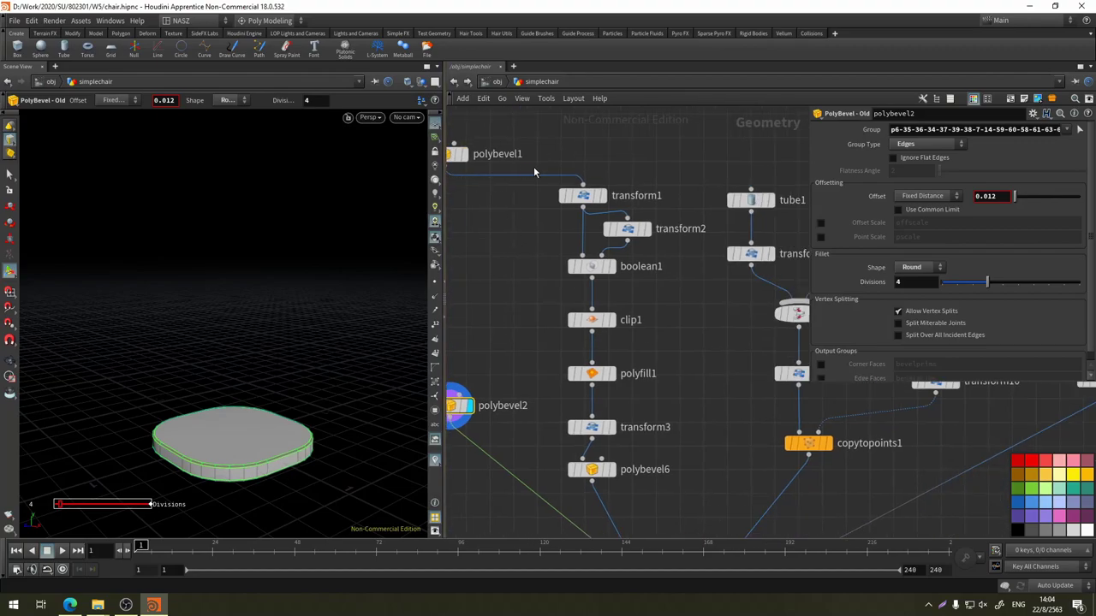
Step the display through transform2, boolean1 and clip1, orbiting around the clipped ring
left_click(589, 196)
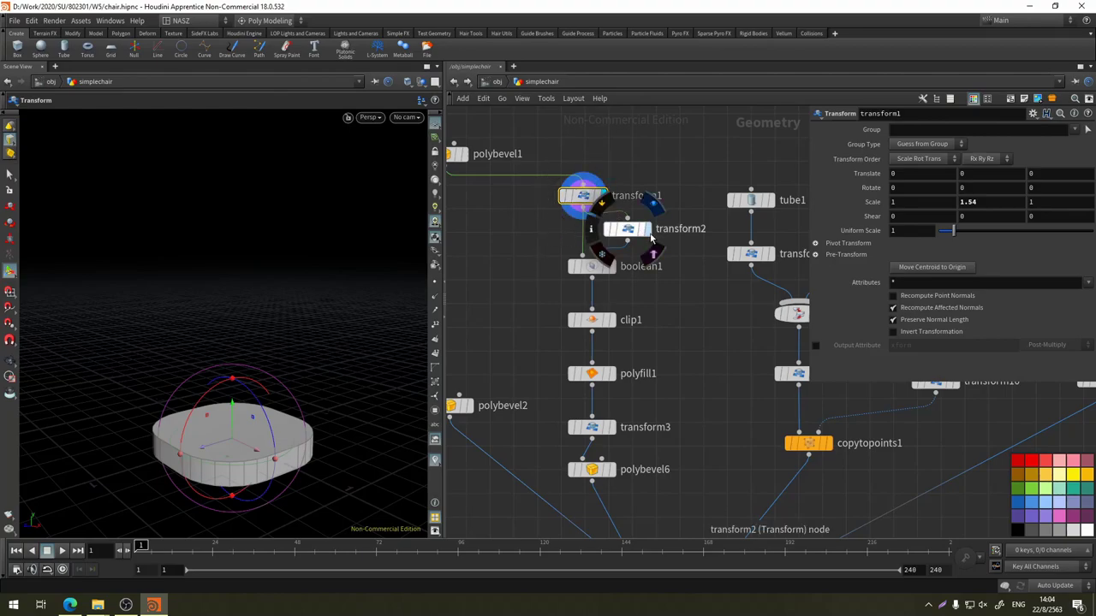
left_click(653, 243)
mouse_move(592, 266)
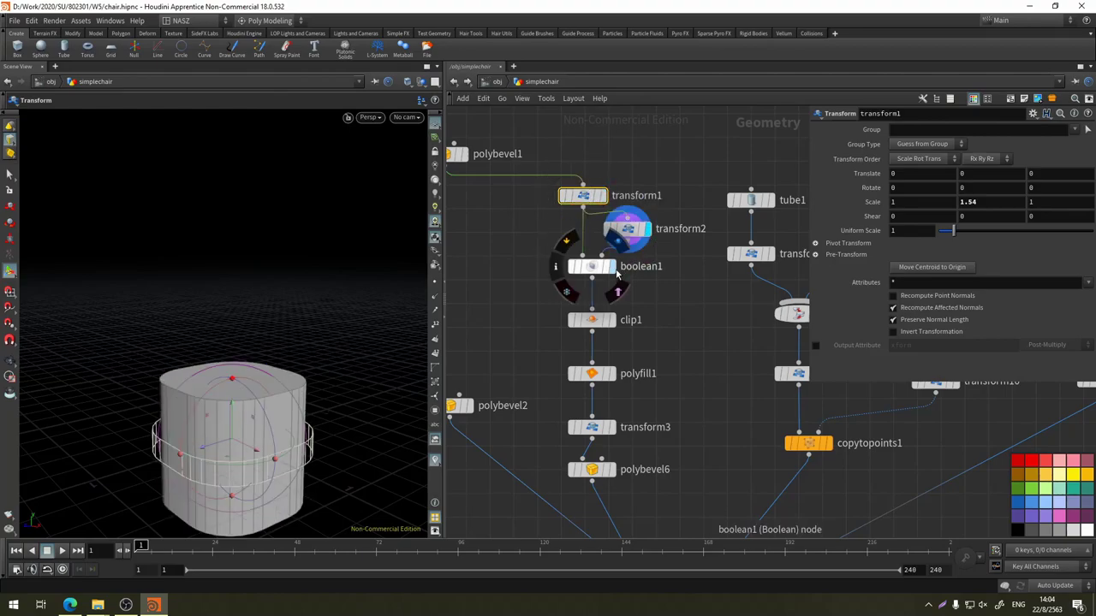
left_click(613, 267)
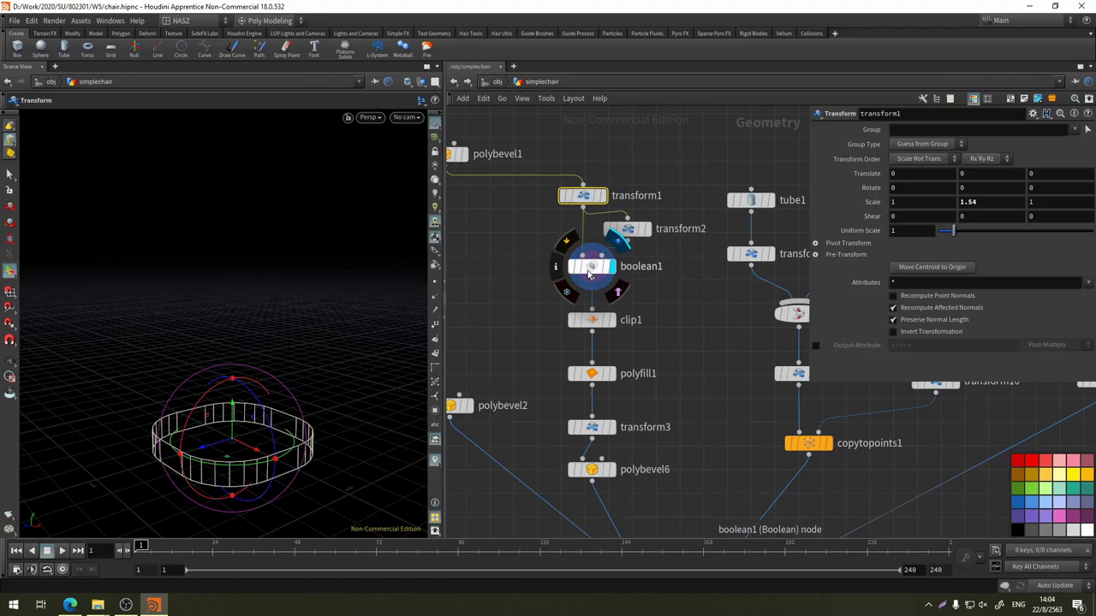
left_click(582, 267)
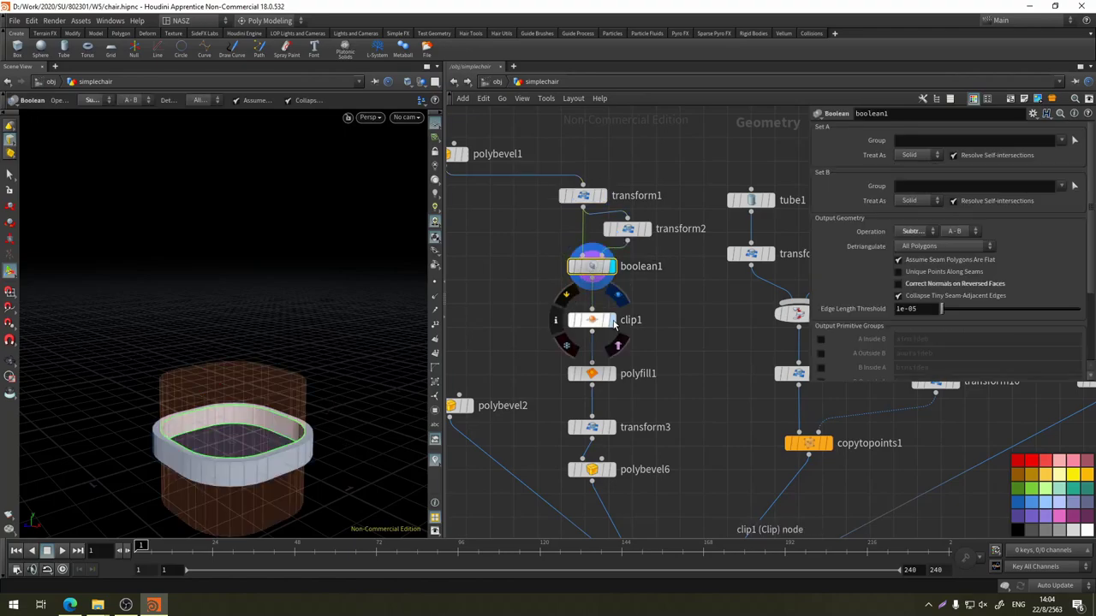
left_click(611, 320)
left_click(591, 320)
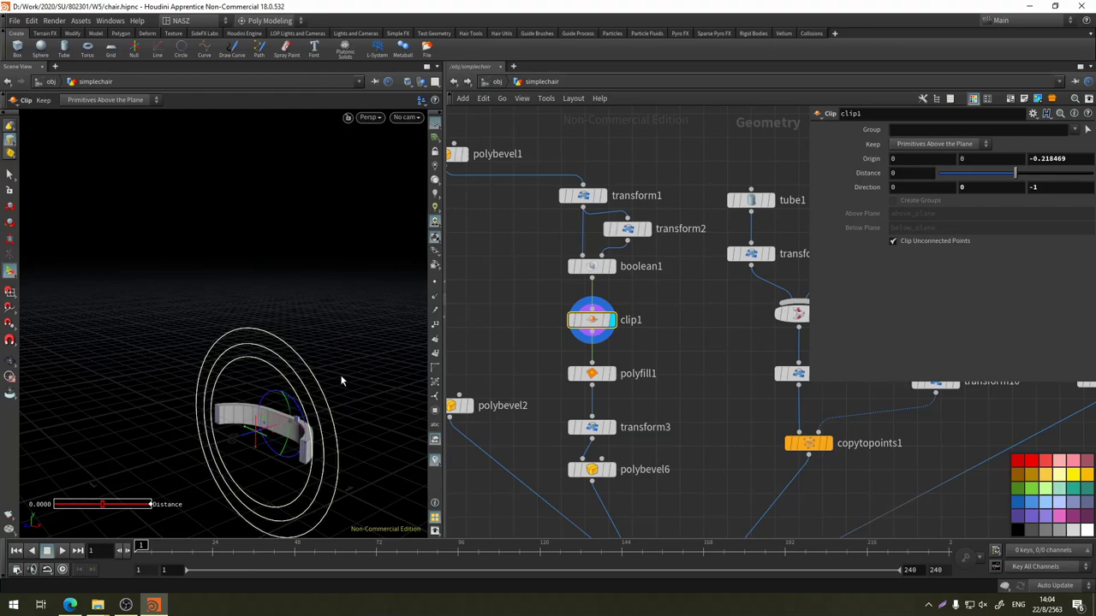
key("Escape")
mouse_move(342, 385)
left_mouse_down()
mouse_move(311, 327)
mouse_move(330, 380)
left_mouse_up()
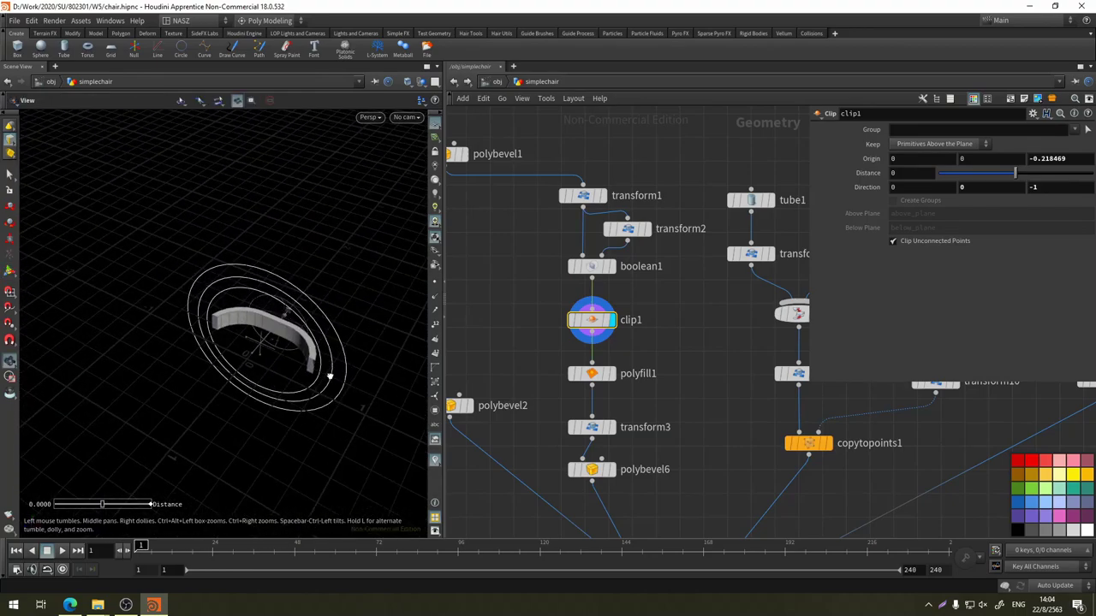
key("Return")
Display polyfill1, transform3 and polybevel6, orbiting to inspect the bevelled backrest
left_click(610, 373)
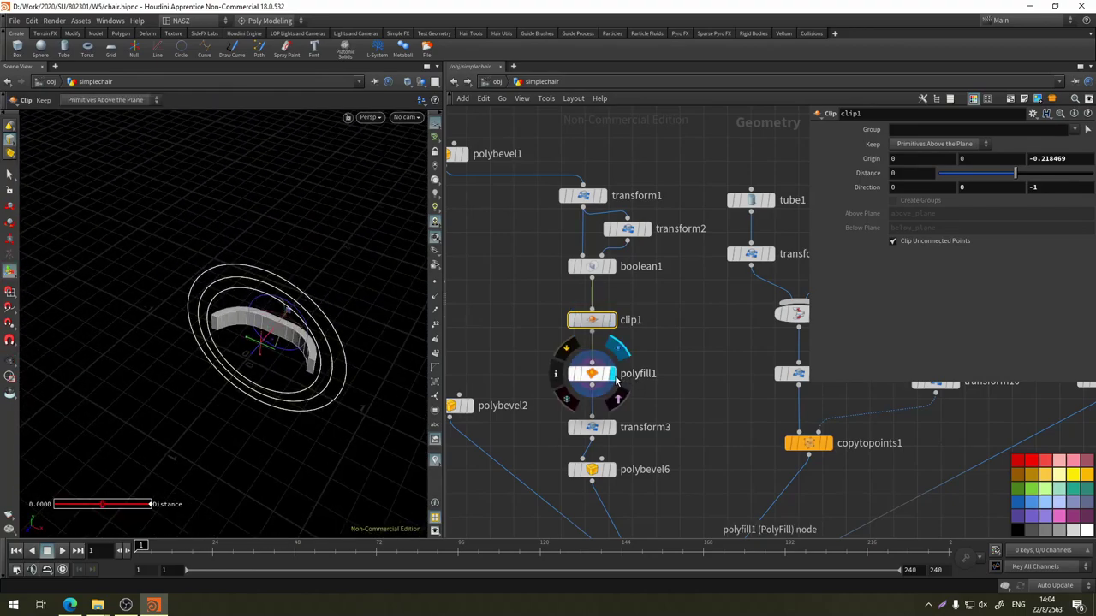
left_click(610, 427)
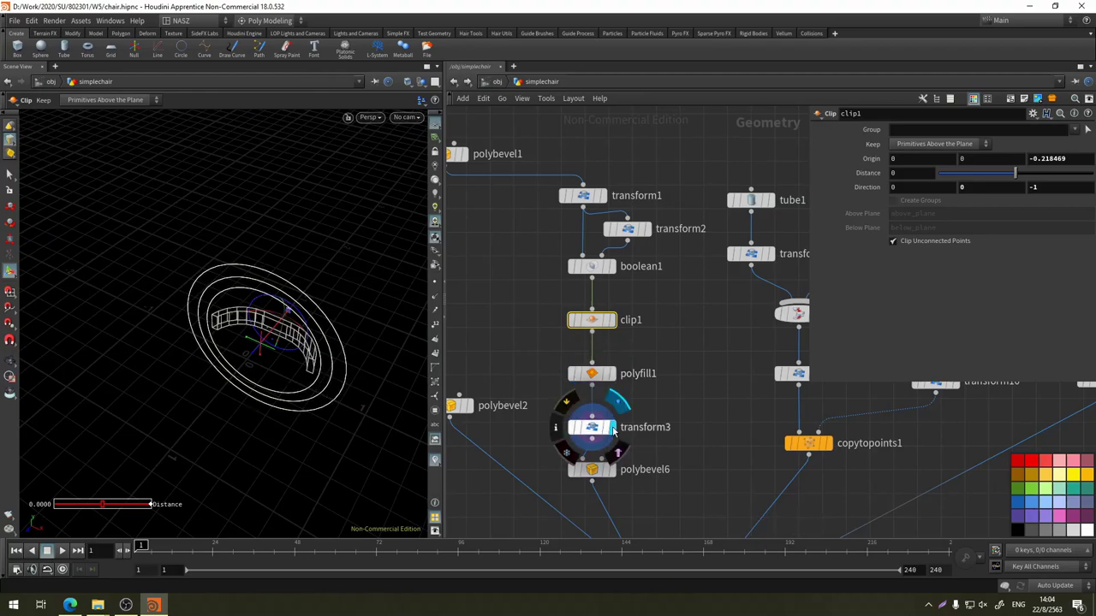
left_click(594, 434)
key("Escape")
mouse_move(257, 385)
left_mouse_down()
mouse_move(232, 433)
mouse_move(227, 365)
mouse_move(226, 374)
left_mouse_up()
key("Return")
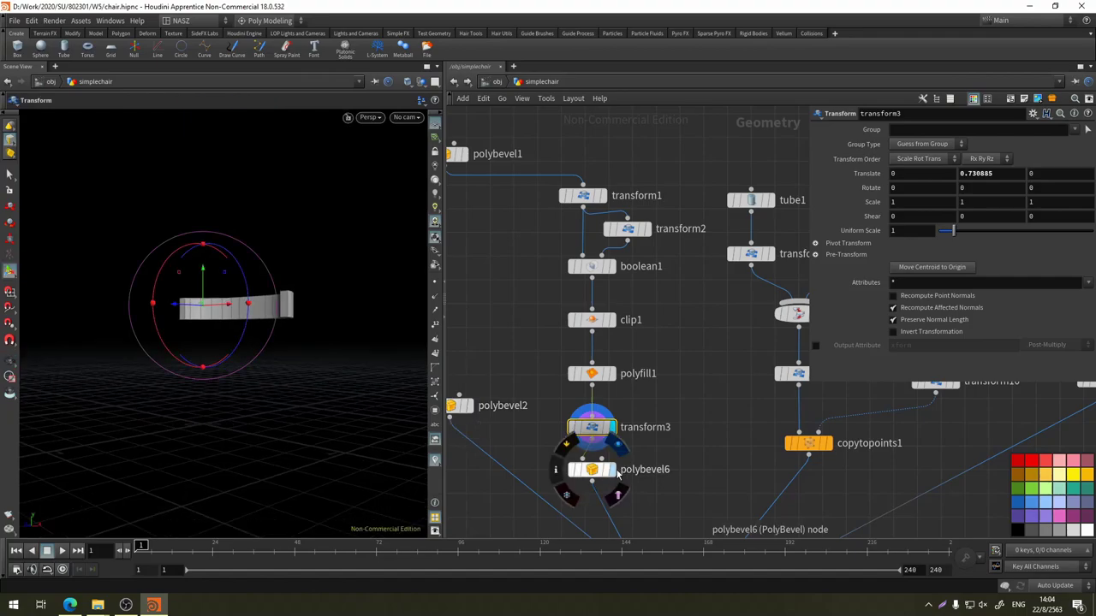
left_click(590, 477)
key("Escape")
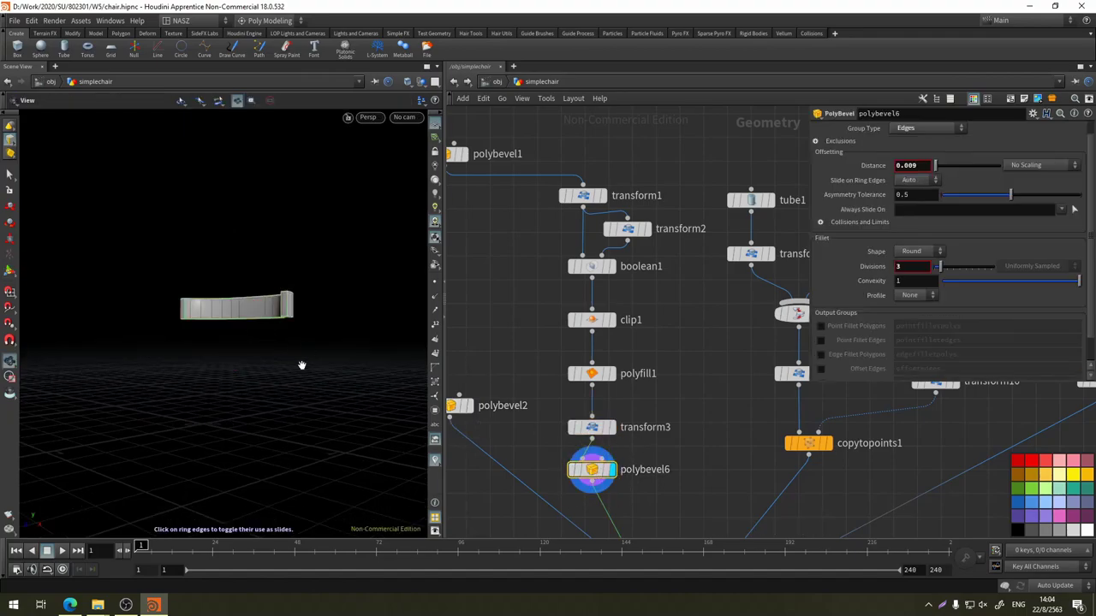
mouse_move(301, 367)
left_mouse_down()
mouse_move(255, 371)
mouse_move(240, 418)
mouse_move(243, 402)
left_mouse_up()
key("Return")
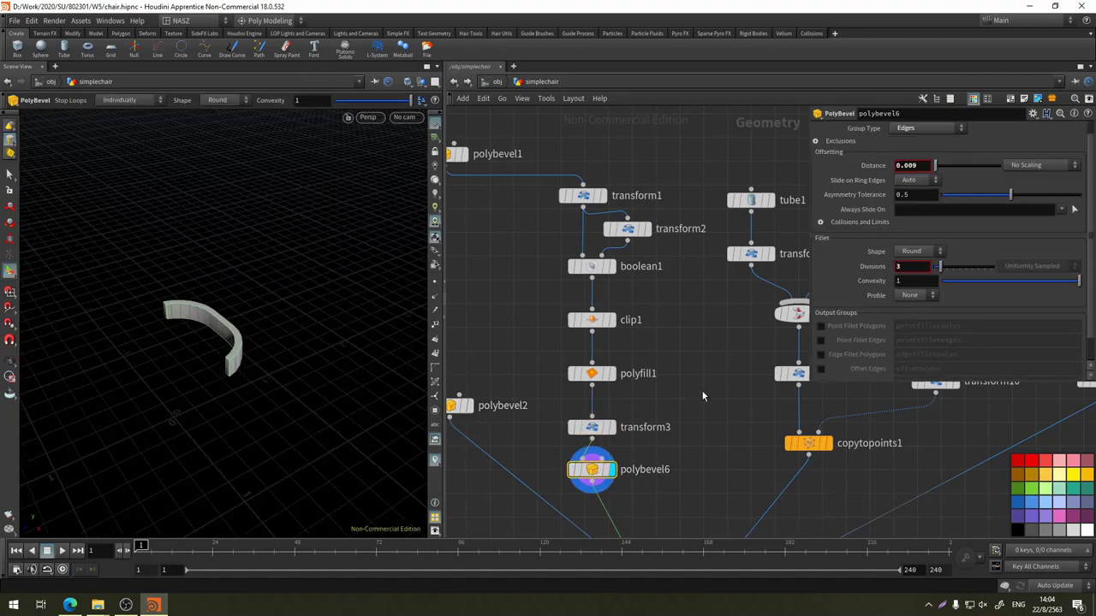
mouse_move(702, 396)
middle_mouse_down()
mouse_move(684, 362)
mouse_move(509, 388)
middle_mouse_up()
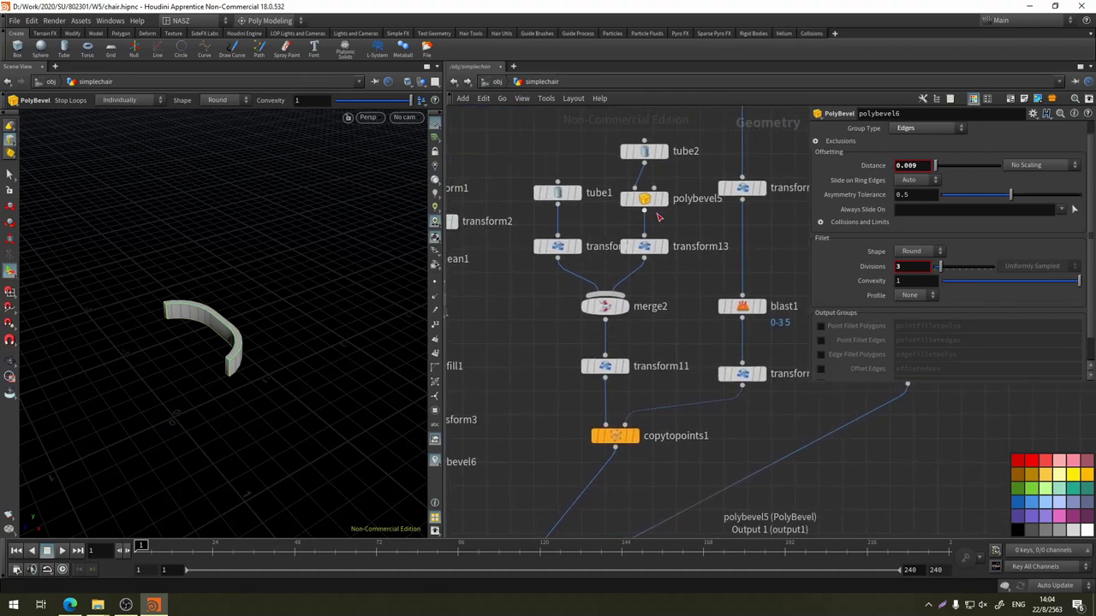
Display the copied legs from copytopoints1, then the full table from transform9
key("r")
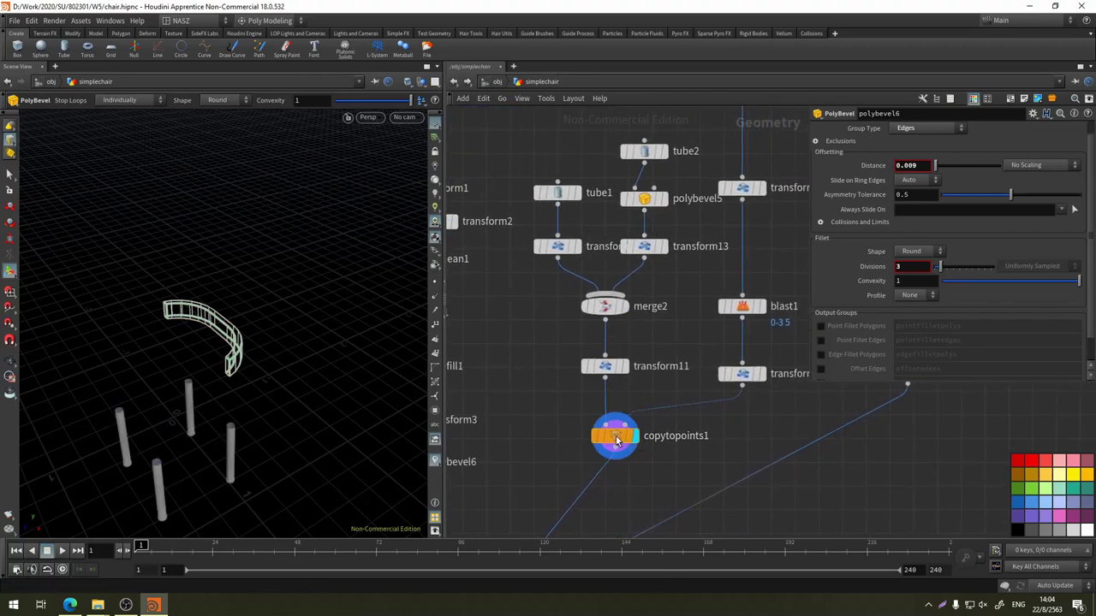
left_click(617, 441)
middle_click_drag(672, 233, 672, 262)
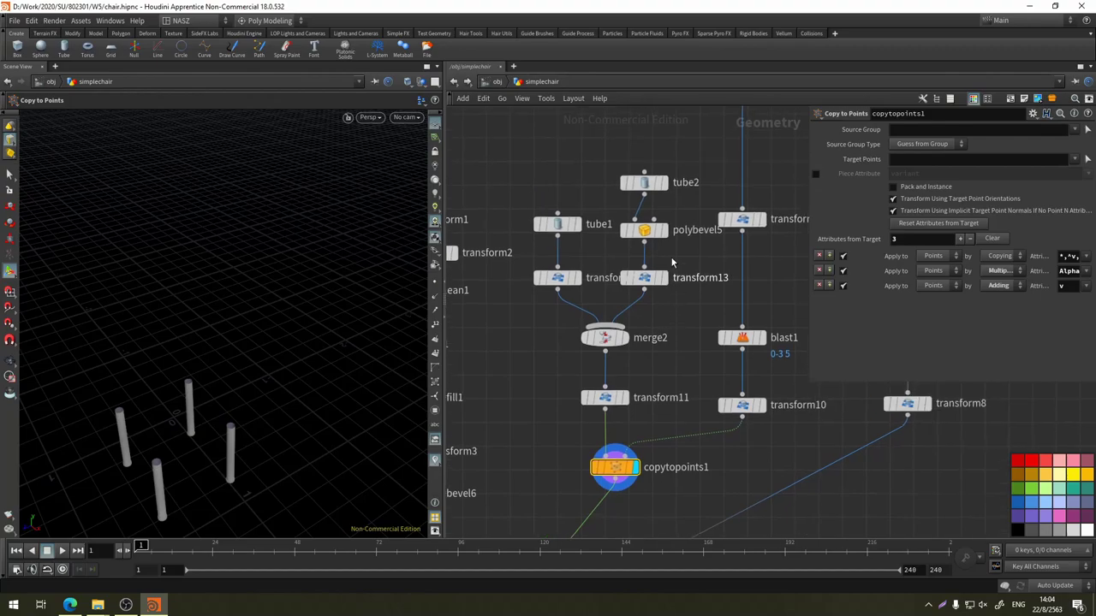
mouse_move(648, 138)
middle_mouse_down()
mouse_move(721, 262)
mouse_move(927, 370)
middle_mouse_up()
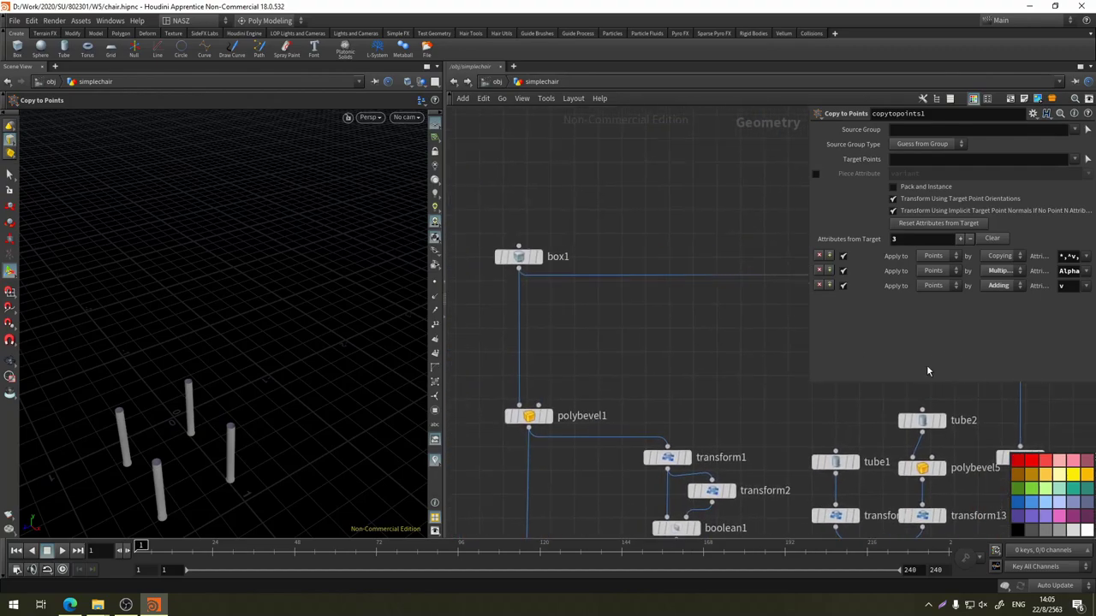
middle_click_drag(856, 353, 412, 280)
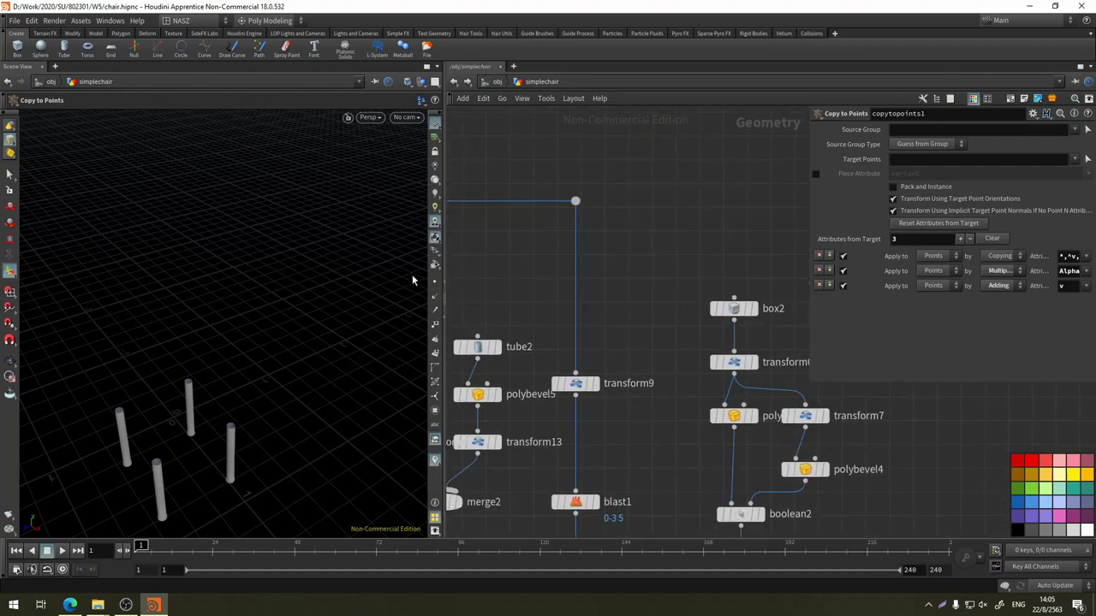
middle_click_drag(645, 320, 697, 262)
left_click(652, 331)
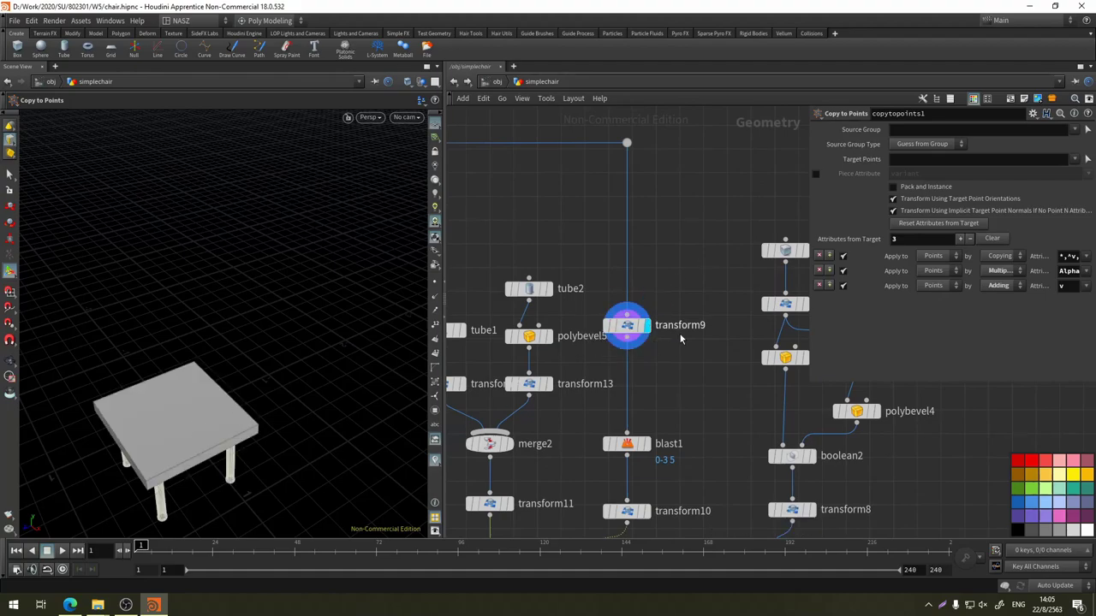
left_click(628, 325)
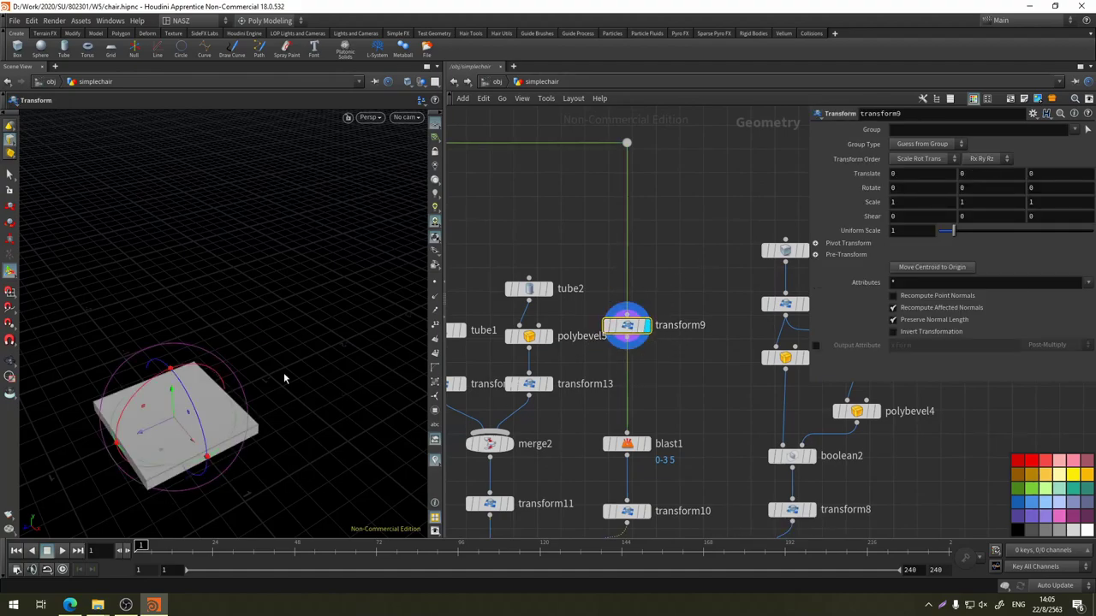
middle_click_drag(538, 206, 843, 291)
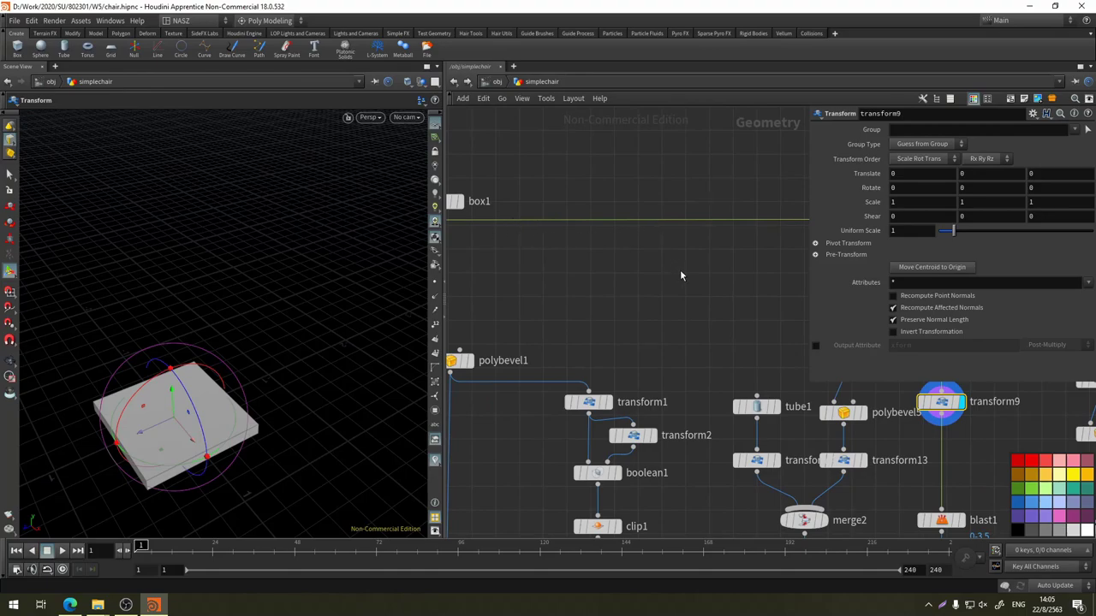
middle_click_drag(680, 270, 342, 179)
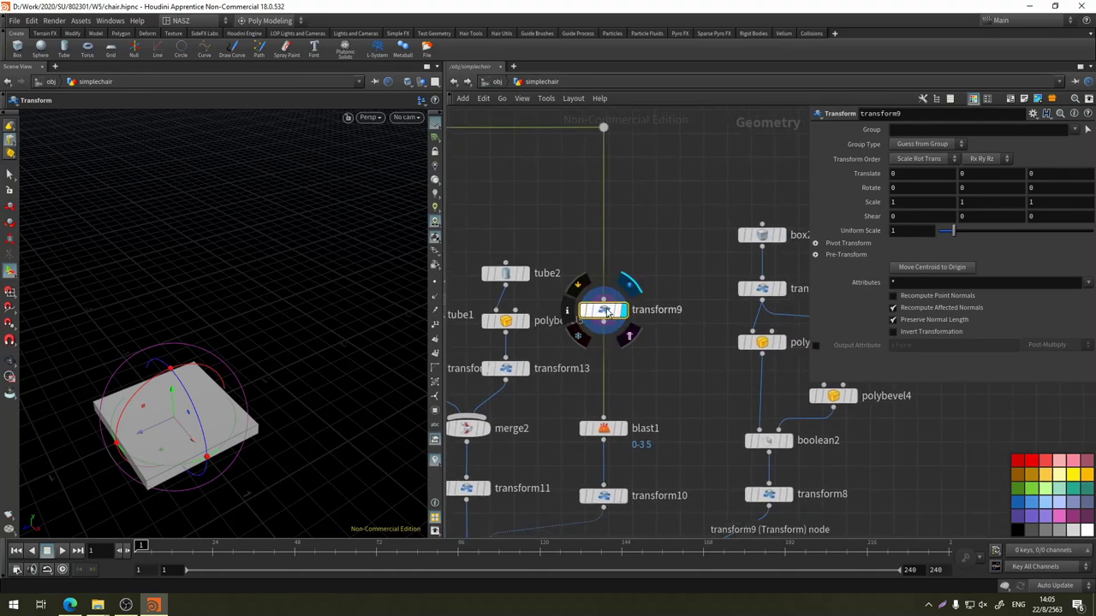
middle_click_drag(648, 361, 693, 263)
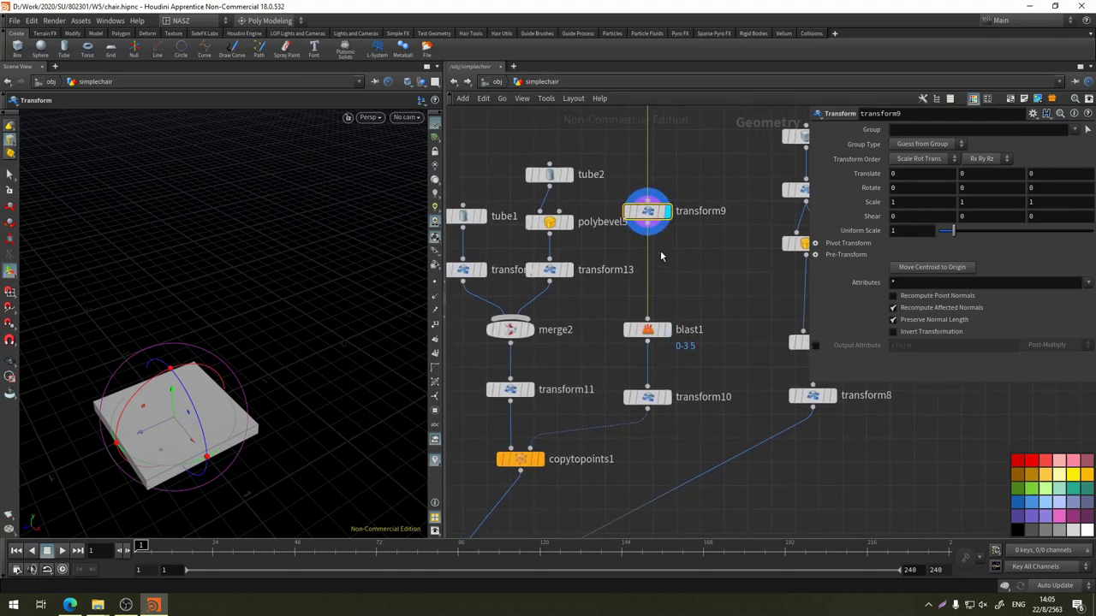
Toggle display between blast1's flat plane and transform9, orbiting to inspect the plane
left_click(667, 330)
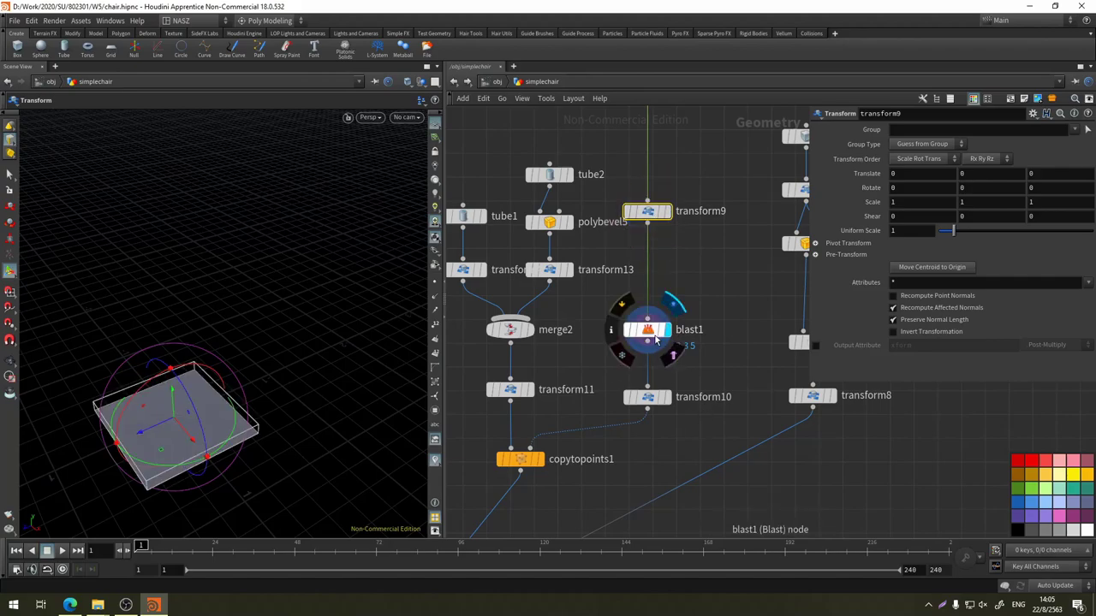
left_click(641, 340)
key("Escape")
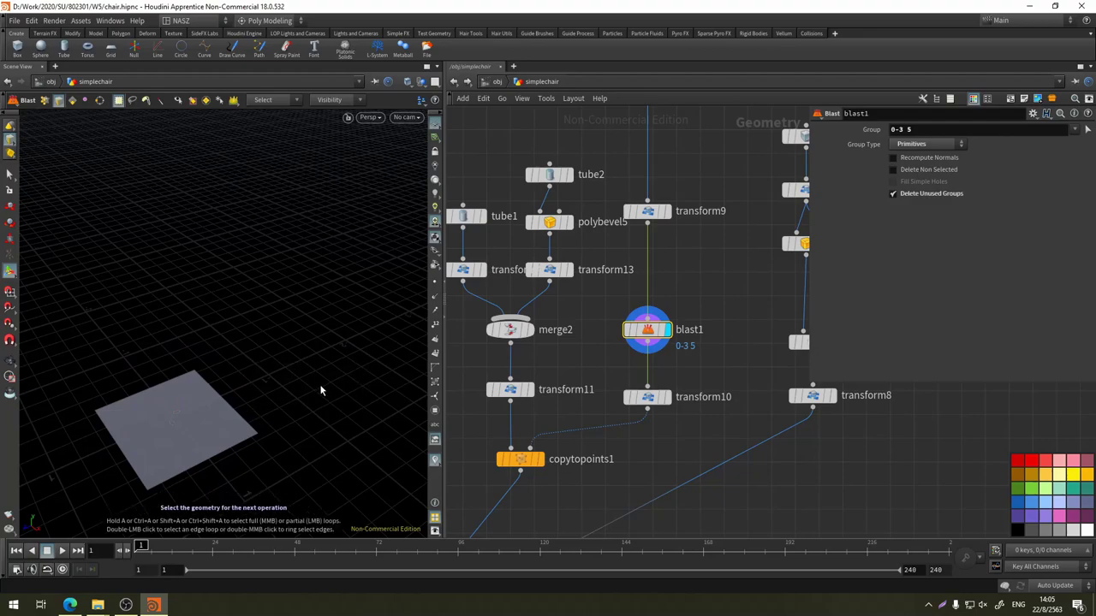
left_click_drag(320, 386, 211, 424)
key("Return")
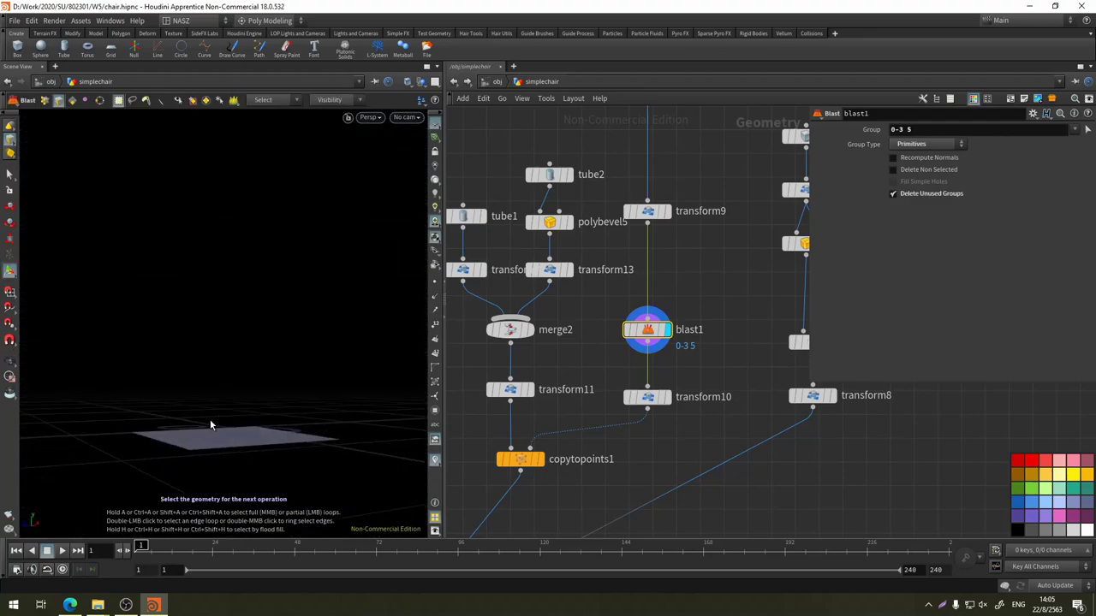
left_click(667, 211)
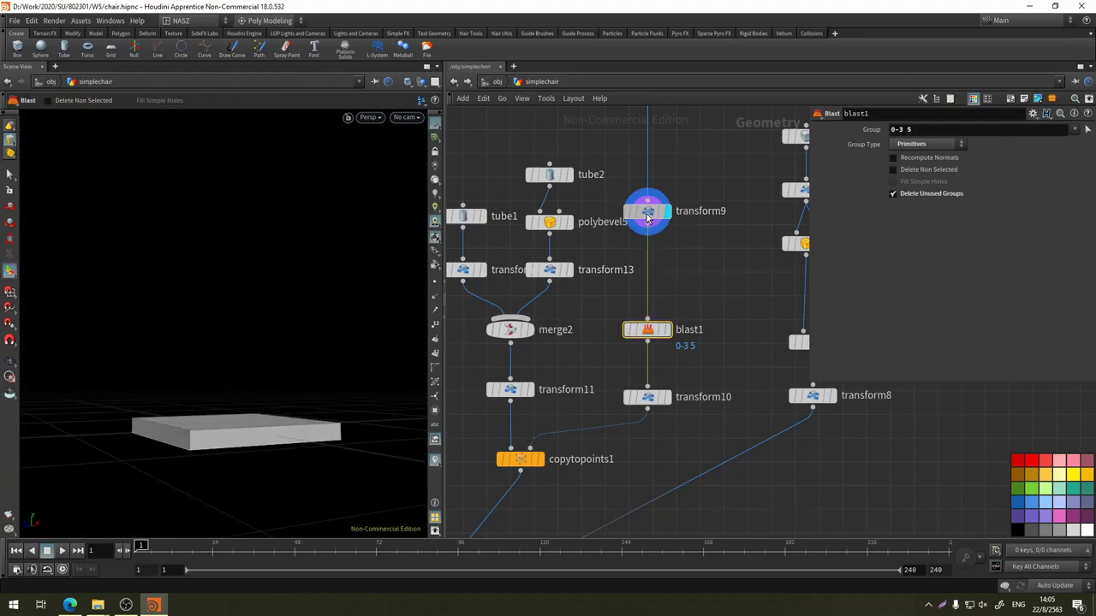
left_click(644, 211)
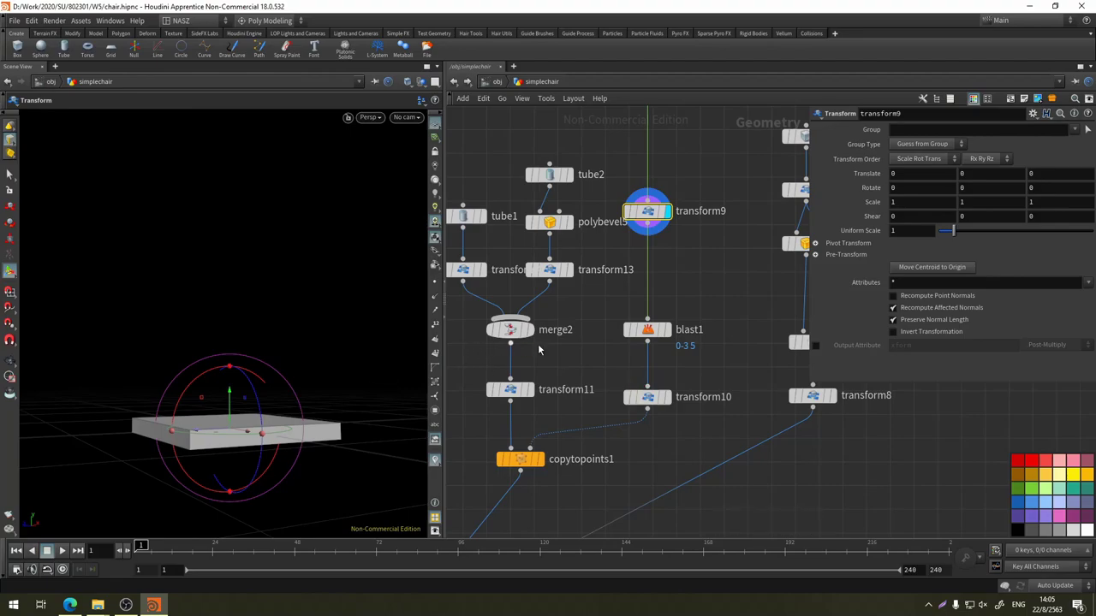
left_click(667, 330)
left_click(647, 329)
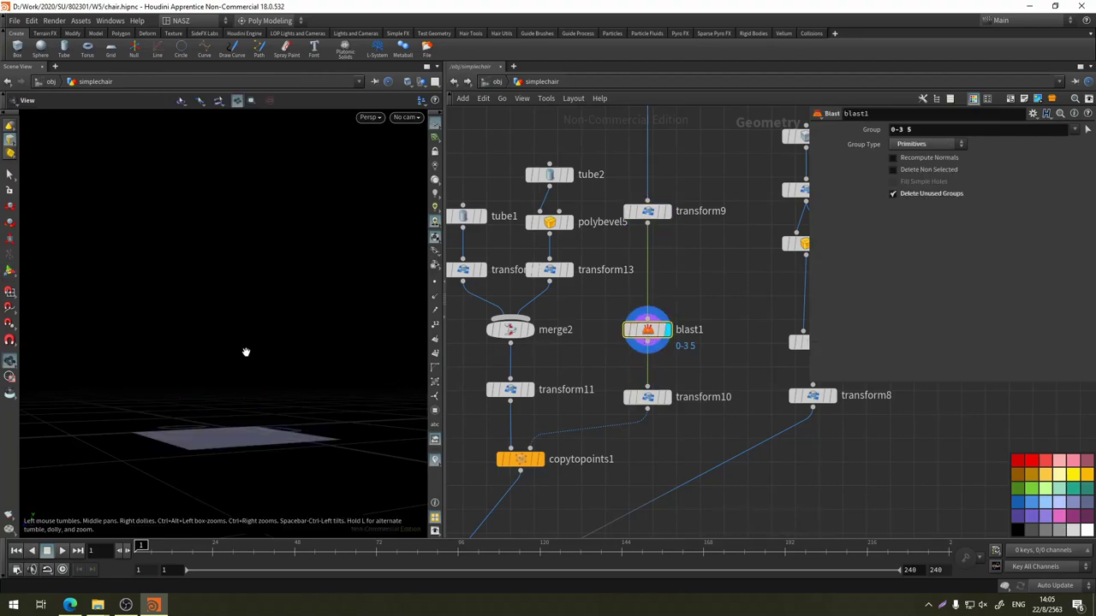
left_click_drag(245, 350, 260, 413)
key("Return")
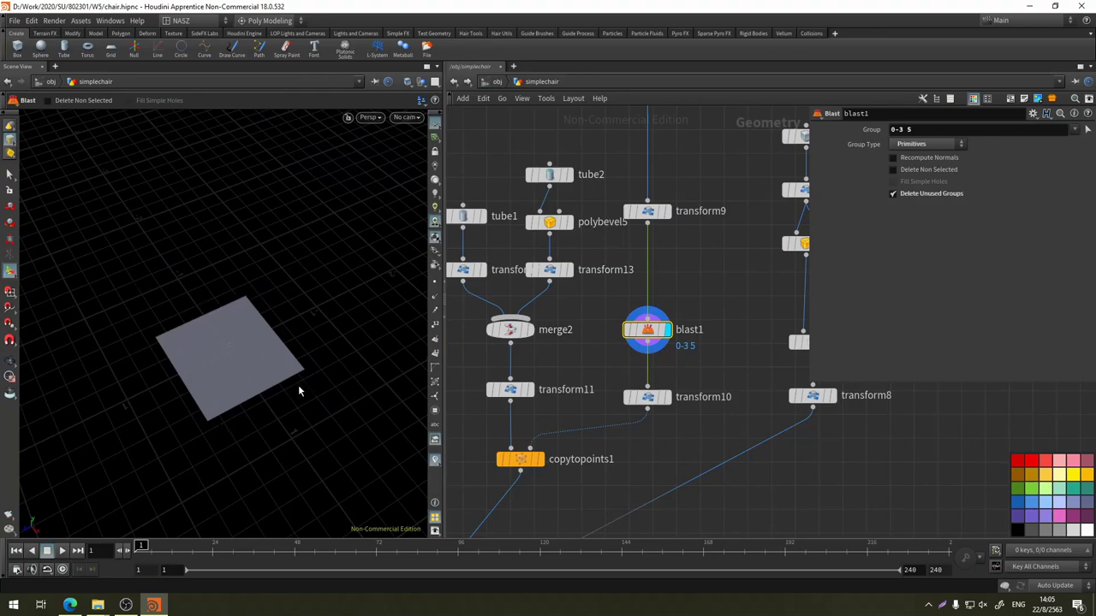
middle_click_drag(590, 250, 658, 268)
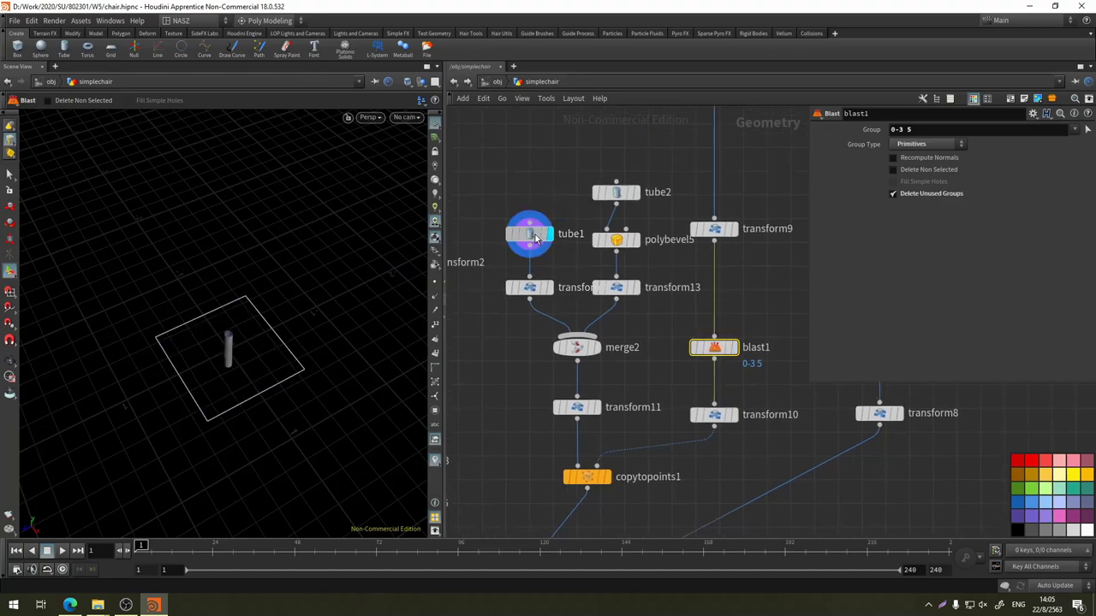
Inspect tube1, transform4 and merge2 parameters, orbiting around the tube
left_click(530, 233)
key("Escape")
left_click_drag(181, 397, 313, 280)
left_click_drag(314, 255, 283, 291)
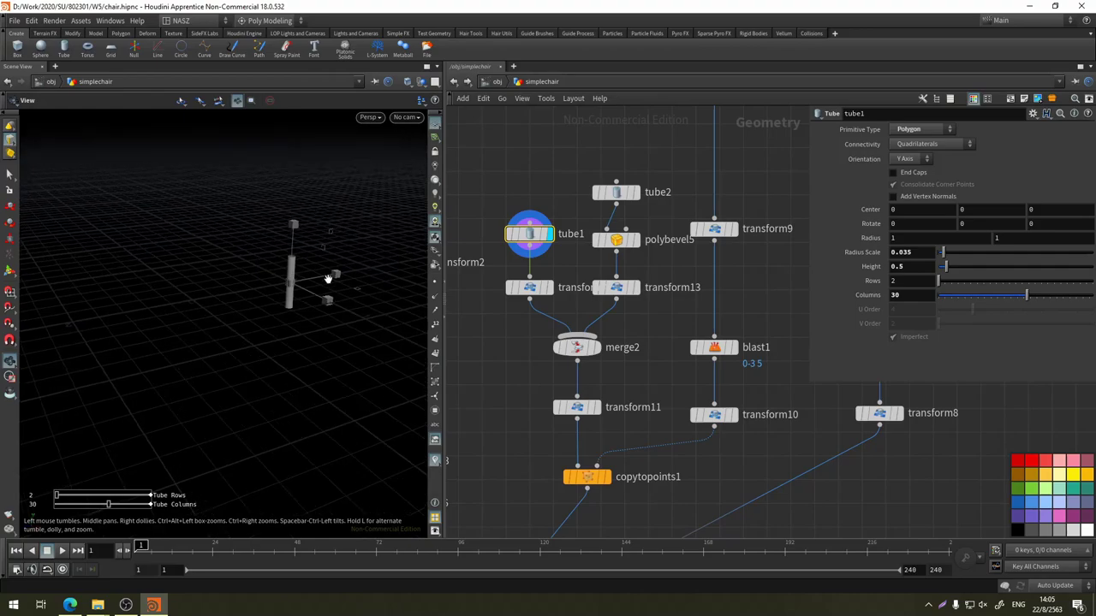
key("Return")
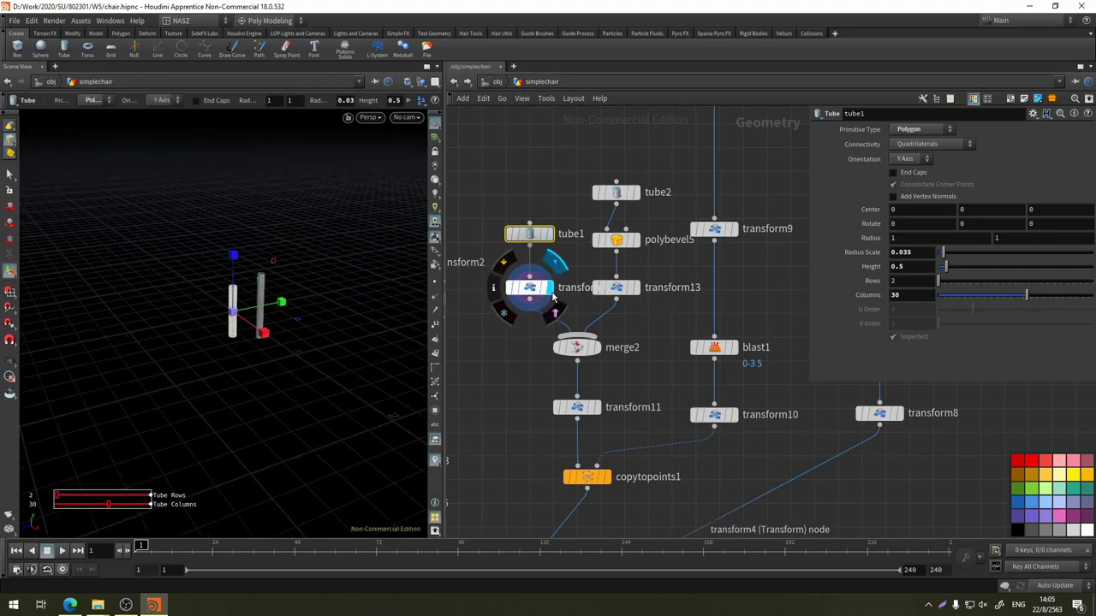
left_click(531, 289)
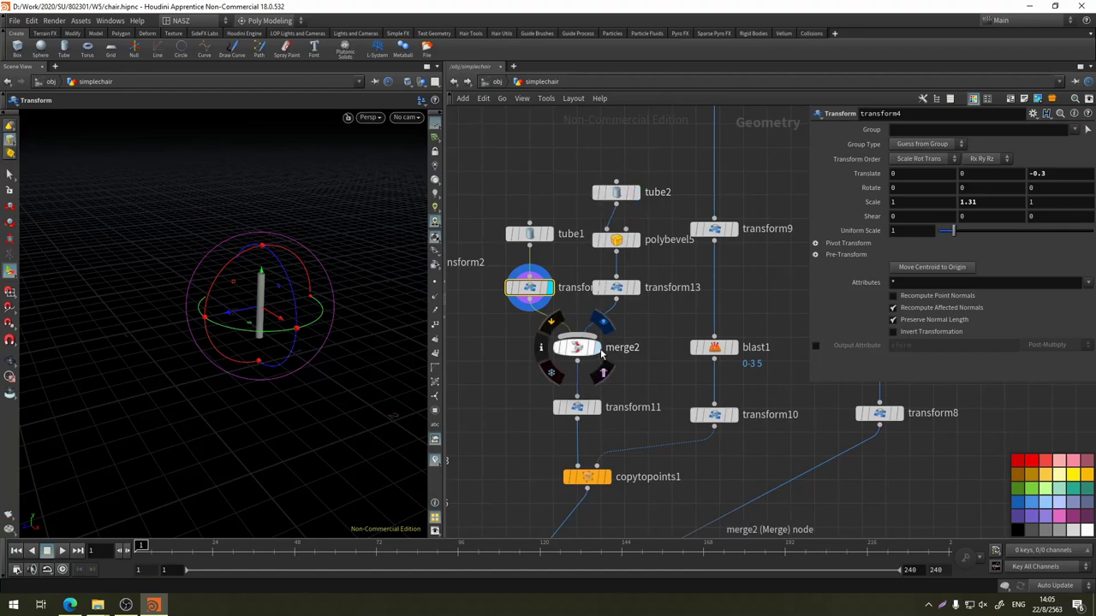
left_click(582, 356)
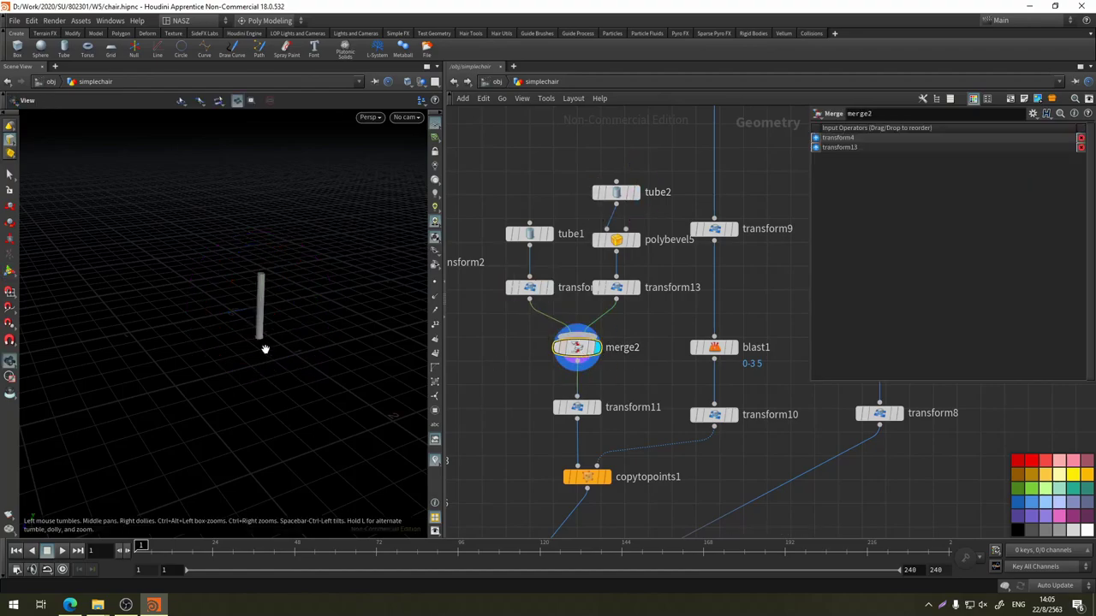
scroll(263, 350, "up", 5)
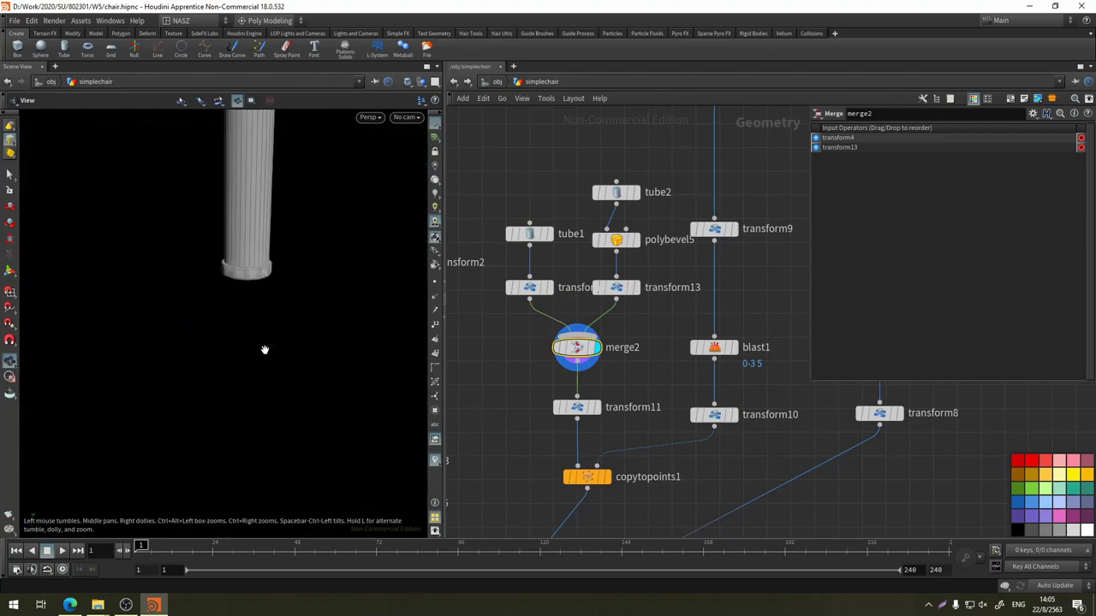
mouse_move(217, 354)
left_mouse_down()
mouse_move(242, 294)
mouse_move(231, 340)
left_mouse_up()
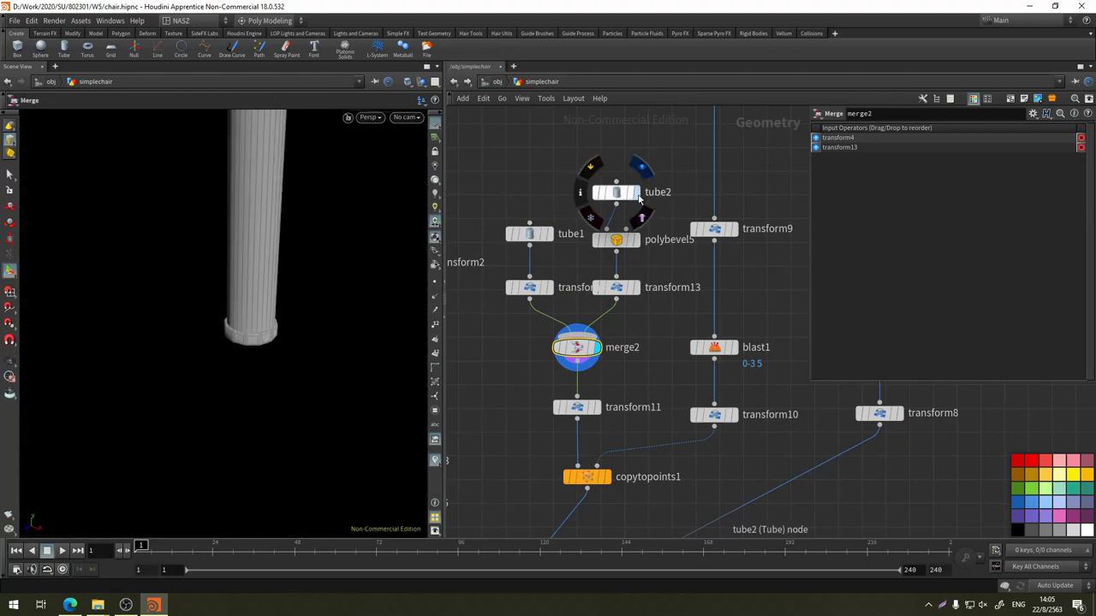
Display tube2, polybevel5 and merge2's merged column, checking their settings
left_click(637, 194)
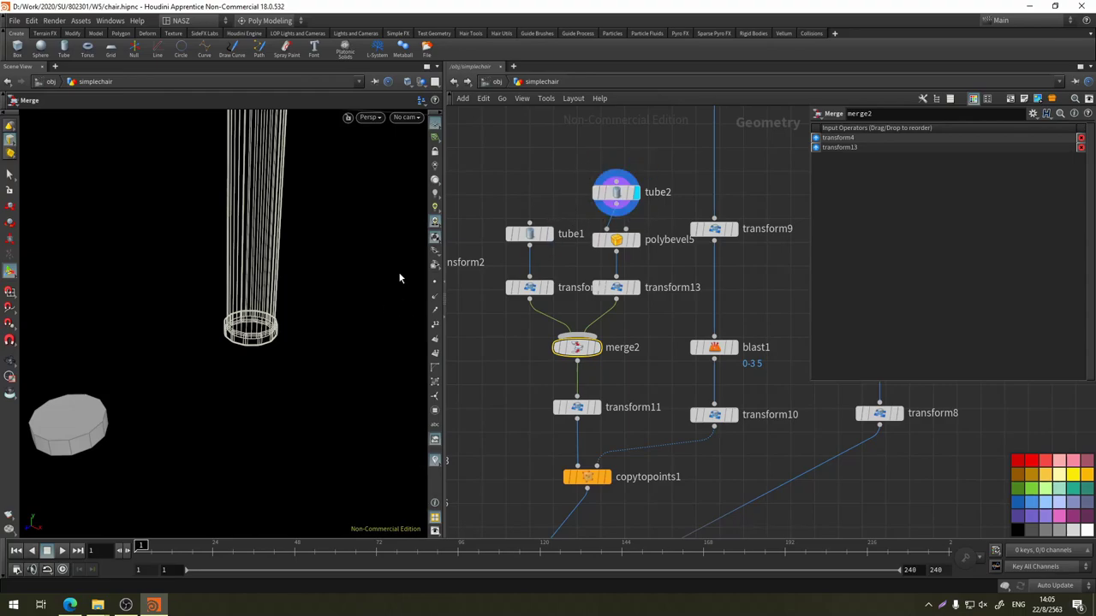
left_click(636, 240)
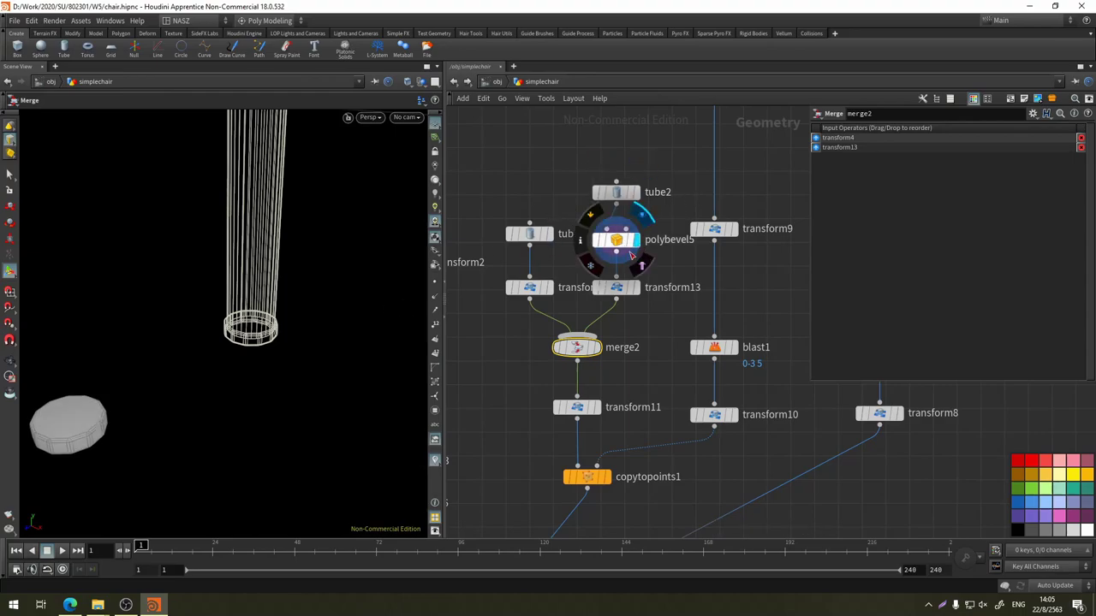
left_click(619, 240)
left_click(616, 191)
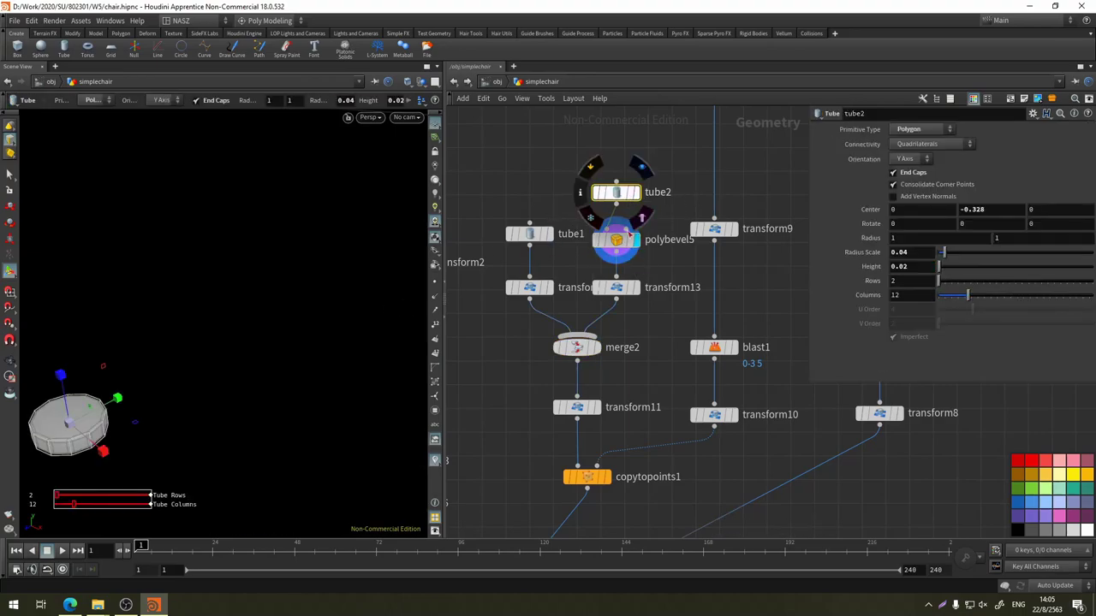
left_click(615, 289)
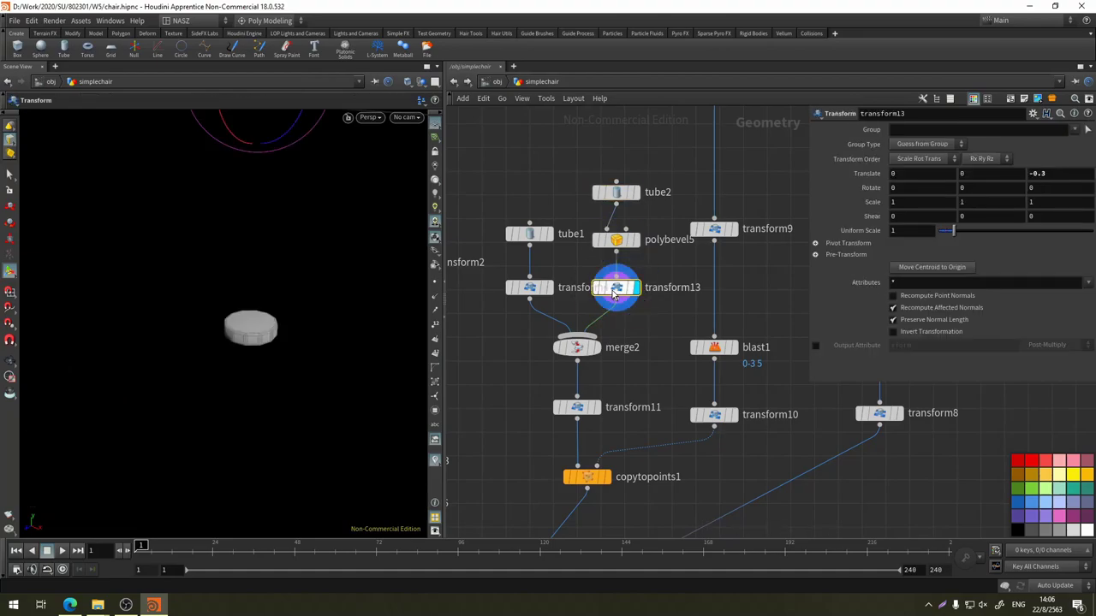
left_click(599, 349)
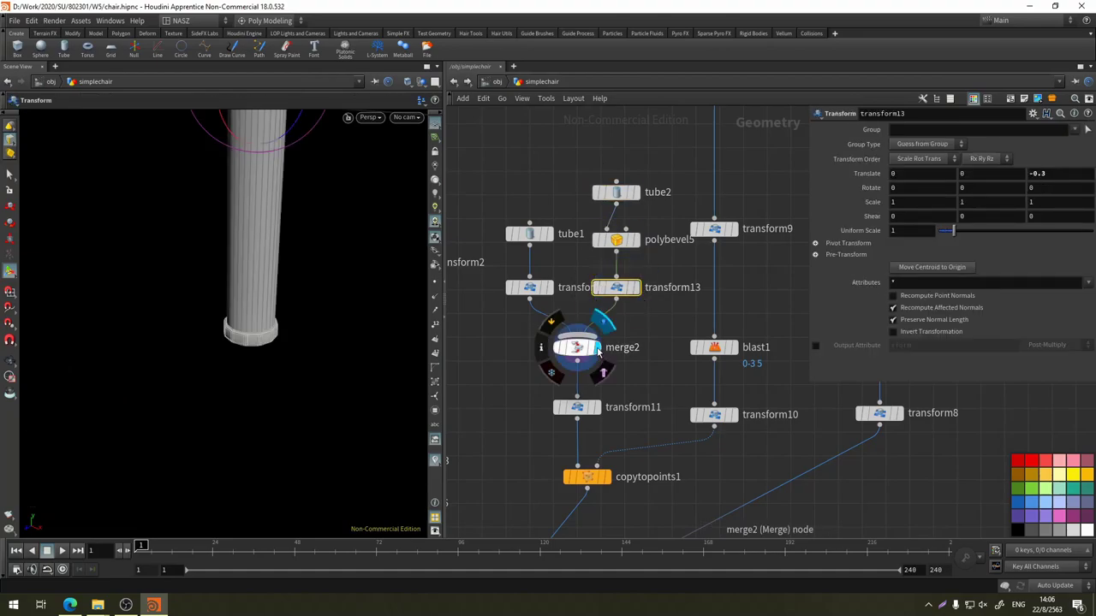
Display transform11's lying tube and orbit the viewport to inspect it
key("Escape")
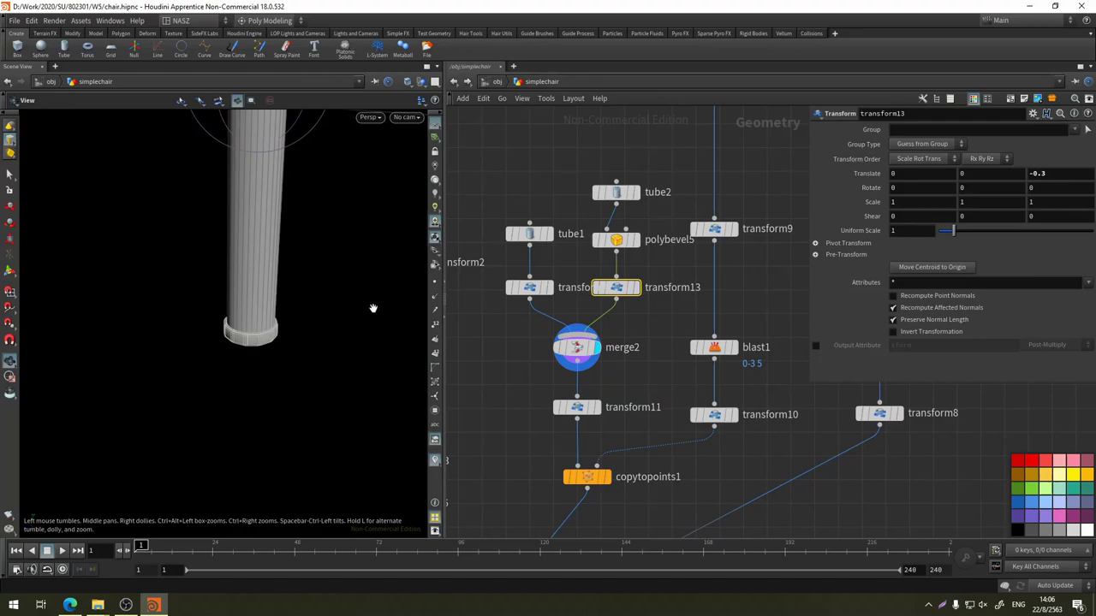
mouse_move(372, 308)
left_mouse_down()
mouse_move(355, 311)
mouse_move(294, 458)
left_mouse_up()
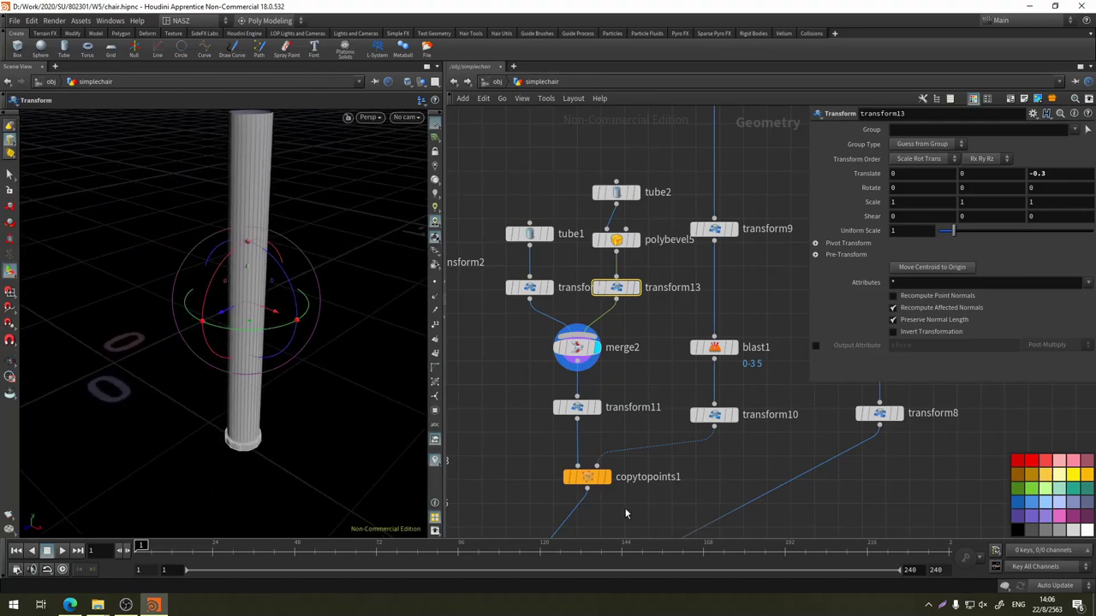
left_click(598, 408)
key("Escape")
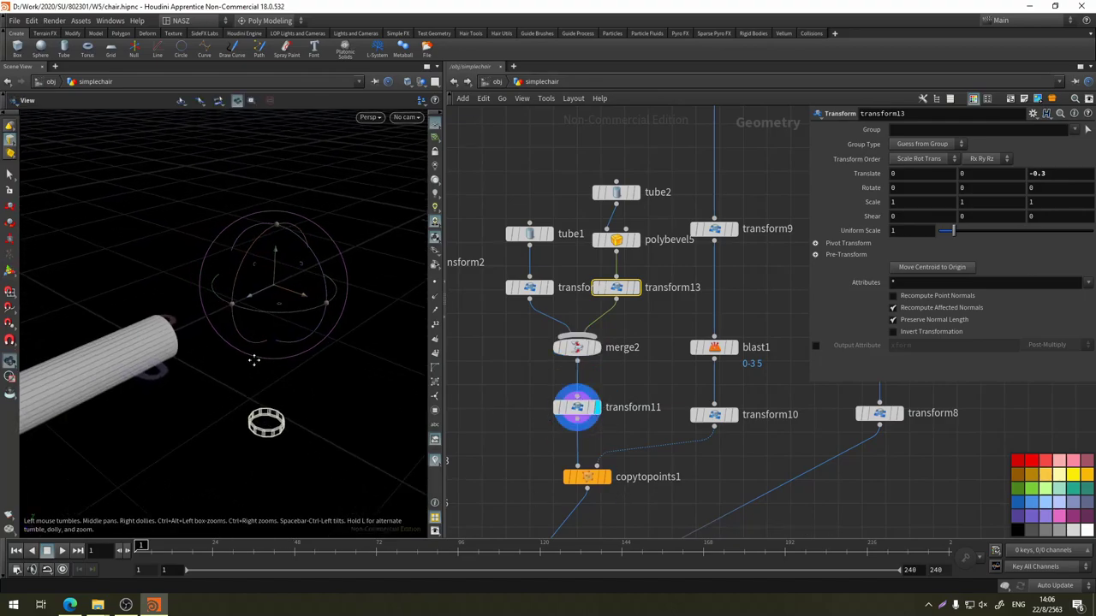
mouse_move(254, 360)
left_mouse_down()
mouse_move(196, 368)
mouse_move(146, 318)
mouse_move(129, 343)
mouse_move(274, 392)
left_mouse_up()
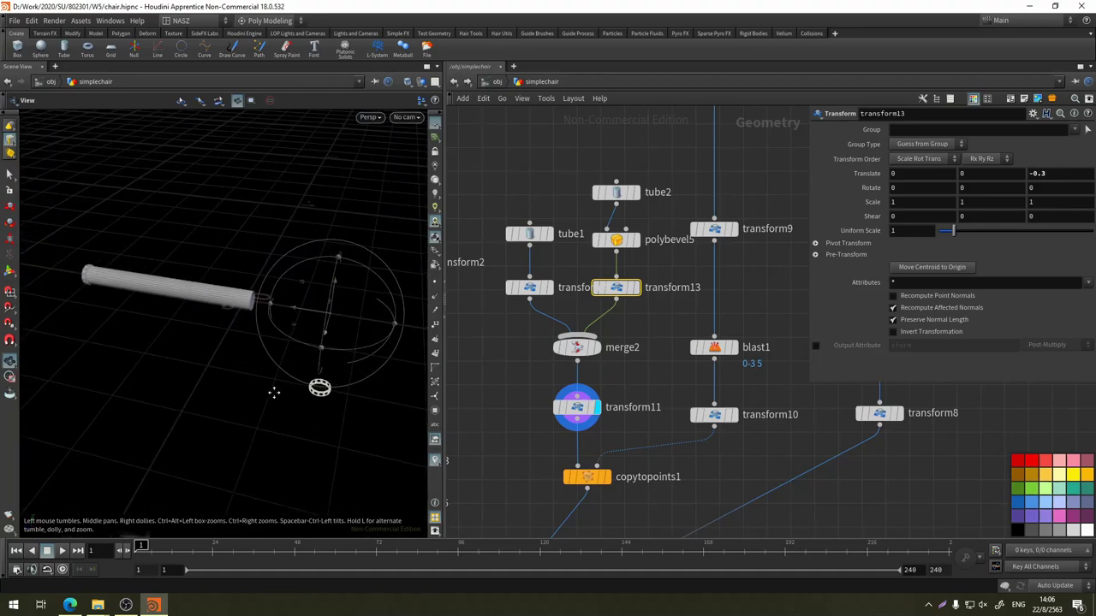
key("Return")
Show copytopoints1's four legs and its Copy to Points parameters, orbiting around them
left_click(606, 487)
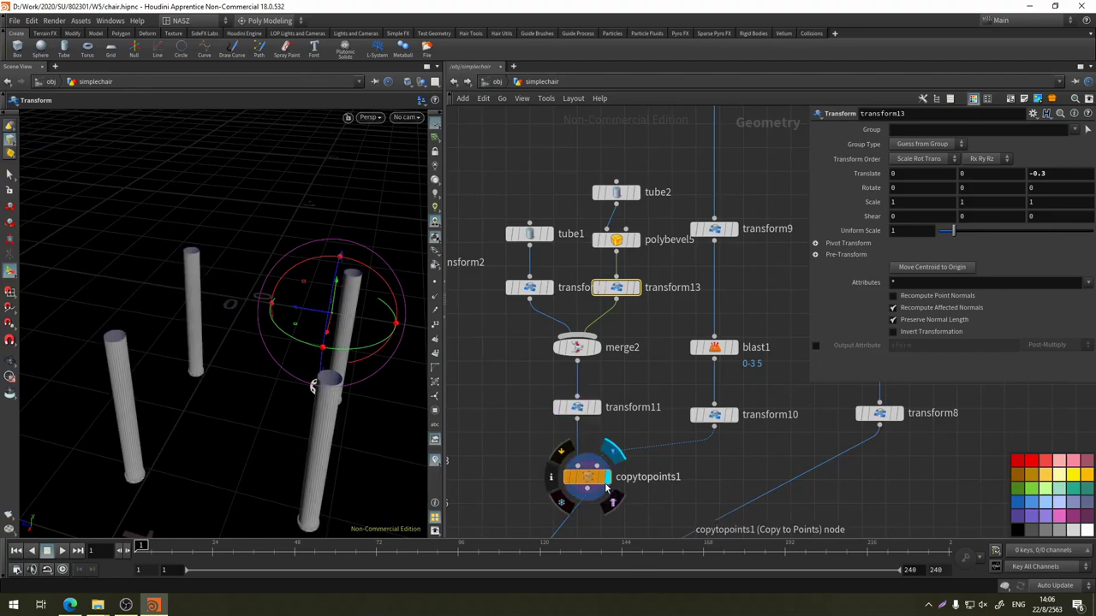
left_click(605, 488)
mouse_move(350, 355)
left_mouse_down()
mouse_move(269, 260)
mouse_move(248, 371)
mouse_move(257, 359)
left_mouse_up()
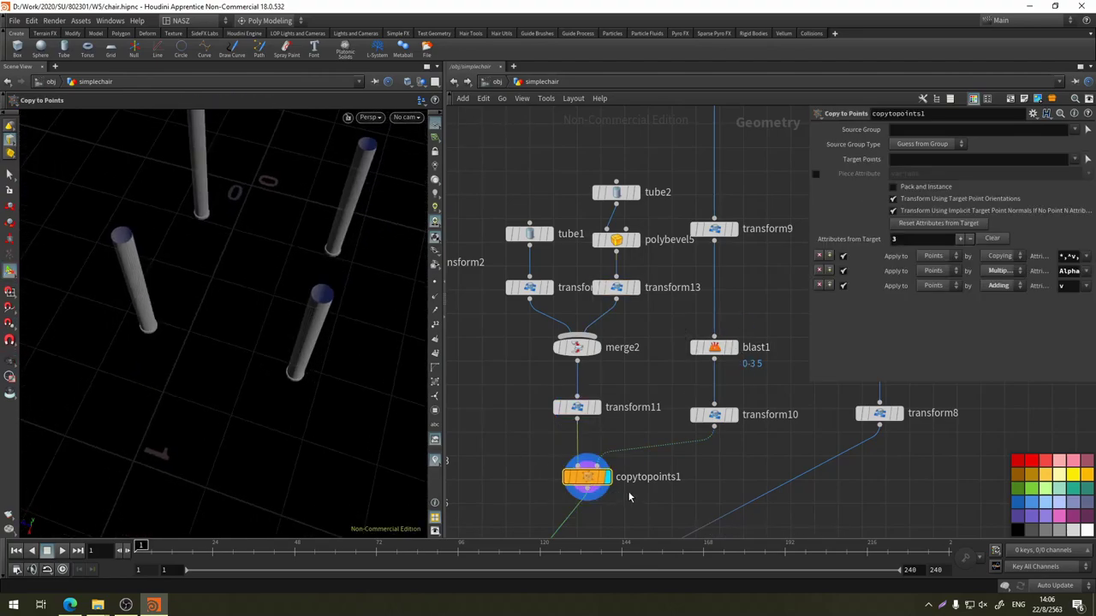
Display and select blast1 to view the seat plate and its parameters
left_click(732, 347)
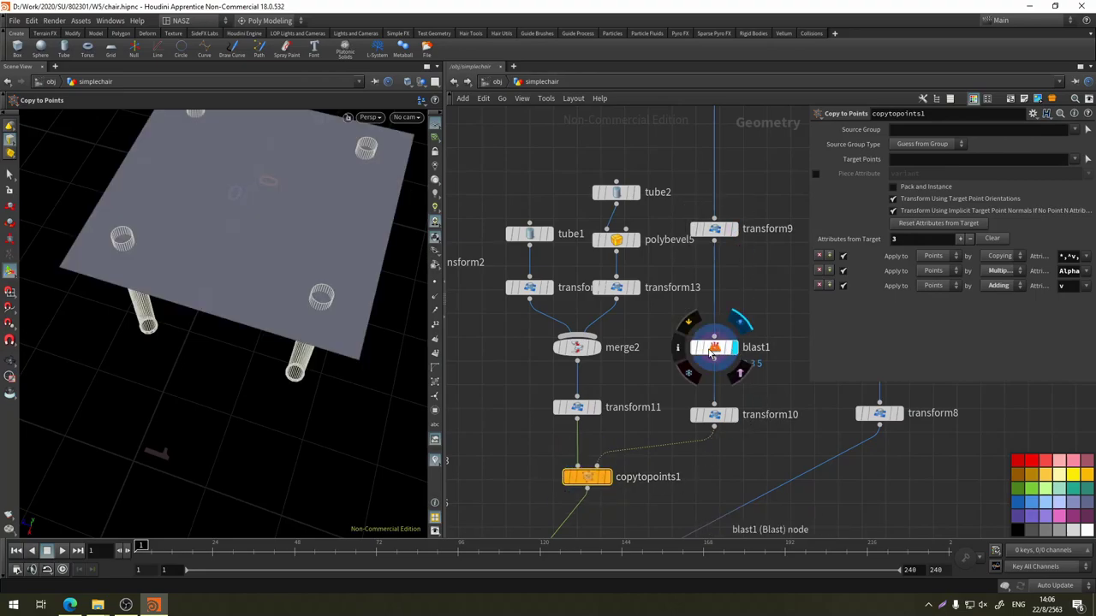
left_click(715, 347)
mouse_move(360, 334)
left_mouse_down()
mouse_move(255, 342)
mouse_move(232, 299)
mouse_move(252, 360)
mouse_move(339, 271)
left_mouse_up()
key("Return")
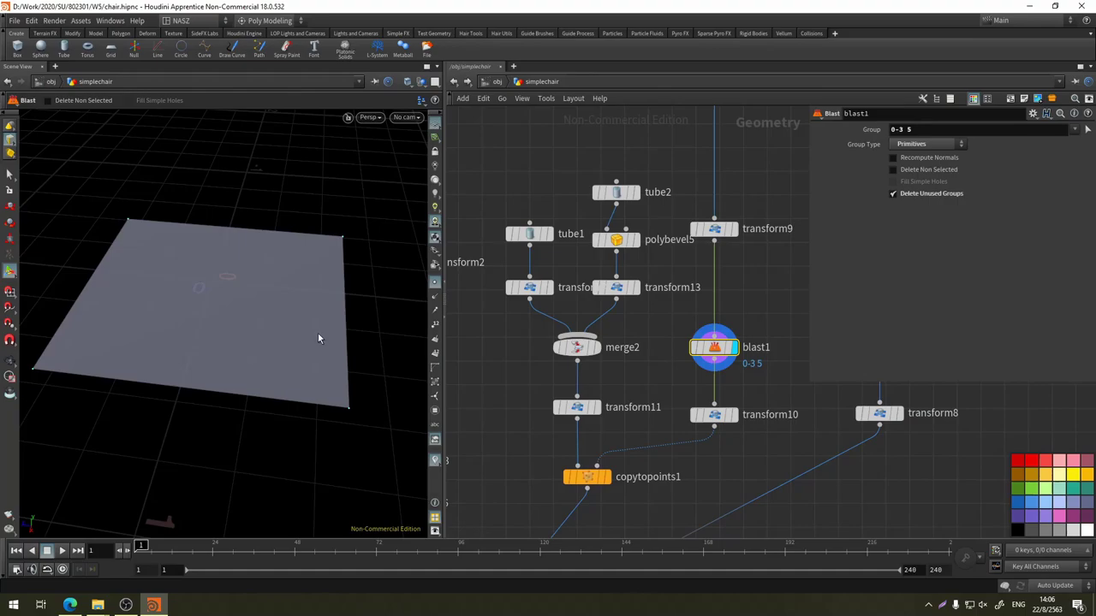
Delete transform9 from the network
left_click(716, 230)
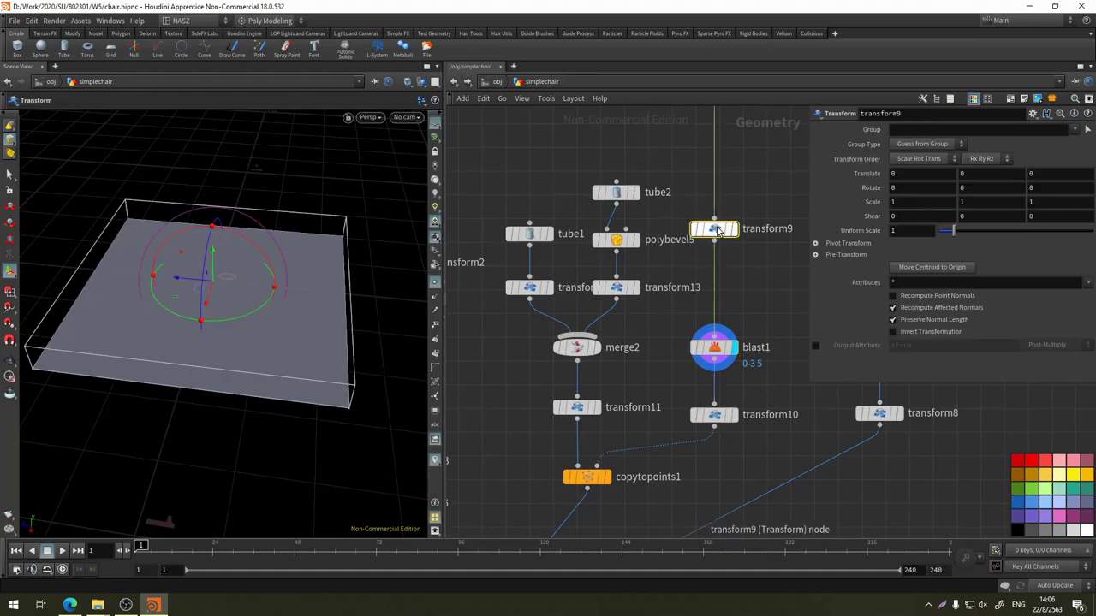
key("Delete")
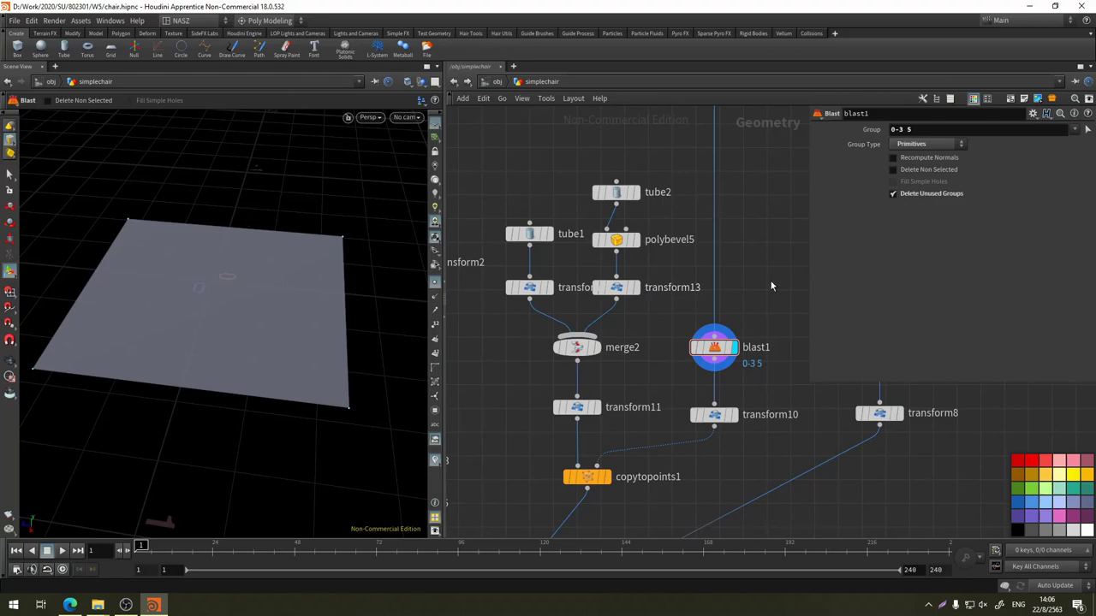
middle_click_drag(761, 298, 787, 258)
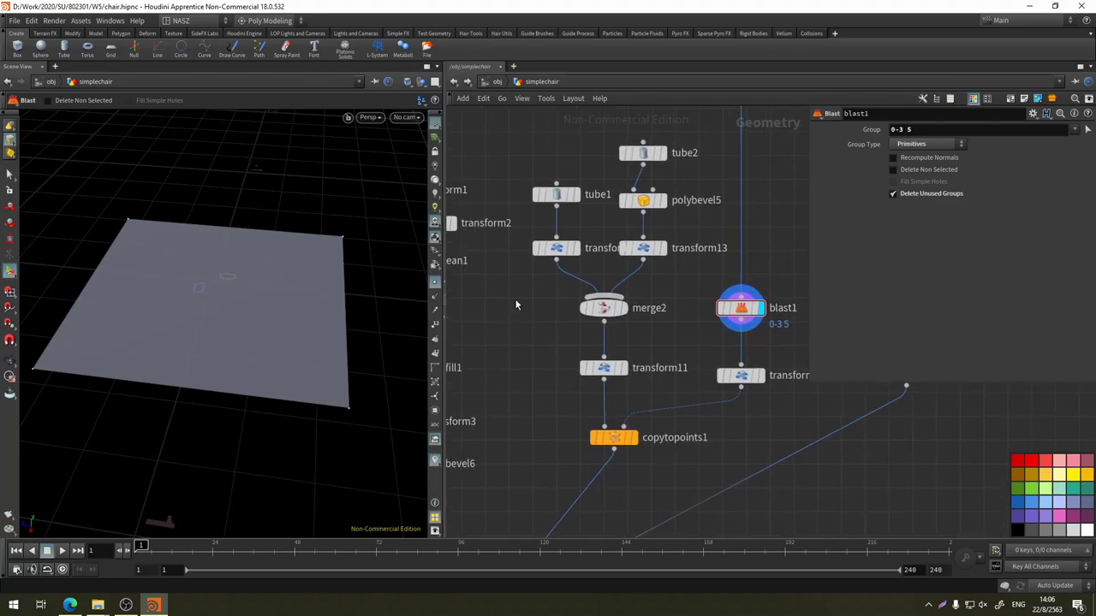
mouse_move(282, 318)
left_mouse_down("alt")
mouse_move(264, 298)
mouse_move(368, 277)
left_mouse_up("alt")
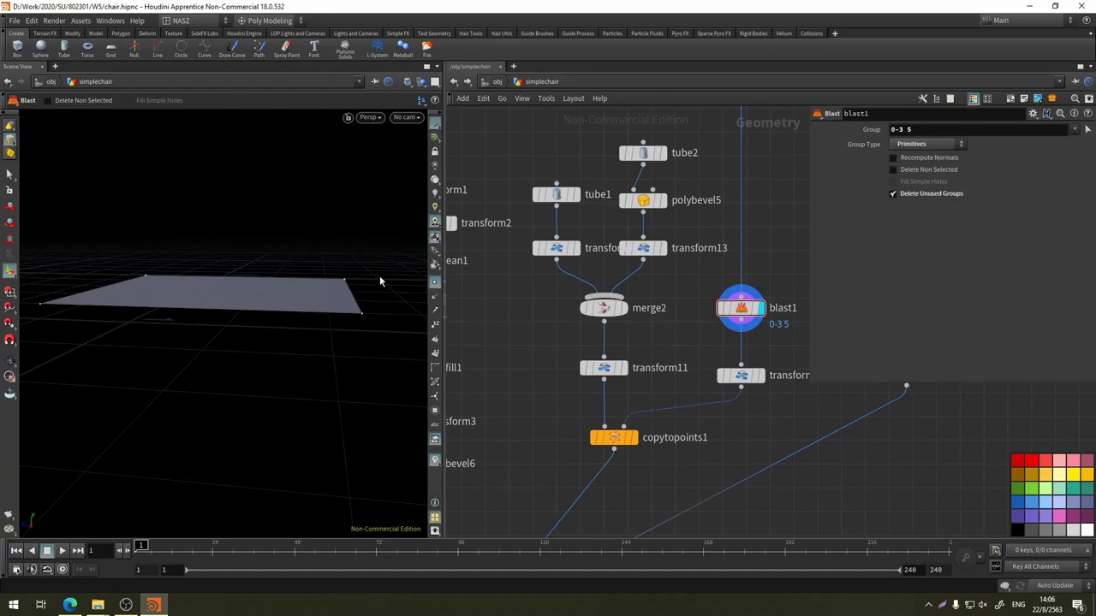
scroll(745, 227, "up", 5)
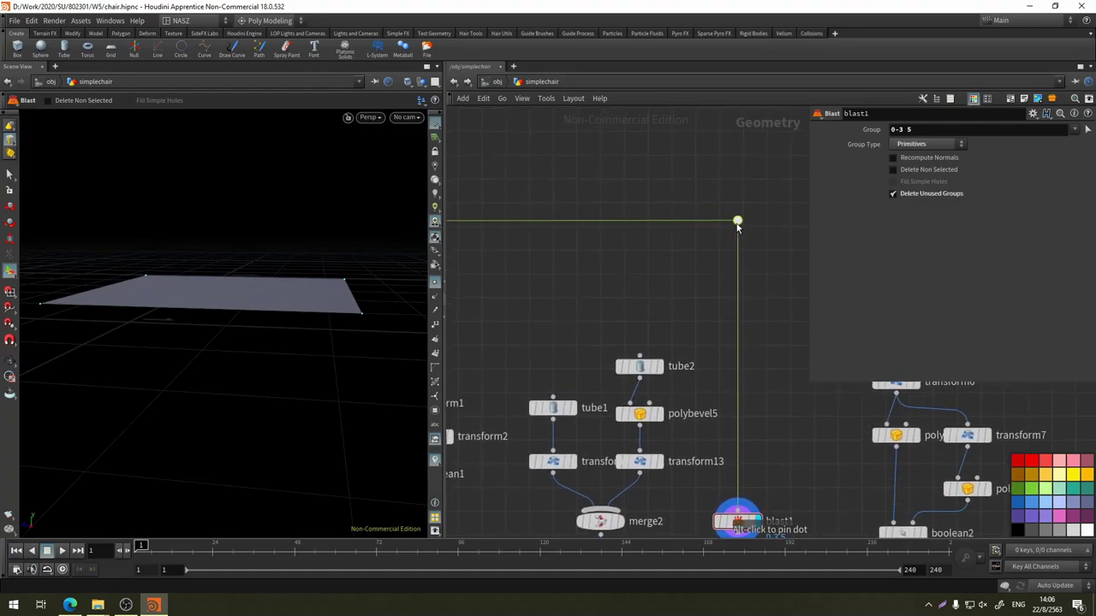
scroll(685, 248, "left", 6, "shift")
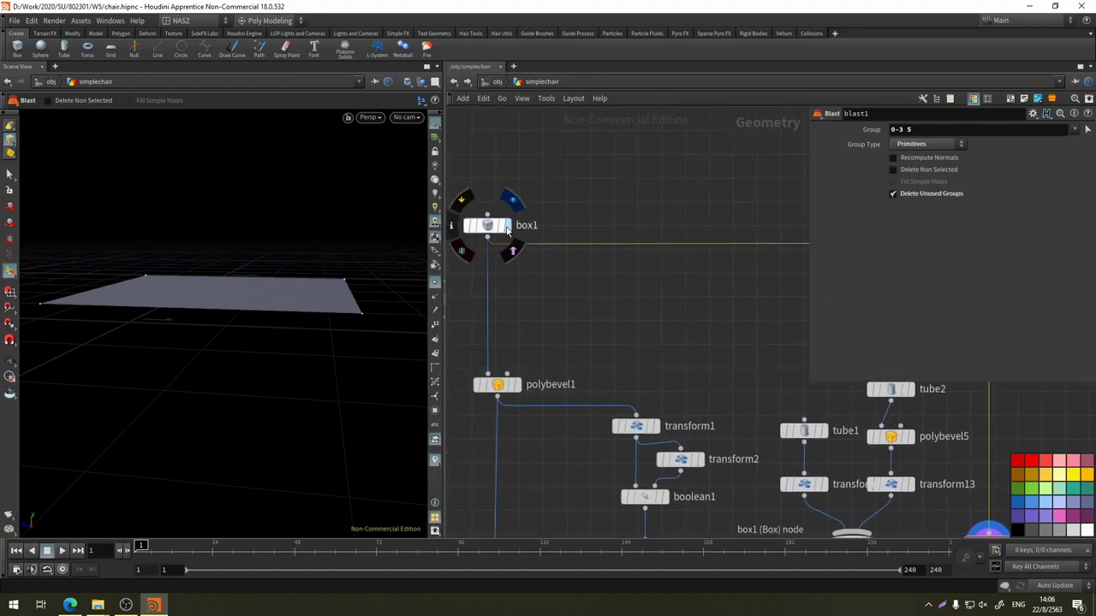
Select box1 and orbit around its box geometry
left_click(500, 226)
key("Escape")
left_click_drag(82, 302, 292, 271)
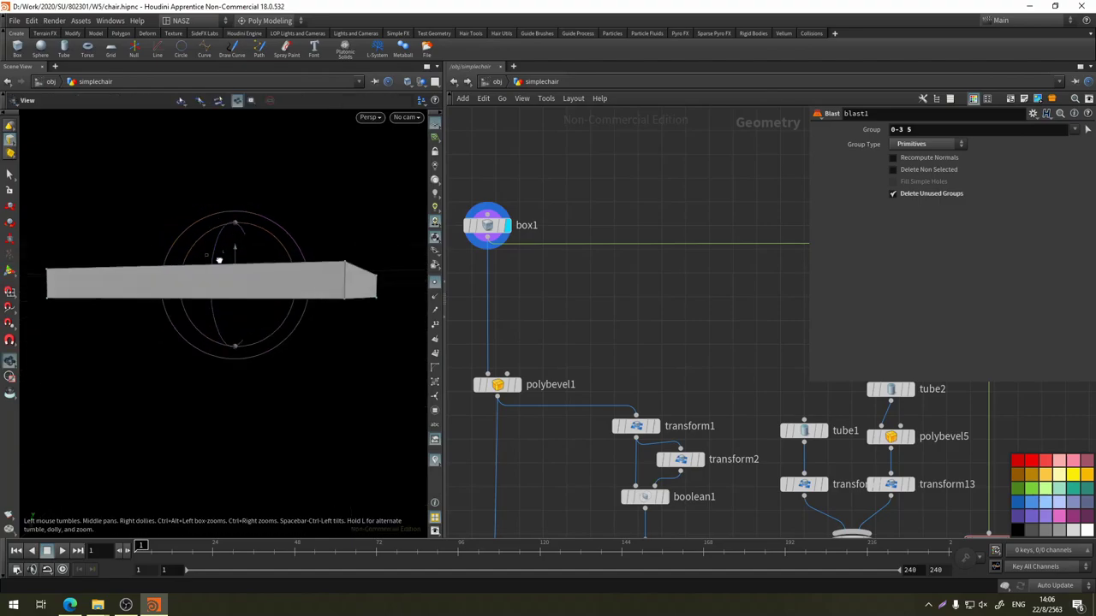
key("Return")
scroll(613, 325, "right", 6, "shift")
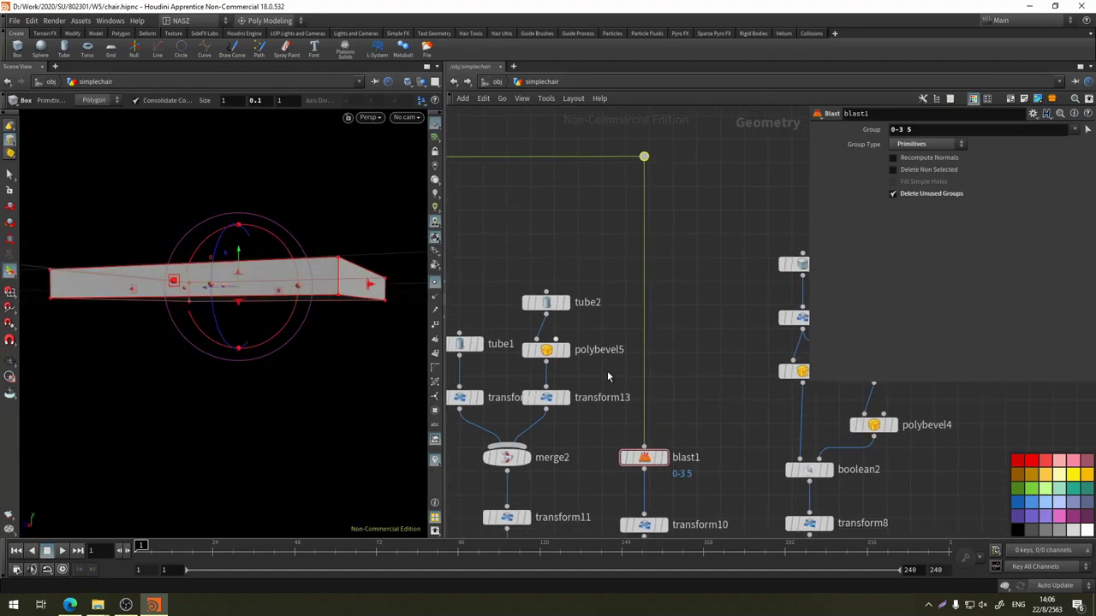
scroll(607, 370, "down", 3, "ctrl")
Reselect blast1 and view its flat square plate from above
left_click(619, 379)
key("Escape")
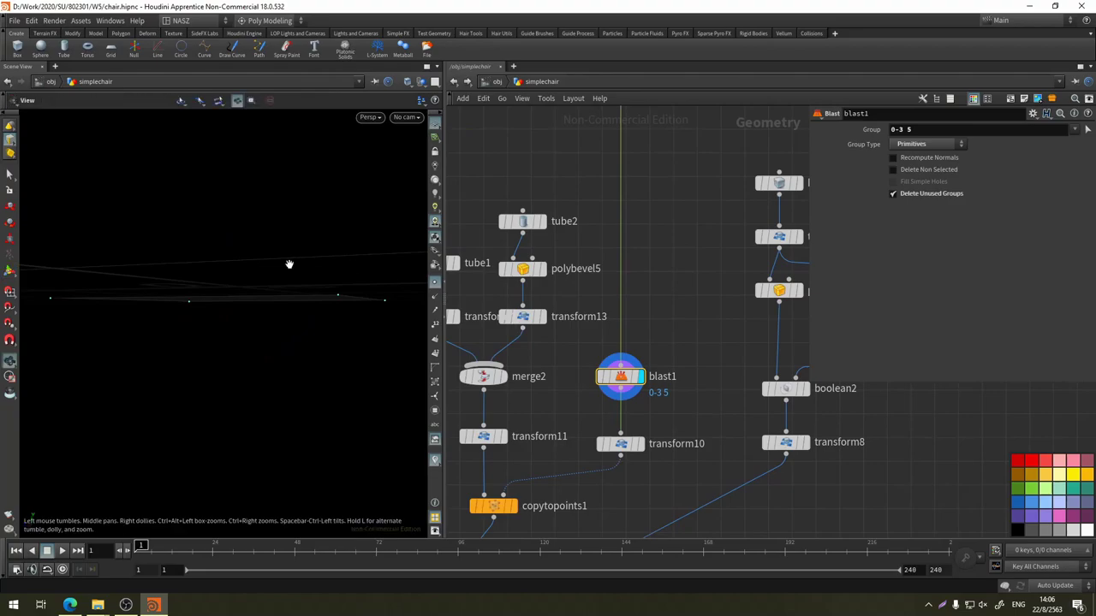
mouse_move(289, 262)
left_mouse_down()
mouse_move(322, 334)
mouse_move(368, 228)
left_mouse_up()
key("Return")
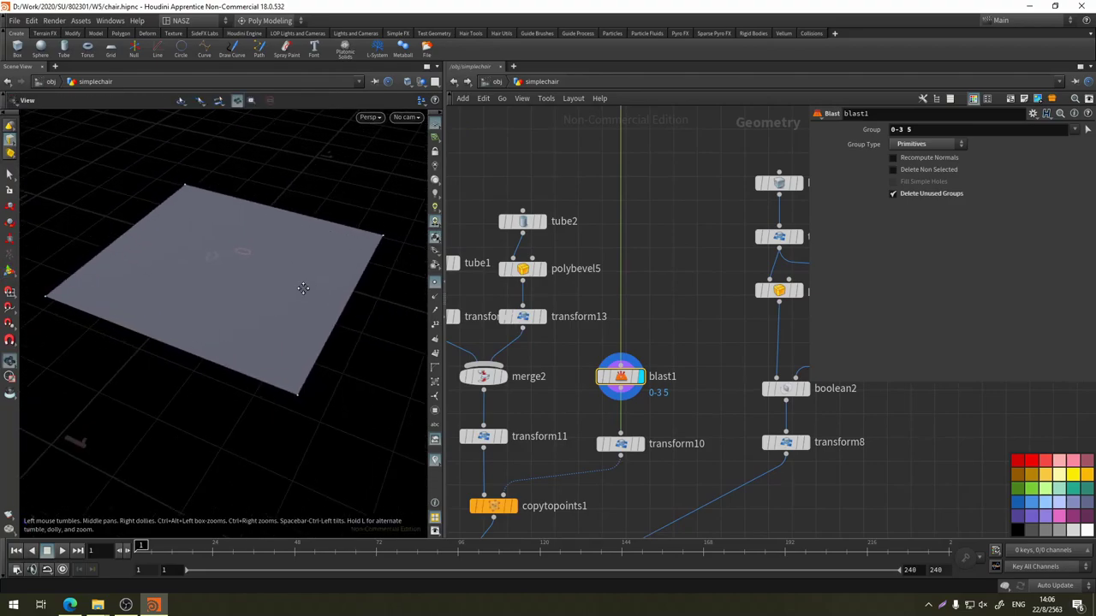
left_click_drag(351, 289, 295, 284)
middle_click_drag(668, 410, 675, 361)
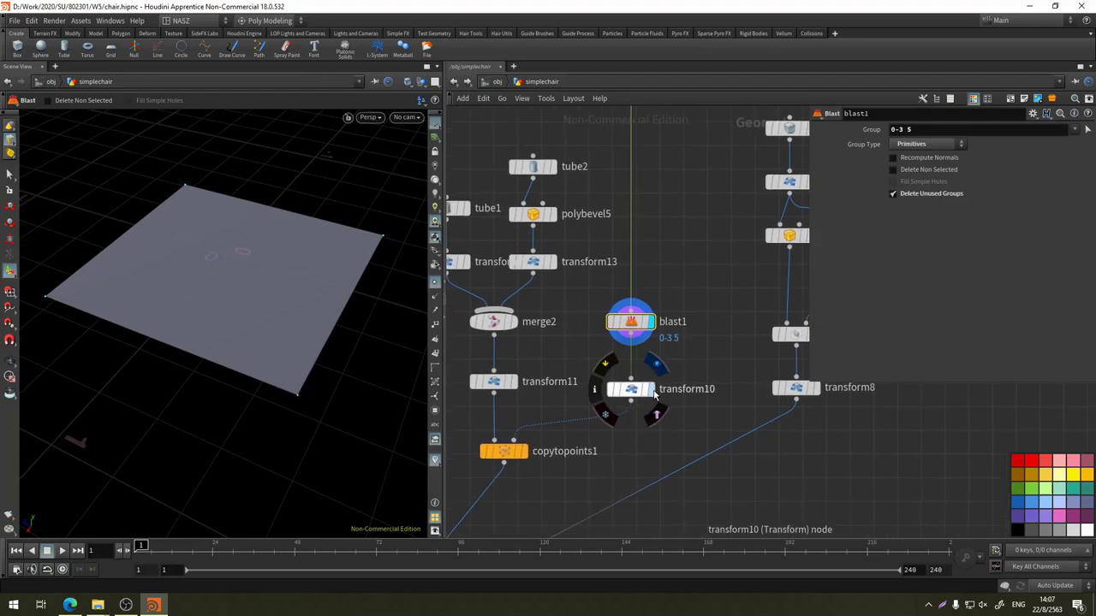
Select transform10, template blast1's plane, and display copytopoints1's copied legs
left_click(655, 390)
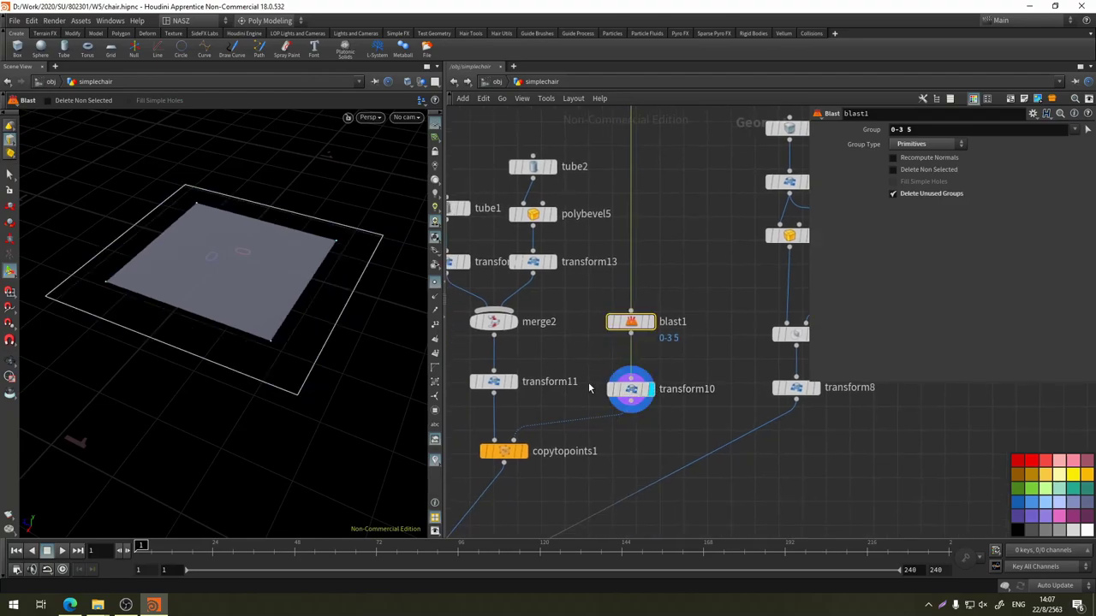
left_click_drag(255, 191, 277, 200)
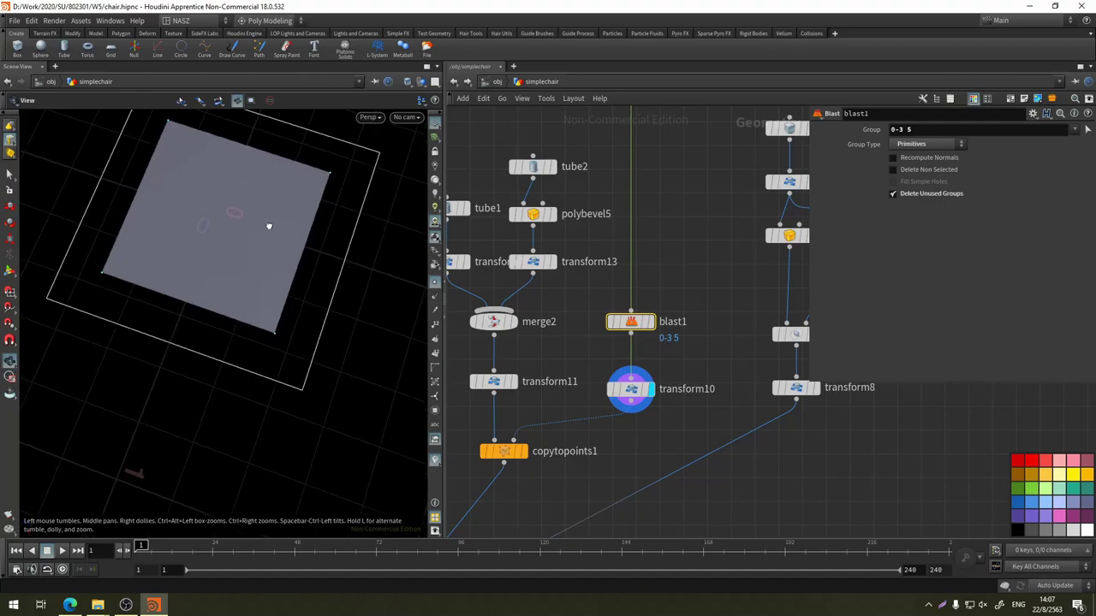
left_click(635, 392)
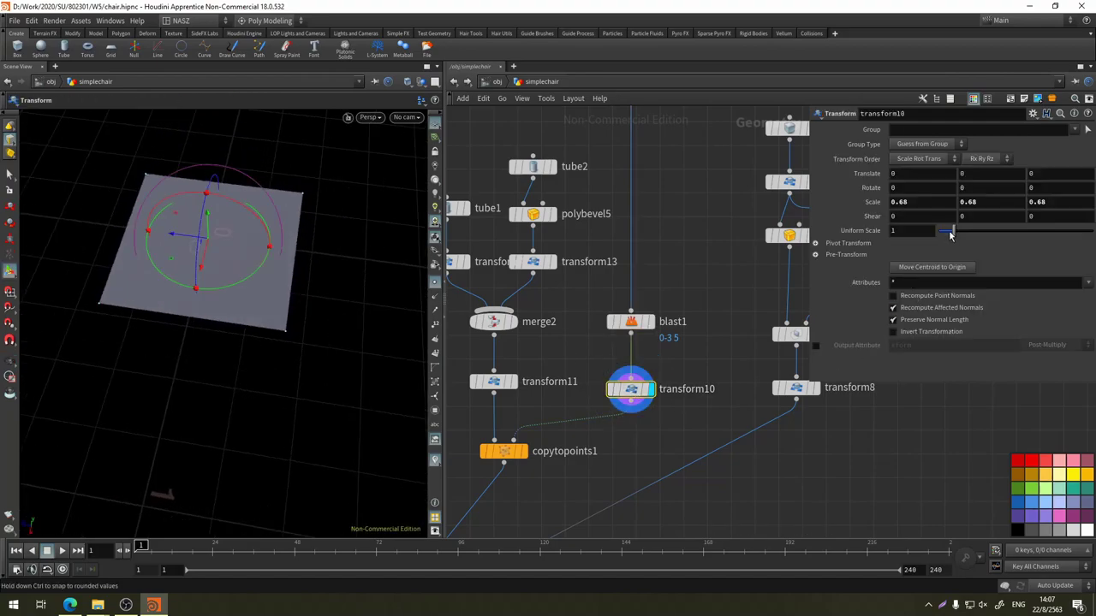
left_click(655, 346)
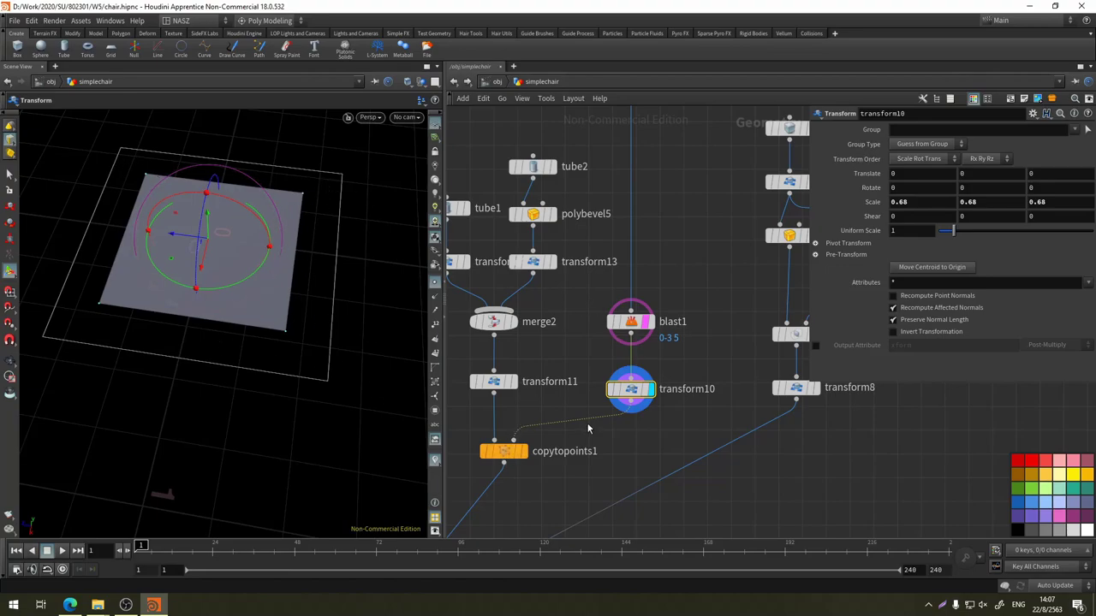
middle_click_drag(588, 428, 665, 421)
left_click(602, 445)
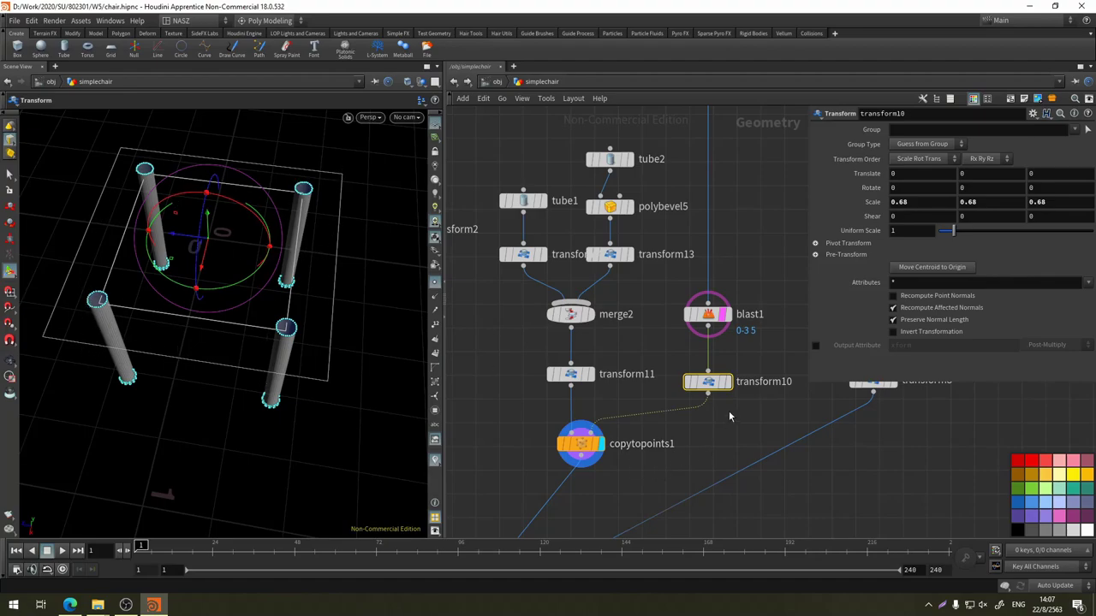
mouse_move(708, 383)
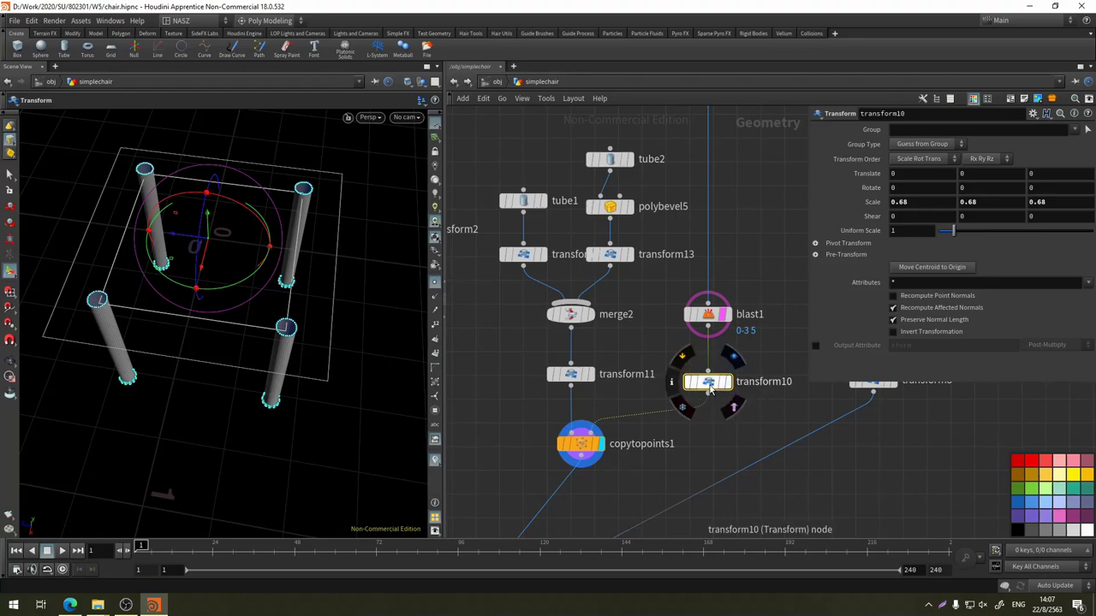
Set transform10's scale to 0.78 and orbit around the table legs
middle_click(873, 203)
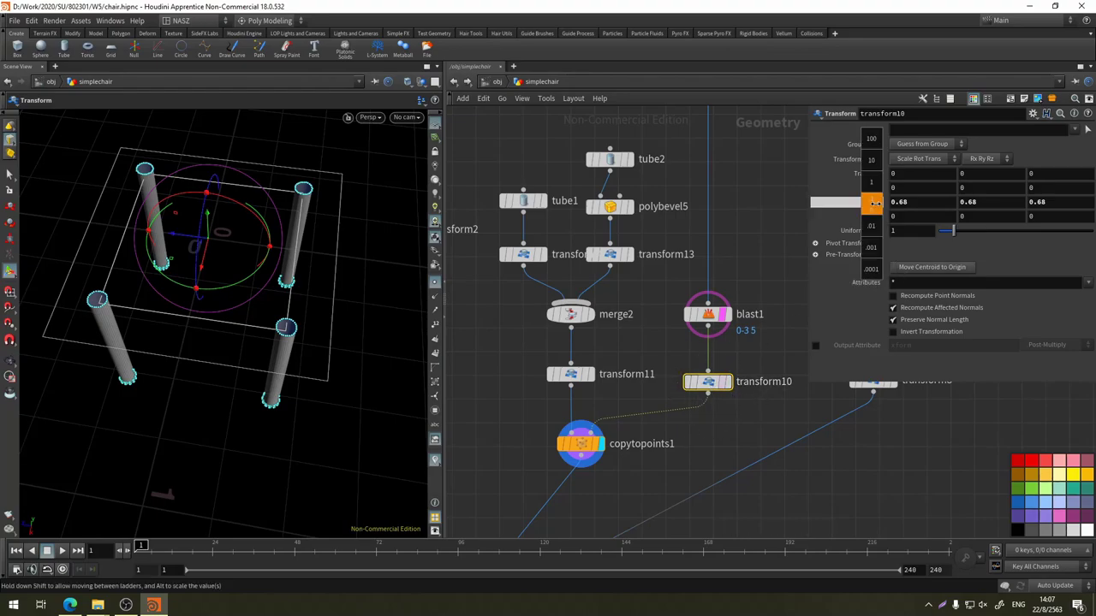
middle_click_drag(873, 203, 891, 203)
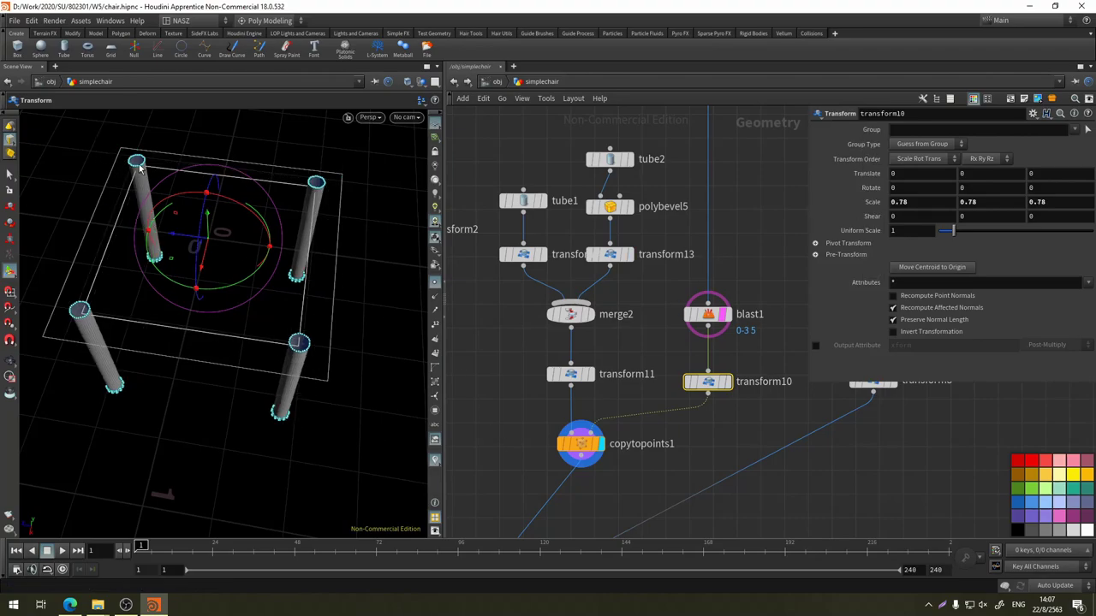
key("Escape")
left_click_drag(147, 215, 342, 180)
key("t")
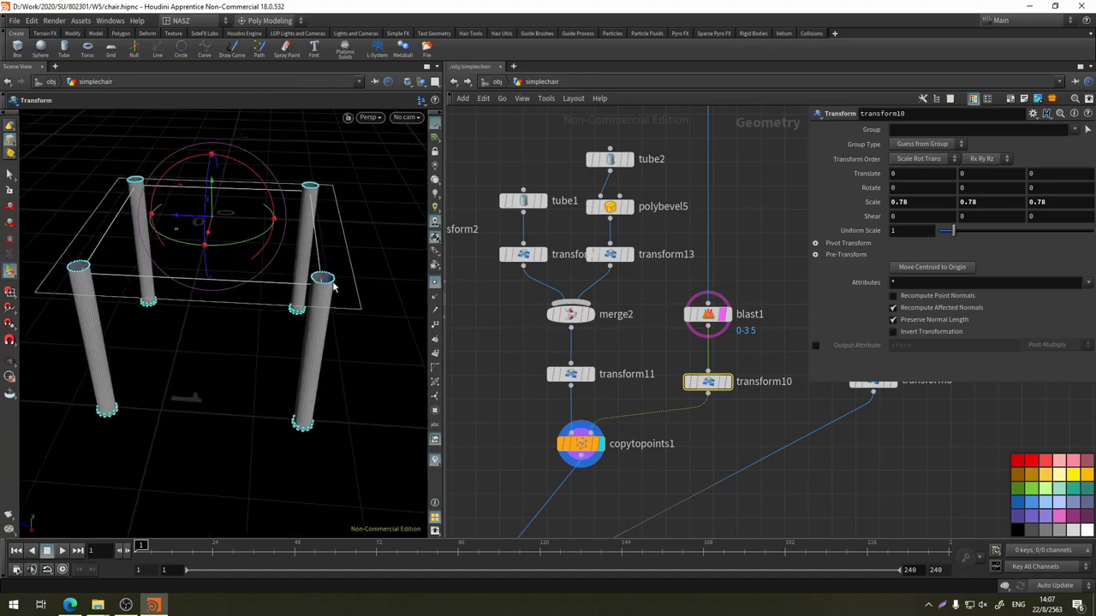
left_click_drag(126, 174, 103, 248)
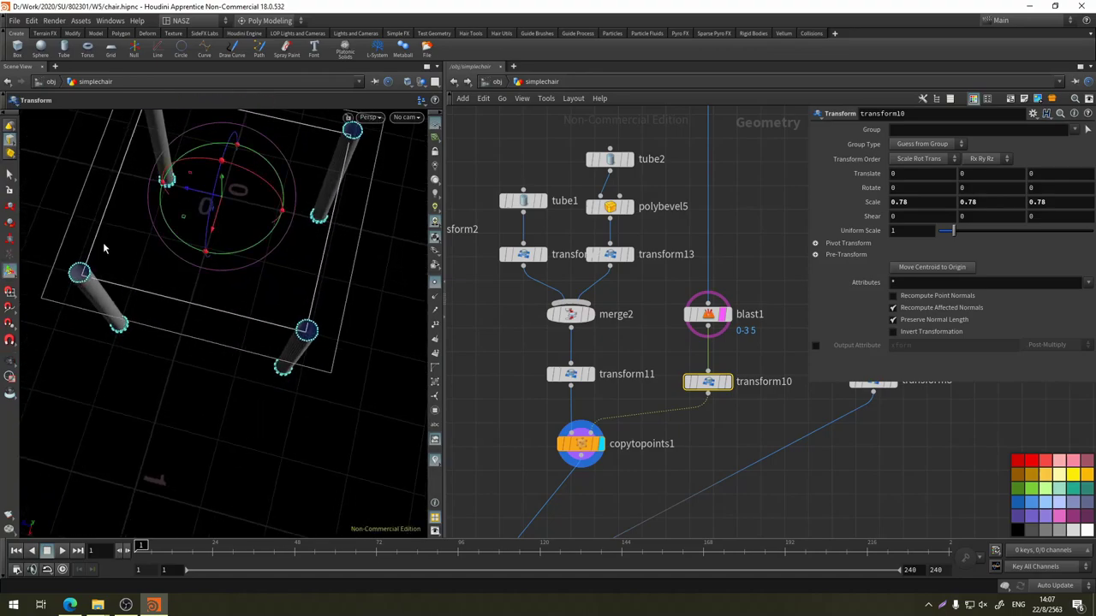
left_click_drag(359, 301, 318, 310)
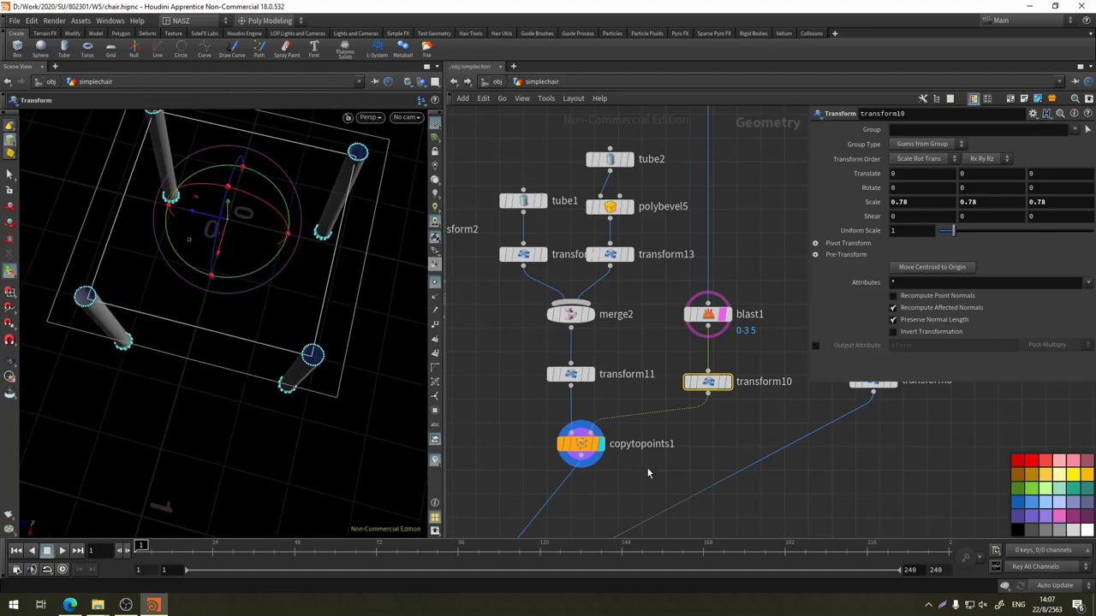
mouse_move(648, 473)
middle_mouse_down()
mouse_move(751, 305)
mouse_move(744, 188)
mouse_move(446, 483)
middle_mouse_up()
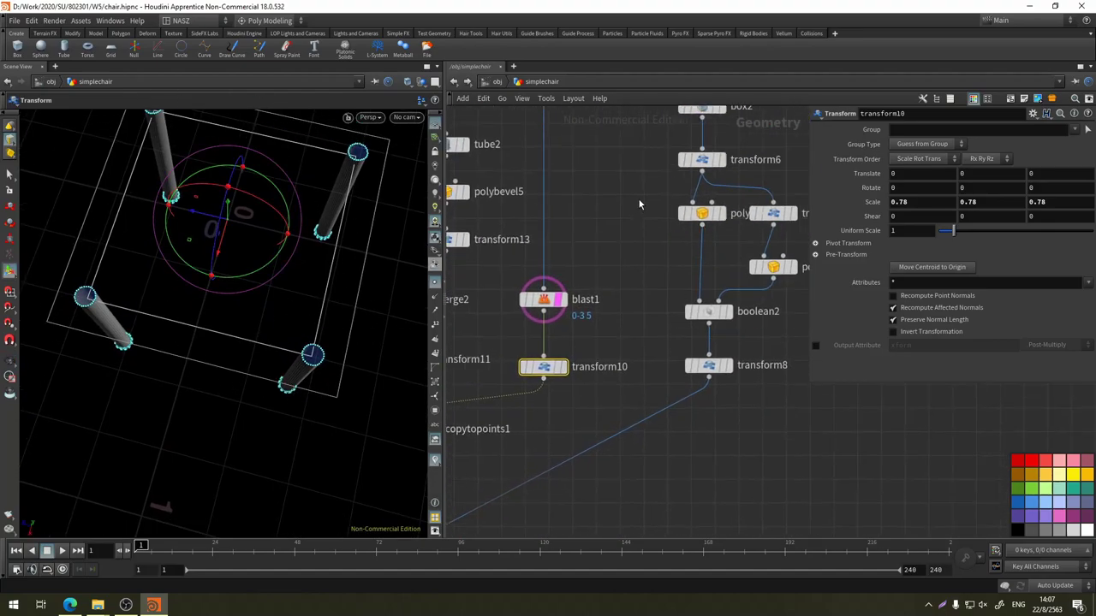
Zoom out the node network and bring box2 into view
mouse_move(639, 204)
middle_mouse_down()
mouse_move(631, 299)
mouse_move(633, 225)
middle_mouse_up()
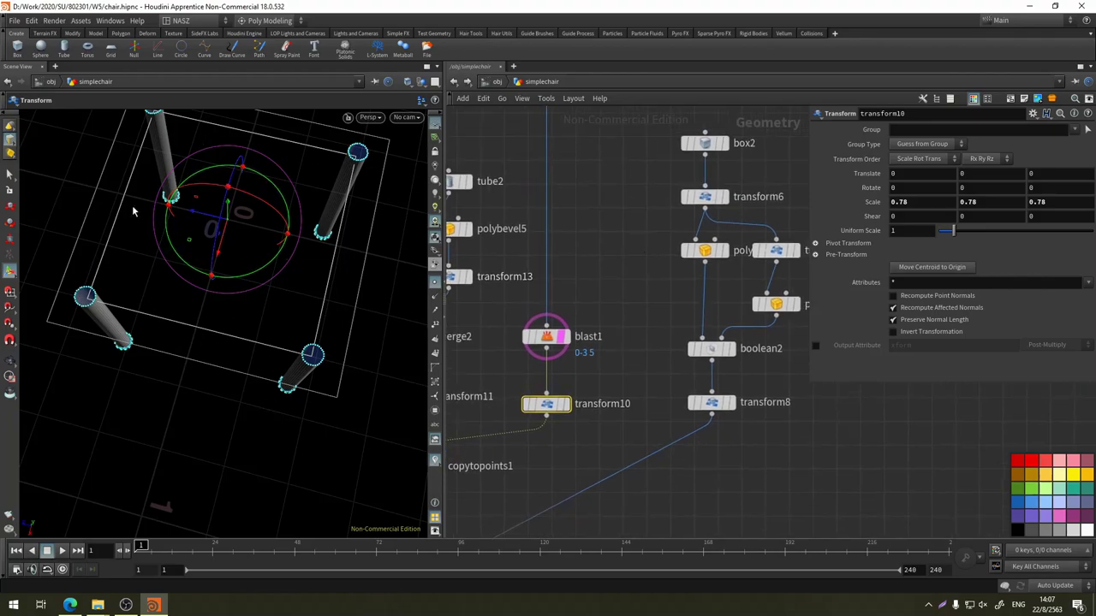
scroll(584, 225, "down", 1)
scroll(583, 225, "down", 2)
scroll(583, 225, "down", 2)
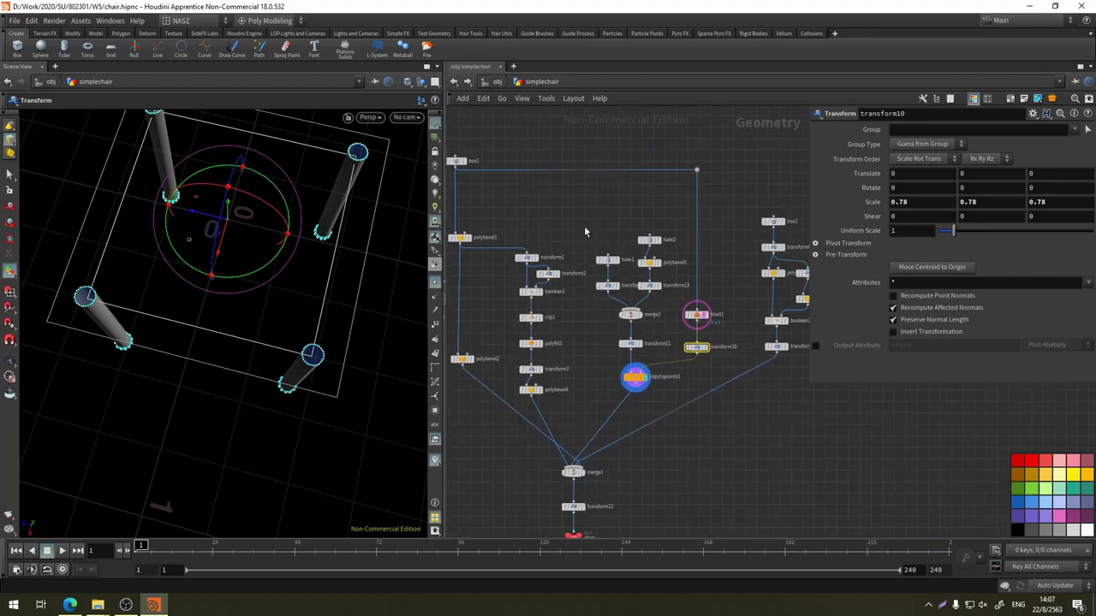
middle_click_drag(584, 226, 656, 244)
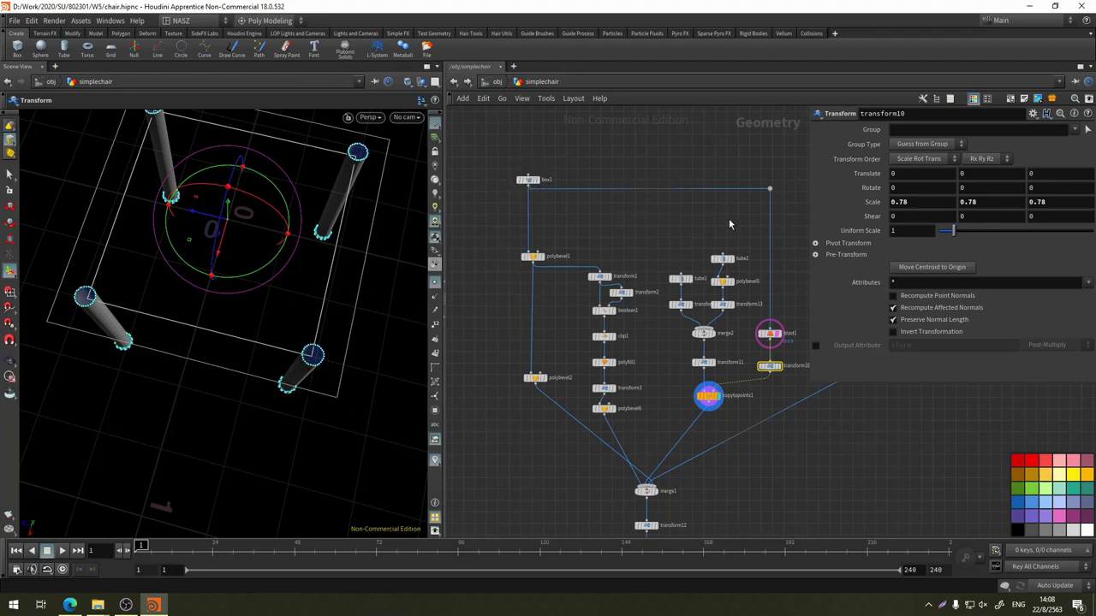
middle_click_drag(729, 224, 484, 215)
scroll(611, 246, "up", 3)
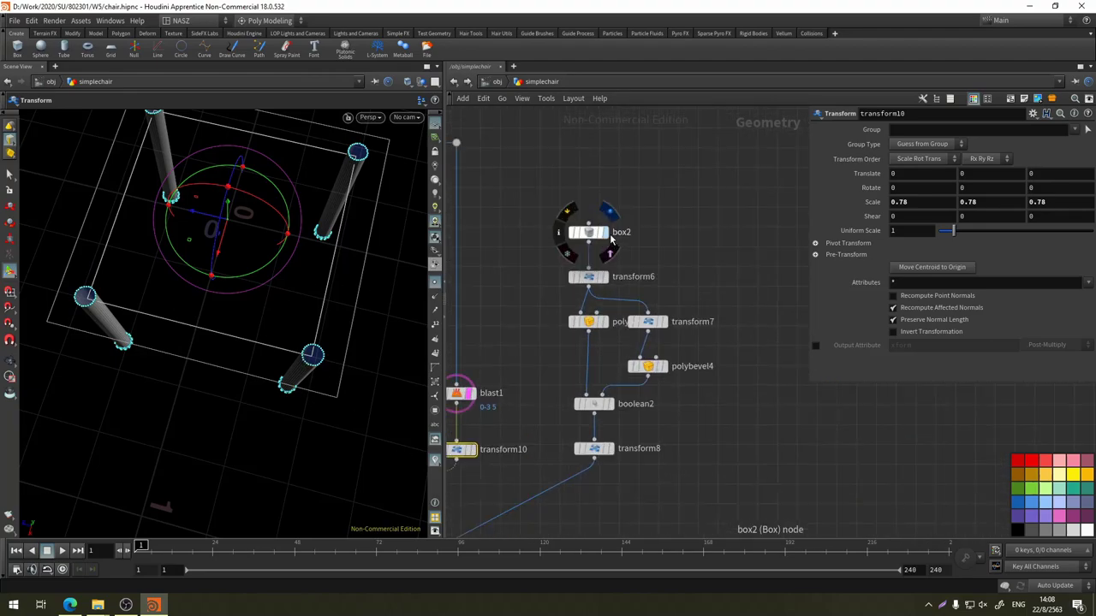
Select box2 and orbit around its geometry with its handles shown
left_click(590, 236)
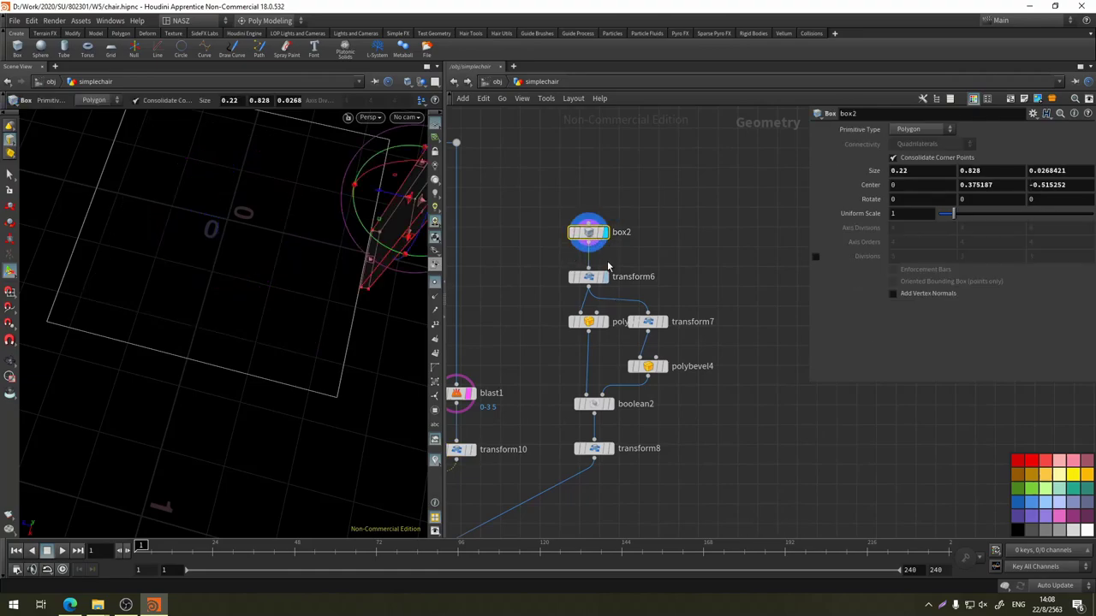
mouse_move(262, 257)
left_mouse_down("alt")
mouse_move(359, 292)
mouse_move(342, 223)
left_mouse_up("alt")
key("Return")
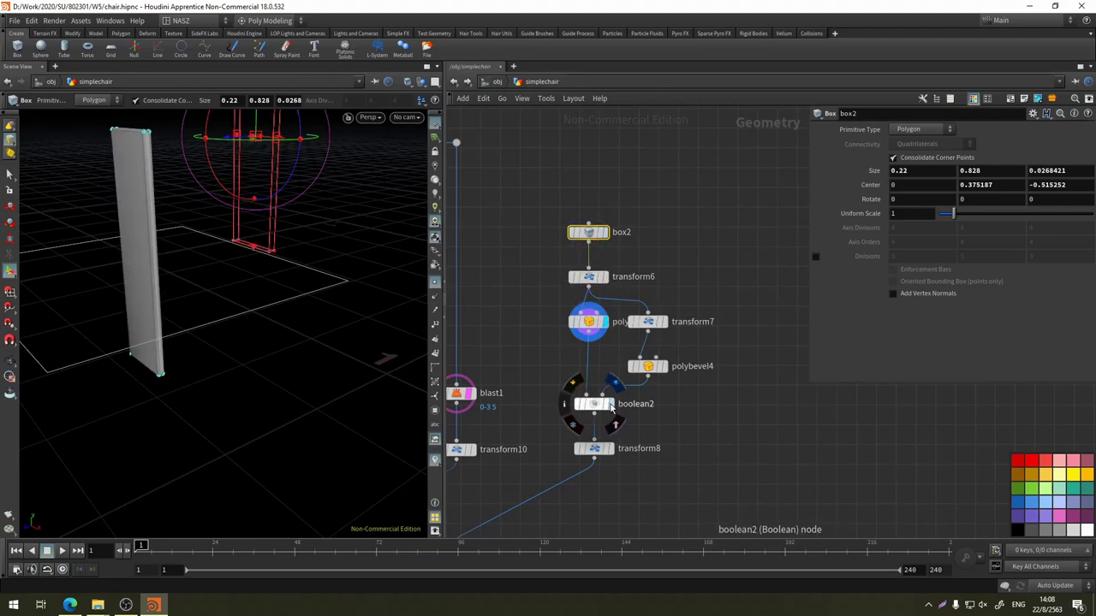
key("Escape")
mouse_move(286, 259)
left_mouse_down()
mouse_move(343, 283)
mouse_move(269, 382)
left_mouse_up()
key("Return")
key("Escape")
key("Return")
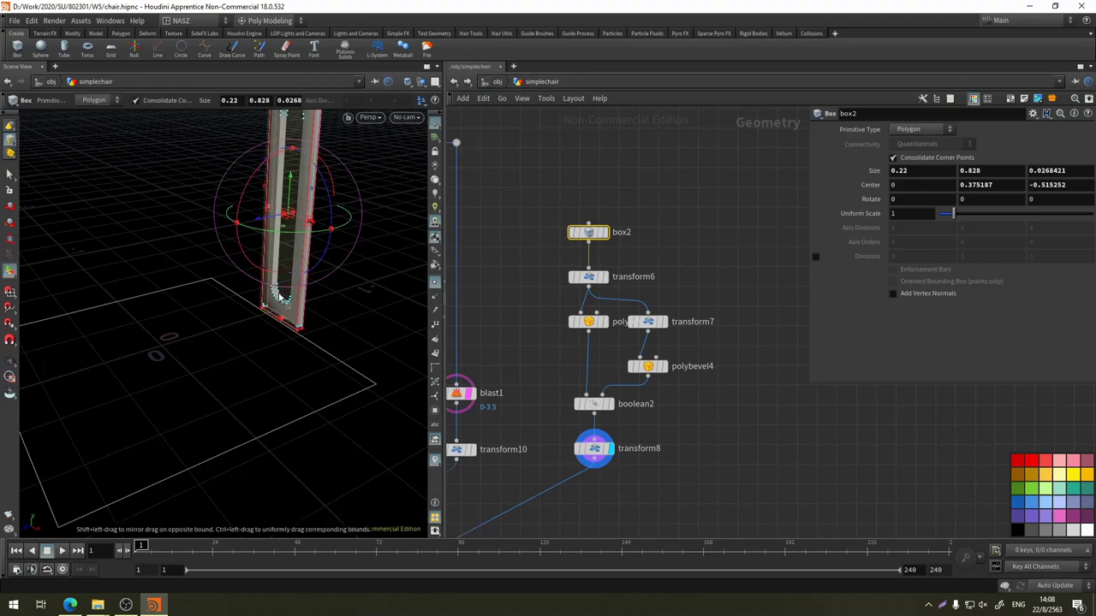
scroll(538, 417, "down", 3)
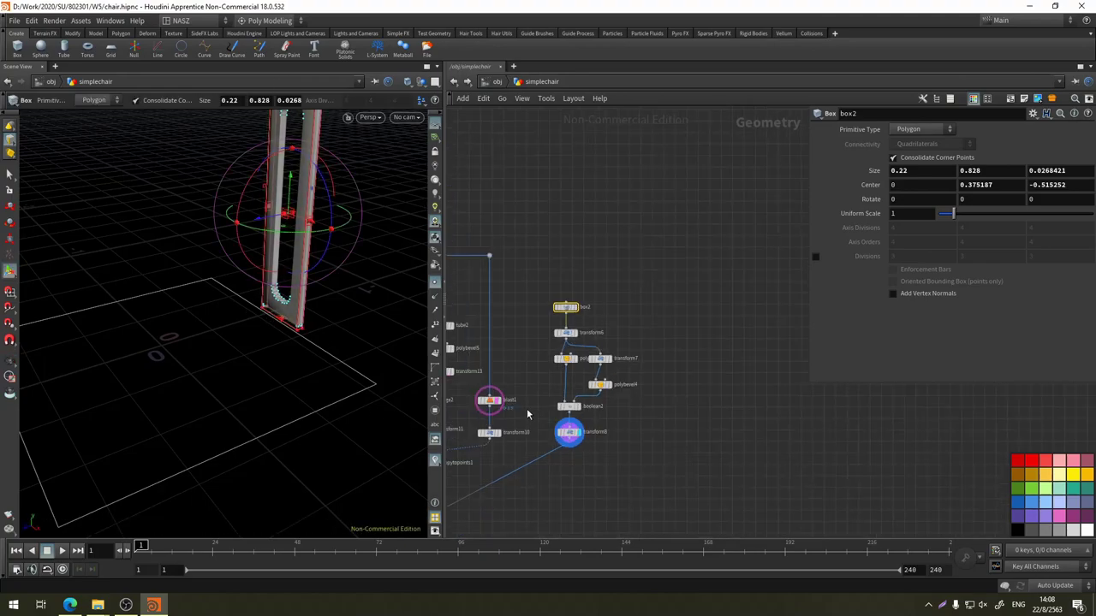
Frame all nodes and display merge1's full chair, viewed from a low angle
key("h")
left_click(557, 396)
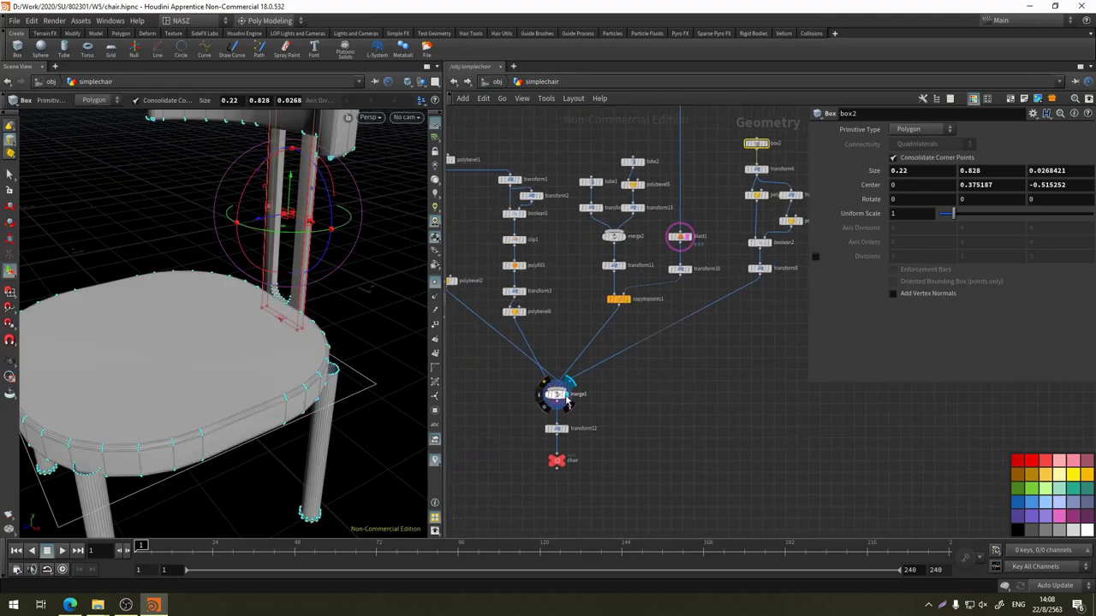
left_click(557, 396)
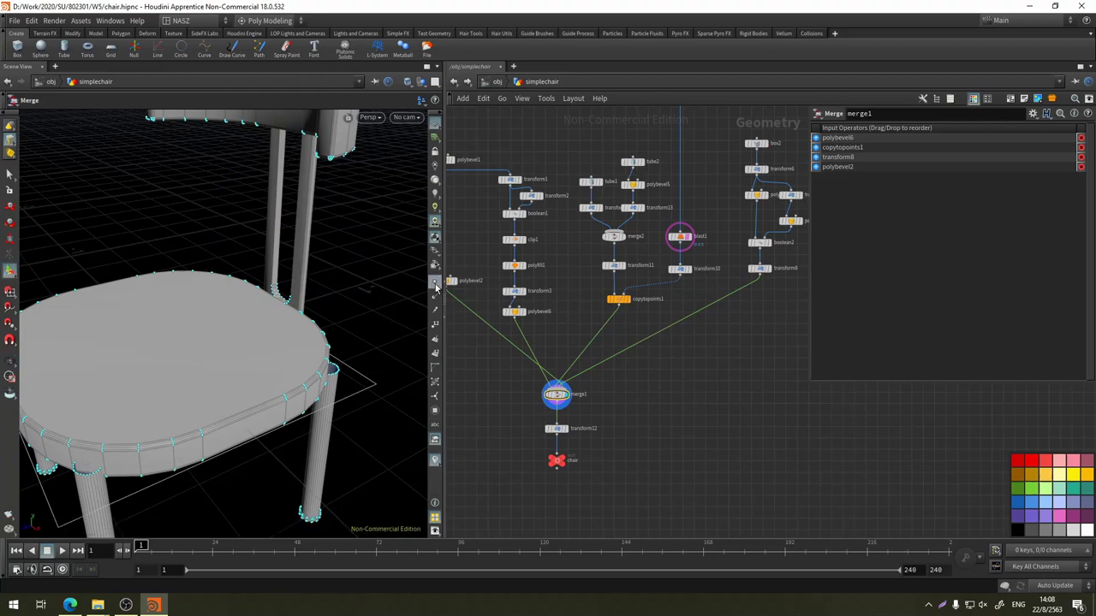
key("Escape")
mouse_move(394, 274)
left_mouse_down()
mouse_move(354, 262)
mouse_move(343, 343)
mouse_move(317, 326)
mouse_move(335, 322)
mouse_move(330, 360)
mouse_move(342, 308)
mouse_move(299, 240)
mouse_move(325, 257)
left_mouse_up()
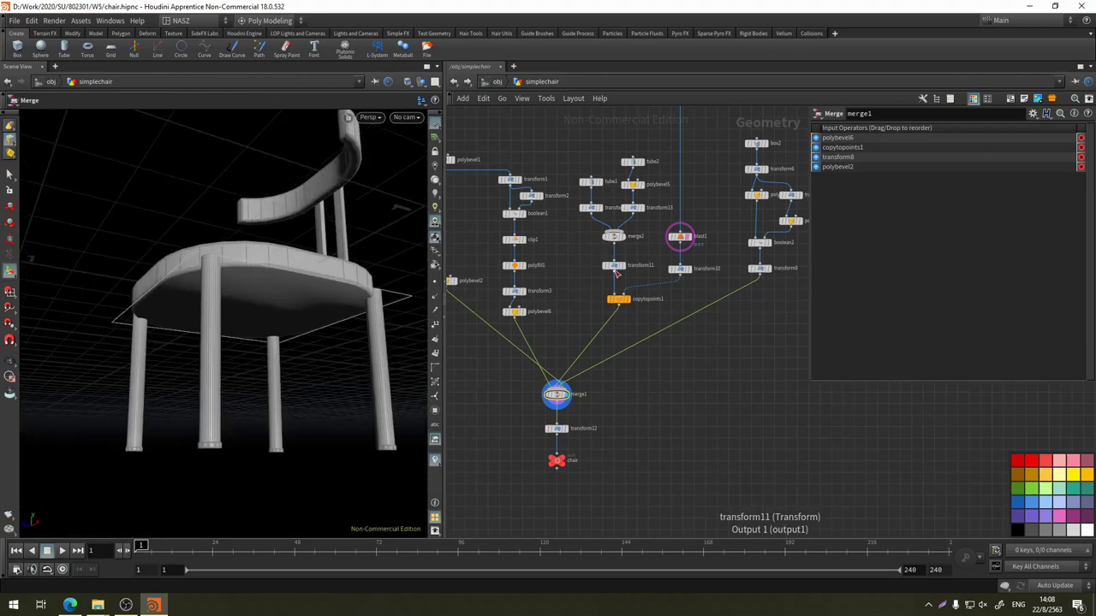
Inspect transform11, transform13 and tube2, then lower transform10's scale to about 0.68
left_click(613, 267)
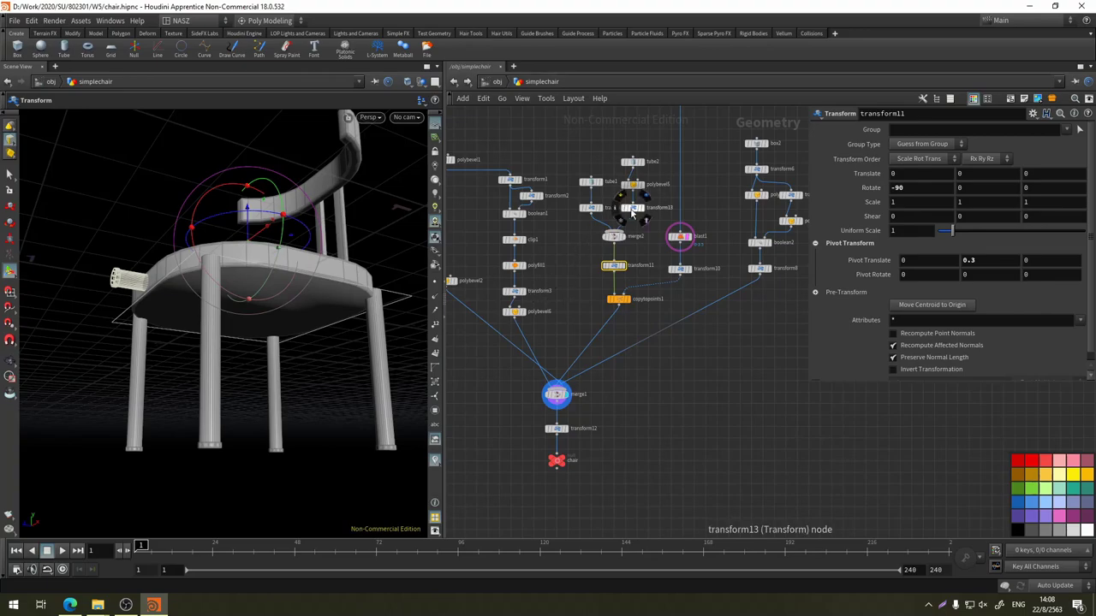
left_click(632, 211)
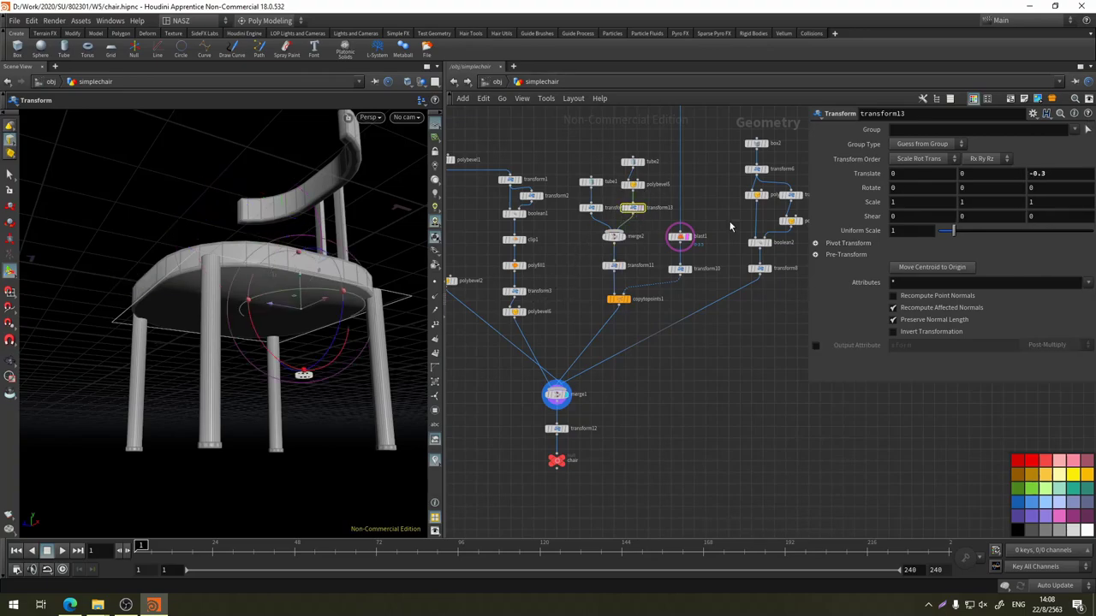
left_click(633, 162)
scroll(642, 267, "up", 3)
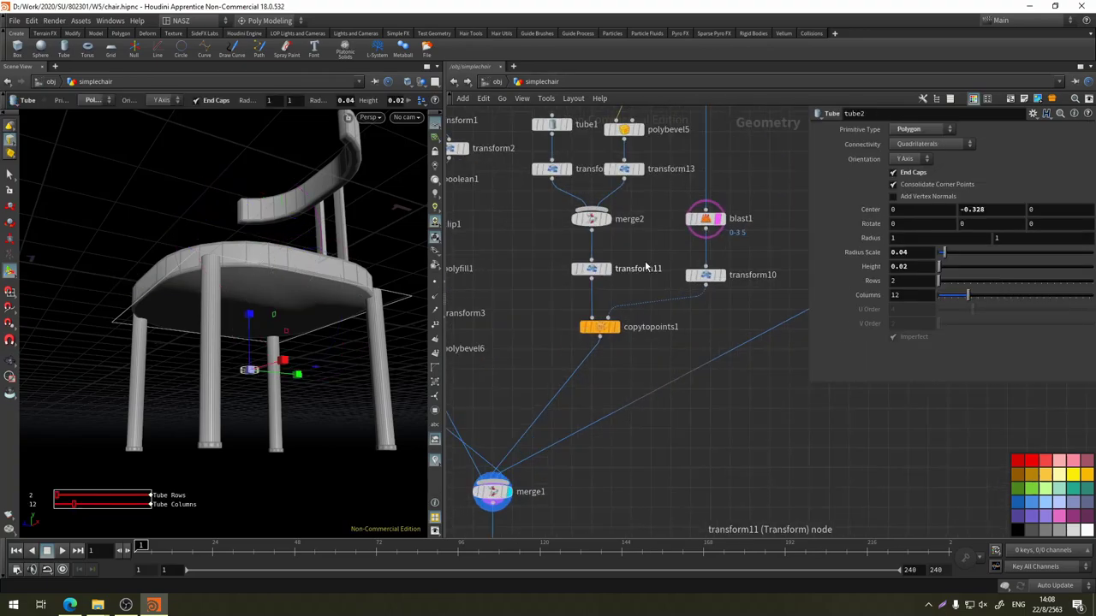
left_click(705, 277)
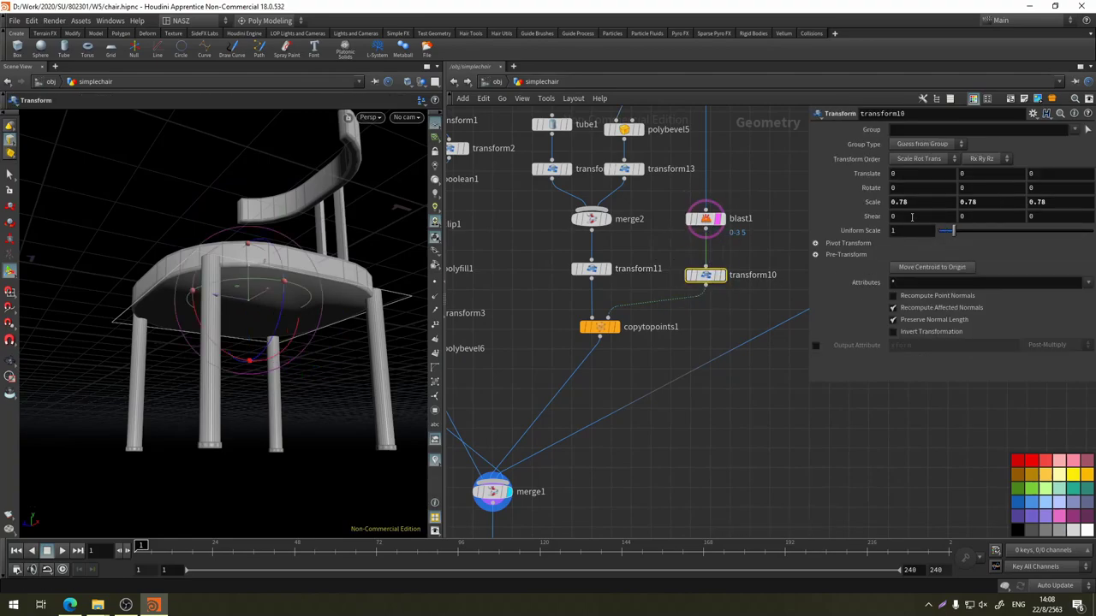
mouse_move(872, 202)
middle_mouse_down()
mouse_move(810, 233)
mouse_move(800, 213)
middle_mouse_up()
Orbit around the chair and centre blast1 and transform10 in the network
key("Escape")
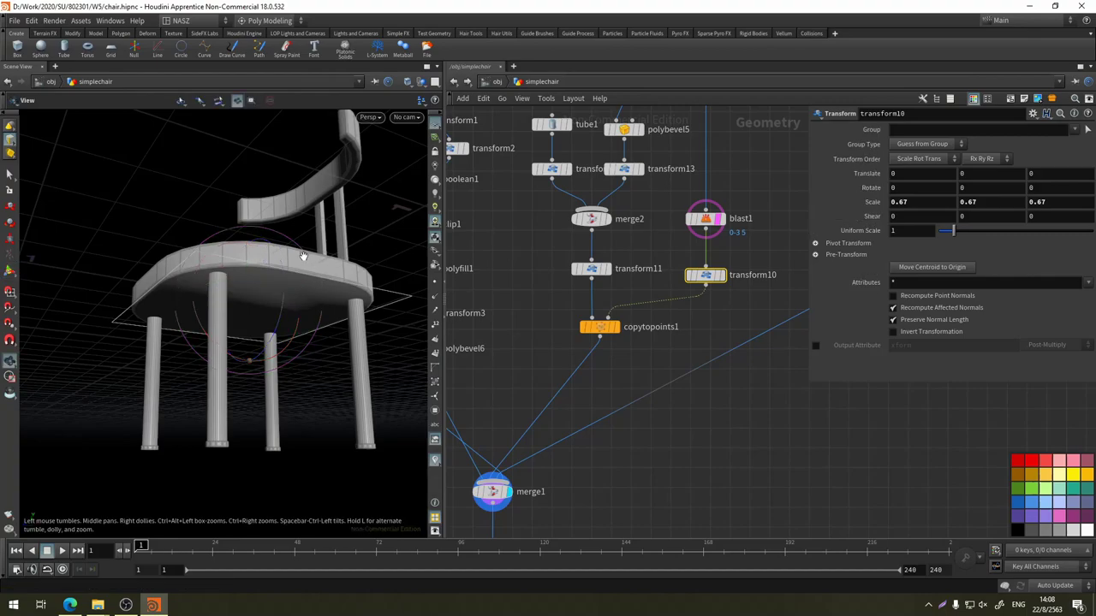
mouse_move(303, 318)
left_mouse_down()
mouse_move(285, 208)
mouse_move(228, 262)
mouse_move(392, 286)
mouse_move(359, 244)
mouse_move(256, 282)
left_mouse_up()
key("Return")
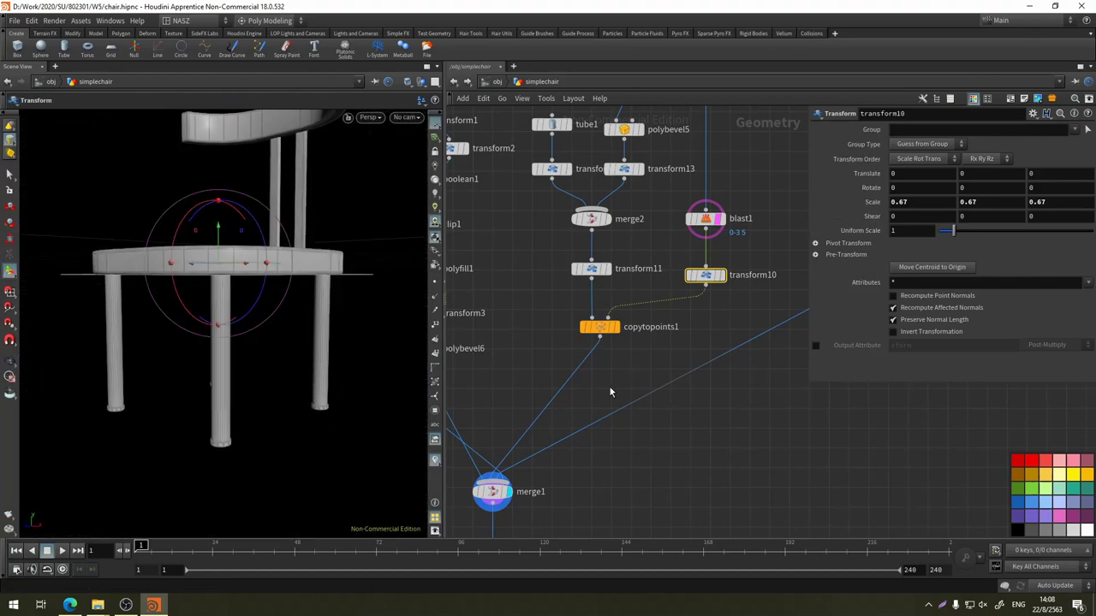
mouse_move(610, 387)
middle_mouse_down()
mouse_move(676, 333)
mouse_move(697, 274)
mouse_move(735, 377)
middle_mouse_up()
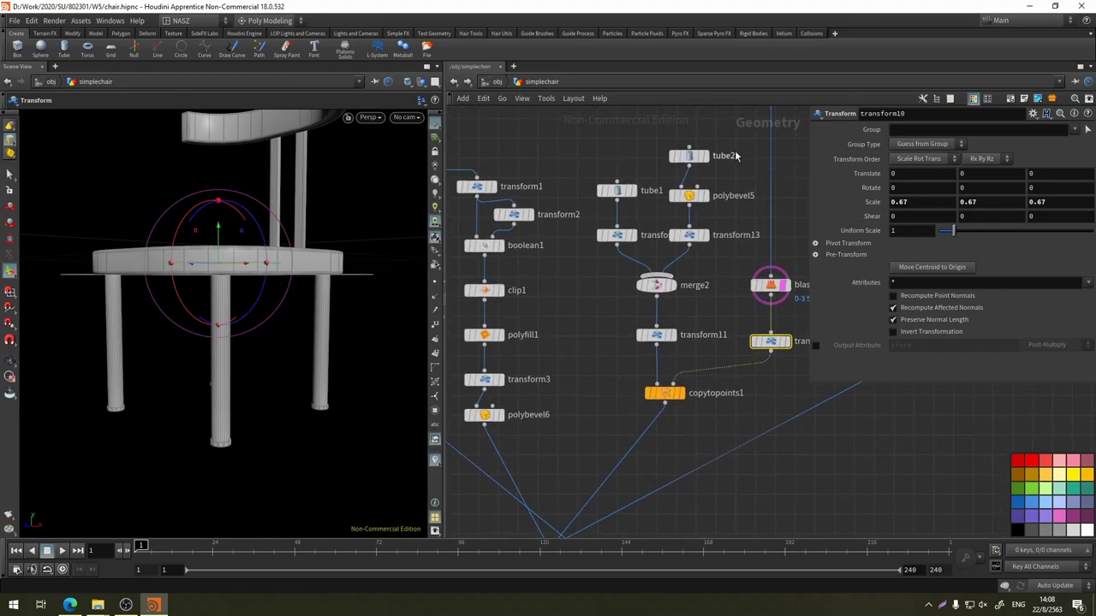
middle_click_drag(734, 155, 788, 297)
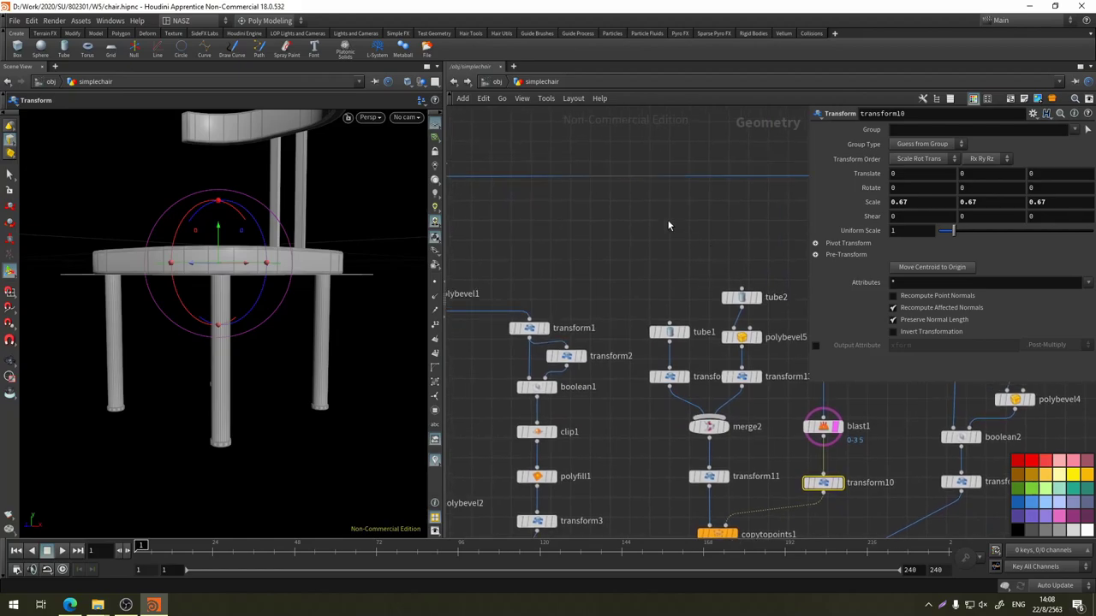
middle_click_drag(669, 225, 471, 236)
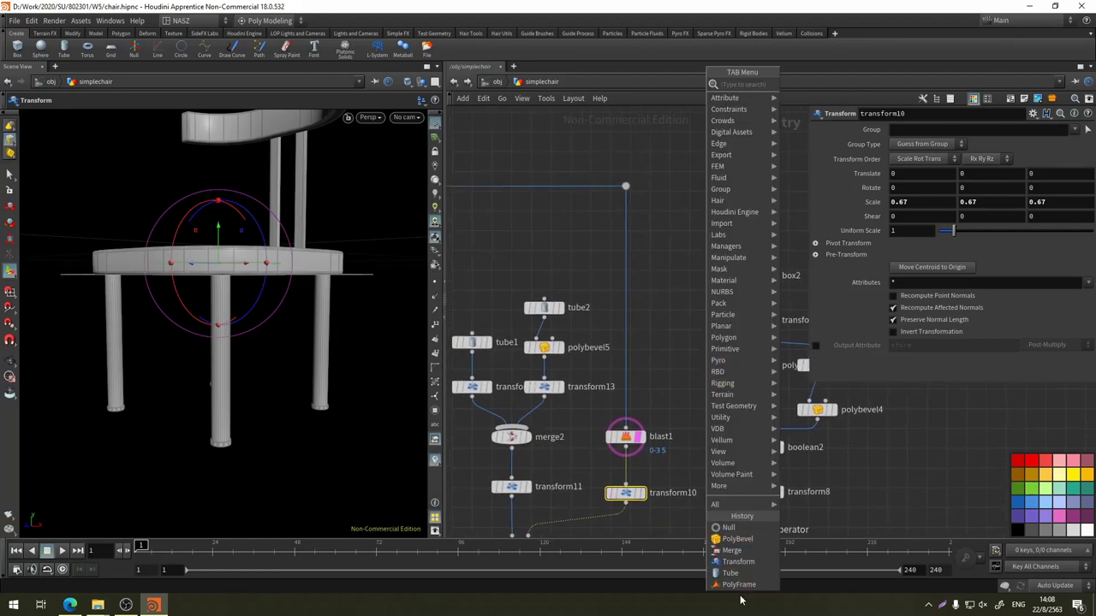
Insert a Transform node above blast1 with uniform scale 1.22
left_click(738, 561)
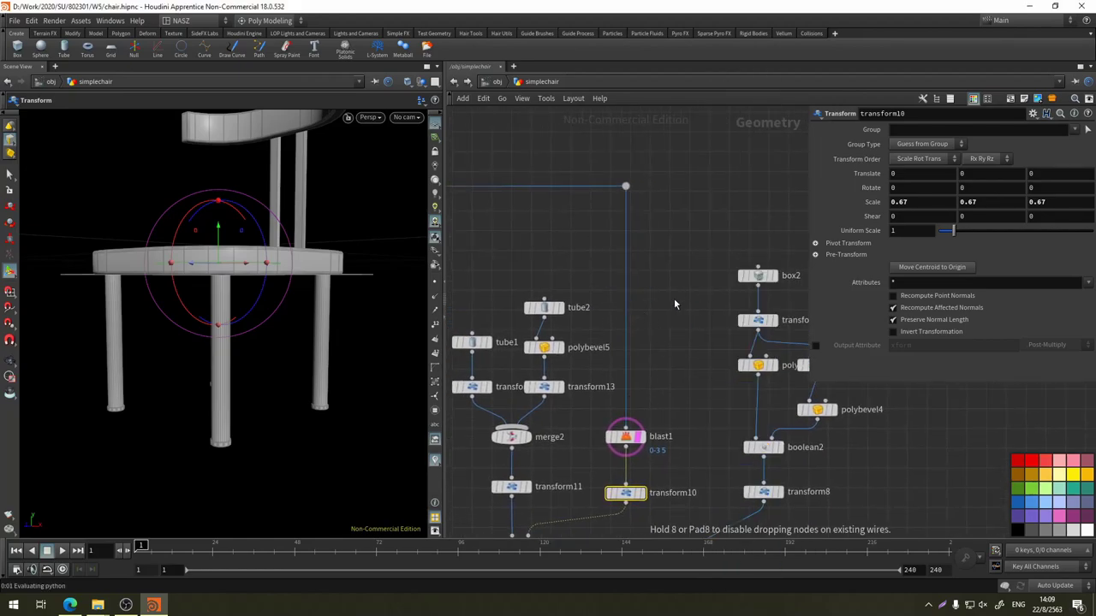
left_click(628, 297)
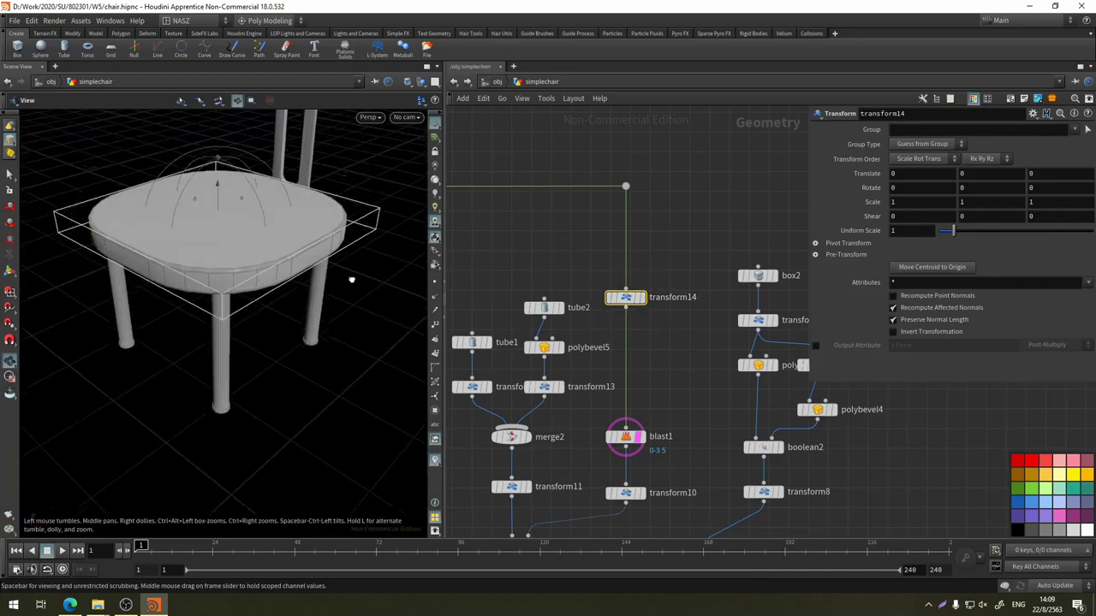
left_click_drag(955, 235, 953, 234)
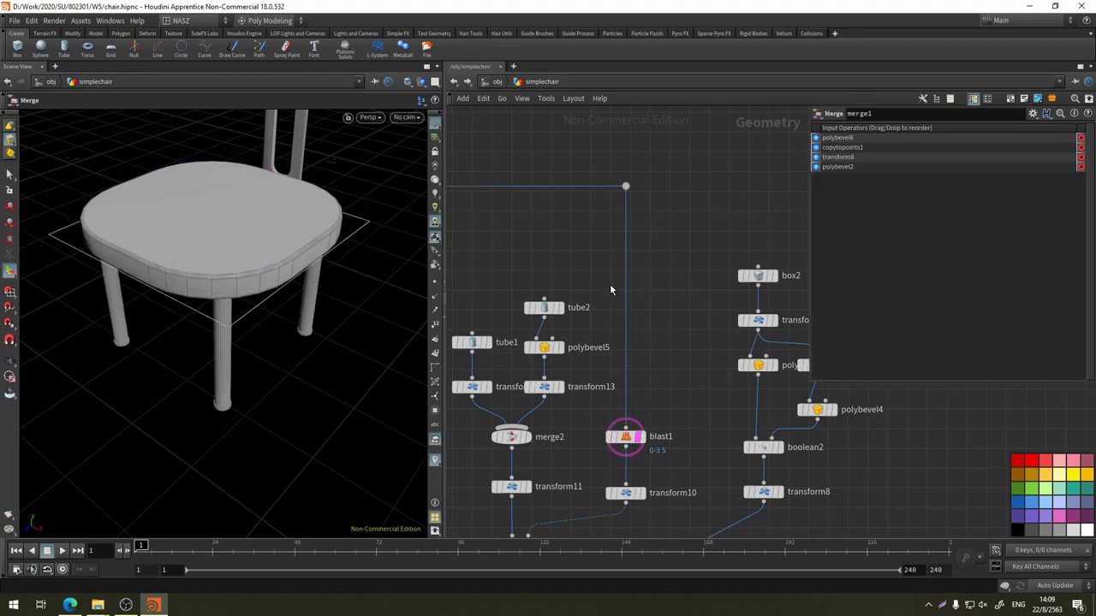
Pan the network down to merge1, transform12 and the chair output node
middle_click_drag(708, 406, 764, 269)
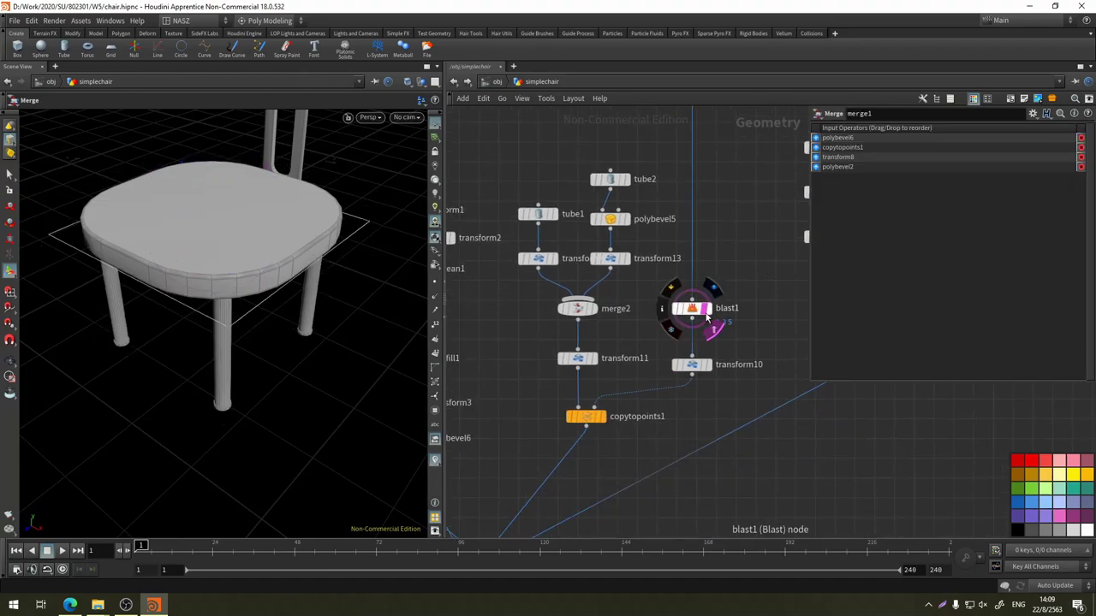
middle_click_drag(651, 445, 768, 302)
middle_click_drag(616, 500, 648, 340)
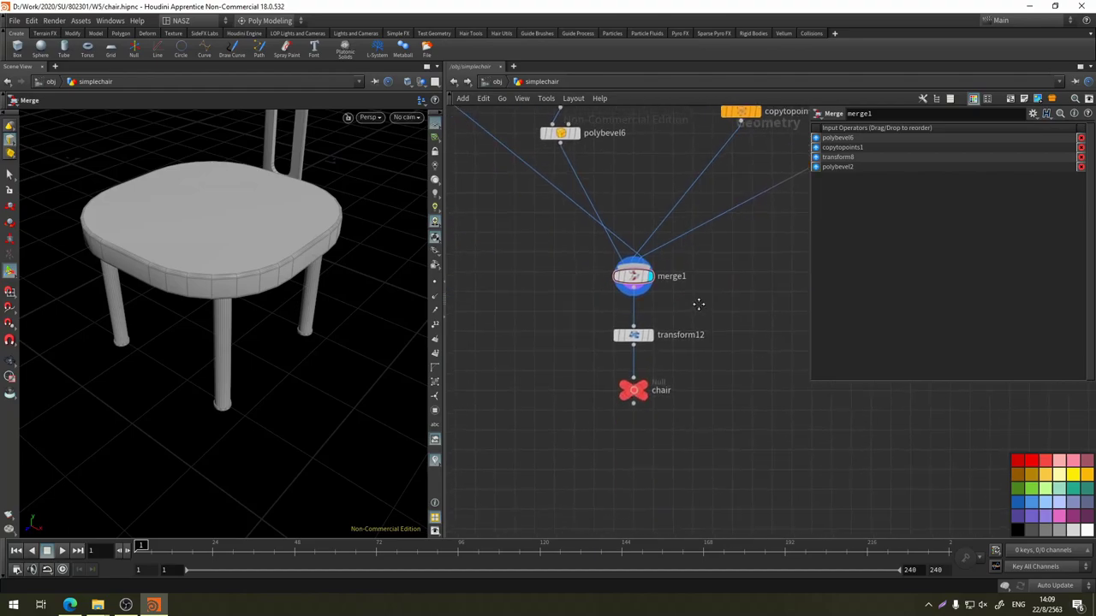
mouse_move(351, 335)
left_mouse_down()
mouse_move(318, 300)
mouse_move(328, 316)
left_mouse_up()
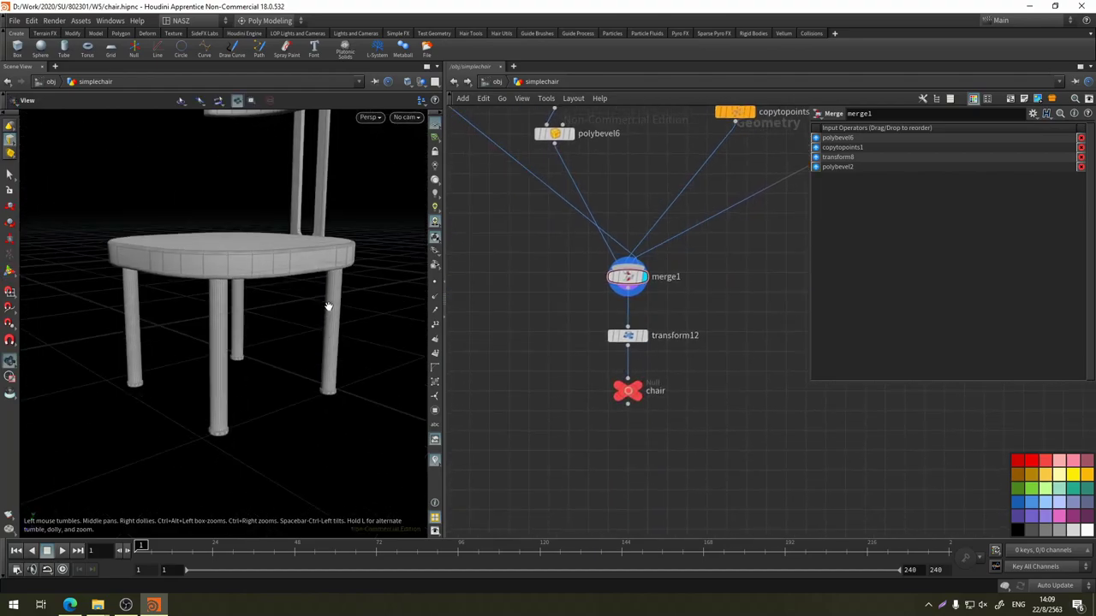
mouse_move(334, 248)
left_mouse_down()
mouse_move(281, 291)
mouse_move(265, 346)
mouse_move(245, 293)
mouse_move(262, 245)
left_mouse_up()
Switch the viewport to Front view, centre the chair, and display transform12
left_click(368, 117)
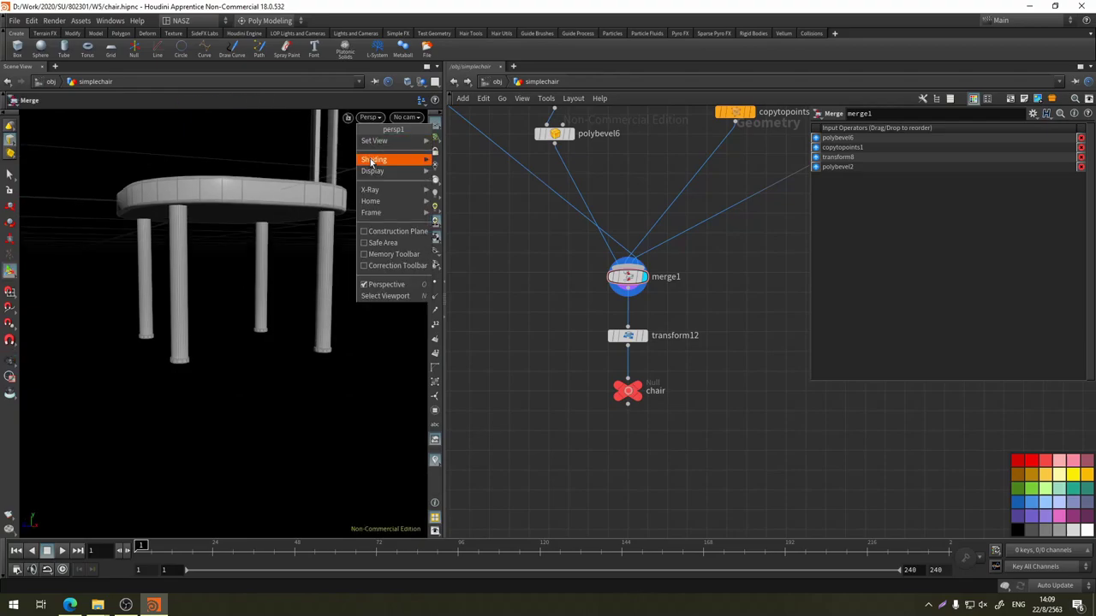
left_click(463, 163)
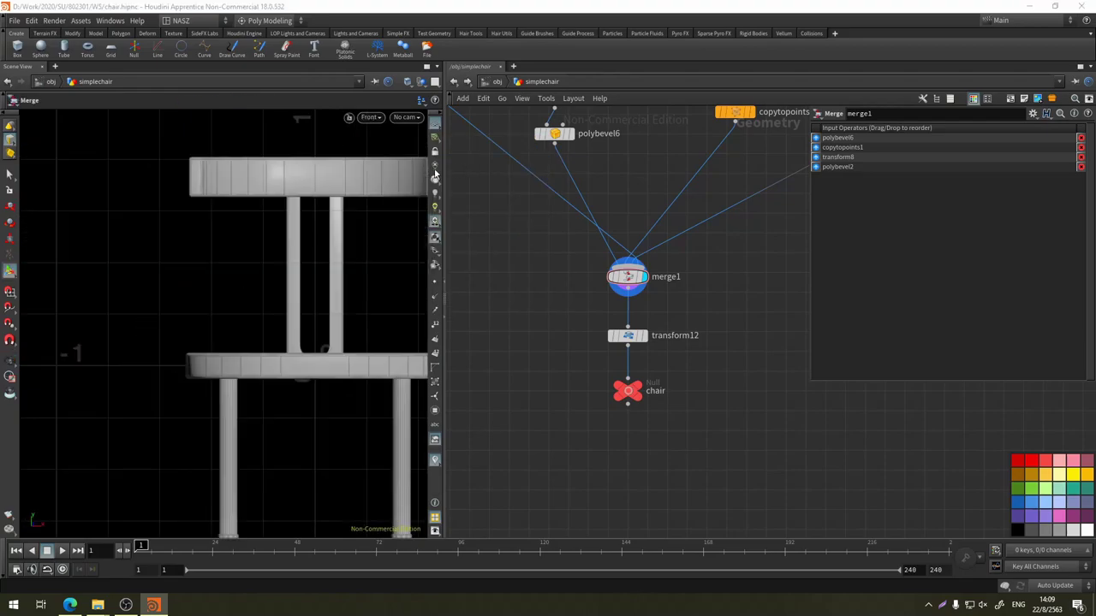
key("Escape")
scroll(294, 312, "down", 5)
middle_click_drag(277, 371, 212, 318)
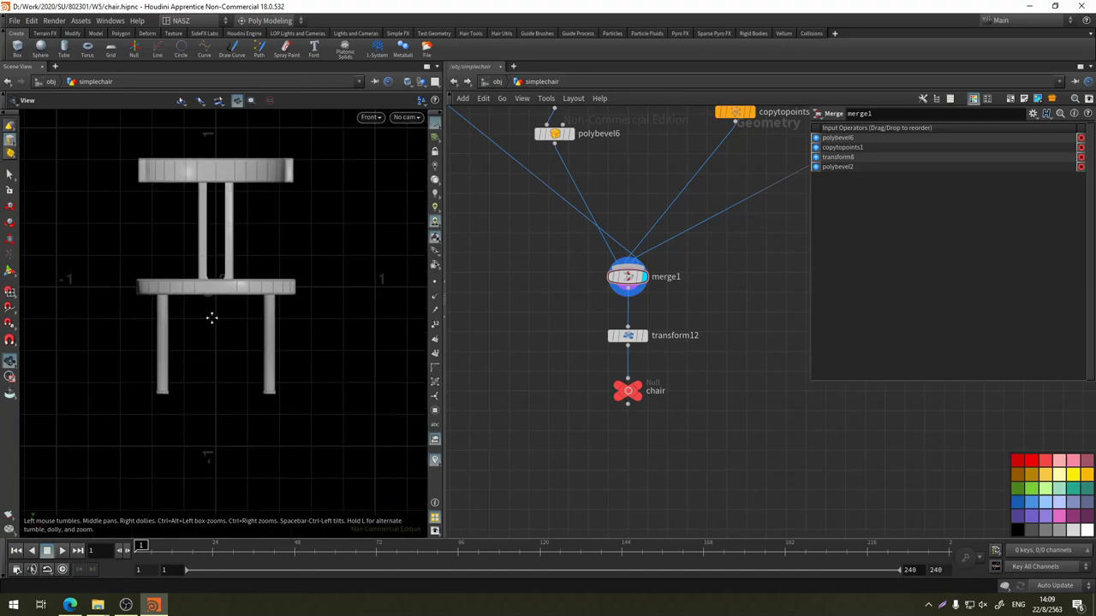
key("Return")
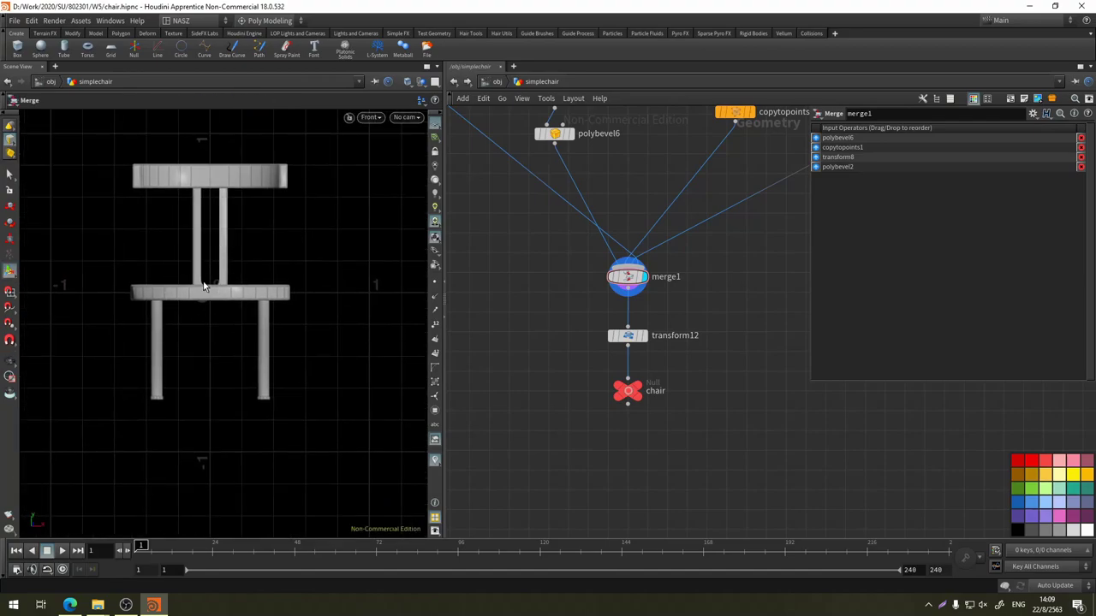
left_click(626, 335)
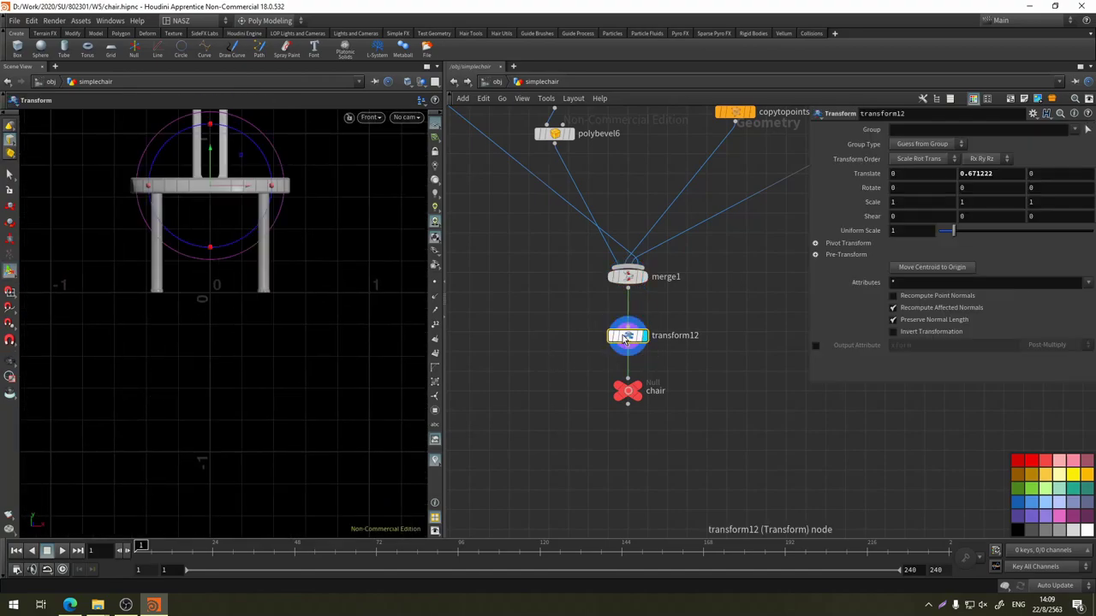
Reframe the chair and select the chair output null
key("Escape")
key("Return")
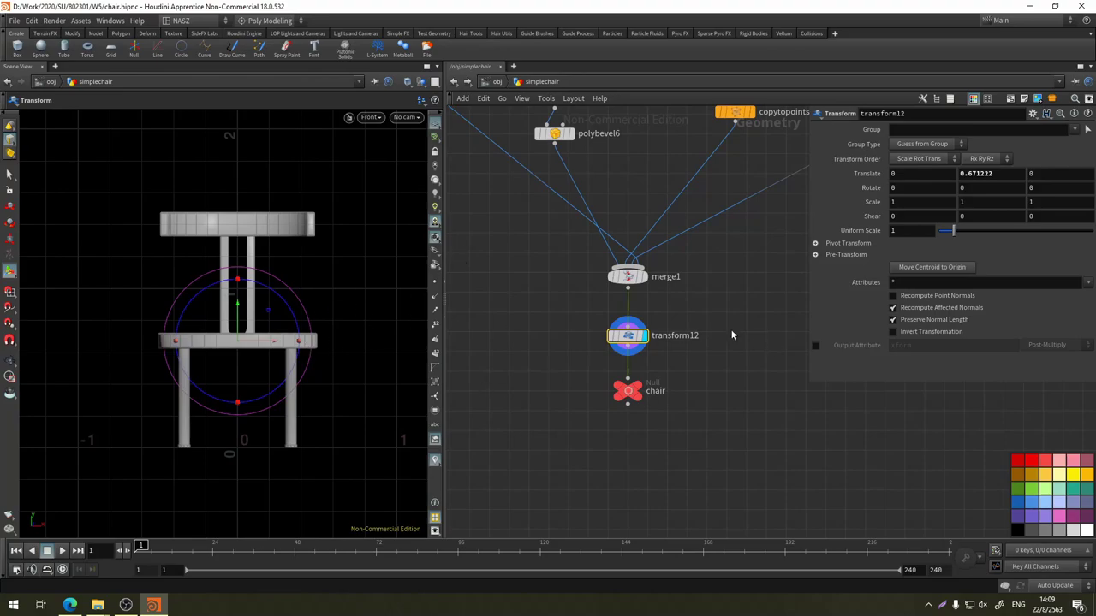
middle_click_drag(688, 287, 718, 307)
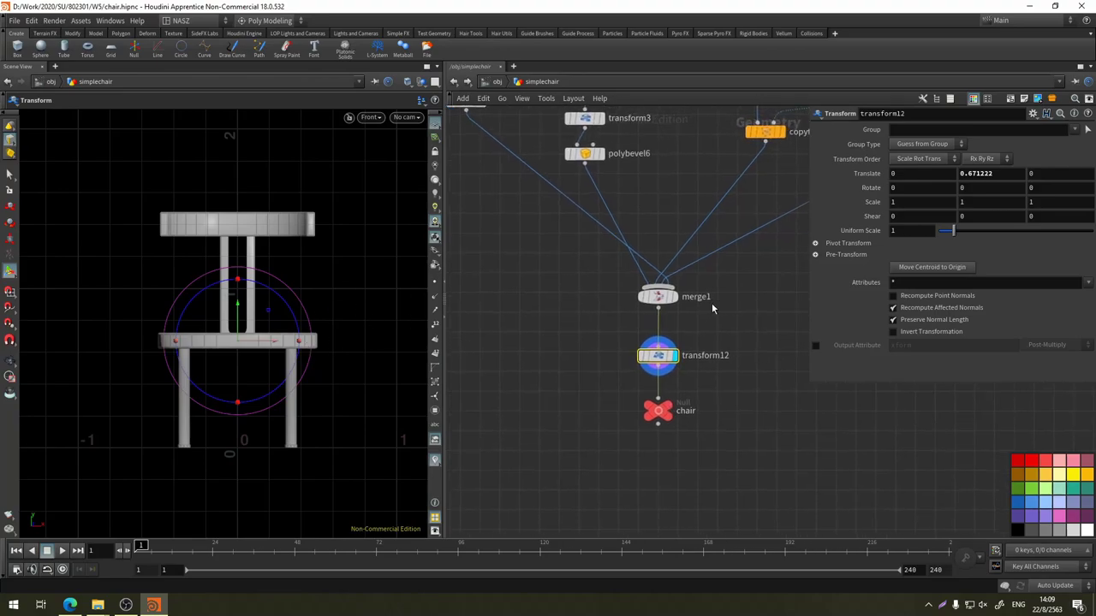
left_click(660, 412)
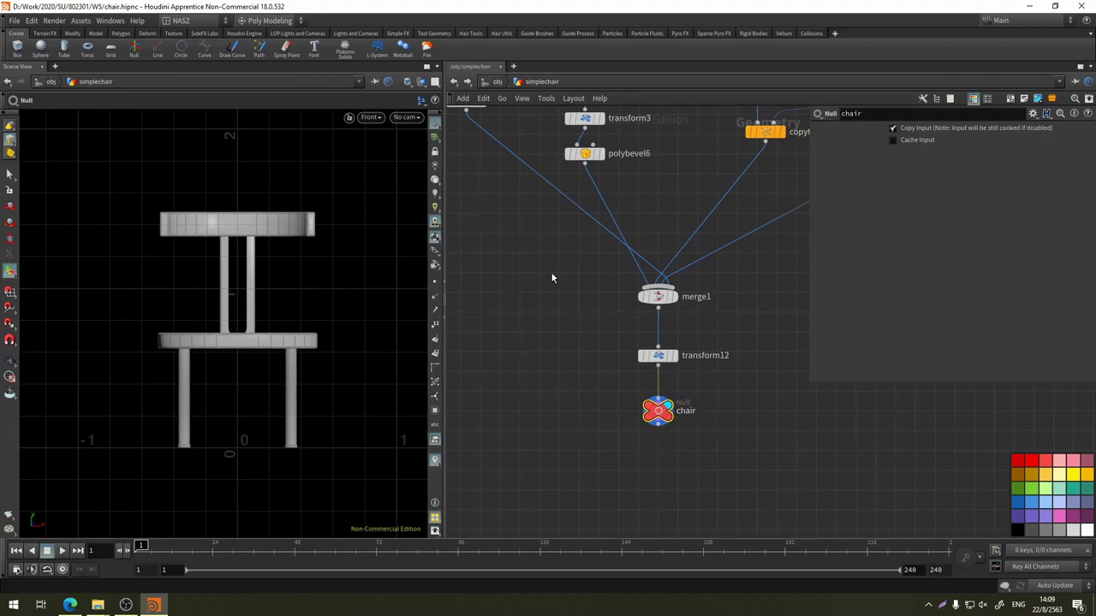
Pan up through the SOP network to box1, then return to /obj
middle_click_drag(539, 232, 560, 325)
middle_click_drag(634, 167, 607, 296)
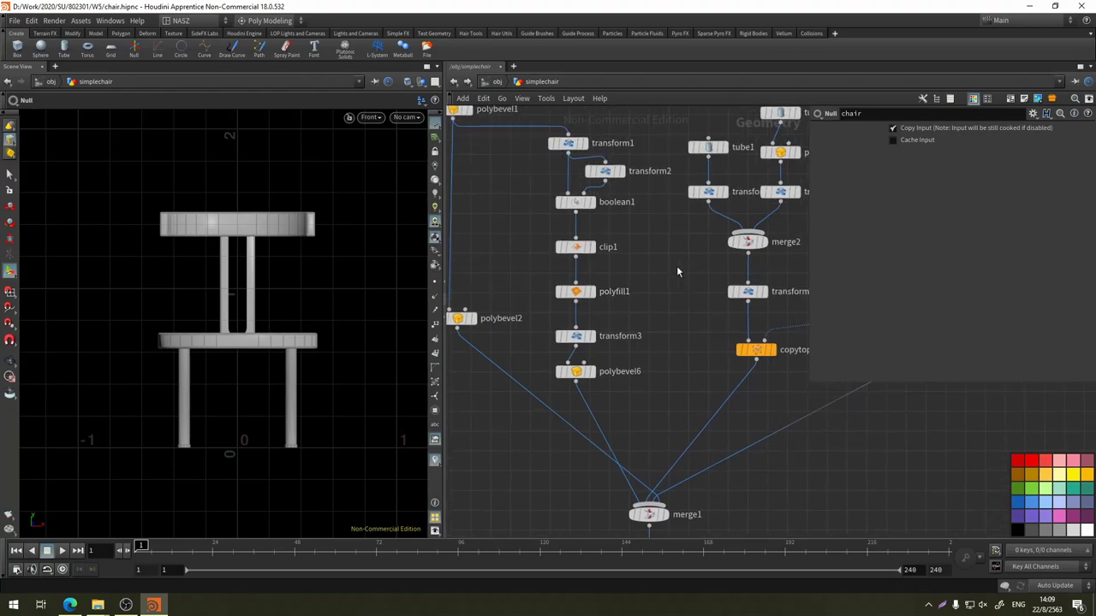
scroll(666, 265, "down", 2)
middle_click_drag(672, 145, 684, 306)
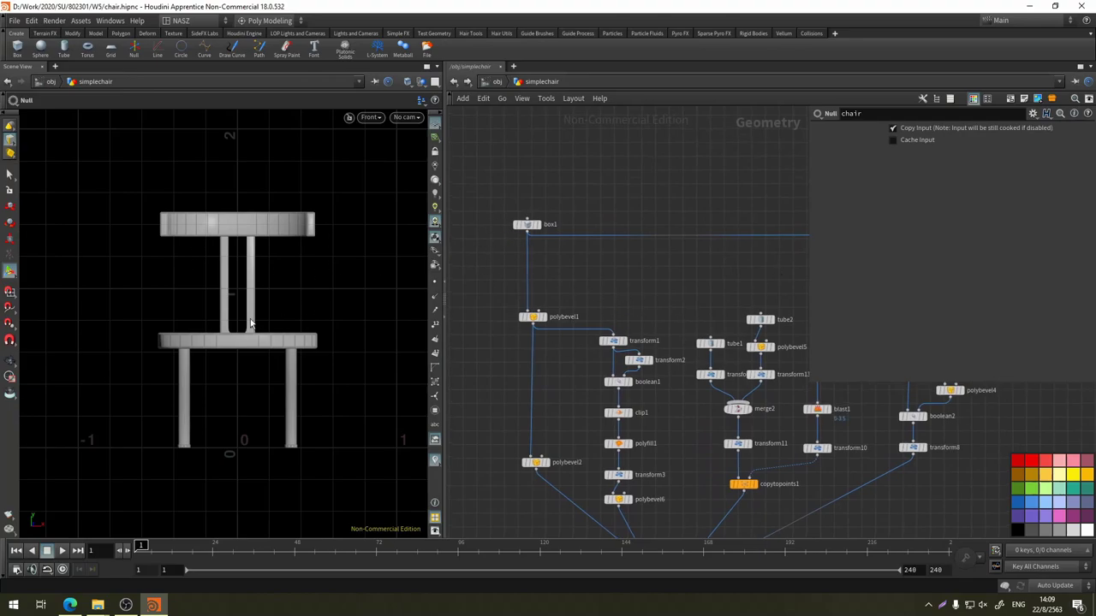
left_click(494, 81)
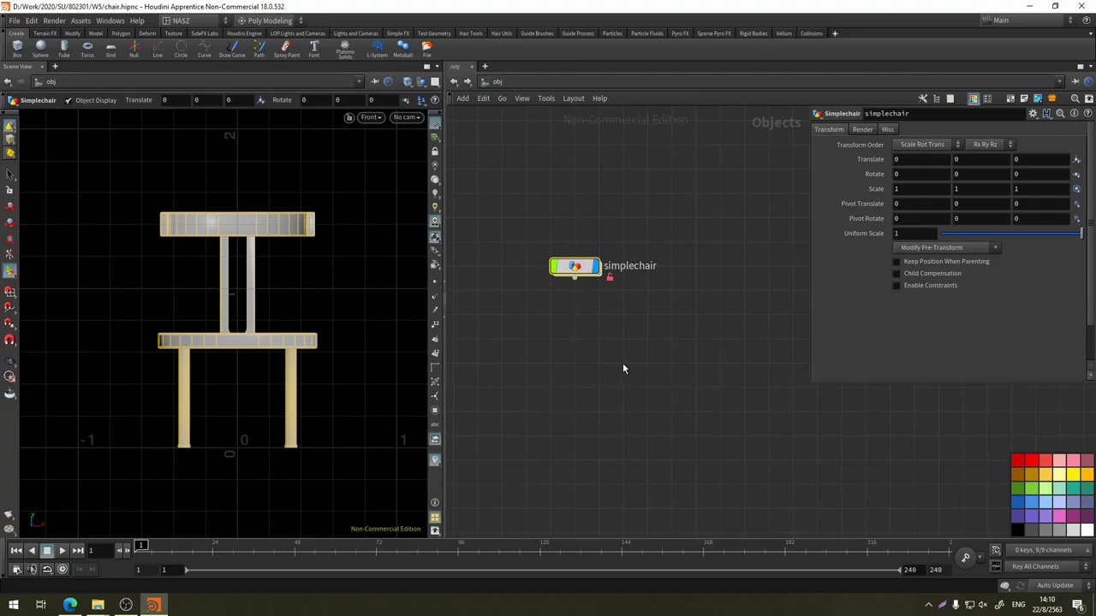
Add a geo1 Geometry object, step inside briefly, and return to object level
key("Tab")
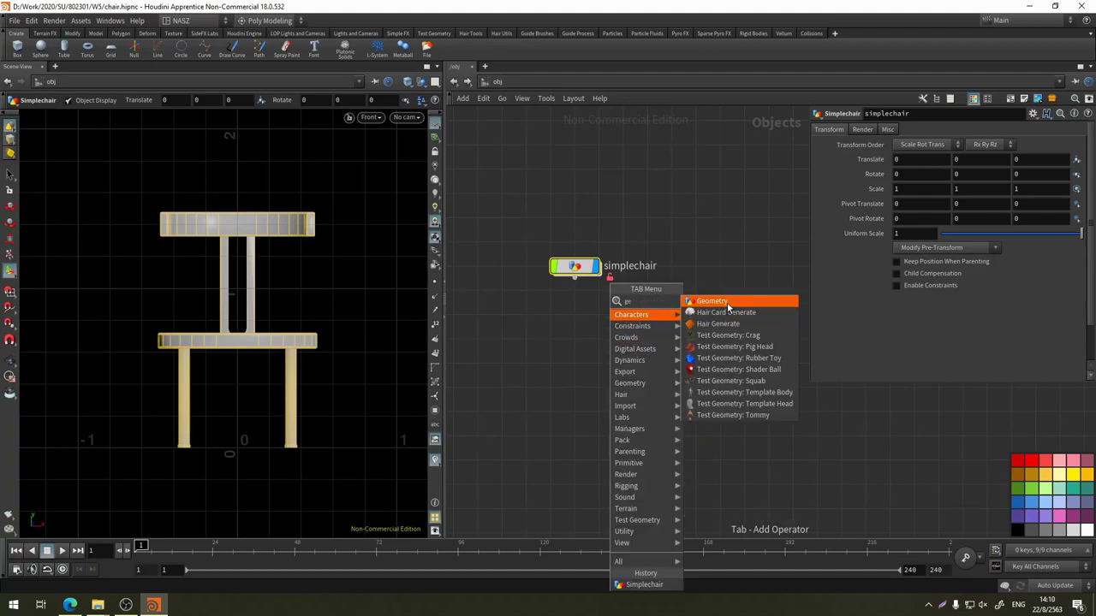
left_click(719, 299)
left_click(605, 368)
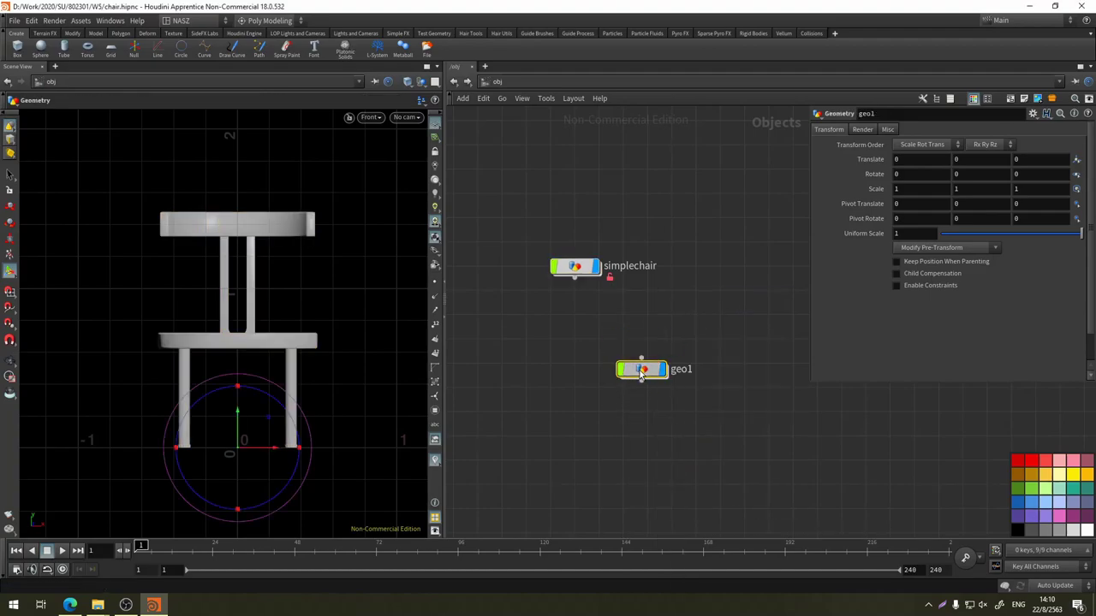
key("i")
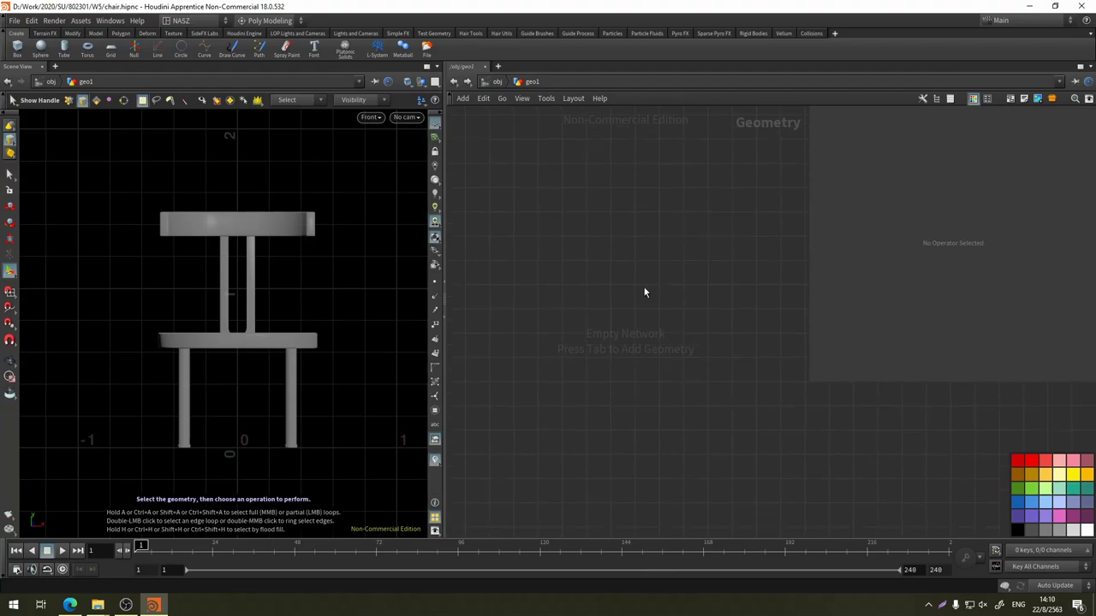
key("Tab")
left_click(497, 83)
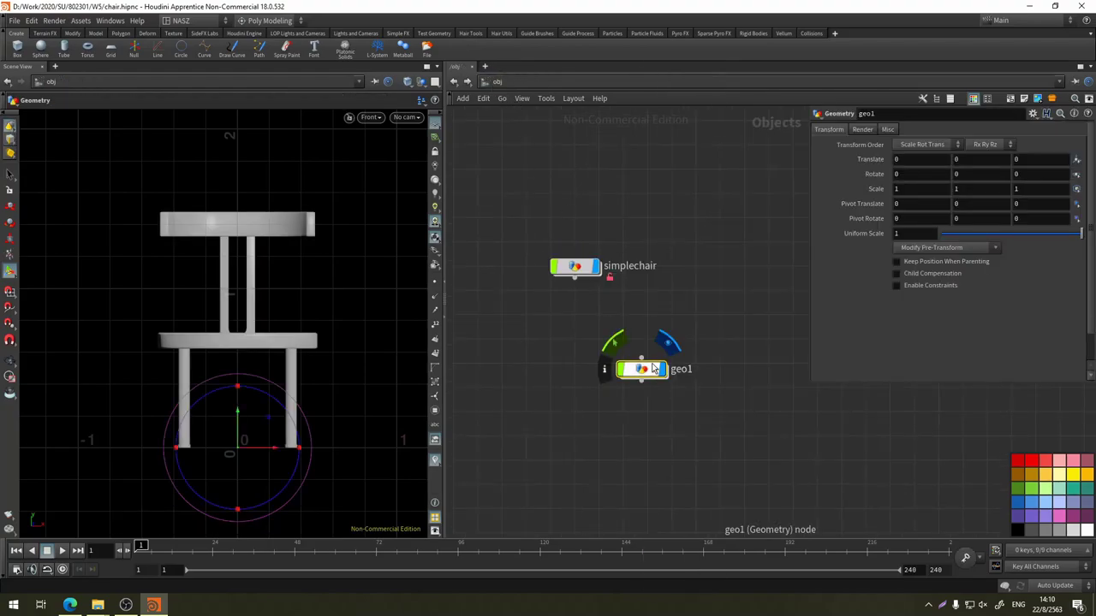
Delete geo1 and choose the Simplechair digital asset to add
key("Delete")
key("Tab")
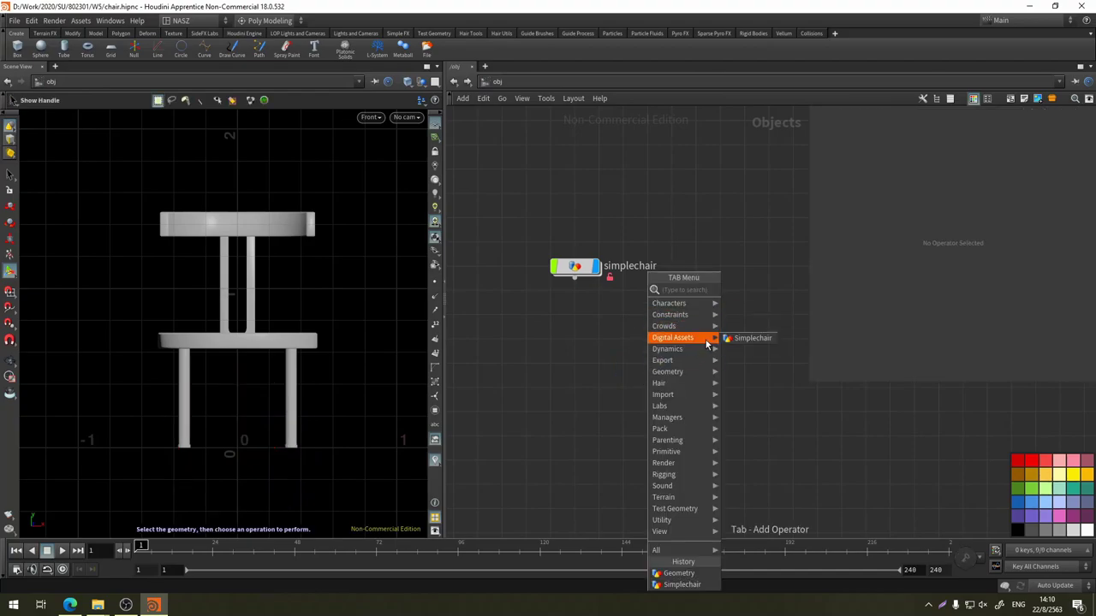
left_click(743, 338)
Place the naszt_simplechair1 asset, look inside it, and return to object level
left_click(663, 363)
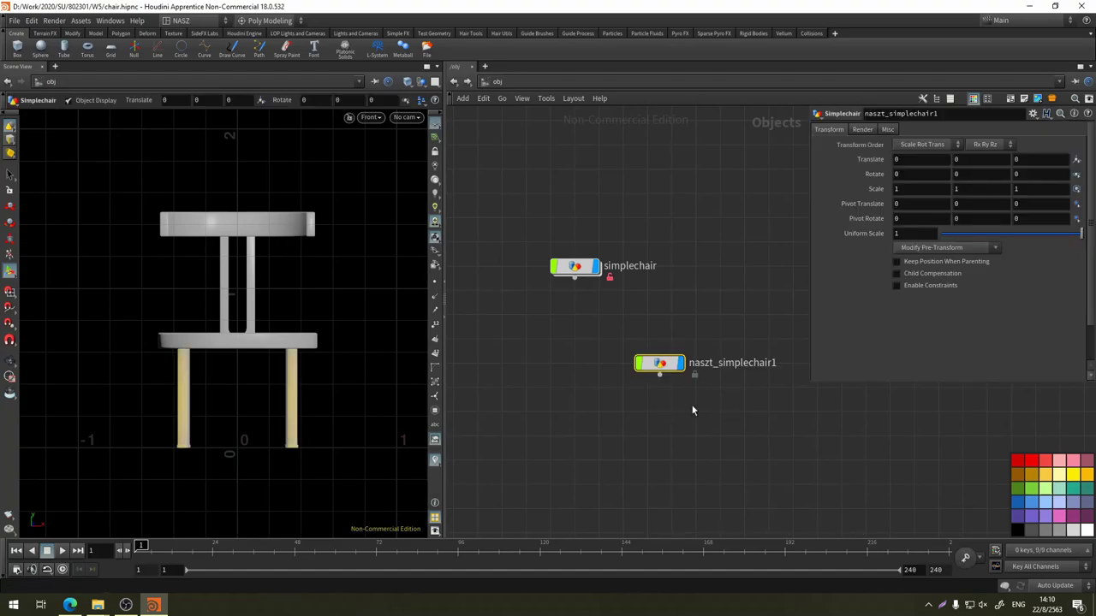
double_click(659, 364)
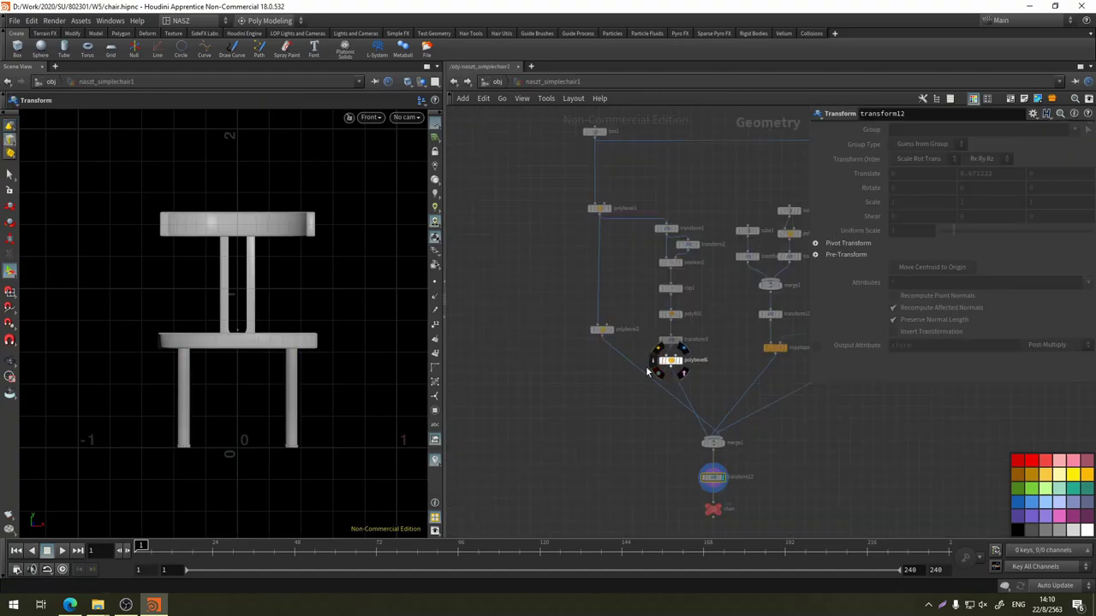
left_click(496, 82)
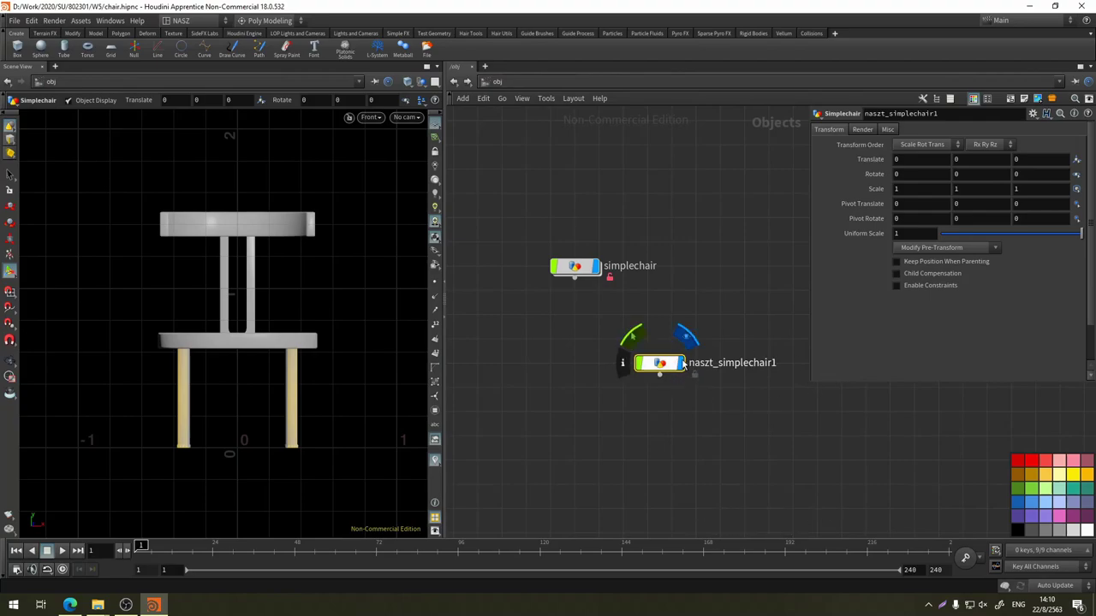
left_click(709, 313)
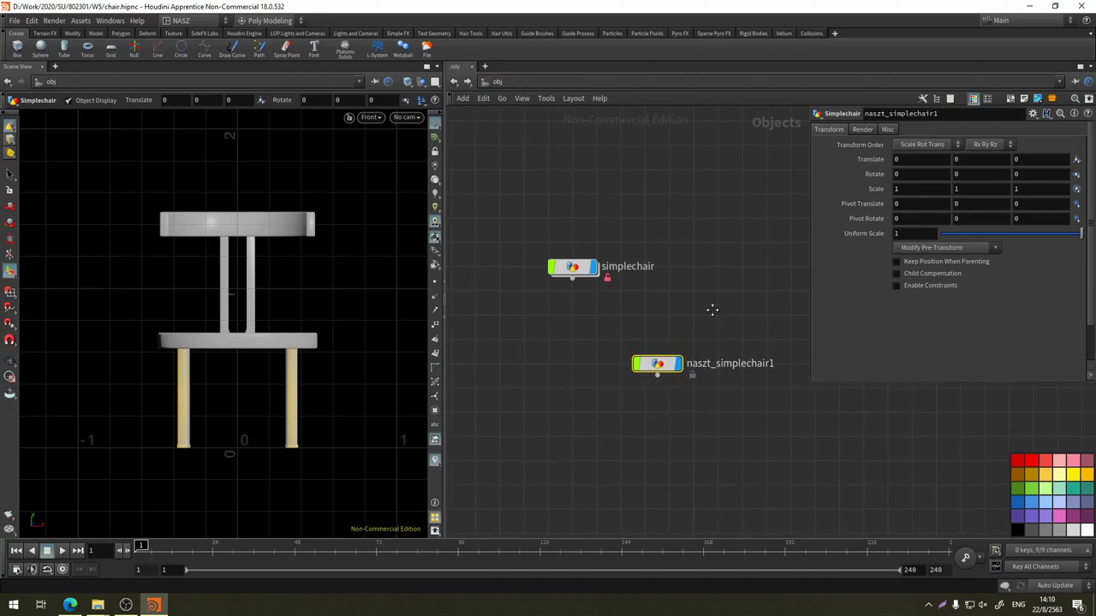
middle_click_drag(710, 313, 626, 317)
Add a new geo1 Geometry object using the 'geo' Tab search
key("Tab")
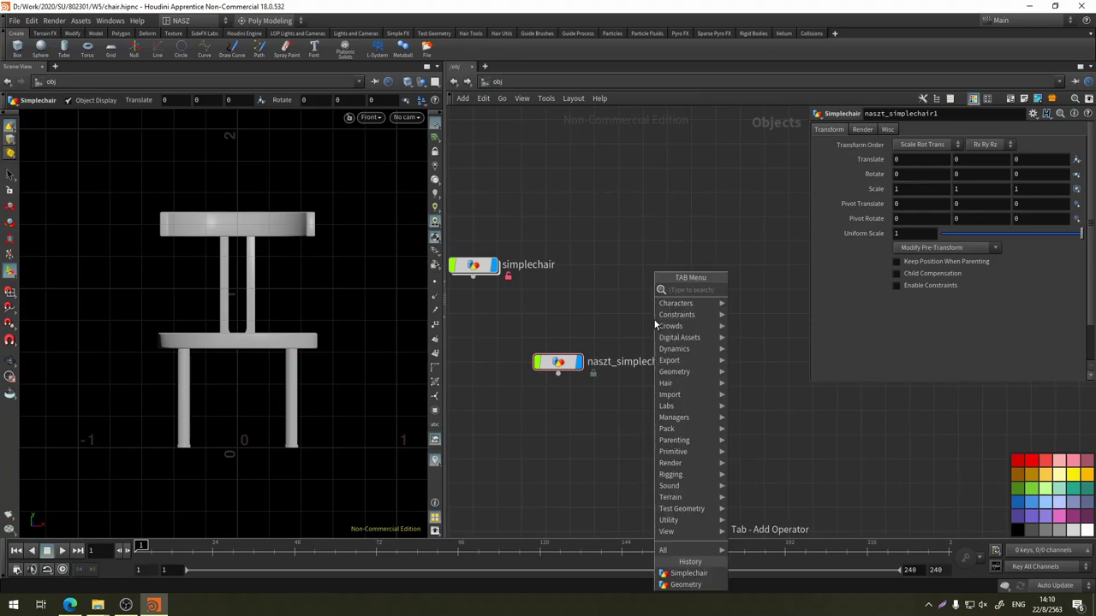
type("geo")
key("Return")
key("Escape")
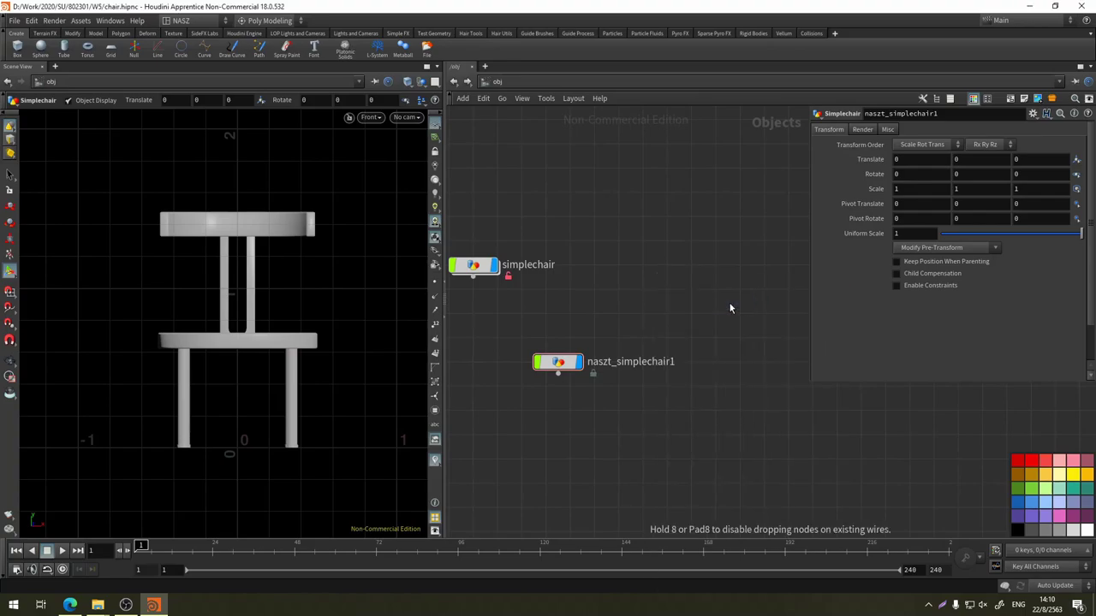
left_click(726, 303)
Inside geo1, add object_merge1 with Object 1 set to /obj/naszt_simplechair1
double_click(726, 303)
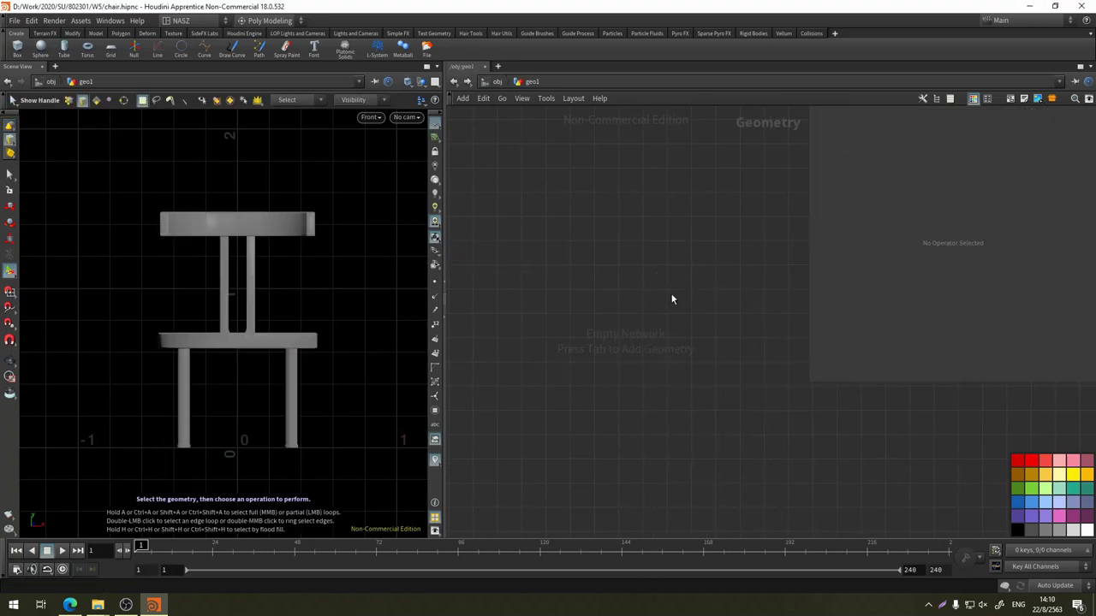
key("Tab")
type("o")
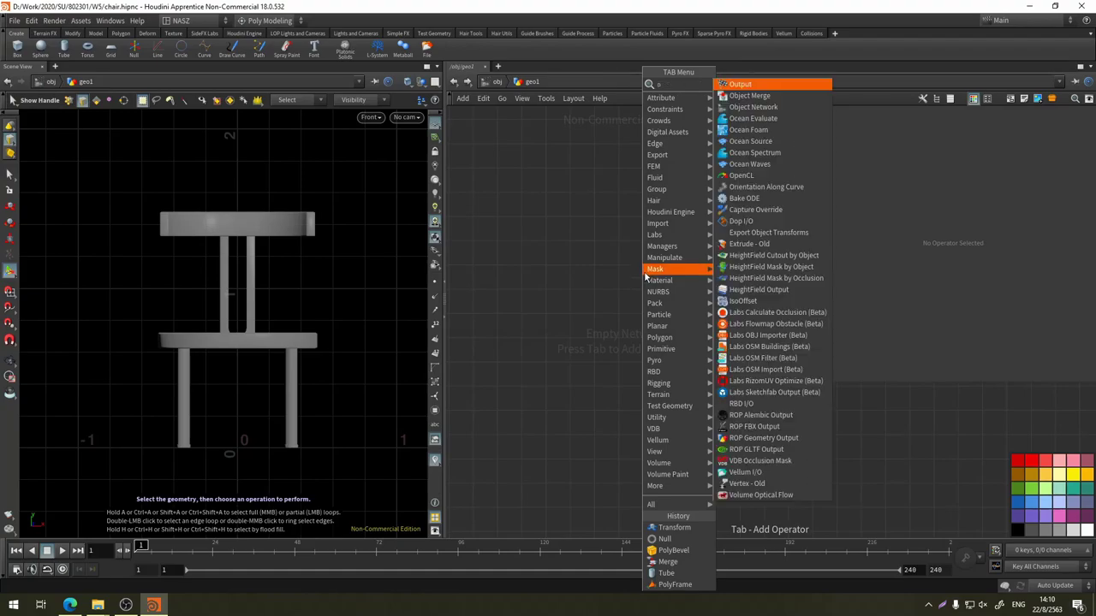
type("bj")
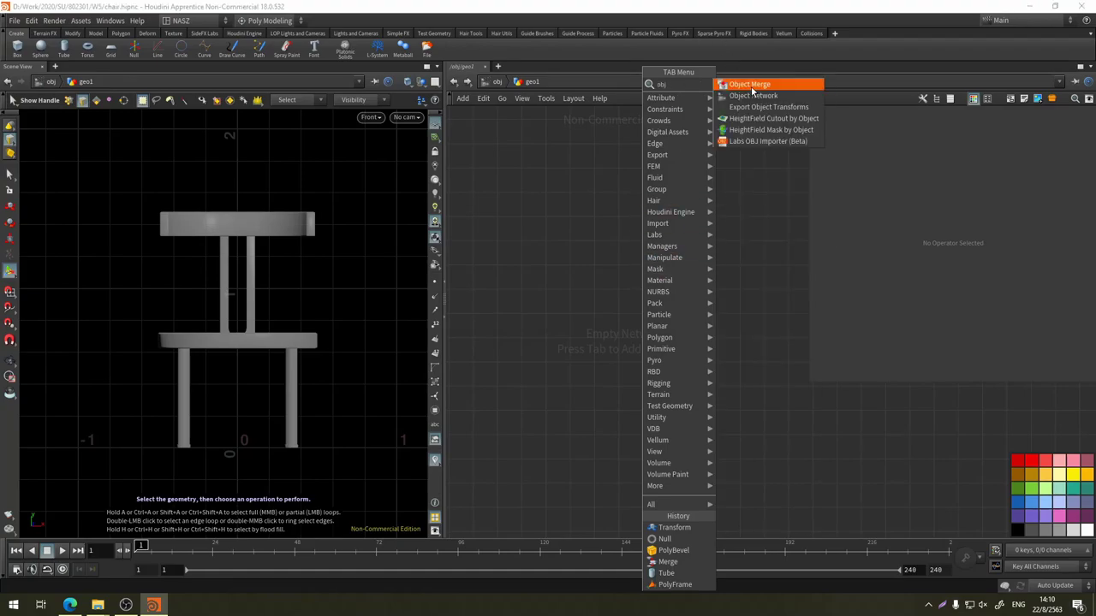
key("Return")
left_click(630, 278)
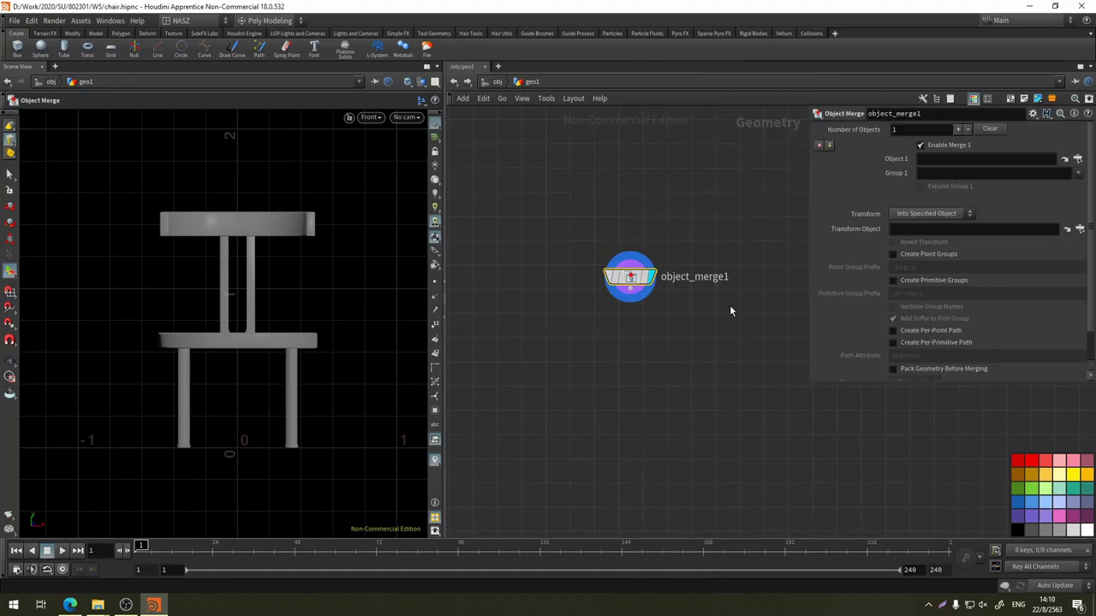
left_click(1076, 161)
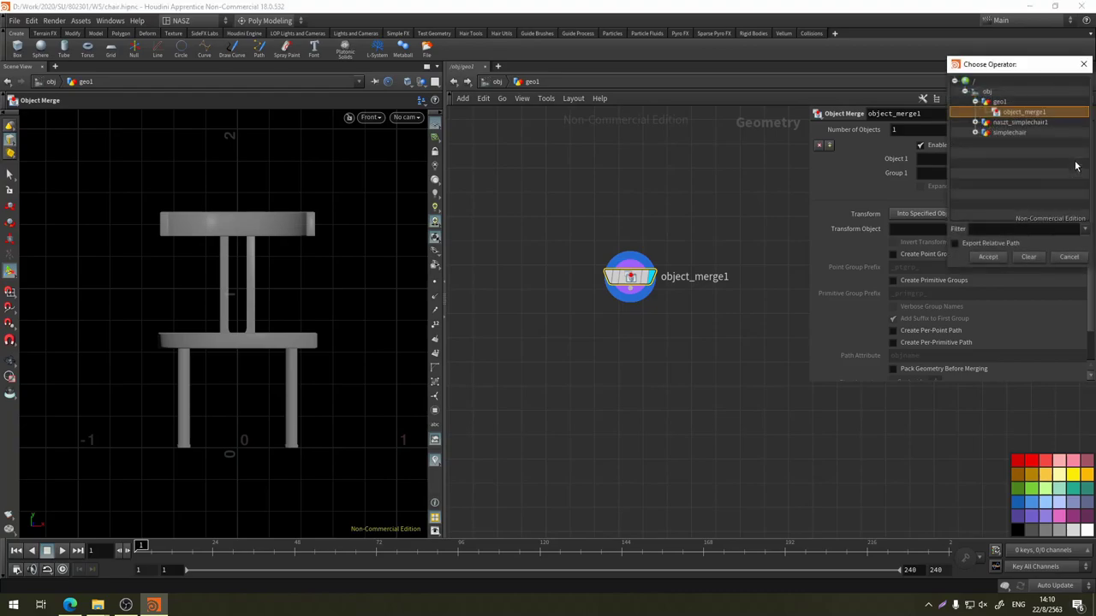
left_click(1019, 121)
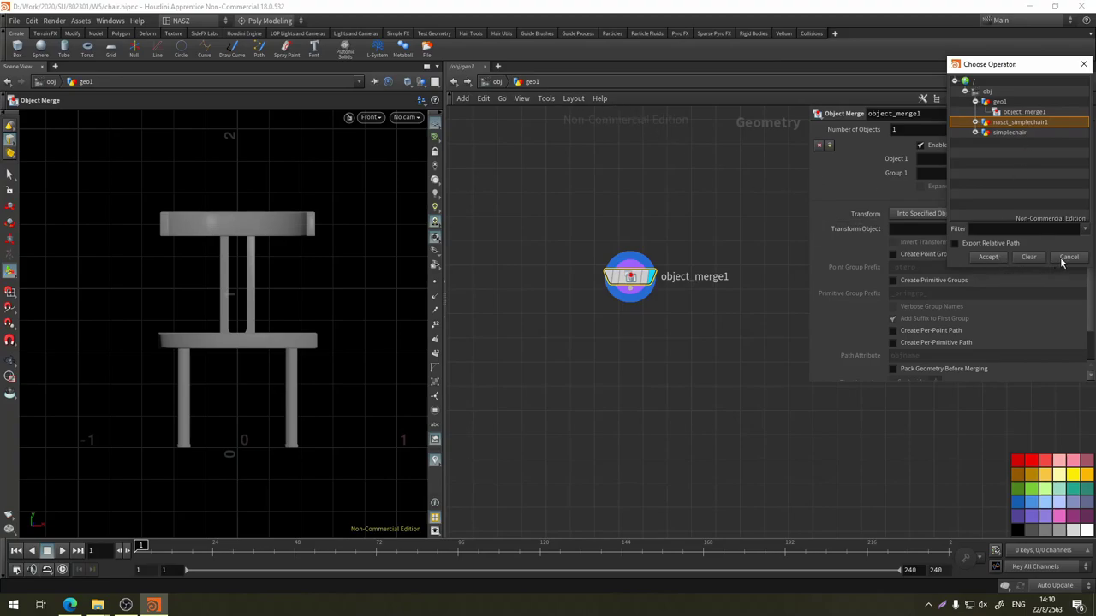
left_click(993, 258)
mouse_move(630, 277)
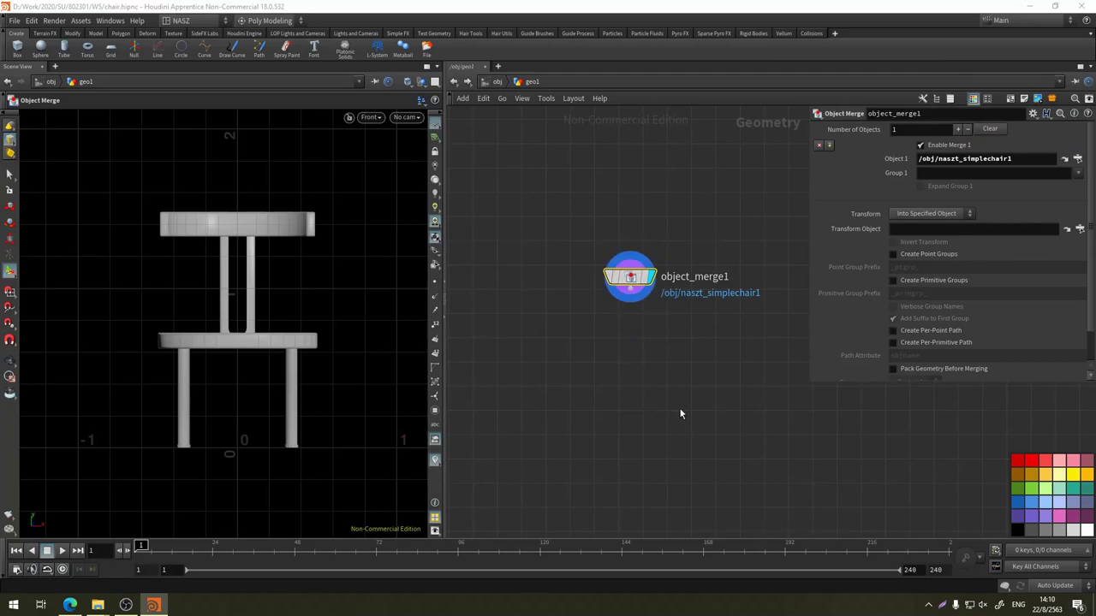
Add a Copy and Transform node copy1 below object_merge1 and wire object_merge1 into it
key("Tab")
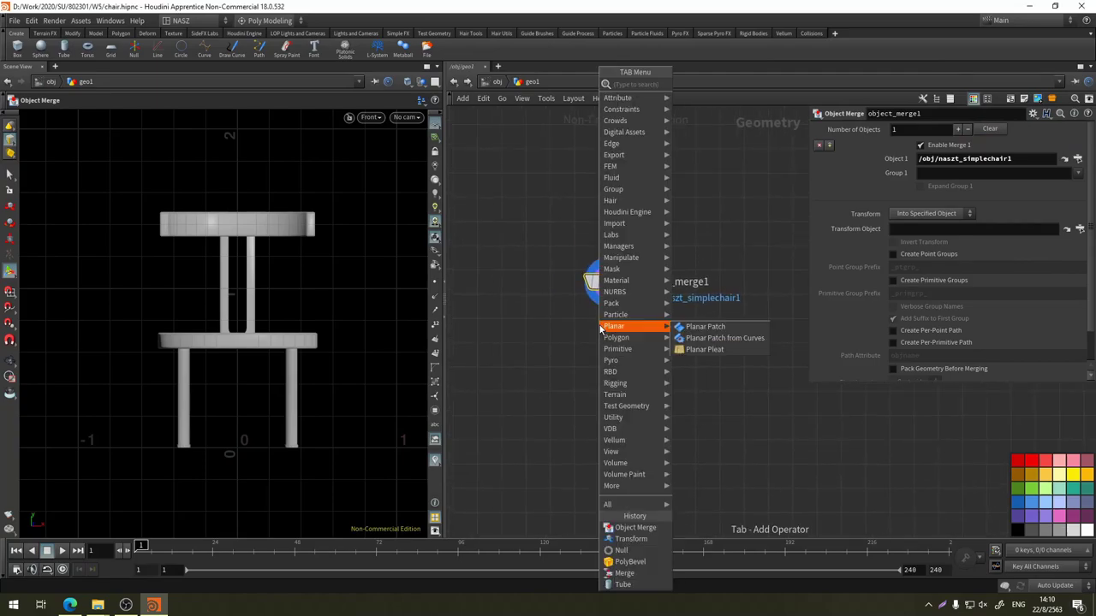
type("cop")
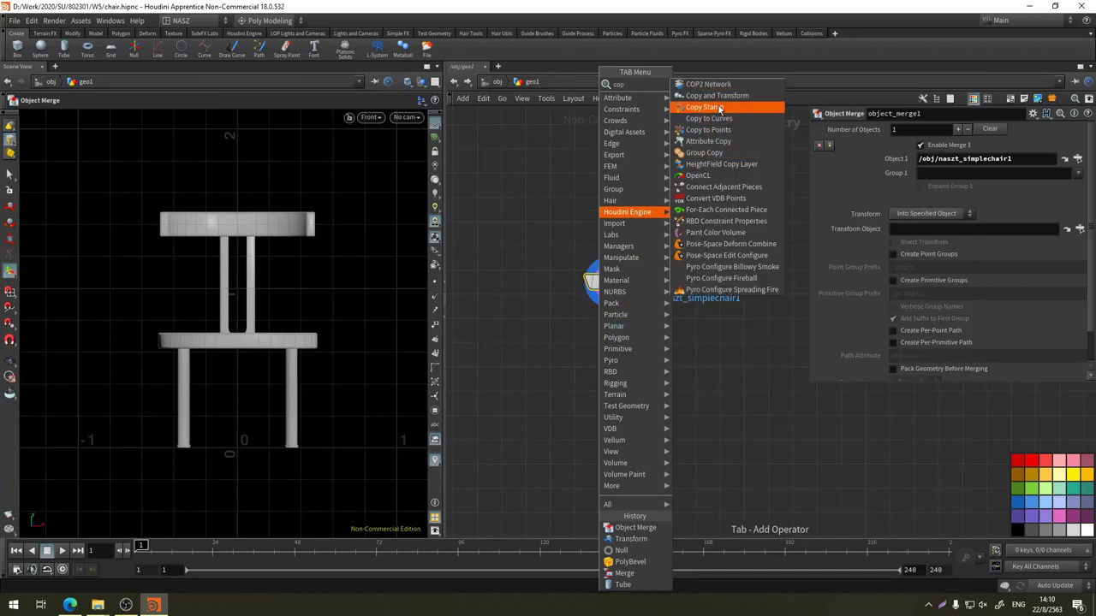
left_click(734, 96)
left_click(610, 348)
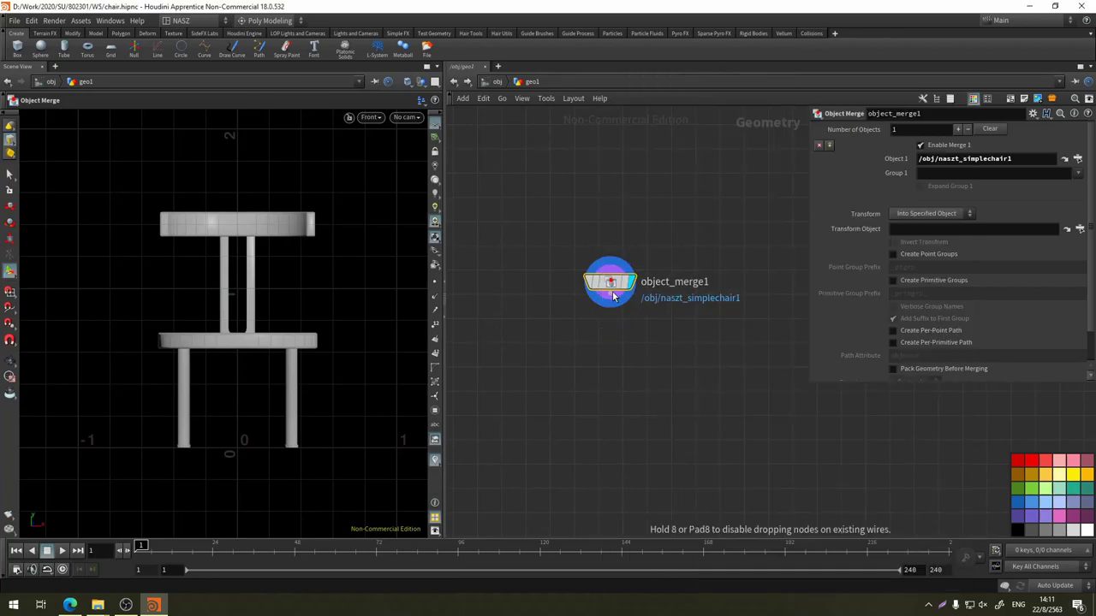
left_click_drag(611, 298, 610, 337)
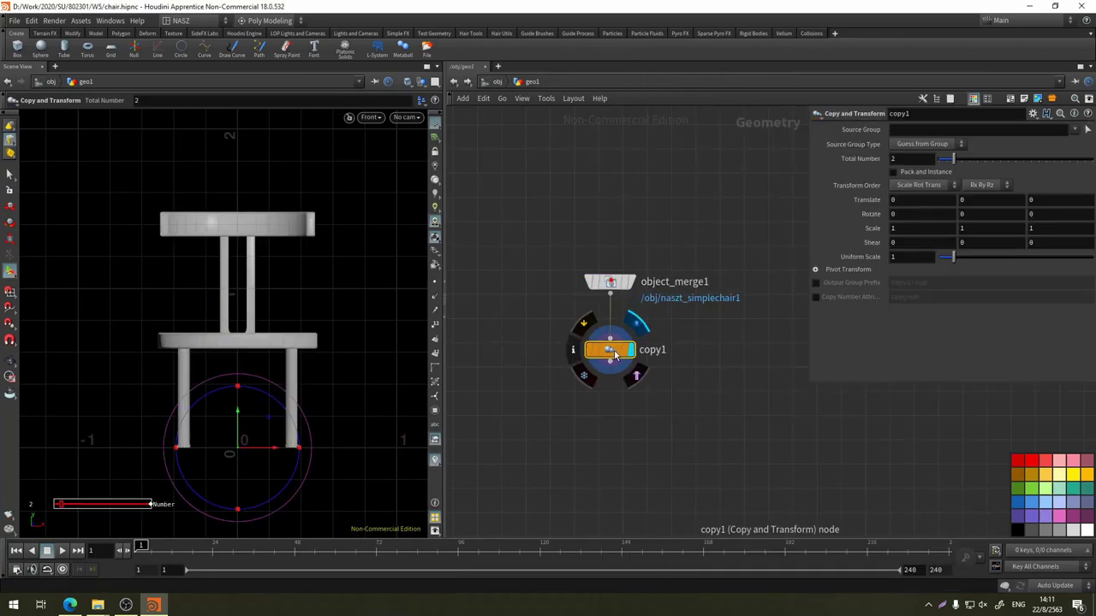
Space the four chair copies 1.8 apart along X in perspective view, then return to /obj
left_click(370, 116)
left_click(411, 144)
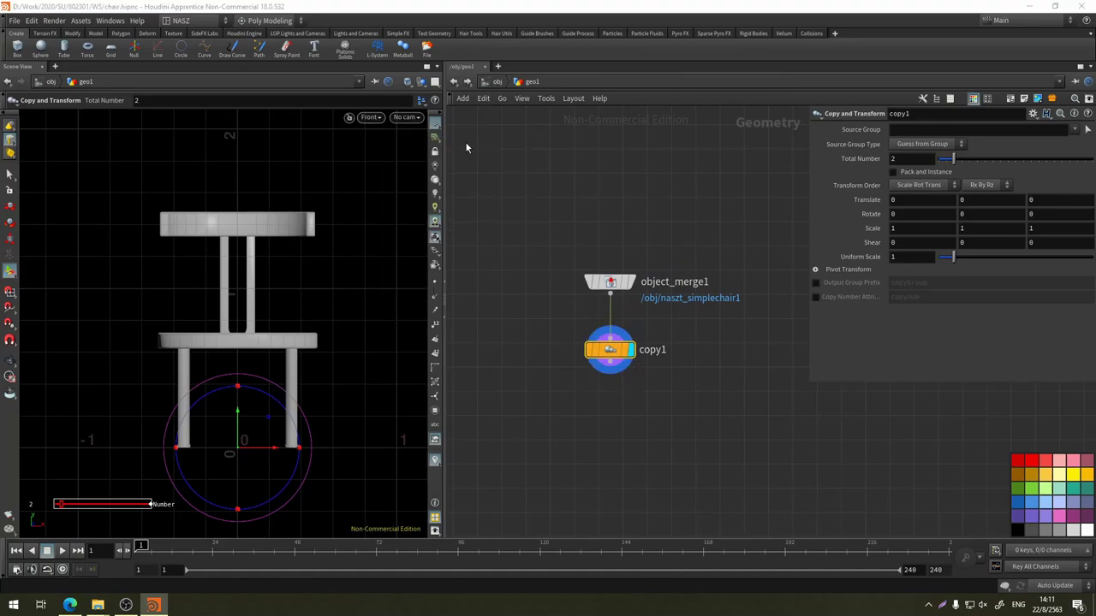
mouse_move(326, 329)
left_mouse_down()
mouse_move(366, 184)
mouse_move(399, 251)
mouse_move(411, 223)
left_mouse_up()
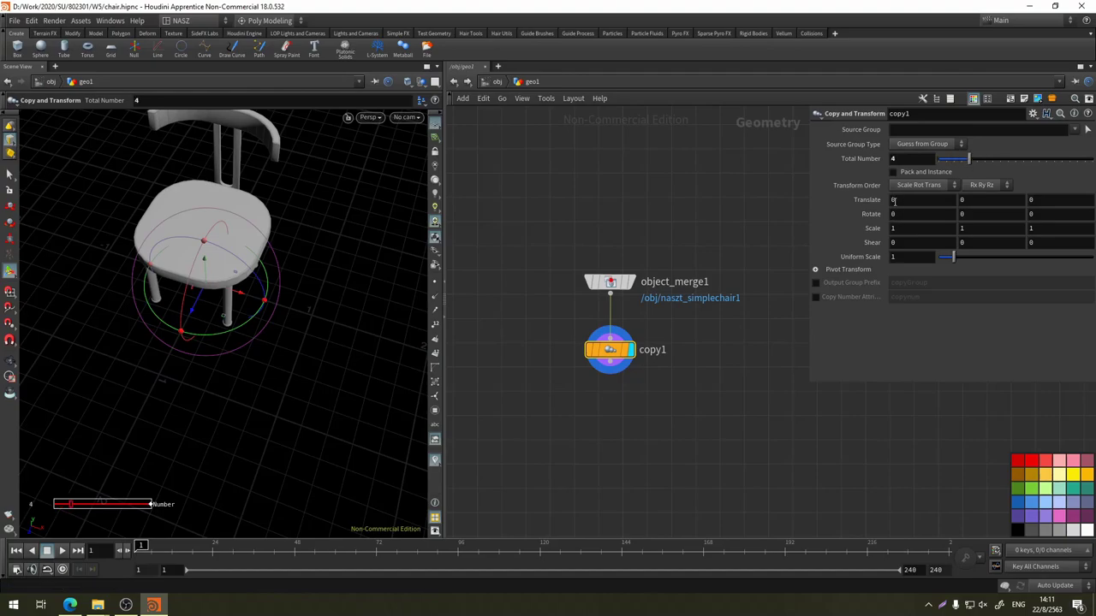
middle_click_drag(895, 199, 959, 199)
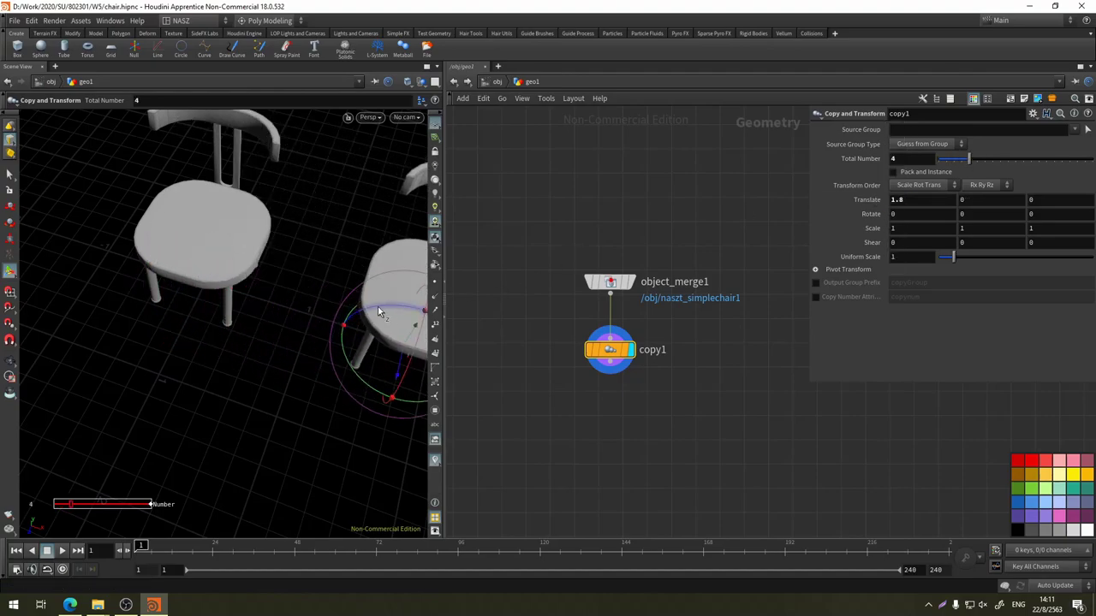
mouse_move(378, 308)
left_mouse_down()
mouse_move(306, 244)
mouse_move(282, 257)
mouse_move(244, 337)
mouse_move(356, 267)
mouse_move(283, 256)
mouse_move(257, 265)
mouse_move(271, 279)
left_mouse_up()
key("Return")
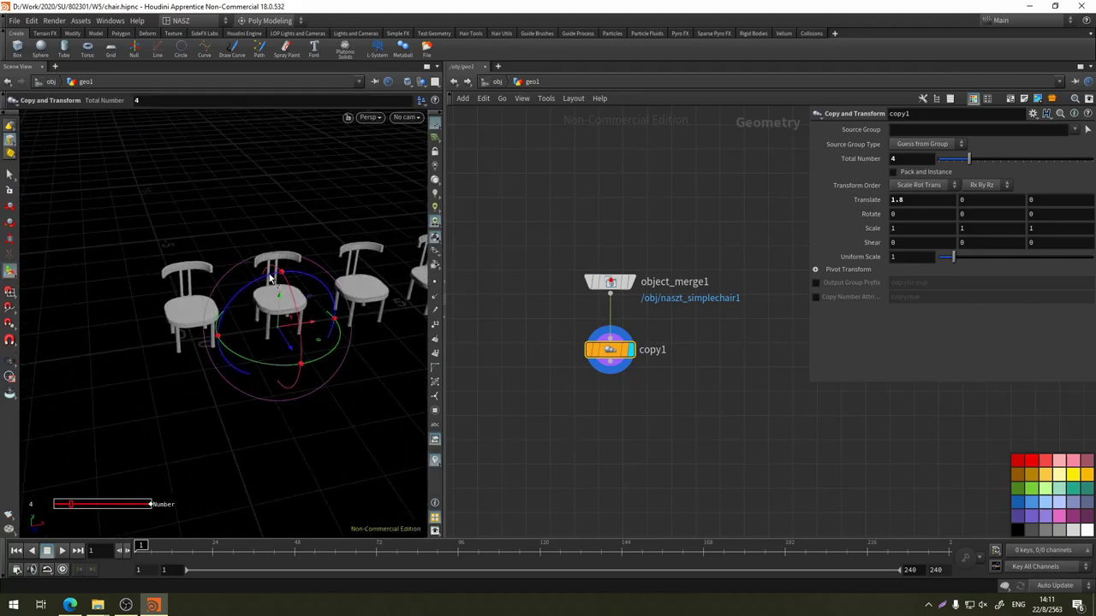
left_click(497, 82)
mouse_move(558, 362)
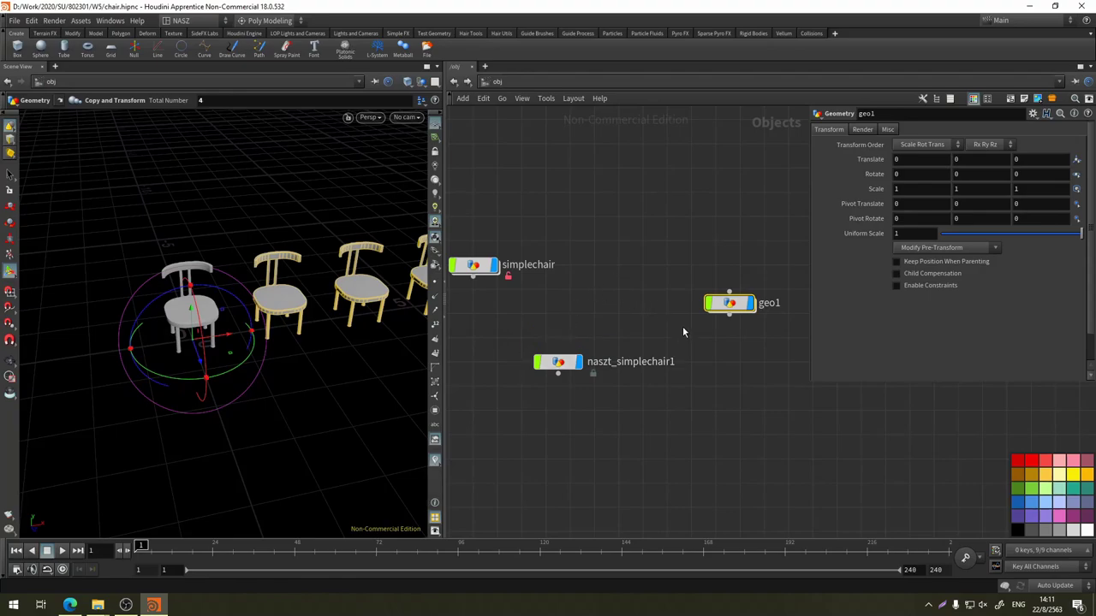
Delete geo1 and naszt_simplechair1 from the object network
left_click_drag(781, 253, 566, 399)
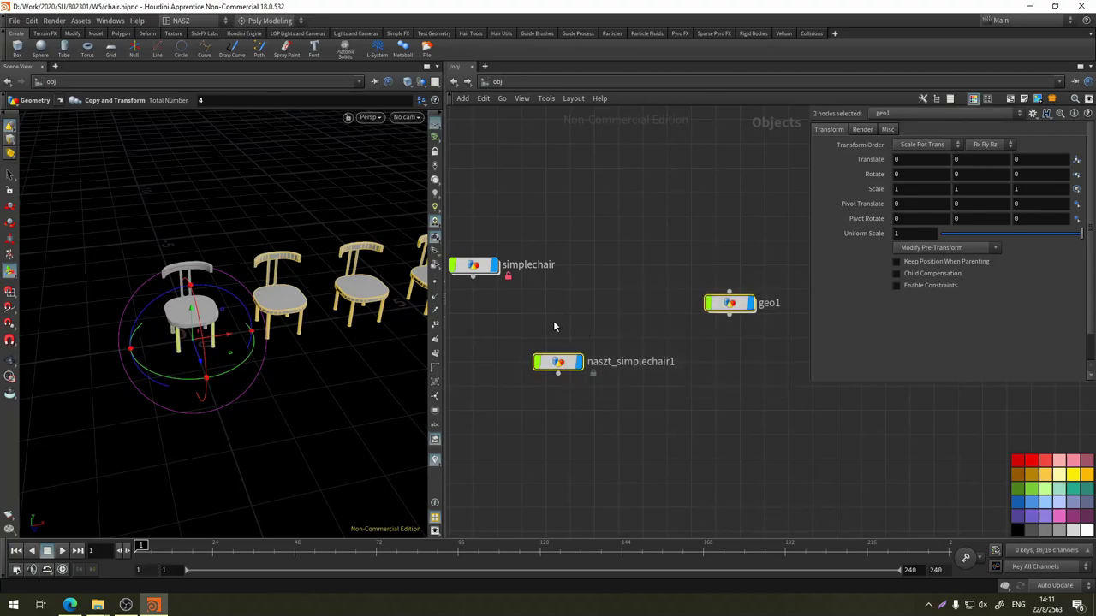
middle_click_drag(563, 325, 598, 322)
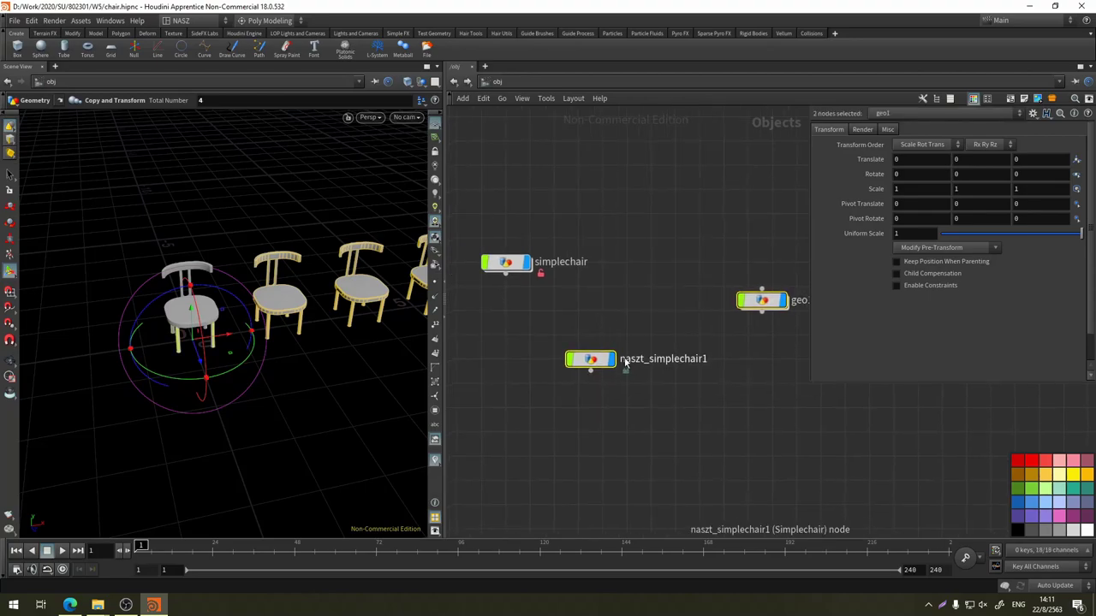
key("Delete")
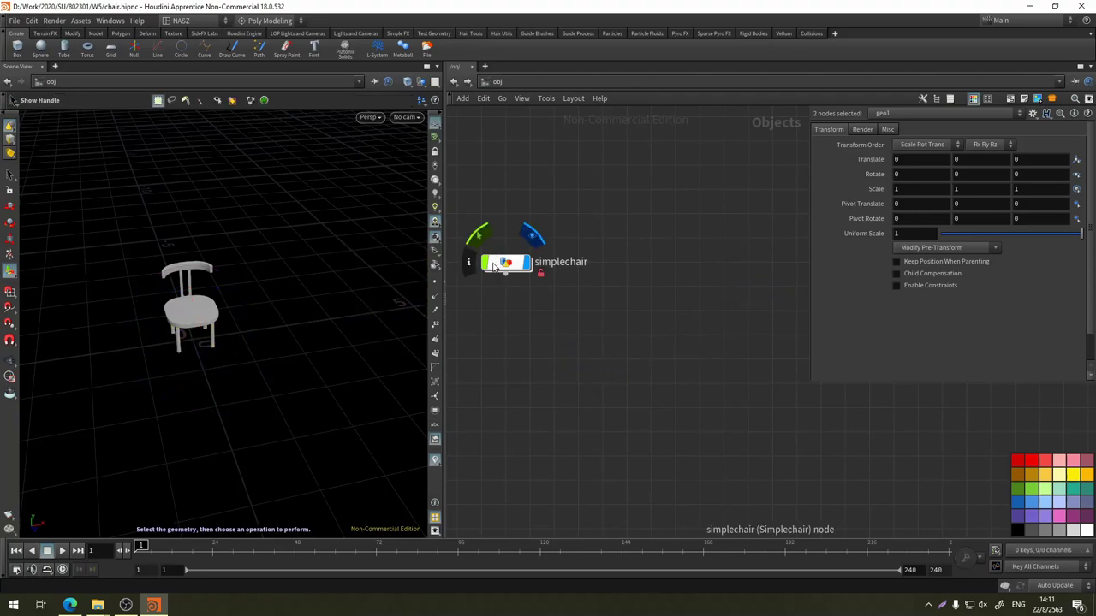
Try shrinking simplechair's uniform scale, then undo the change
left_click(505, 262)
scroll(262, 304, "up", 5)
mouse_move(203, 313)
left_mouse_down()
mouse_move(291, 282)
mouse_move(272, 314)
mouse_move(232, 316)
left_mouse_up()
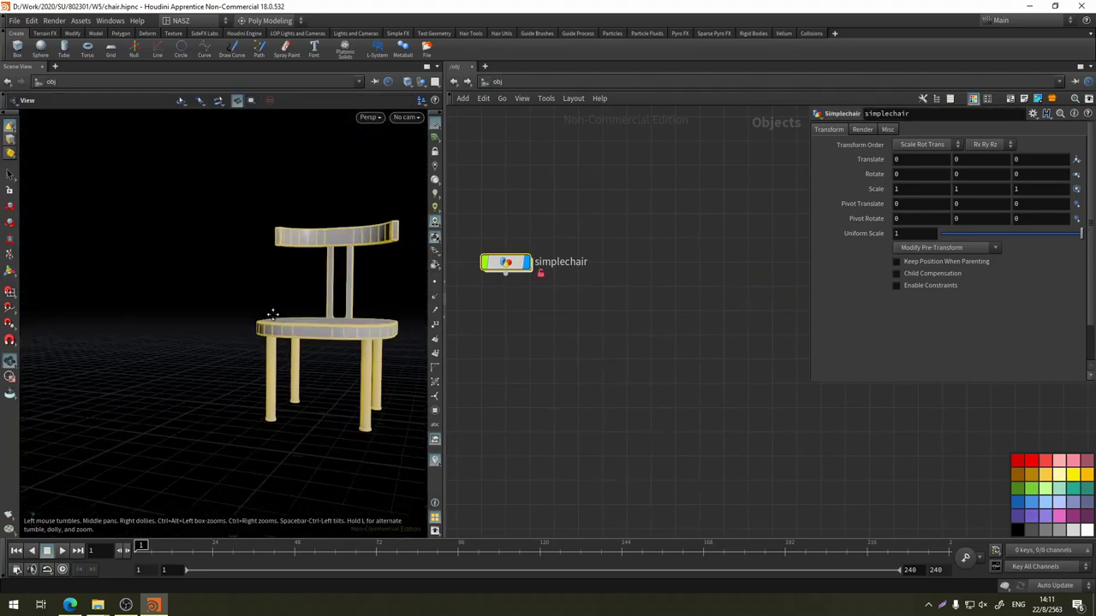
key("Return")
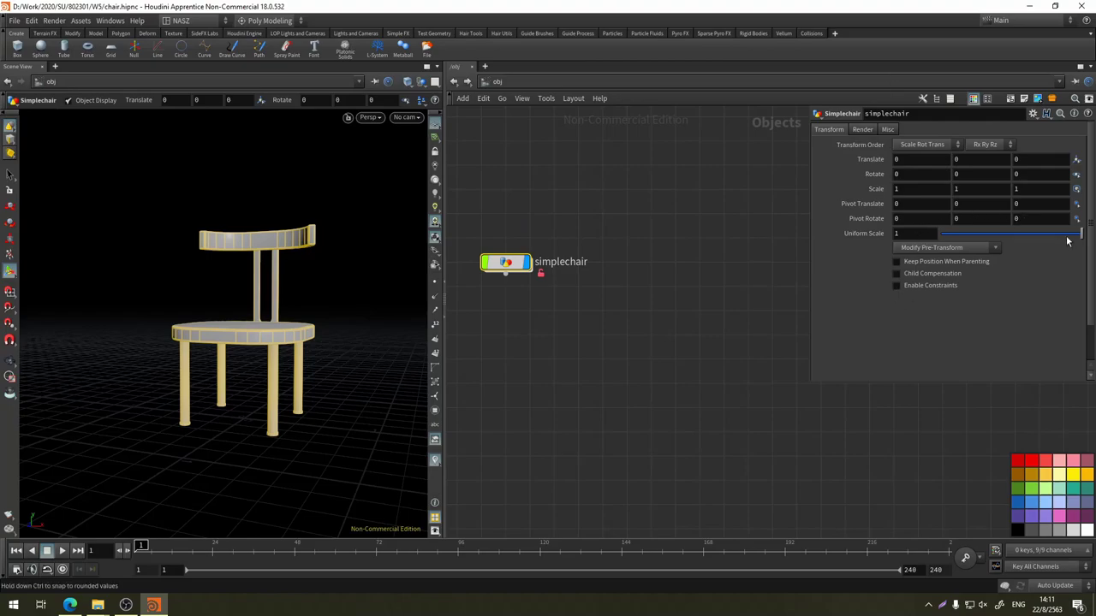
mouse_move(1068, 234)
left_mouse_down()
mouse_move(1030, 234)
mouse_move(1069, 234)
left_mouse_up()
key("ctrl+z")
middle_click_drag(623, 250, 667, 201)
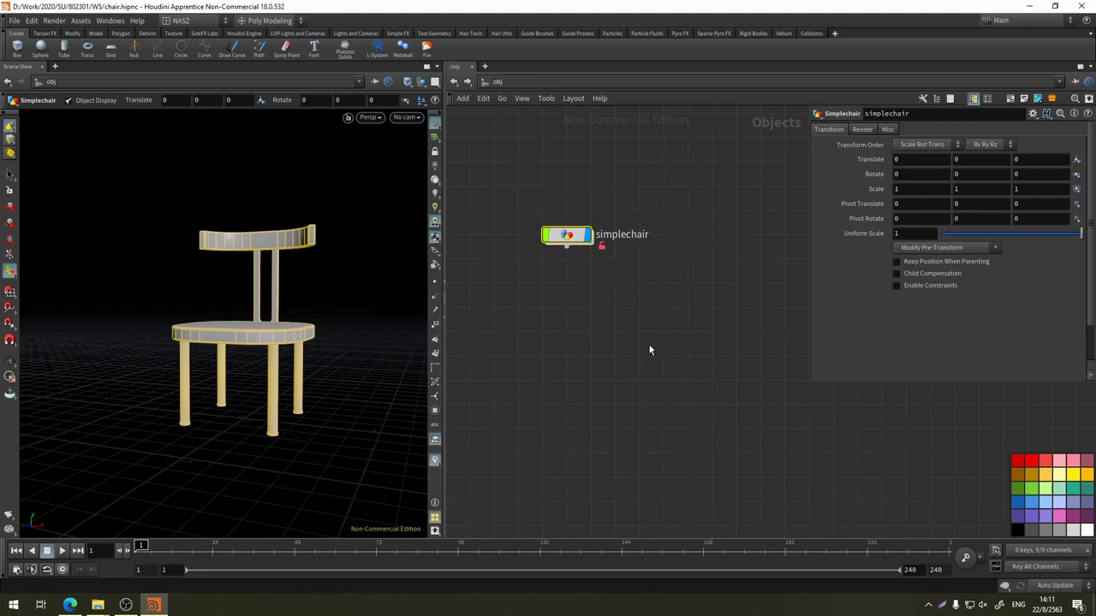
Place a new Simplechair digital asset instance, then dive into the simplechair node's geometry network
key("Tab")
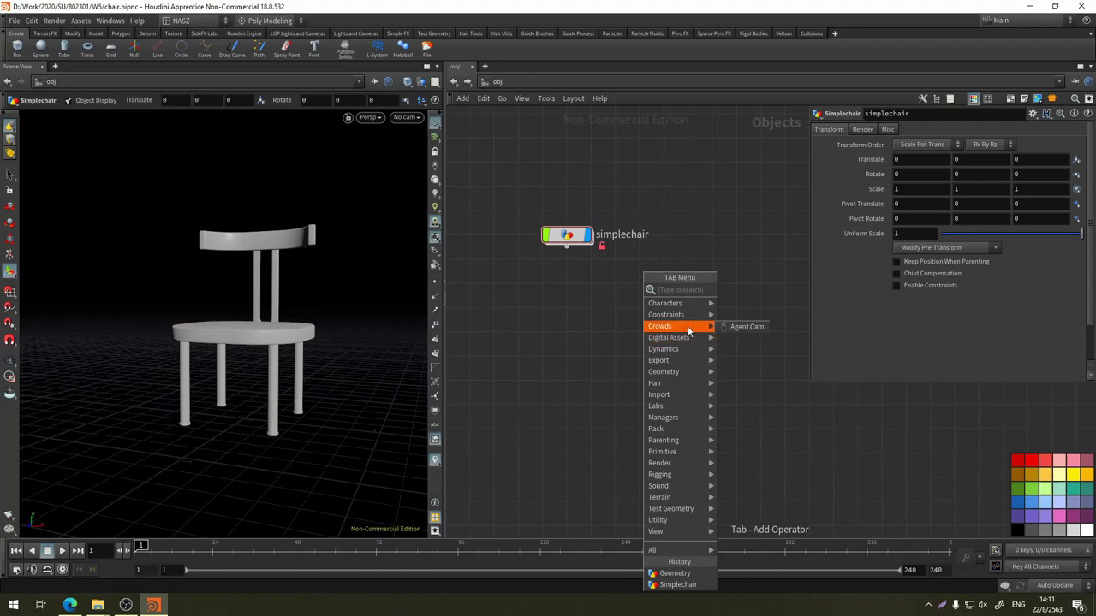
left_click(745, 337)
left_click(637, 324)
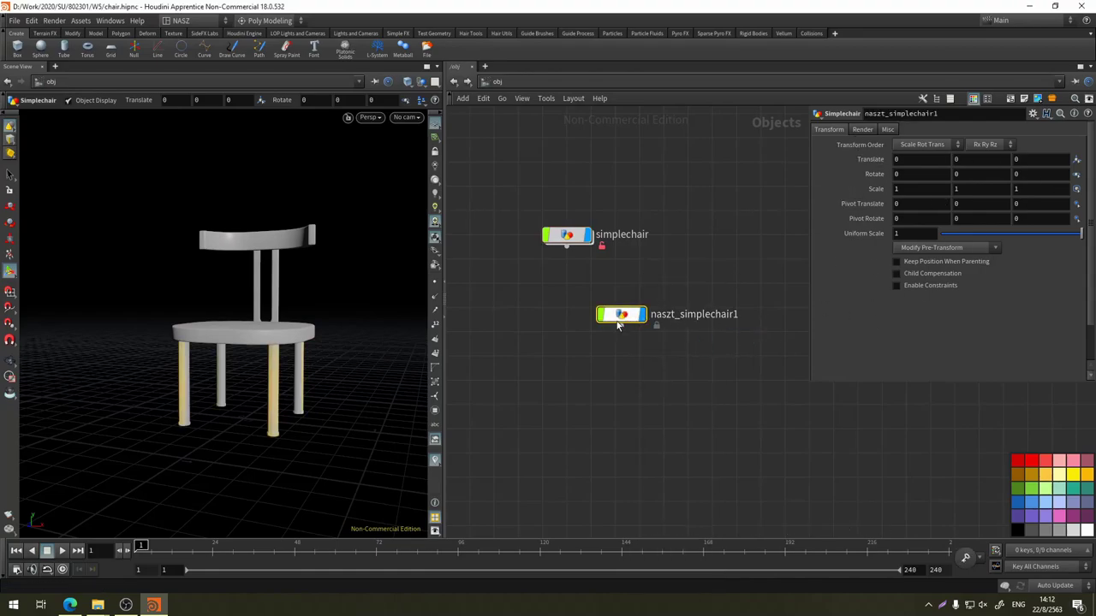
left_click_drag(256, 333, 263, 329)
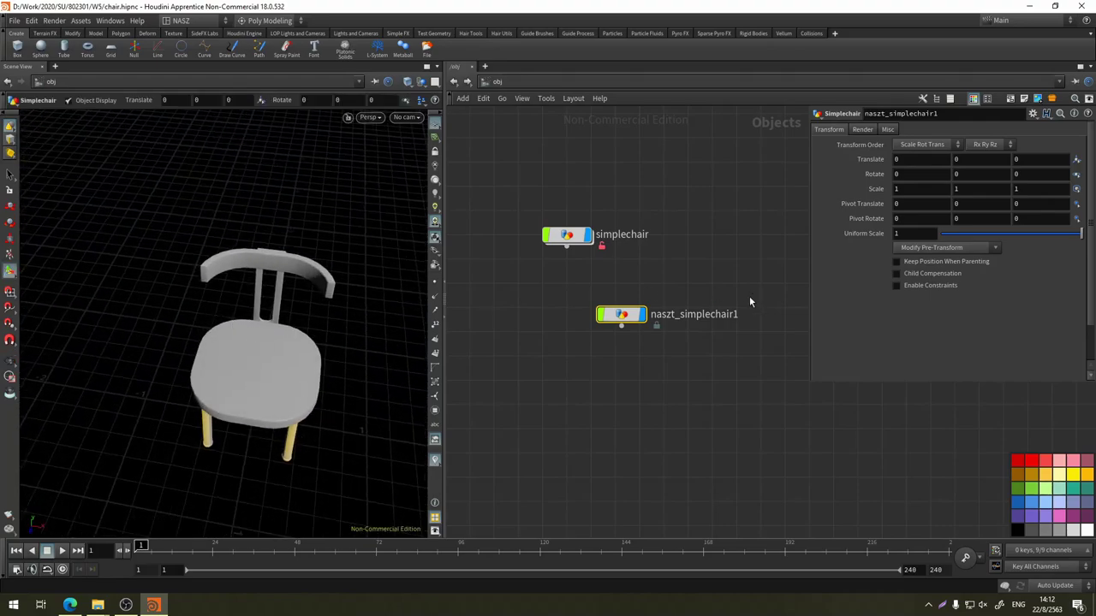
mouse_move(624, 315)
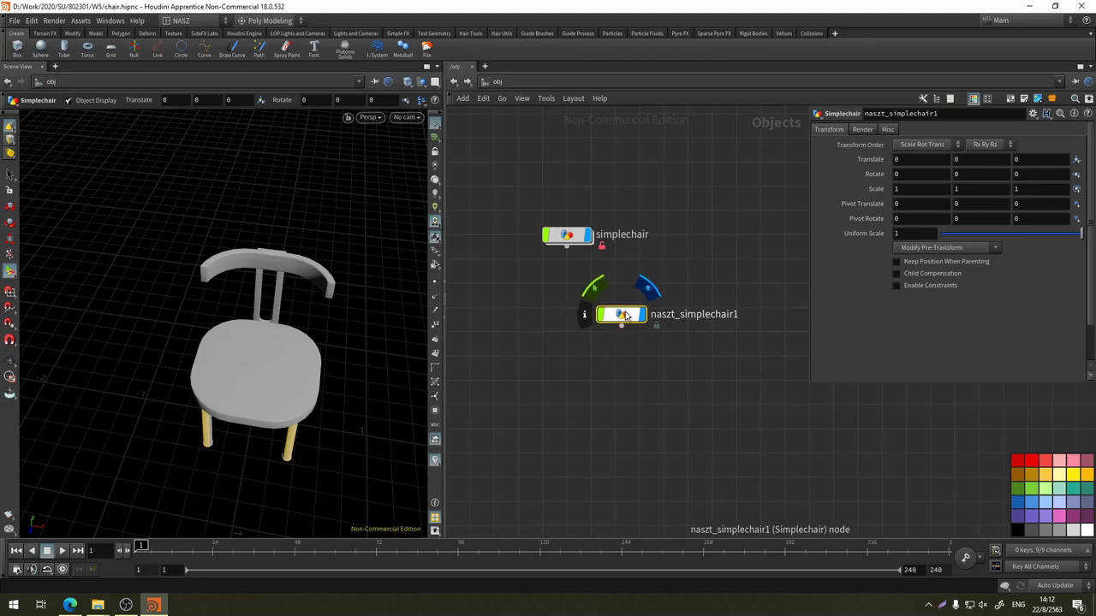
left_click(568, 235)
double_click(567, 236)
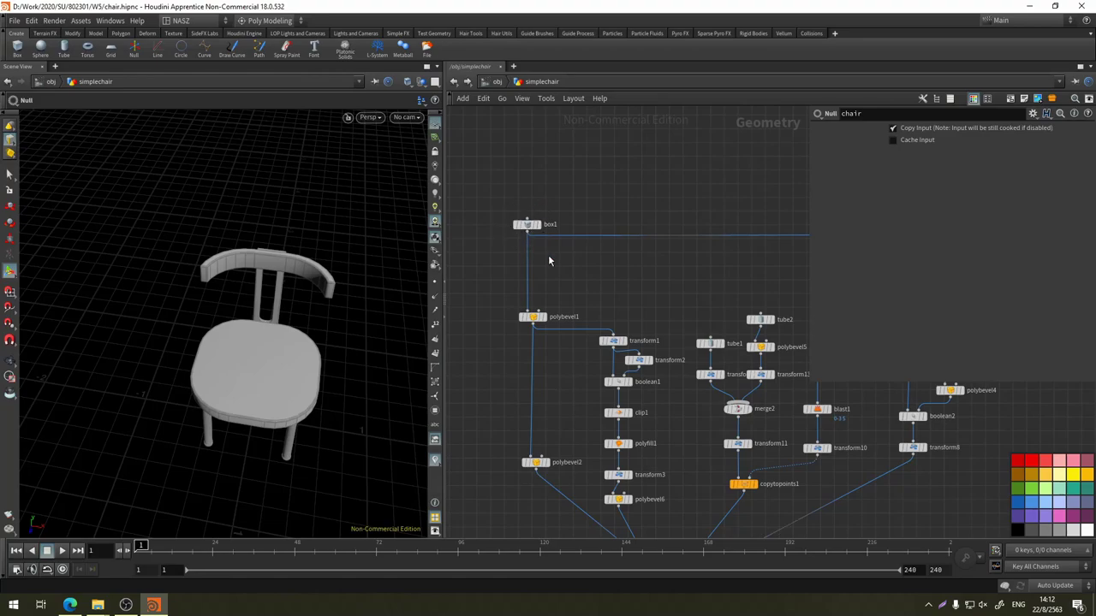
Insert a Transform node on the wire between box1 and polybevel1
left_click(526, 224)
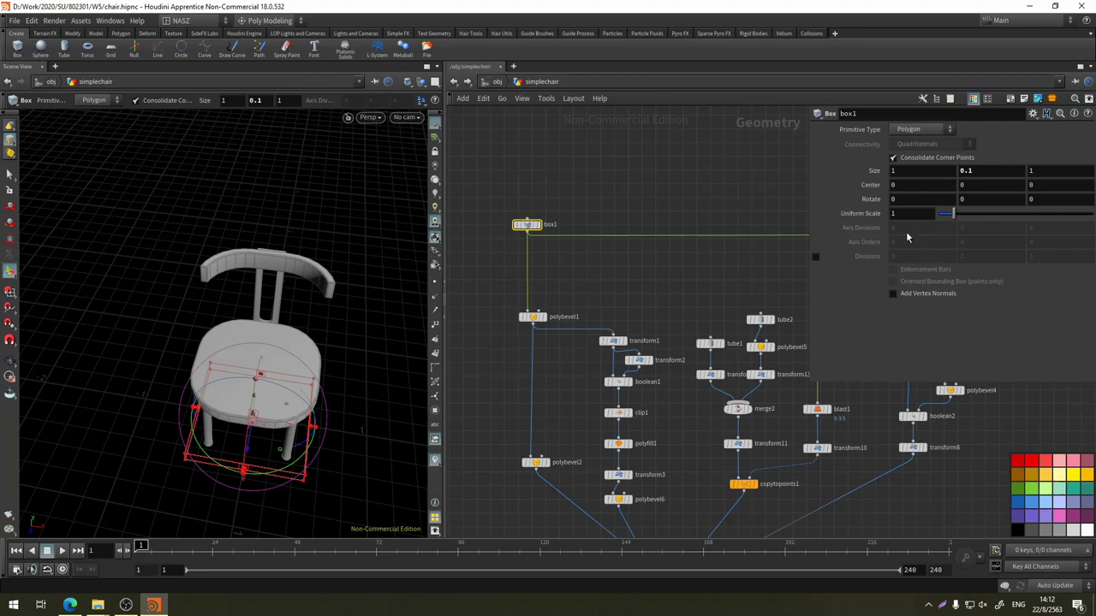
mouse_move(656, 272)
middle_mouse_down()
mouse_move(632, 152)
mouse_move(634, 323)
middle_mouse_up()
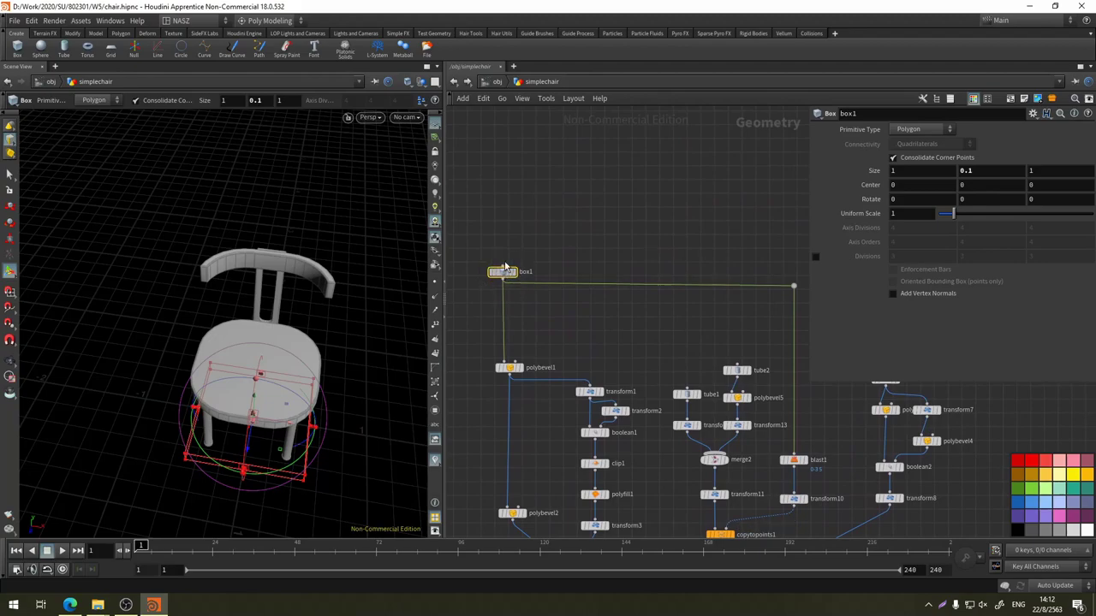
left_click_drag(505, 268, 506, 245)
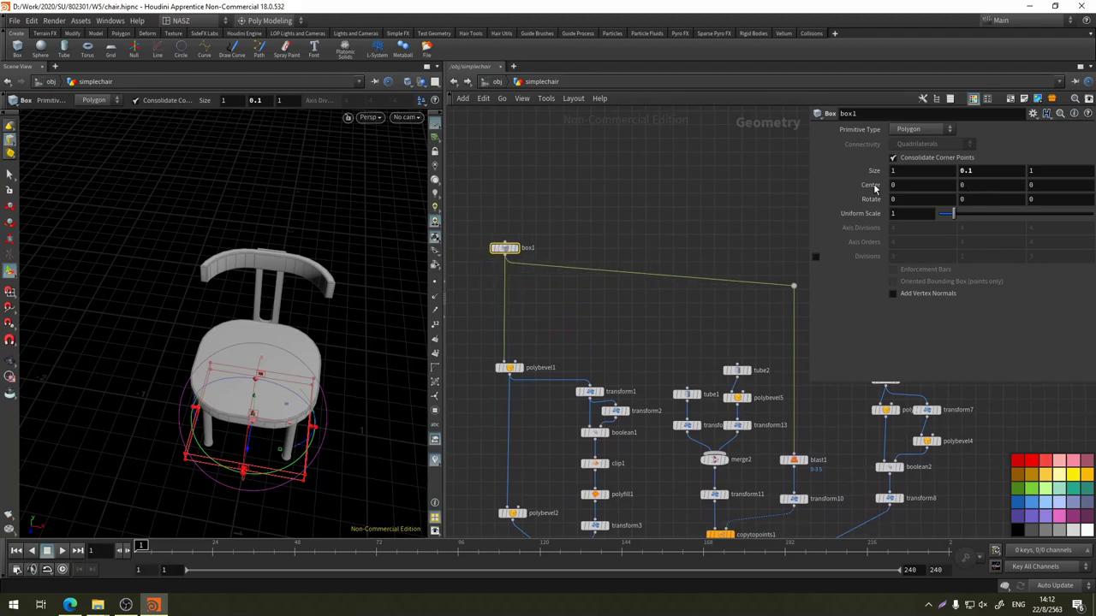
mouse_move(505, 248)
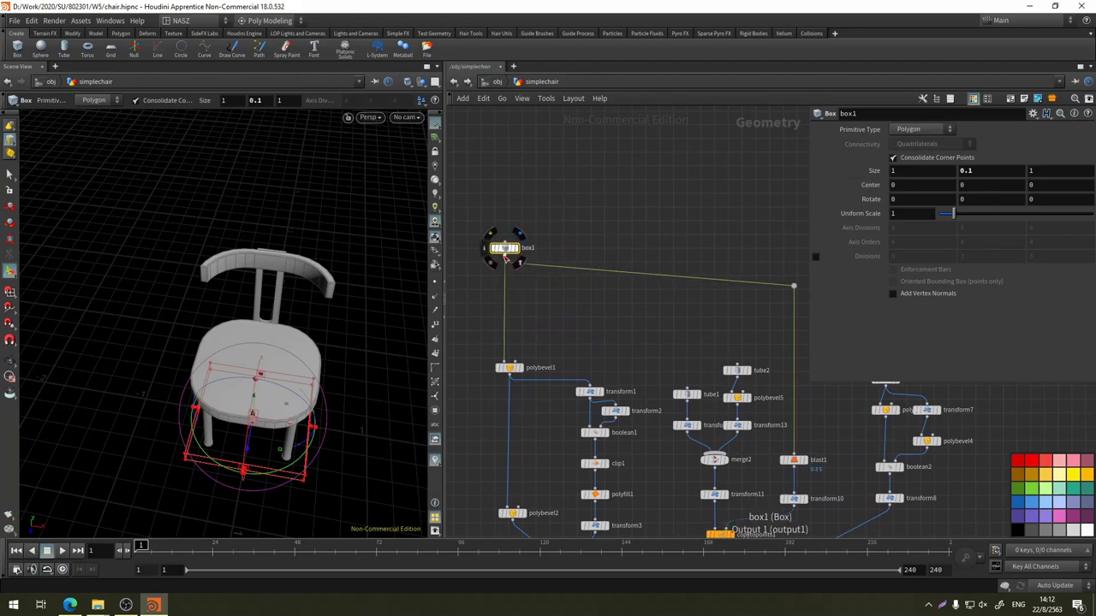
key("Tab")
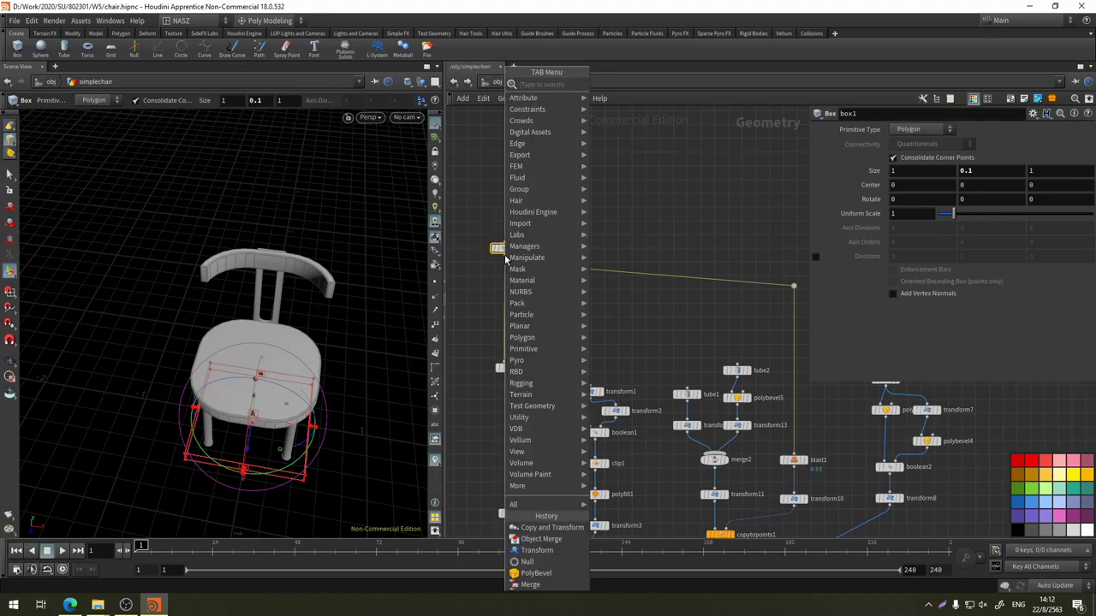
left_click(530, 550)
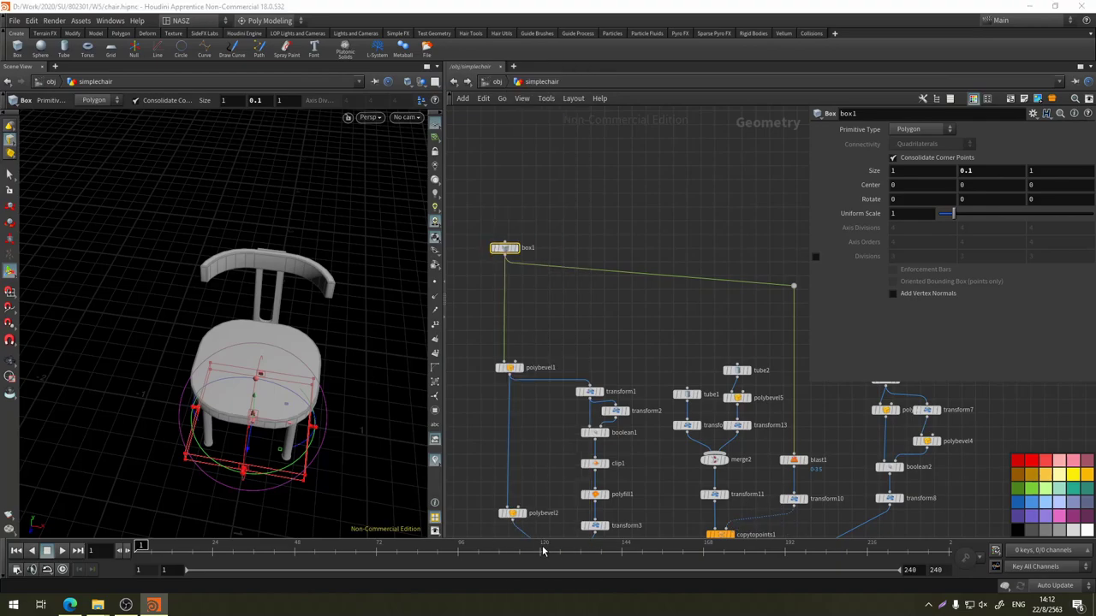
left_click(505, 288)
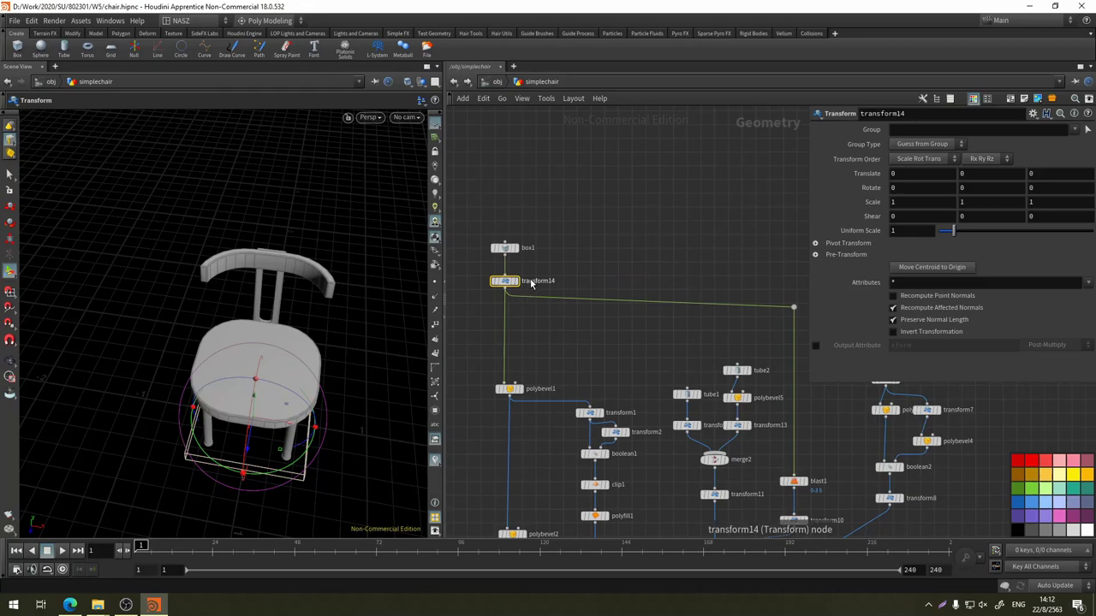
Rename the new transform node to Pad_Size
double_click(532, 281)
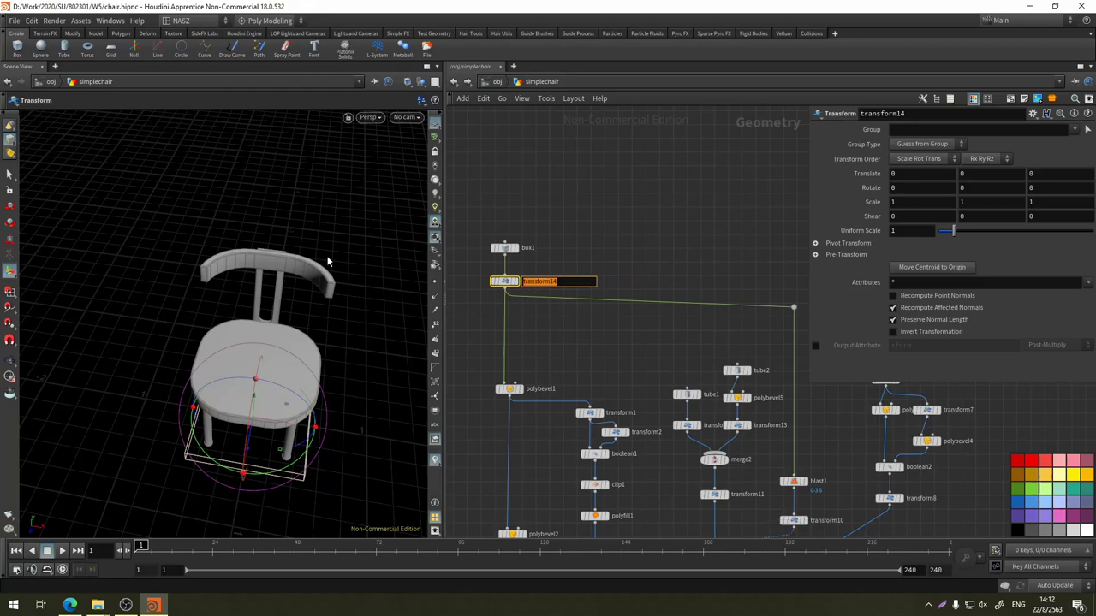
type("Pad_S")
type("Pad")
type("_")
key("Return")
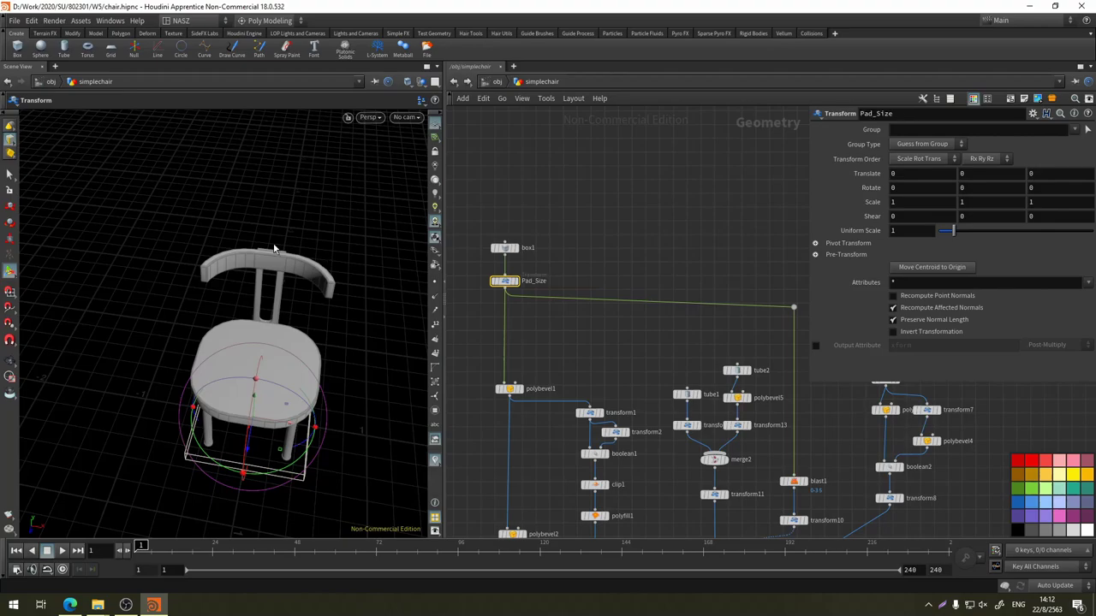
scroll(533, 313, "up", 2)
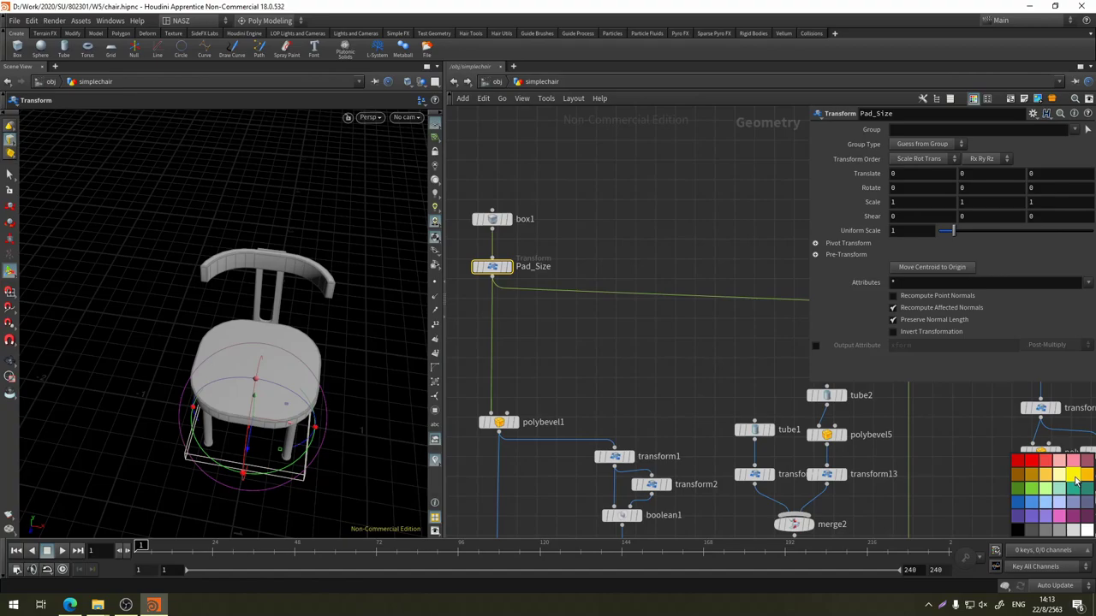
Colour the Pad_Size node yellow from the node colour palette
left_click(518, 322)
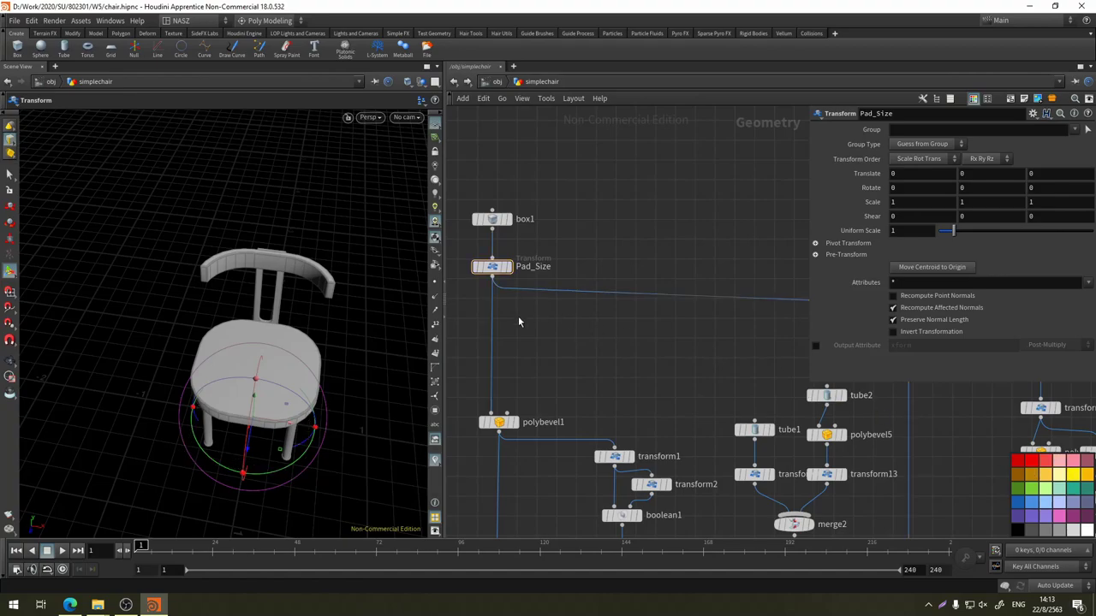
scroll(598, 297, "up", 3)
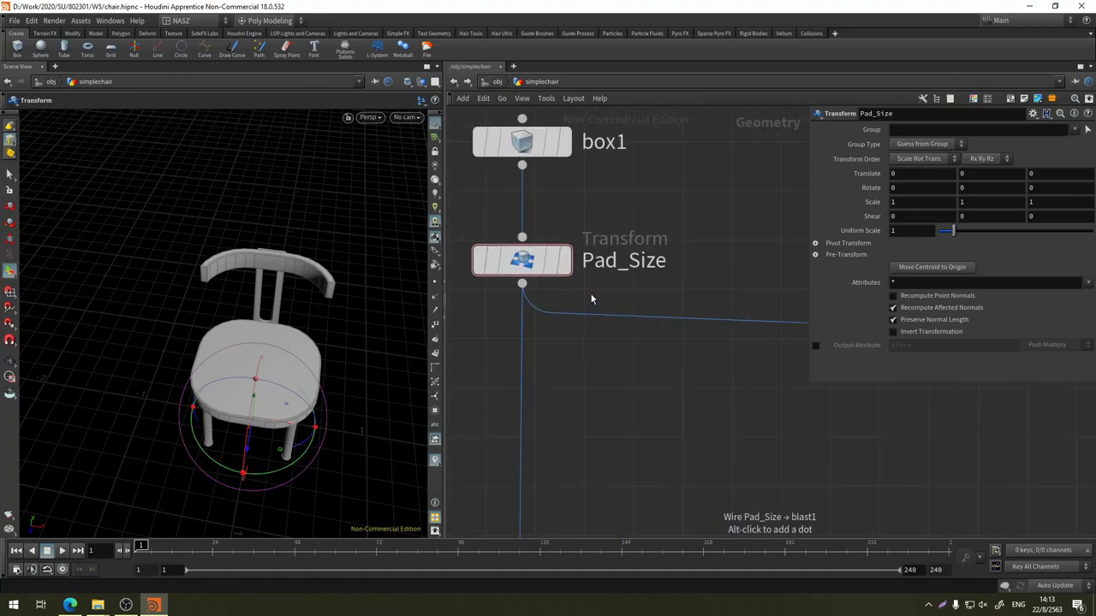
key("c")
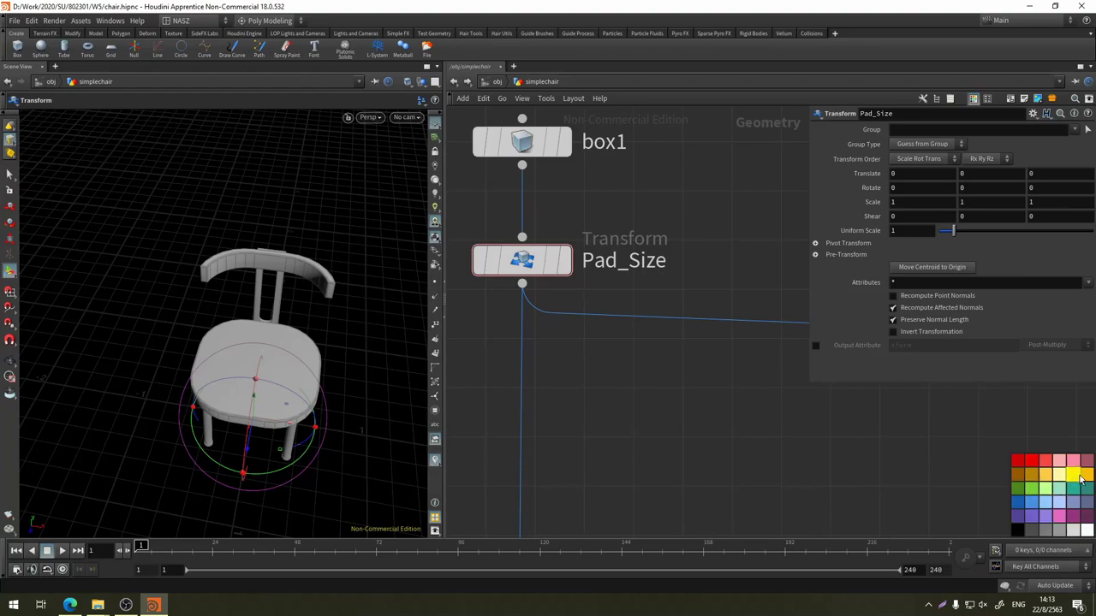
mouse_move(522, 260)
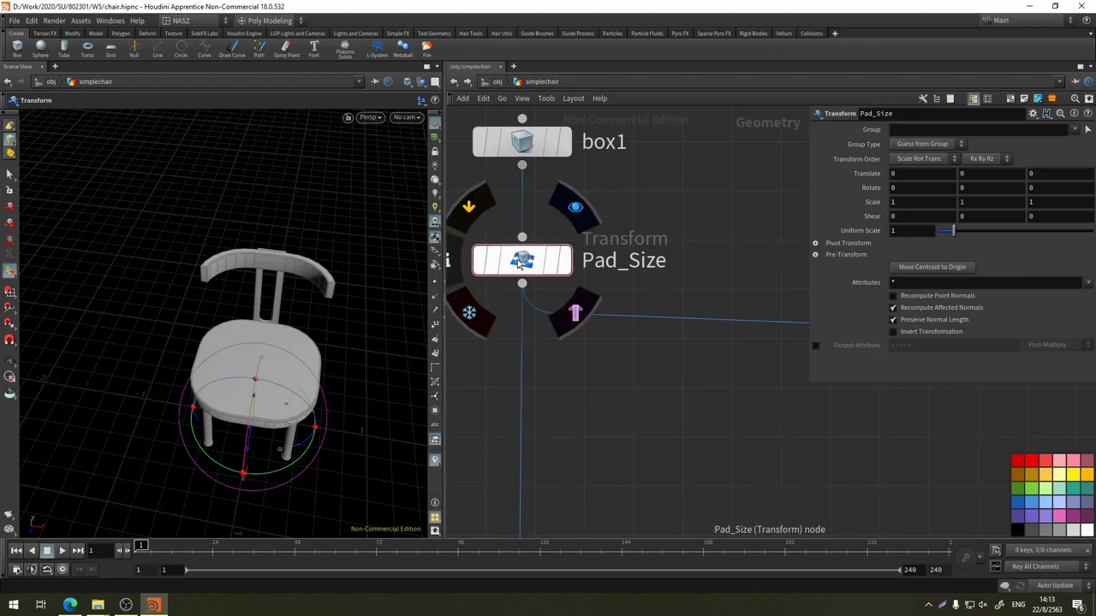
left_click(1085, 475)
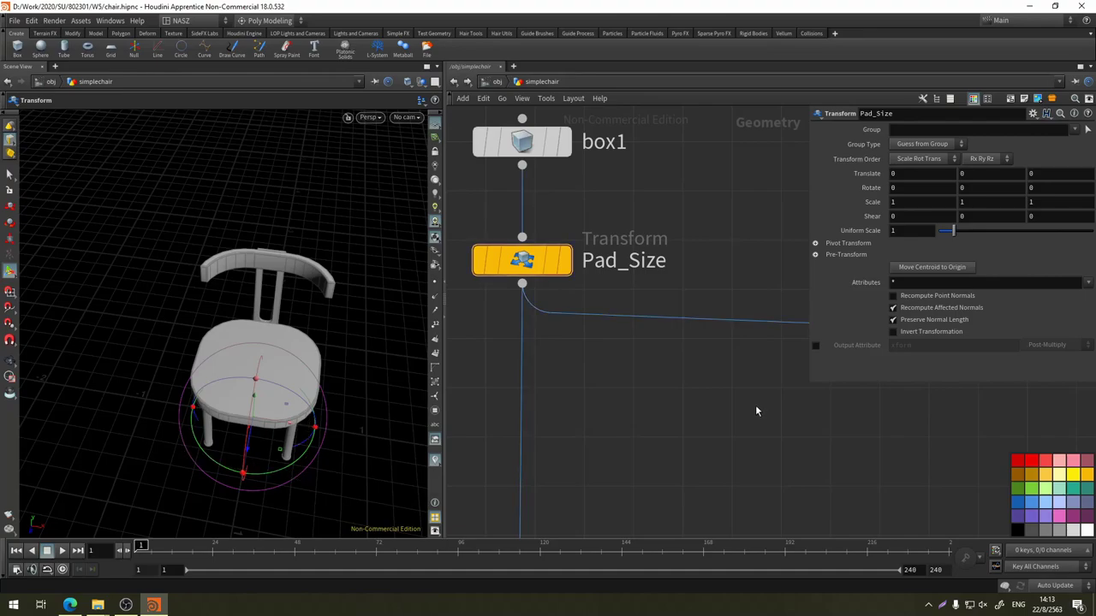
scroll(650, 402, "down", 5)
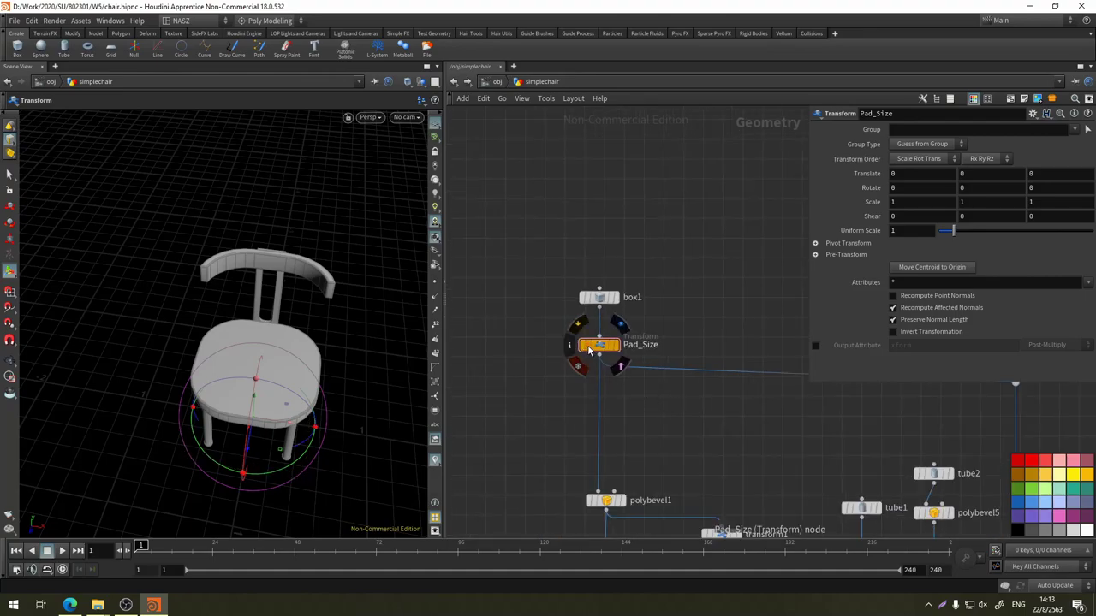
Orbit the chair from front, below and side, then frame Pad_Size in the network
mouse_move(691, 413)
middle_mouse_down()
mouse_move(664, 283)
mouse_move(618, 162)
middle_mouse_up()
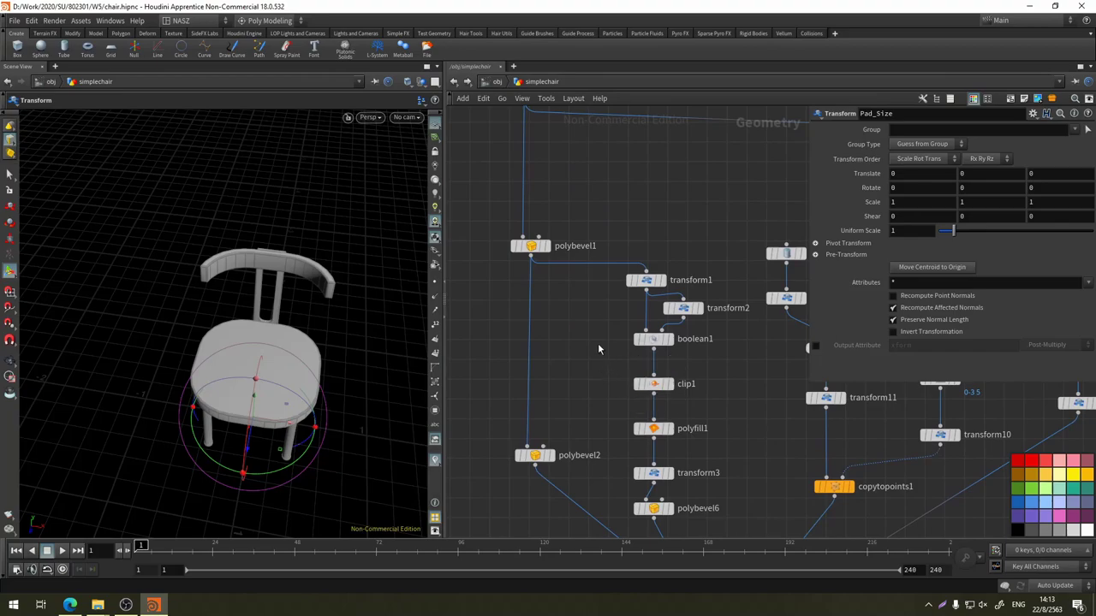
key("Escape")
left_click_drag(342, 367, 334, 328)
scroll(334, 328, "up", 5)
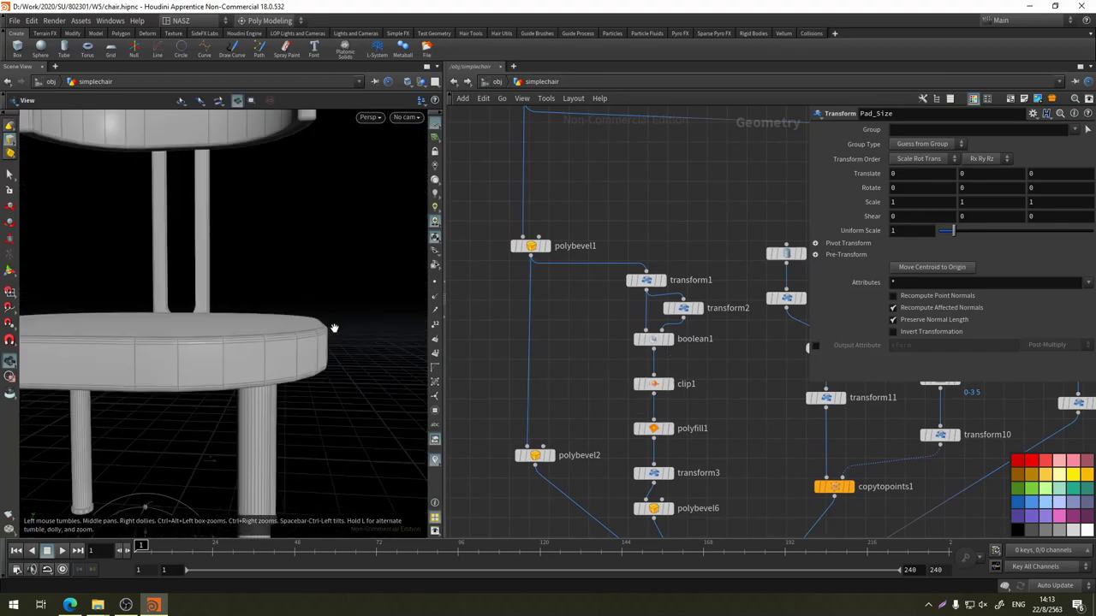
scroll(349, 283, "down", 5)
mouse_move(349, 282)
left_mouse_down()
mouse_move(454, 126)
mouse_move(435, 190)
left_mouse_up()
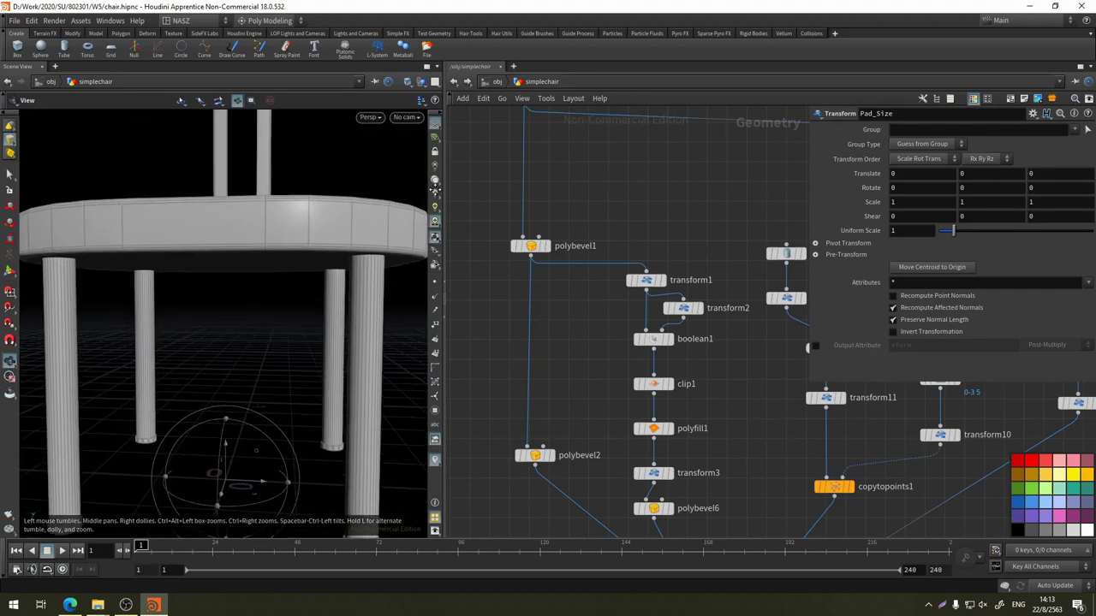
mouse_move(434, 190)
left_mouse_down()
mouse_move(274, 244)
mouse_move(375, 152)
left_mouse_up()
key("t")
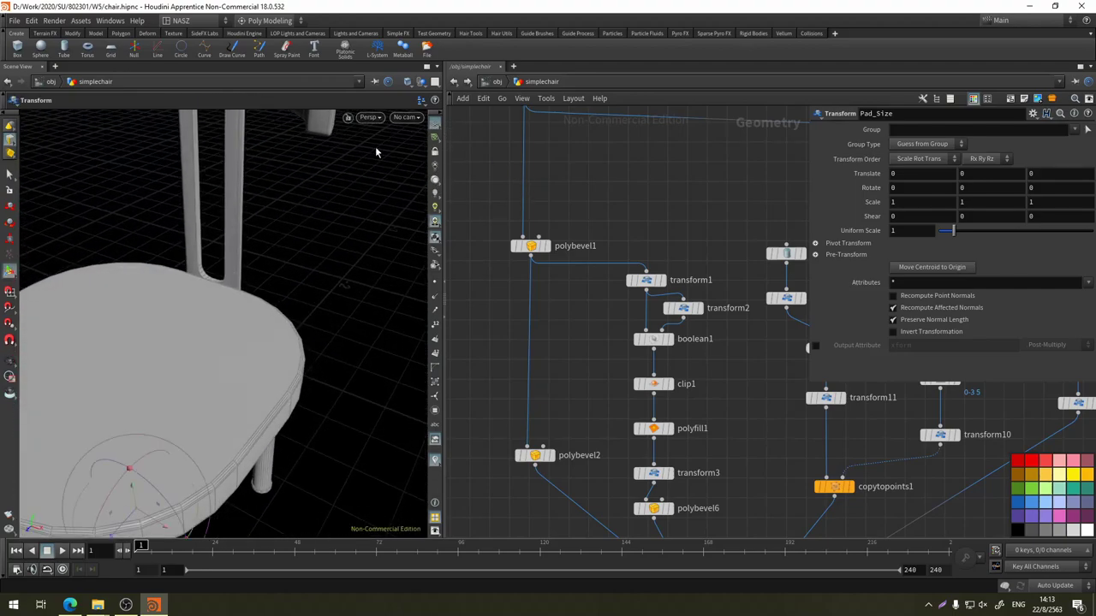
key("Escape")
mouse_move(259, 350)
left_mouse_down()
mouse_move(403, 254)
mouse_move(299, 252)
mouse_move(238, 232)
mouse_move(385, 248)
left_mouse_up()
key("t")
key("f")
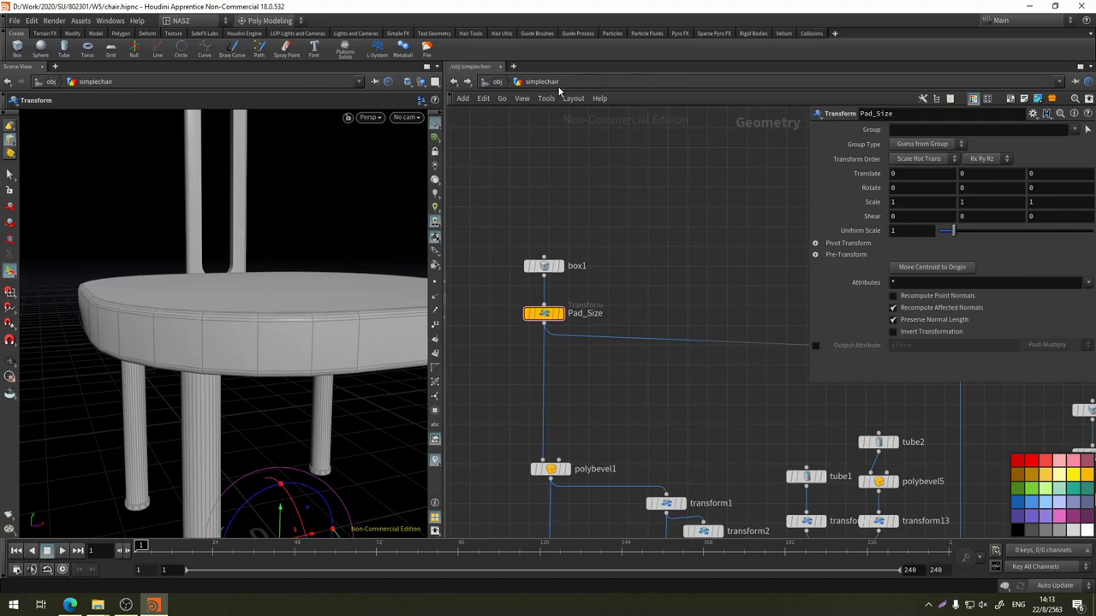
mouse_move(606, 217)
middle_mouse_down()
mouse_move(642, 215)
mouse_move(643, 183)
middle_mouse_up()
middle_click_drag(727, 199, 640, 166)
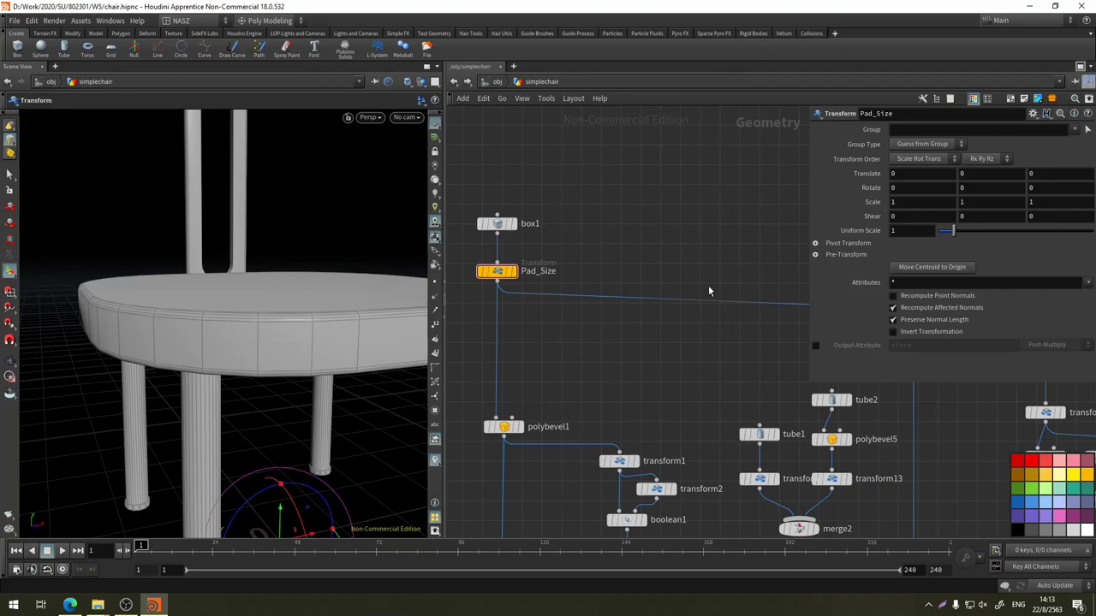
Split the network pane in two, float Pad_Size's parameters, and show /obj in one pane
left_click(1089, 67)
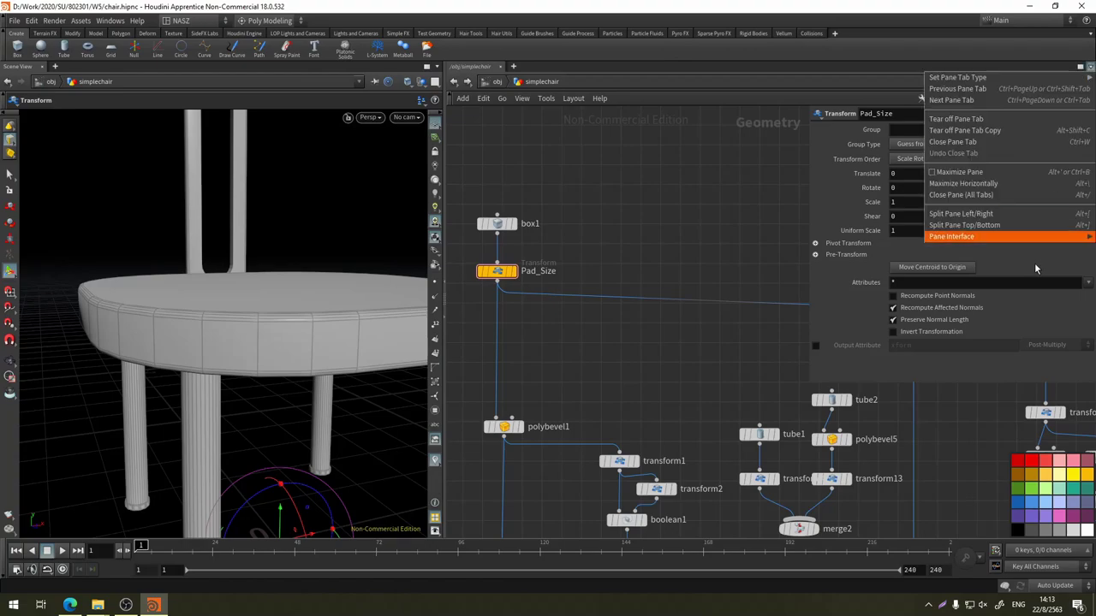
left_click(1021, 214)
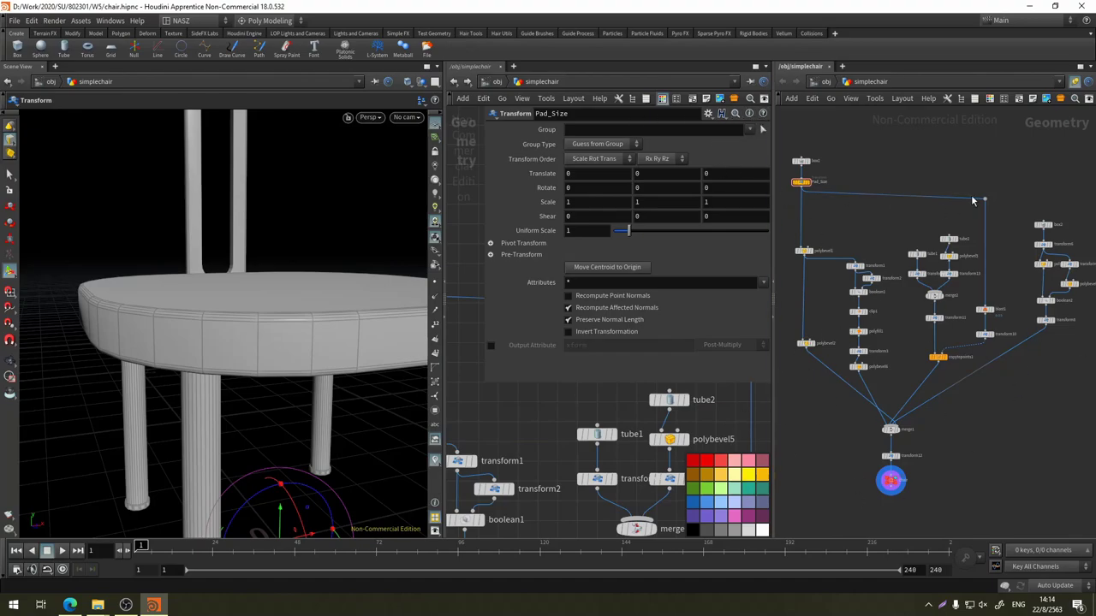
key("p")
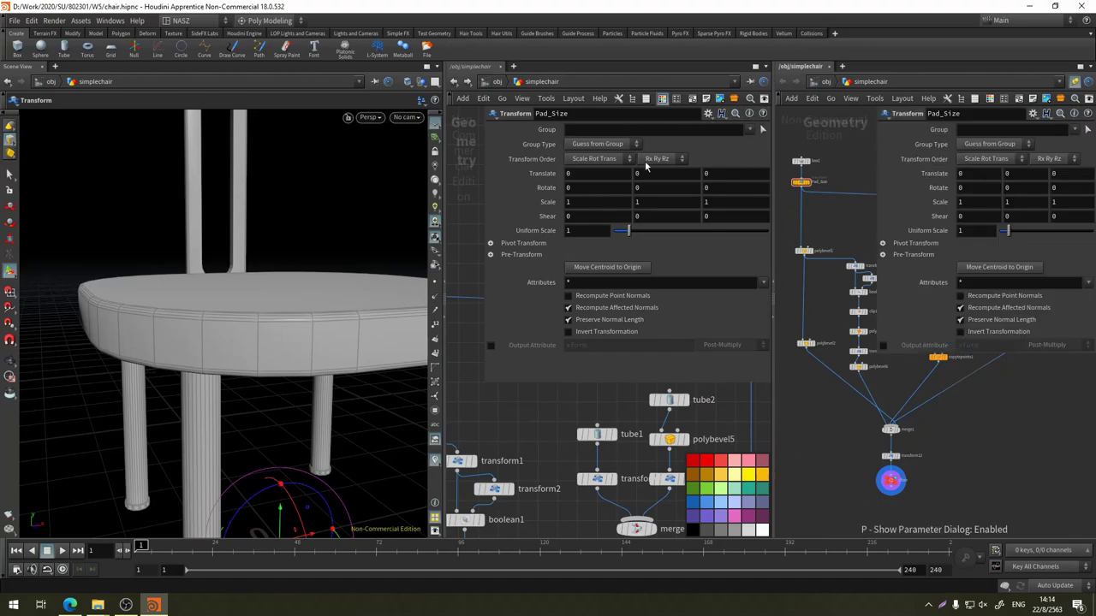
left_click(498, 83)
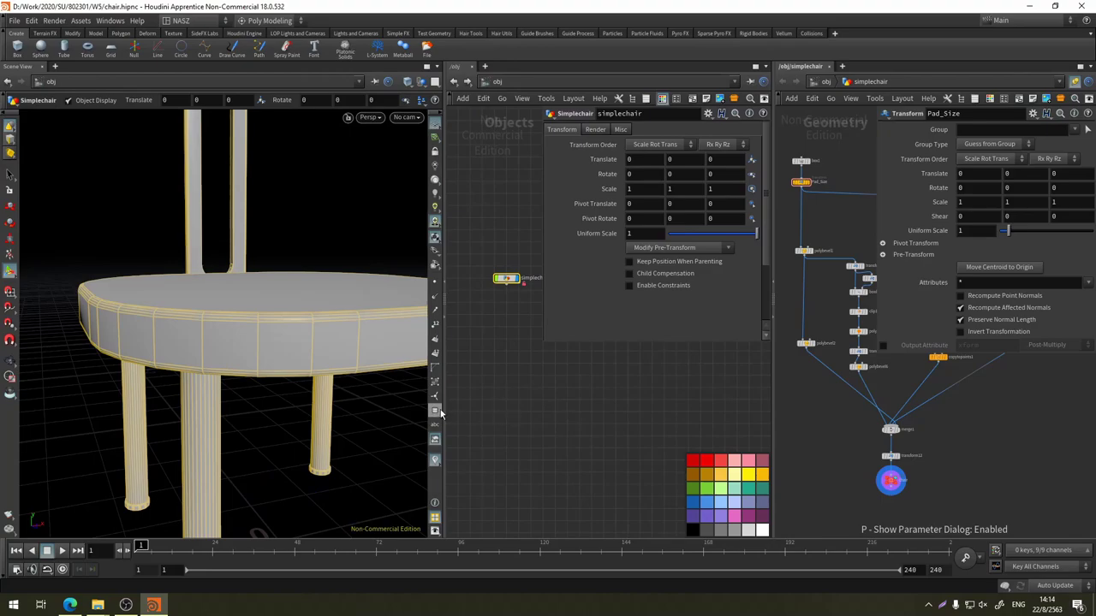
left_click_drag(445, 411, 300, 411)
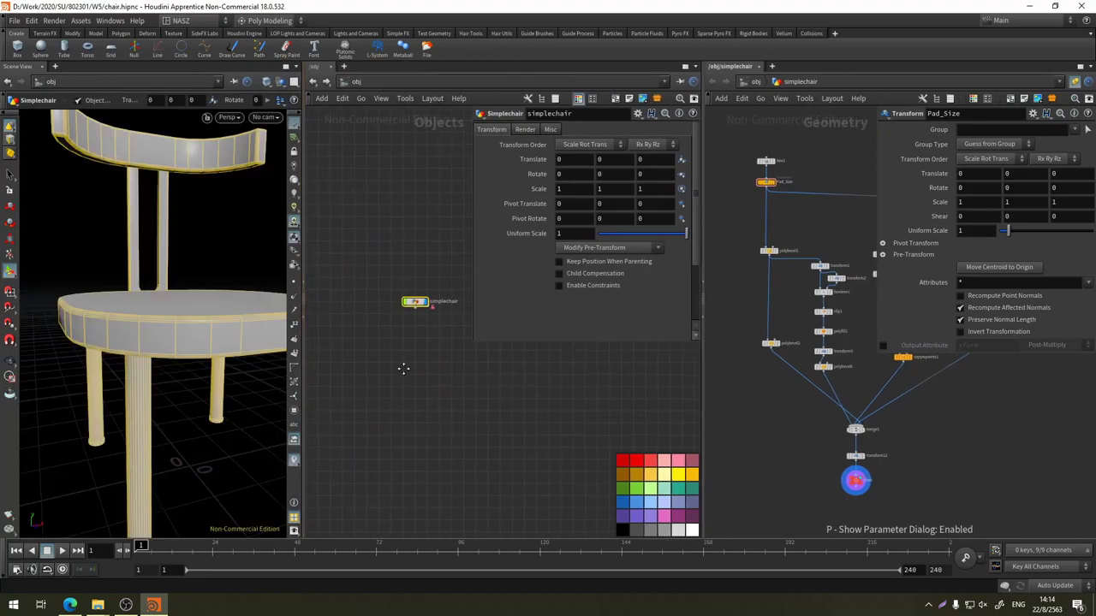
scroll(401, 353, "up", 3)
middle_click_drag(400, 354, 332, 350)
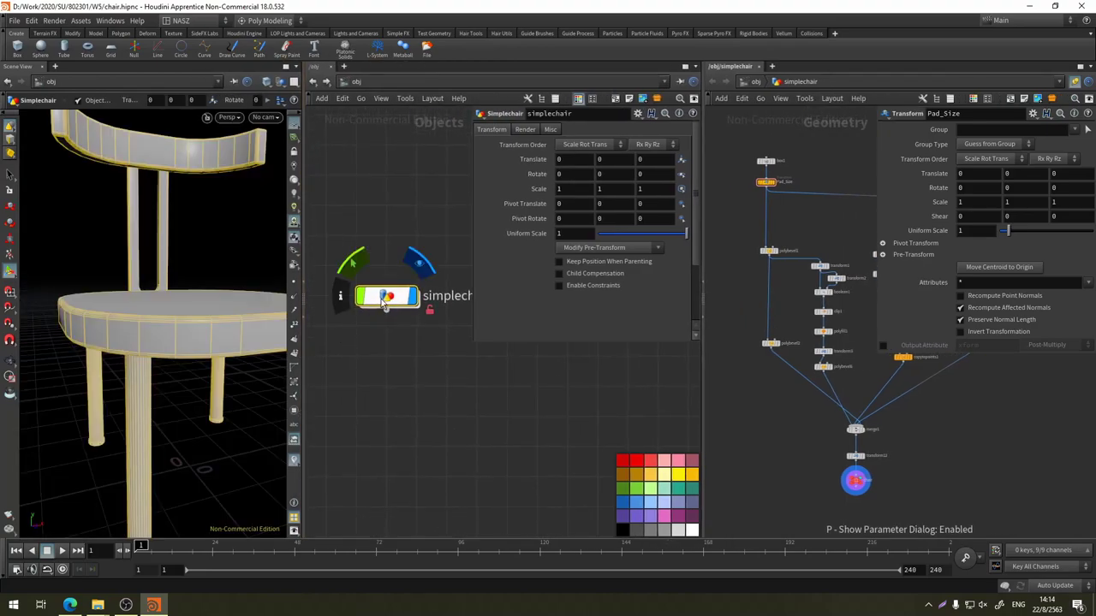
mouse_move(387, 298)
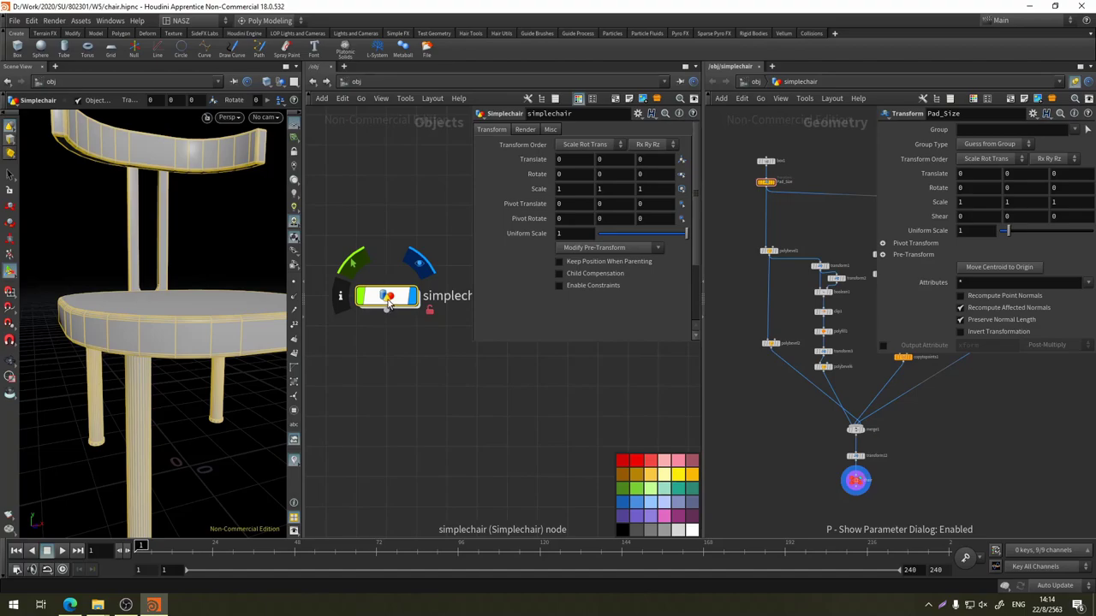
Open the Simplechair asset's Type Properties window
right_click(392, 301)
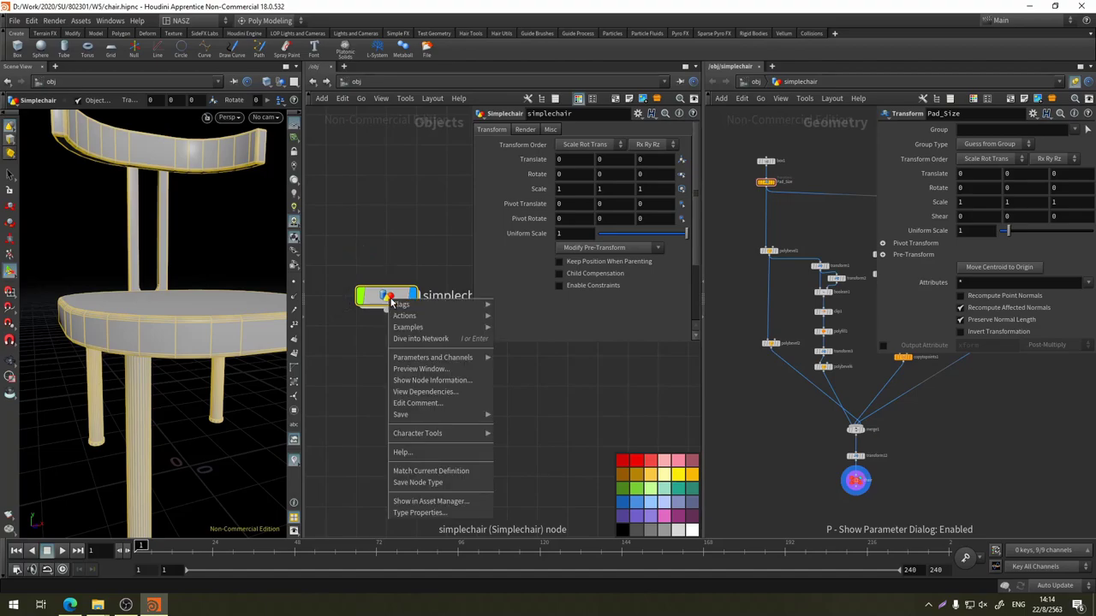
left_click(460, 513)
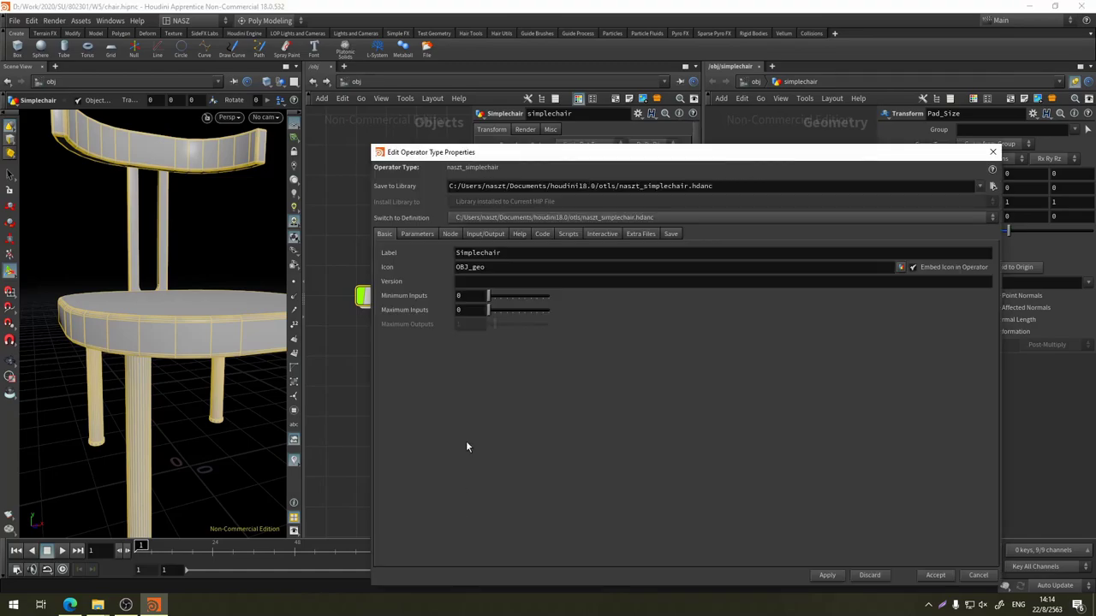
left_click(411, 233)
left_click(385, 234)
left_click_drag(441, 153, 464, 146)
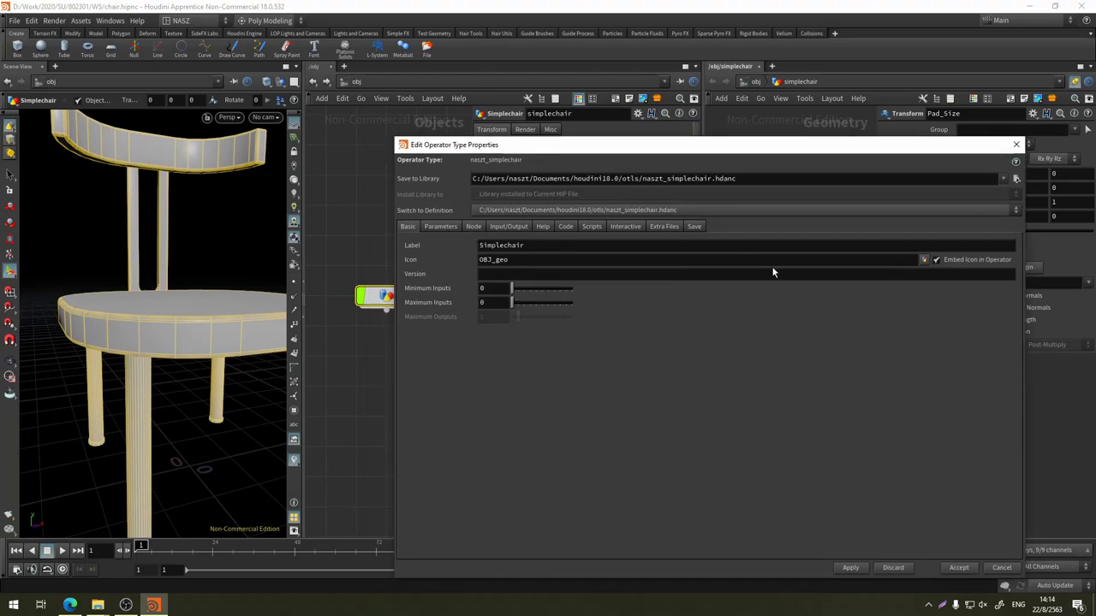
Inspect the asset's icon chooser and close it unchanged
left_click(923, 260)
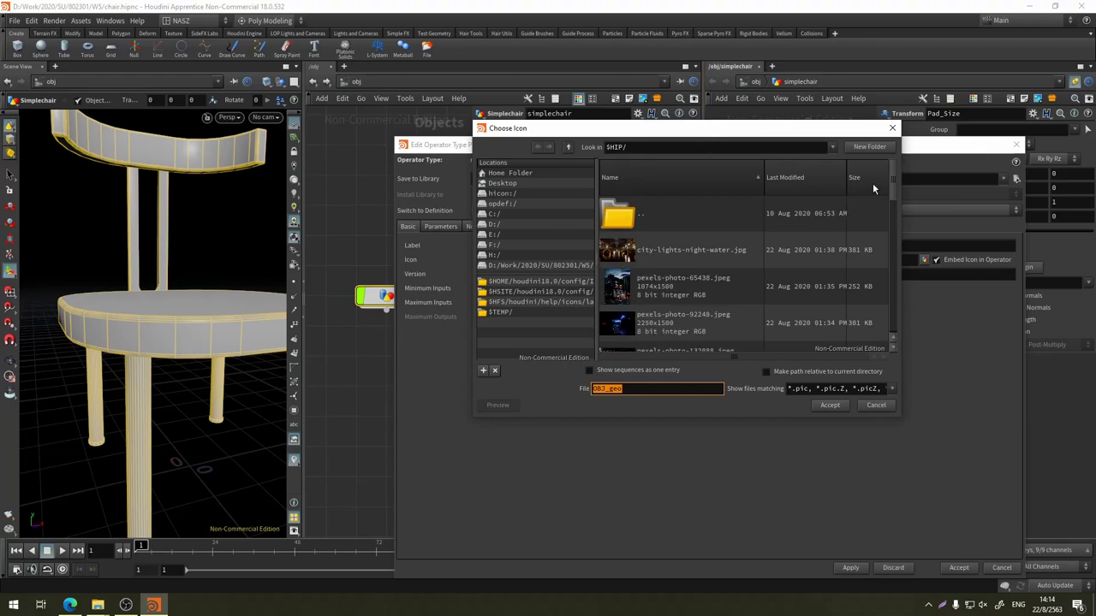
left_click_drag(892, 177, 875, 202)
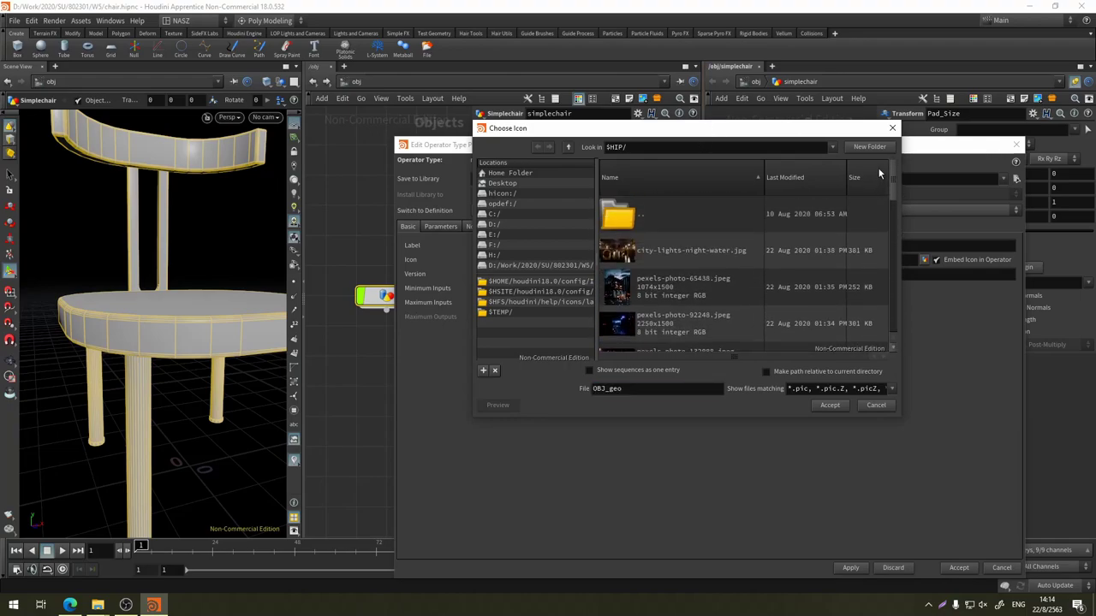
left_click(875, 408)
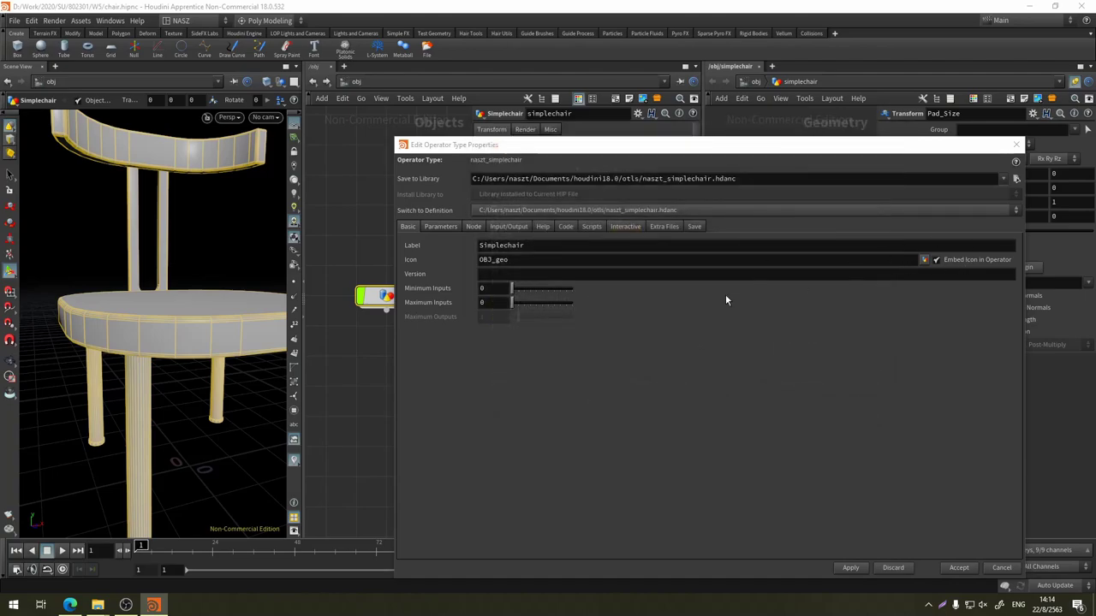
Return to the Parameters tab and show object level in the right network pane
left_click(438, 226)
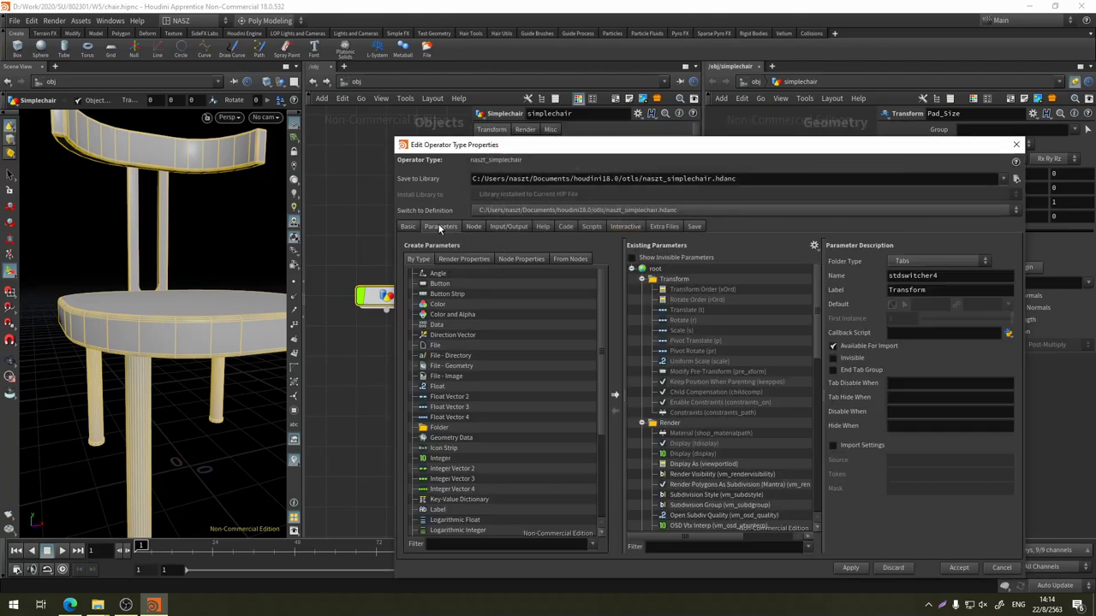
left_click_drag(505, 152, 543, 125)
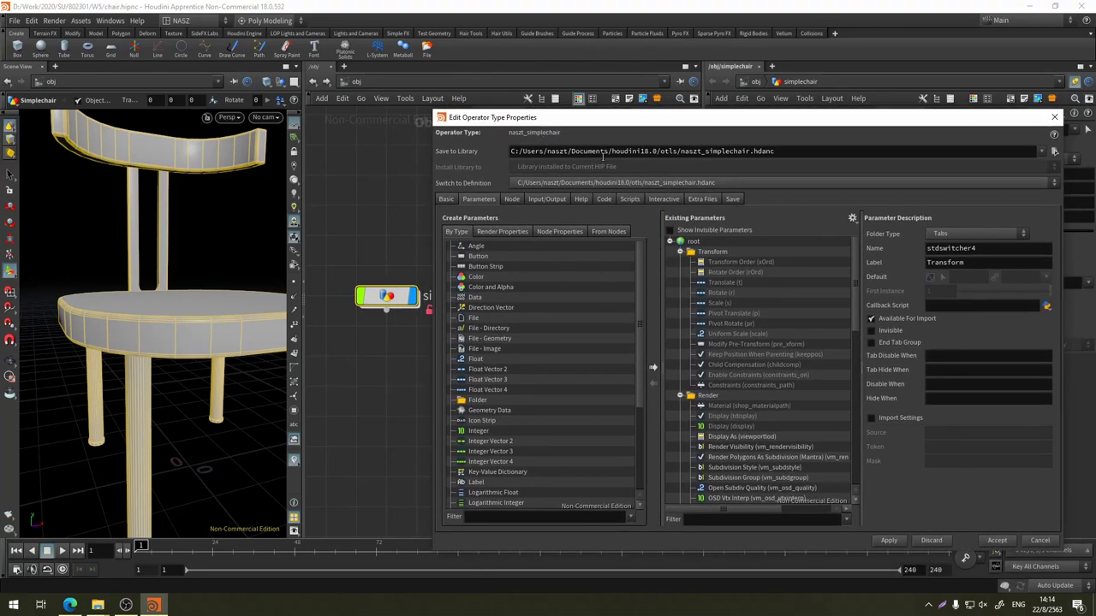
left_click_drag(622, 118, 337, 133)
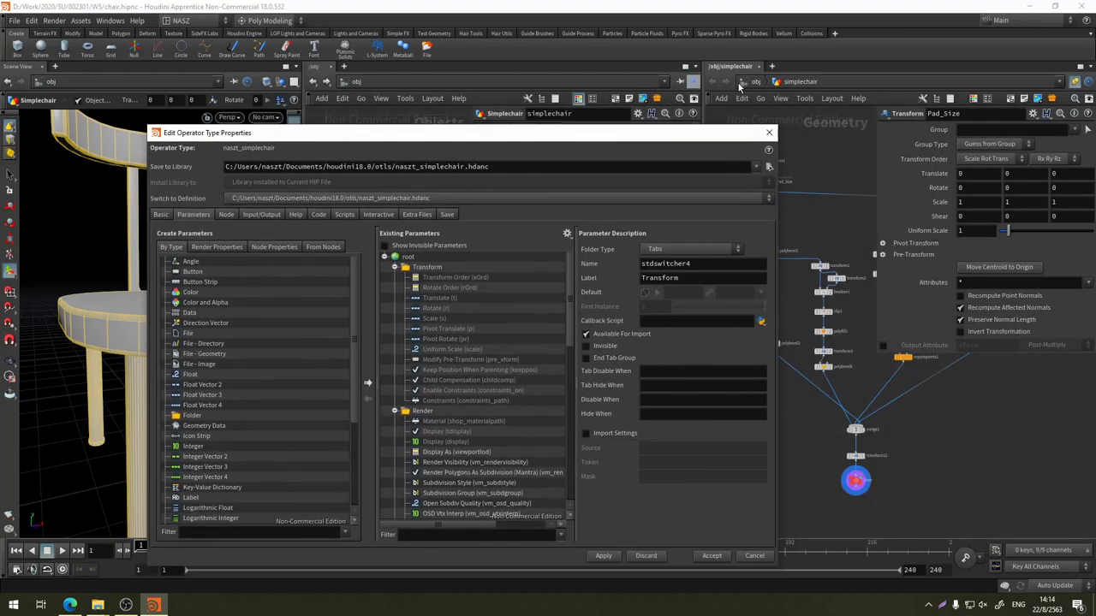
left_click(741, 83)
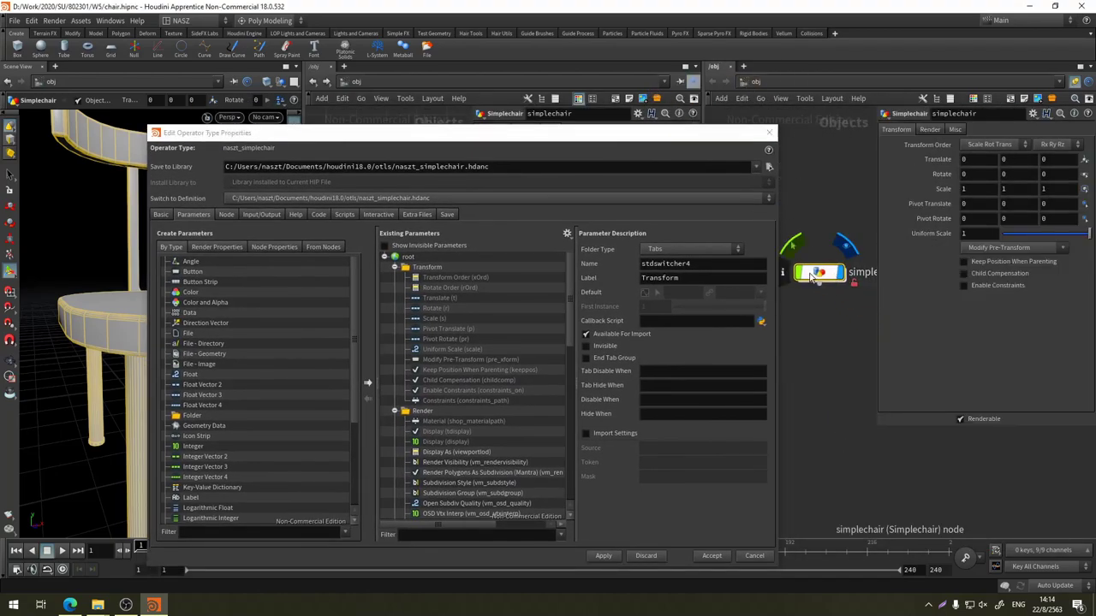
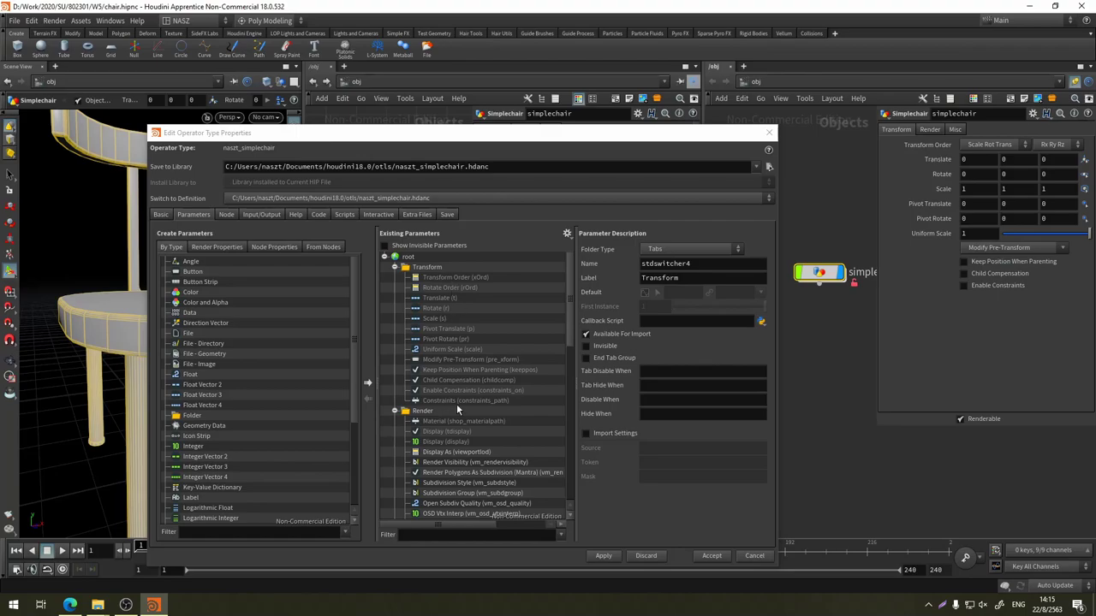
Collapse the Transform, Render and remaining folders in Existing Parameters and view the node's Misc tab
left_click(393, 267)
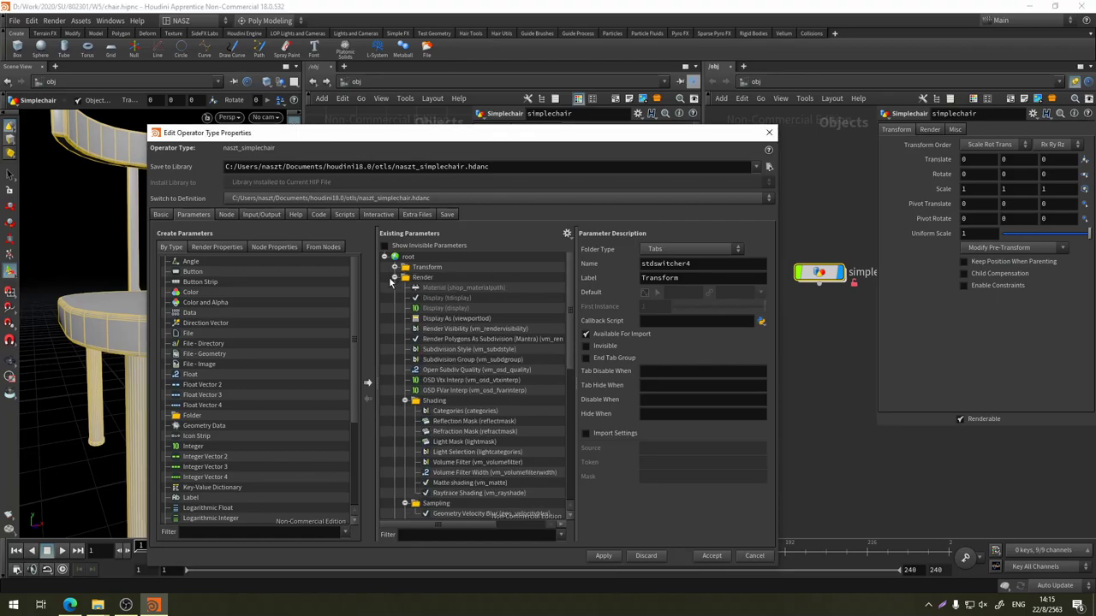
left_click(394, 278)
left_click(393, 288)
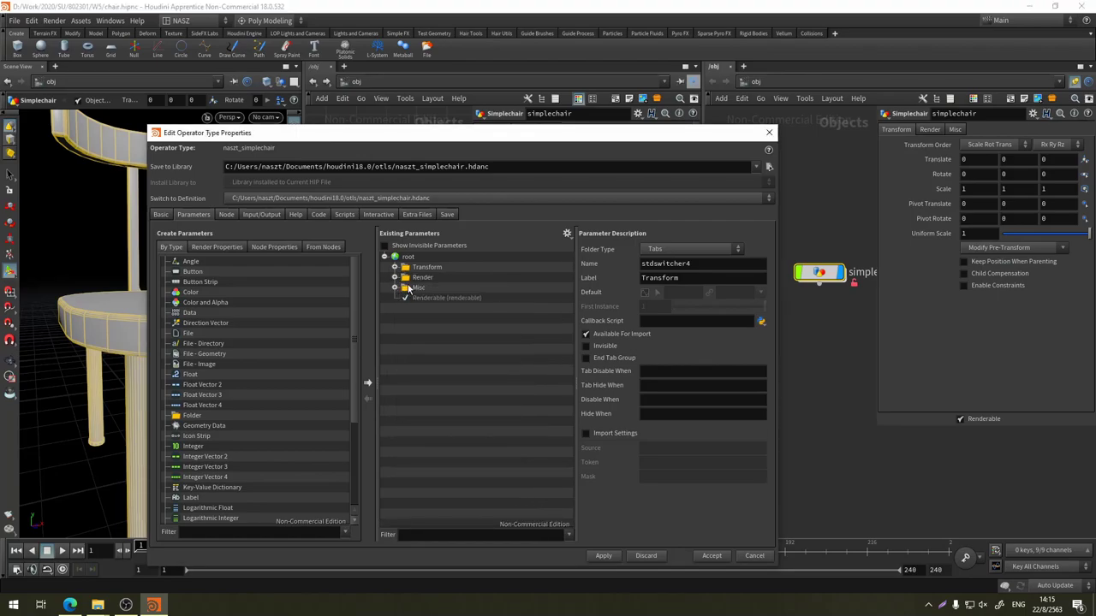
left_click(954, 129)
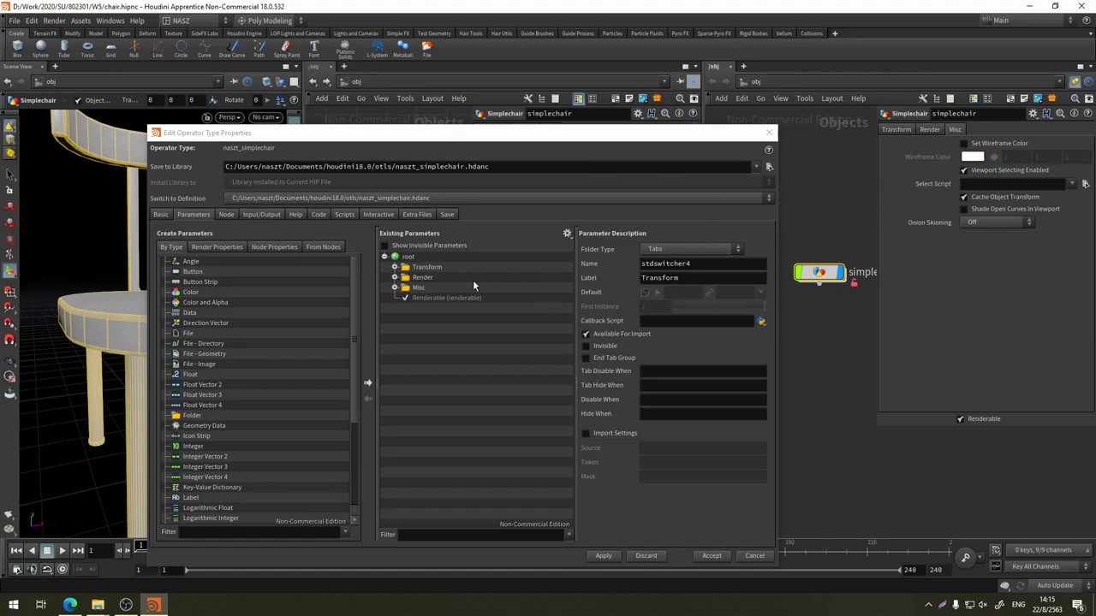
Make the Misc folder Invisible and apply it to the Simplechair asset
left_click(418, 288)
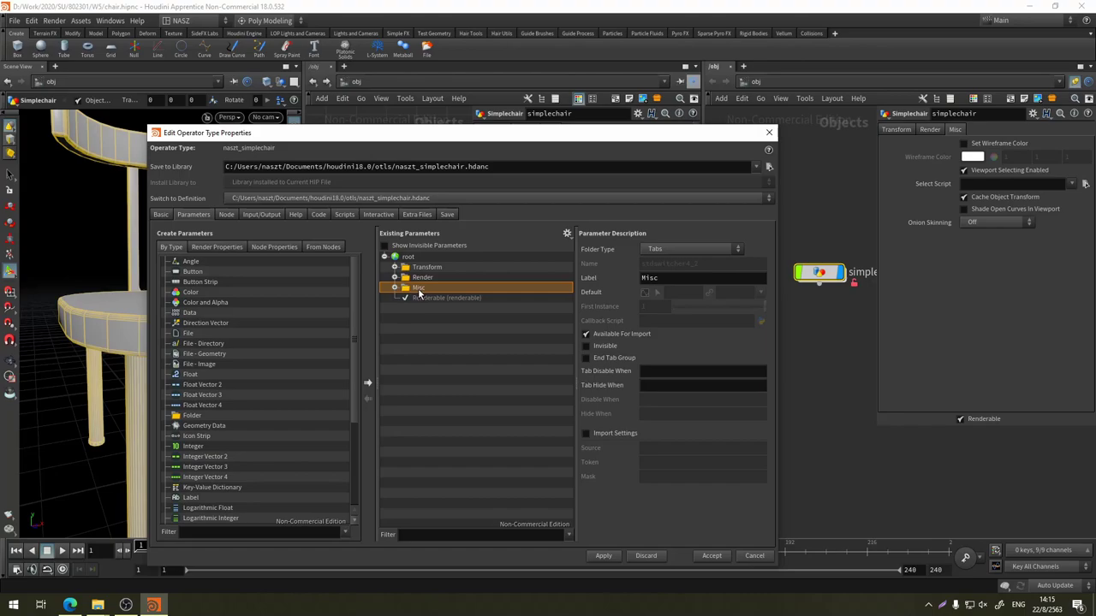
right_click(419, 294)
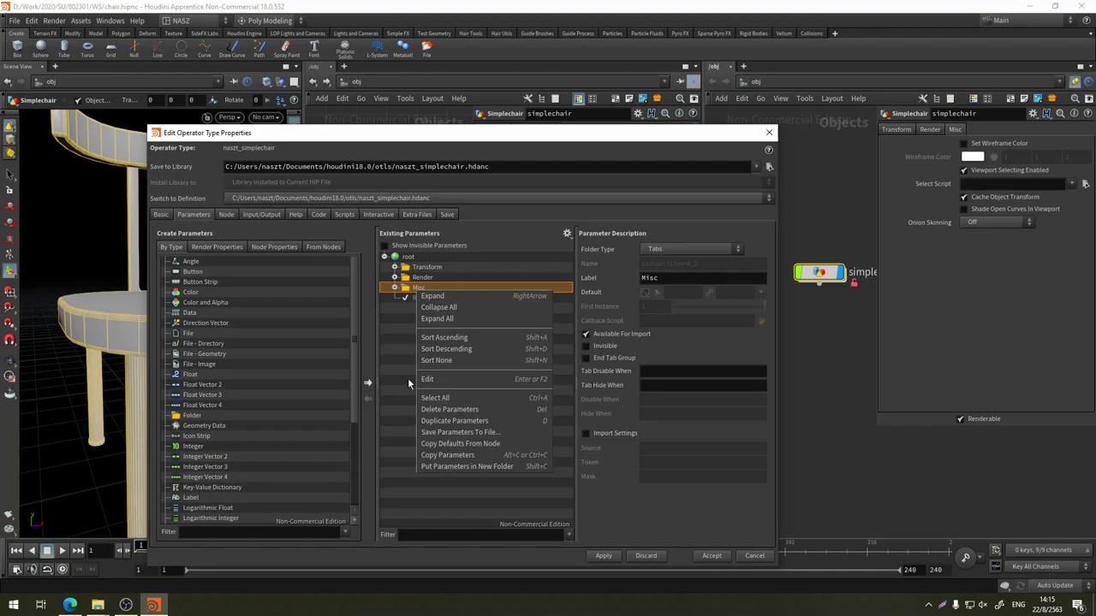
key("Escape")
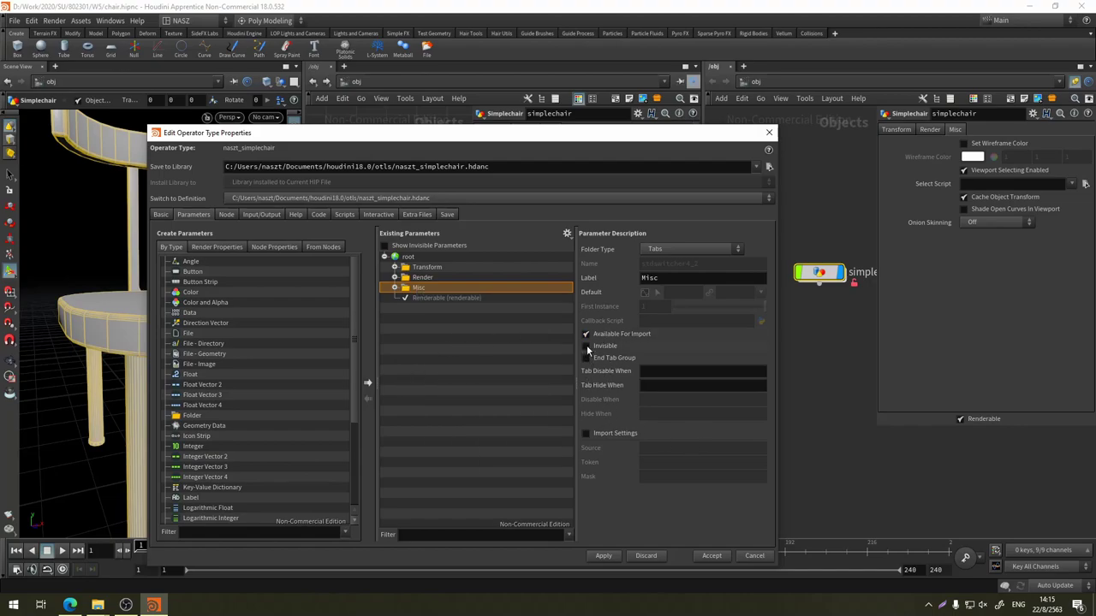
left_click(586, 345)
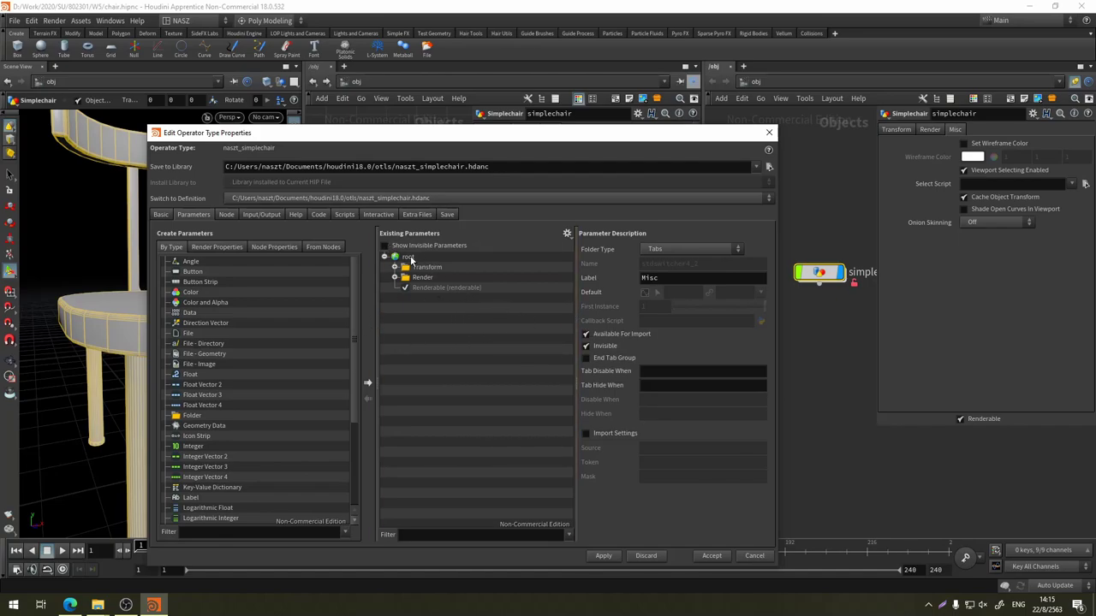
left_click(384, 248)
left_click(384, 248)
left_click(604, 557)
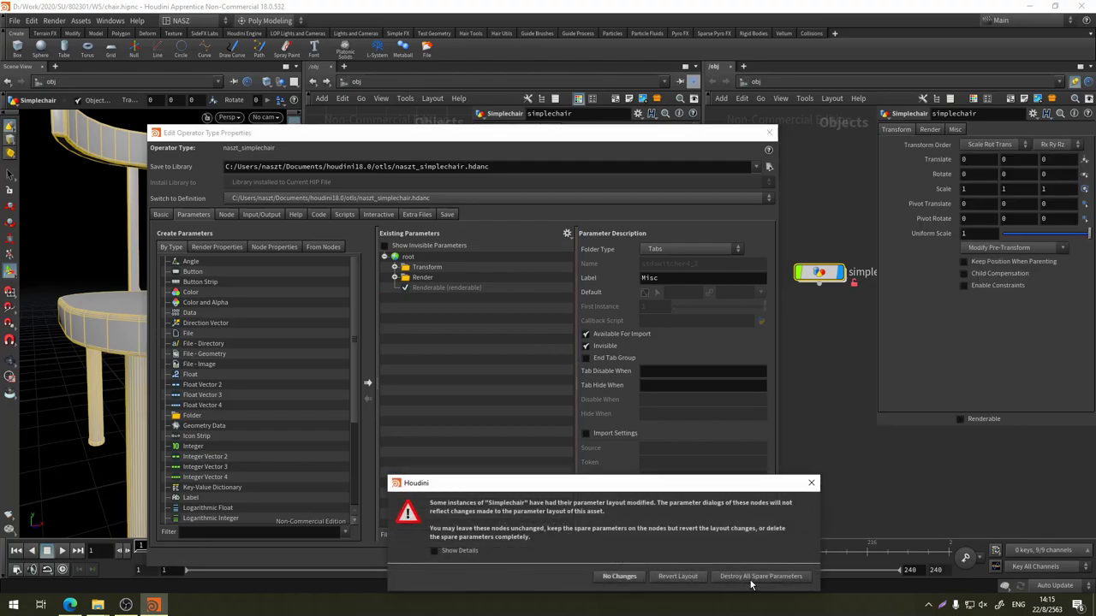
Reapply the hidden Misc folder with Destroy All Spare Parameters, then show invisible parameters and select Misc
left_click(619, 578)
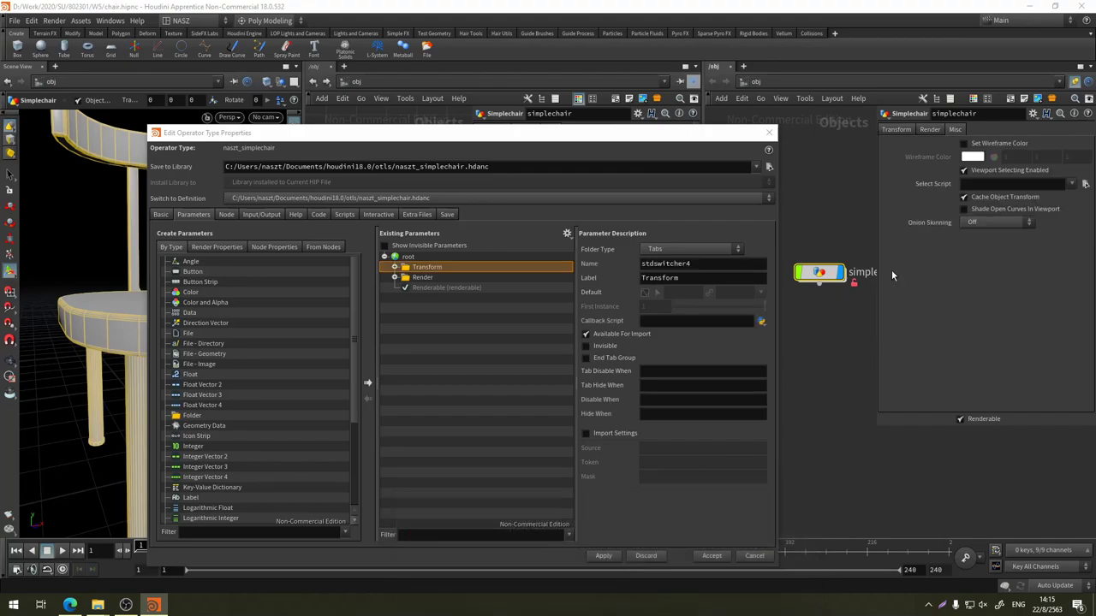
left_click(603, 556)
left_click(465, 287)
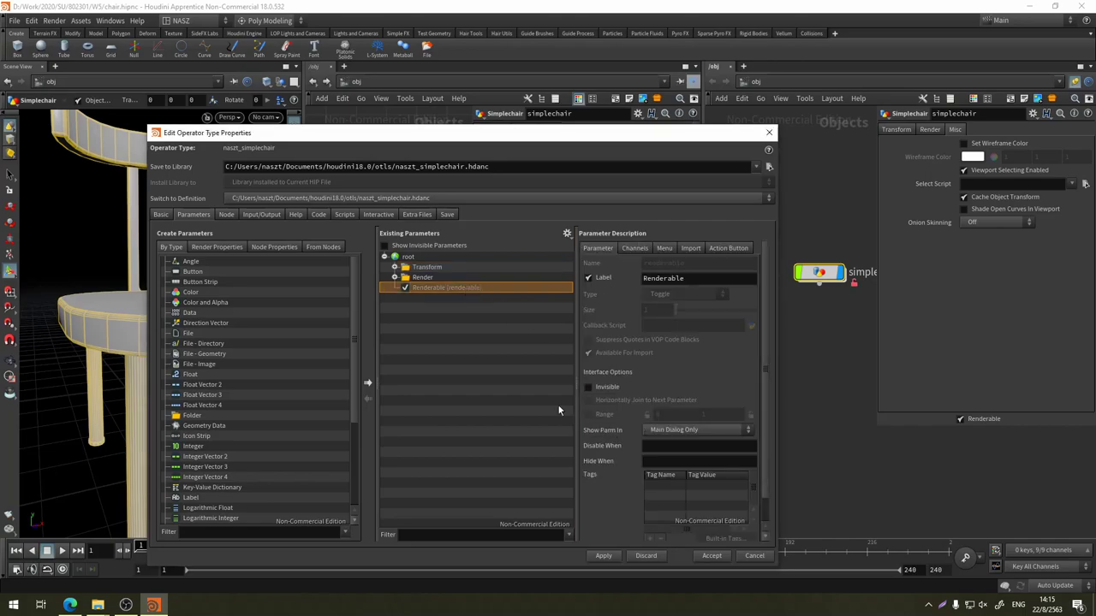
left_click(613, 559)
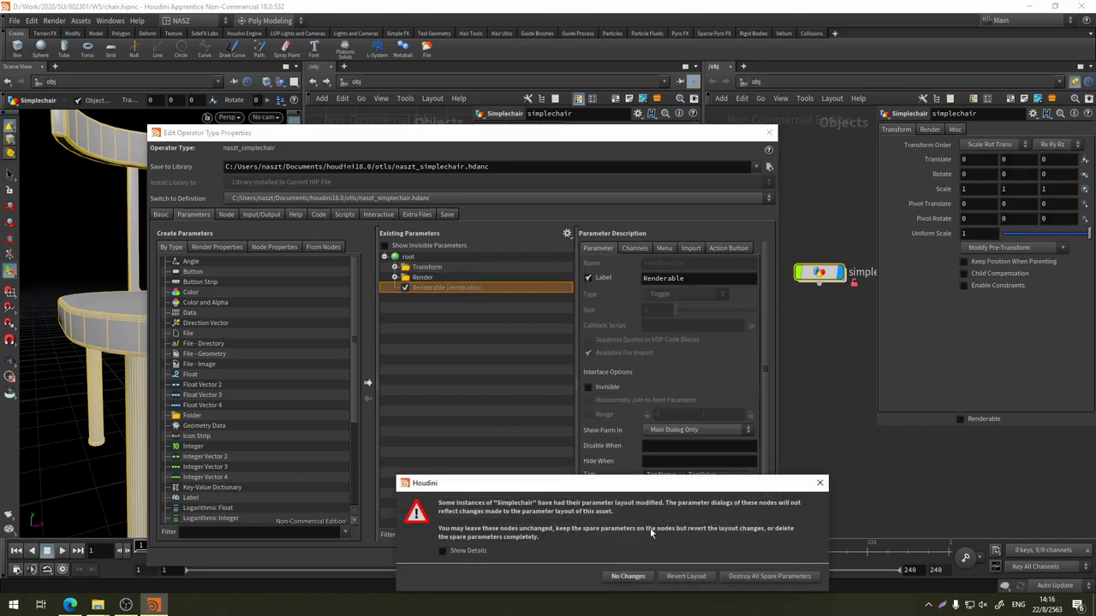
left_click(706, 578)
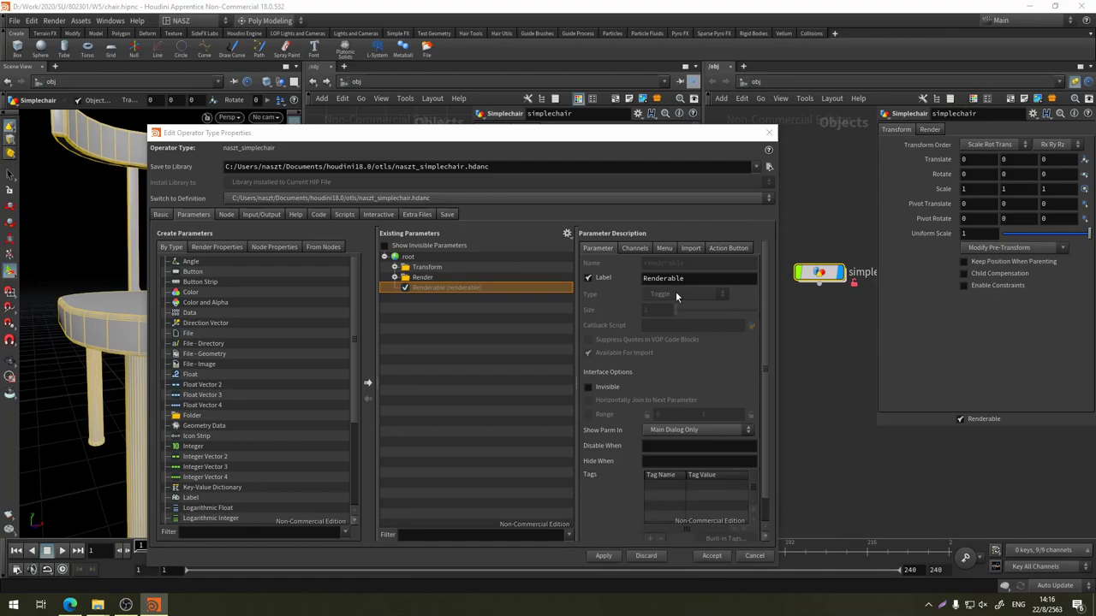
left_click(383, 246)
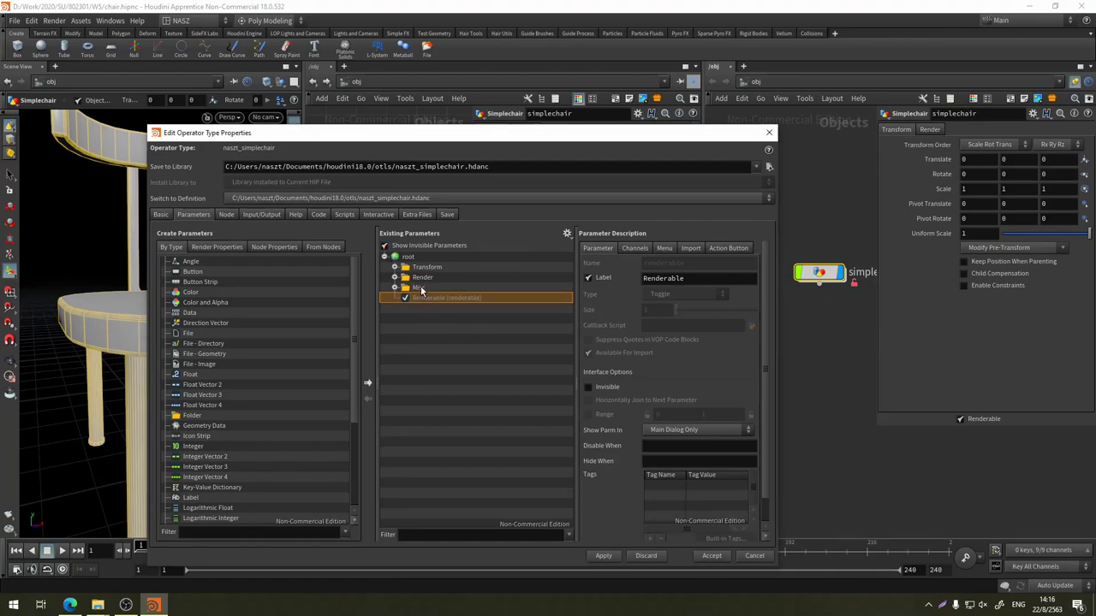
left_click(420, 288)
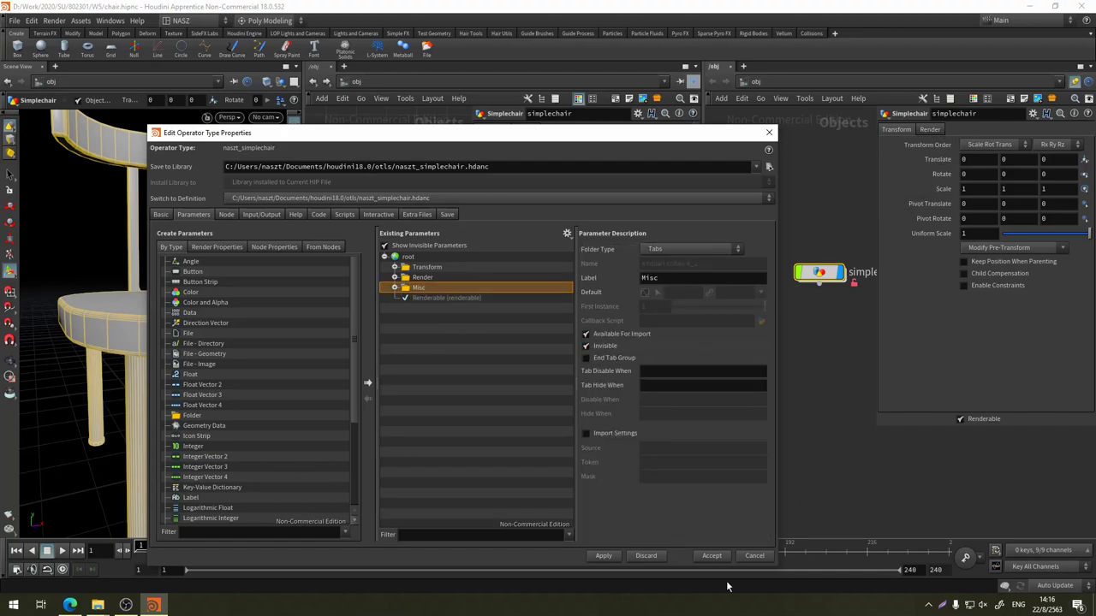
Check the node's Render and Transform tabs, then expand the Transform folder in Existing Parameters
left_click(930, 129)
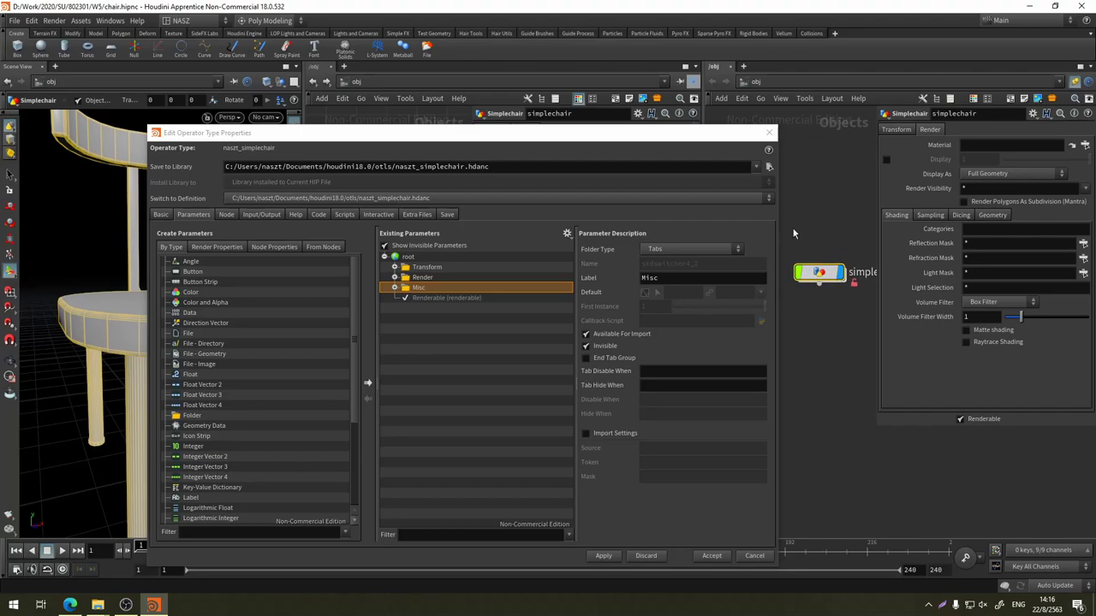
left_click(896, 130)
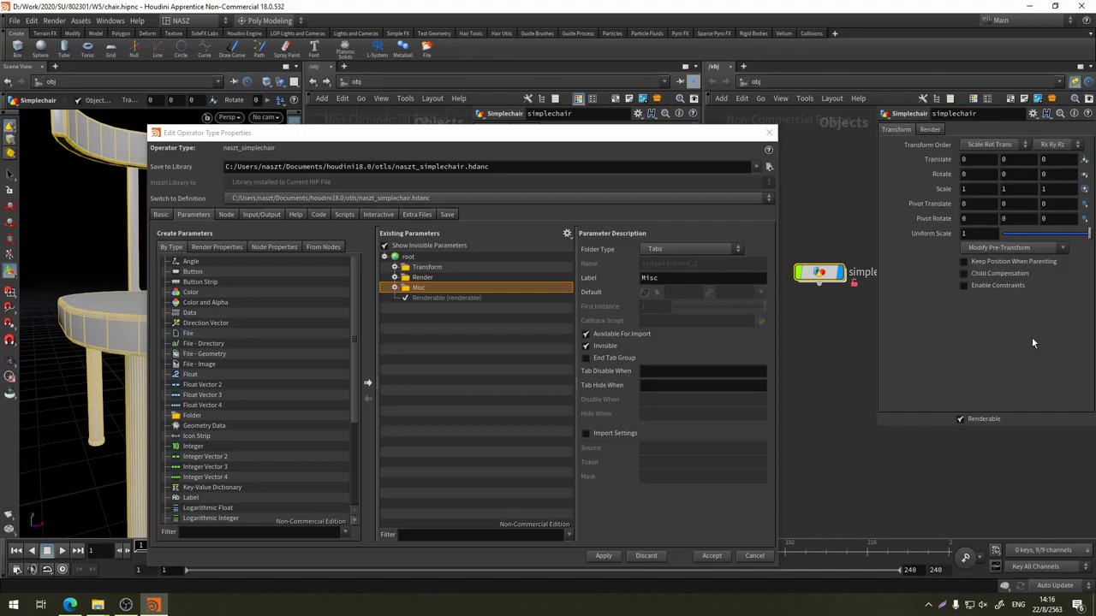
left_click(409, 258)
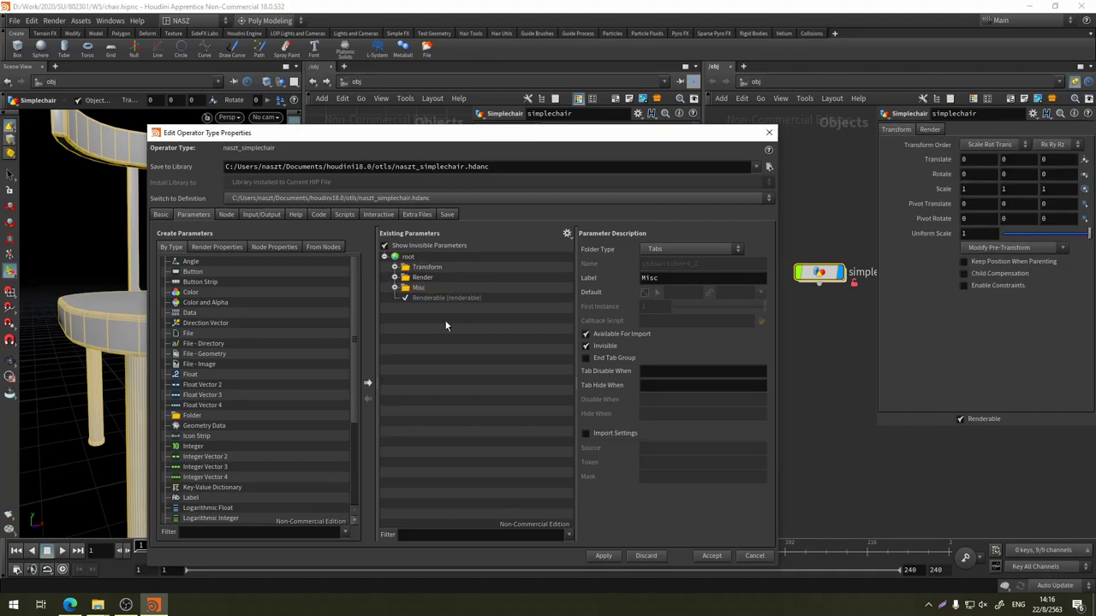
left_click(394, 267)
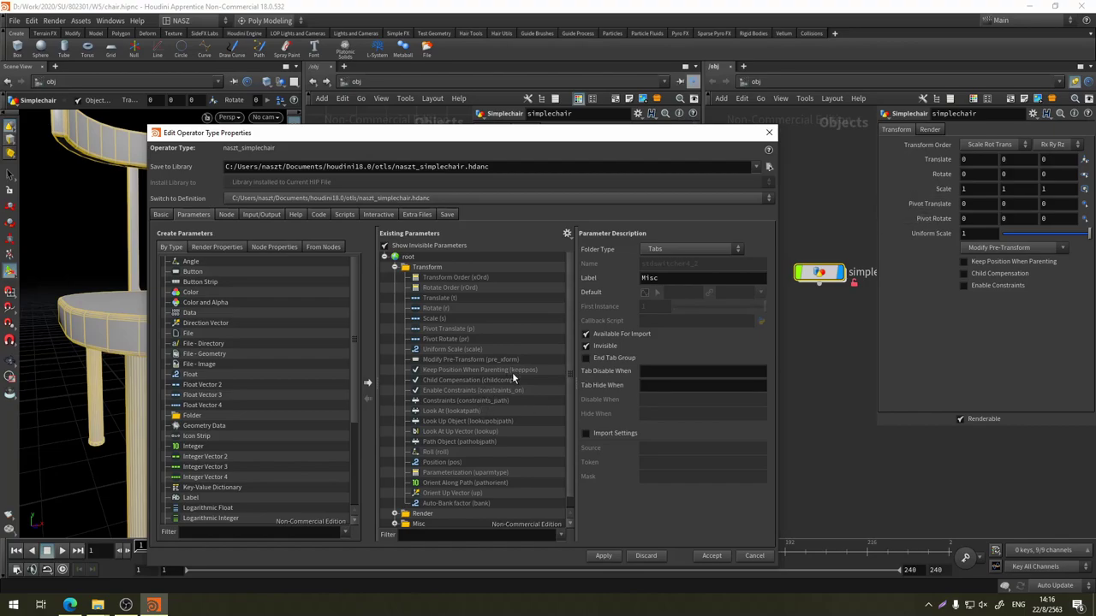
Hide the Pivot Translate and Pivot Rotate parameters and apply the change
left_click(457, 330)
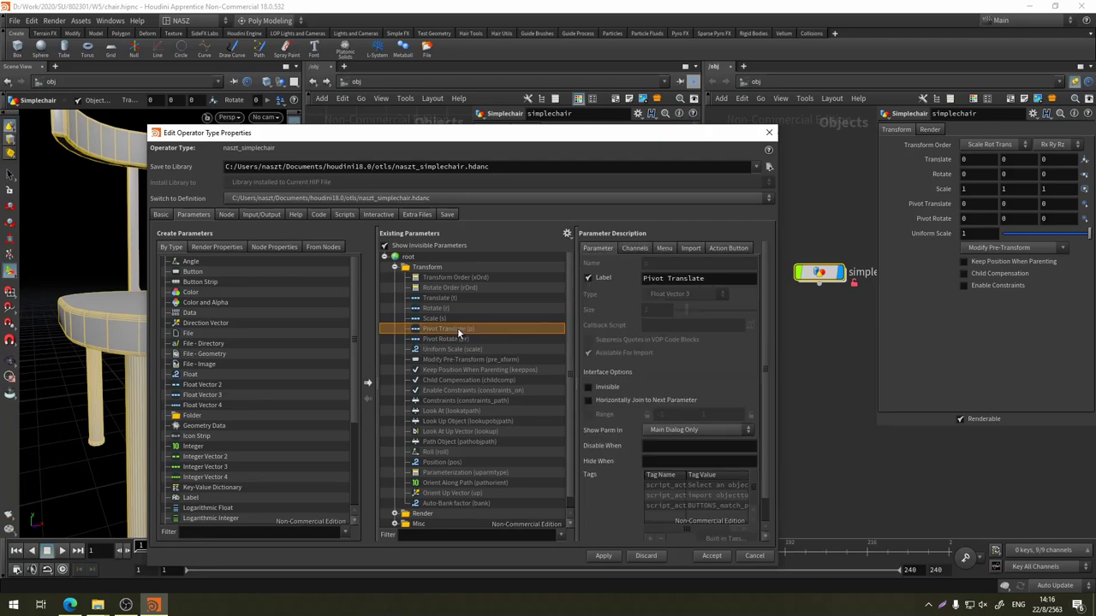
right_click(457, 327)
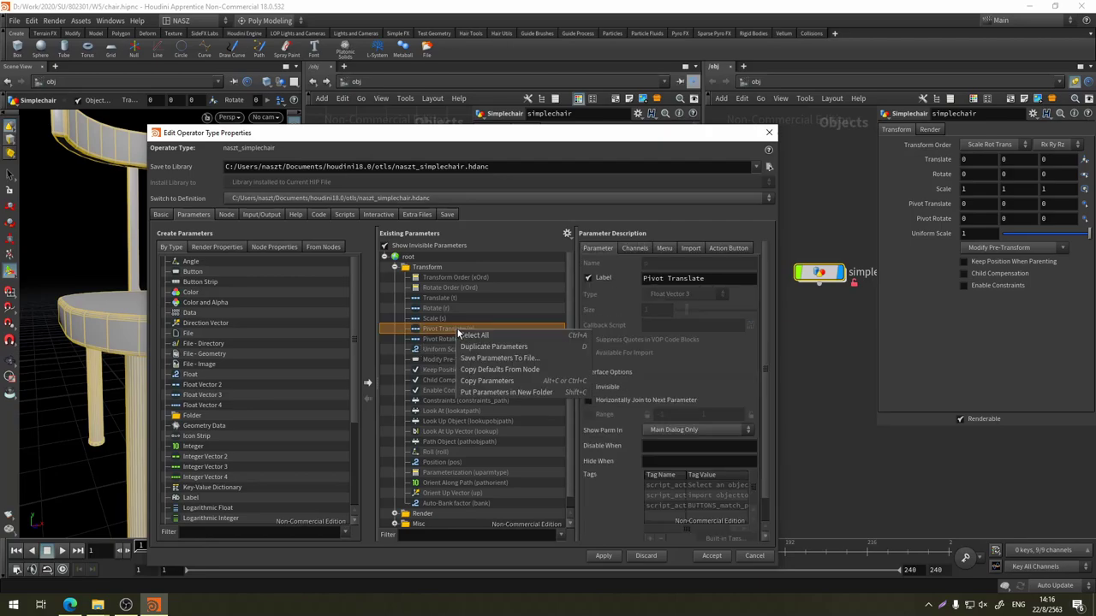
key("Escape")
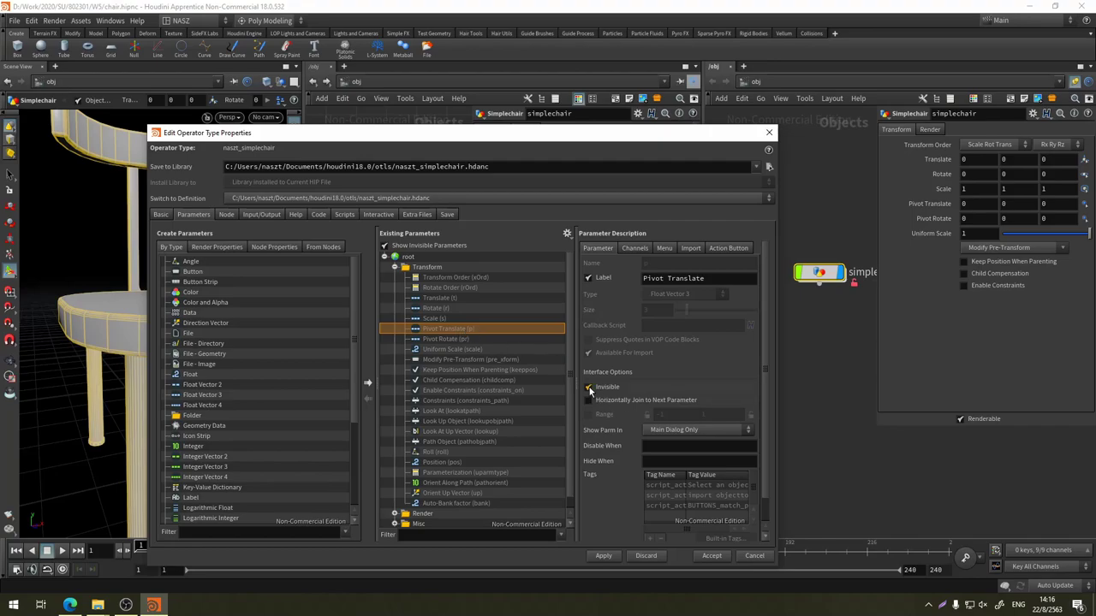
left_click(439, 339)
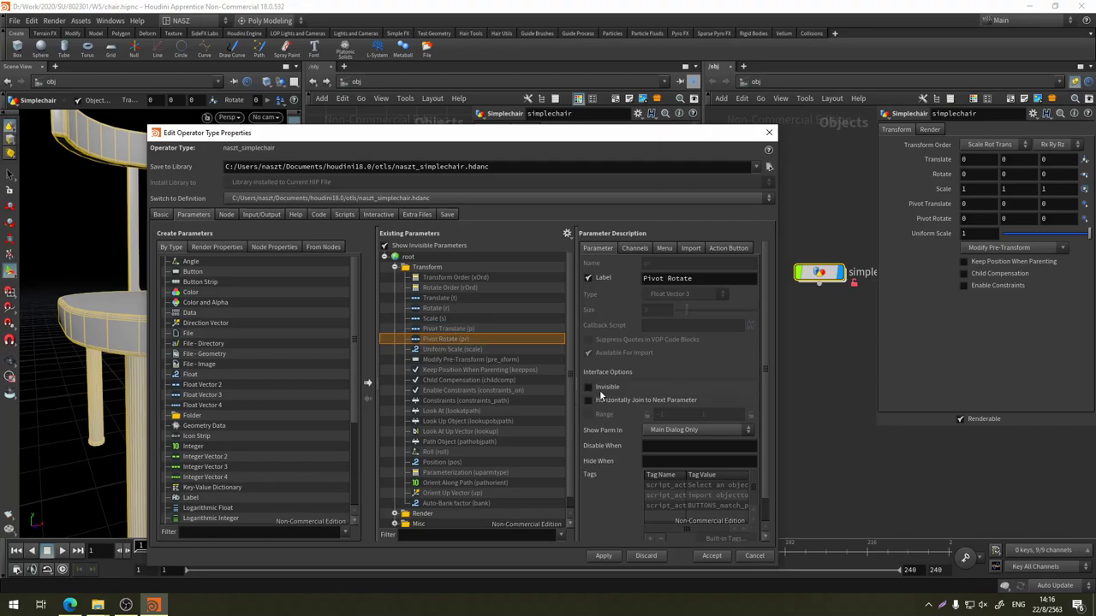
left_click(604, 557)
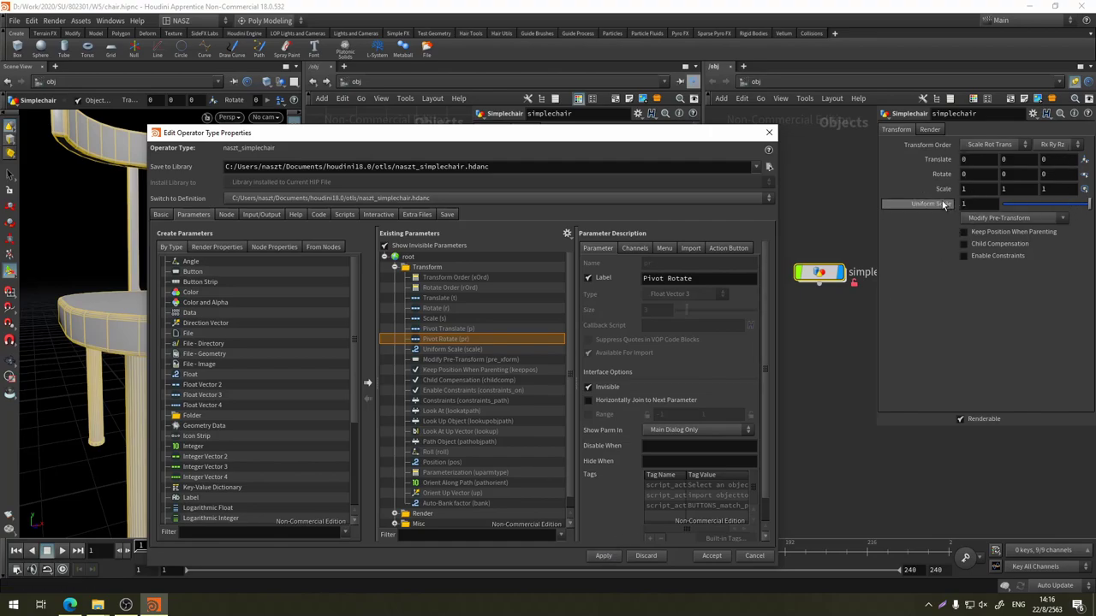
left_click(994, 219)
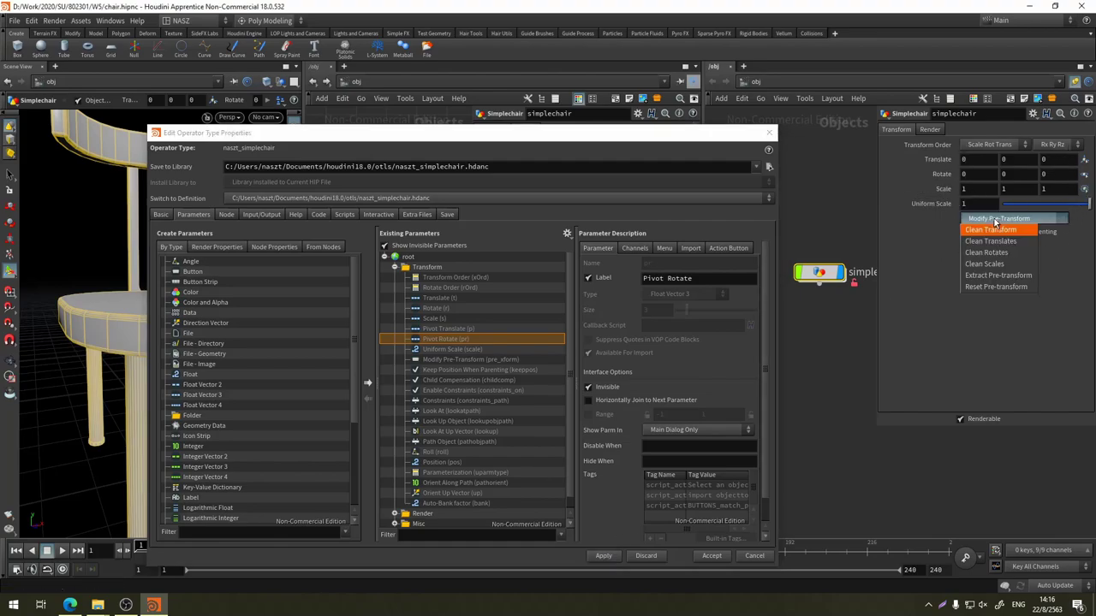
left_click(1029, 258)
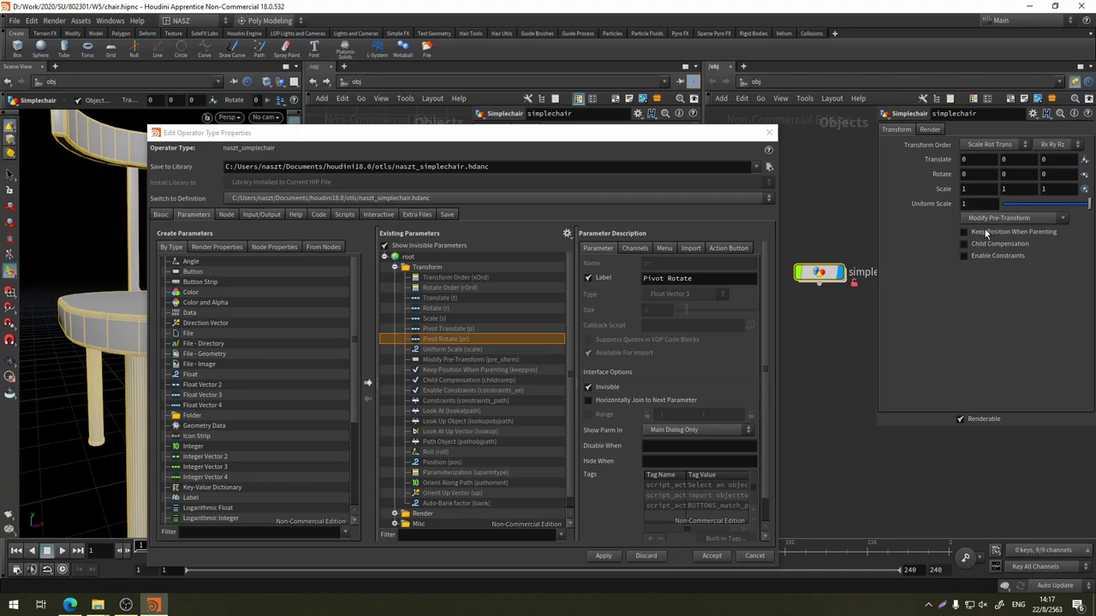
Make Modify Pre-Transform, Transform Order and Rotate Order invisible and apply each change
left_click(473, 359)
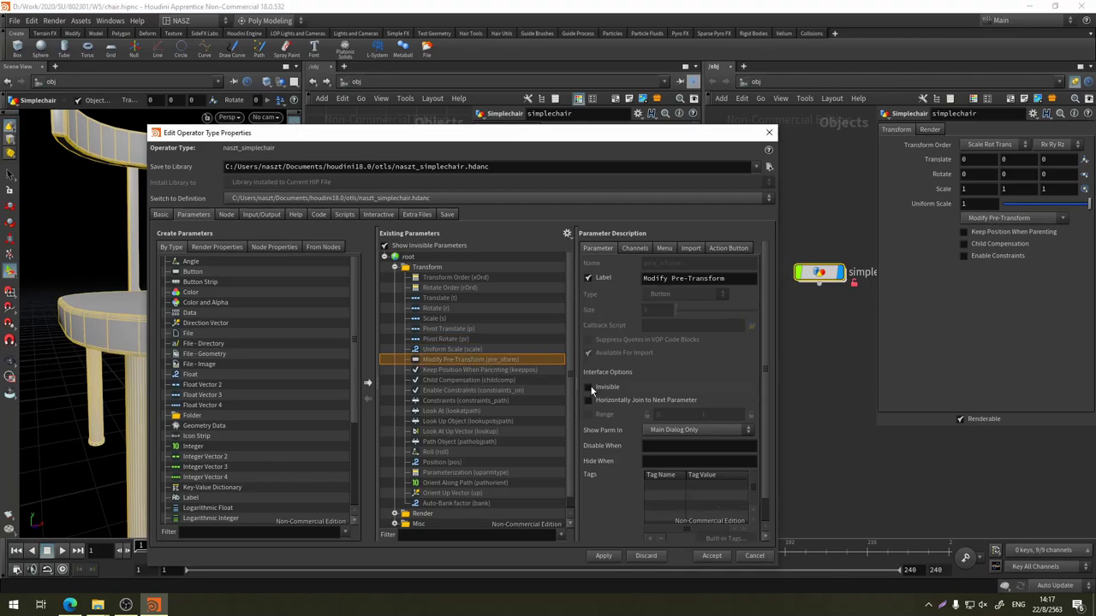
left_click(599, 557)
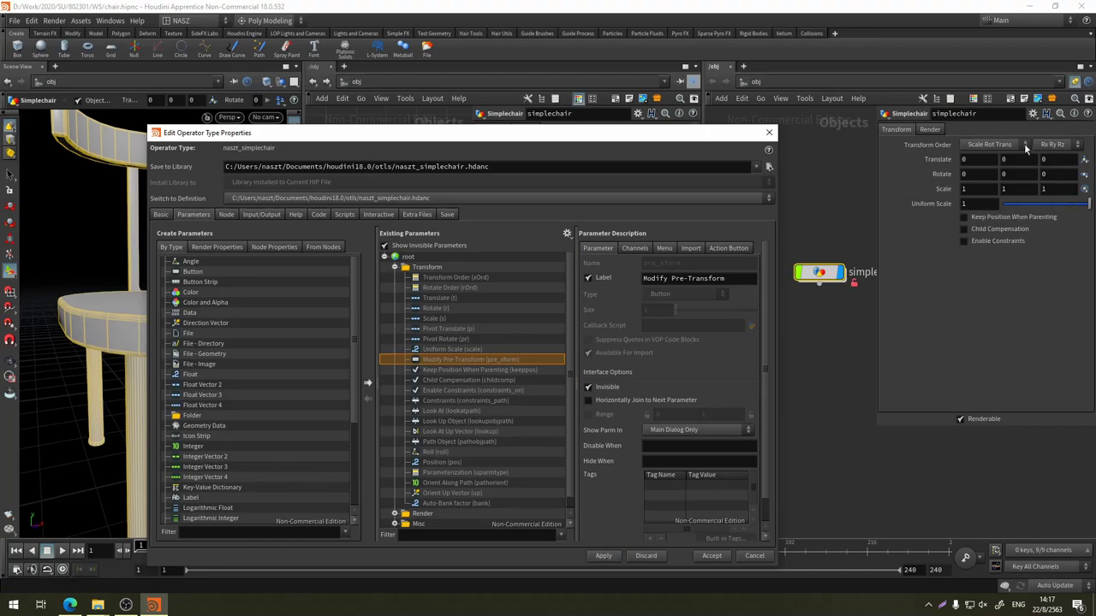
left_click(505, 279)
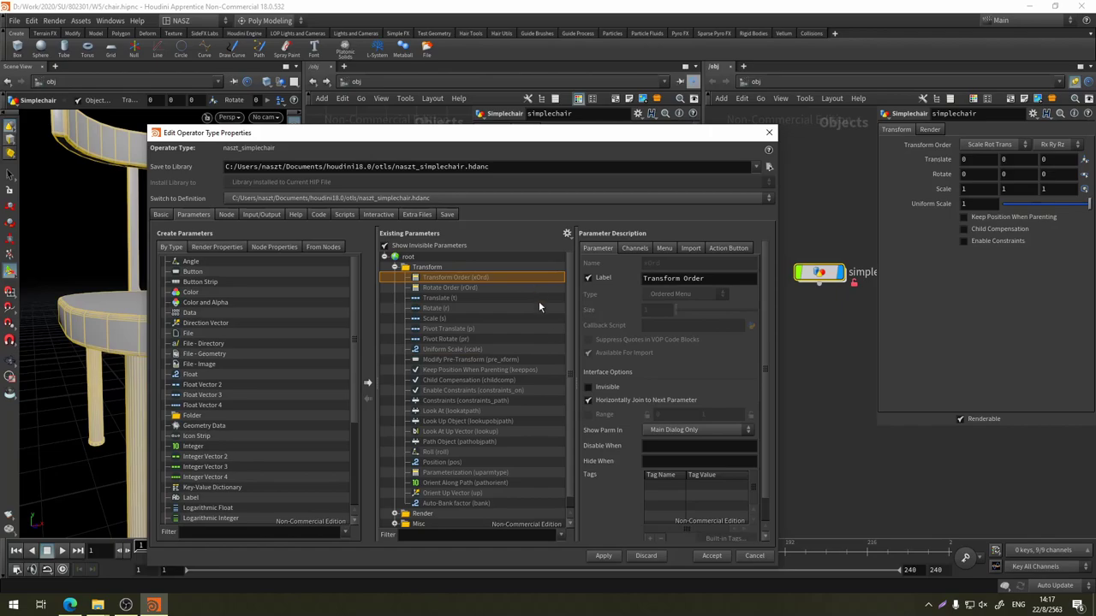
left_click(590, 386)
left_click(613, 558)
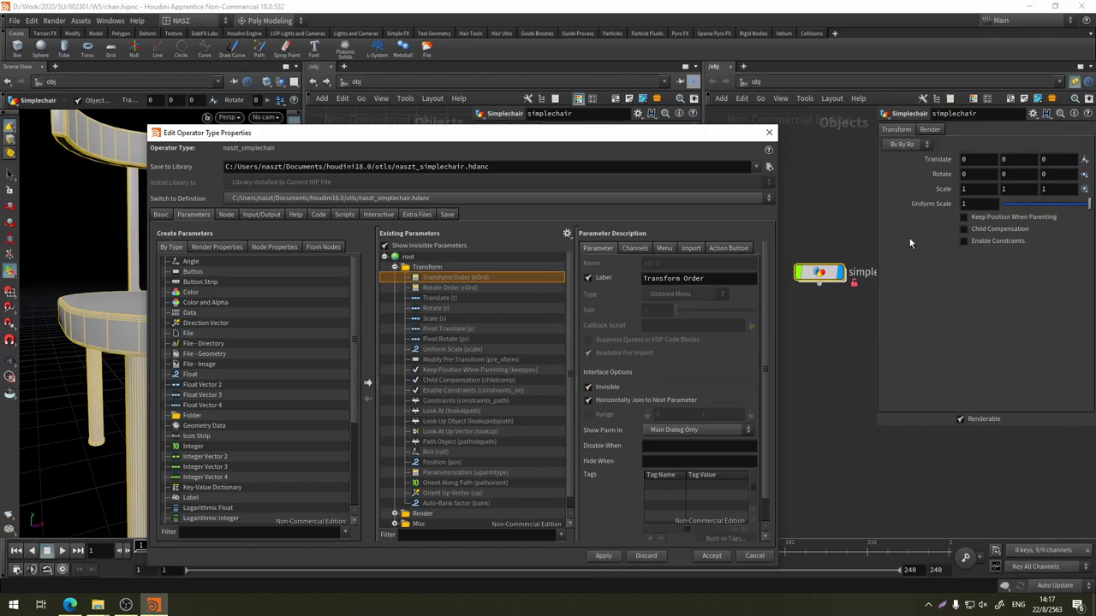
left_click(477, 288)
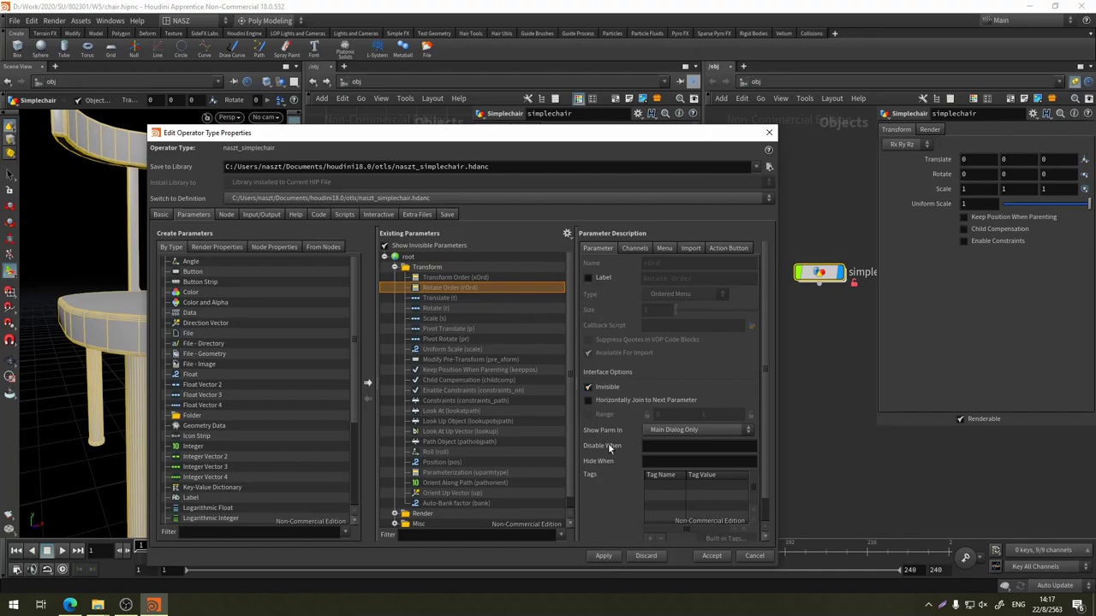
left_click(604, 555)
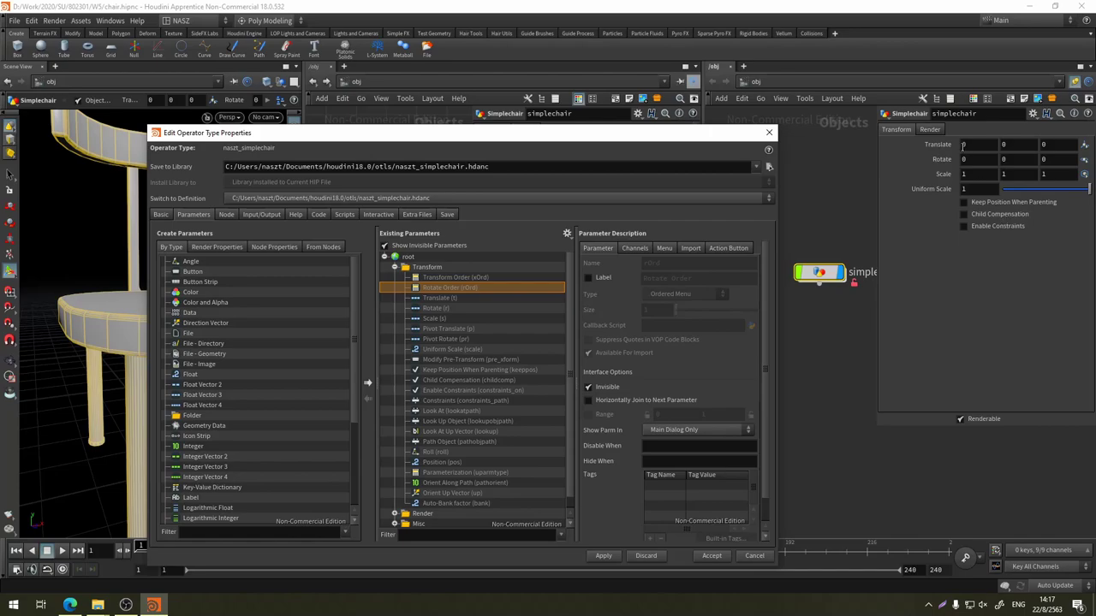
Relabel the Transform folder 'Chair Properties' and apply it
left_click(428, 267)
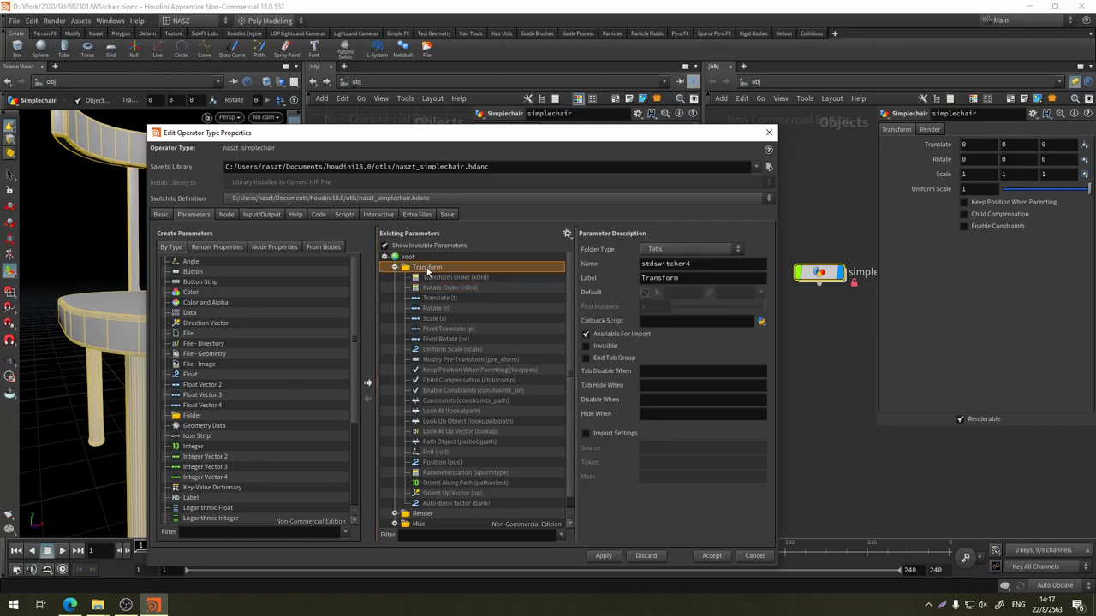
left_click(697, 281)
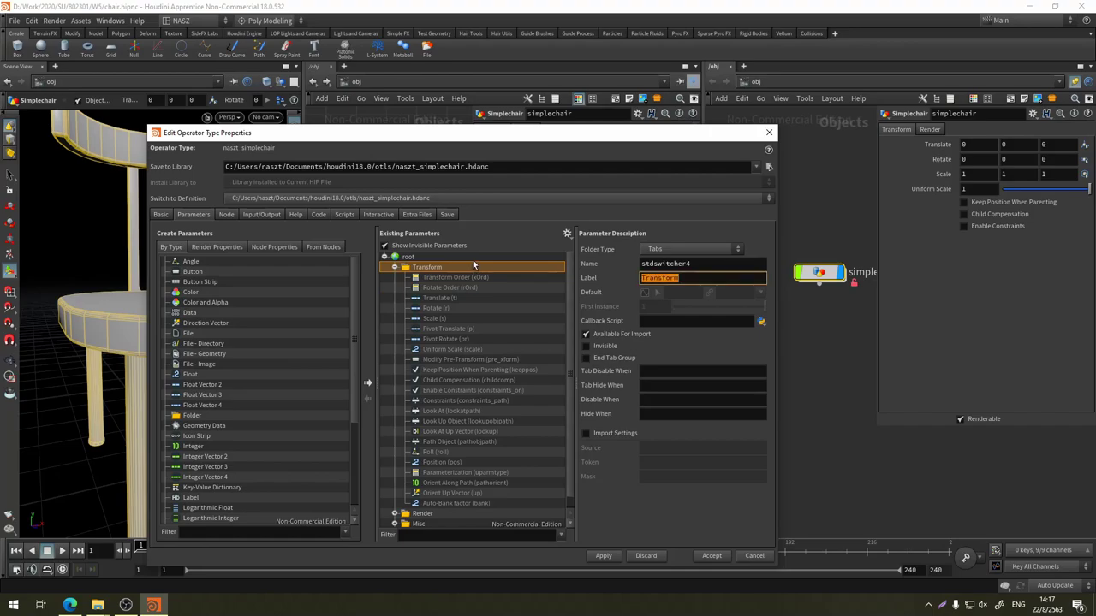
type("P")
type("ai")
left_click(609, 557)
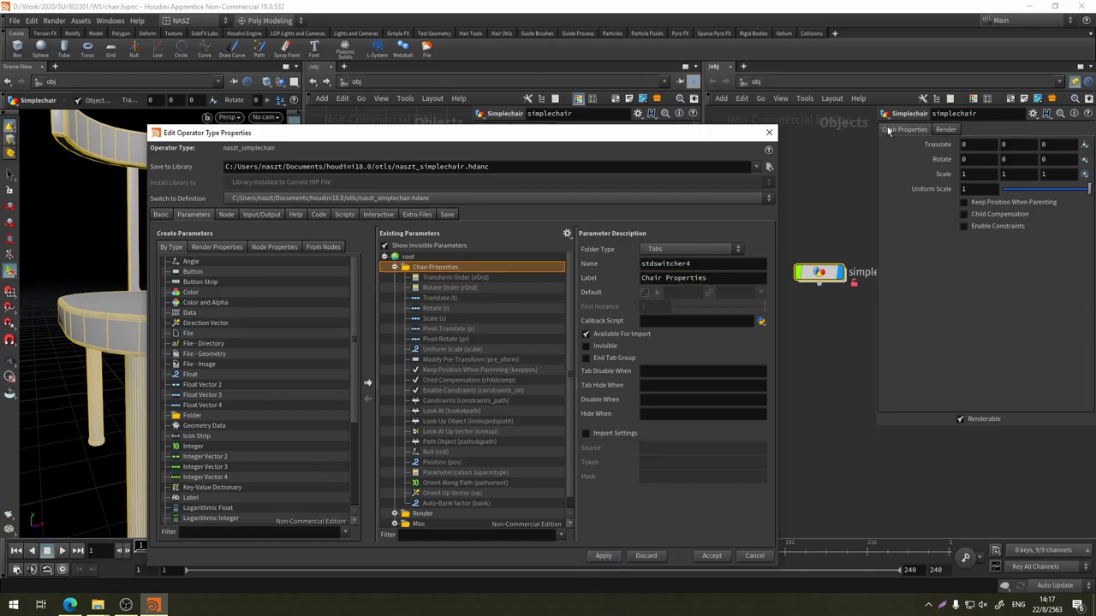
Collapse Chair Properties, select the Render folder and view the node's Render tab
left_click(394, 268)
left_click(423, 279)
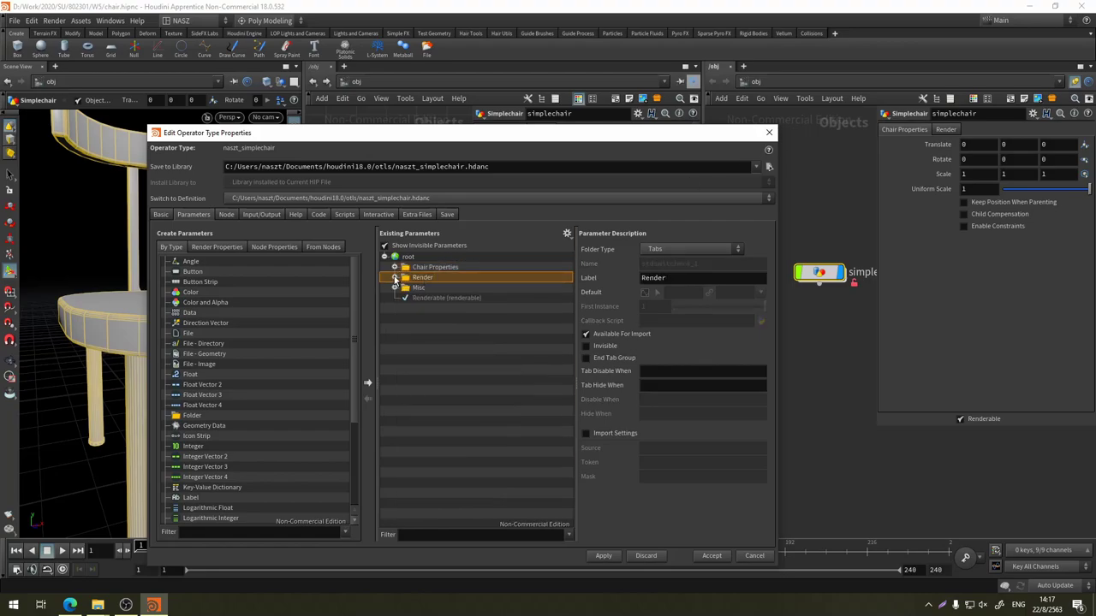
left_click(395, 279)
left_click(394, 278)
left_click(945, 129)
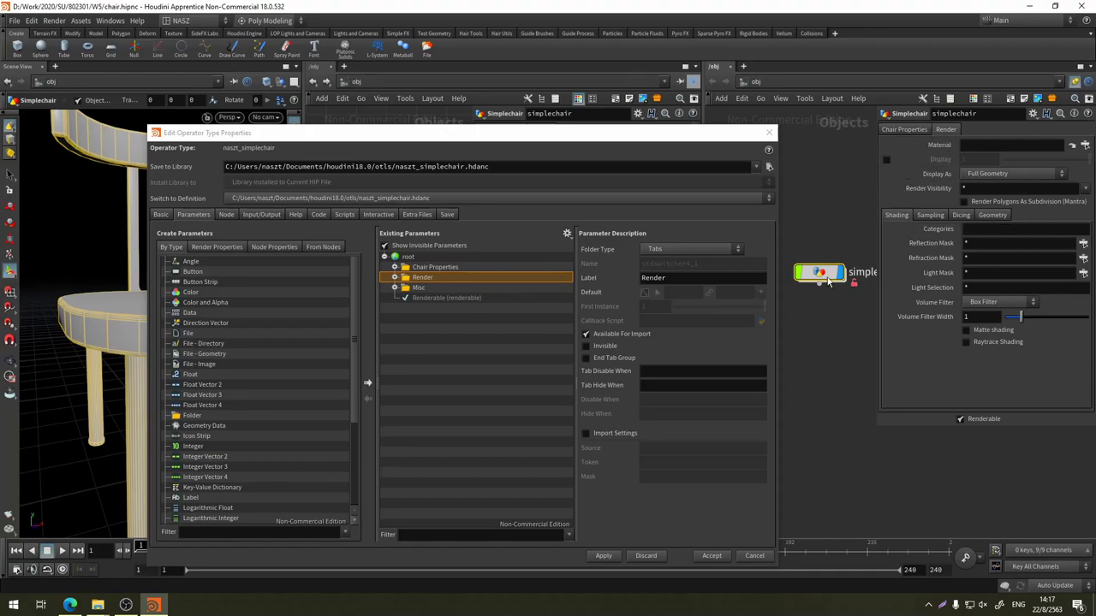
Expand the Render folder, collapse its Shading, Sampling, Dicing and Geometry subfolders, and preview each sub-tab
left_click(395, 279)
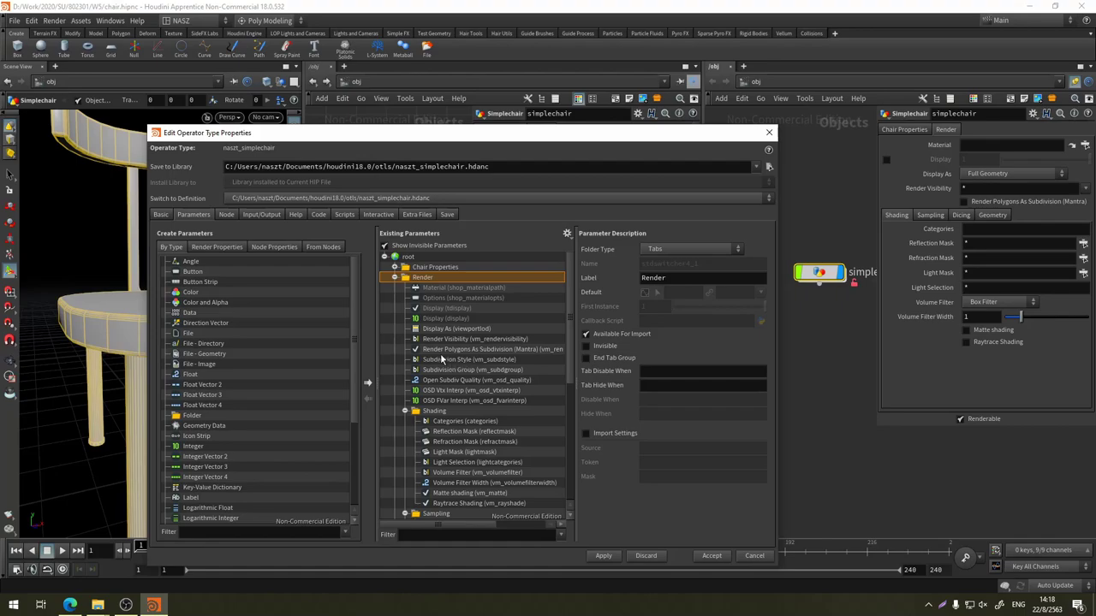
left_click(405, 411)
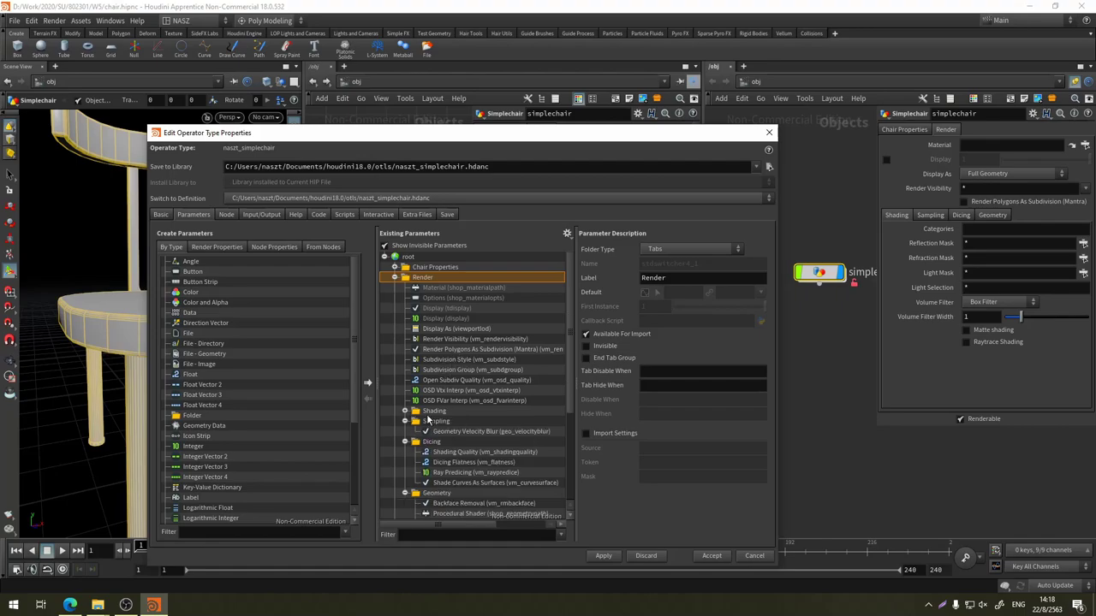
left_click(405, 421)
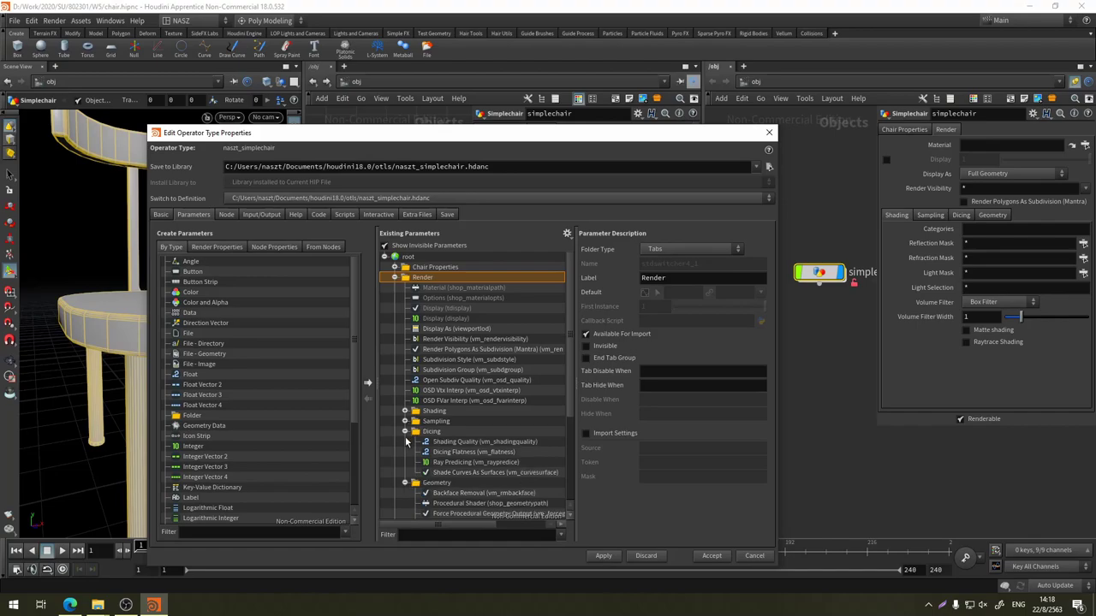
left_click(405, 431)
left_click(405, 442)
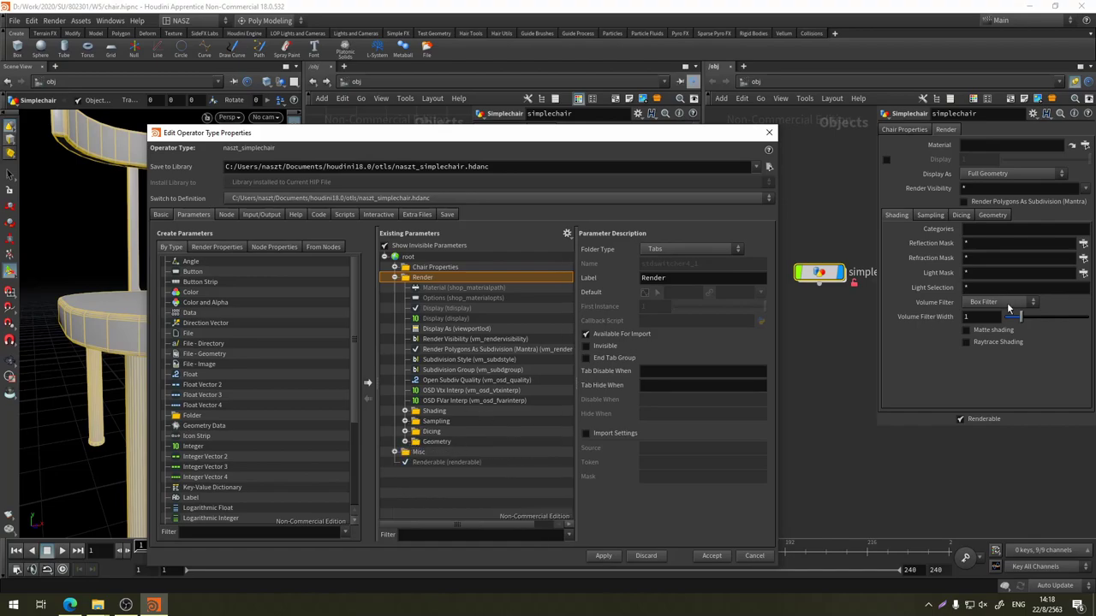
left_click(994, 215)
left_click(960, 215)
left_click(930, 215)
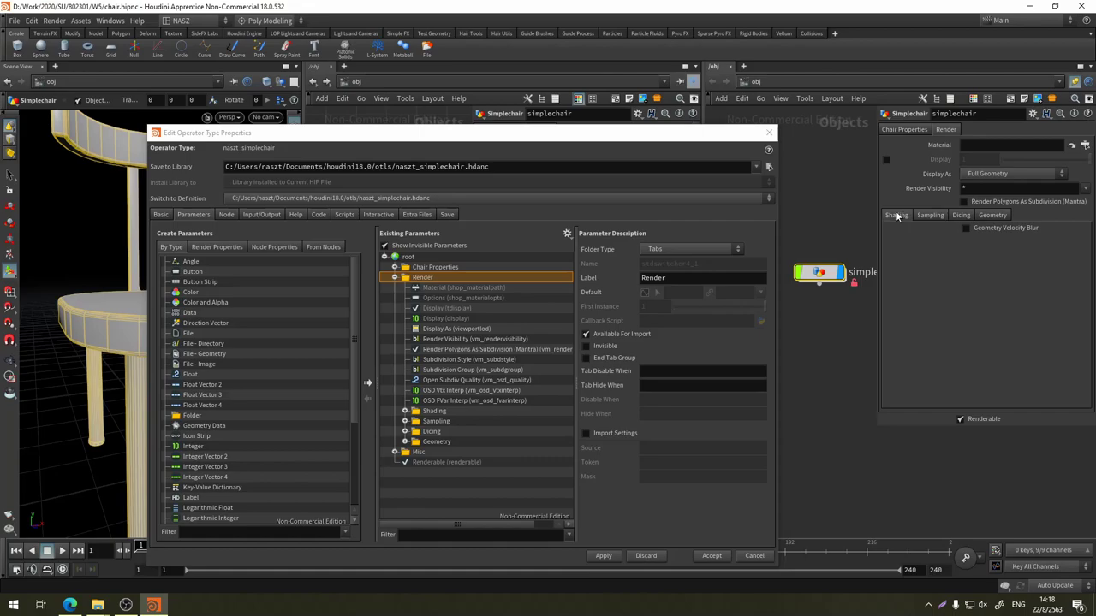
left_click(896, 215)
Make the Shading, Sampling and Geometry folders invisible and apply the change
left_click(440, 412)
left_click(586, 346)
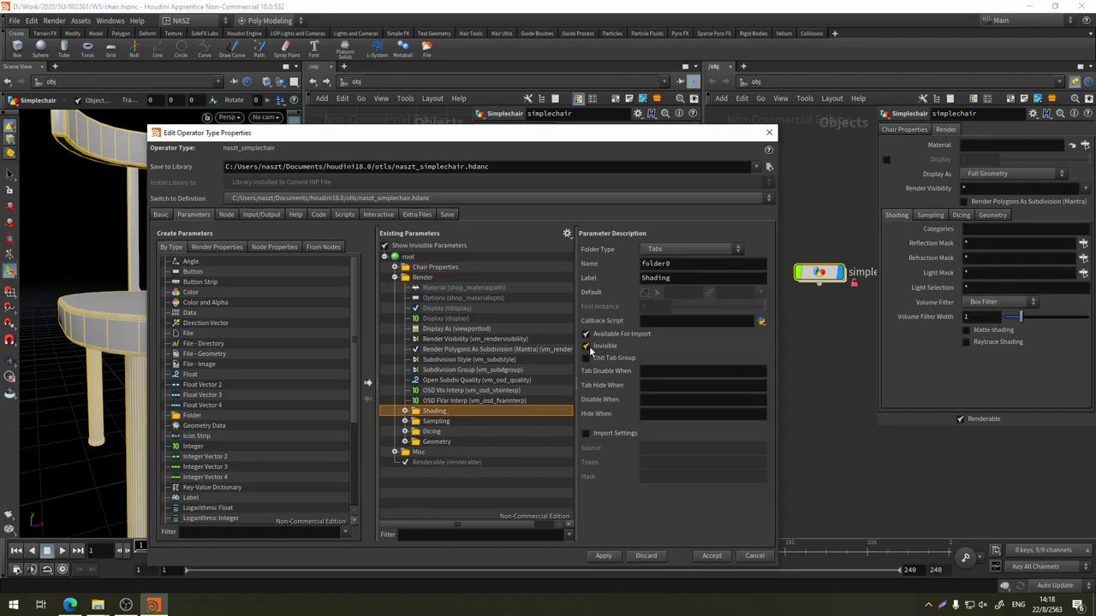
left_click(432, 421)
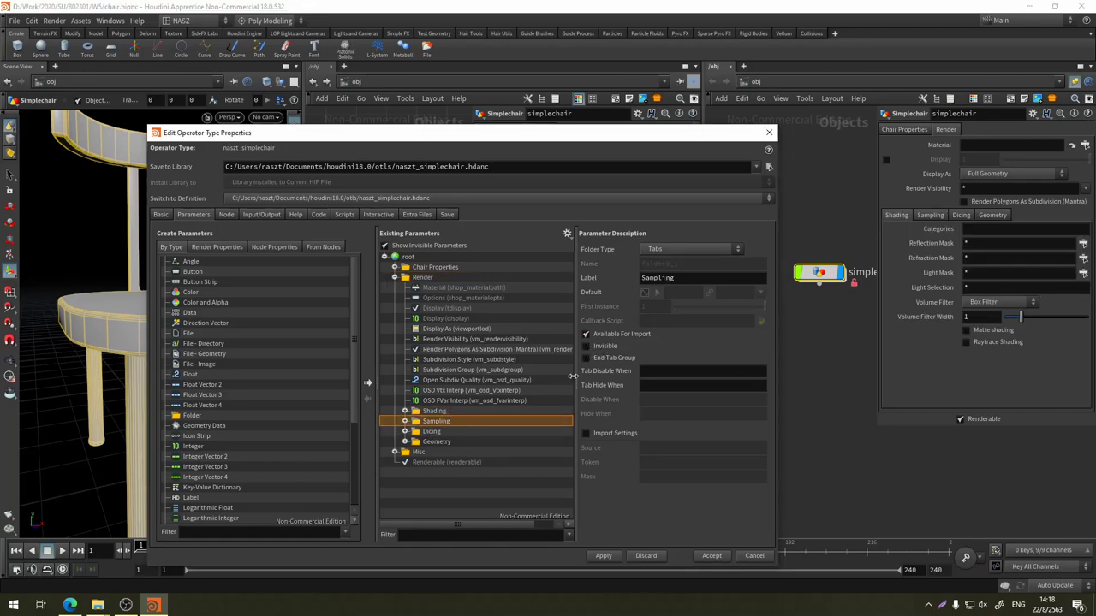
left_click(455, 433)
left_click(451, 443)
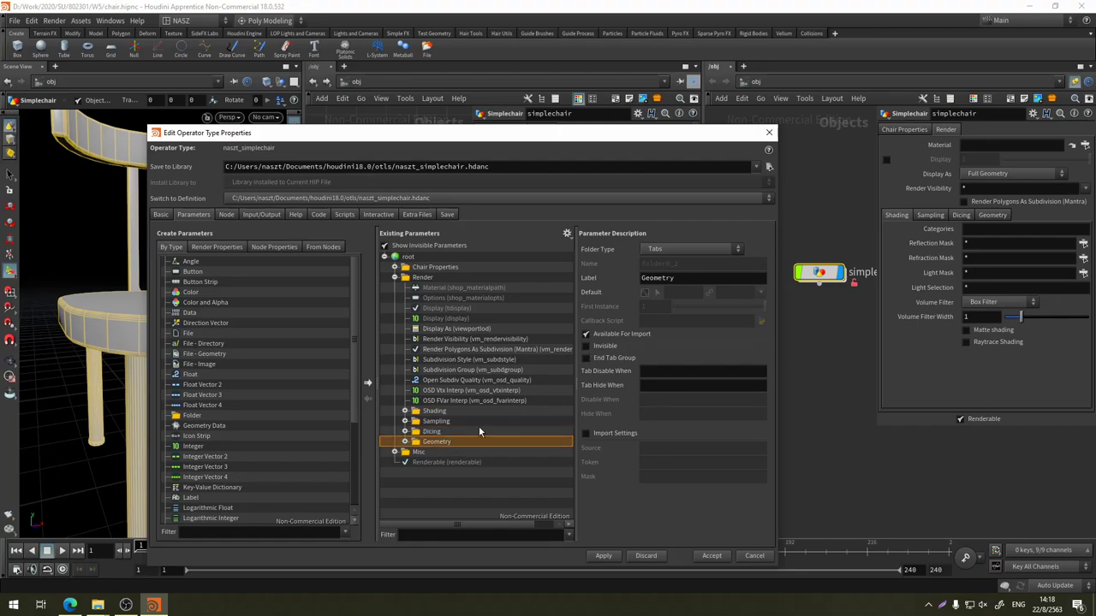
left_click(588, 346)
left_click(609, 556)
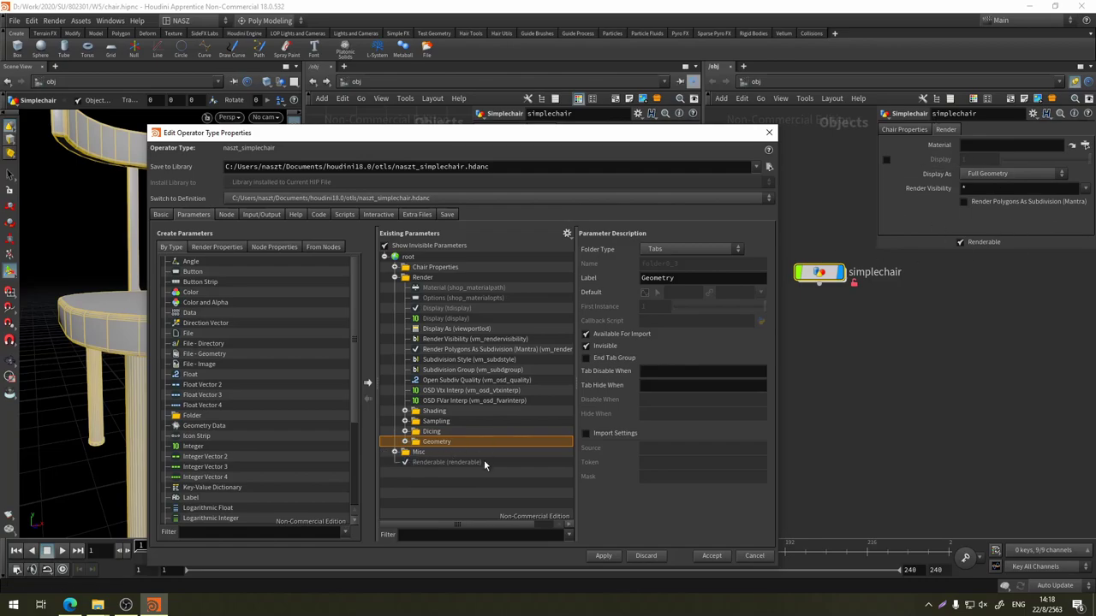
left_click(906, 129)
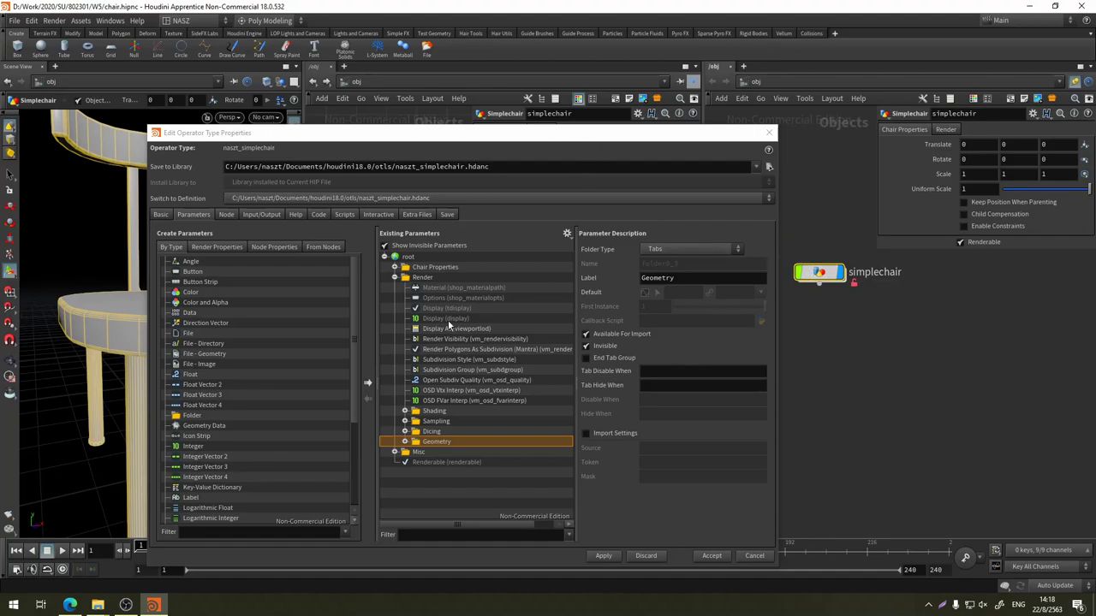
left_click(394, 277)
Expand Chair Properties, dive into the simplechair network, and narrow the Type Properties dialog
left_click(438, 267)
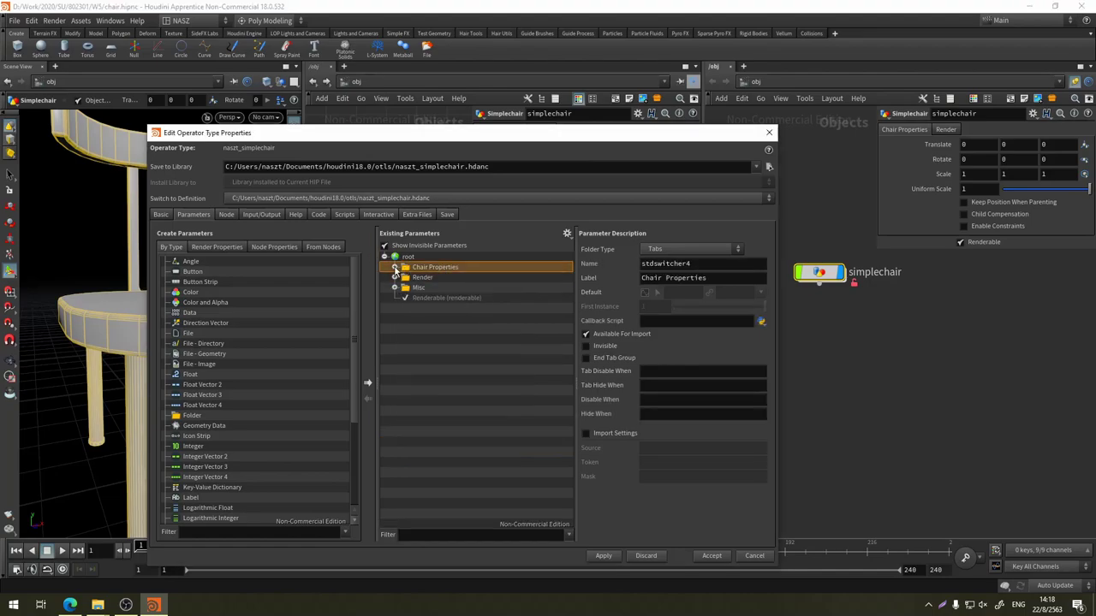
left_click(394, 267)
scroll(571, 312, "down", 1)
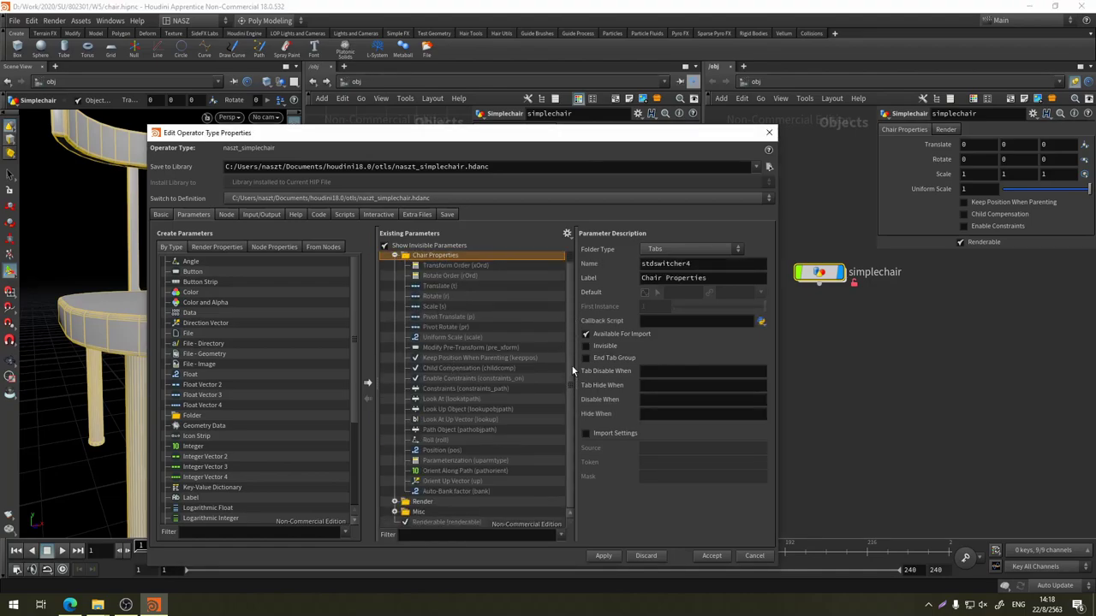
scroll(471, 306, "up", 1)
double_click(819, 273)
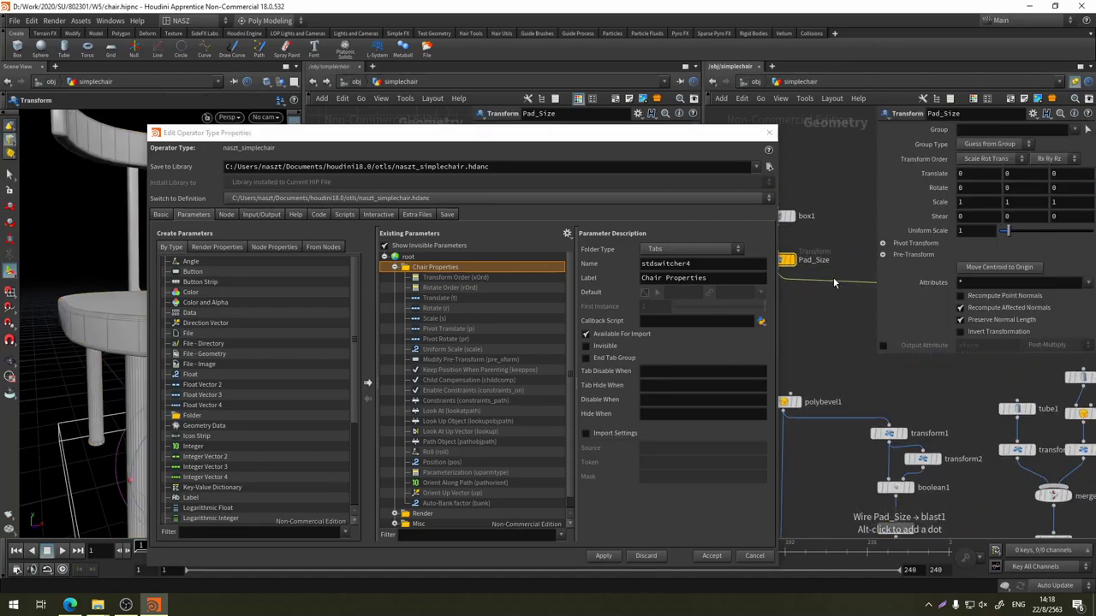
scroll(833, 277, "up", 5)
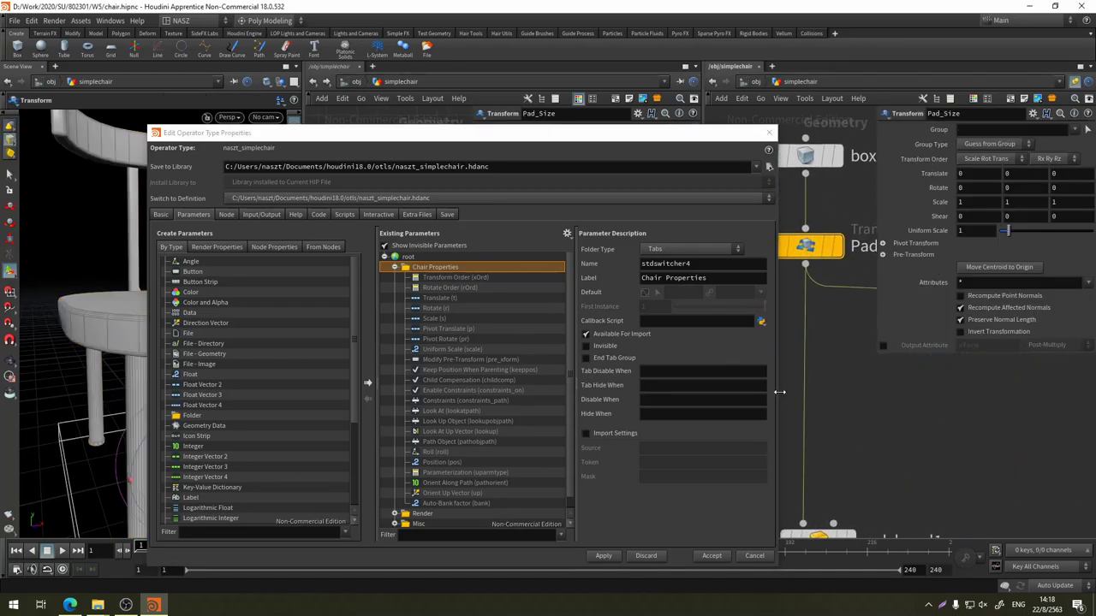
left_click_drag(780, 392, 705, 392)
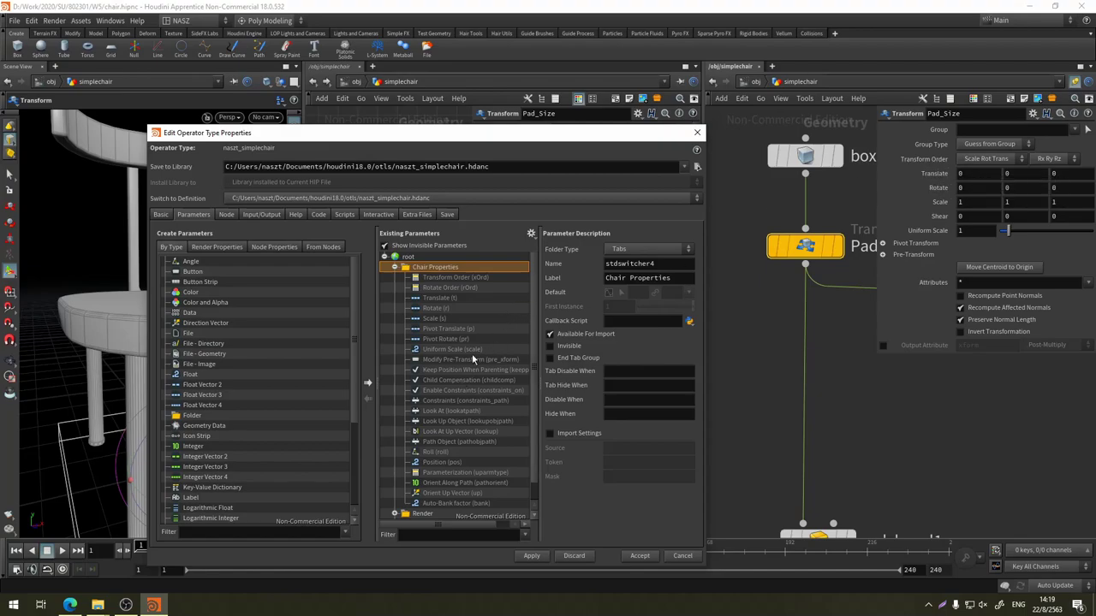
Add a new Folder parameter at the top of Chair Properties
left_click(472, 279)
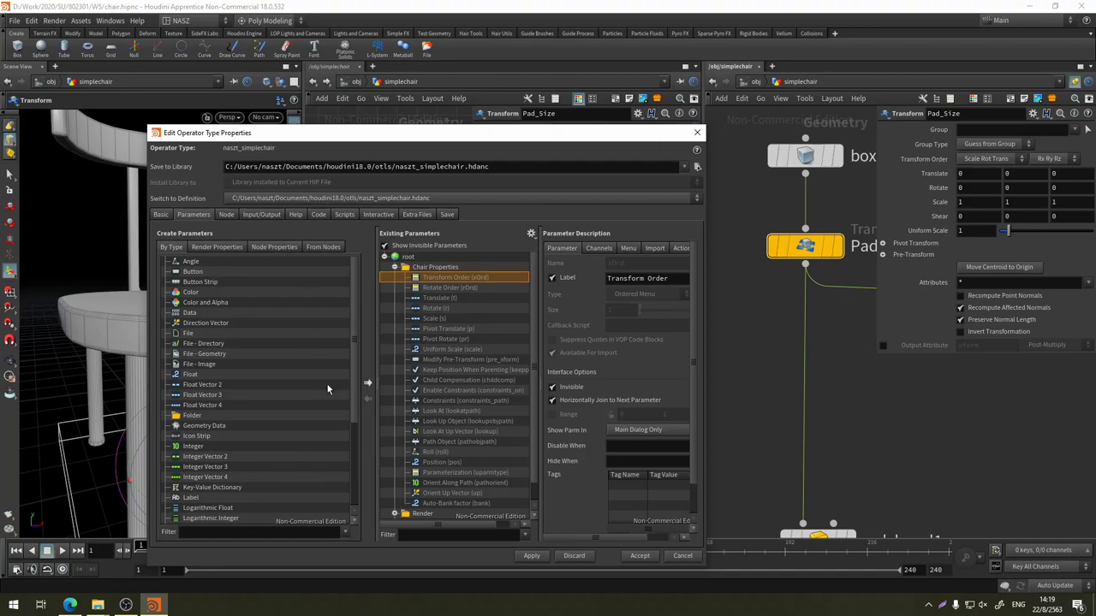
mouse_move(356, 344)
left_mouse_down()
mouse_move(349, 405)
mouse_move(360, 319)
left_mouse_up()
left_click_drag(193, 416, 433, 277)
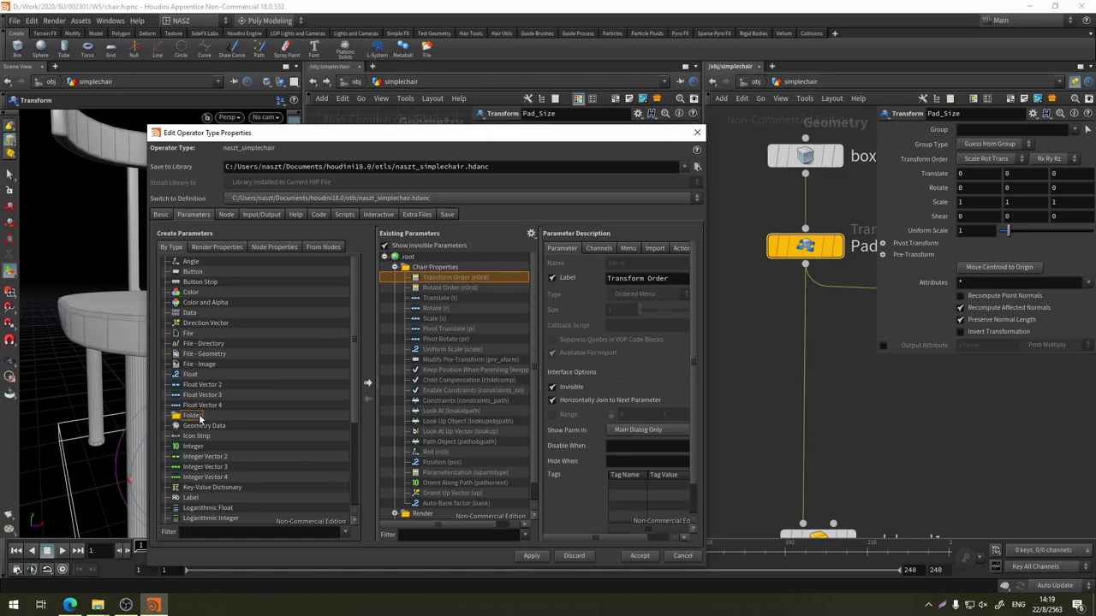
Move the 23 parameters from Transform Order through Auto-Bank factor into the new folder
left_click(440, 287)
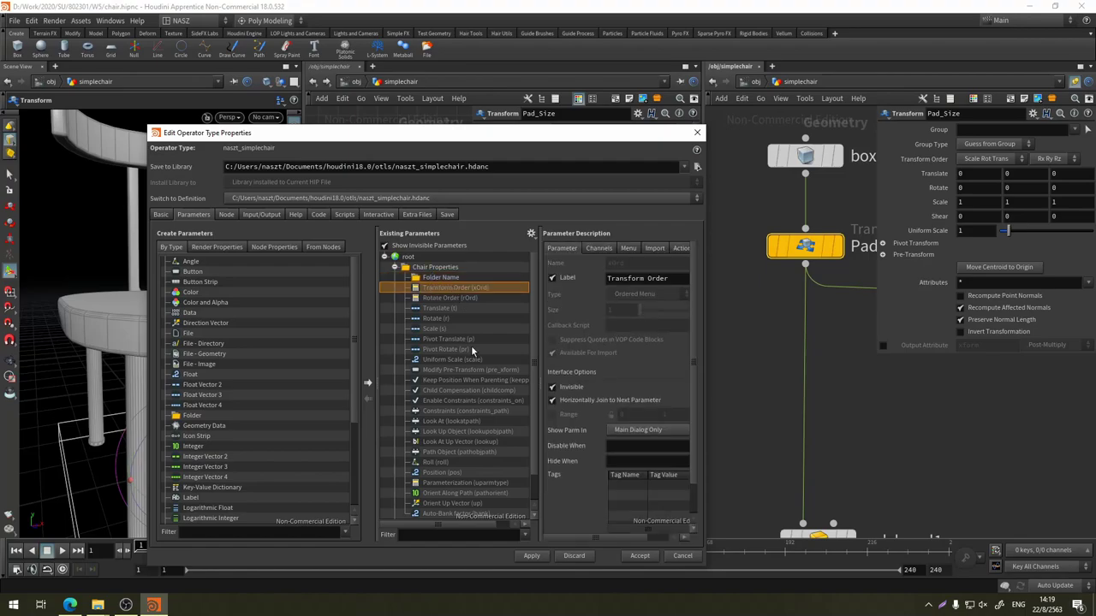
scroll(466, 377, "down", 1)
left_click(444, 480, "shift")
scroll(448, 385, "up", 1)
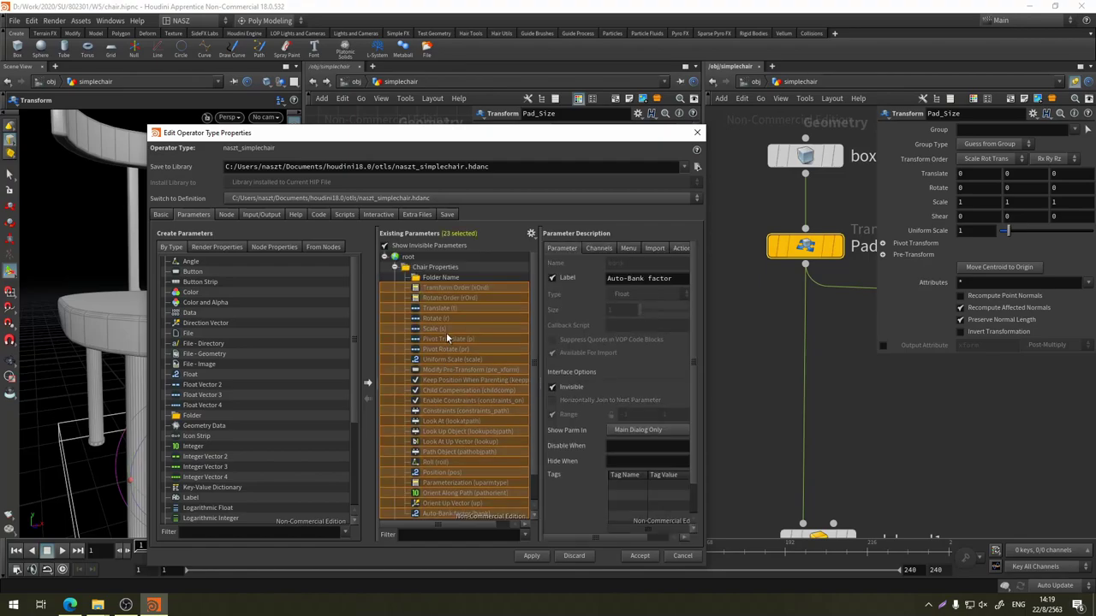
left_click_drag(440, 286, 440, 278)
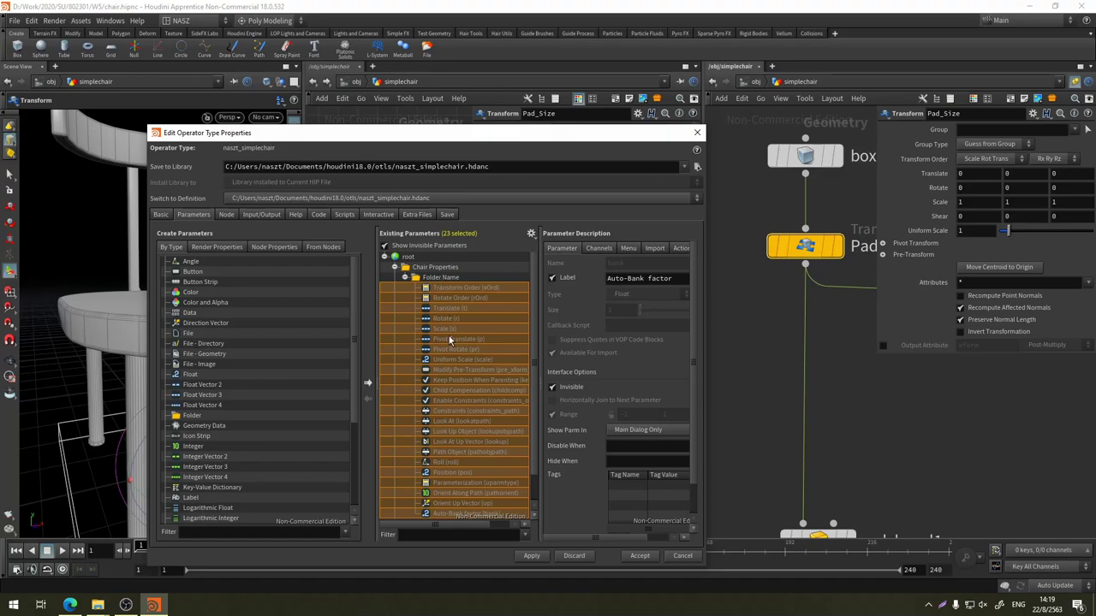
left_click(404, 278)
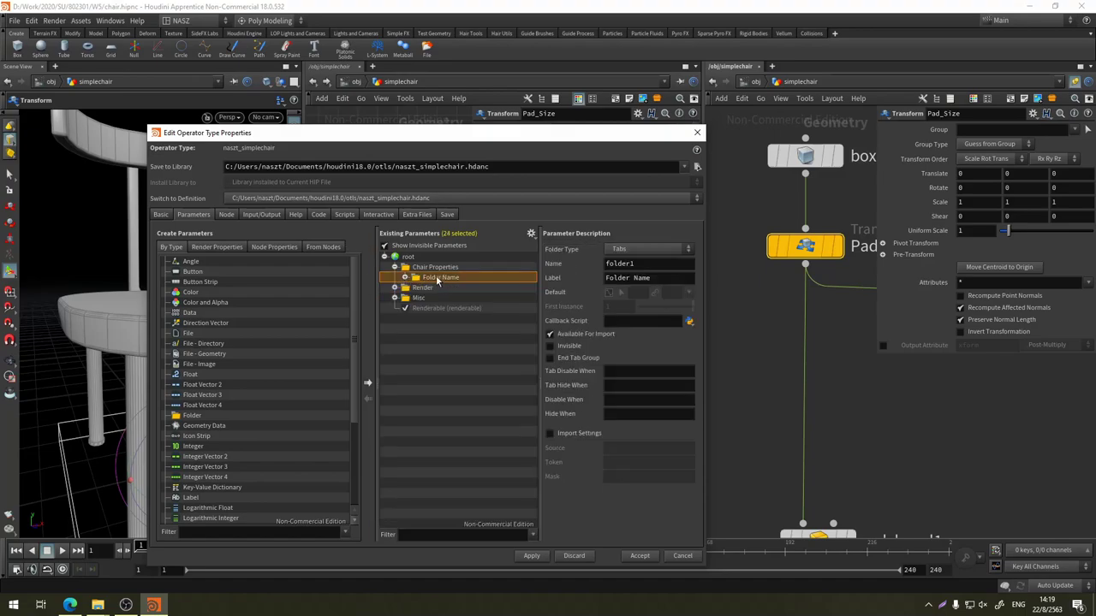
Name the new folder Overall_Scale with the label 'Overall Scale' and apply it
double_click(442, 279)
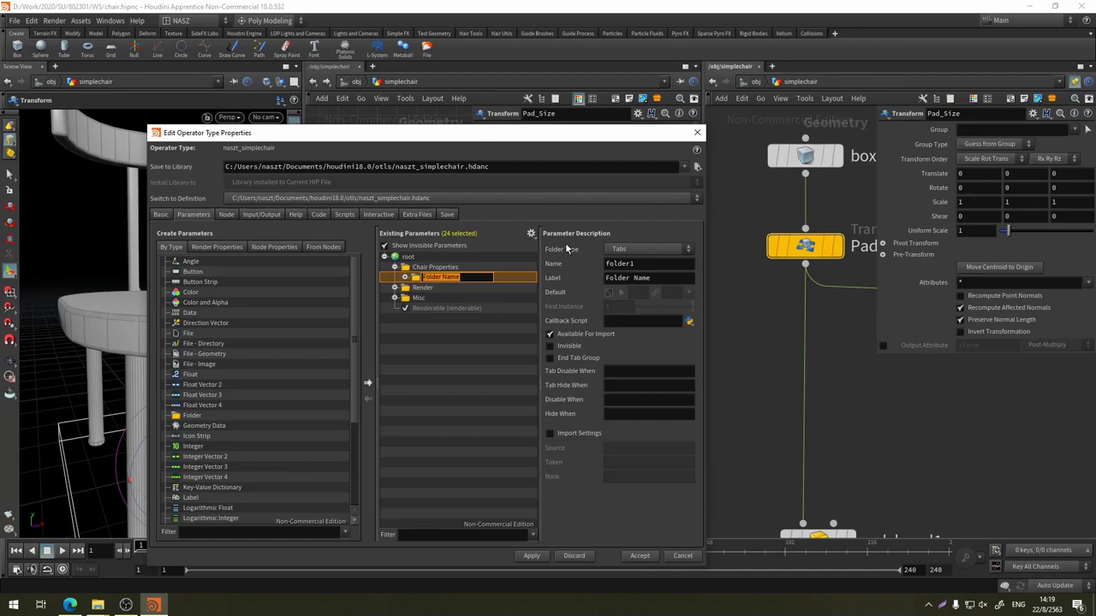
type("Overall_Scale")
type("O")
type("verall")
type("_")
key("Return")
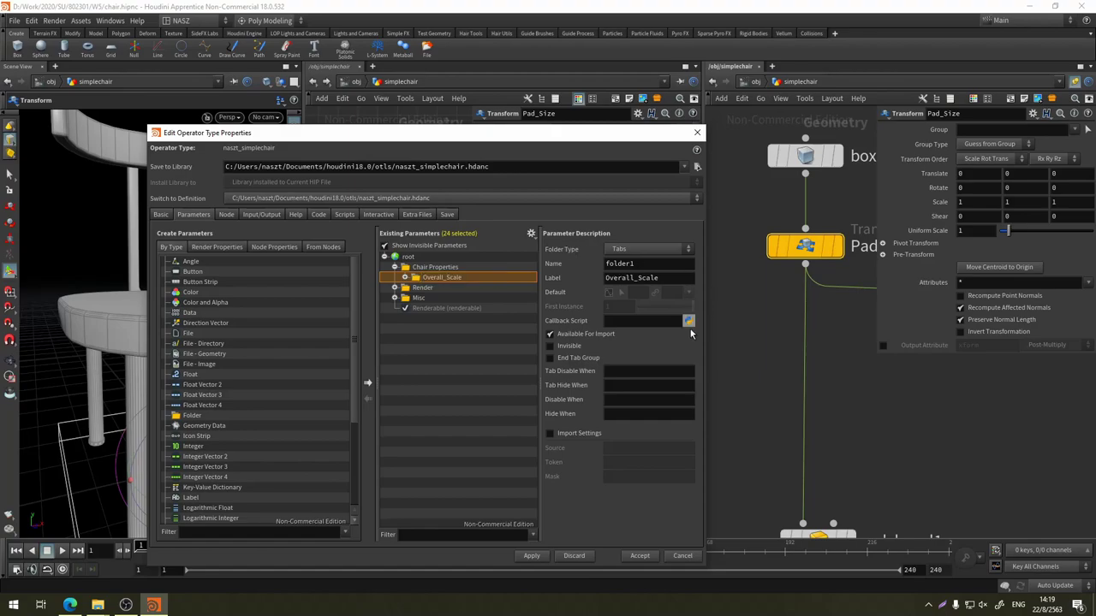
left_click(637, 274)
key("BackSpace")
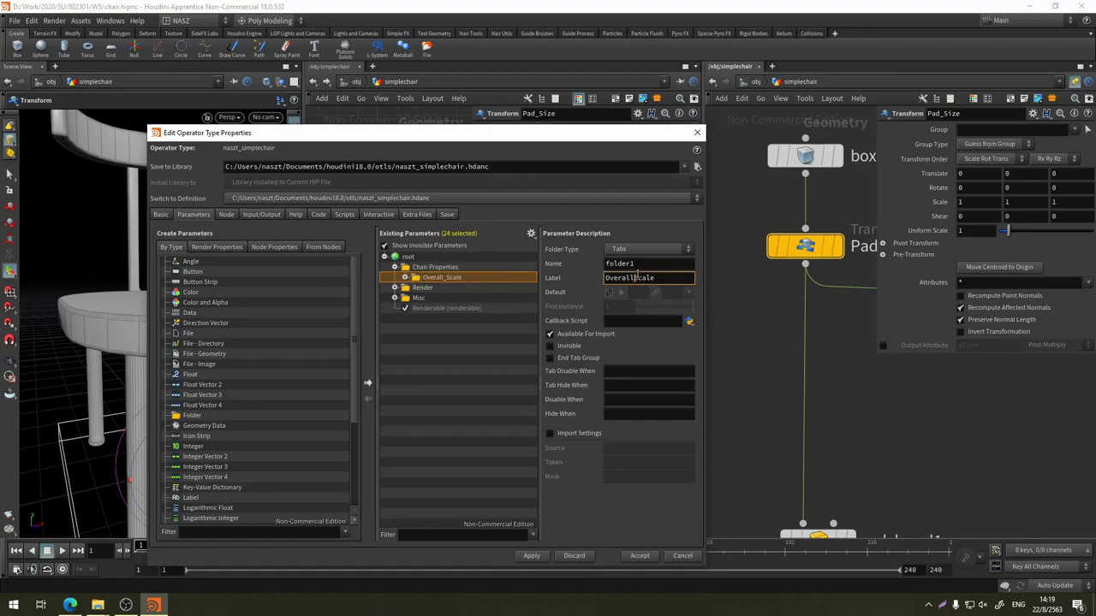
left_click(539, 556)
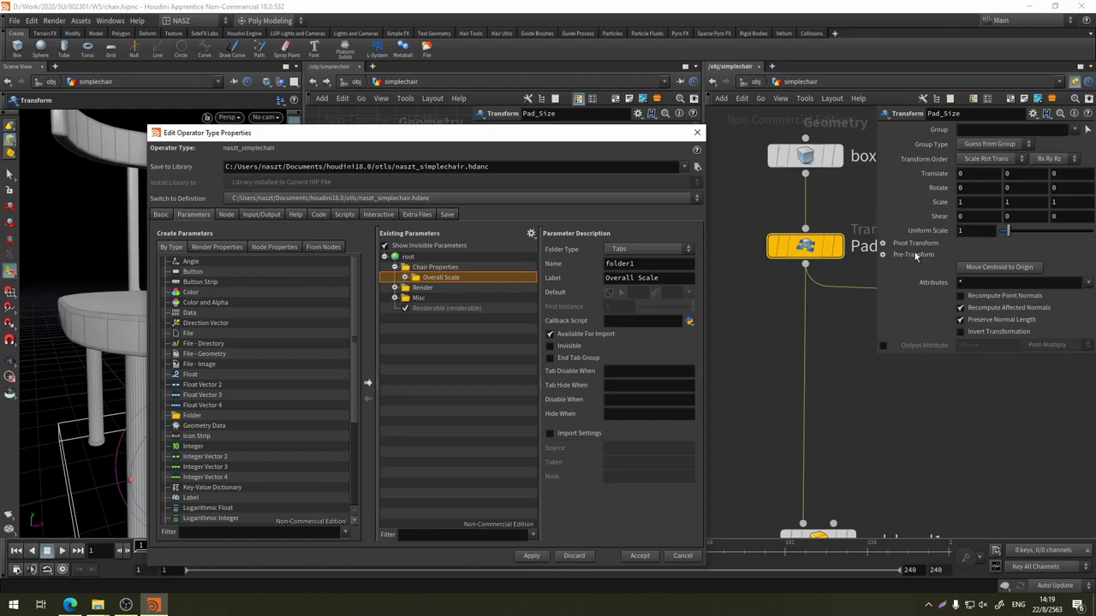
left_click(754, 82)
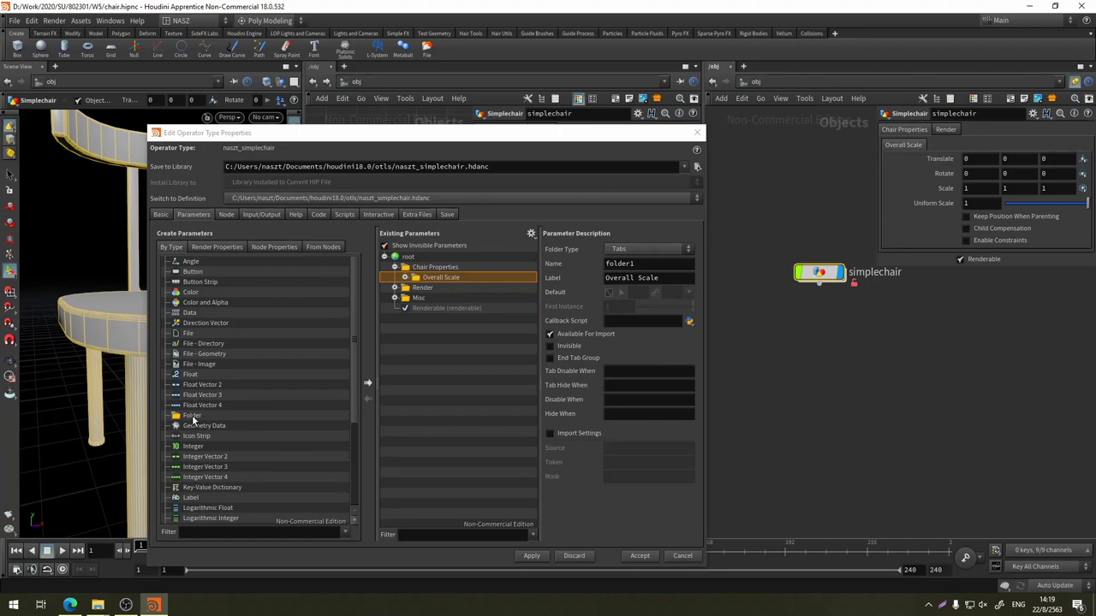
Add a second folder inside Chair Properties named 'Custom Parameter' and apply it
left_click_drag(193, 417, 430, 271)
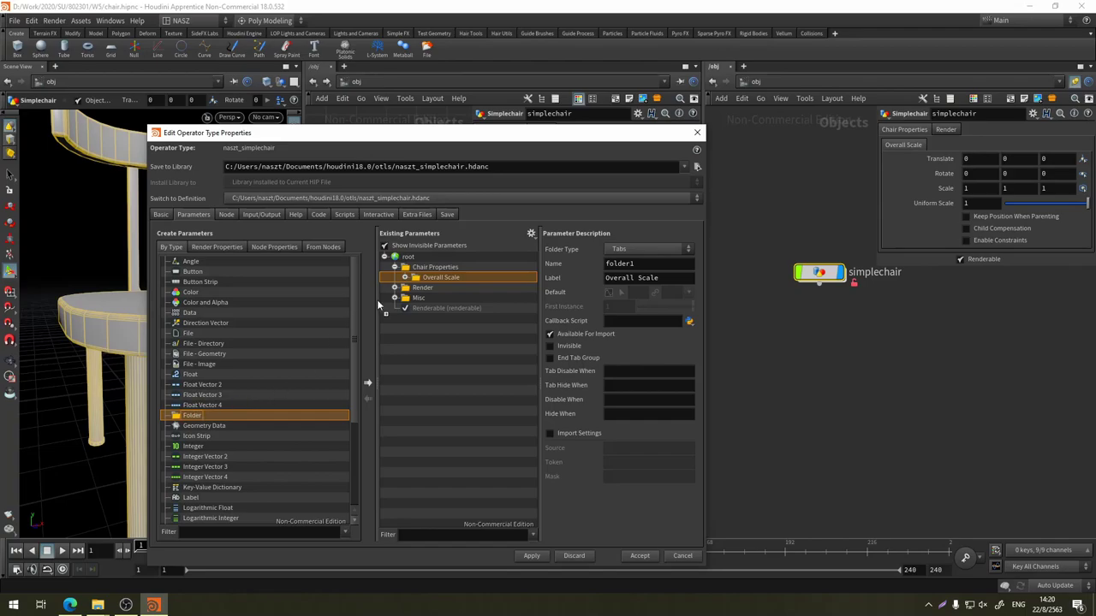
left_click_drag(431, 271, 432, 272)
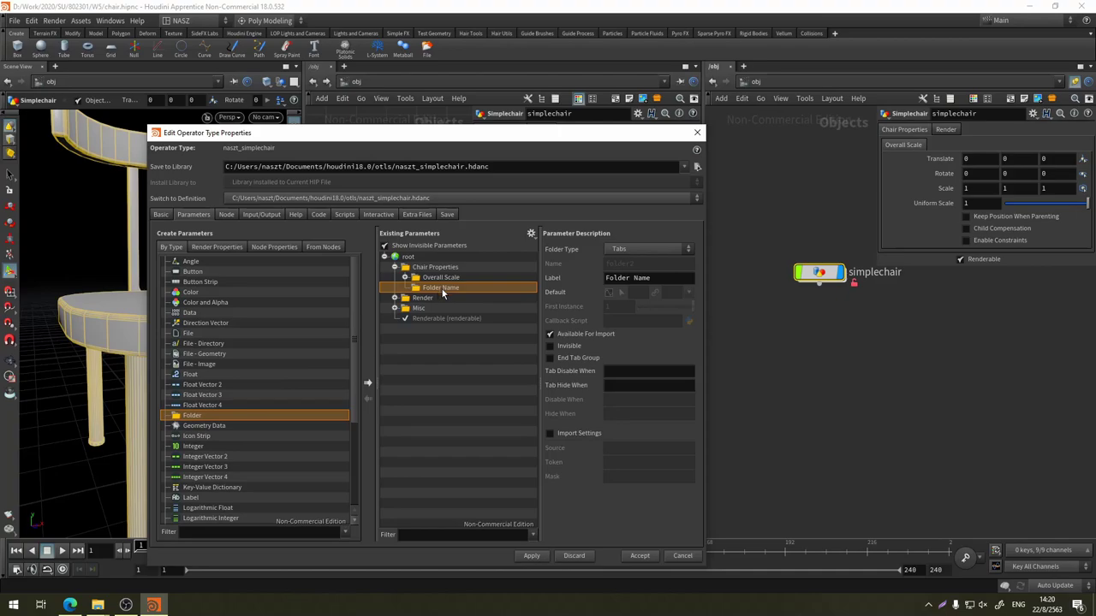
double_click(442, 288)
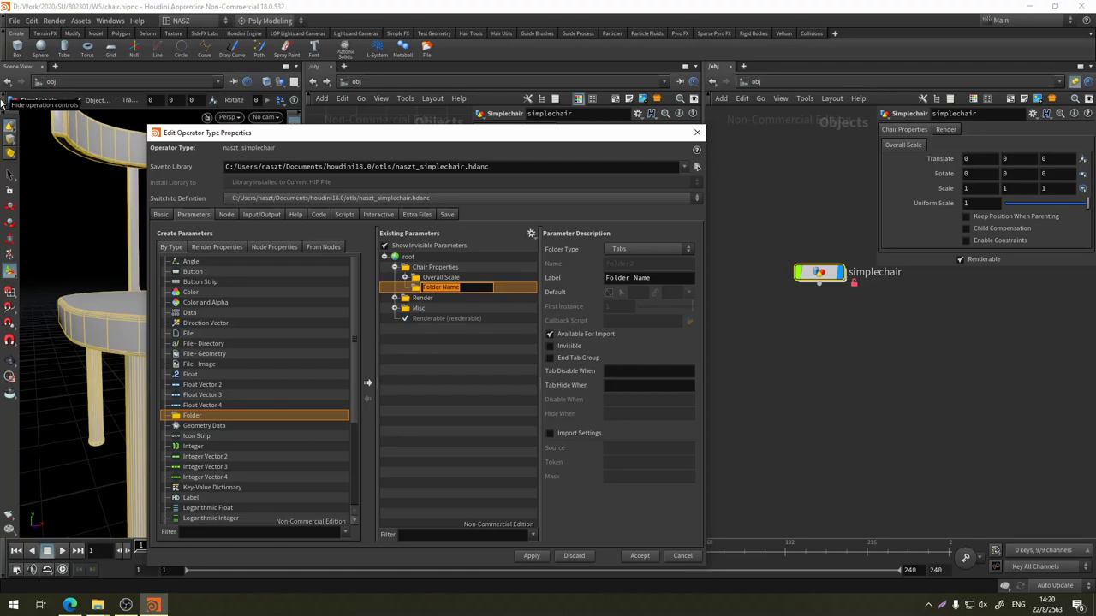
type("Custom")
type(" Param")
type("eter")
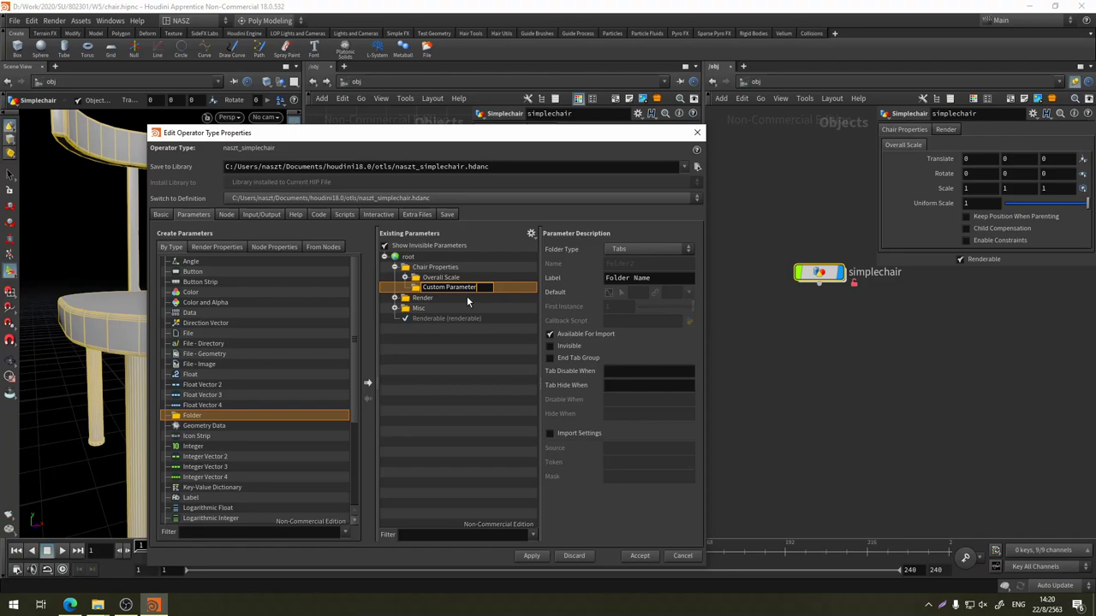
key("Return")
left_click(531, 556)
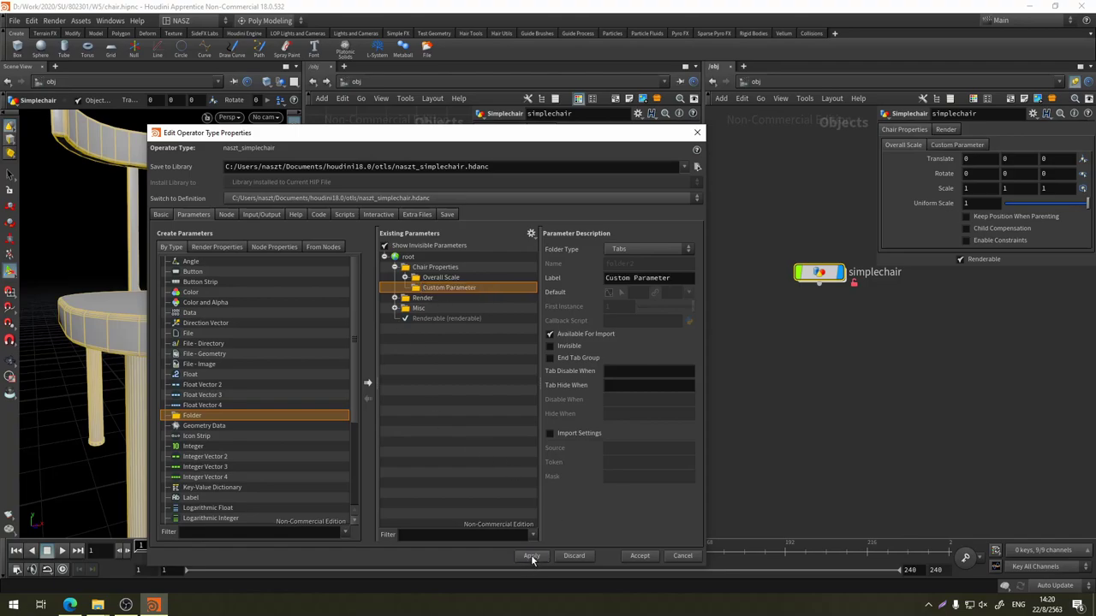
Switch between the node's empty Custom Parameter tab and the Overall Scale tab
left_click(973, 146)
left_click(905, 146)
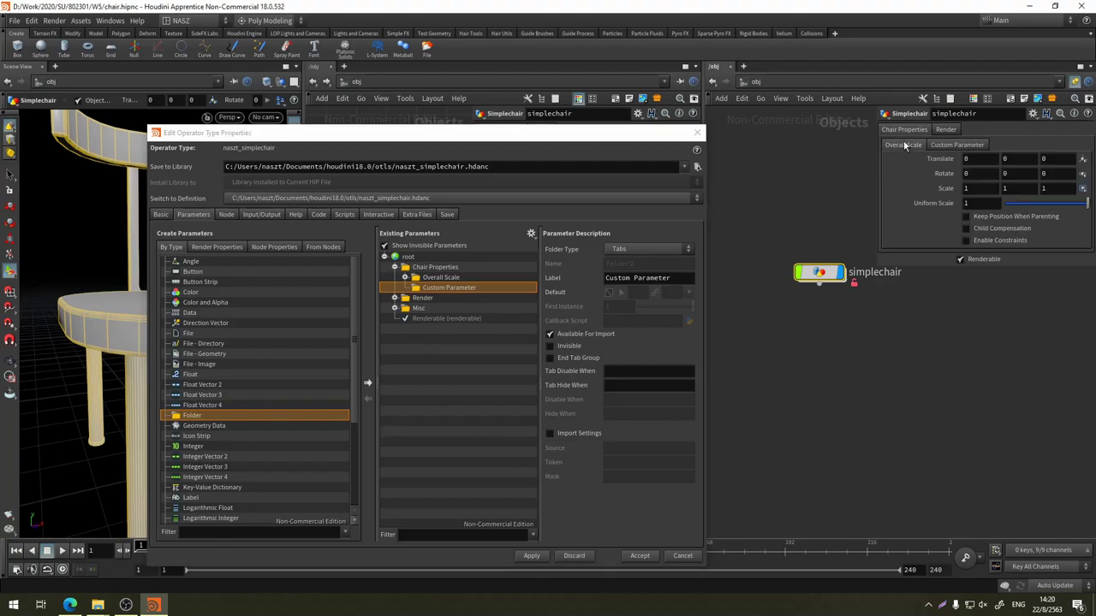
left_click(972, 145)
left_click(903, 145)
Promote the Pad_Size Translate into the Custom Parameter folder and apply it
double_click(822, 276)
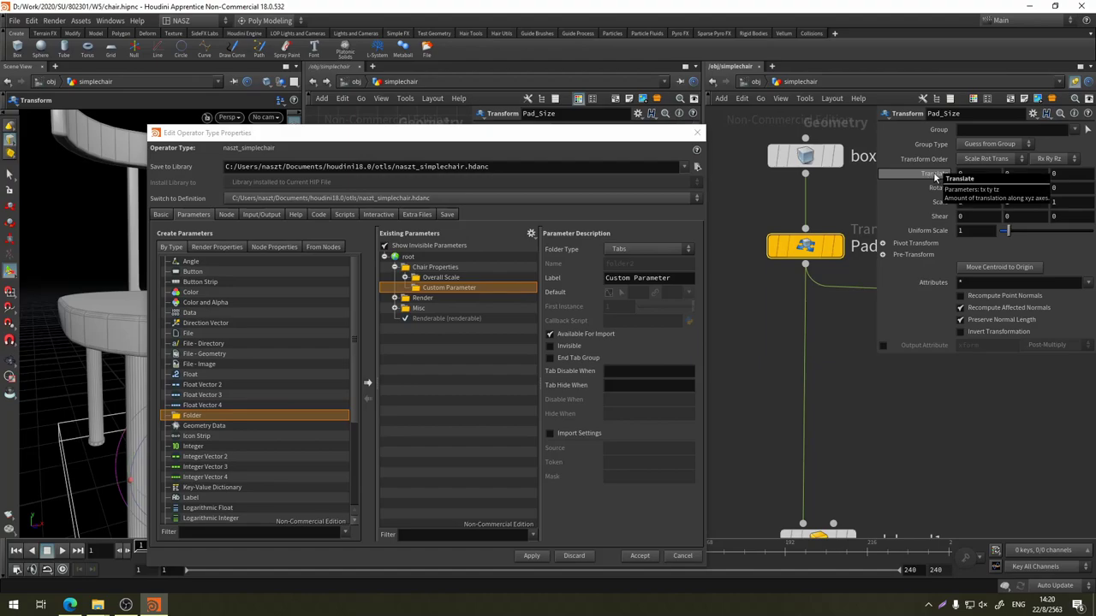
left_click_drag(935, 177, 465, 293)
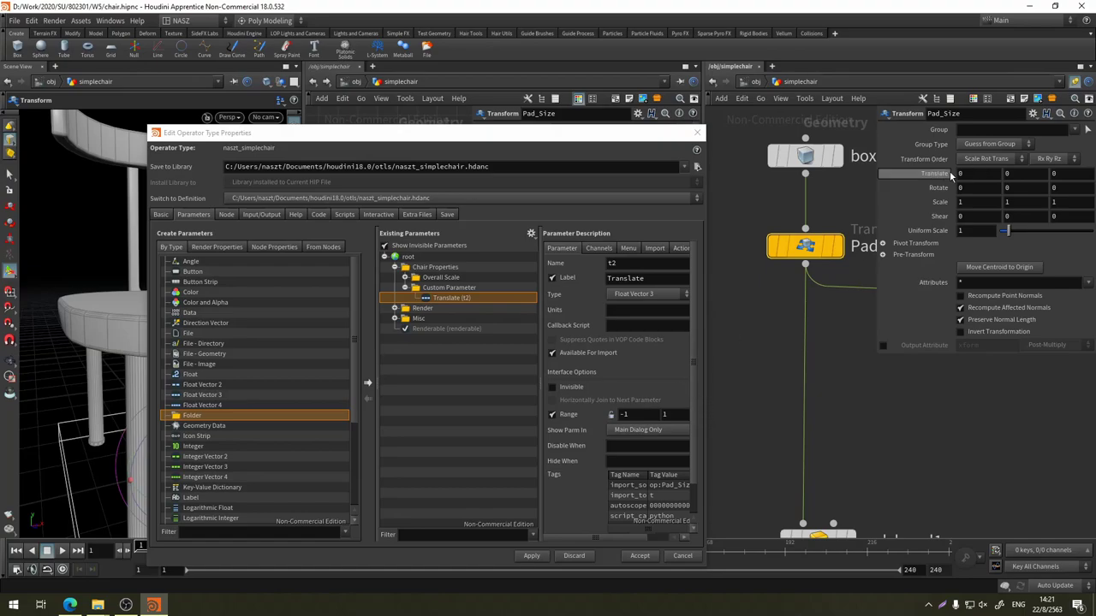
left_click(985, 173)
left_click_drag(961, 173, 948, 175)
left_click(604, 249)
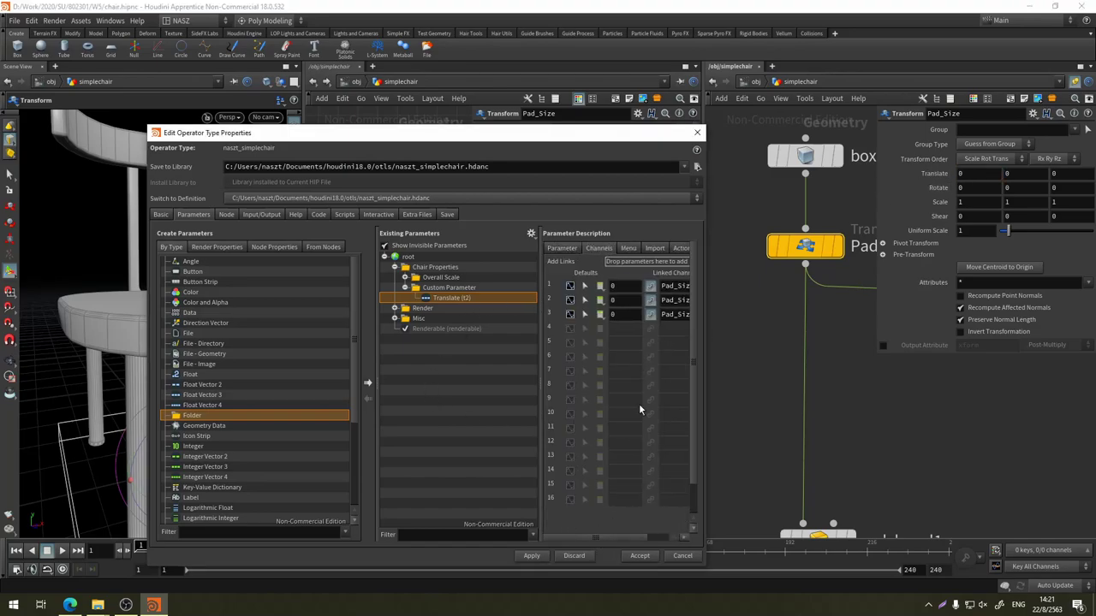
left_click(532, 555)
Check the Custom Parameter tab at object level, then delete the promoted Translate (t2) parameter
left_click(757, 83)
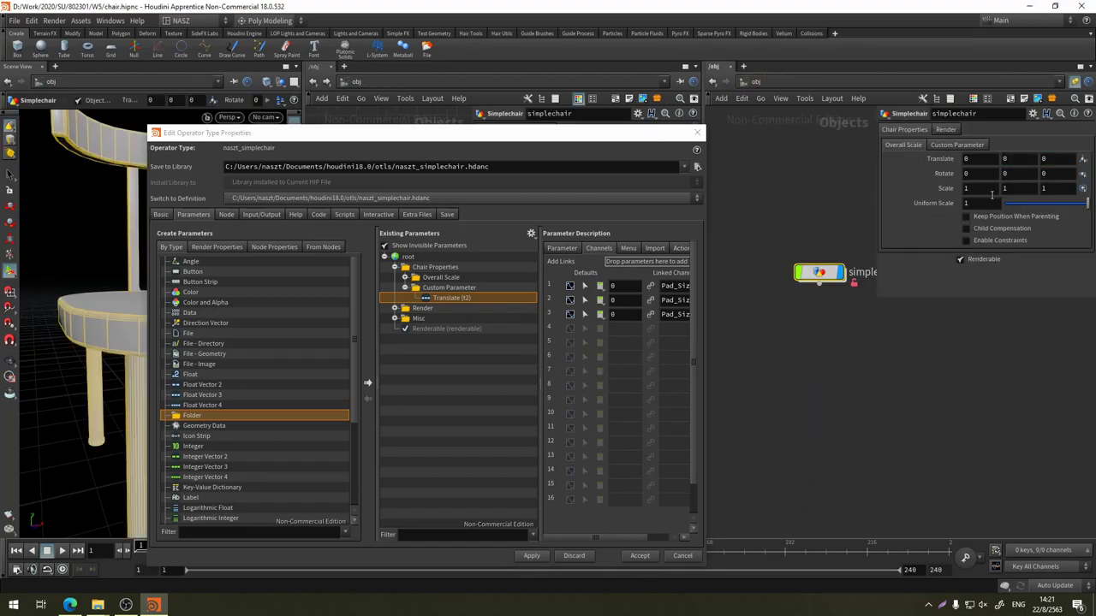
left_click(957, 145)
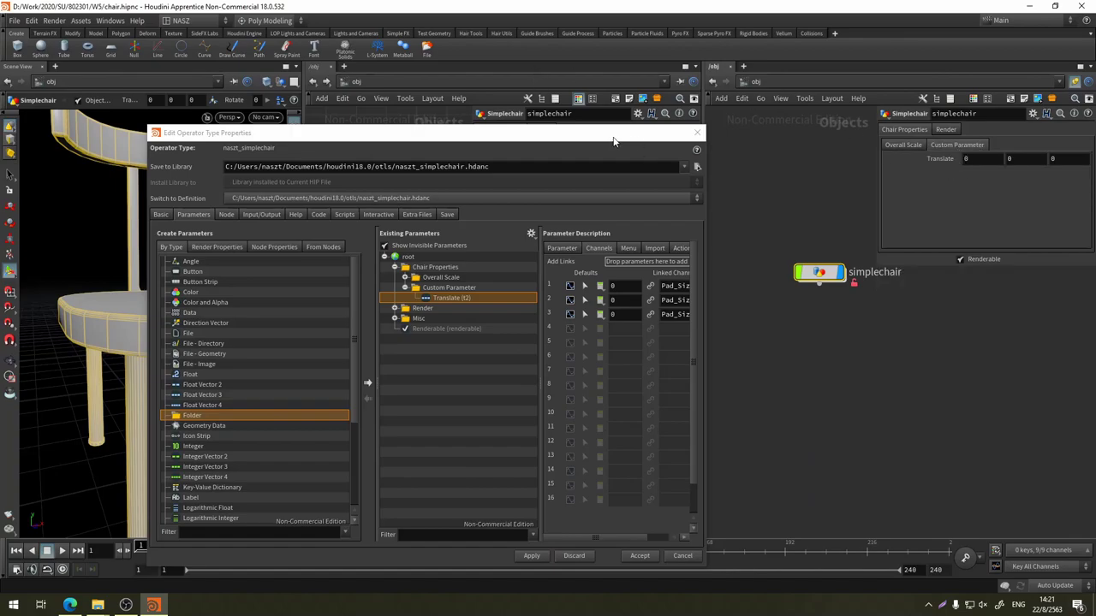
mouse_move(584, 135)
left_mouse_down()
mouse_move(719, 164)
mouse_move(711, 143)
left_mouse_up()
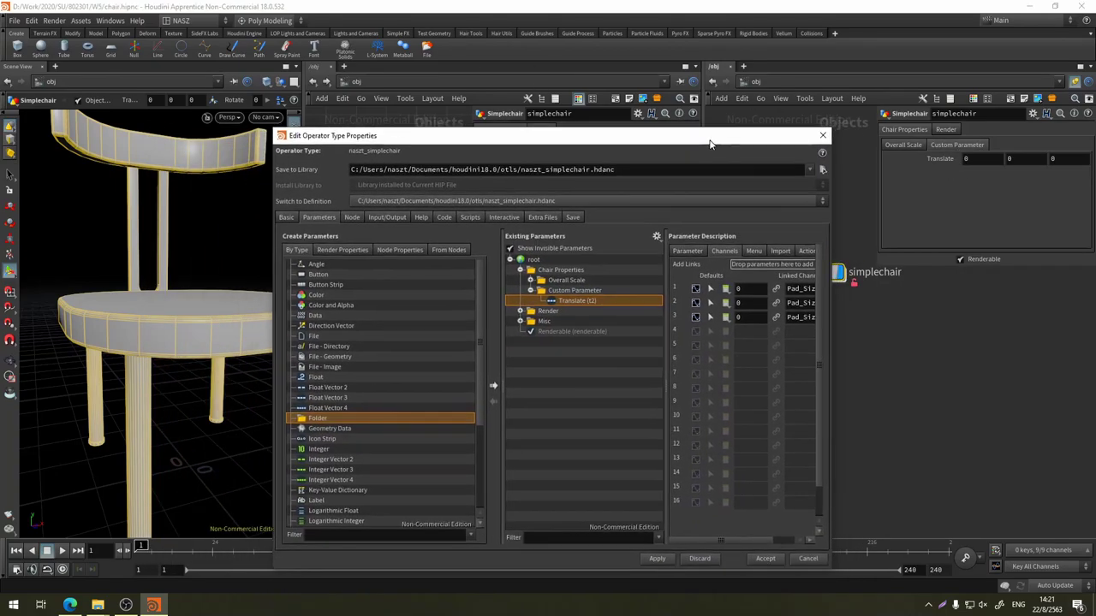
mouse_move(968, 158)
middle_mouse_down()
mouse_move(978, 158)
mouse_move(967, 159)
middle_mouse_up()
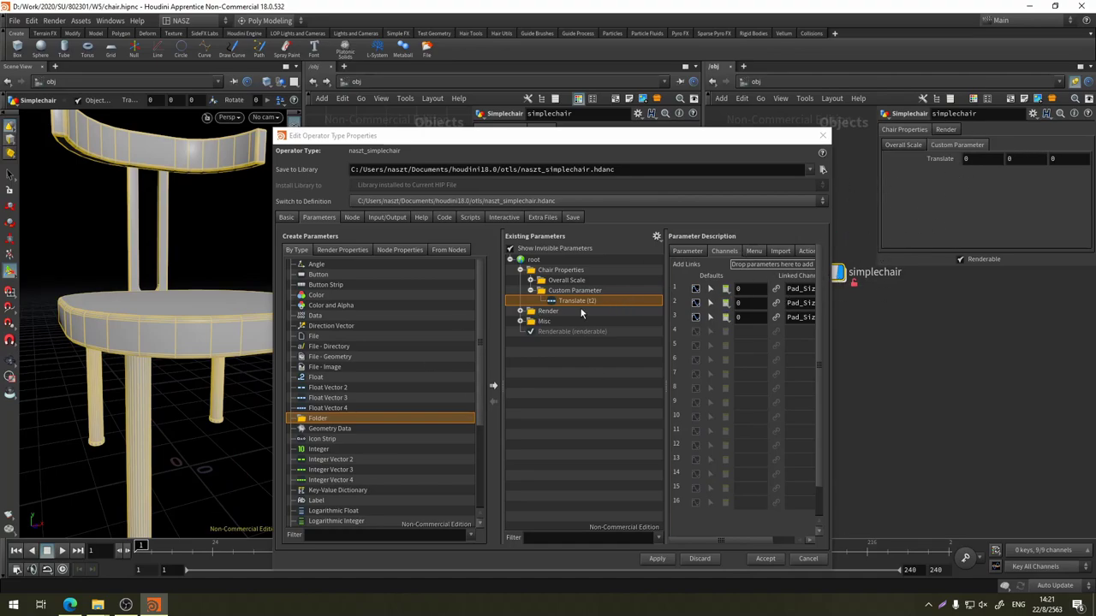
left_click(684, 250)
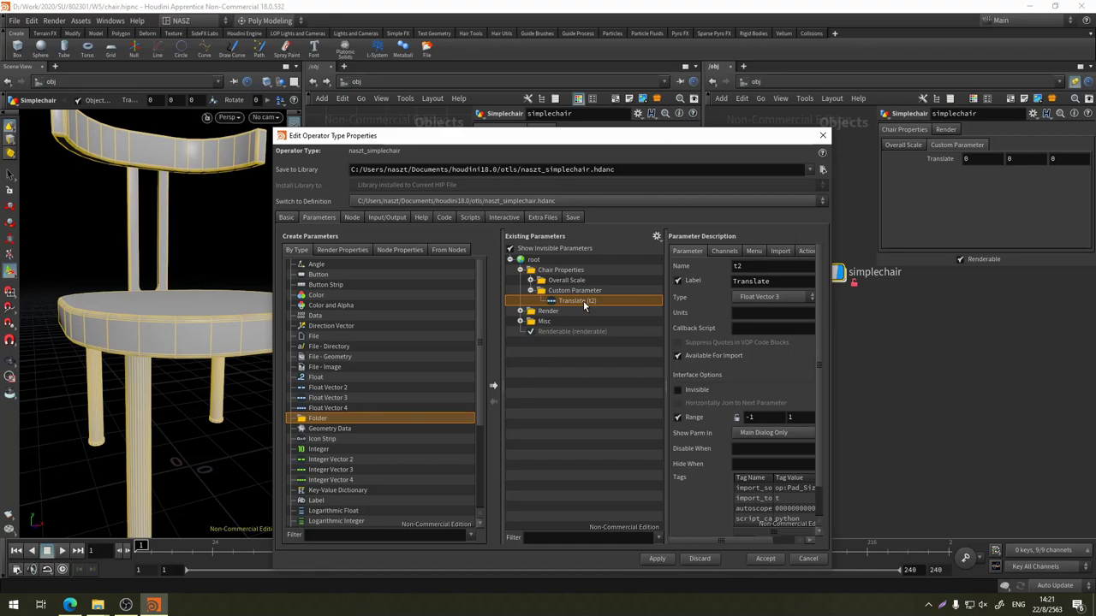
key("Delete")
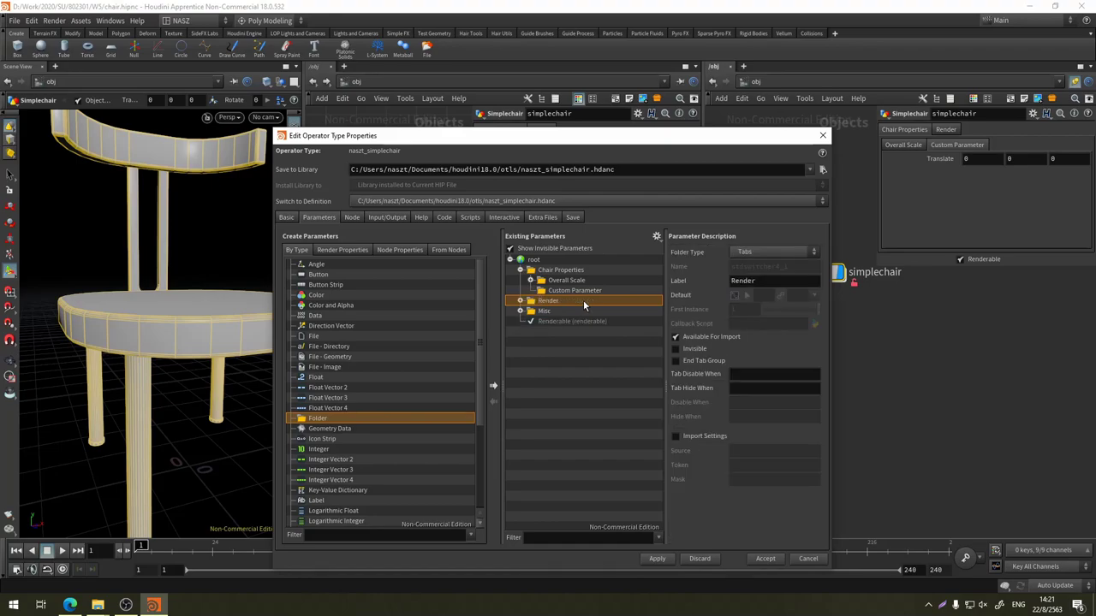
Apply the Translate removal, promote Pad_Size's Scale (s2) into Custom Parameter, then return to /obj
left_click(659, 560)
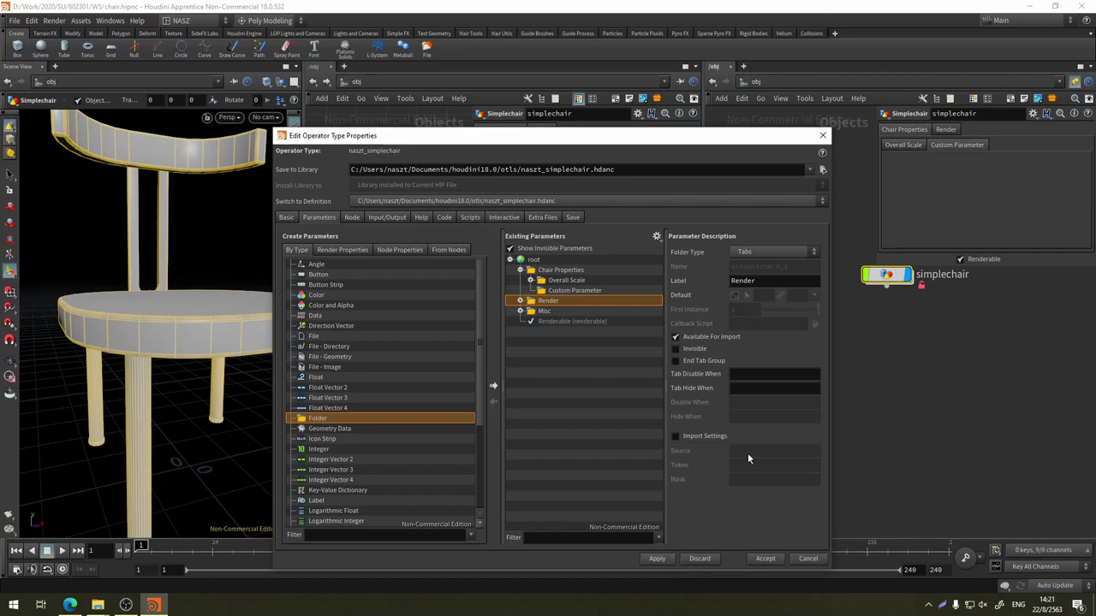
double_click(881, 275)
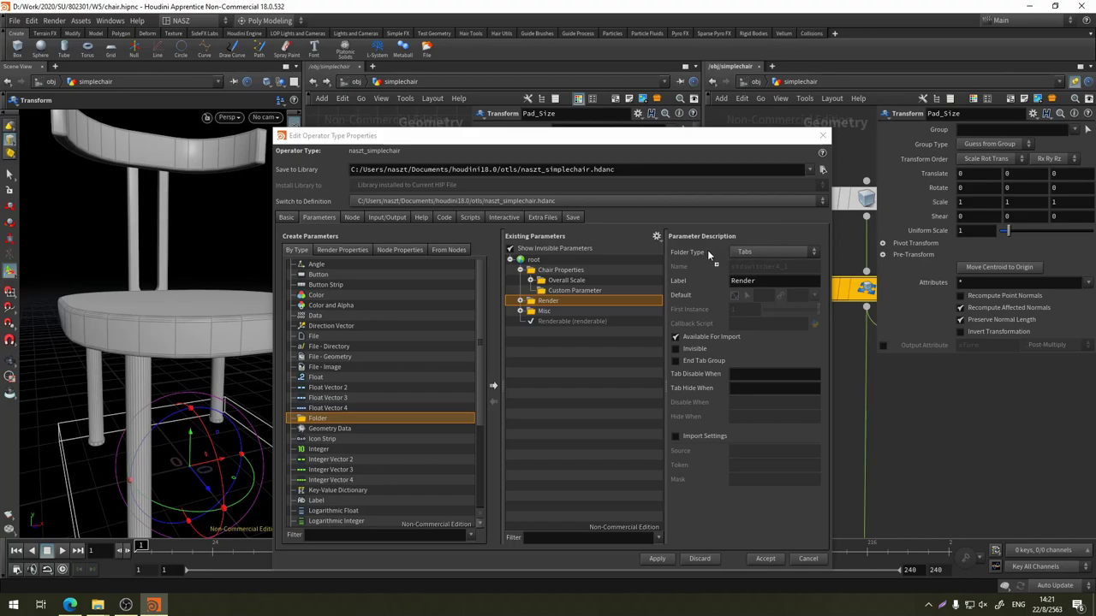
left_click_drag(707, 253, 586, 290)
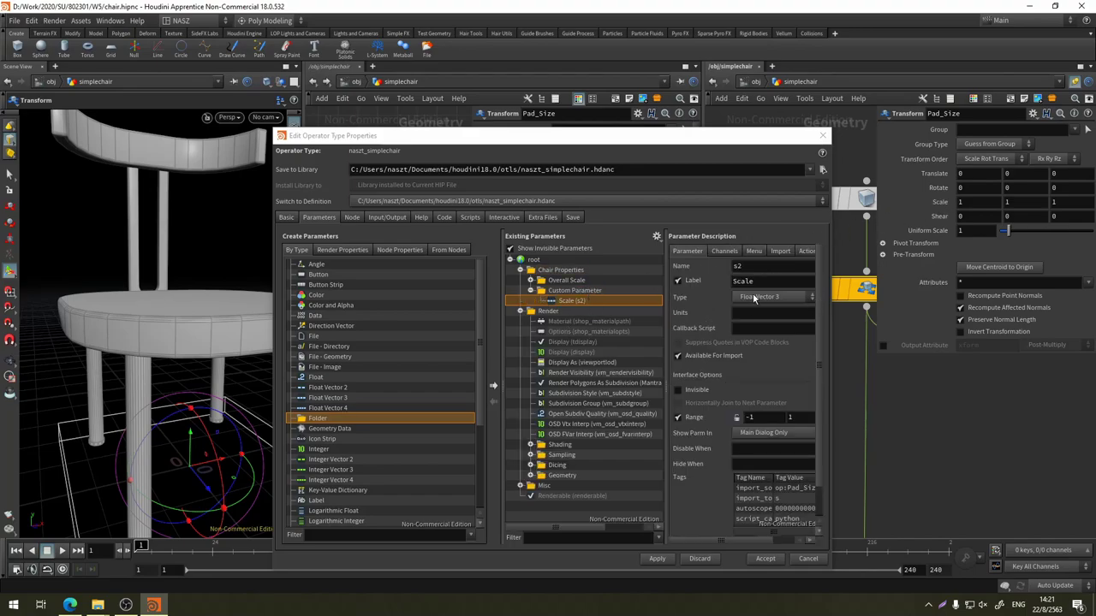
left_click(656, 558)
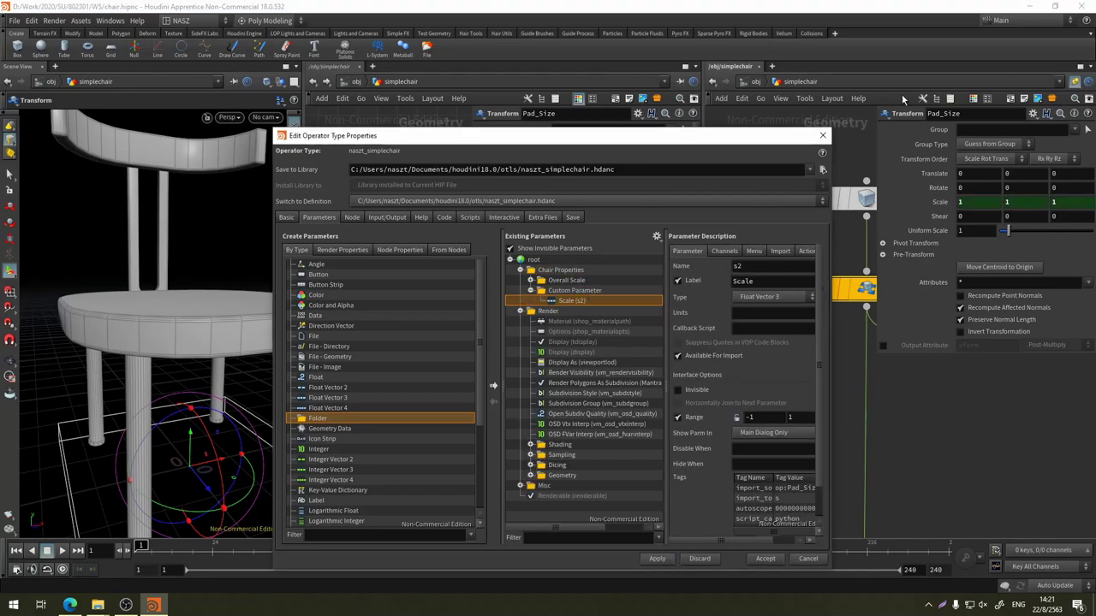
left_click(748, 86)
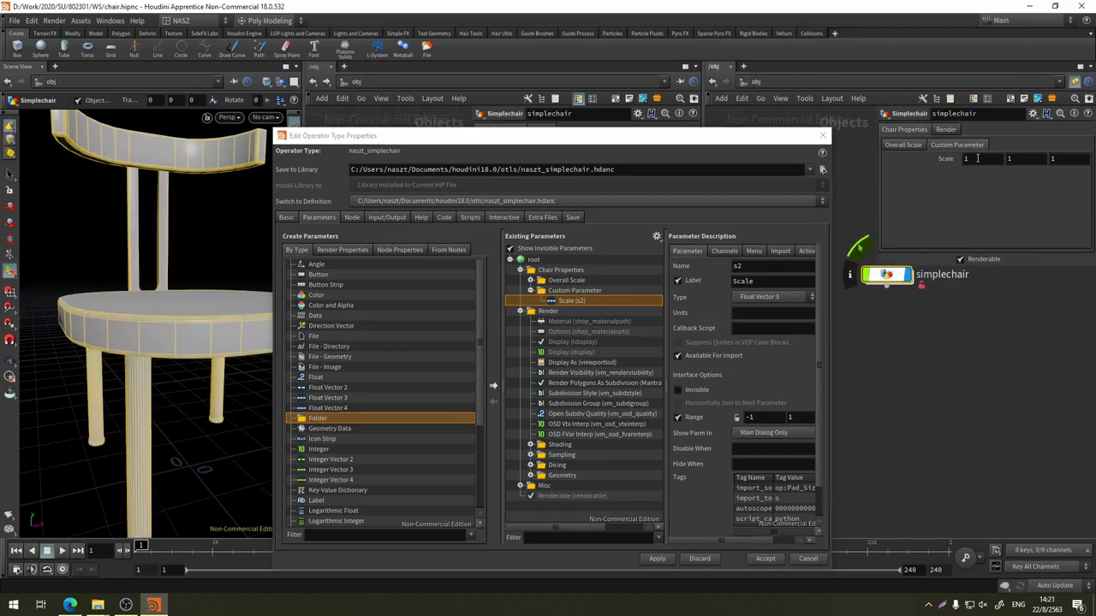
Stretch the chair lengthwise by raising the promoted Scale X to 2.1
key("Escape")
left_click_drag(245, 276, 224, 248)
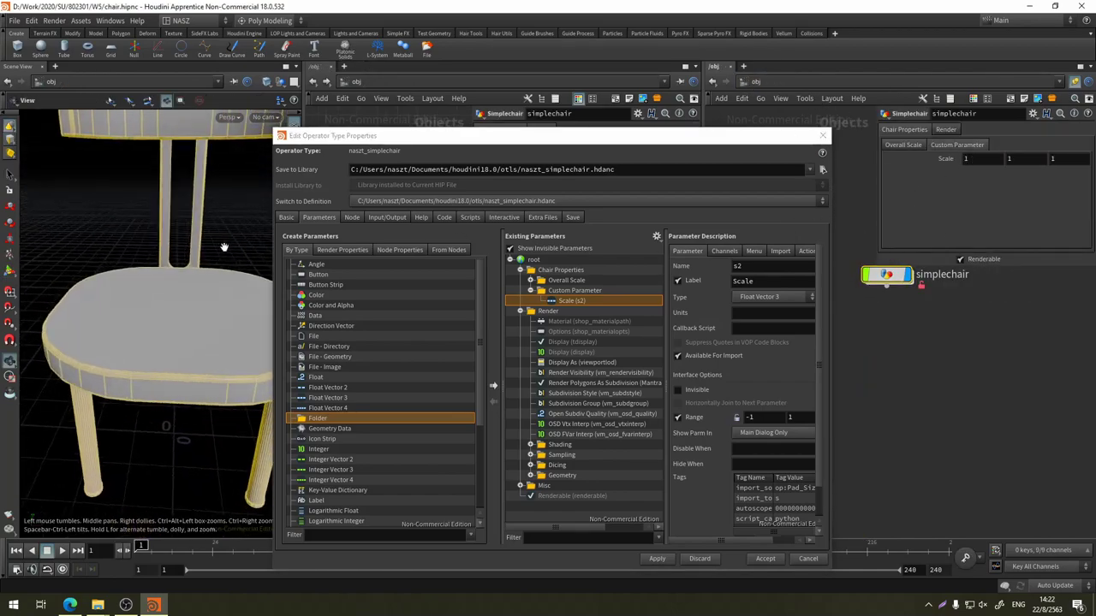
middle_click_drag(967, 158, 1028, 157)
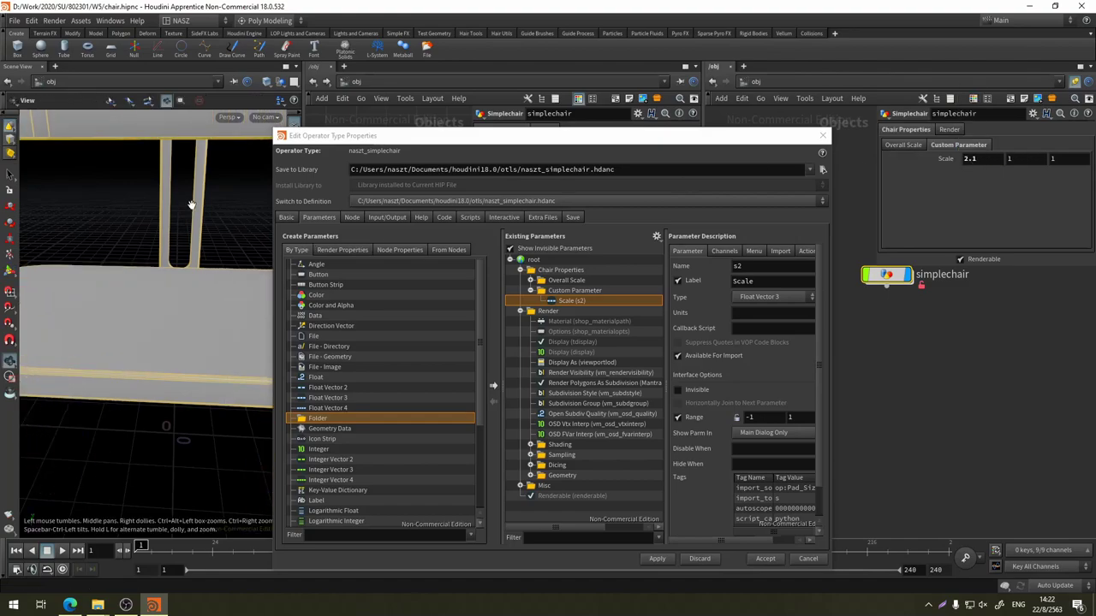
mouse_move(191, 206)
left_mouse_down()
mouse_move(172, 233)
mouse_move(196, 203)
mouse_move(166, 142)
left_mouse_up()
Try Scale Y at 1.7 to deepen the chair, then undo it back to 1
key("Return")
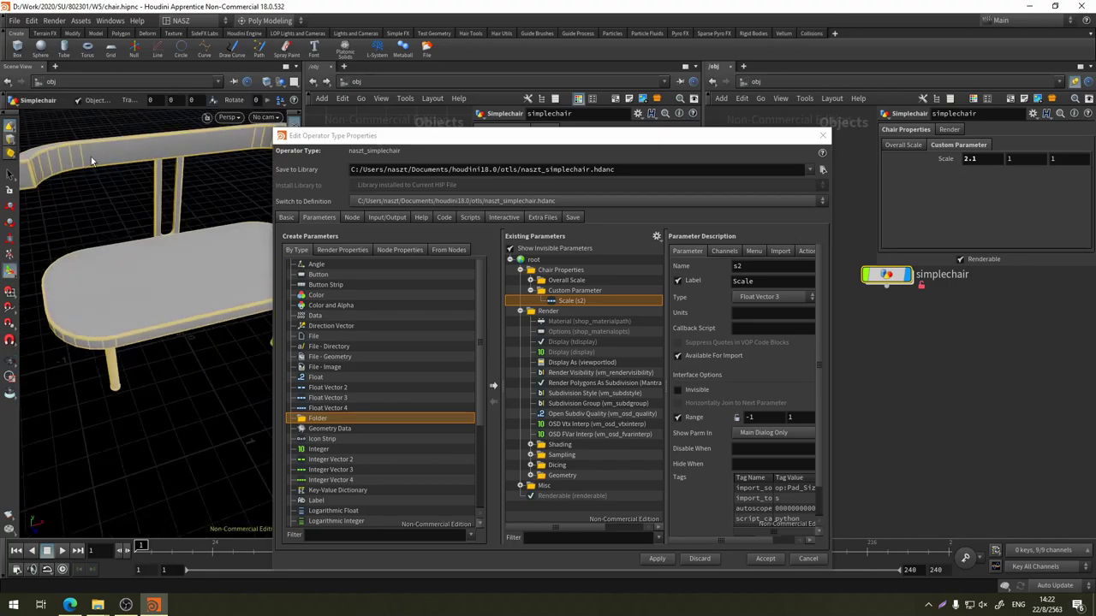
key("Escape")
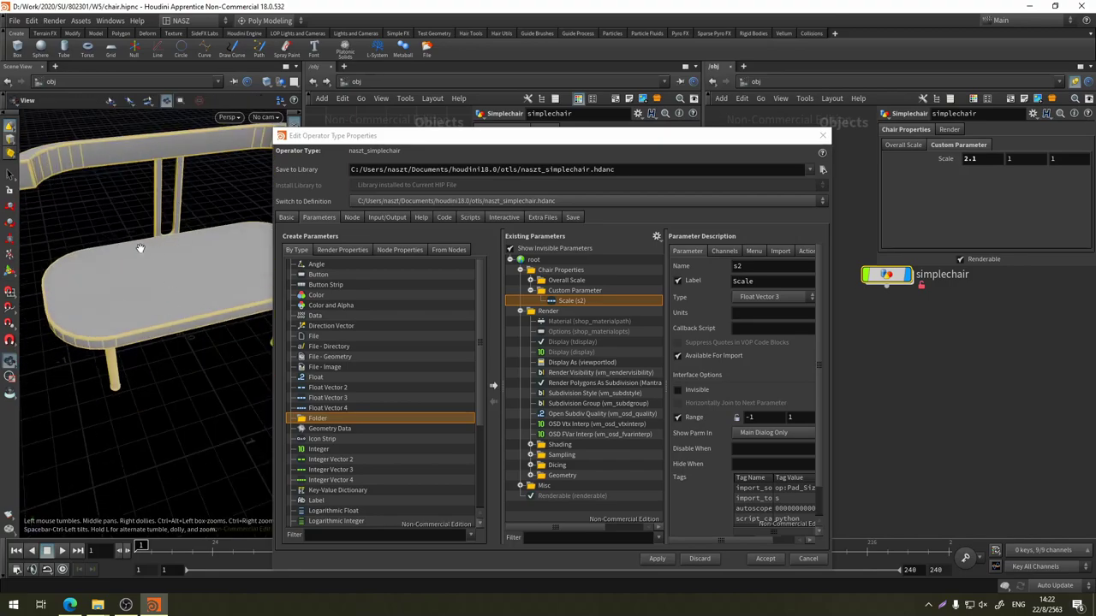
left_click_drag(141, 248, 388, 248)
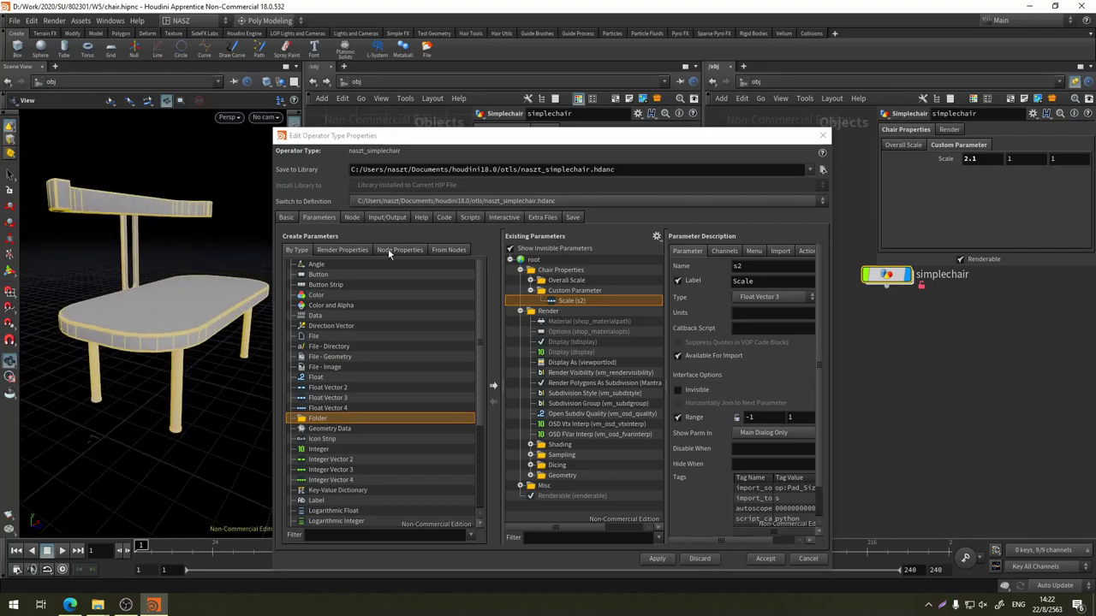
key("Return")
mouse_move(1013, 160)
middle_mouse_down()
mouse_move(1073, 151)
mouse_move(992, 172)
middle_mouse_up()
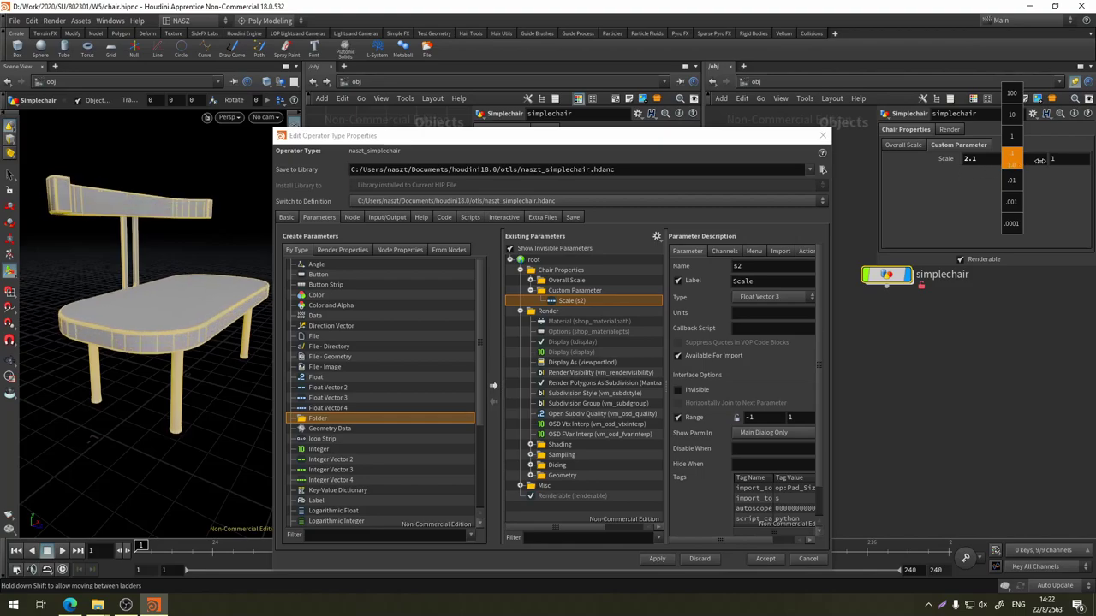
middle_click_drag(1010, 167, 1053, 167)
mouse_move(188, 257)
left_mouse_down()
mouse_move(224, 262)
mouse_move(235, 312)
left_mouse_up()
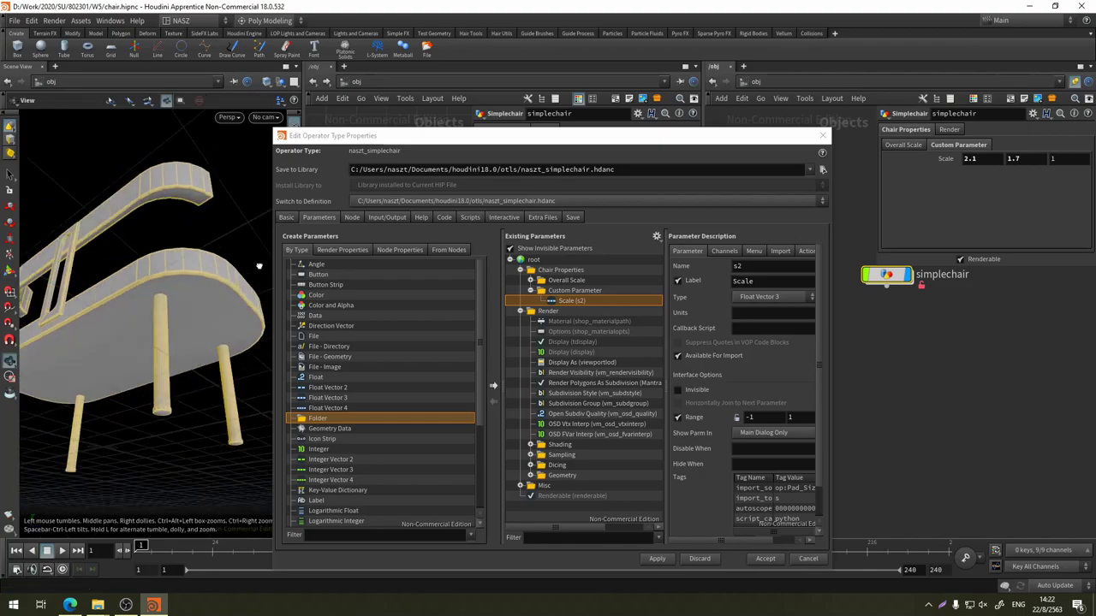
key("ctrl+z")
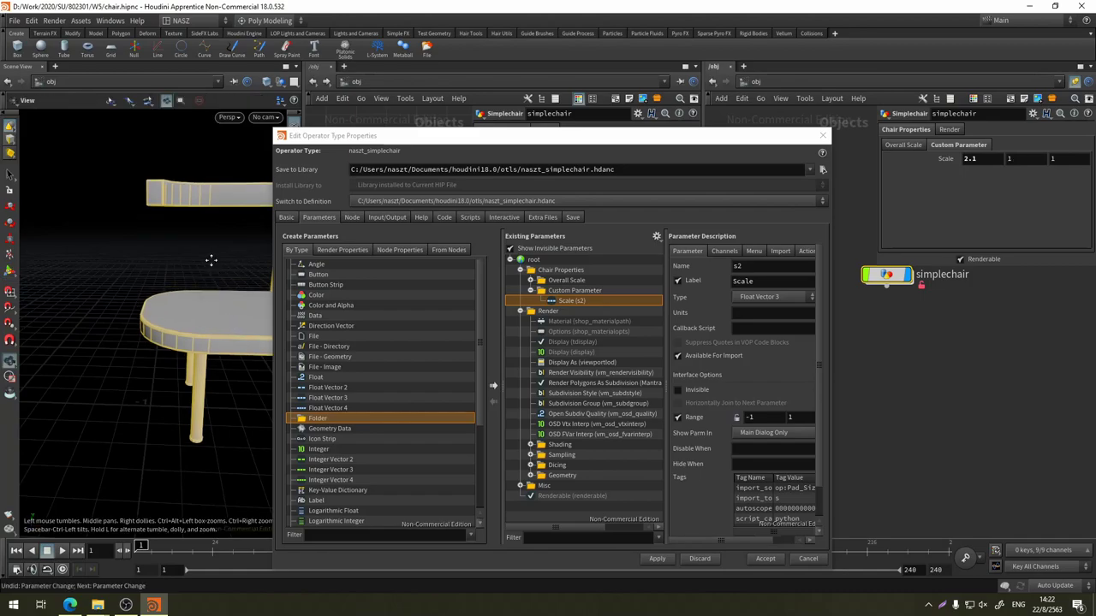
left_click_drag(213, 260, 171, 274)
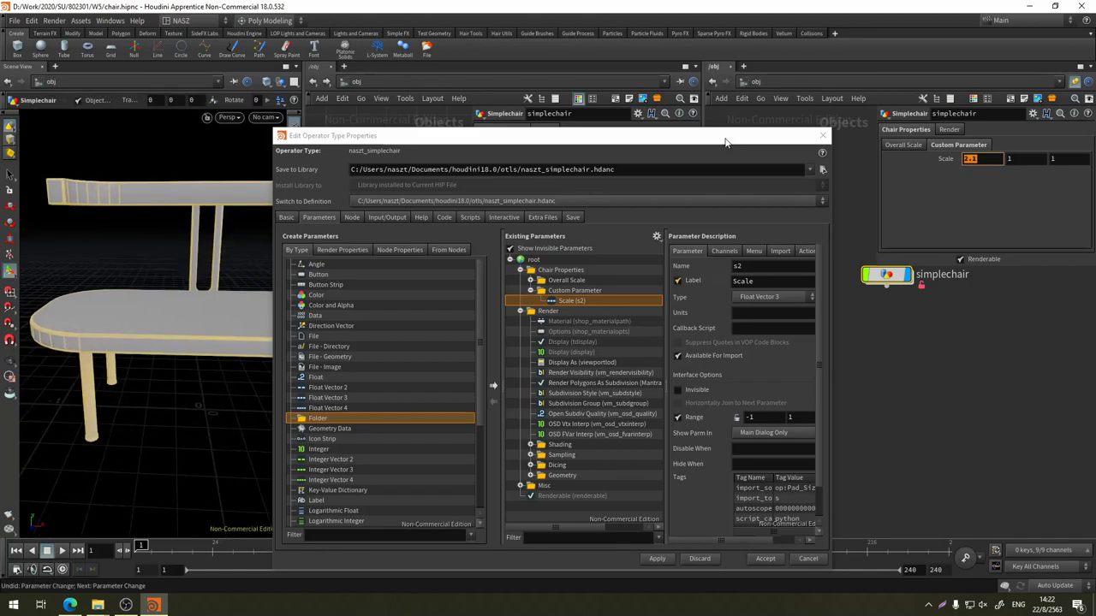
Undo the scale change, then give the parameter label 'Pad Scale' and name 'padscale'
key("ctrl+z")
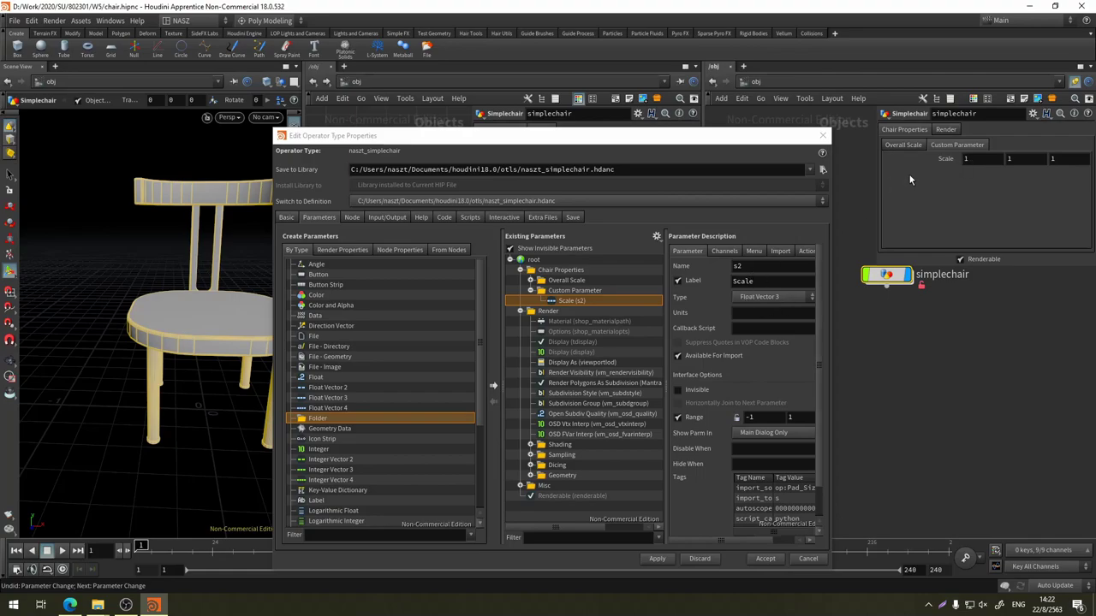
left_click(736, 281)
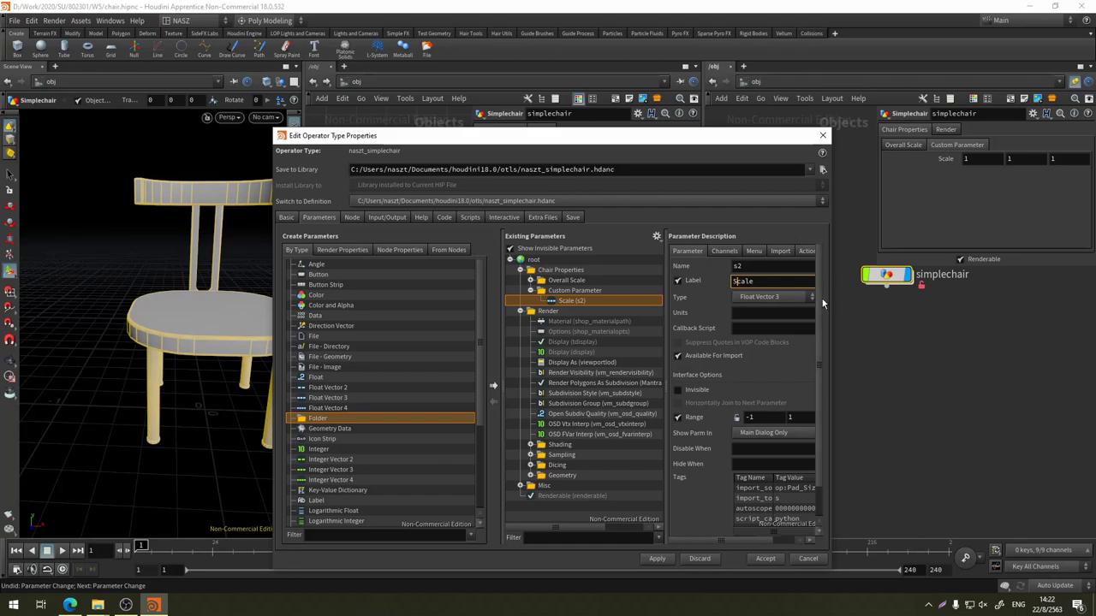
type("Pad")
double_click(751, 282)
left_click_drag(695, 141, 665, 115)
key("shift+Tab")
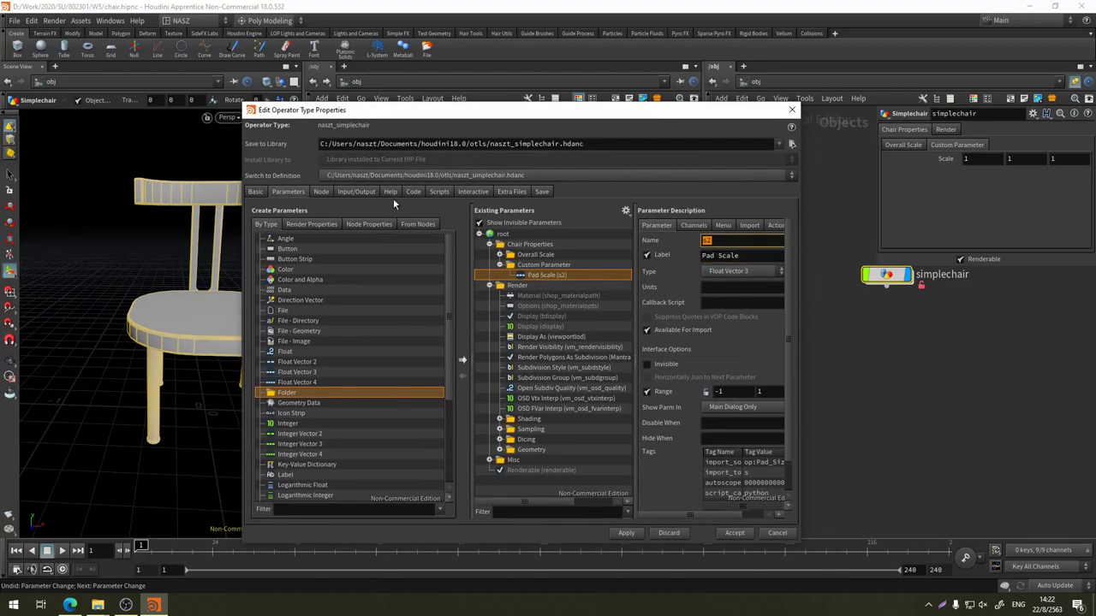
type("pads")
type("cale")
left_click_drag(802, 364, 847, 362)
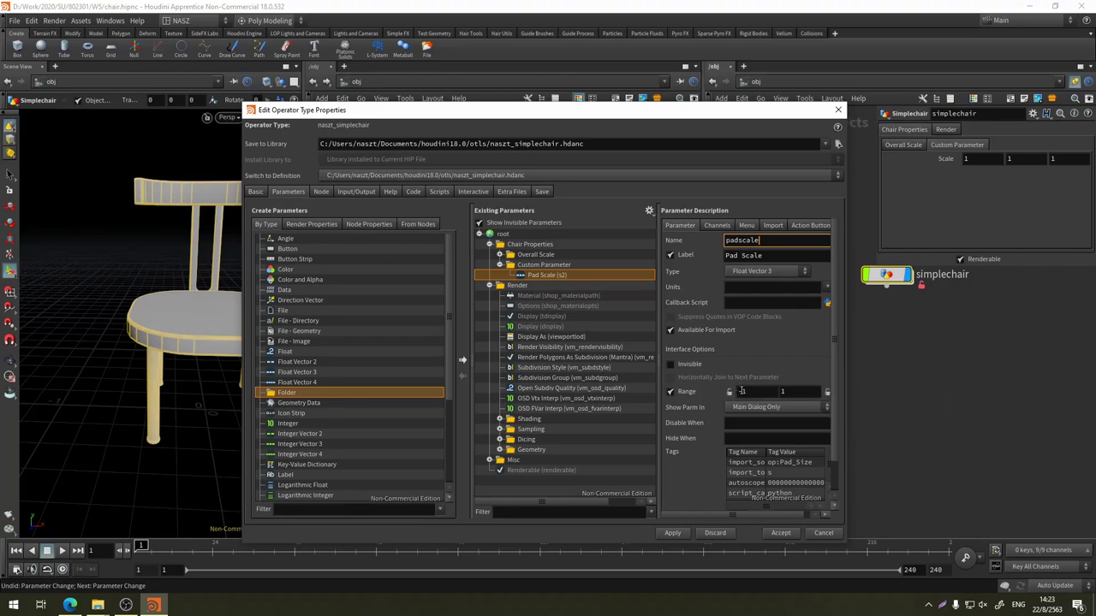
Commit the padscale name with strict range limits, apply, and test Pad Scale at 0.74
left_click(730, 392)
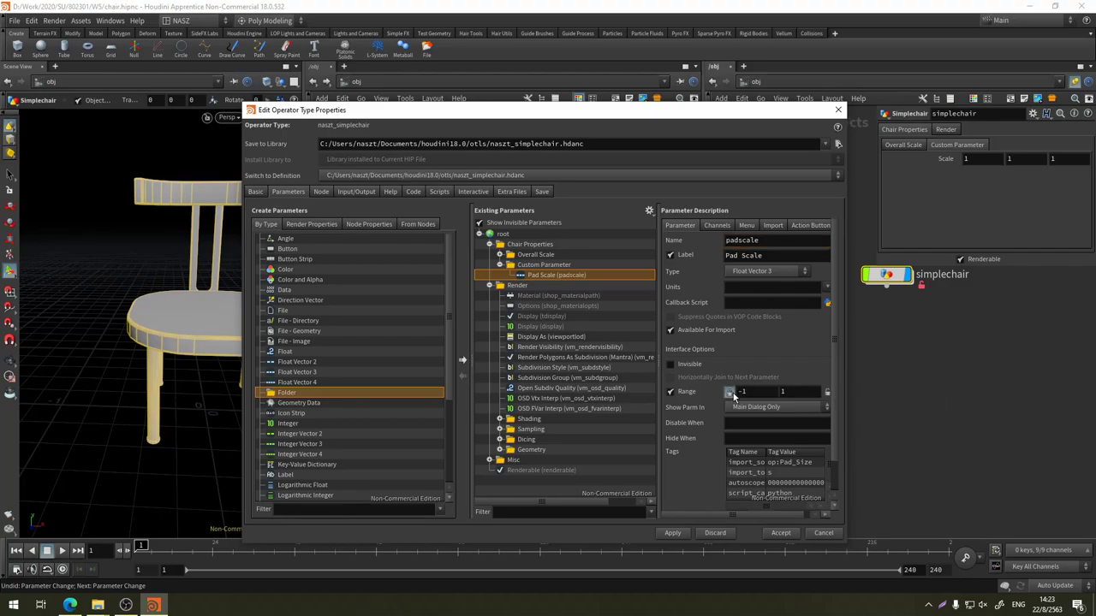
left_click(826, 392)
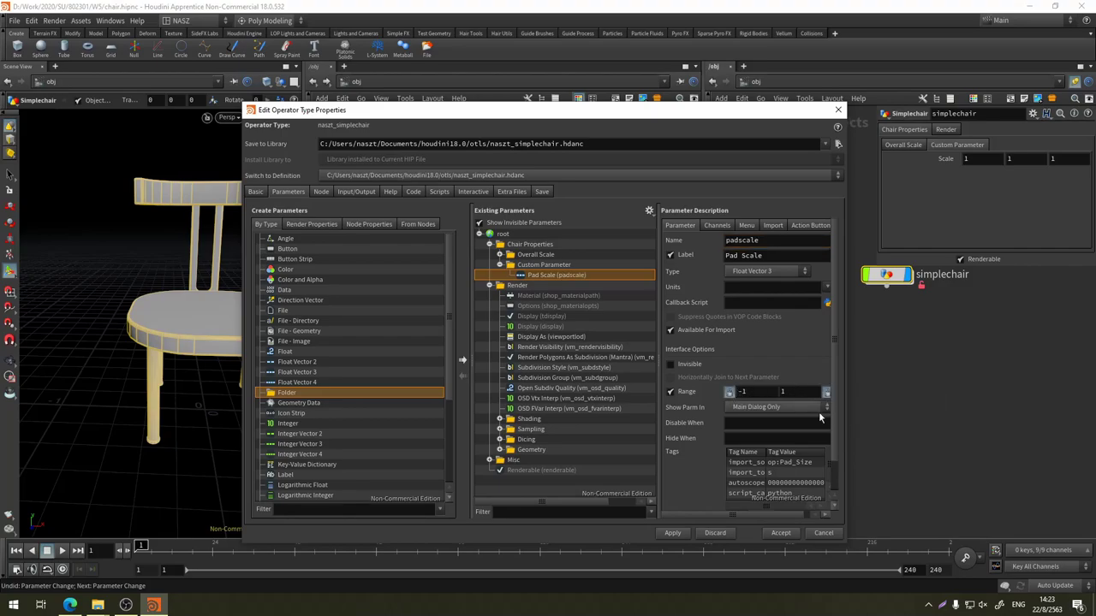
left_click(682, 533)
mouse_move(996, 158)
middle_mouse_down()
mouse_move(1029, 156)
mouse_move(985, 158)
middle_mouse_up()
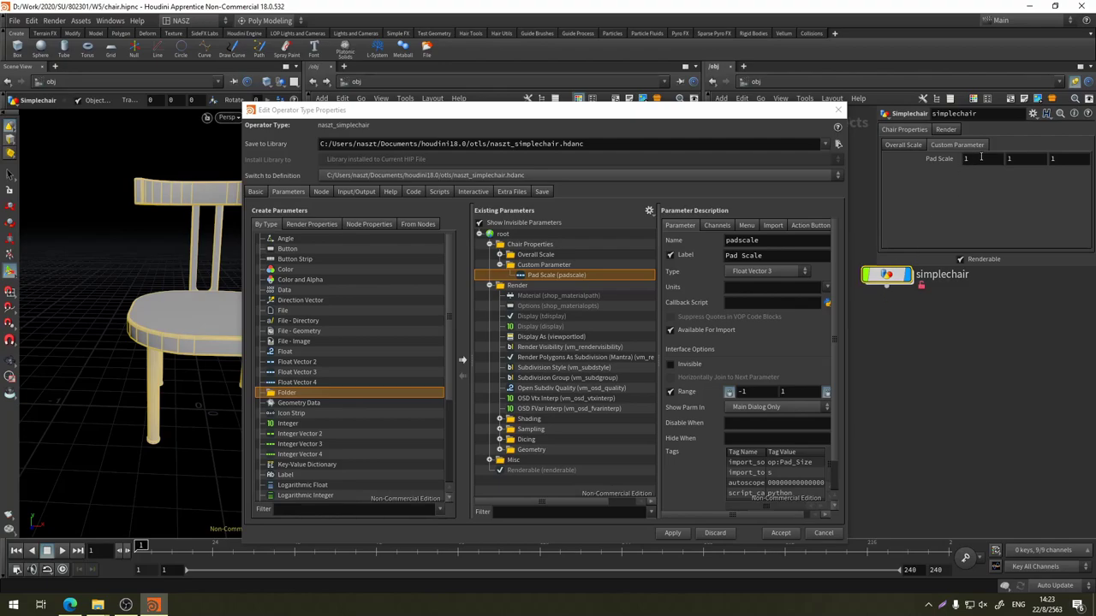
mouse_move(981, 158)
middle_mouse_down()
mouse_move(966, 162)
mouse_move(971, 178)
mouse_move(881, 181)
middle_mouse_up()
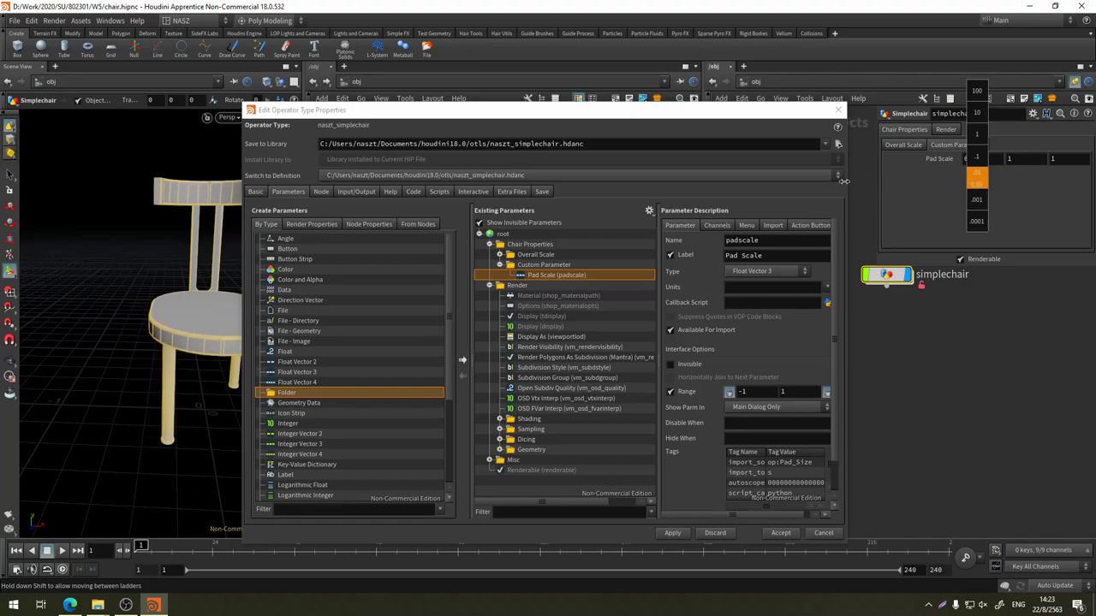
middle_click_drag(882, 182, 680, 259)
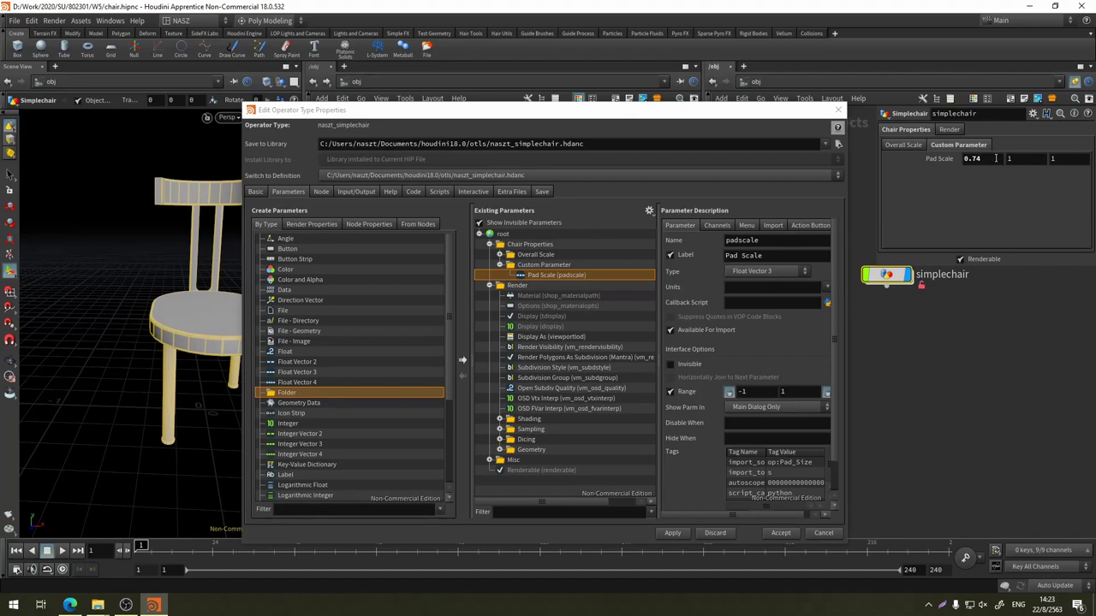
mouse_move(158, 319)
left_mouse_down()
mouse_move(178, 326)
mouse_move(325, 259)
left_mouse_up()
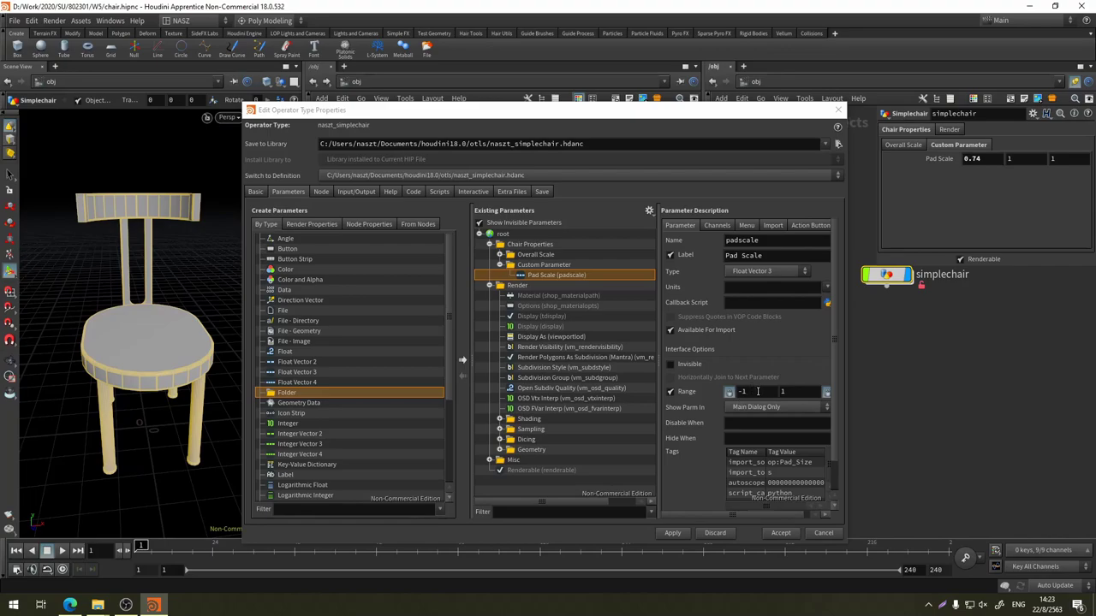
Set the range minimum to 0.5, apply, test Pad Scale at 0.64, then undo
left_click(736, 392)
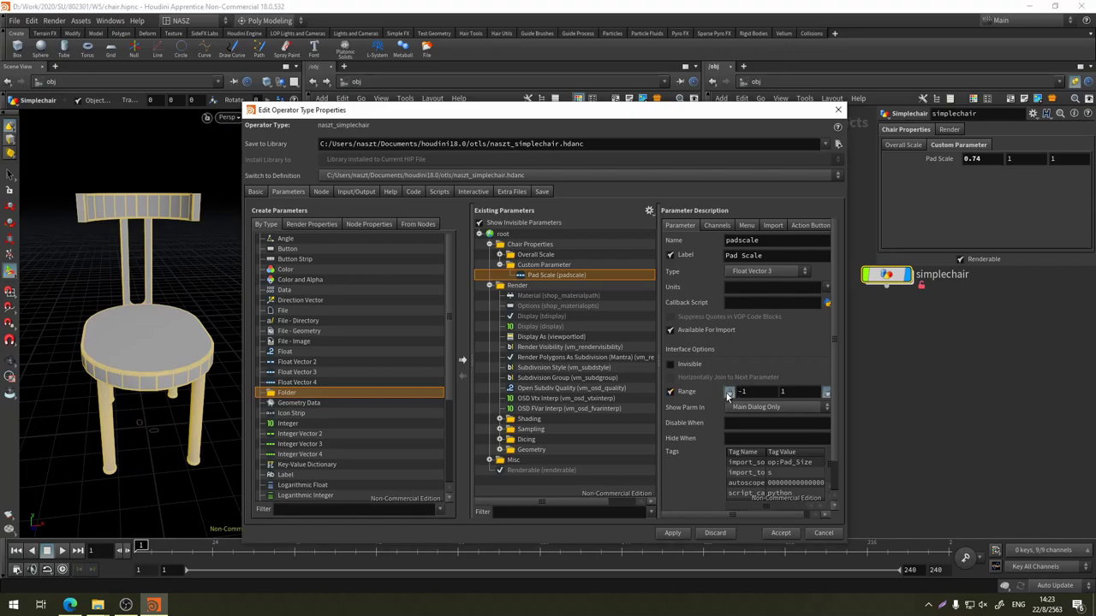
type("0.5")
key("Return")
left_click(673, 533)
mouse_move(970, 159)
middle_mouse_down()
mouse_move(957, 187)
mouse_move(926, 186)
middle_mouse_up()
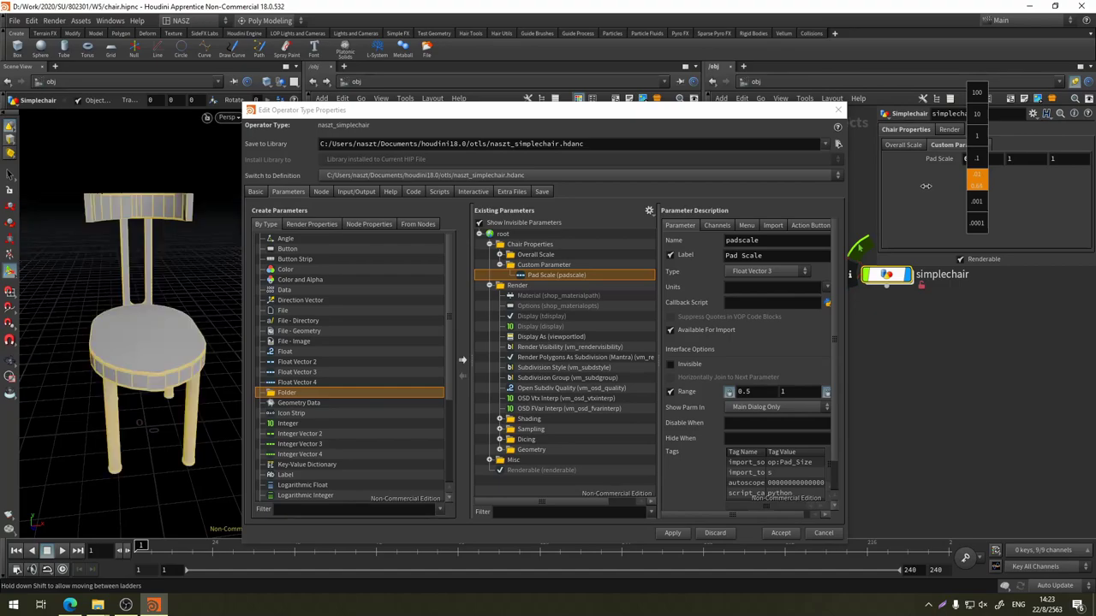
middle_click_drag(925, 186, 992, 158)
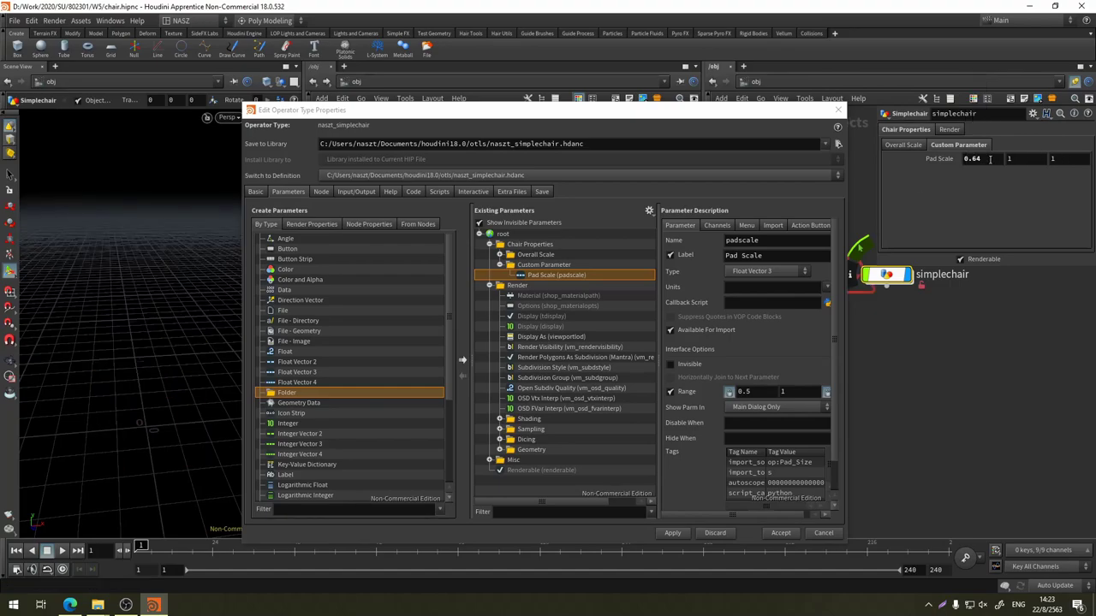
key("ctrl+z")
Reset Pad Scale to 1 and raise the range minimum to 1, then test it
double_click(984, 159)
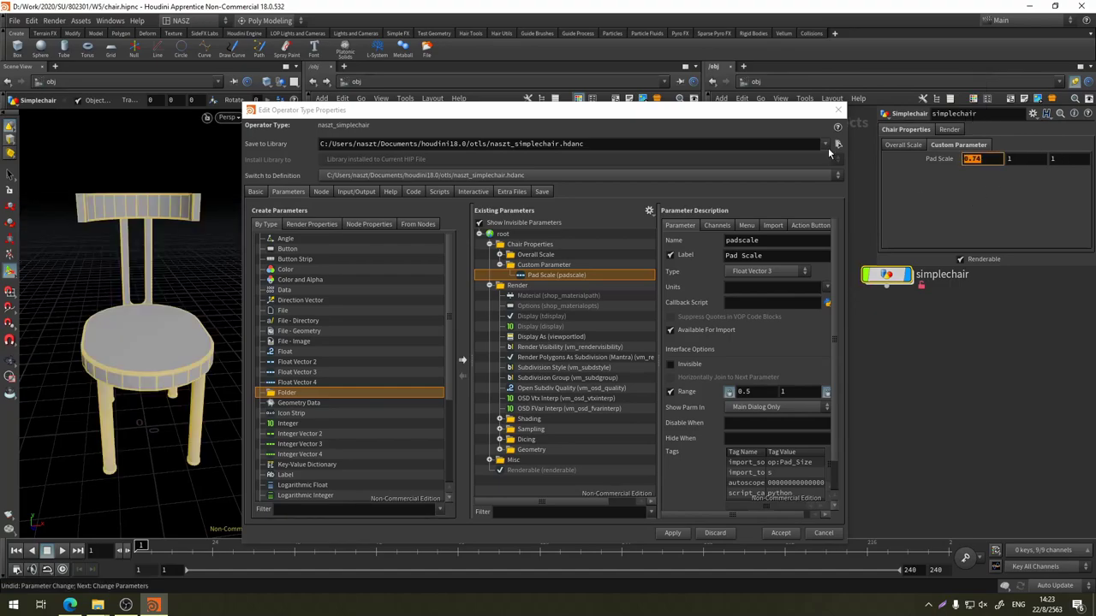
type("1")
key("Return")
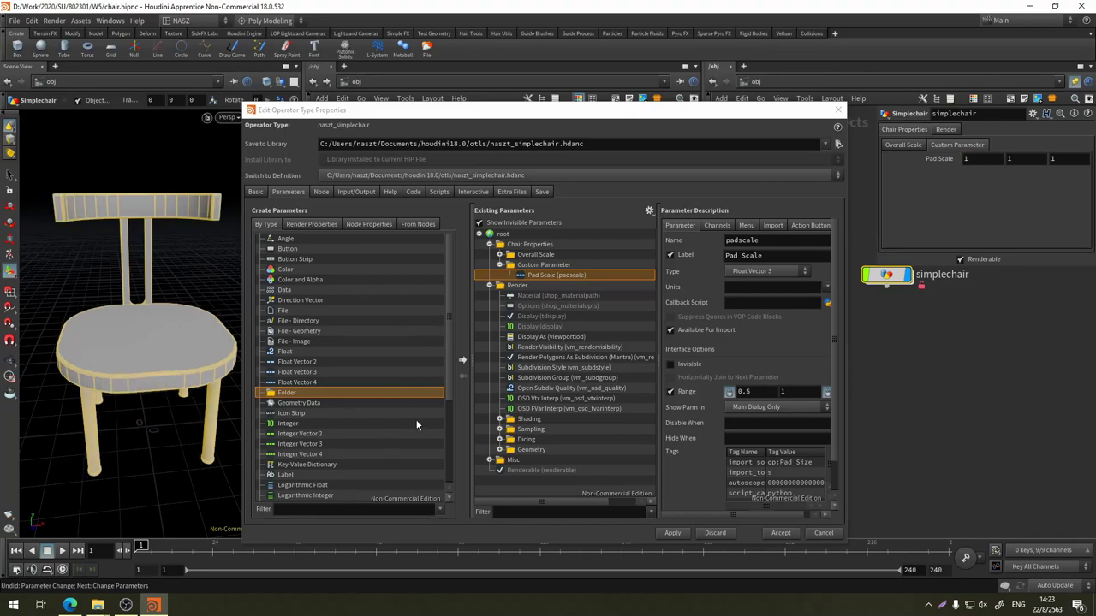
left_click(756, 390)
type("1")
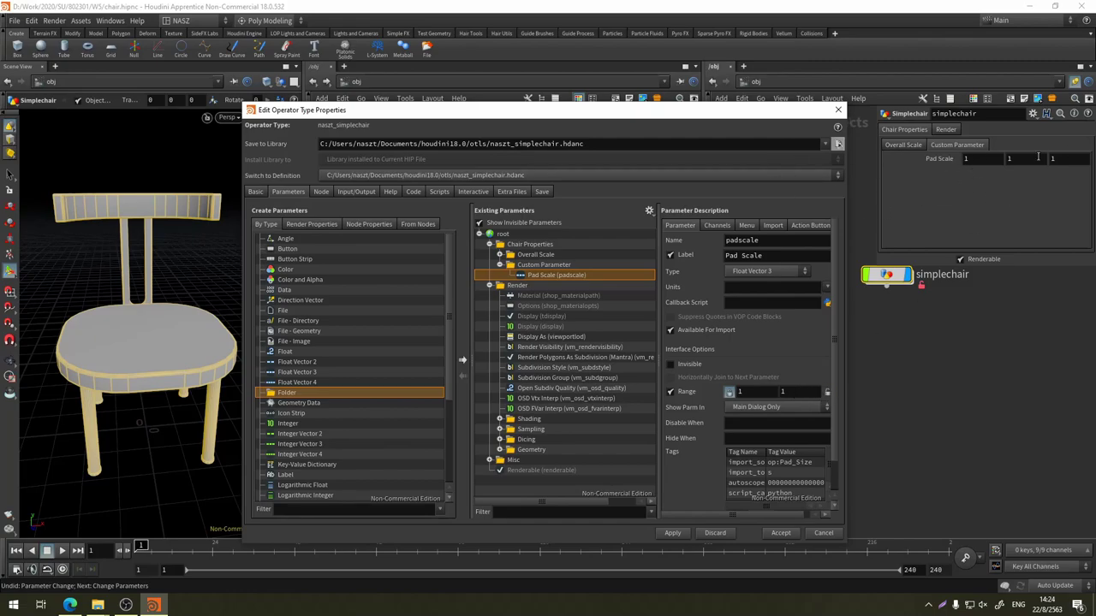
mouse_move(962, 159)
middle_mouse_down()
mouse_move(1033, 178)
mouse_move(955, 175)
middle_mouse_up()
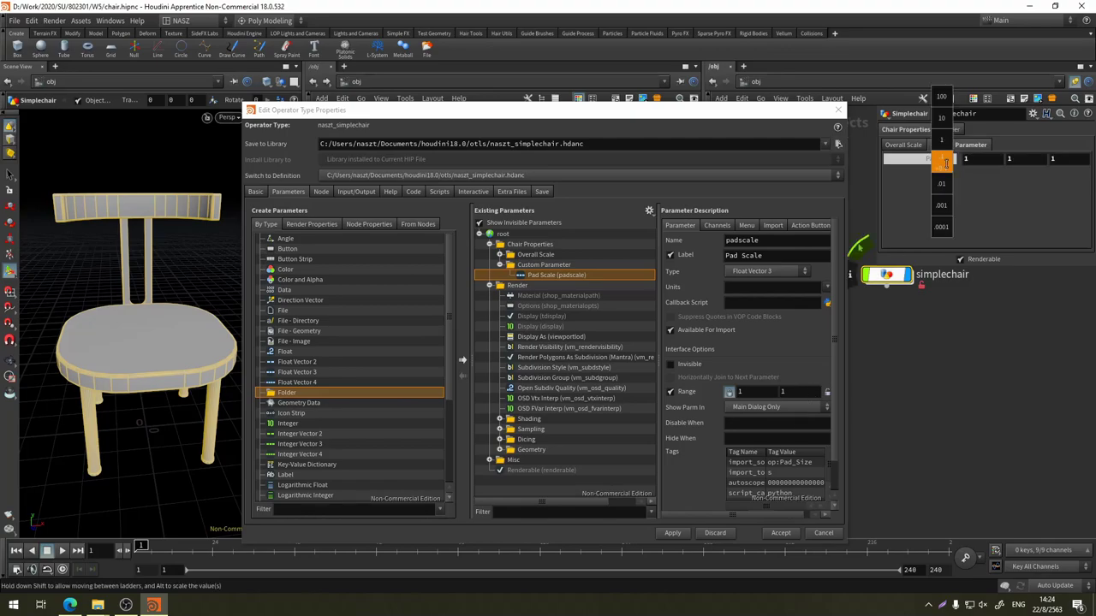
Apply the updated range, dismiss the warning console, and test then undo Pad Scale changes
left_click(670, 533)
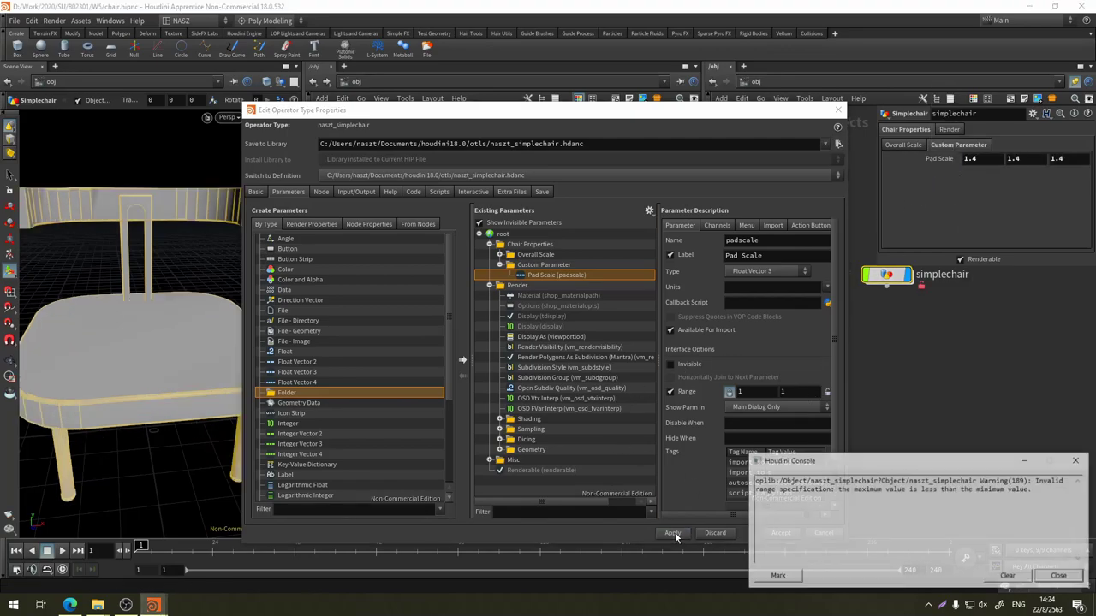
left_click(1010, 577)
left_click(1060, 577)
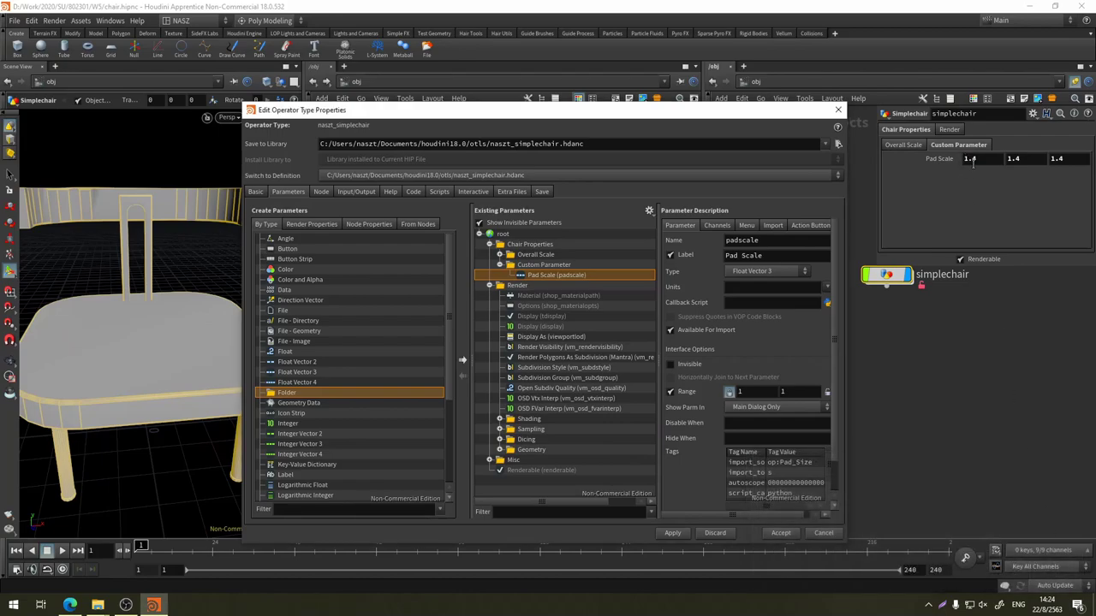
mouse_move(933, 160)
middle_mouse_down()
mouse_move(887, 159)
mouse_move(905, 159)
middle_mouse_up()
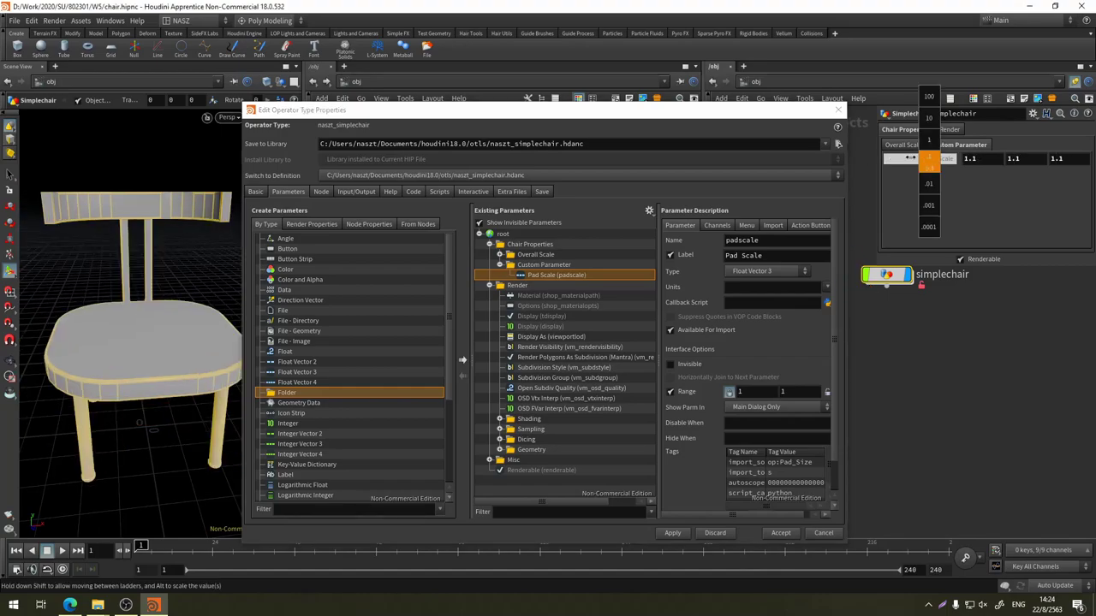
middle_click_drag(910, 157, 952, 177)
key("ctrl+z")
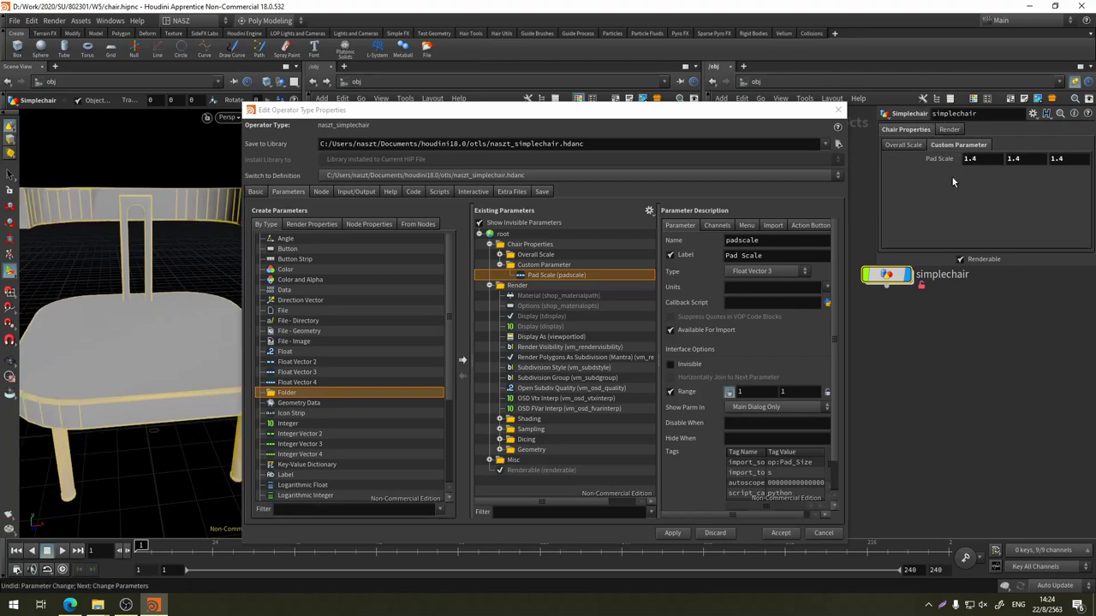
key("ctrl+z")
Reset all three Pad Scale values to 1, 1, 1
double_click(972, 158)
type("1")
key("Tab")
type("1")
key("Tab")
type("1")
key("Tab")
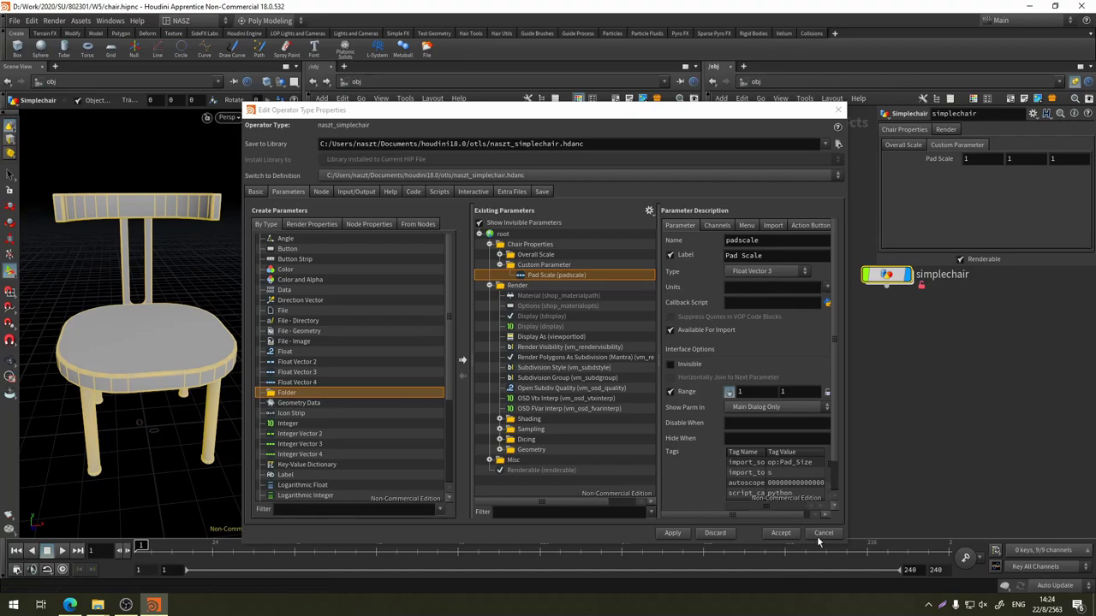
Apply the parameter changes to the asset, clearing the range warnings each time
left_click(672, 533)
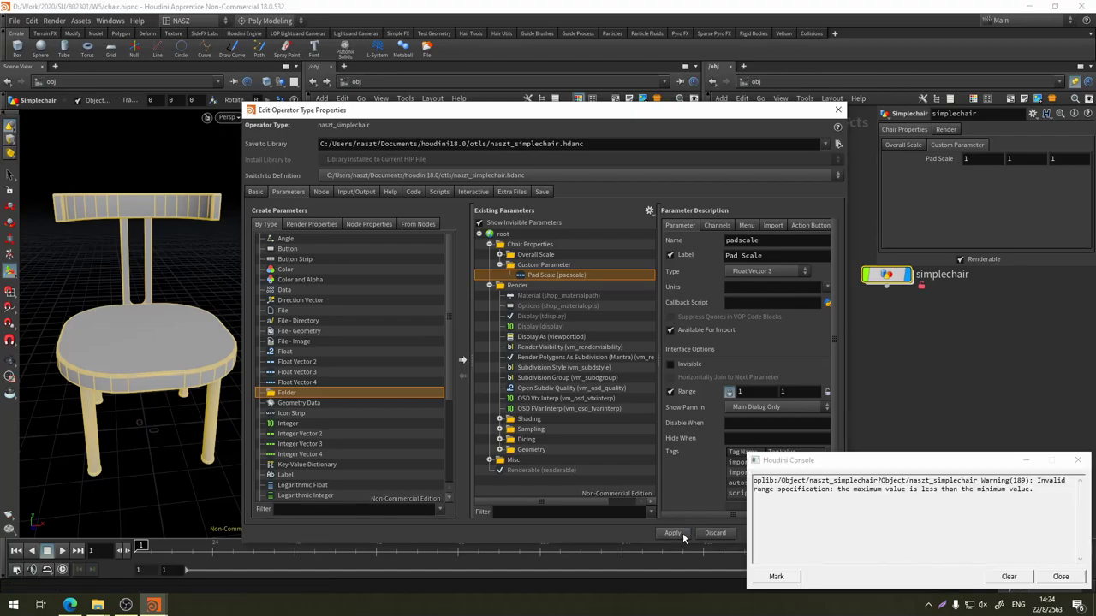
left_click(1060, 577)
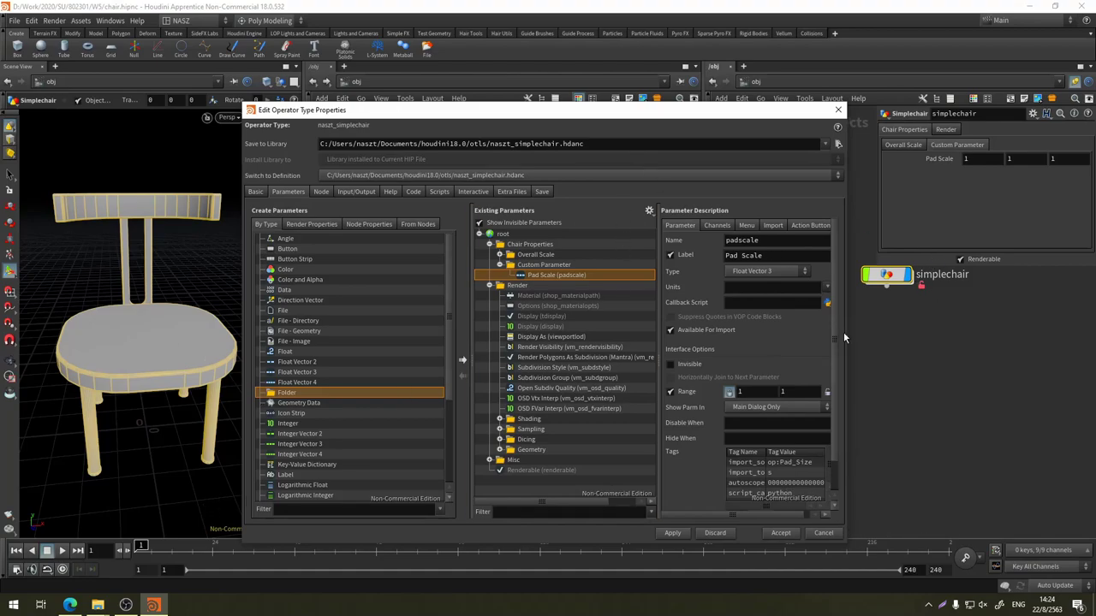
mouse_move(848, 338)
left_mouse_down()
mouse_move(762, 347)
mouse_move(775, 346)
left_mouse_up()
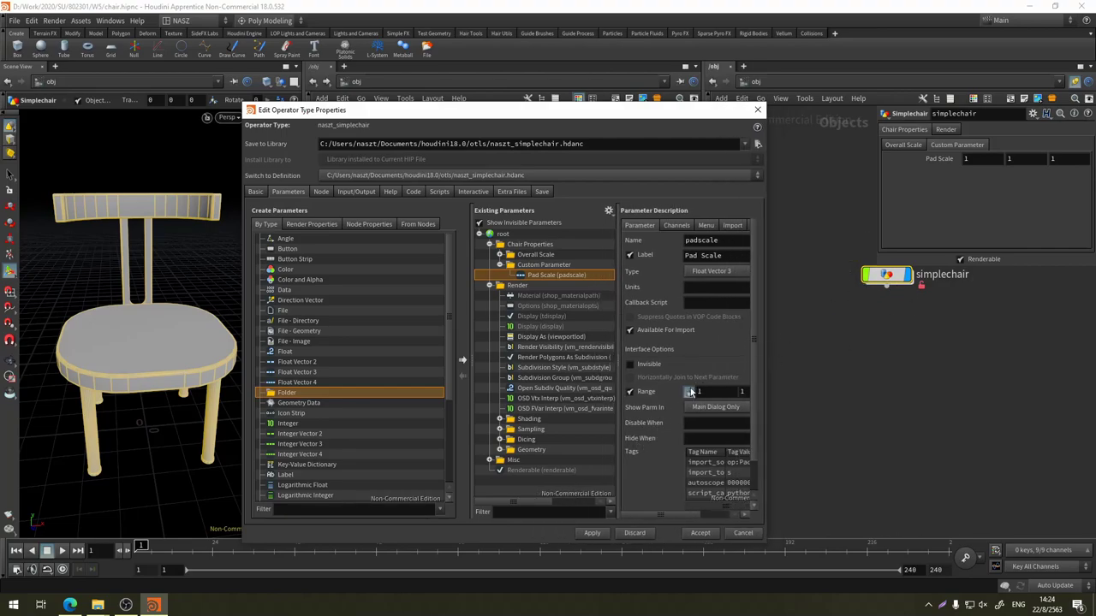
left_click(601, 536)
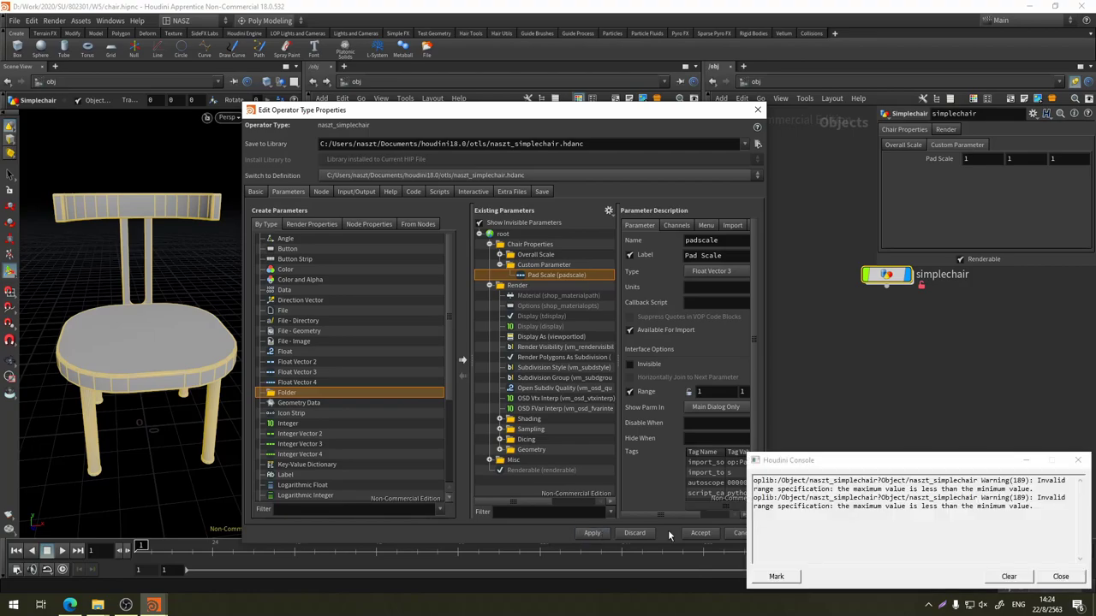
left_click(1021, 580)
left_click(1070, 582)
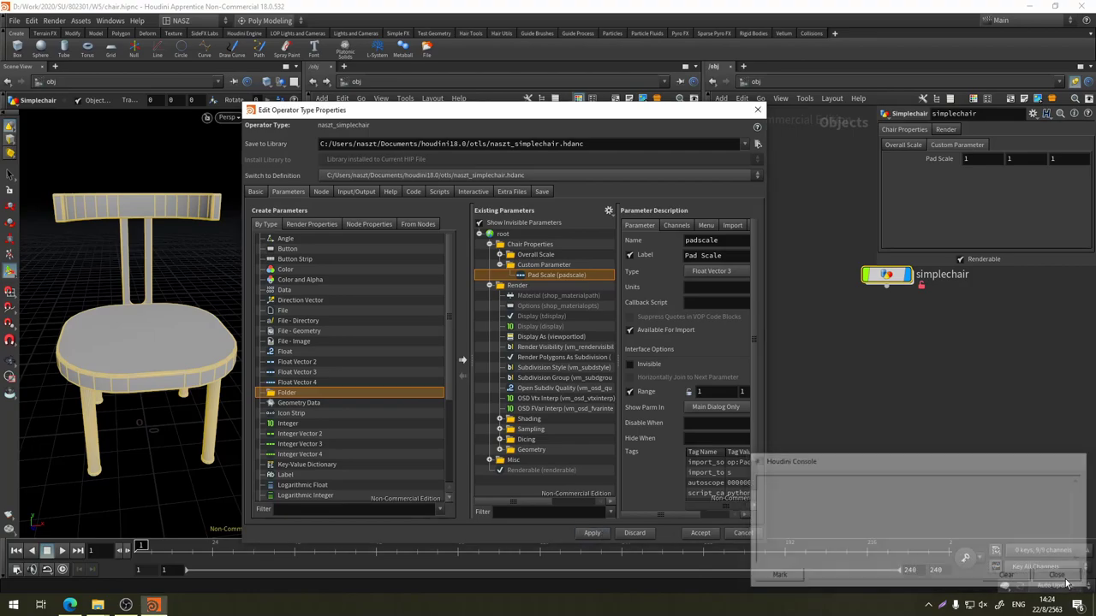
left_click(591, 534)
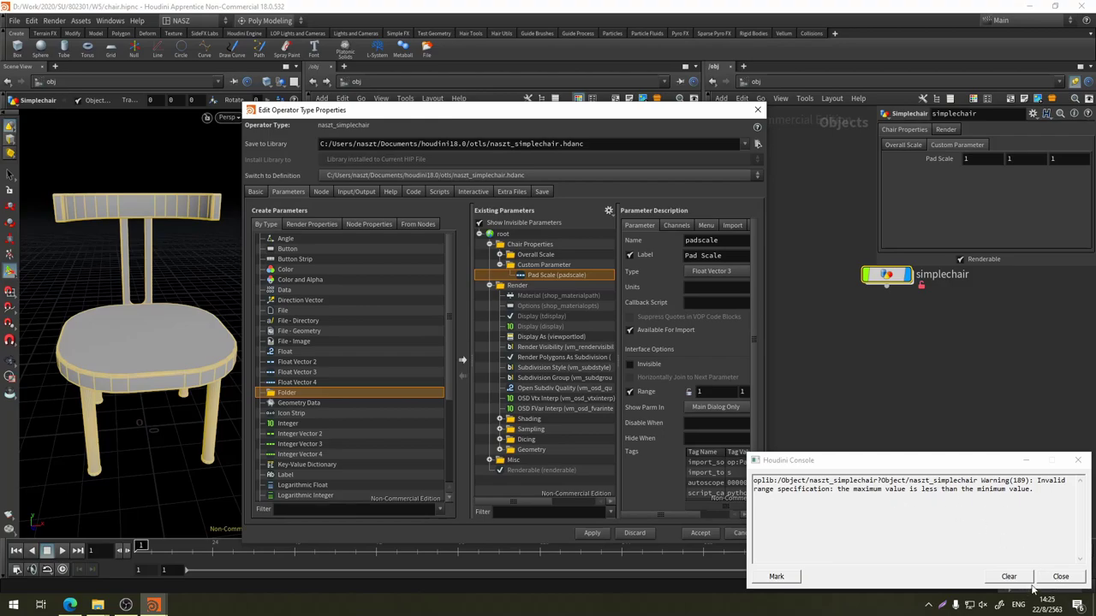
left_click(1058, 576)
Set the range minimum to -1, then dive inside the simplechair asset
double_click(702, 391)
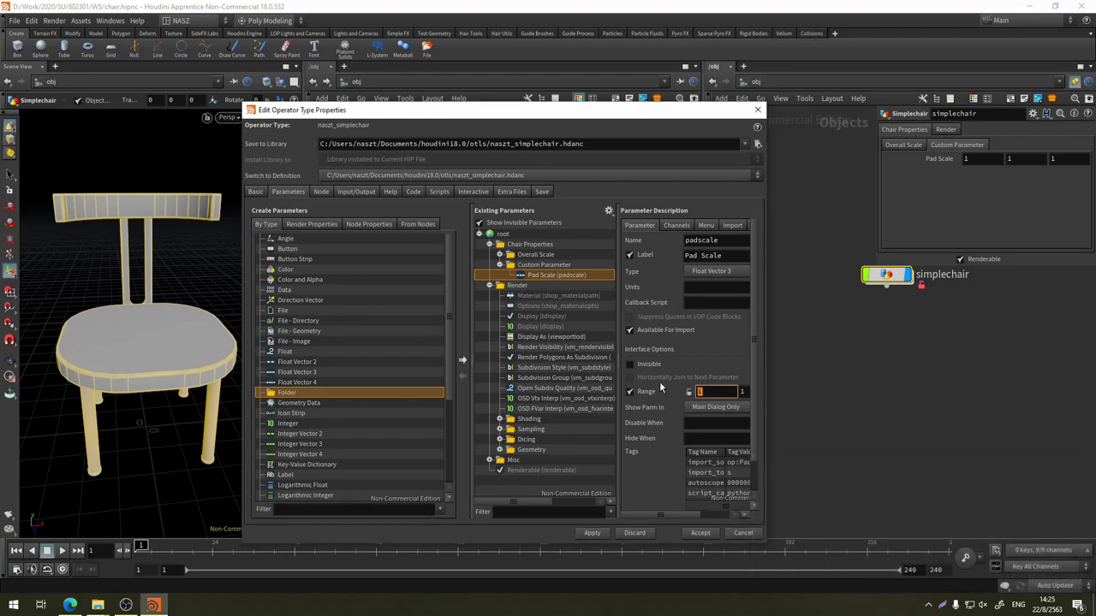
type("-1")
key("Return")
left_click(896, 276)
double_click(896, 276)
scroll(836, 377, "up", 4)
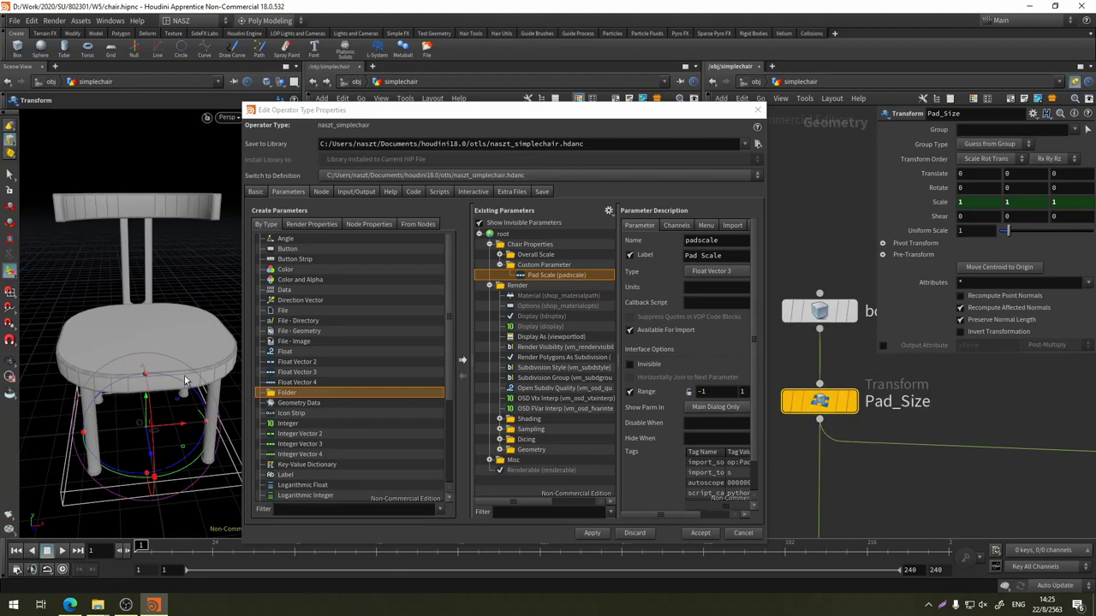
left_click_drag(129, 328, 198, 327)
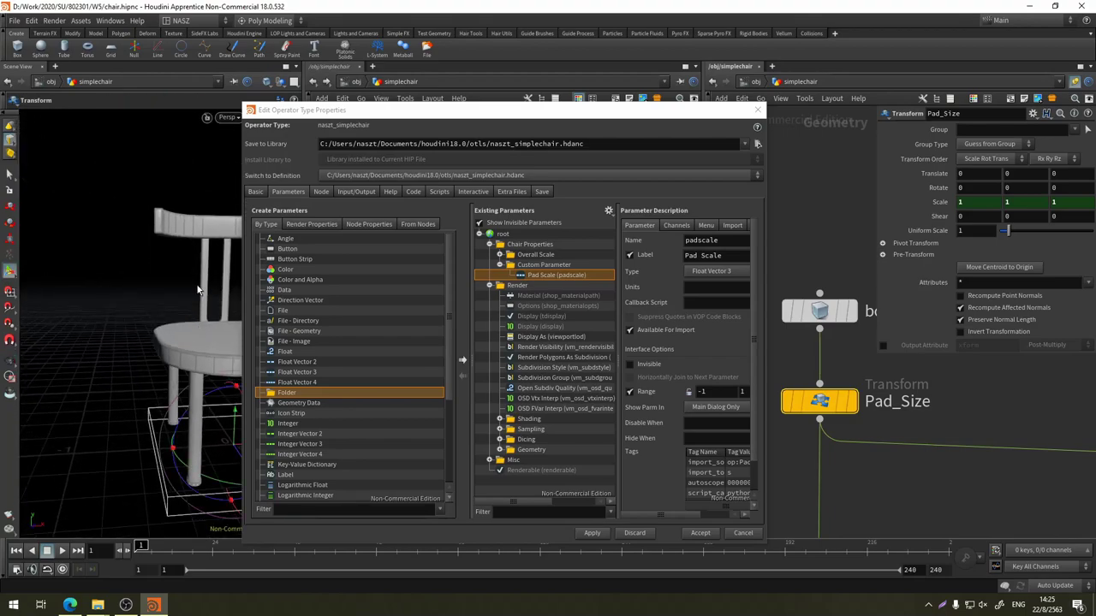
left_click_drag(197, 327, 156, 325)
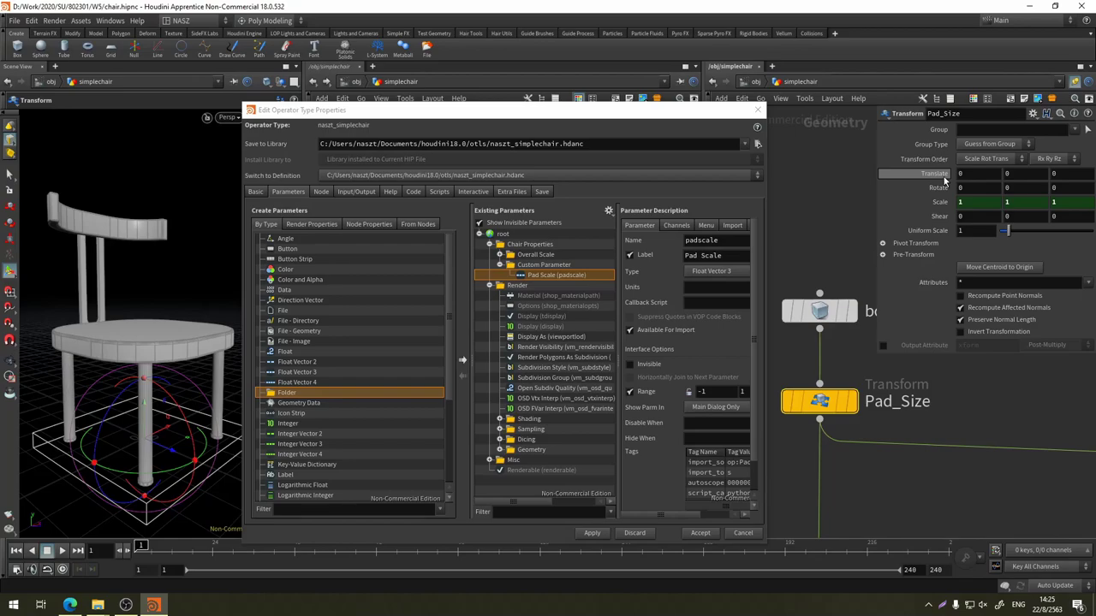
Select the Custom Parameter folder and list parameters available from existing nodes
left_click(553, 266)
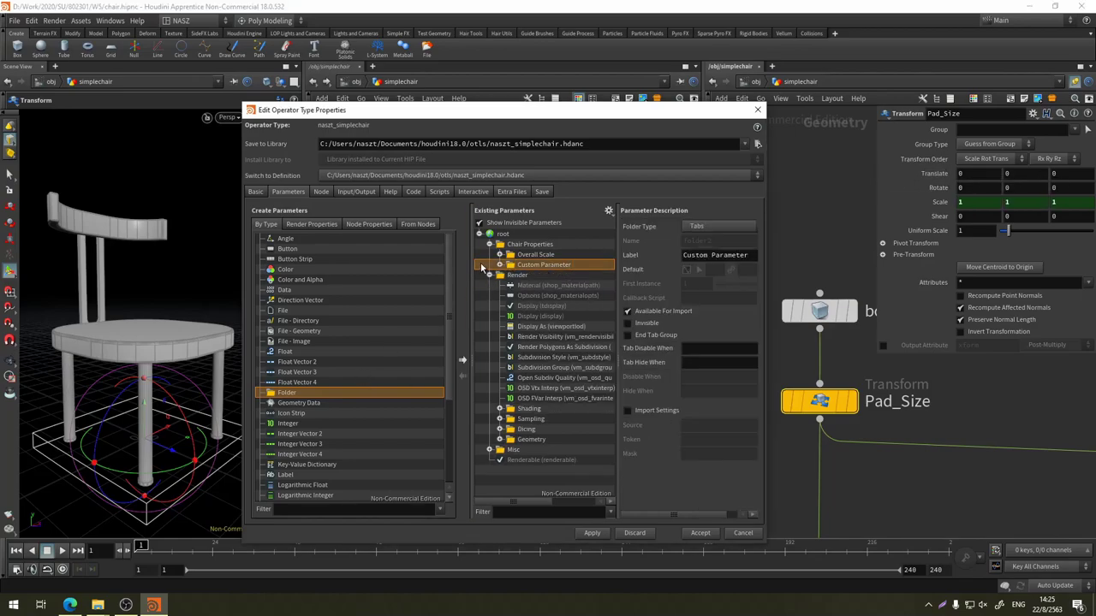
right_click(539, 267)
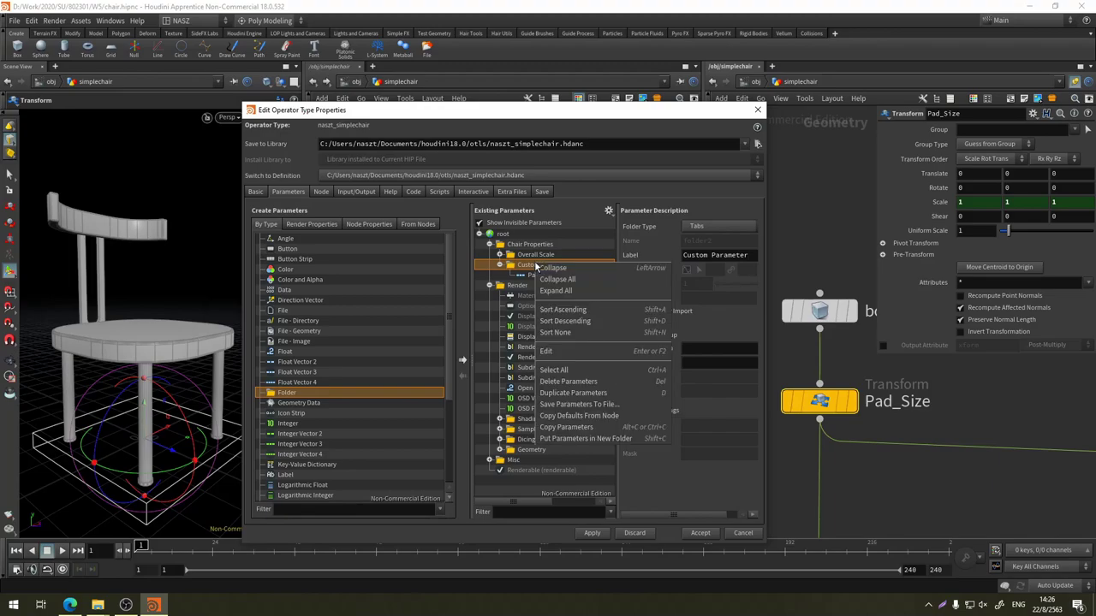
left_click(528, 267)
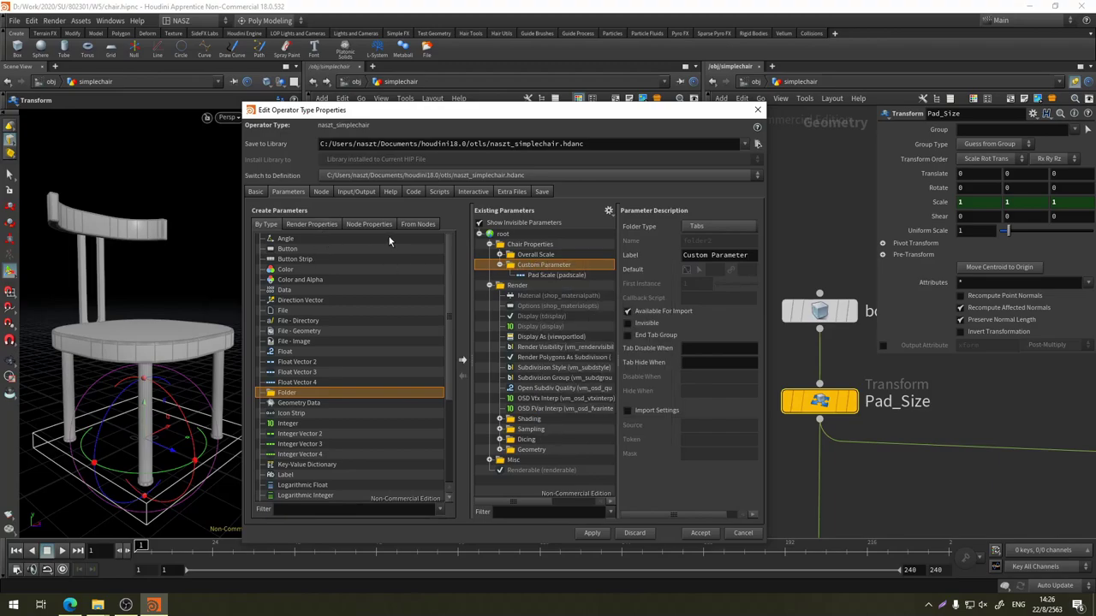
left_click(417, 224)
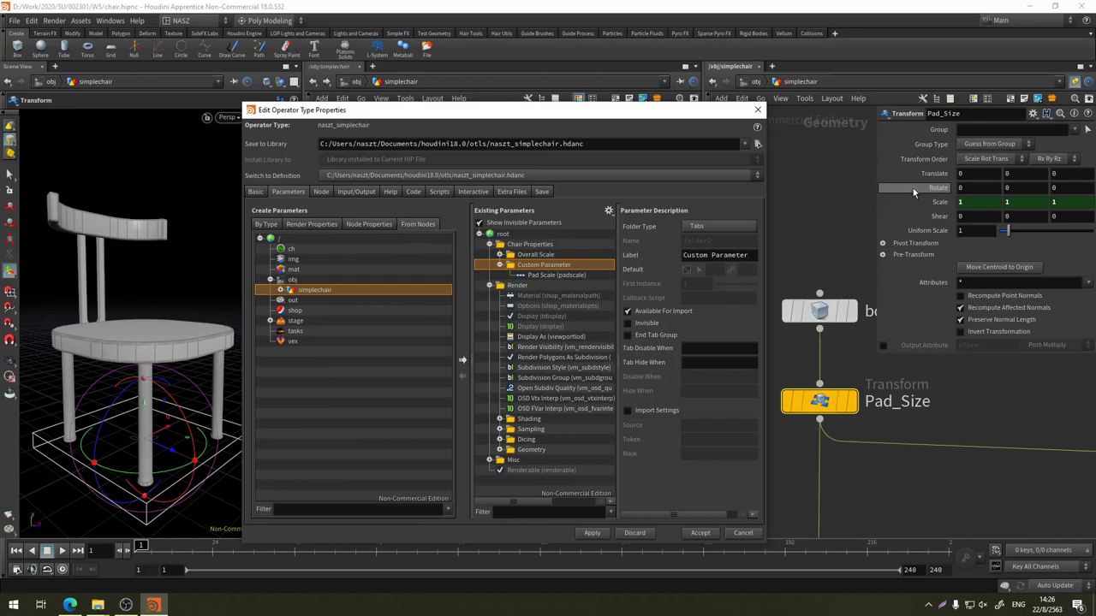
Add Pad_Size's Translate Y (ty) into Custom Parameter and start relabelling it 'pad height'
left_click(280, 291)
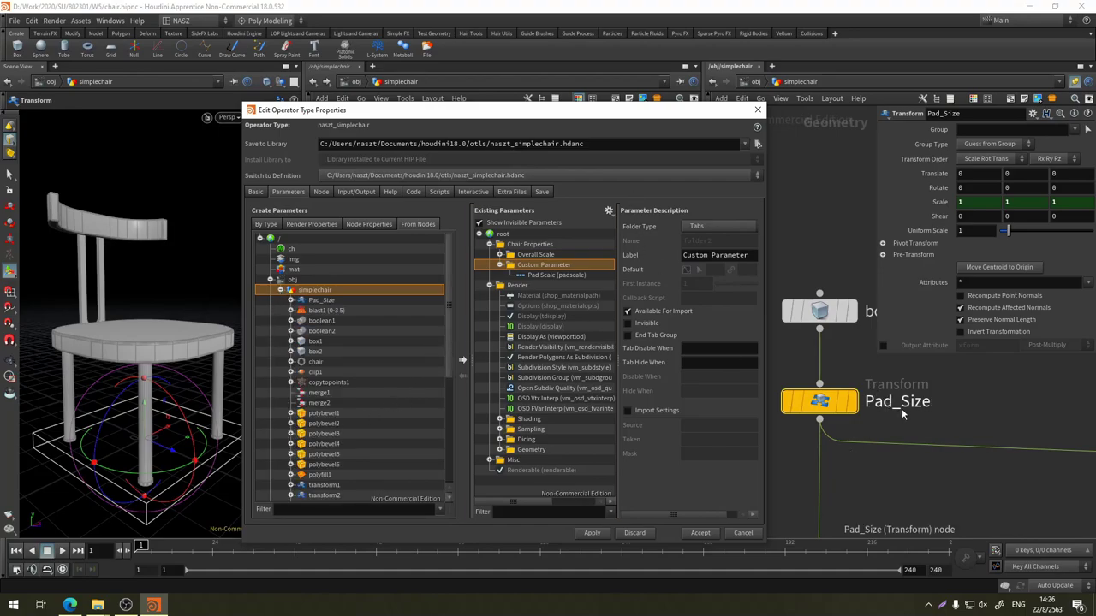
left_click(291, 300)
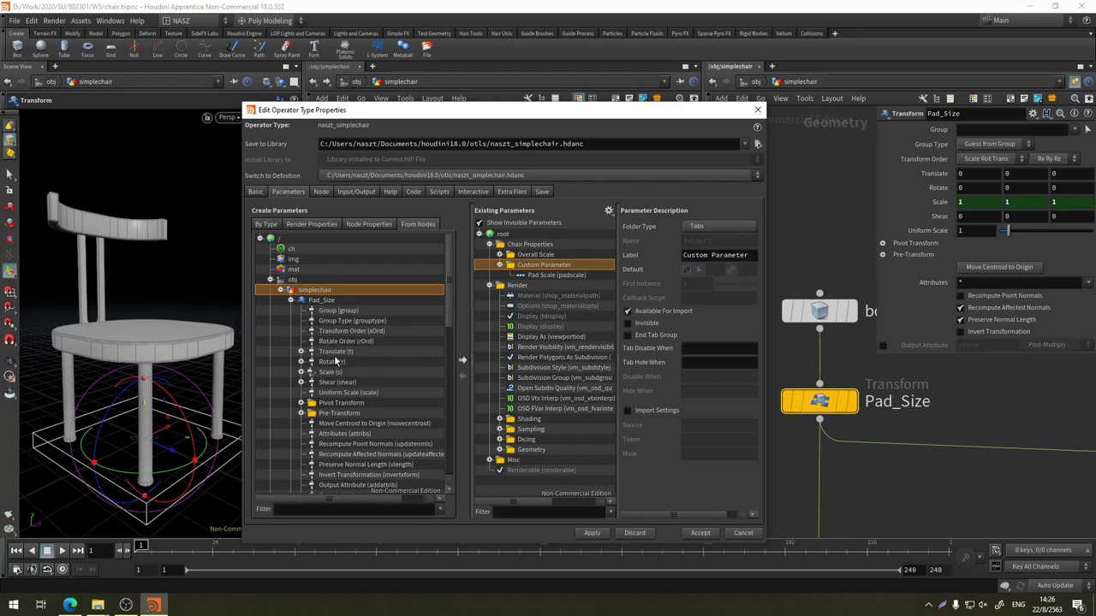
left_click(300, 352)
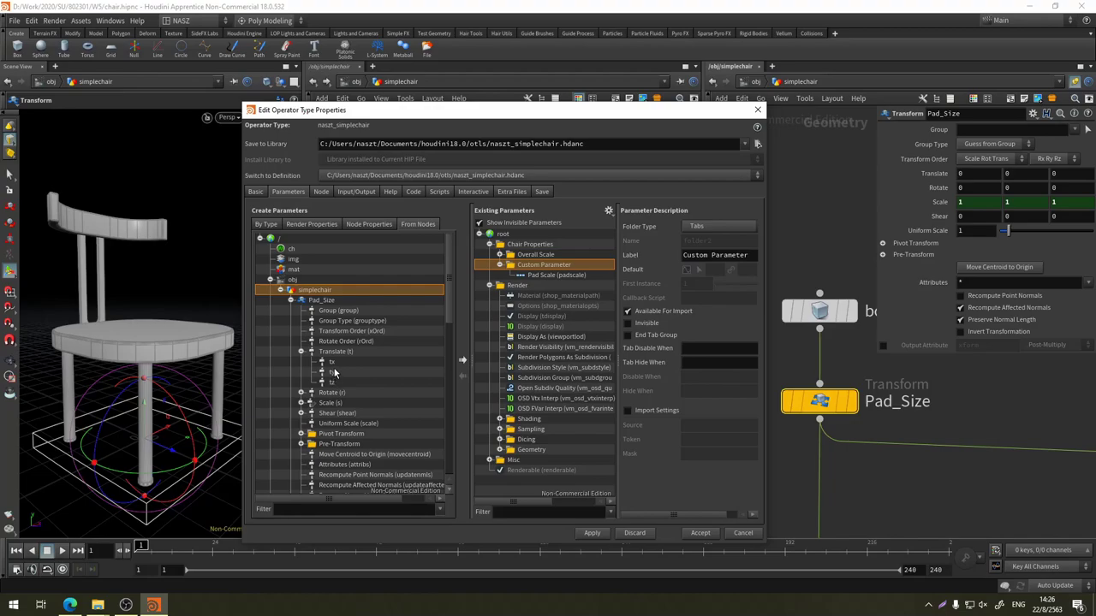
left_click(334, 374)
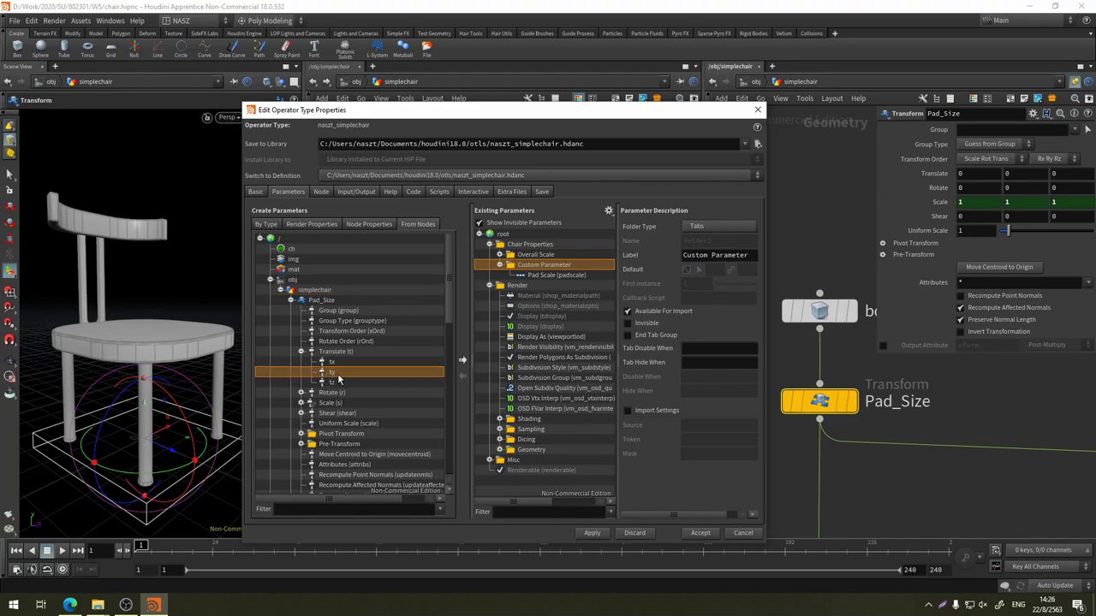
left_click_drag(334, 377, 484, 305)
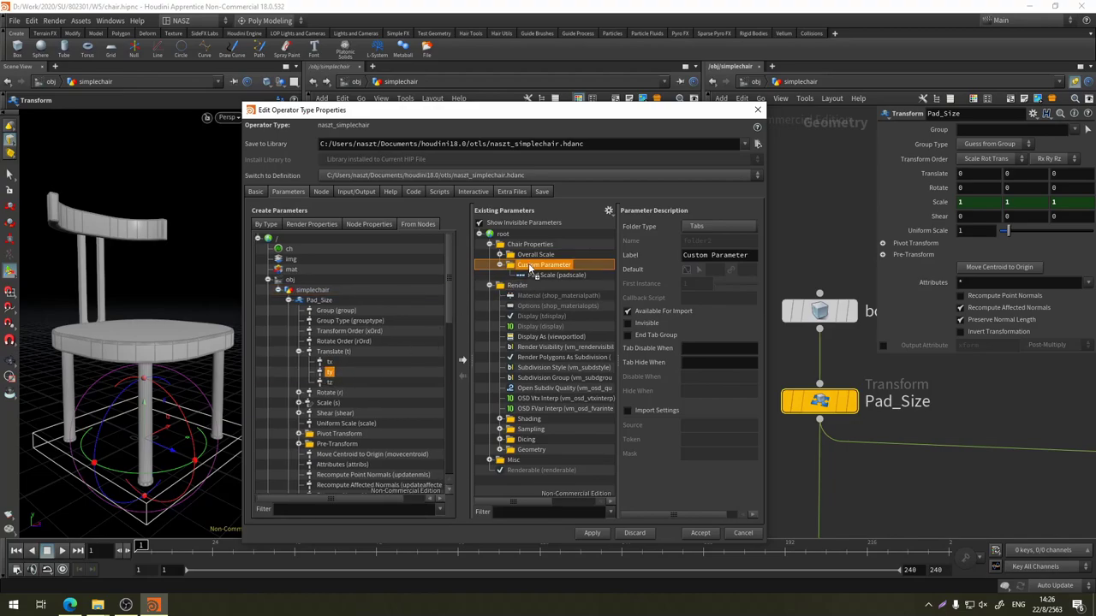
left_click(333, 374)
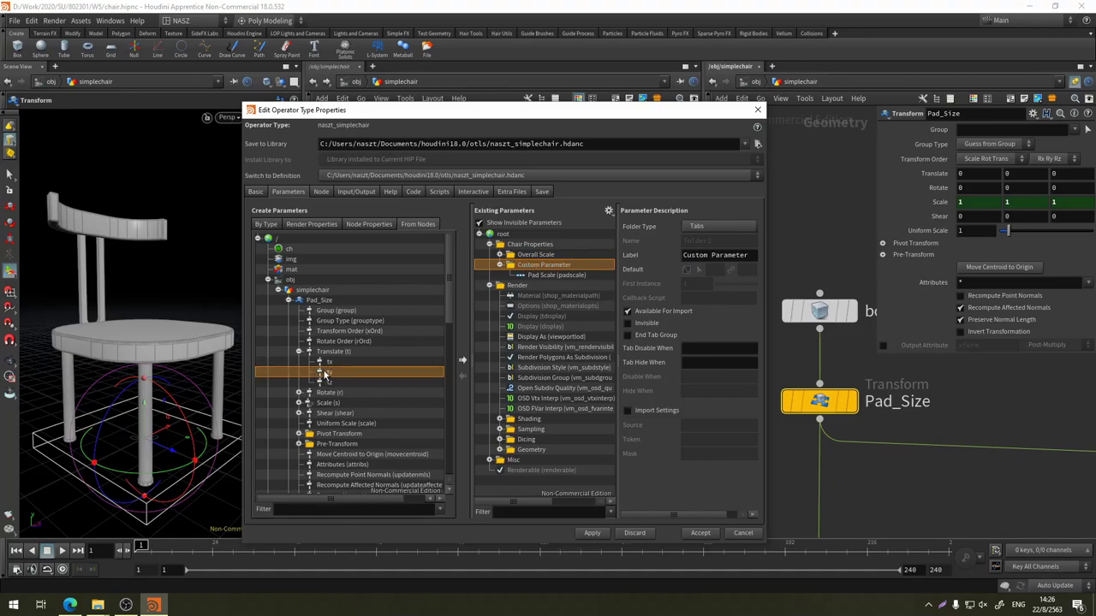
left_click_drag(377, 373, 562, 286)
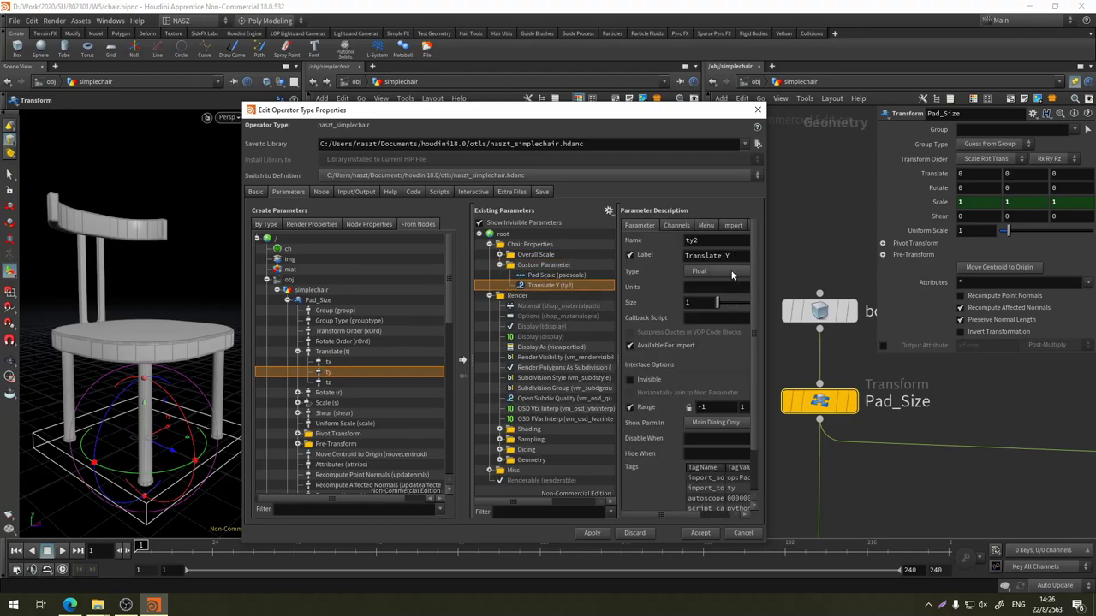
left_click(710, 256)
type("pad height")
Label the parameter 'pad height' with name 'padheight', apply, and return to /obj
left_click(721, 240)
type("pa")
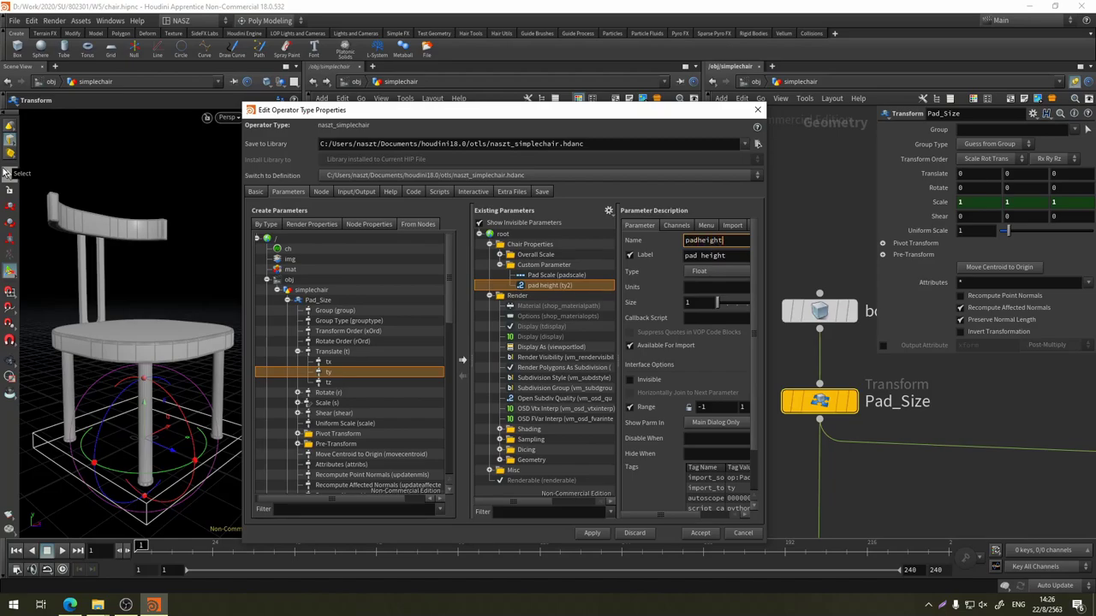
left_click(594, 535)
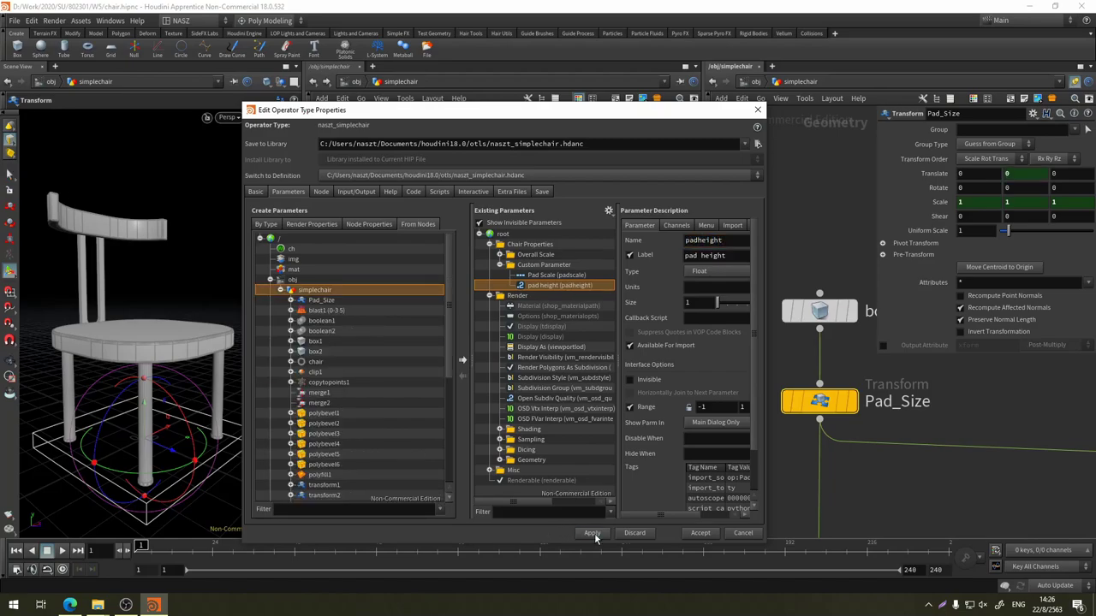
left_click(757, 82)
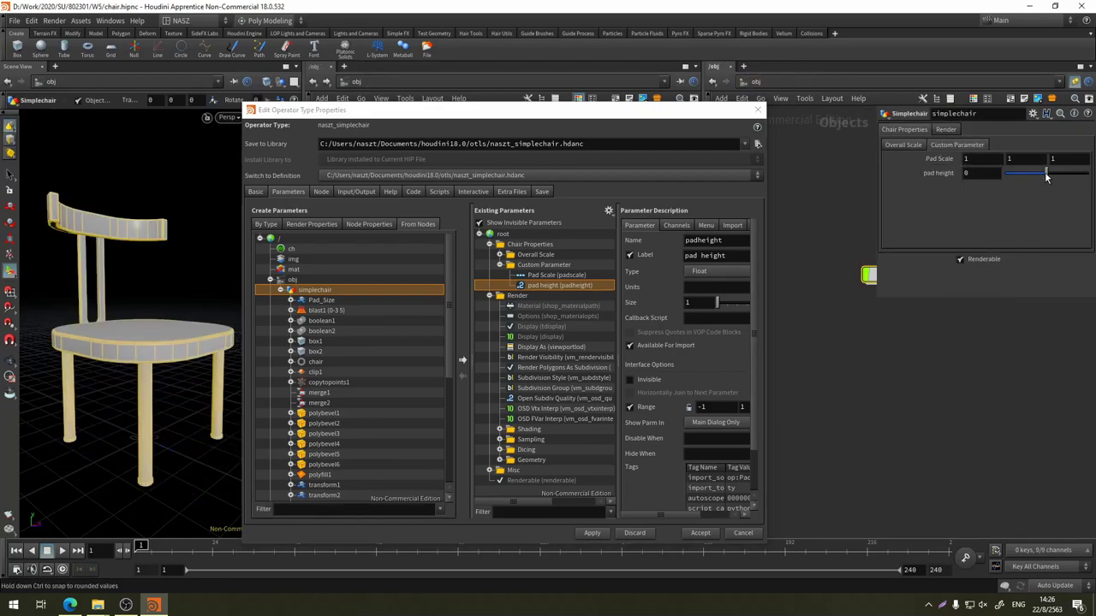
Test the pad height slider around 0.11–0.14, then undo back to 0
left_click_drag(1049, 178, 1049, 178)
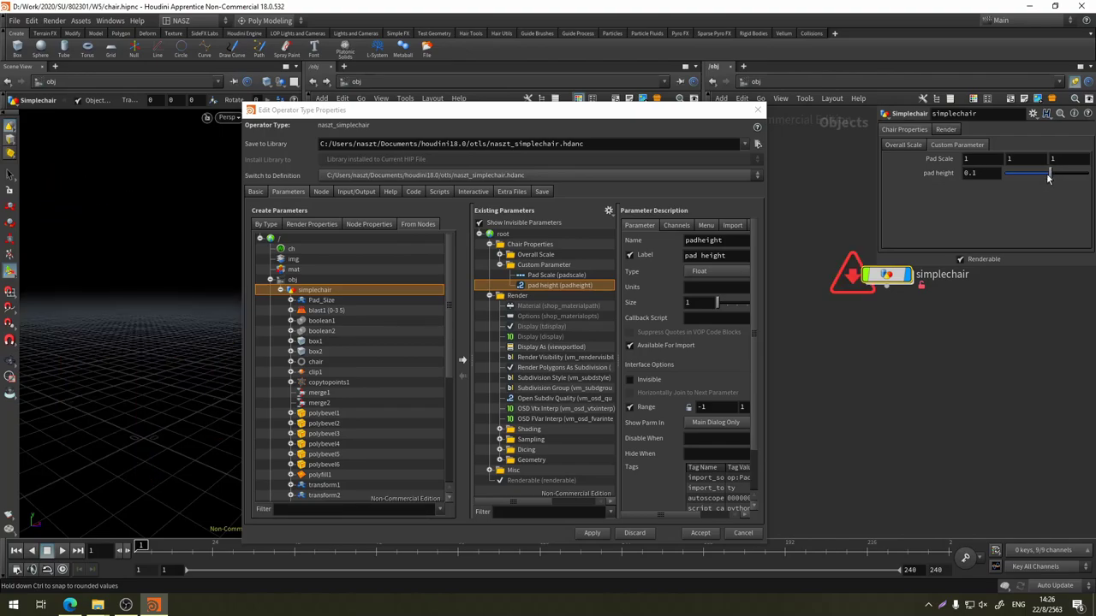
key("ctrl+z")
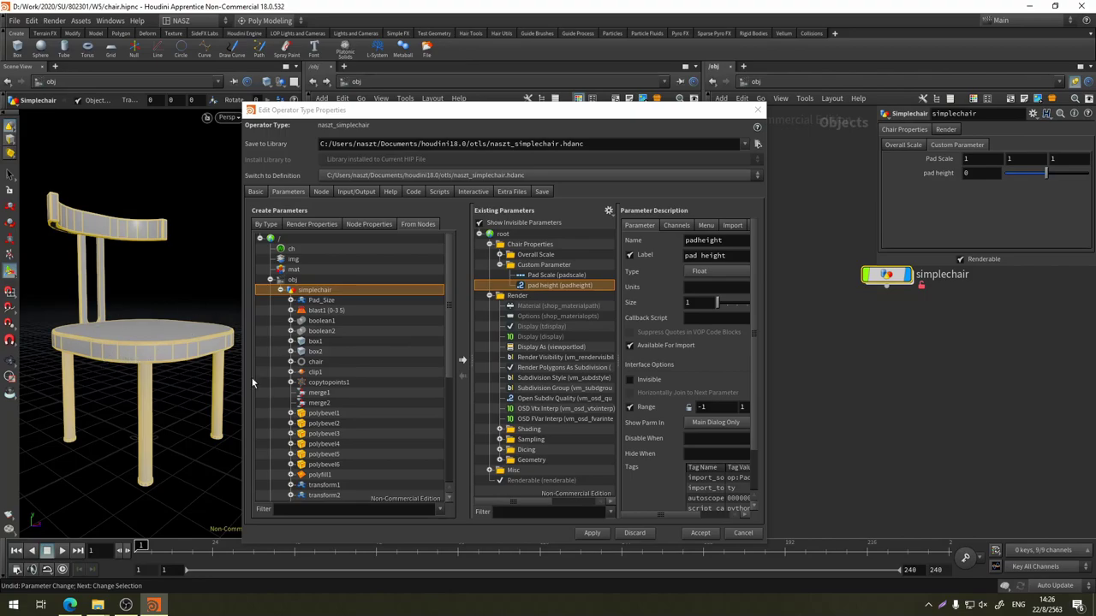
left_click(1053, 174)
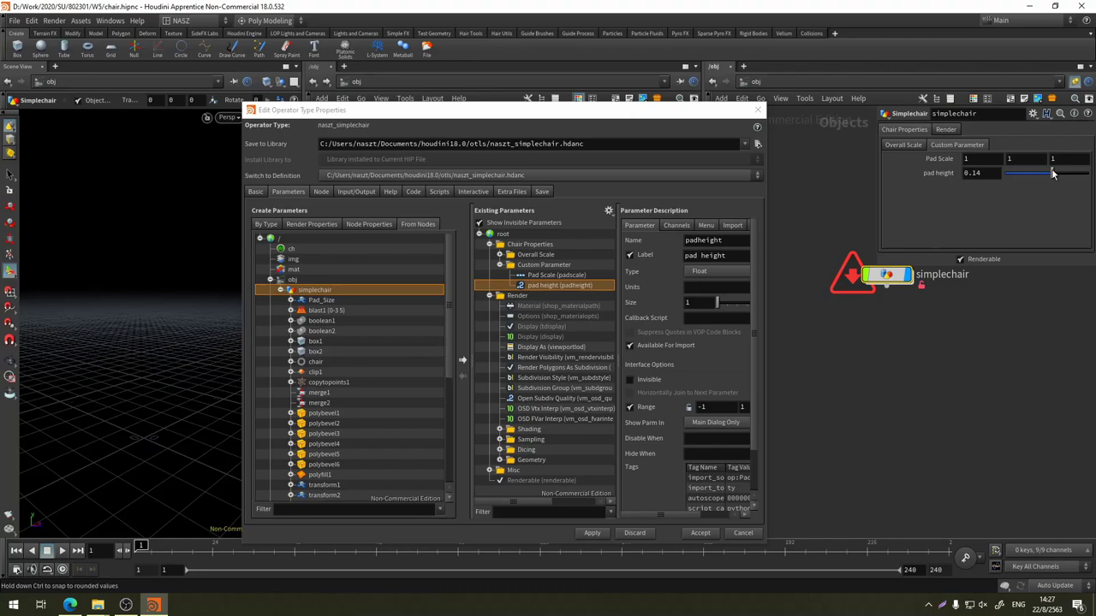
left_click_drag(1053, 175, 1051, 175)
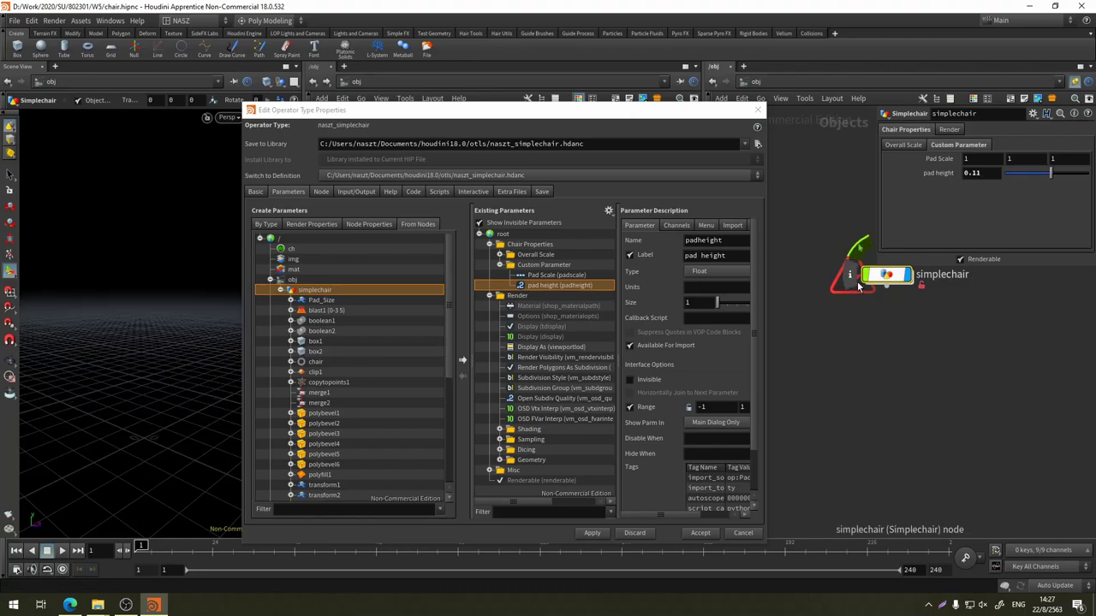
middle_click(889, 280)
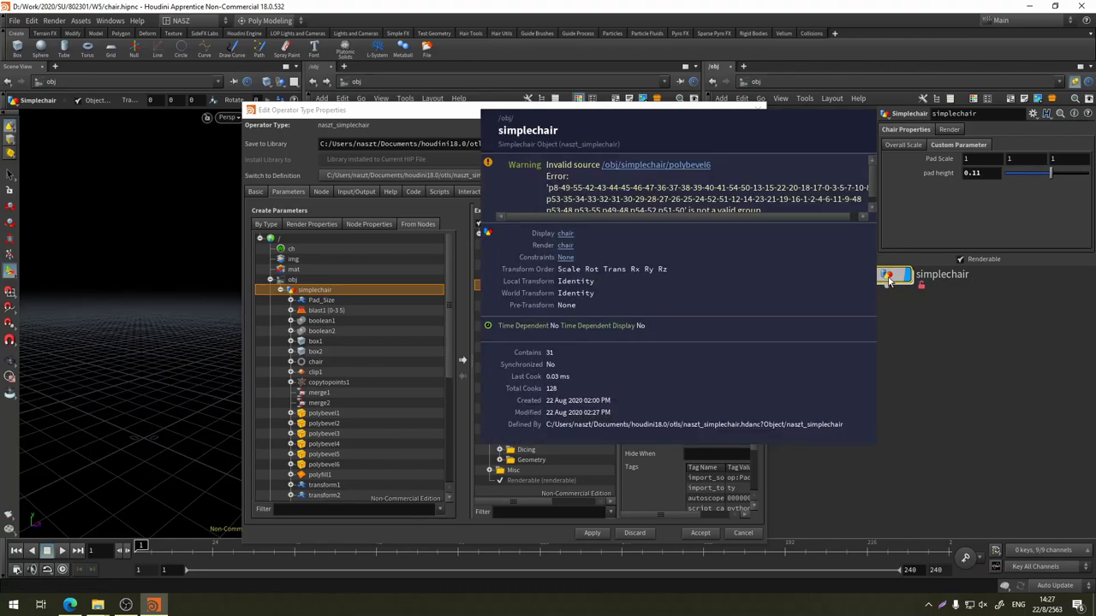
key("ctrl+z")
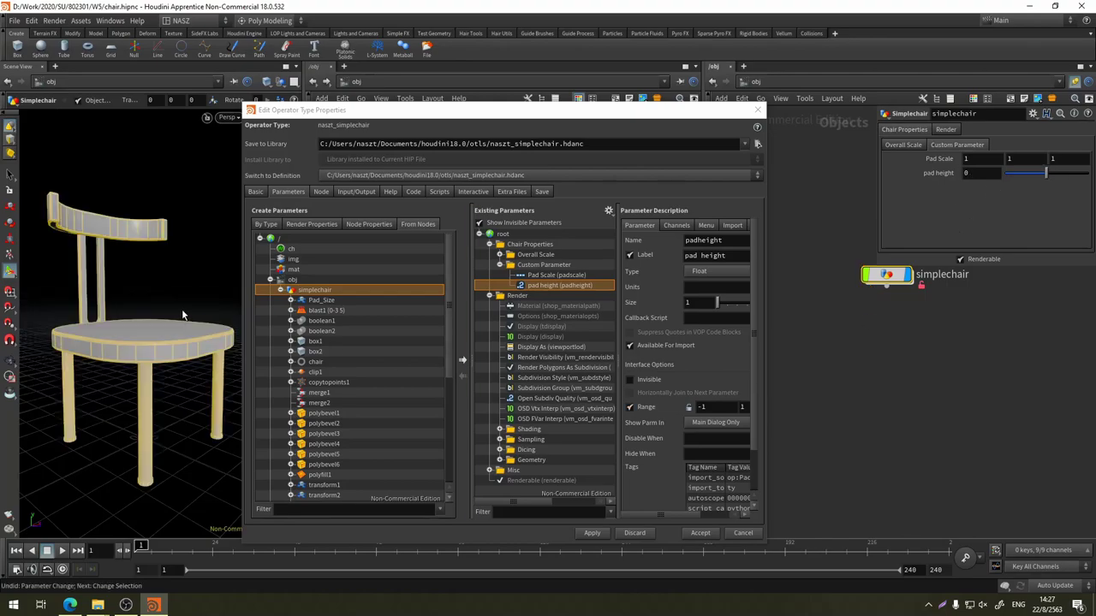
Delete the pad height parameter from Existing Parameters and apply the change
left_click_drag(171, 344, 58, 180)
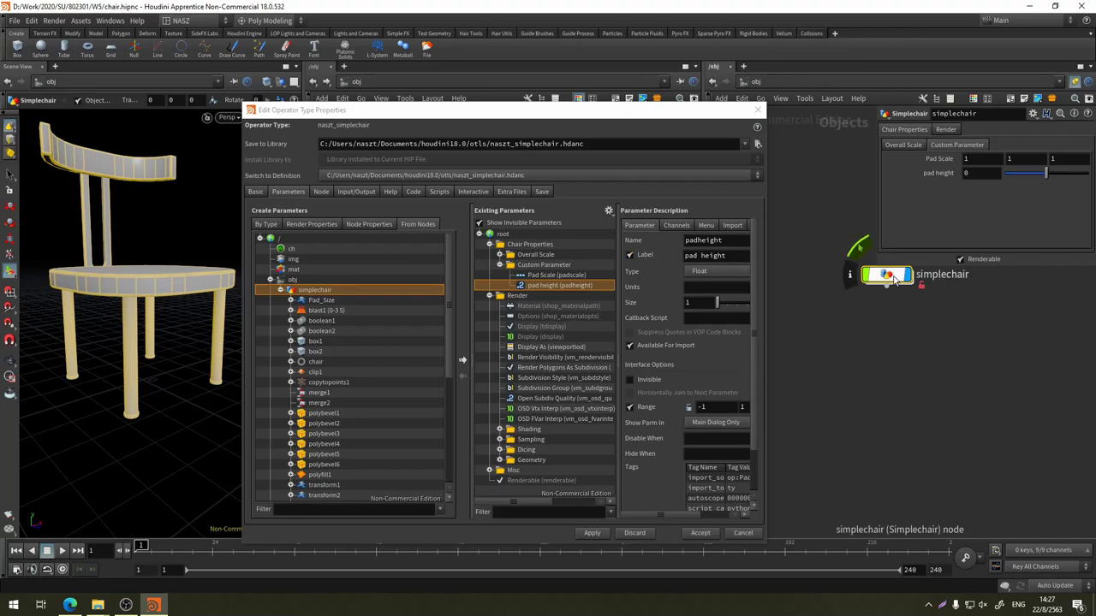
left_click(568, 297)
left_click(576, 283)
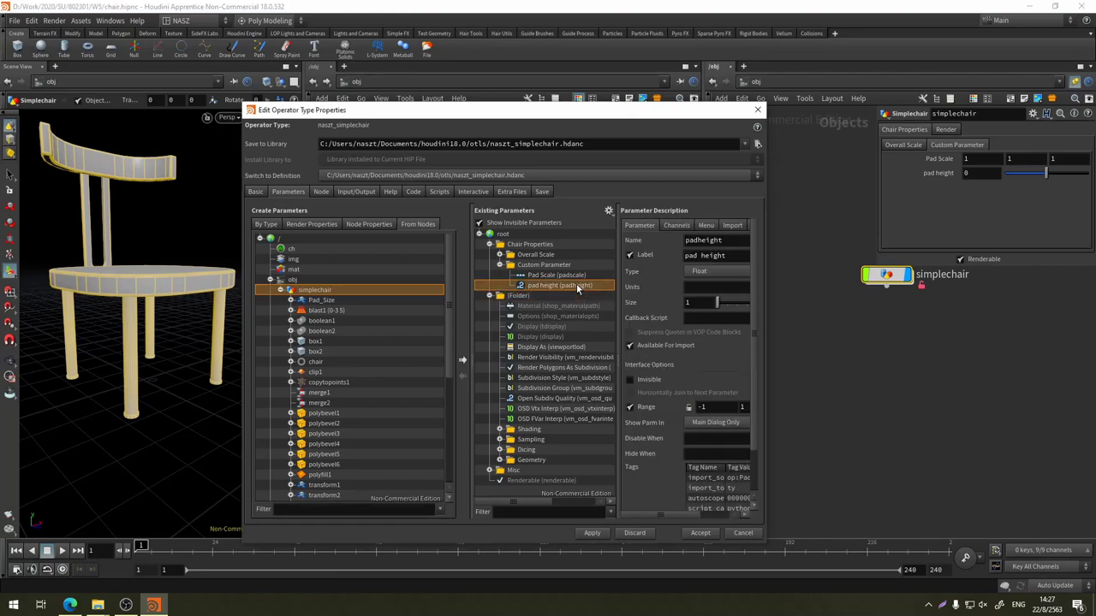
key("Delete")
left_click(579, 533)
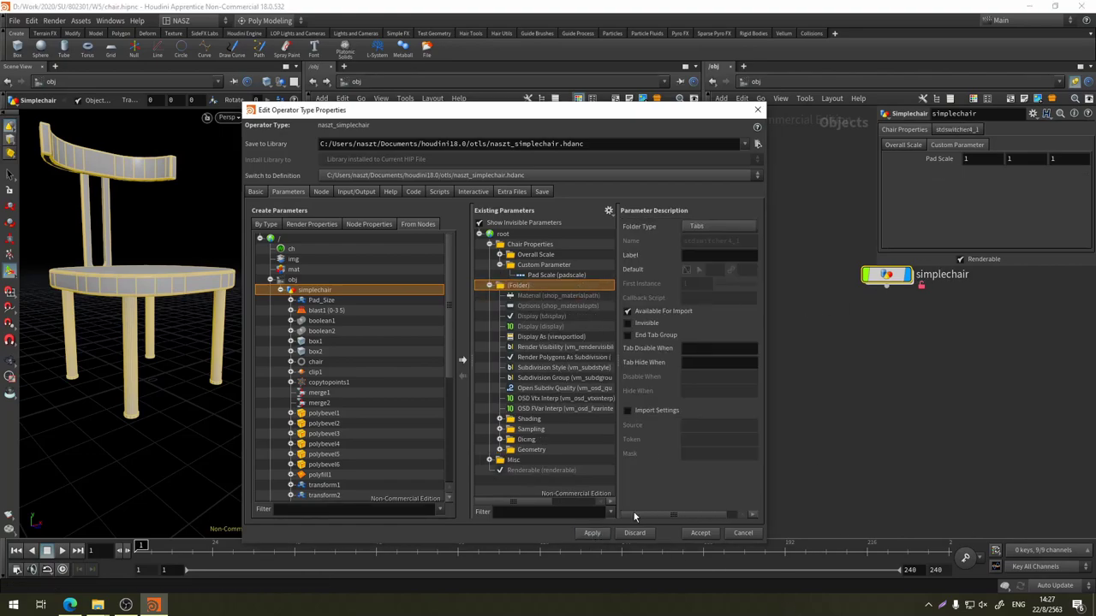
double_click(904, 280)
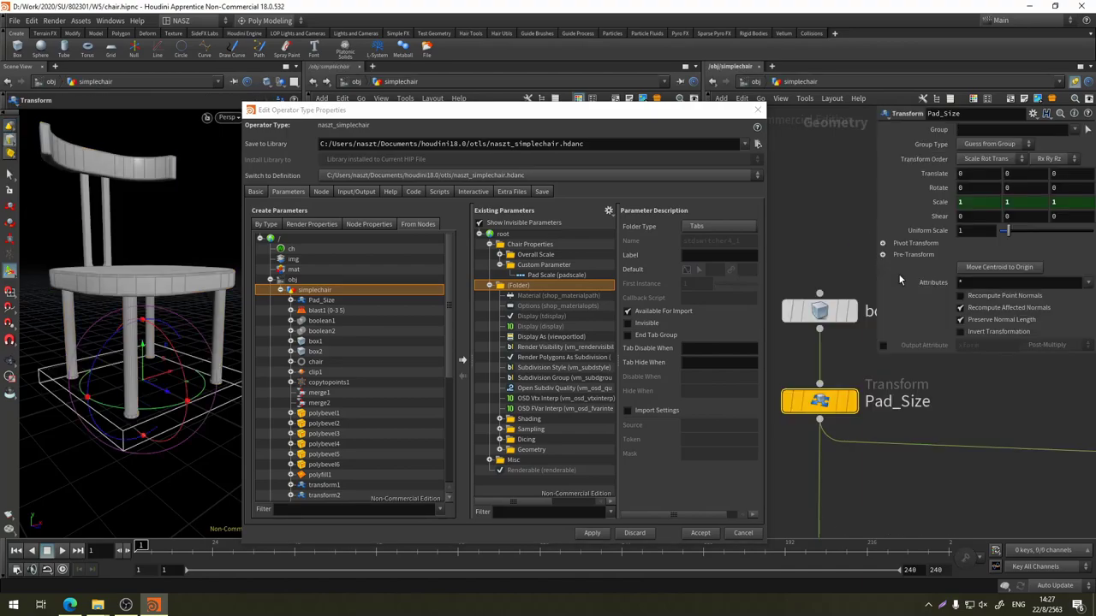
middle_click_drag(1016, 427, 955, 395)
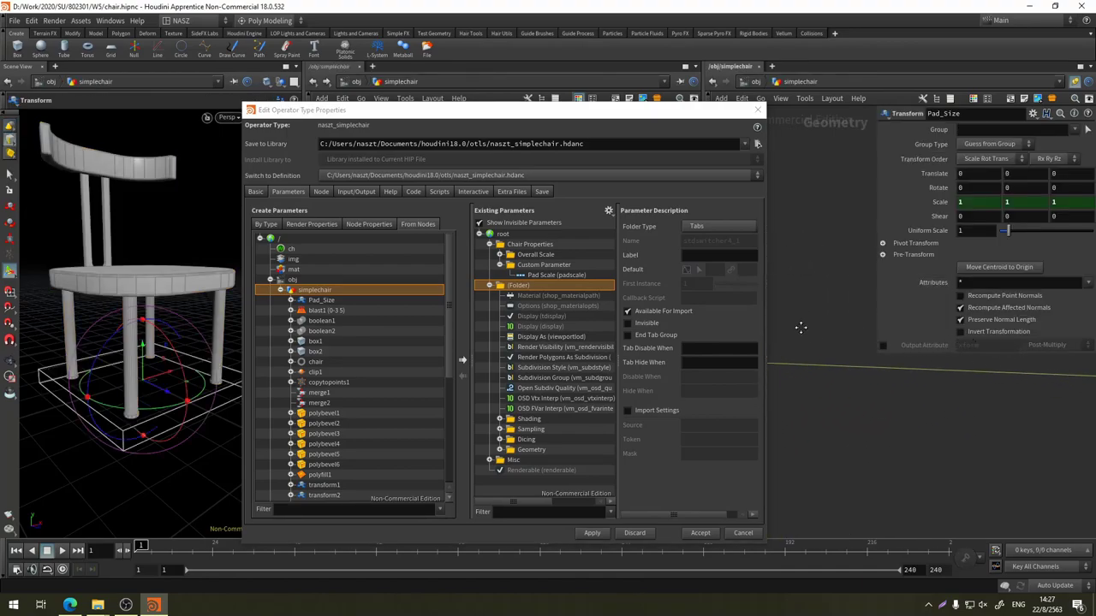
scroll(875, 411, "down", 5)
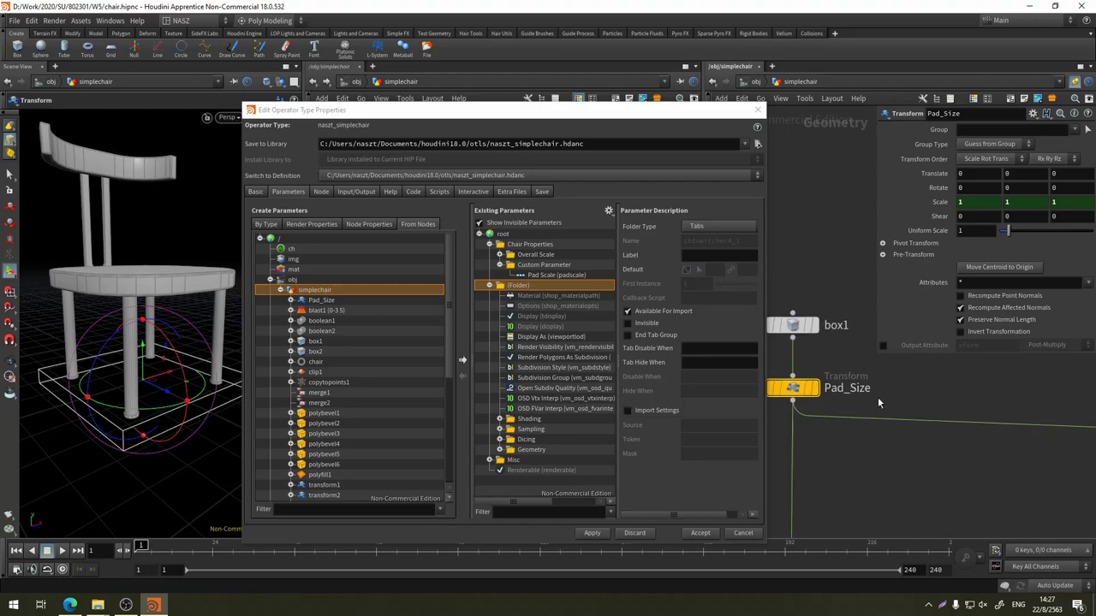
middle_click_drag(925, 452, 904, 421)
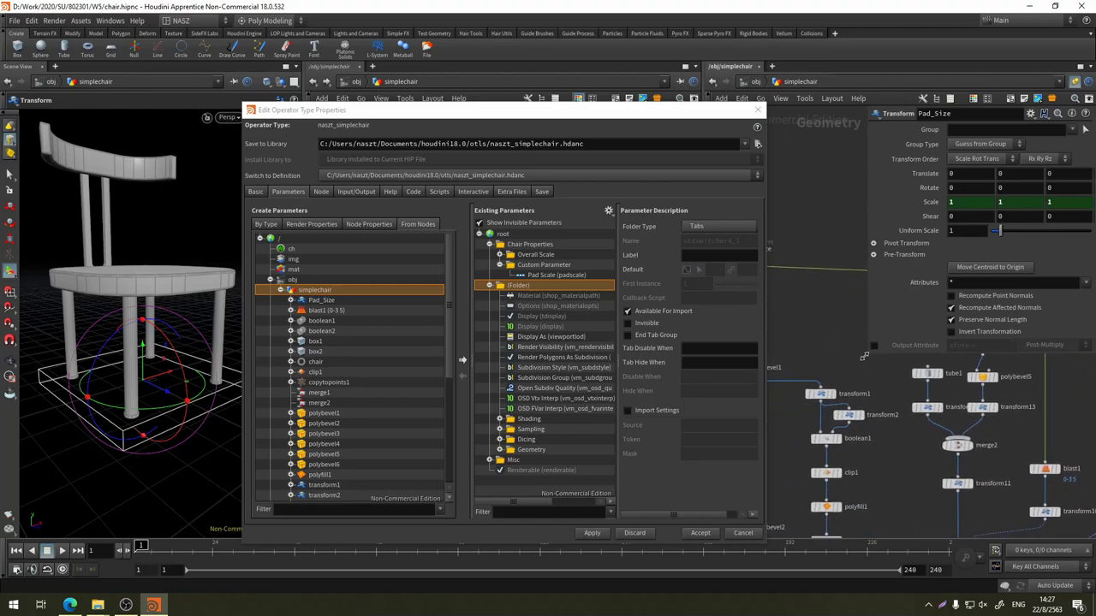
left_click_drag(879, 351, 925, 361)
middle_click_drag(867, 355, 751, 283)
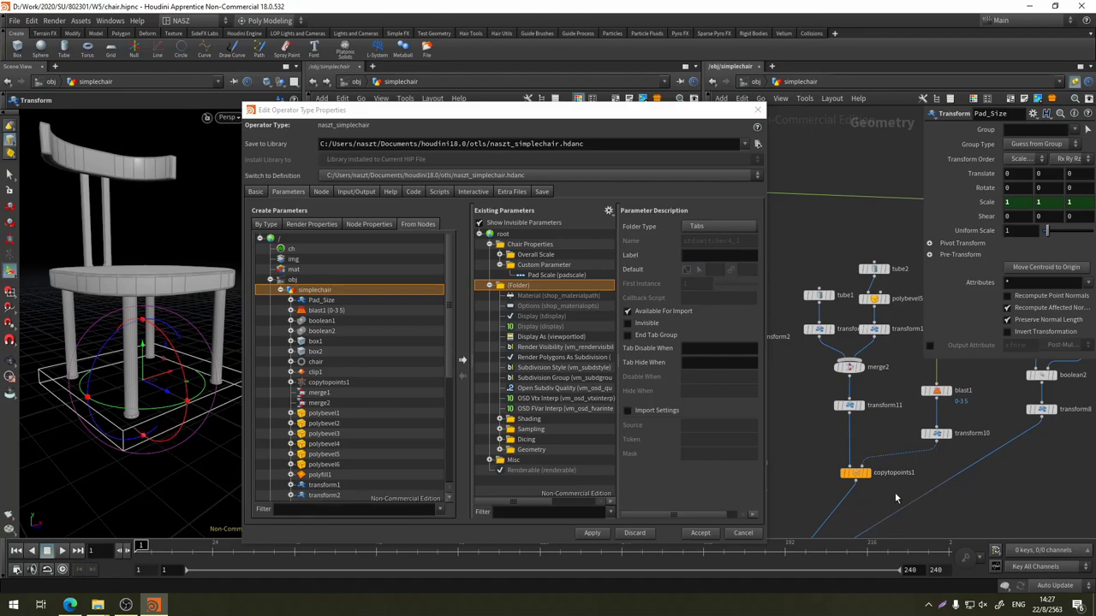
middle_click_drag(895, 518, 924, 381)
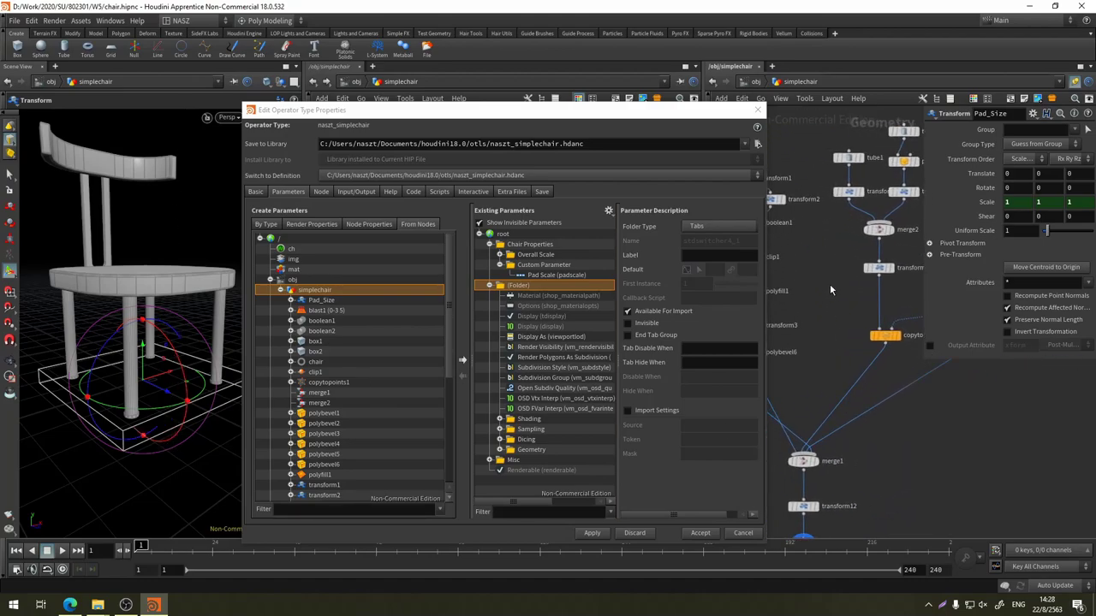
middle_click_drag(860, 308, 782, 374)
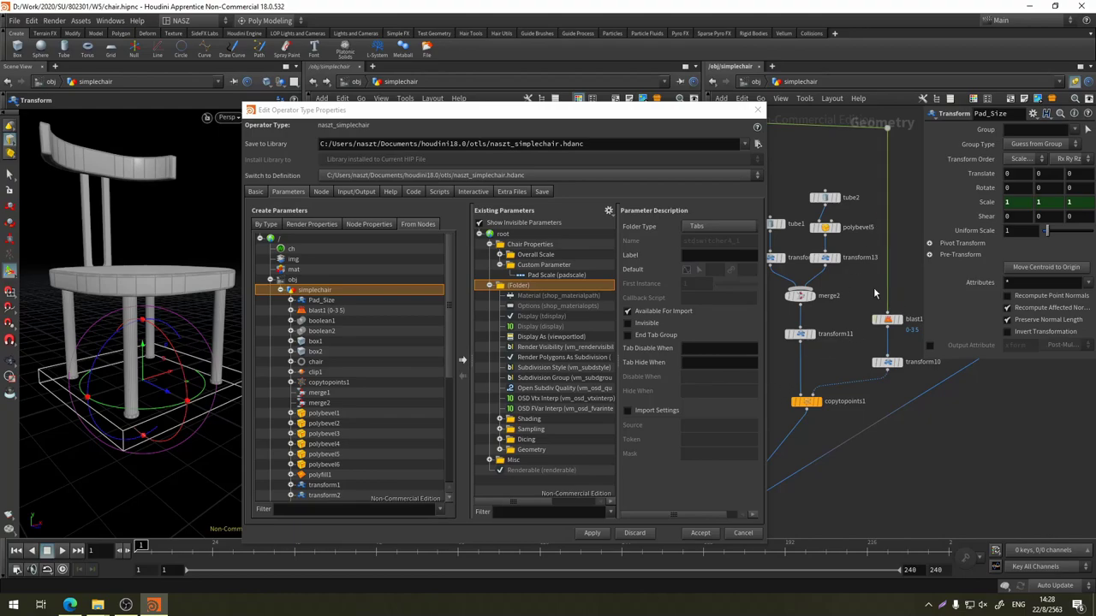
middle_click_drag(873, 293, 882, 219)
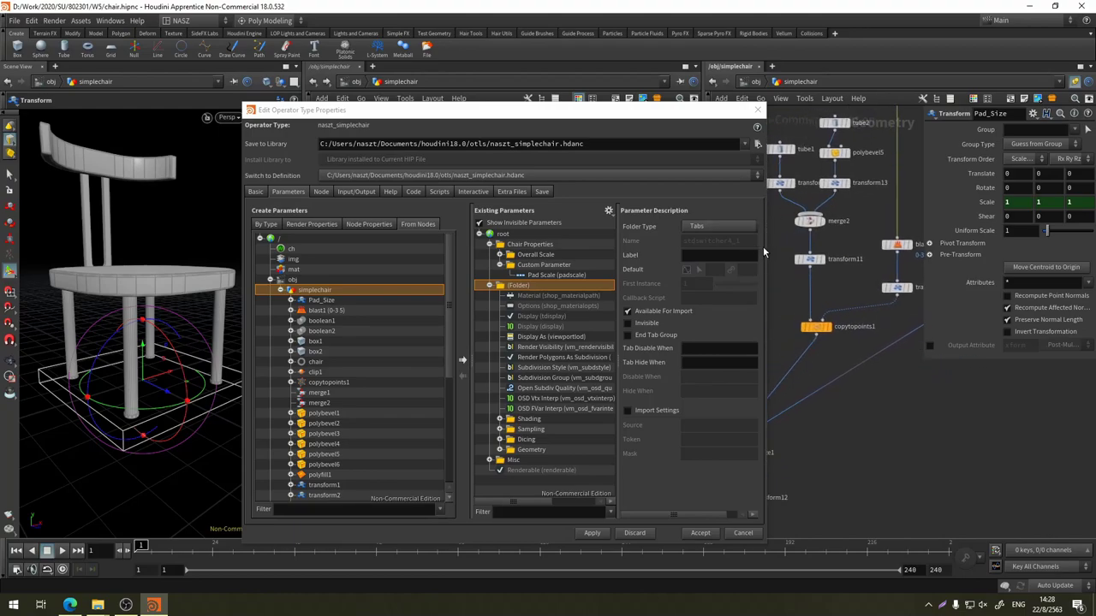
left_click_drag(764, 251, 707, 258)
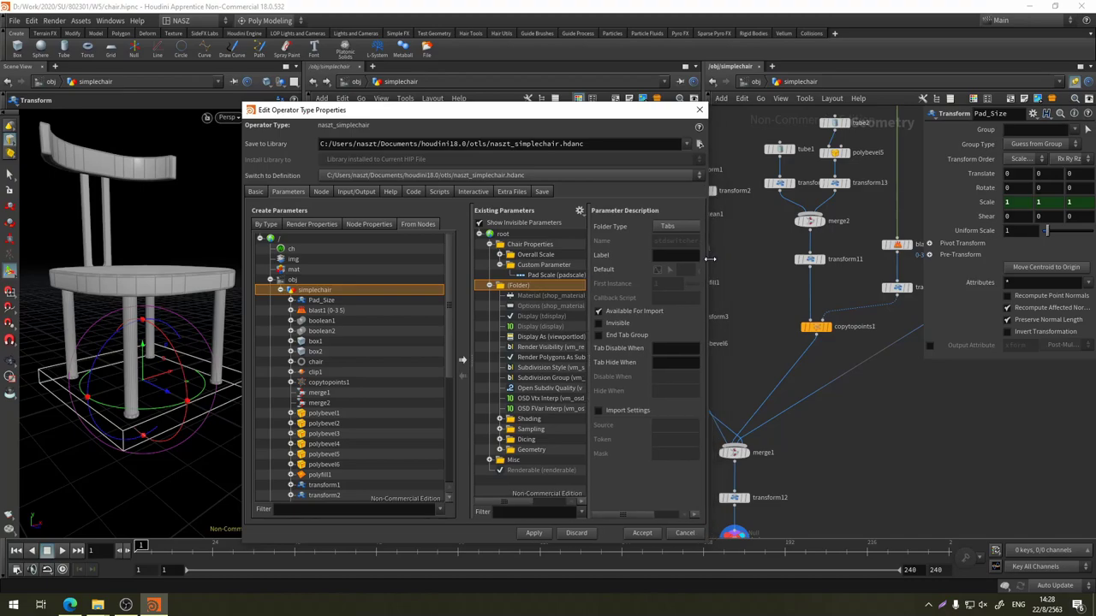
left_click(854, 244)
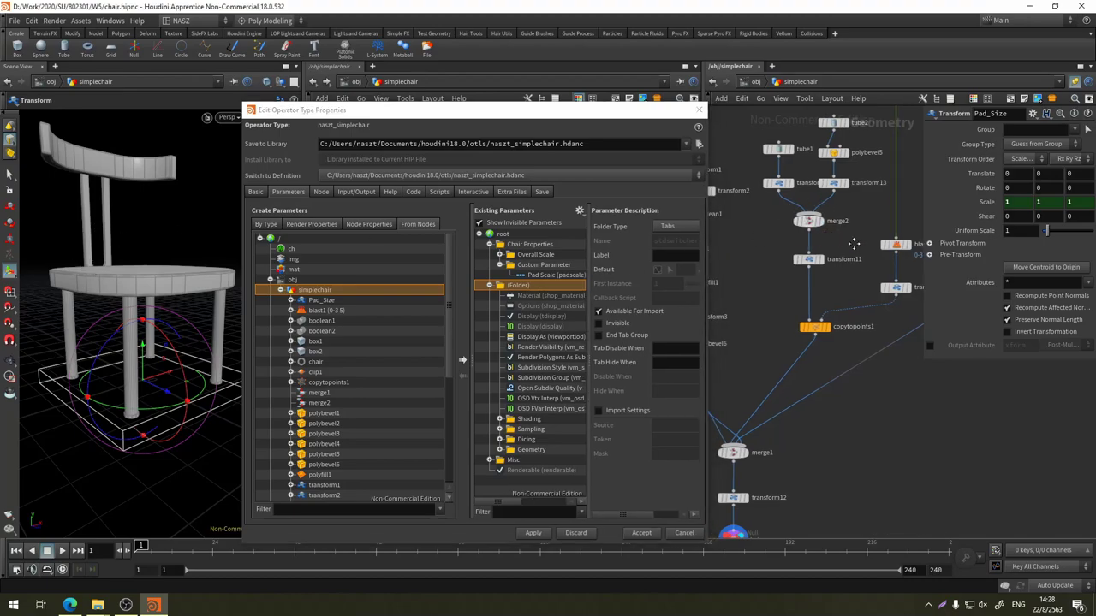
mouse_move(853, 244)
middle_mouse_down()
mouse_move(829, 271)
mouse_move(891, 392)
middle_mouse_up()
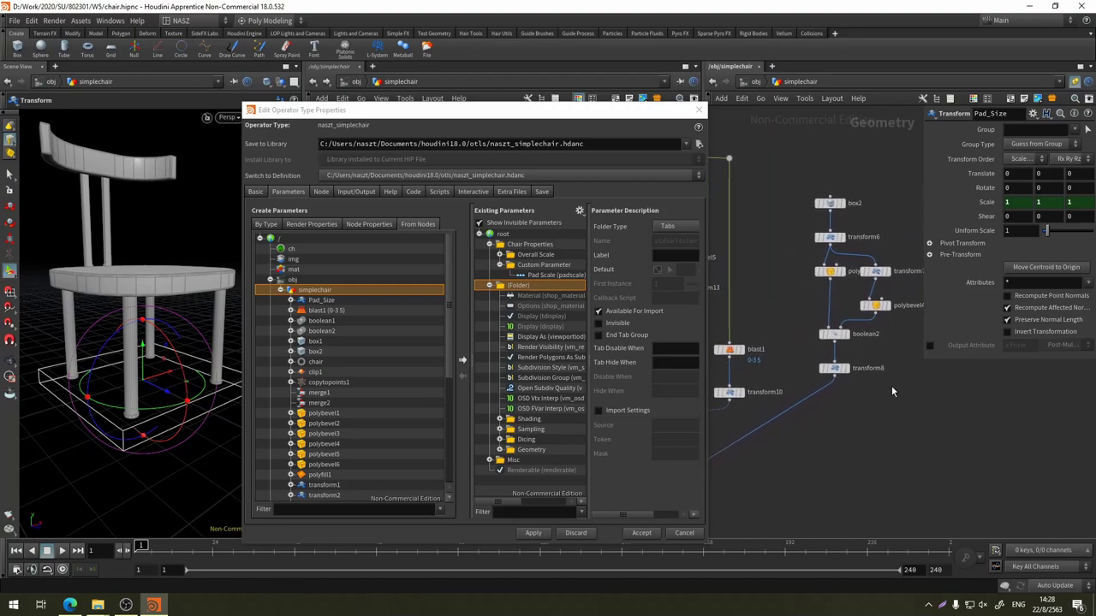
Display transform8's geometry alone, then restore the full chair display from merge1
left_click(832, 370)
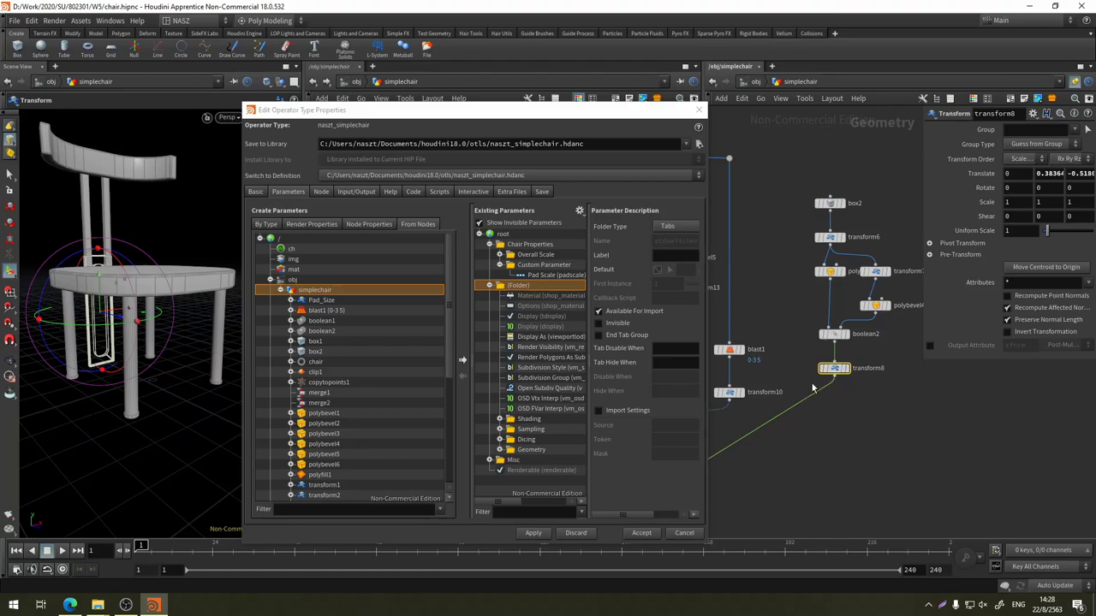
left_click(847, 376)
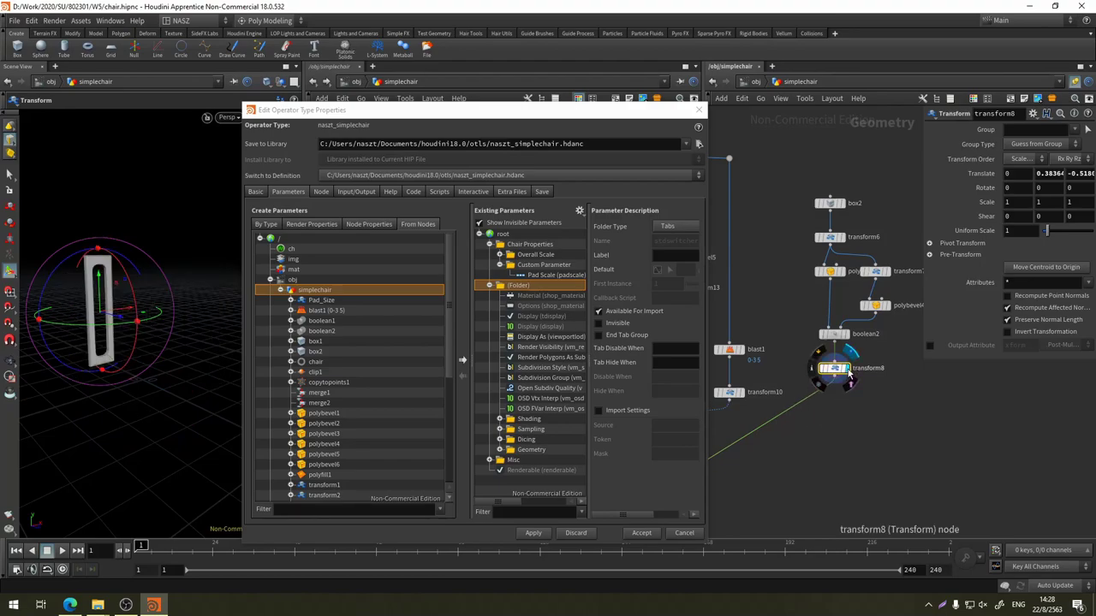
middle_click_drag(852, 377, 963, 343)
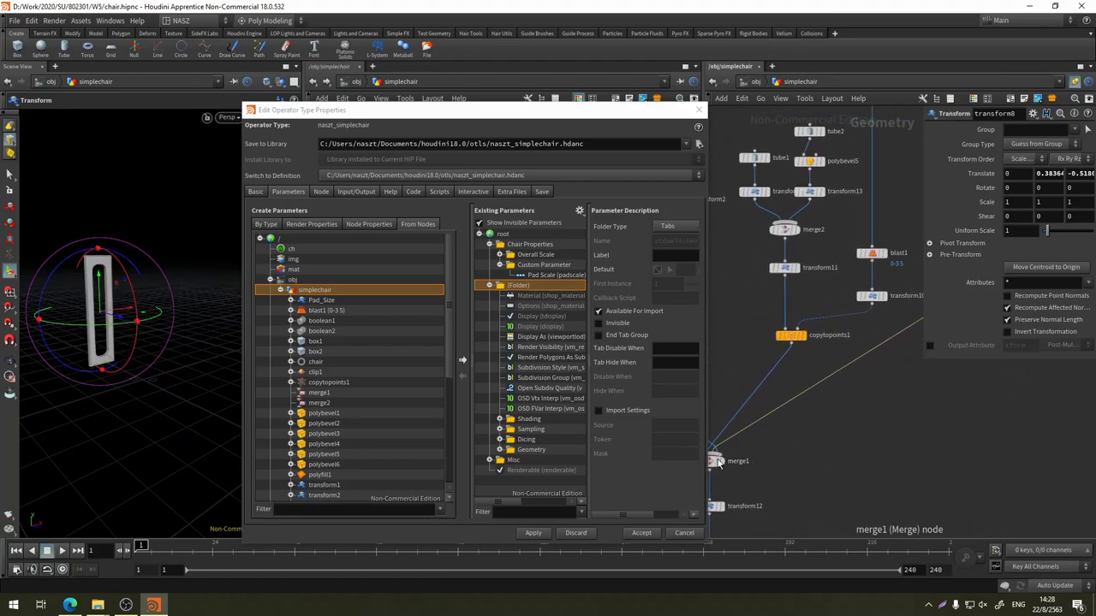
left_click(715, 461)
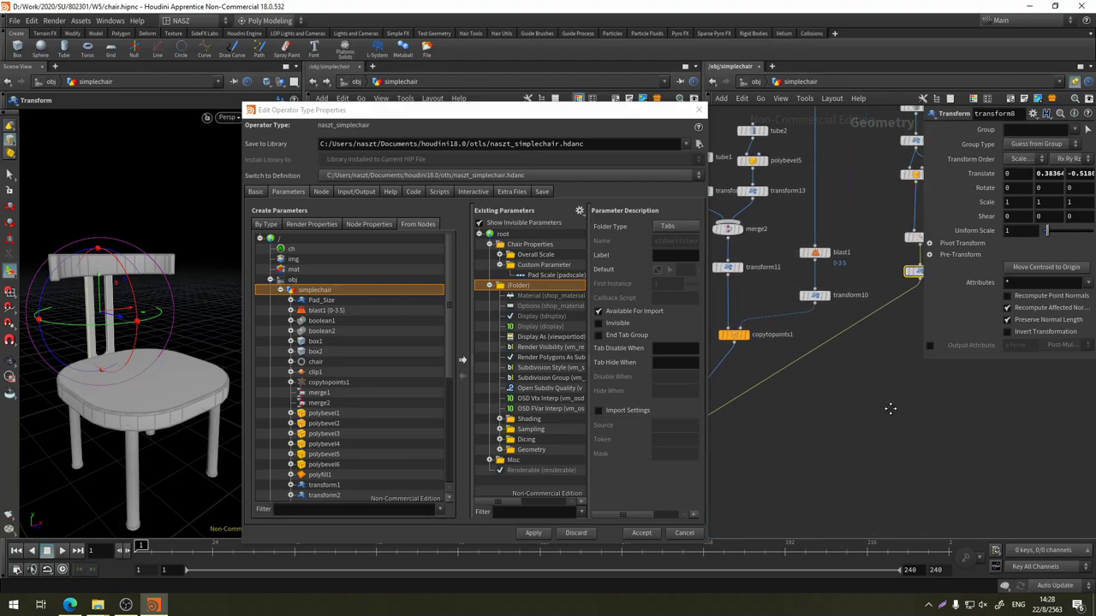
mouse_move(806, 313)
middle_mouse_down()
mouse_move(882, 343)
mouse_move(837, 414)
middle_mouse_up()
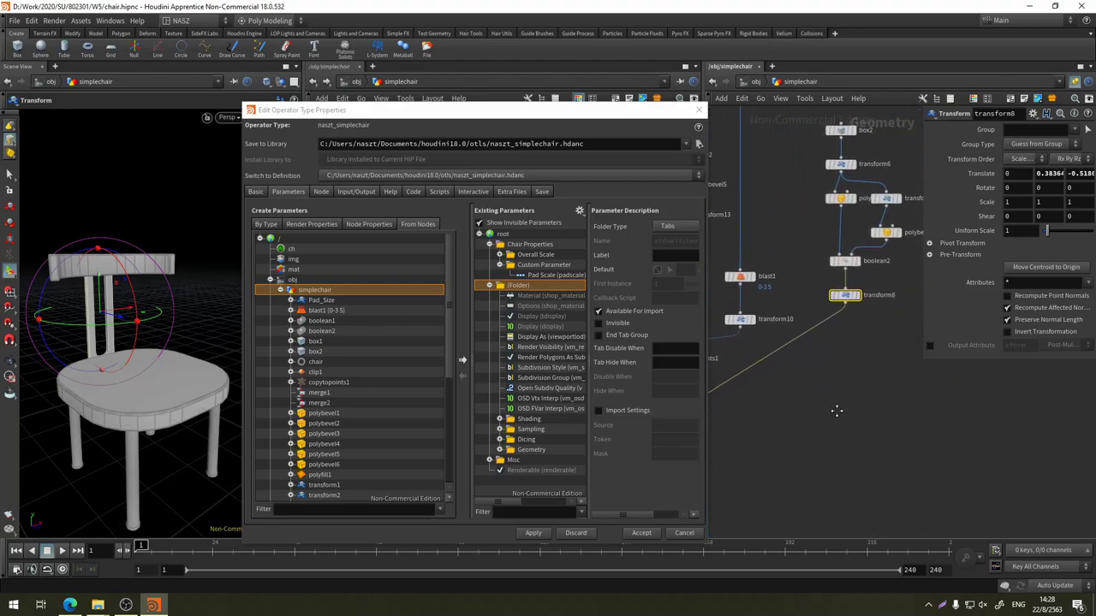
Add a new Transform node, transform14, below transform8's output
right_click(846, 306)
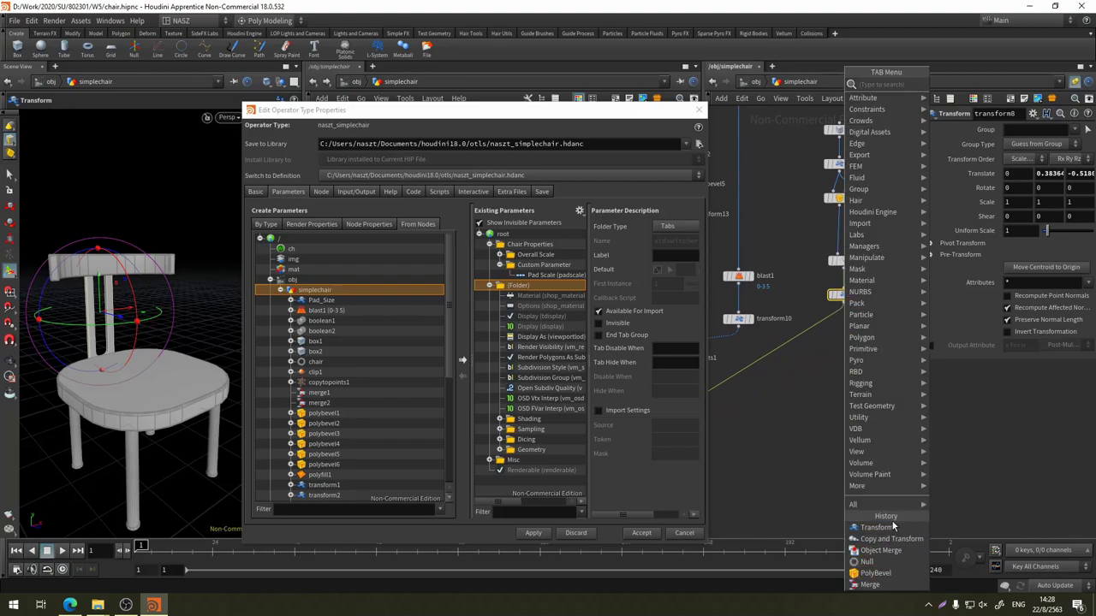
left_click(891, 527)
left_click(839, 345)
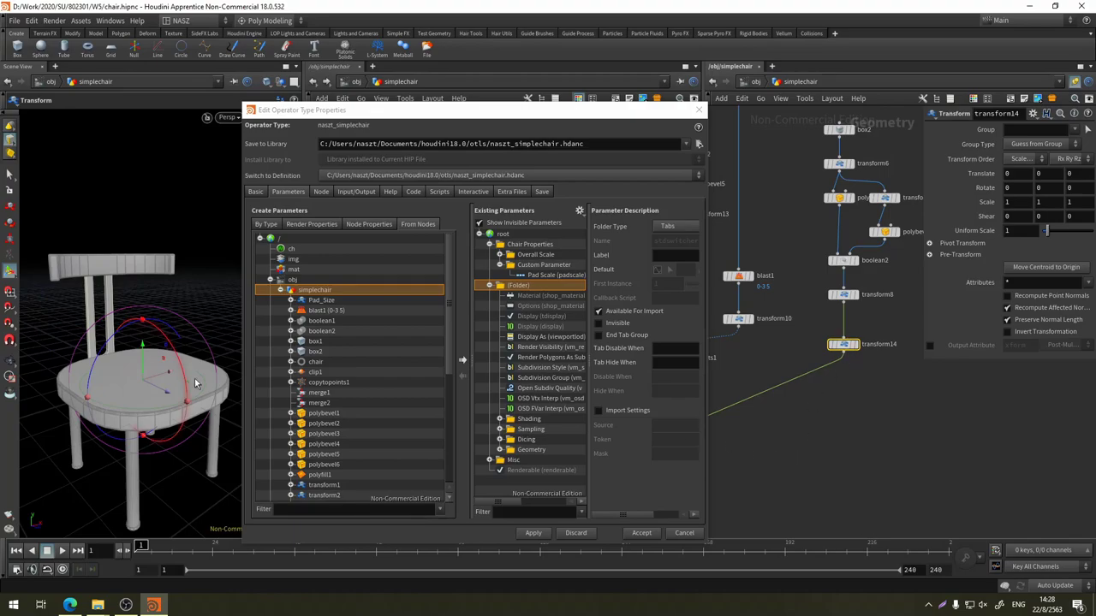
key("Escape")
mouse_move(154, 325)
left_mouse_down()
mouse_move(234, 312)
mouse_move(192, 362)
mouse_move(111, 318)
left_mouse_up()
key("t")
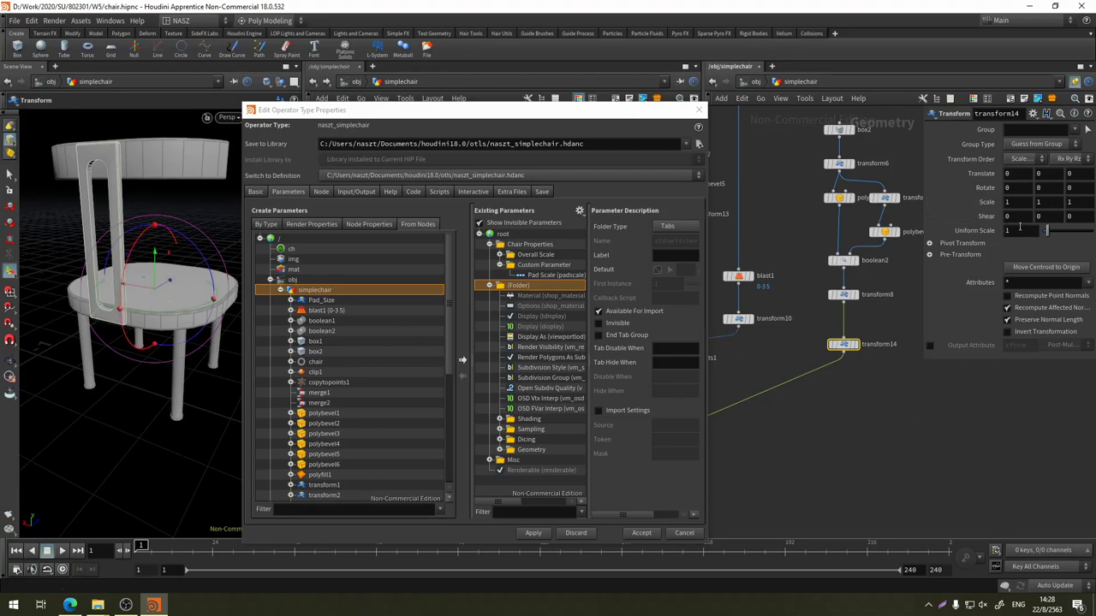
Set transform14's Pivot Translate Z to -0.5
left_click(929, 245)
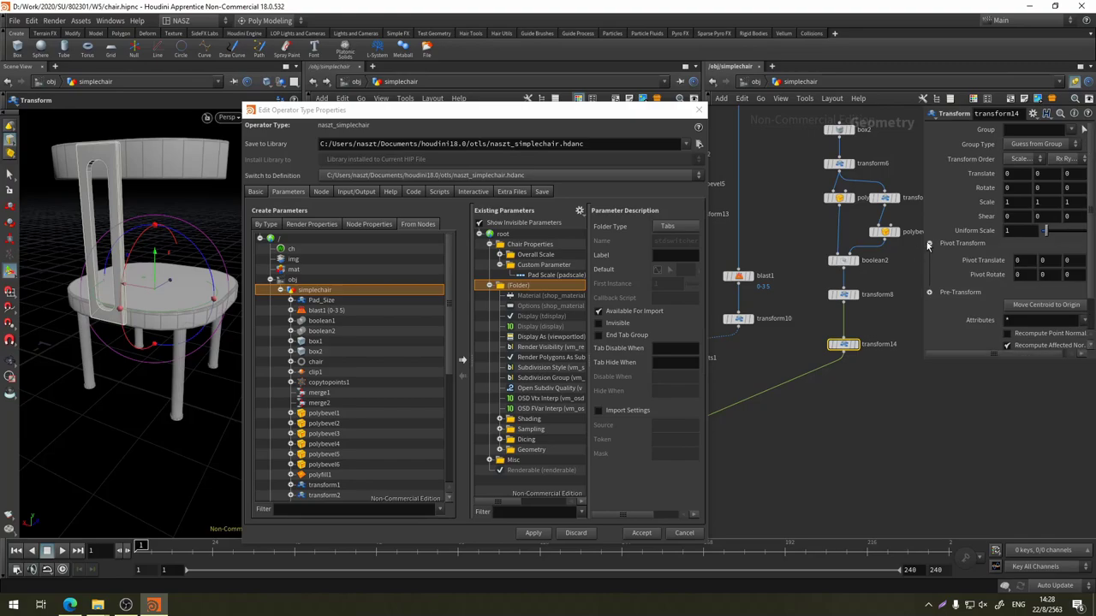
middle_click(998, 263)
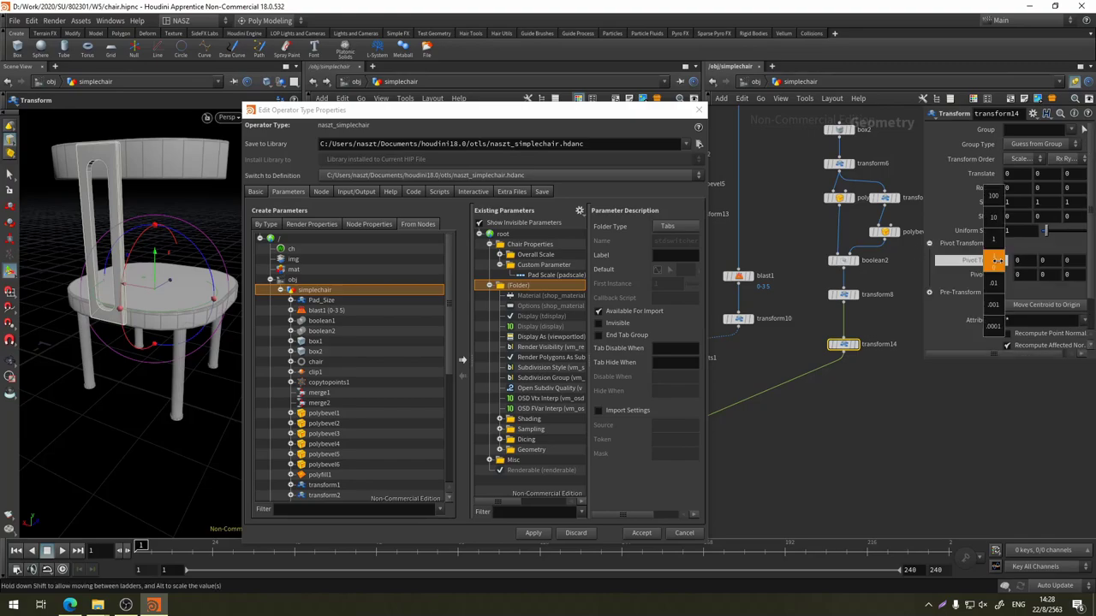
middle_click(1027, 261)
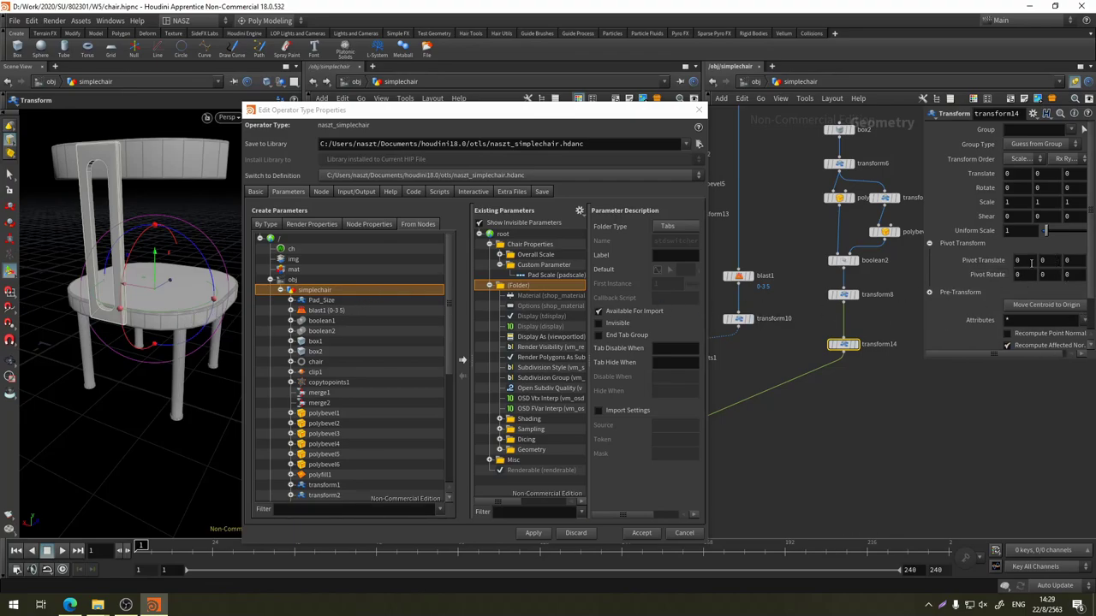
middle_click_drag(1031, 261, 1075, 266)
key("ctrl+z")
mouse_move(1076, 261)
middle_mouse_down()
mouse_move(1039, 271)
mouse_move(1061, 267)
middle_mouse_up()
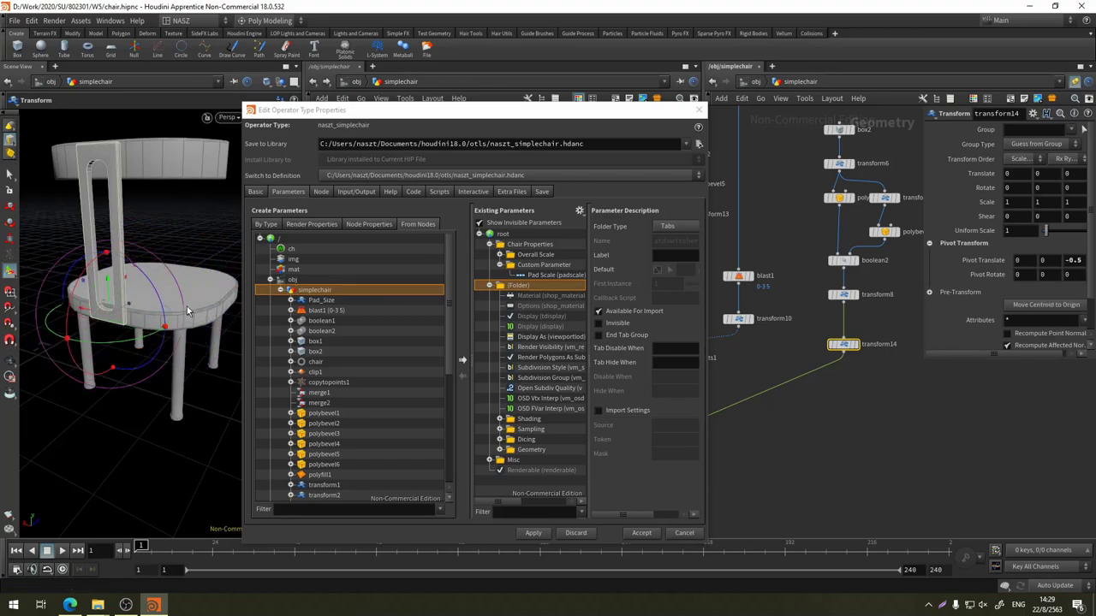
Orbit and zoom the viewport to a closer side view of the seat and leg
key("Escape")
left_click_drag(51, 282, 128, 291)
scroll(137, 282, "up", 4)
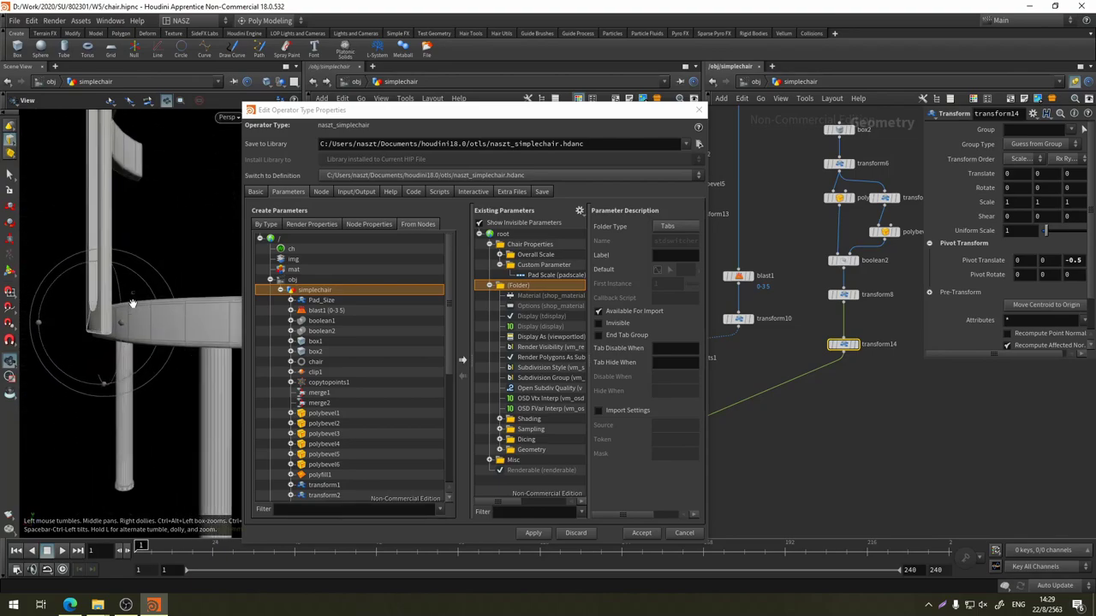
scroll(144, 270, "up", 2)
scroll(143, 270, "up", 2)
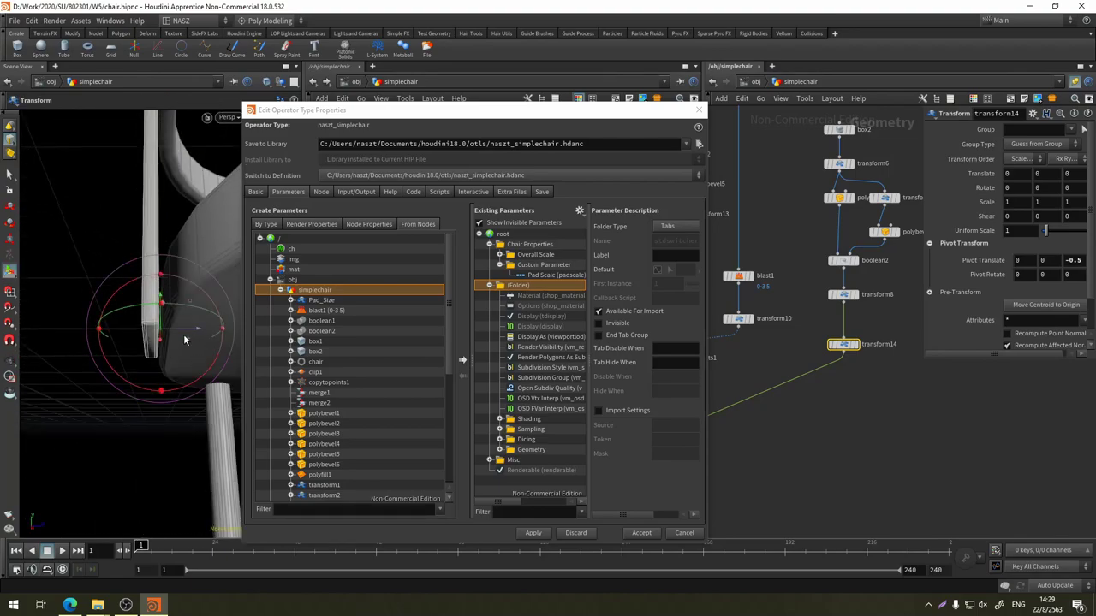
scroll(175, 332, "down", 1)
left_click_drag(168, 328, 150, 324)
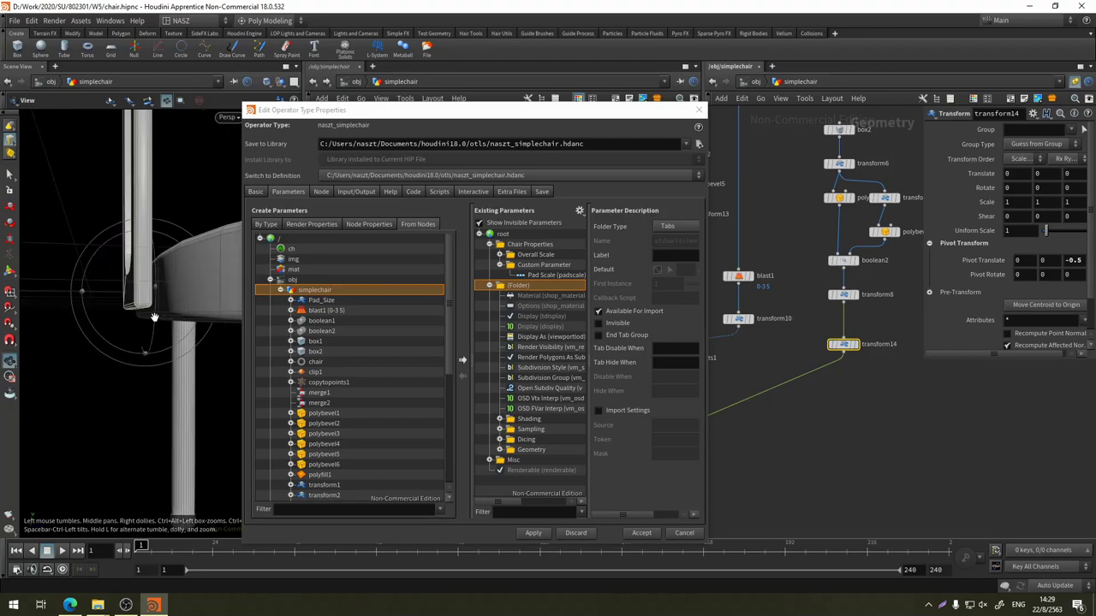
key("t")
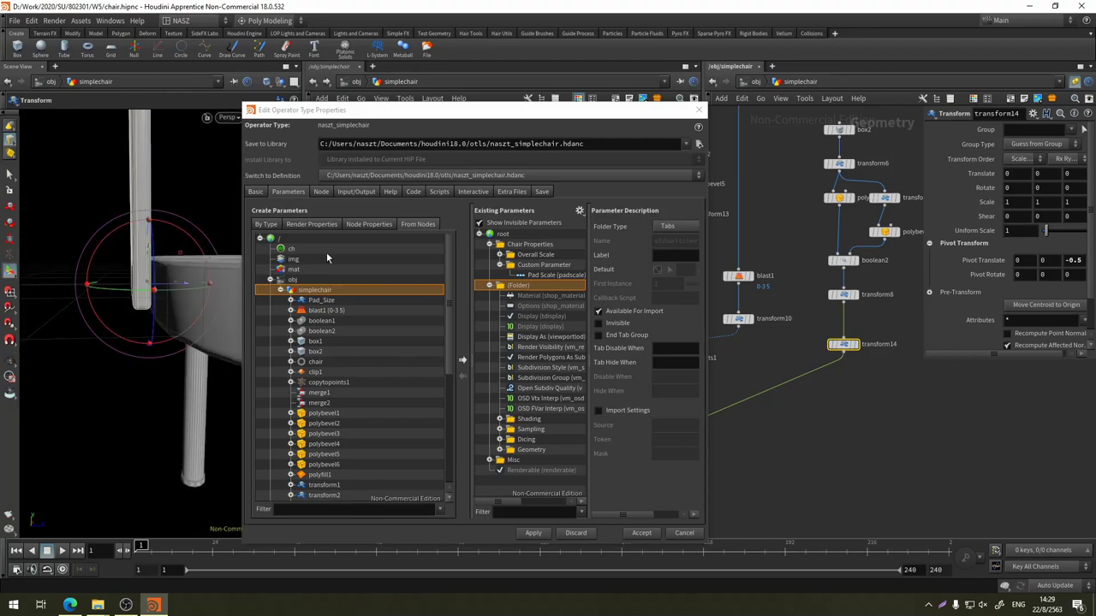
key("Escape")
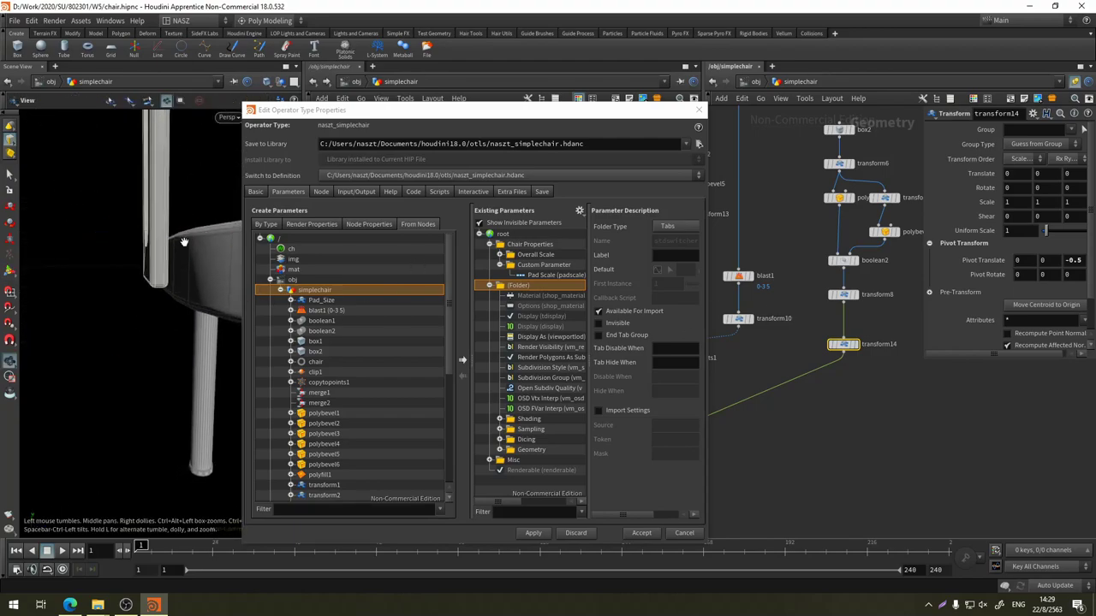
mouse_move(129, 257)
left_mouse_down()
mouse_move(163, 238)
mouse_move(290, 285)
left_mouse_up()
key("t")
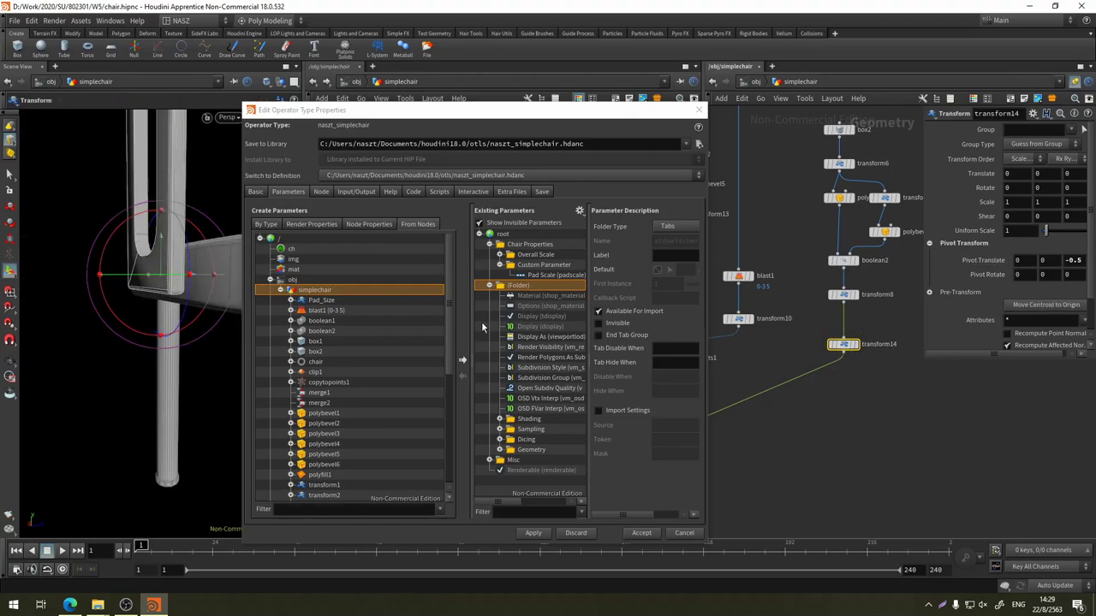
Switch to the Front view, zoom in on the backrest's lower end, and show wireframe
mouse_move(482, 116)
left_mouse_down()
mouse_move(593, 260)
mouse_move(553, 123)
left_mouse_up()
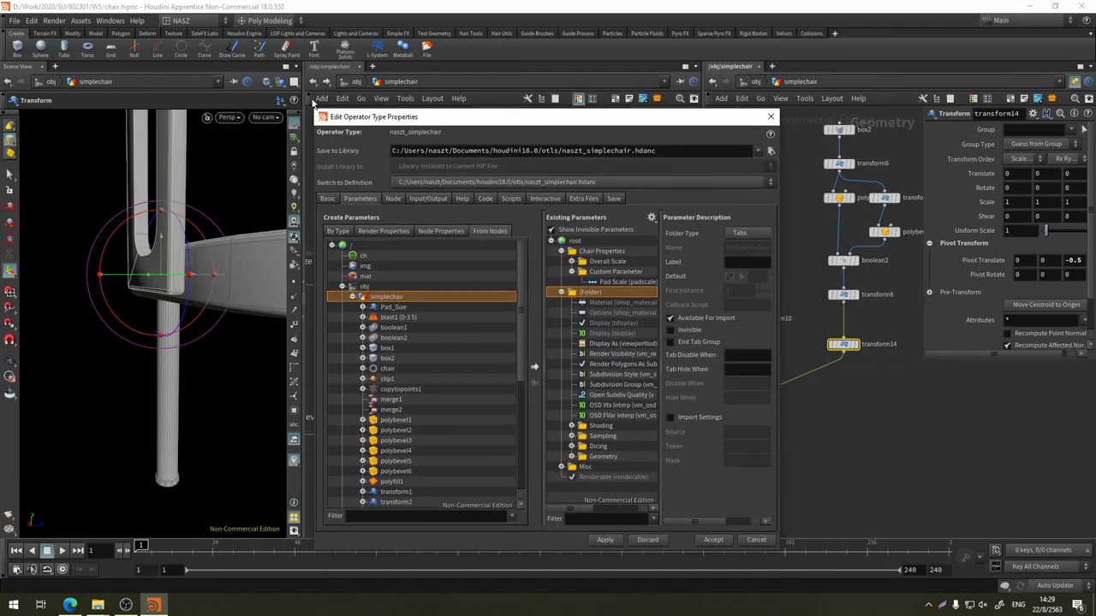
left_click(259, 118)
mouse_move(234, 140)
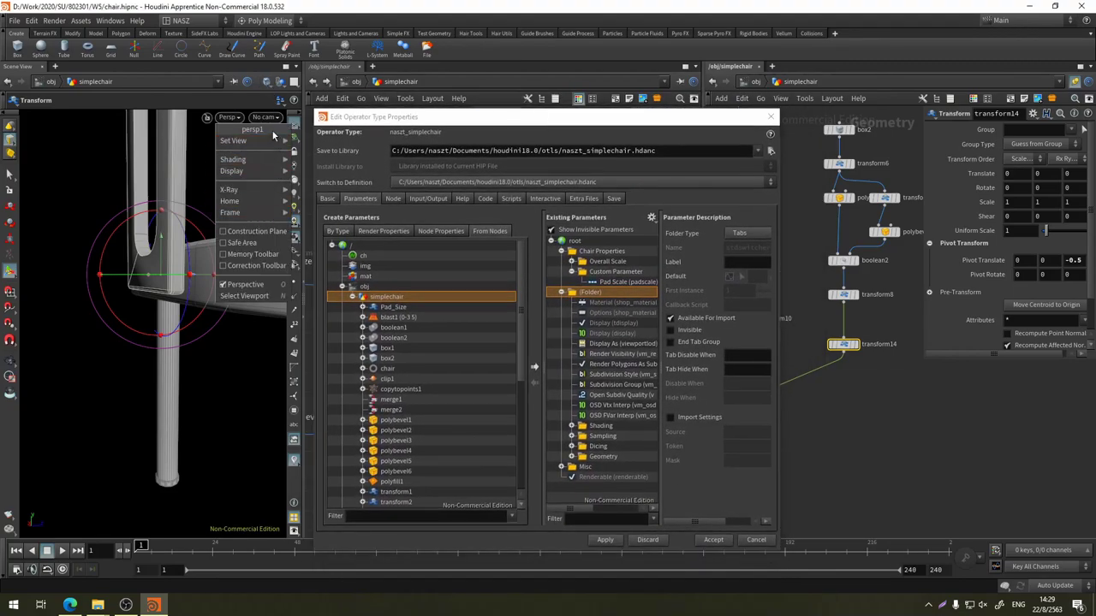
left_click(316, 163)
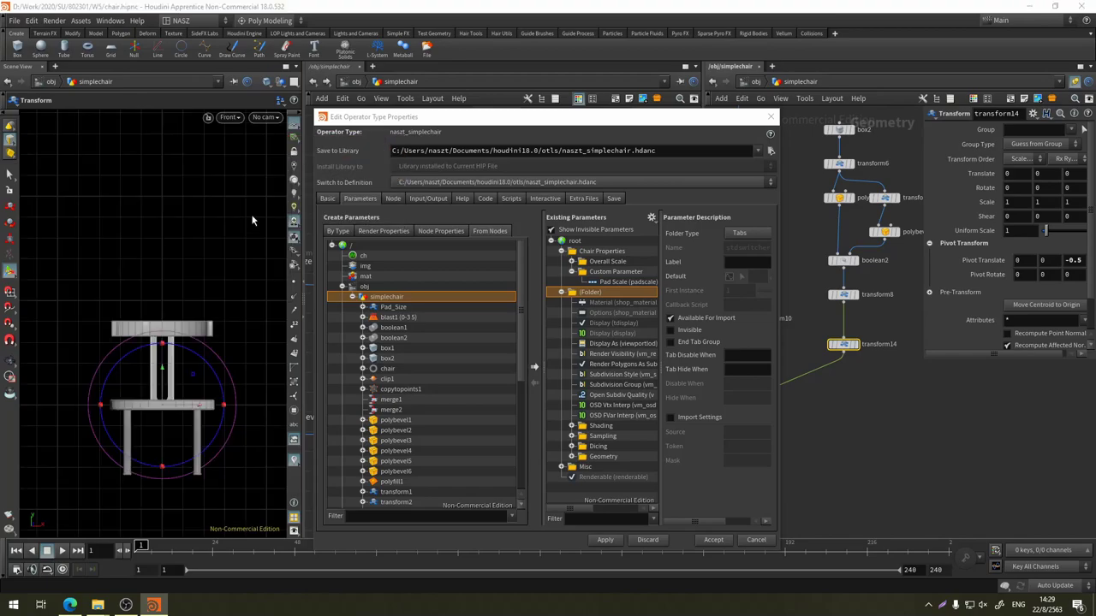
key("Escape")
scroll(161, 413, "up", 5)
key("w")
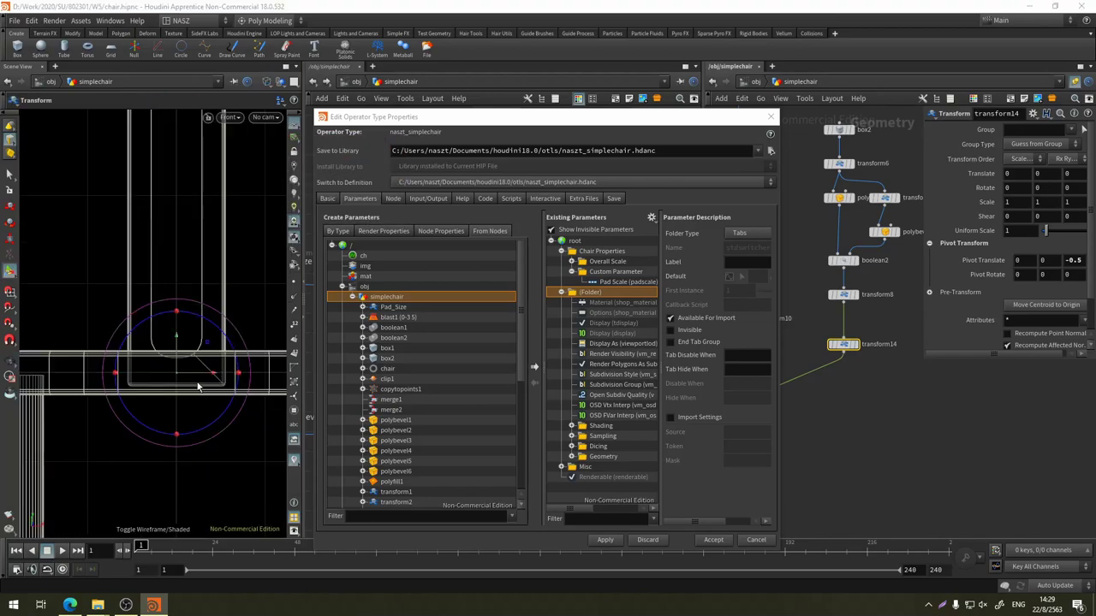
key("Return")
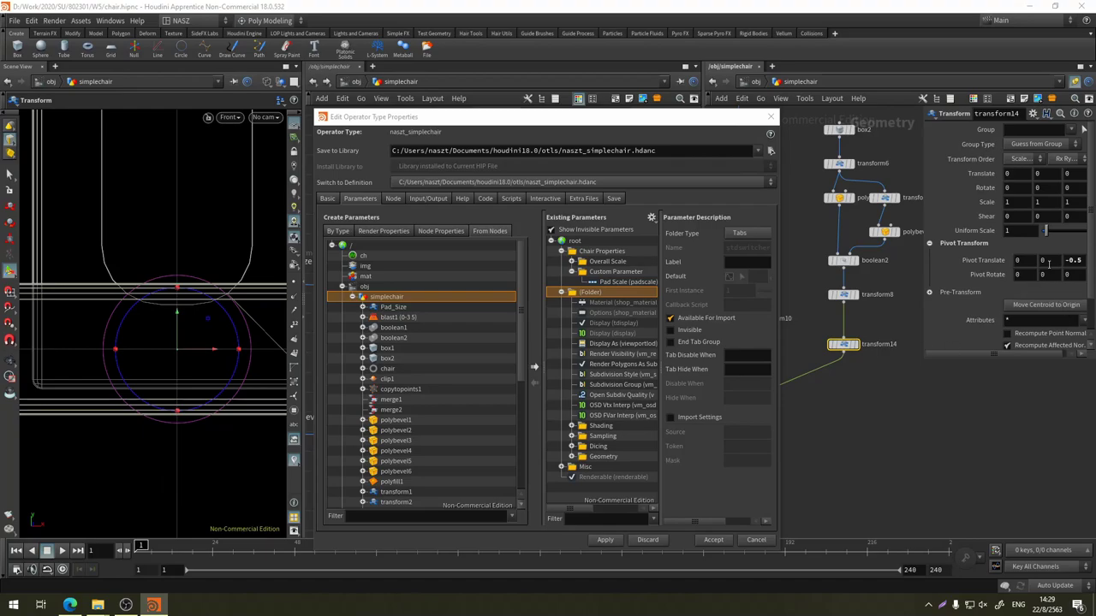
Set transform14's pivot Y to -0.03 and Z to -0.51, checking it from the Right view
mouse_move(1049, 265)
middle_mouse_down()
mouse_move(1049, 294)
mouse_move(892, 304)
middle_mouse_up()
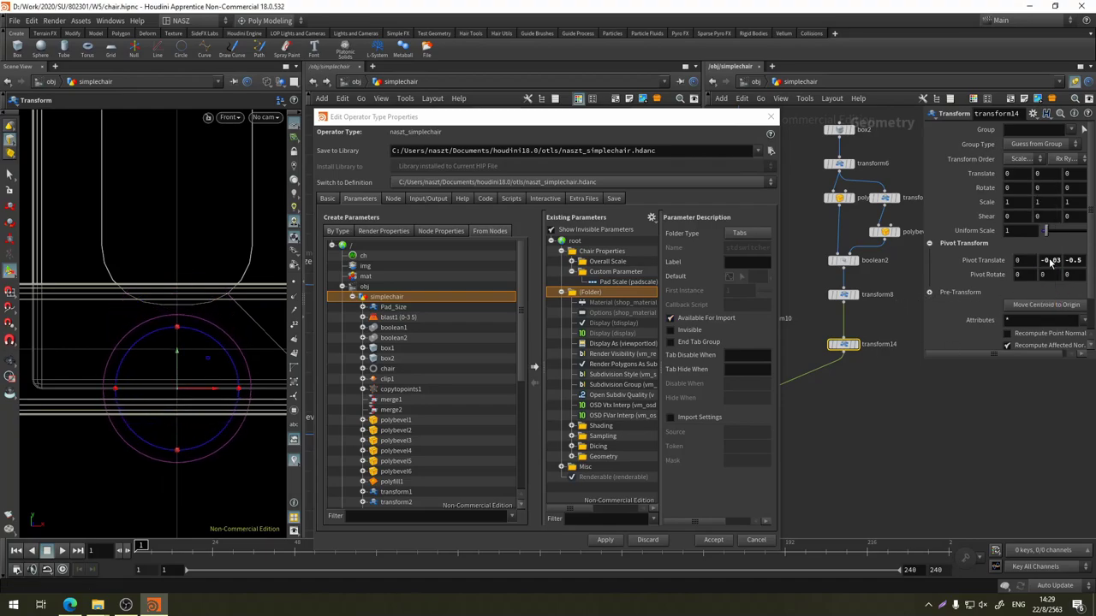
left_click(222, 117)
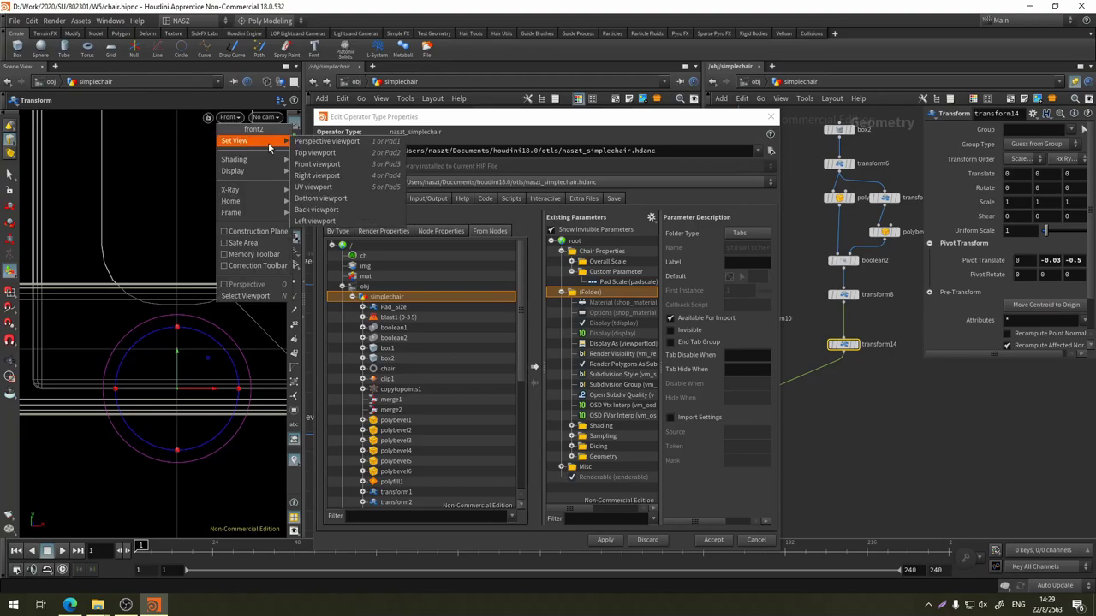
left_click(337, 178)
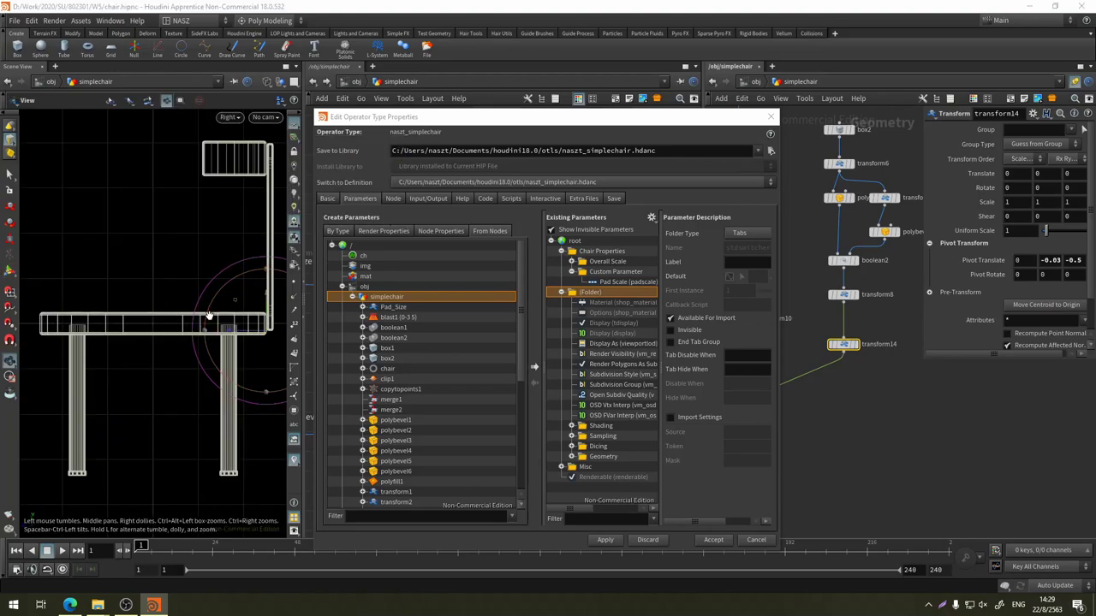
scroll(147, 289, "up", 3)
scroll(147, 289, "up", 3)
scroll(146, 289, "up", 3)
middle_click_drag(146, 289, 143, 317)
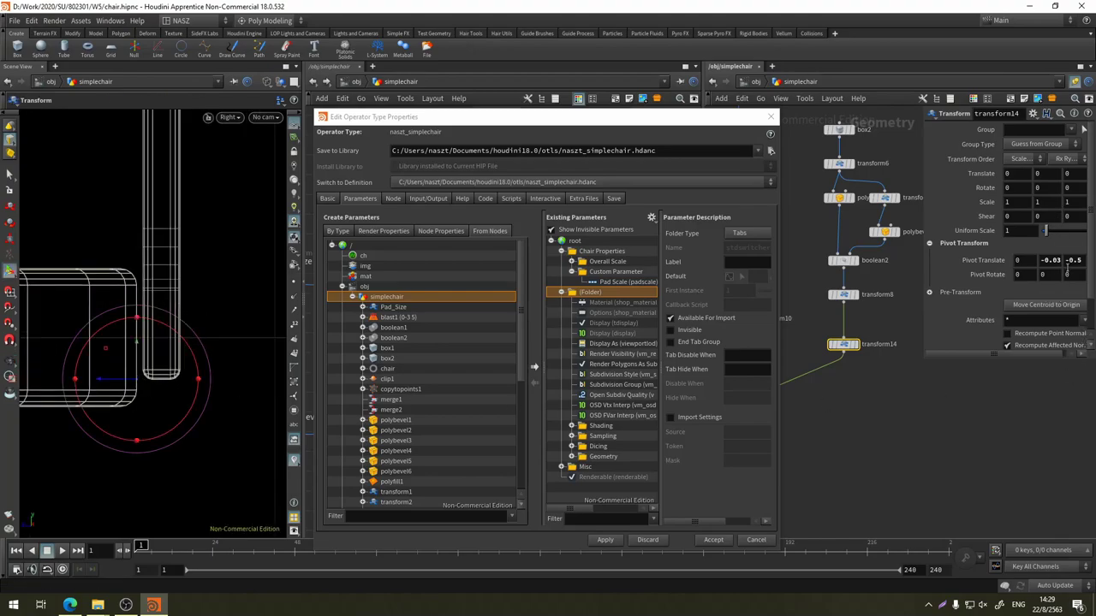
middle_click_drag(1072, 260, 970, 301)
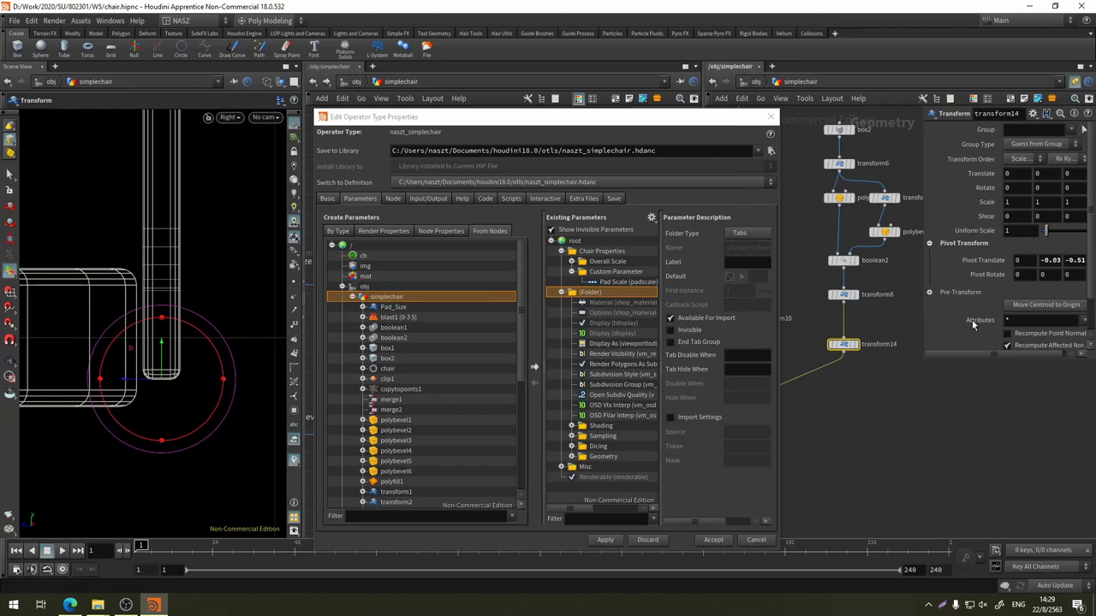
Return to perspective view and test stretching the chair back's height with Scale Y
left_click(228, 116)
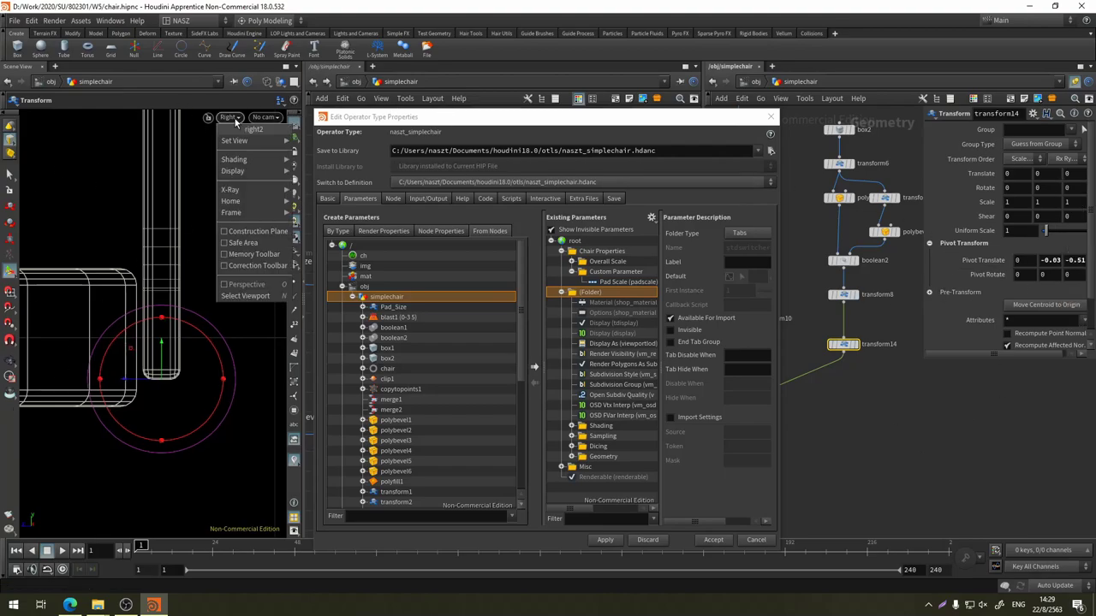
left_click(266, 142)
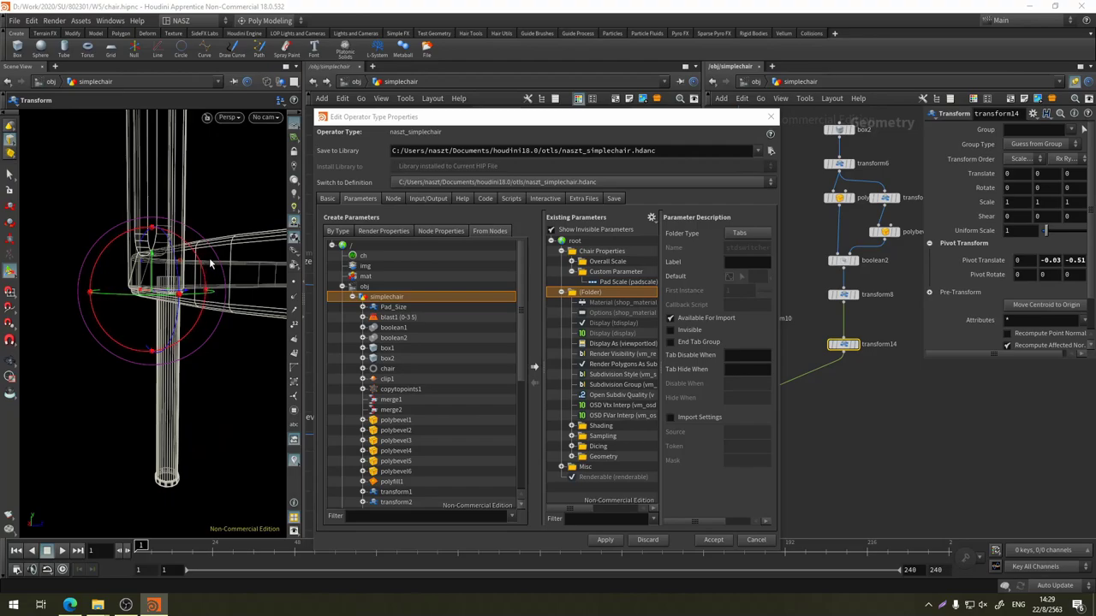
mouse_move(210, 264)
left_mouse_down()
mouse_move(219, 236)
mouse_move(220, 271)
left_mouse_up()
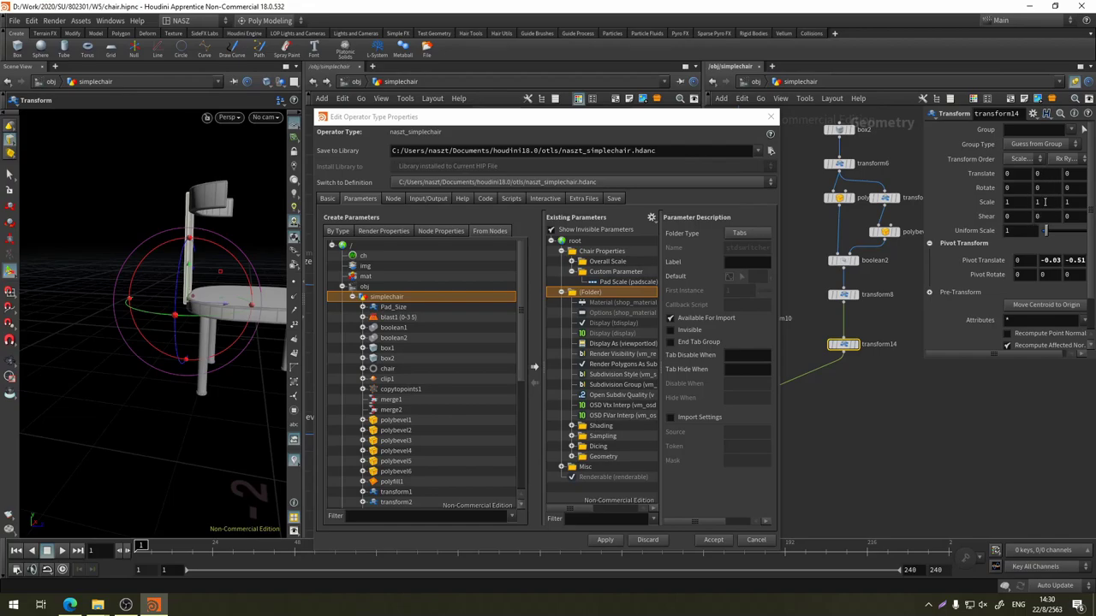
middle_click(1046, 203)
middle_click_drag(1046, 203, 1049, 205)
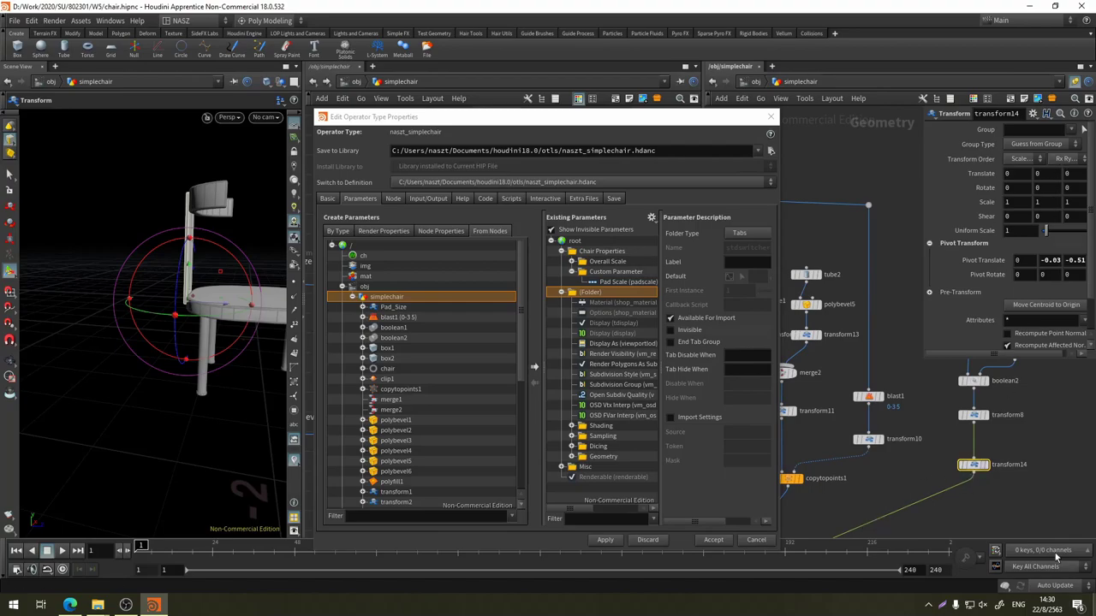
Rename the transform14 node to Spline_Height
double_click(1008, 465)
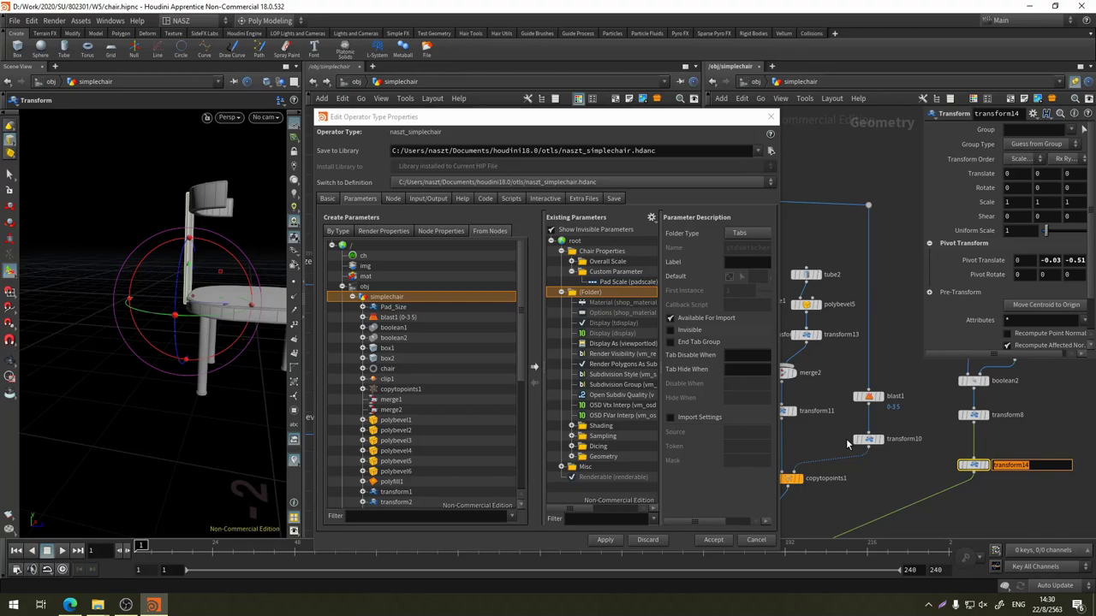
type("Spline_Height")
key("Return")
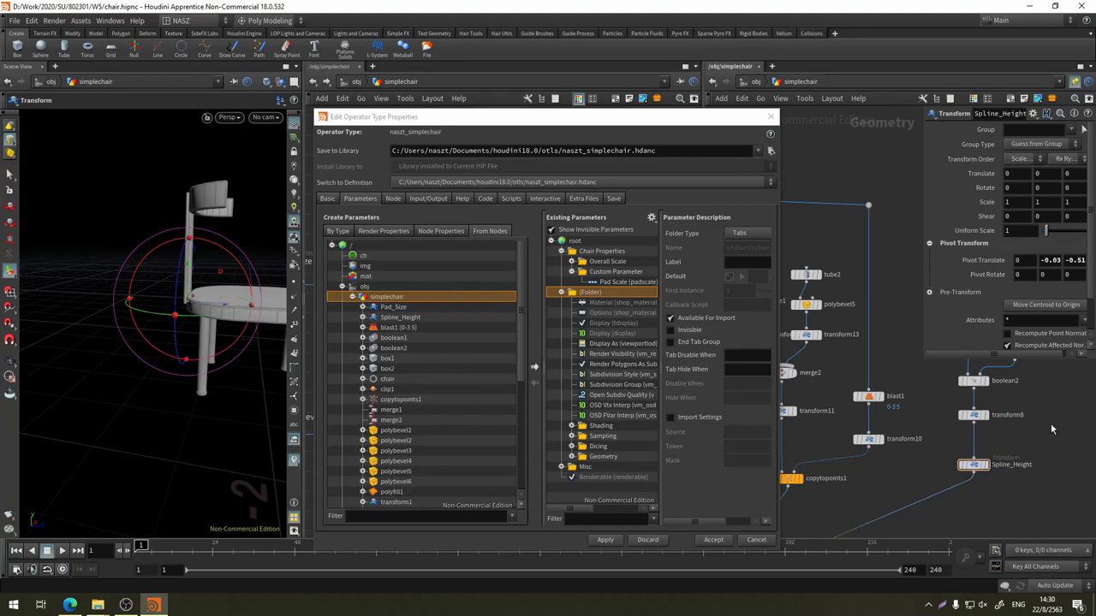
Colour the Spline_Height node yellow-orange and frame the node chain
key("c")
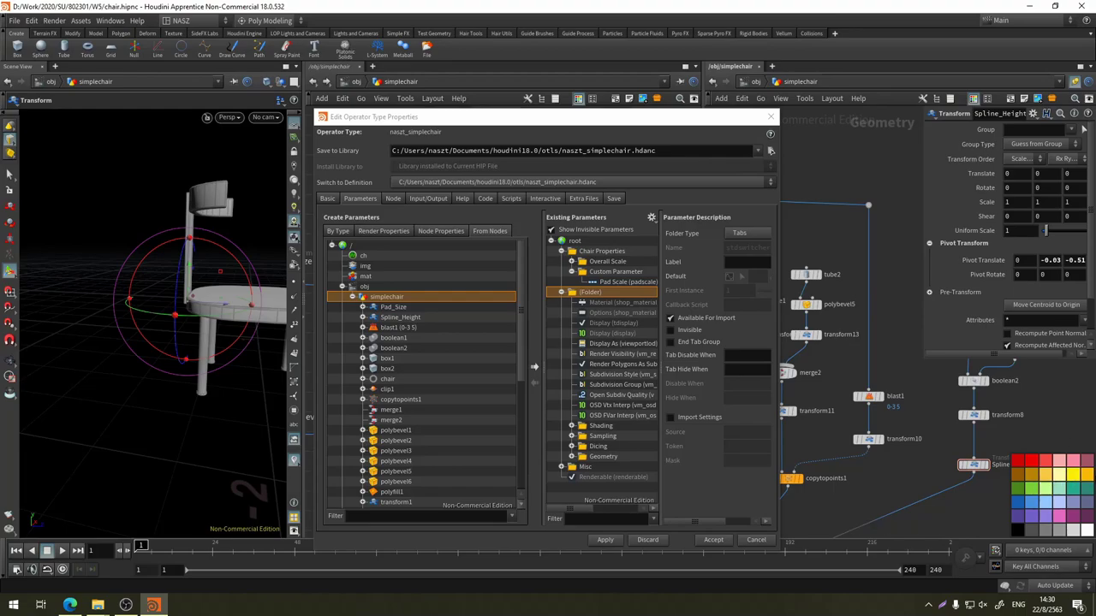
left_click(1017, 474)
key("f")
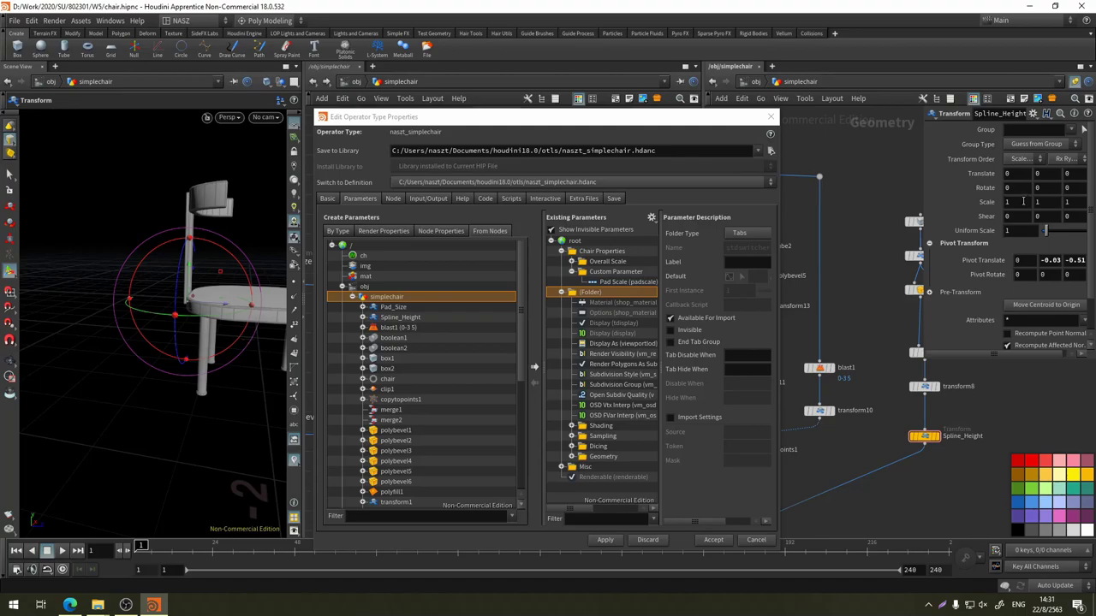
Test Scale X at 1.6, undo it, then expand Spline_Height's parameters in the Create Parameters tree
middle_click_drag(1016, 202, 1036, 202)
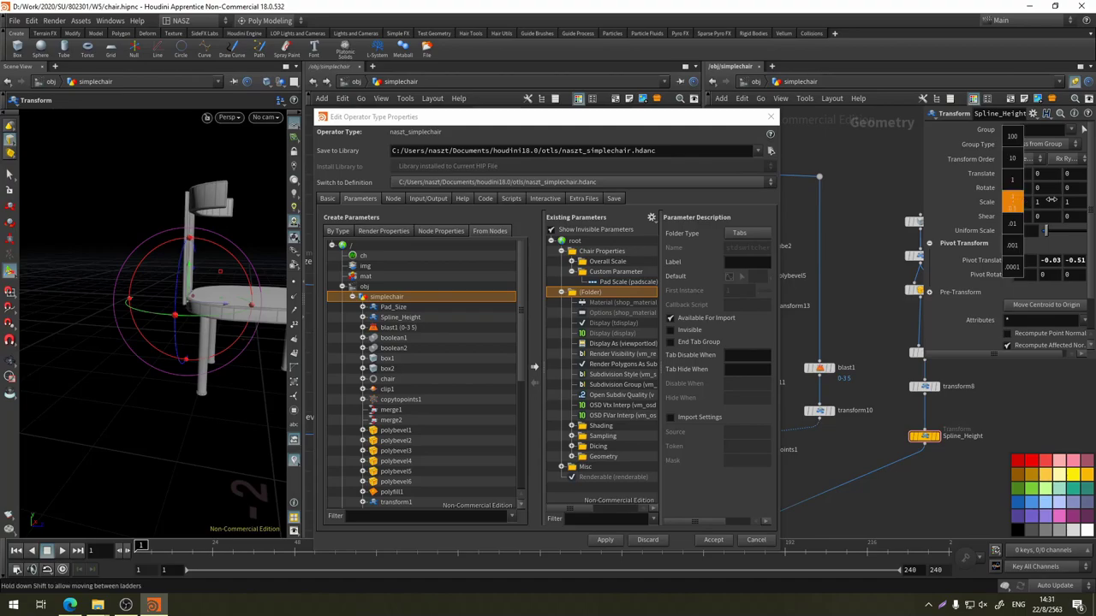
key("Escape")
left_click_drag(218, 232, 180, 309)
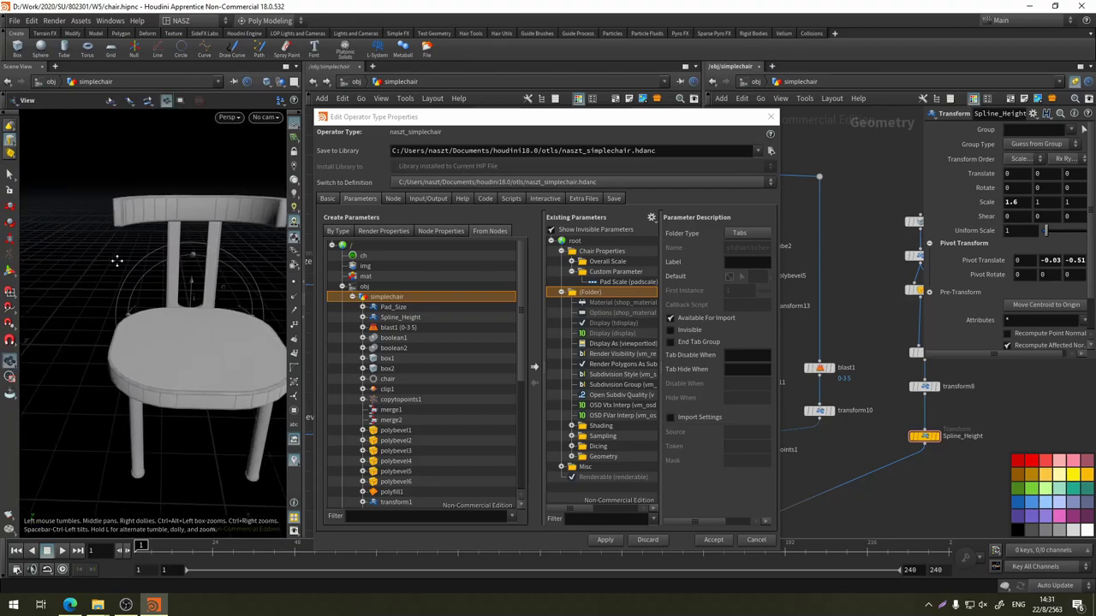
key("t")
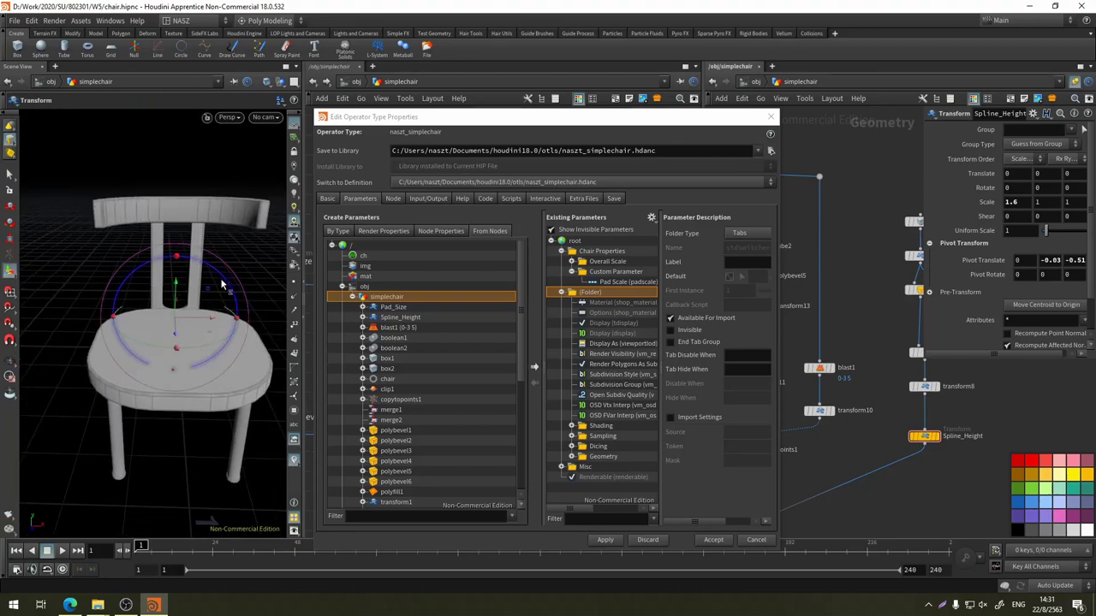
key("ctrl+z")
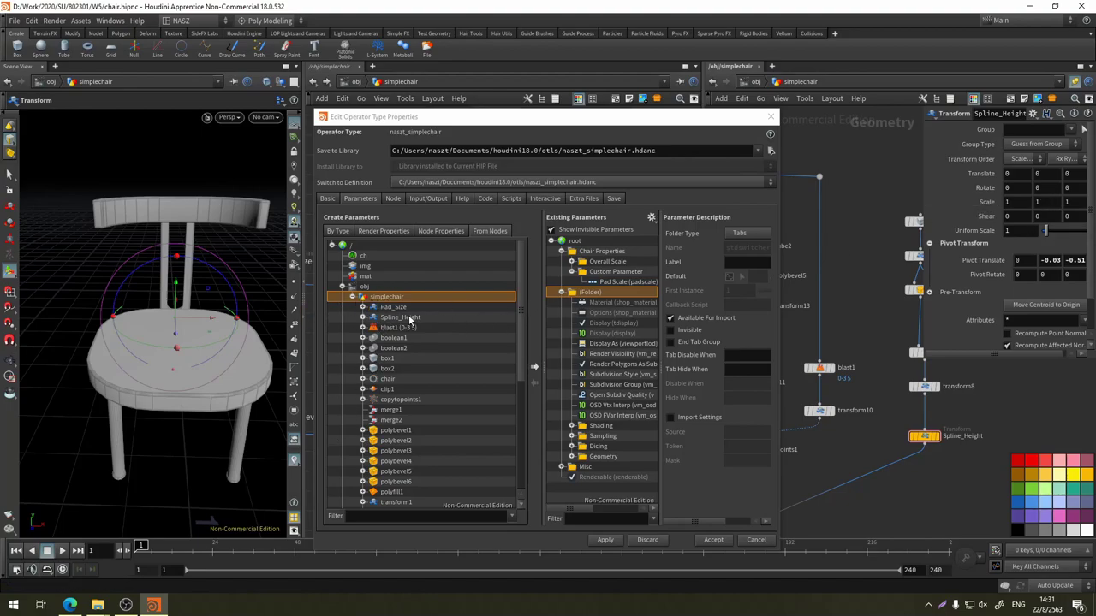
left_click(362, 317)
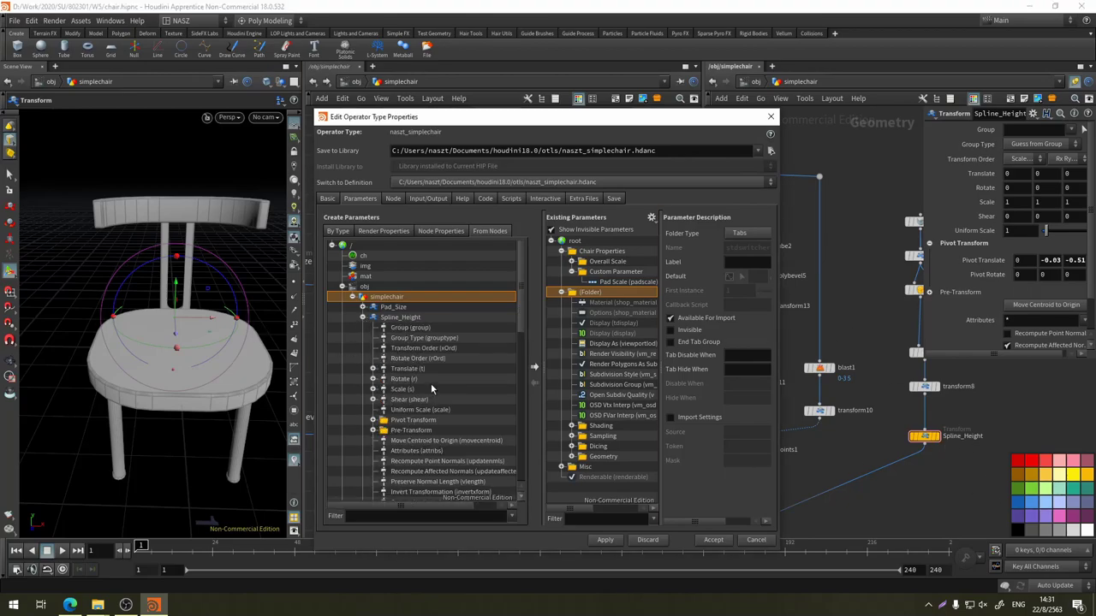
Promote Spline_Height's sx and sy scale components into the Custom Parameter folder
left_click(372, 389)
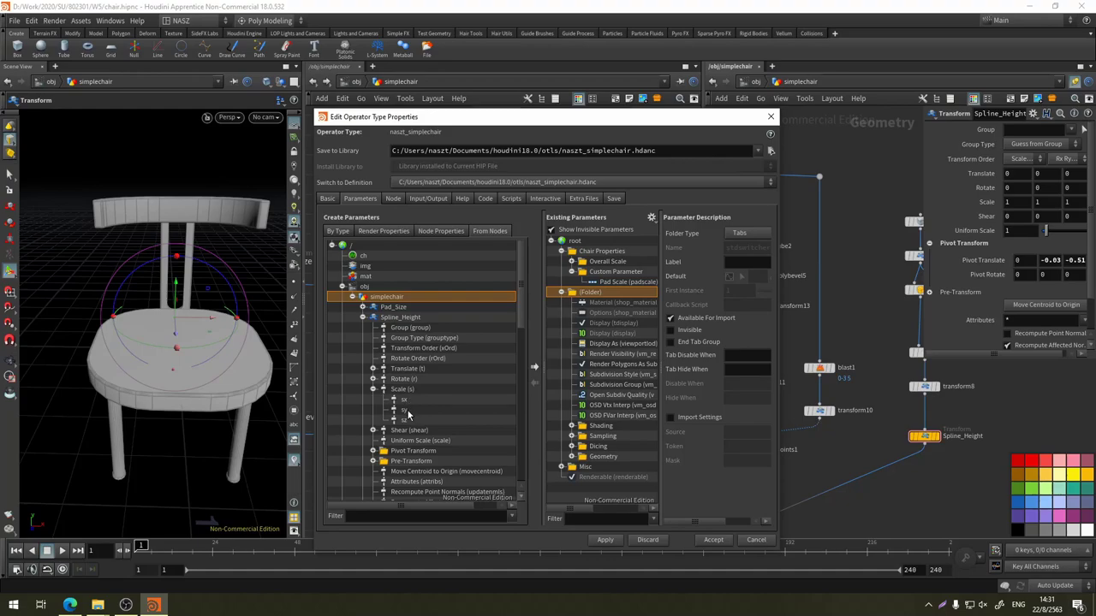
left_click(613, 273)
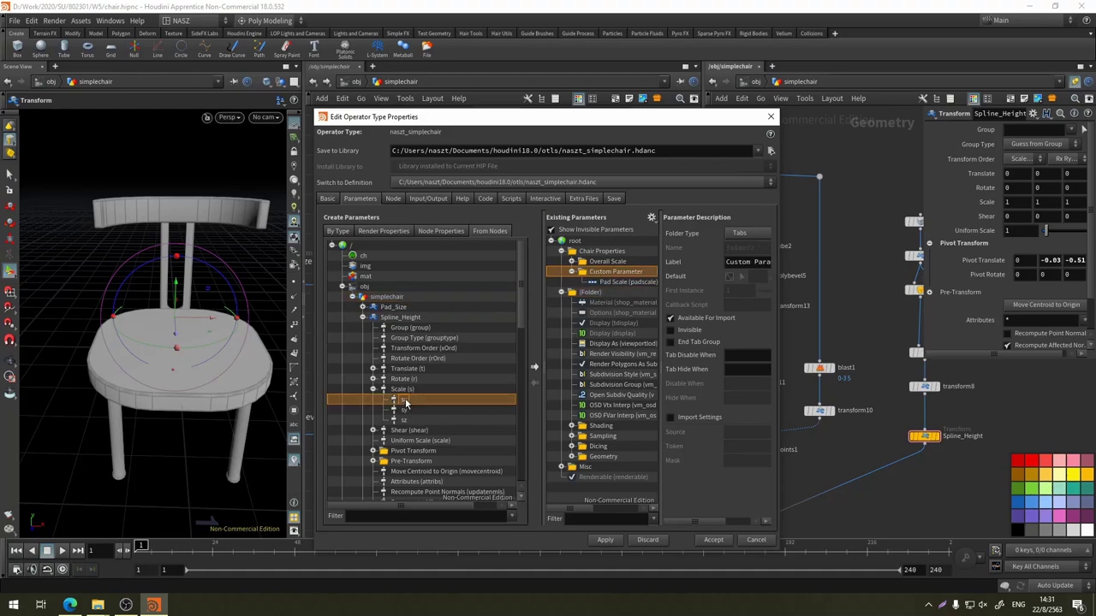
left_click_drag(405, 404, 602, 282)
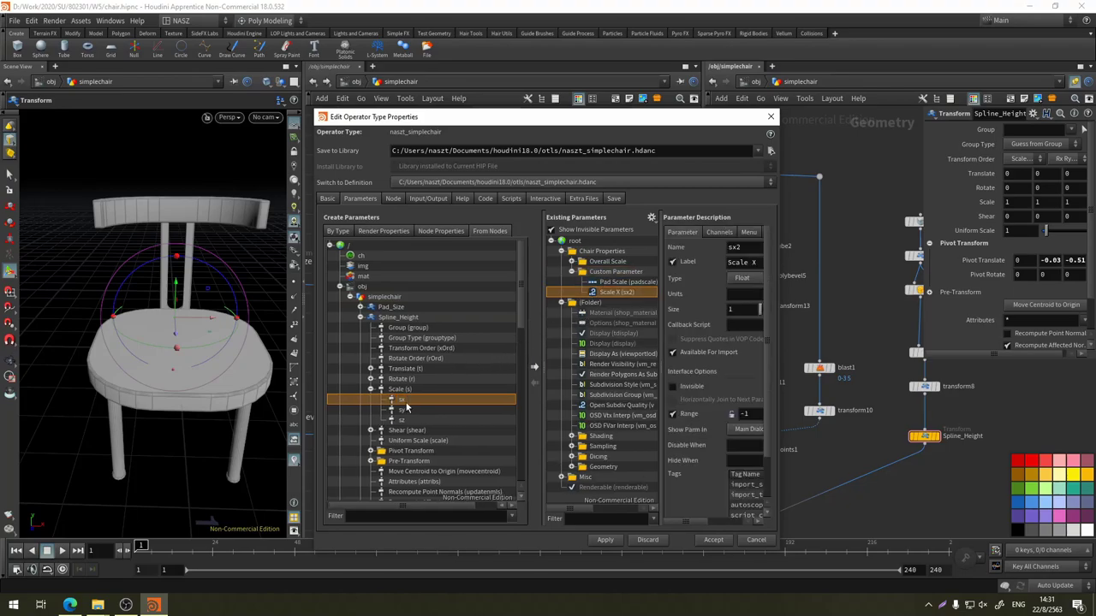
left_click_drag(400, 410, 613, 317)
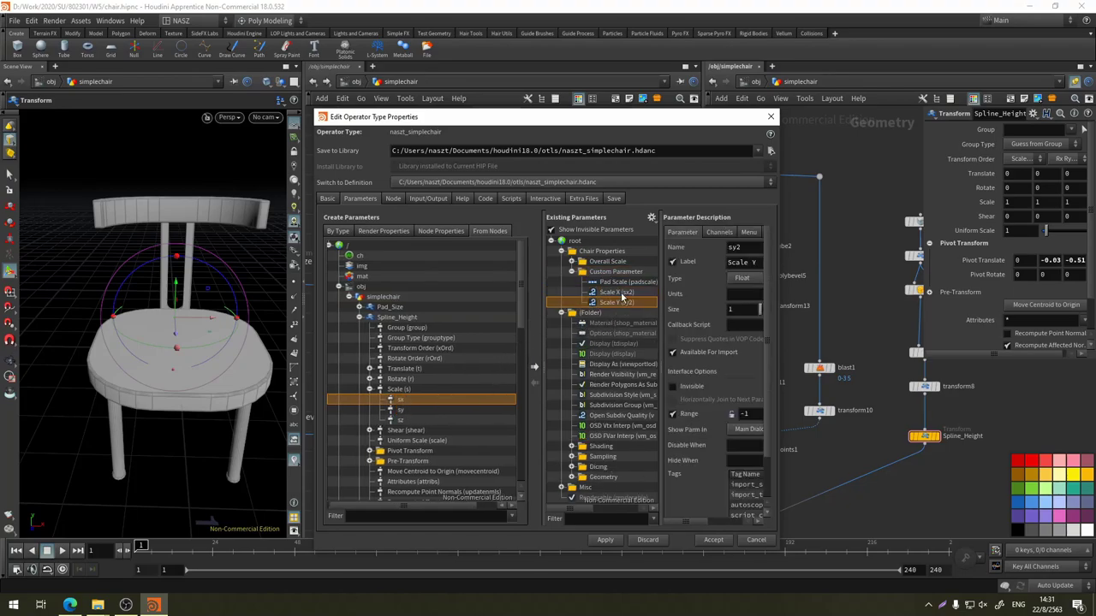
Relabel the promoted Scale X parameter 'Spline Height' with internal name splineheight
left_click(618, 292)
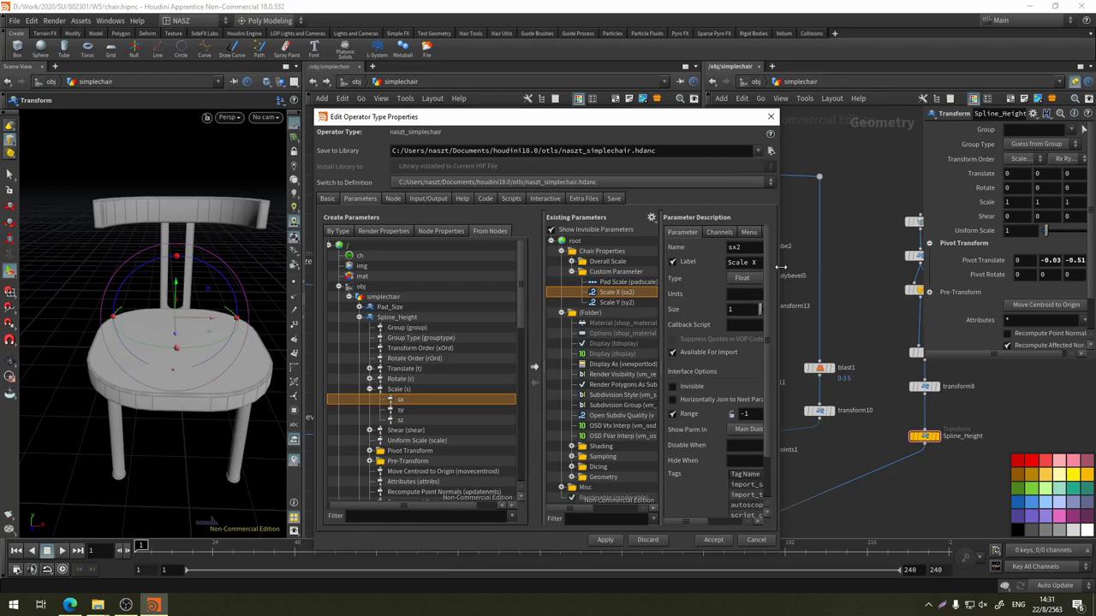
left_click_drag(780, 268, 821, 268)
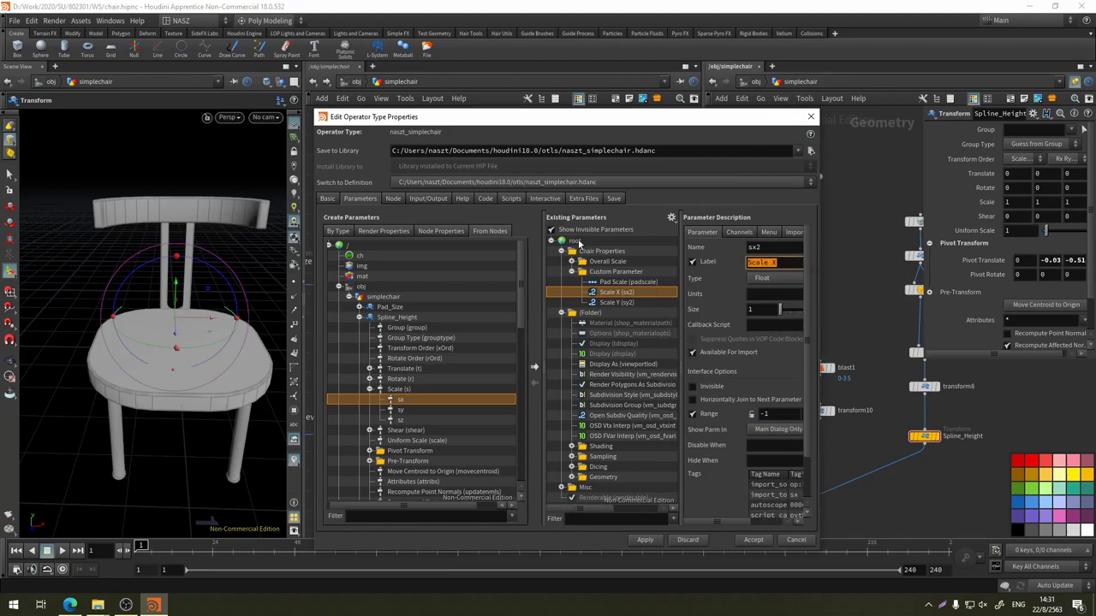
type("S")
key("shift+Tab")
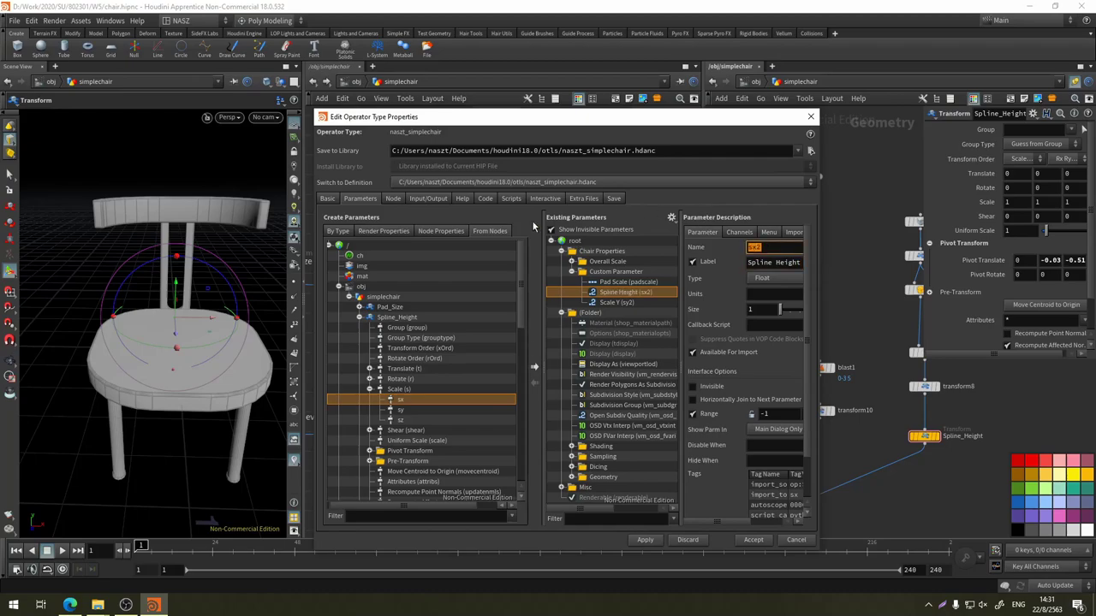
type("splineheight")
key("Return")
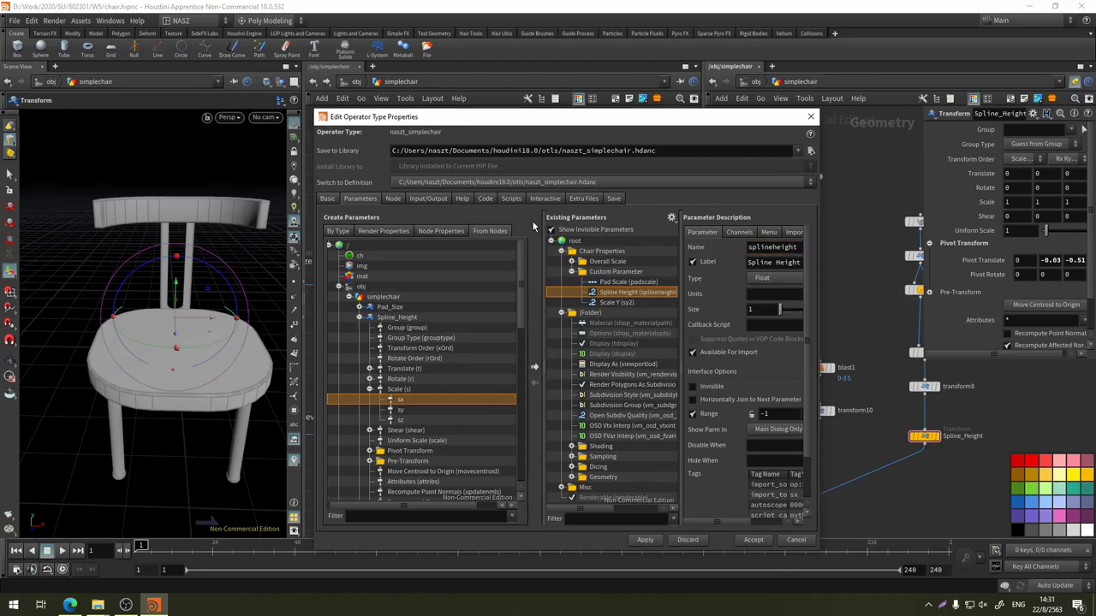
Relabel the Scale Y parameter 'Spline Width' named splinewidth, and apply the changes
left_click(623, 302)
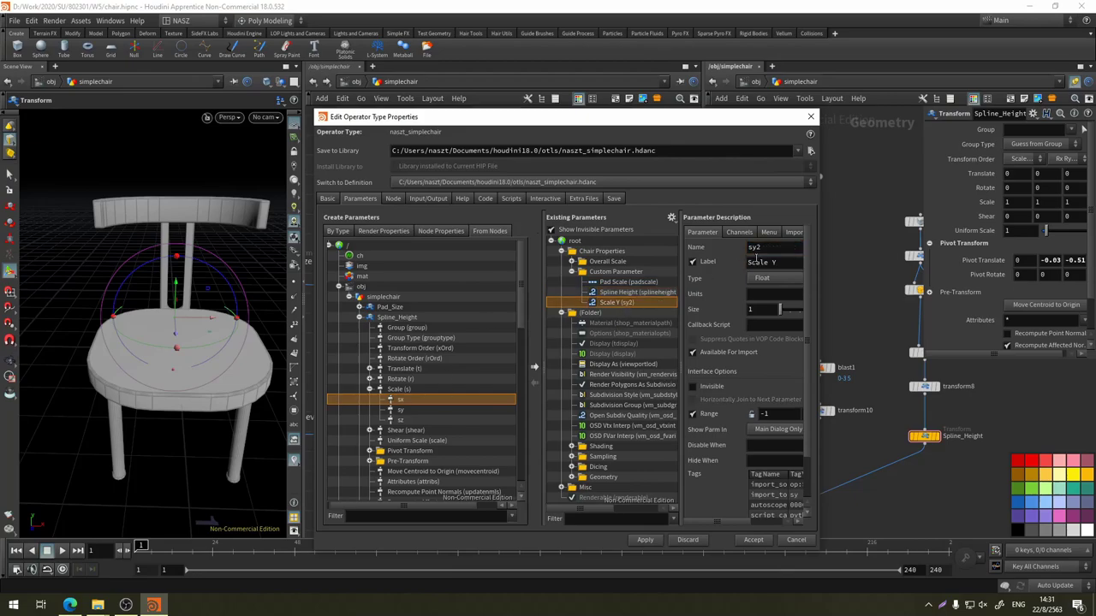
type("S")
key("Tab")
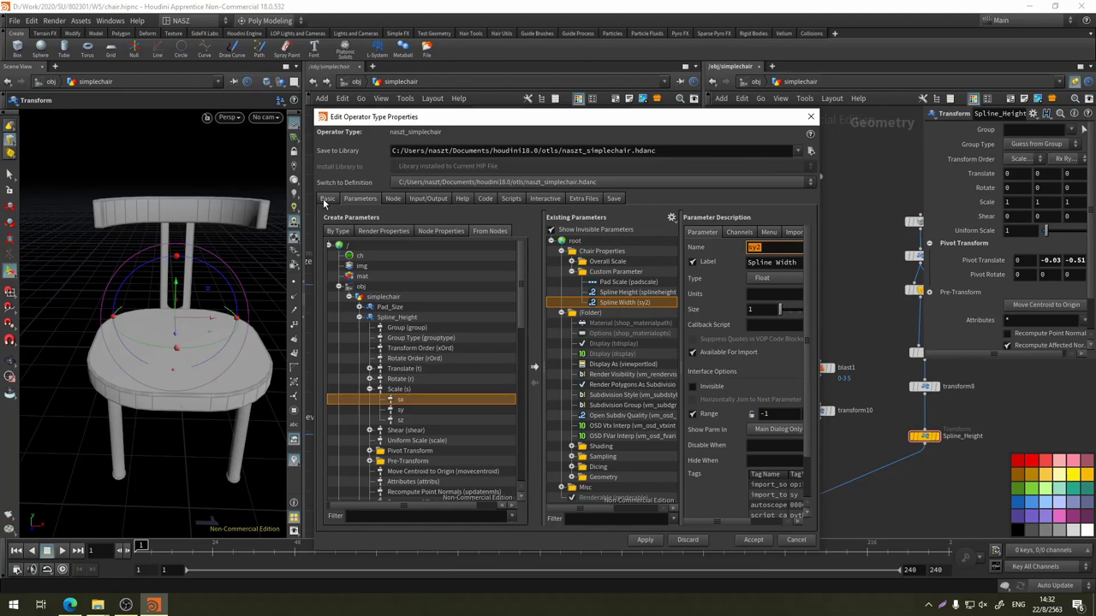
type("Splinewidth")
left_click(646, 540)
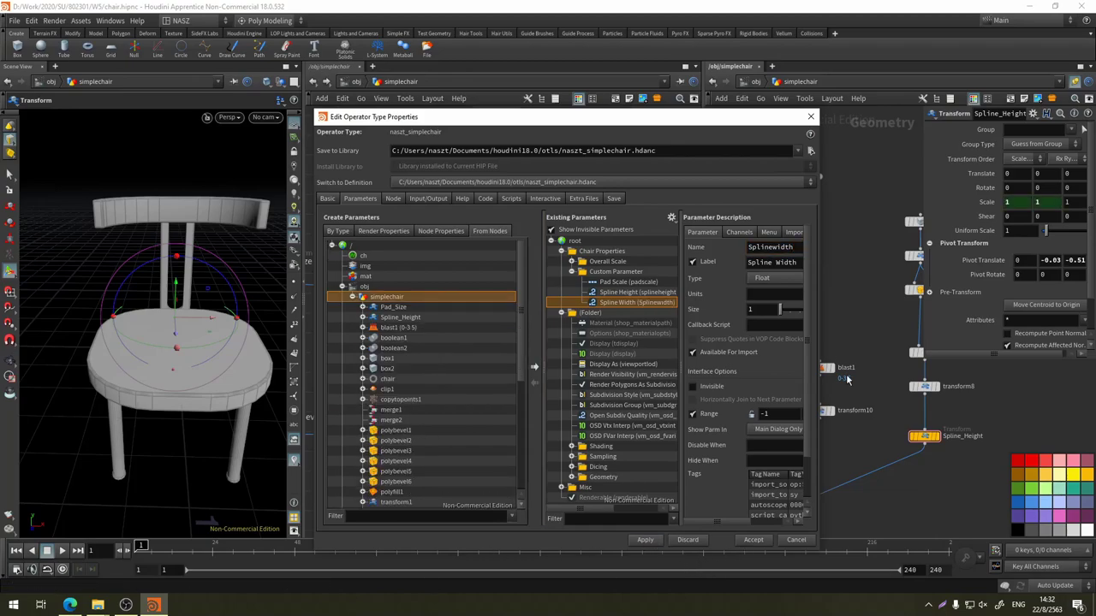
Test the Spline Width slider, then set its range maximum to 5 so it spans -1 to 5
left_click(755, 82)
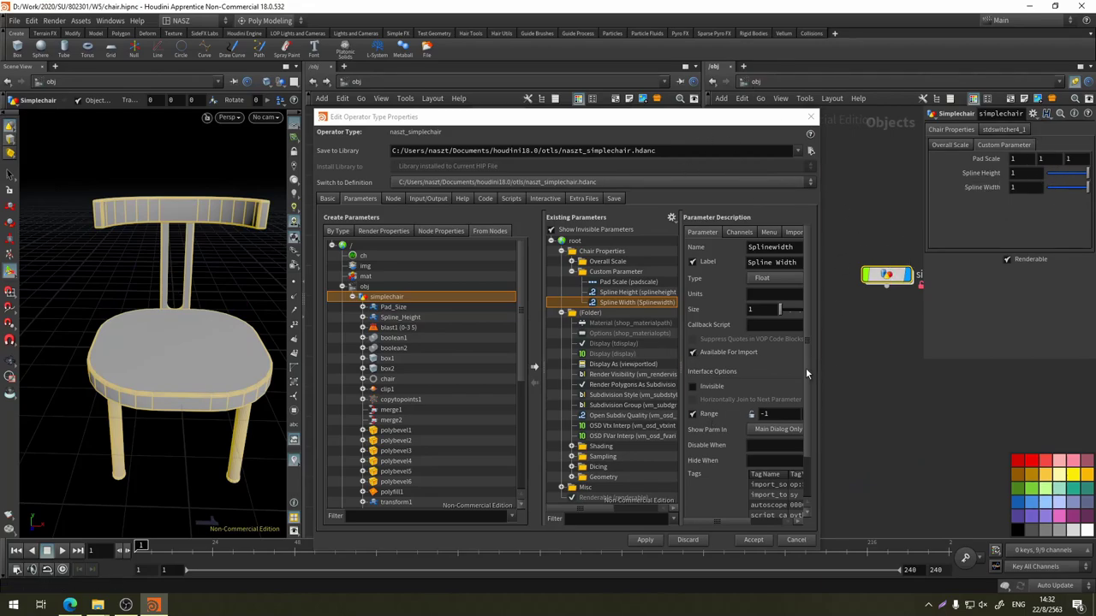
left_click_drag(820, 368, 897, 366)
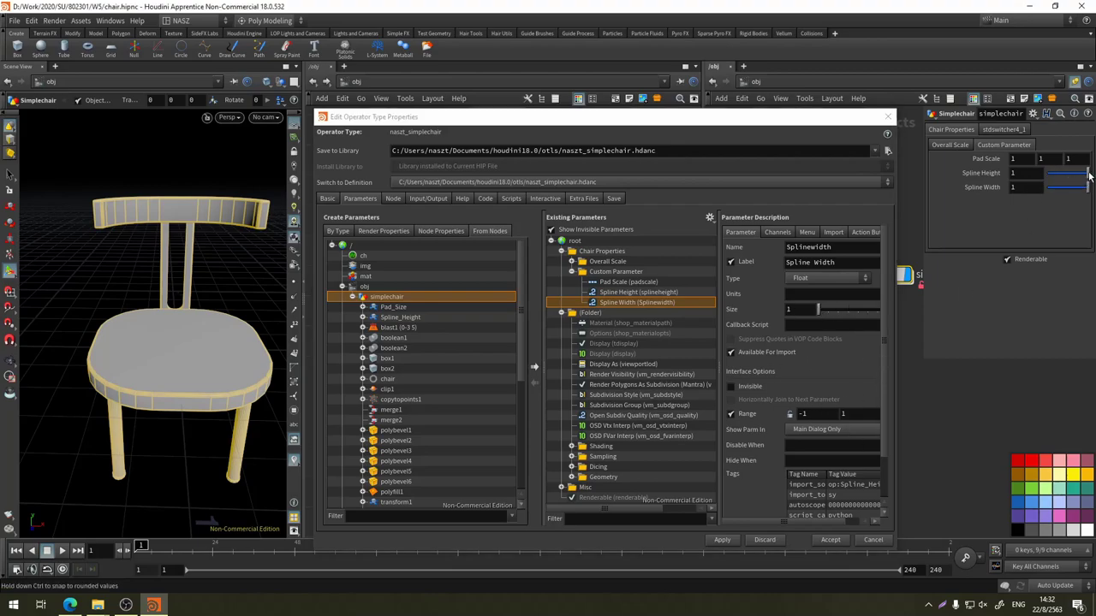
left_click_drag(1089, 175, 1087, 175)
left_click(860, 414)
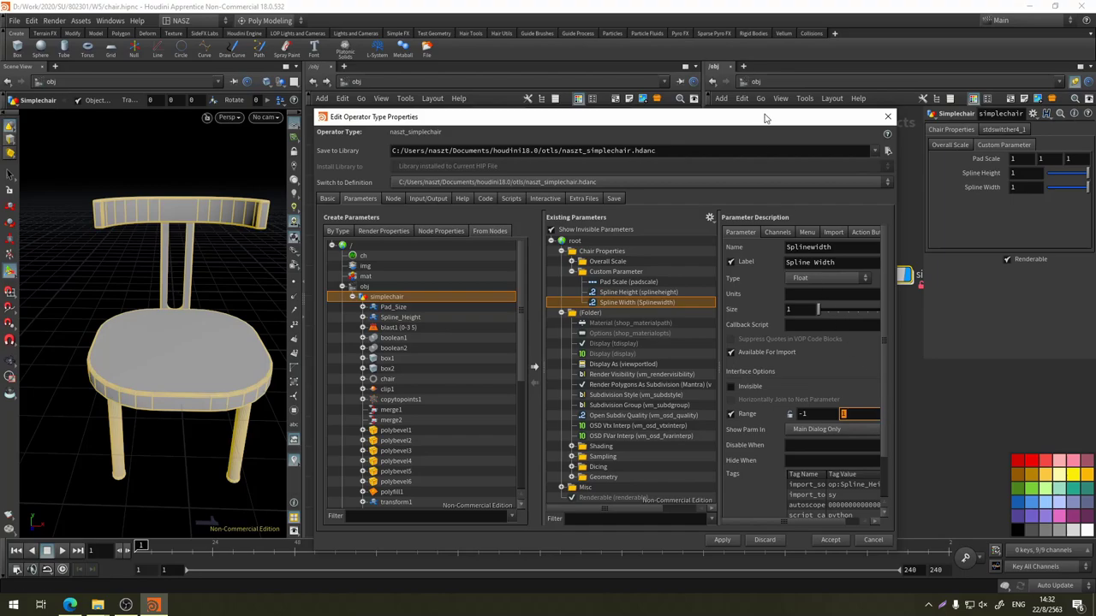
left_click_drag(767, 118, 616, 90)
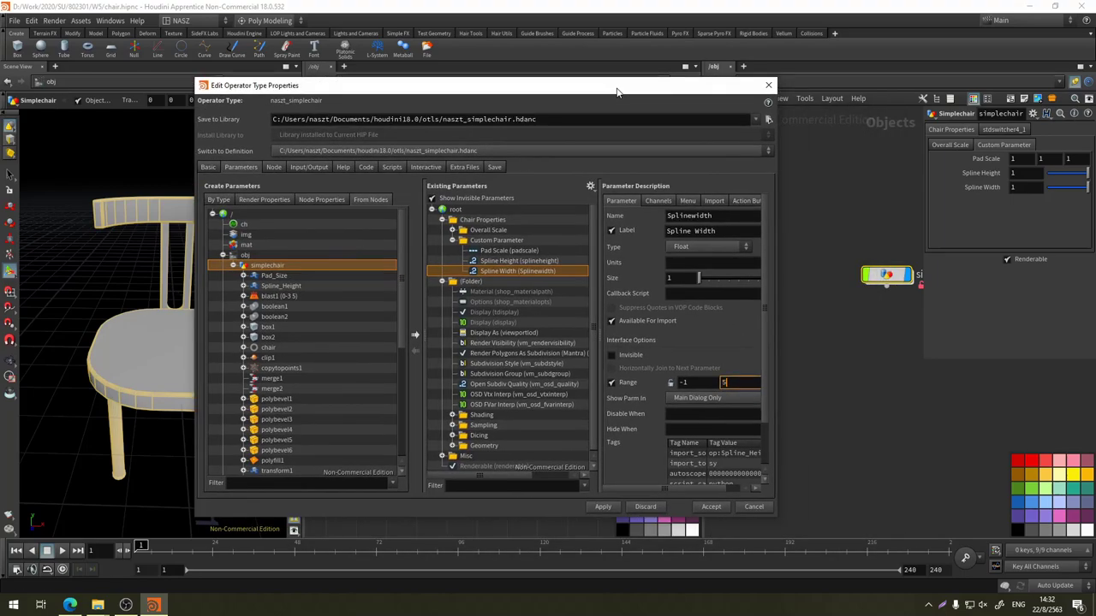
left_click(599, 506)
left_click_drag(777, 486, 833, 486)
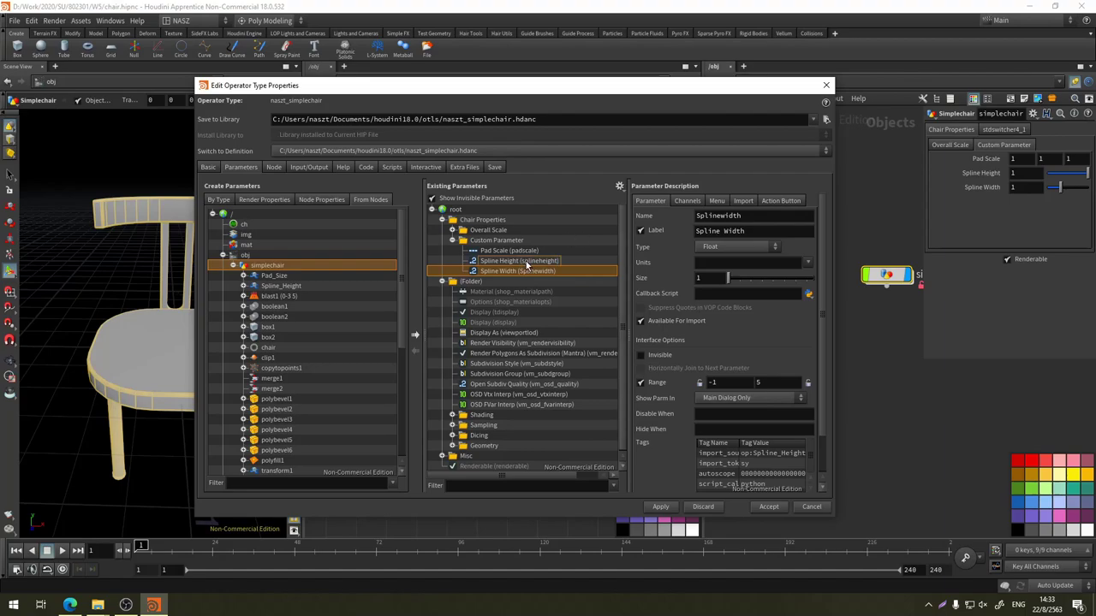
Set Spline Height's range maximum to 5, test the slider, and undo the test
left_click(520, 260)
type("5")
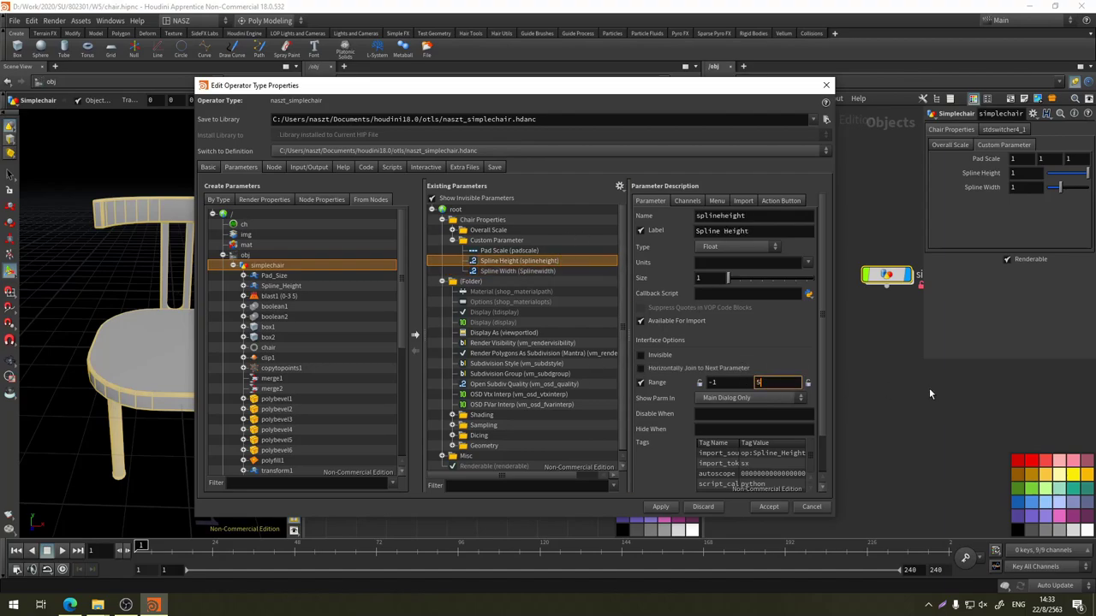
left_click(660, 507)
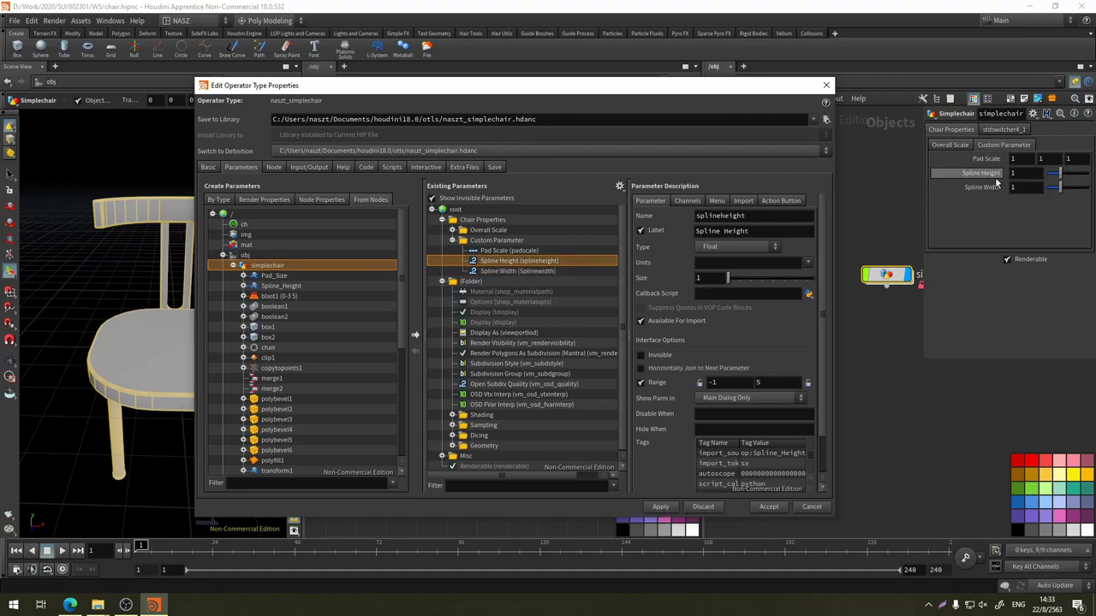
left_click_drag(636, 85, 707, 81)
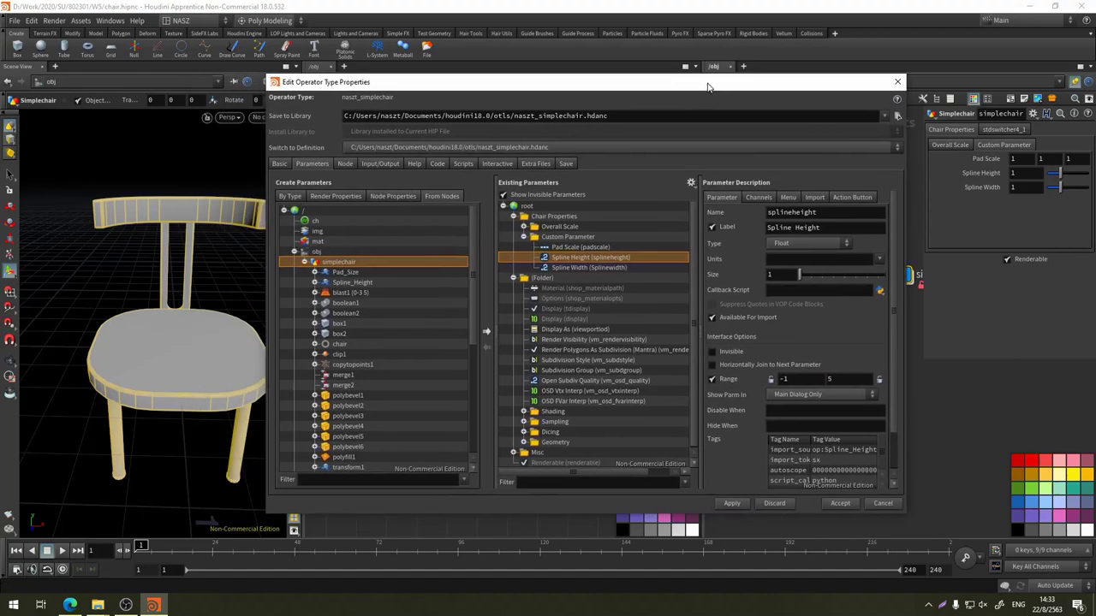
left_click_drag(1065, 173, 1080, 179)
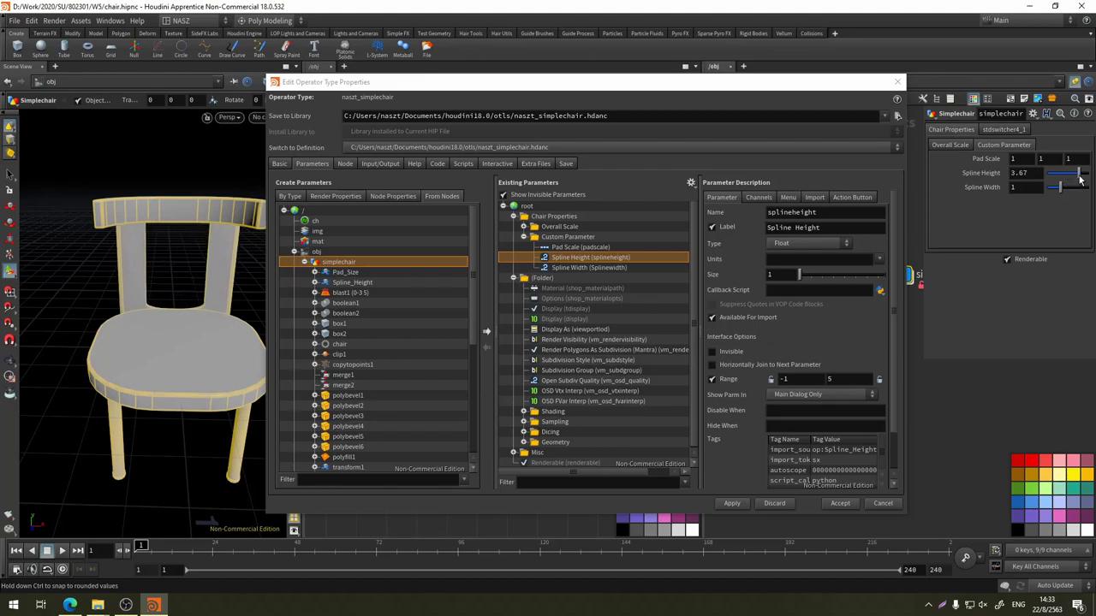
key("ctrl+z")
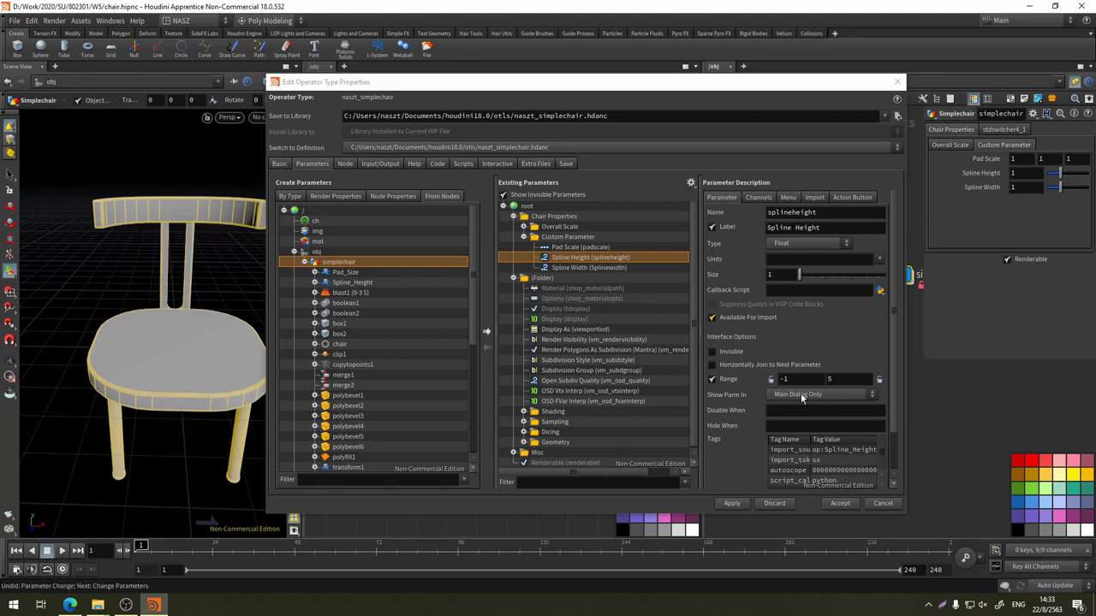
Inside simplechair, check box2, transform6 and transform7 outputs, then wire Spline_Height right after box2
left_click_drag(813, 91, 663, 103)
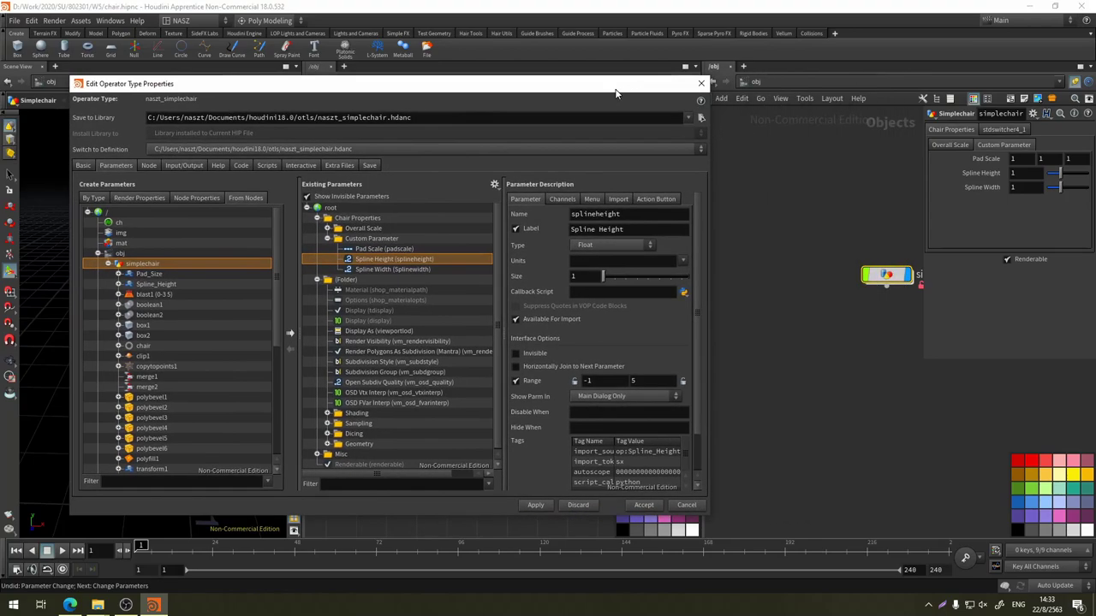
left_click(889, 279)
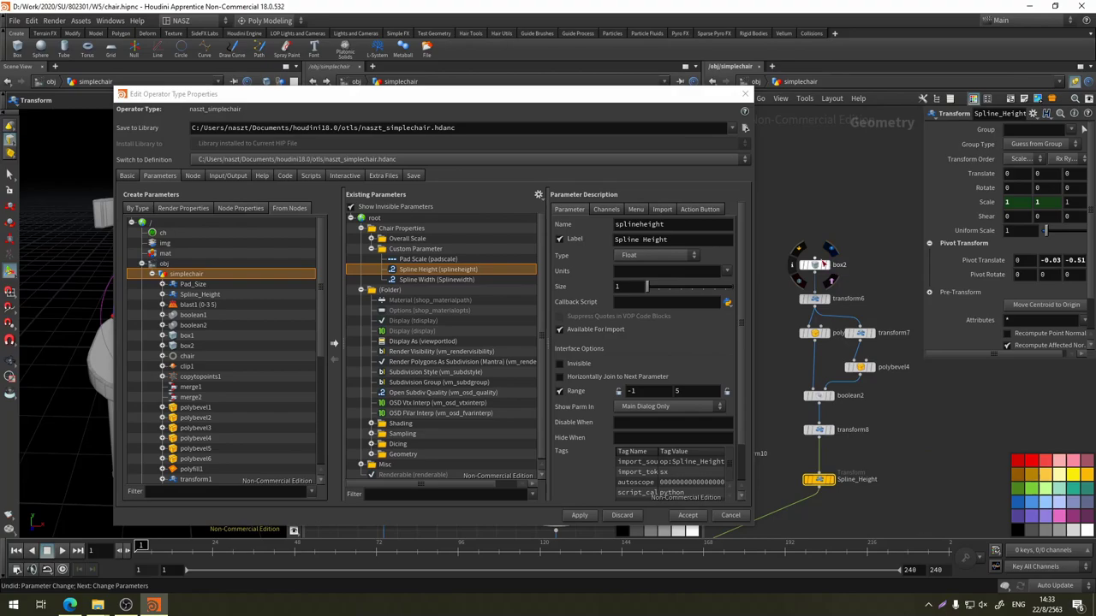
left_click_drag(641, 95, 650, 261)
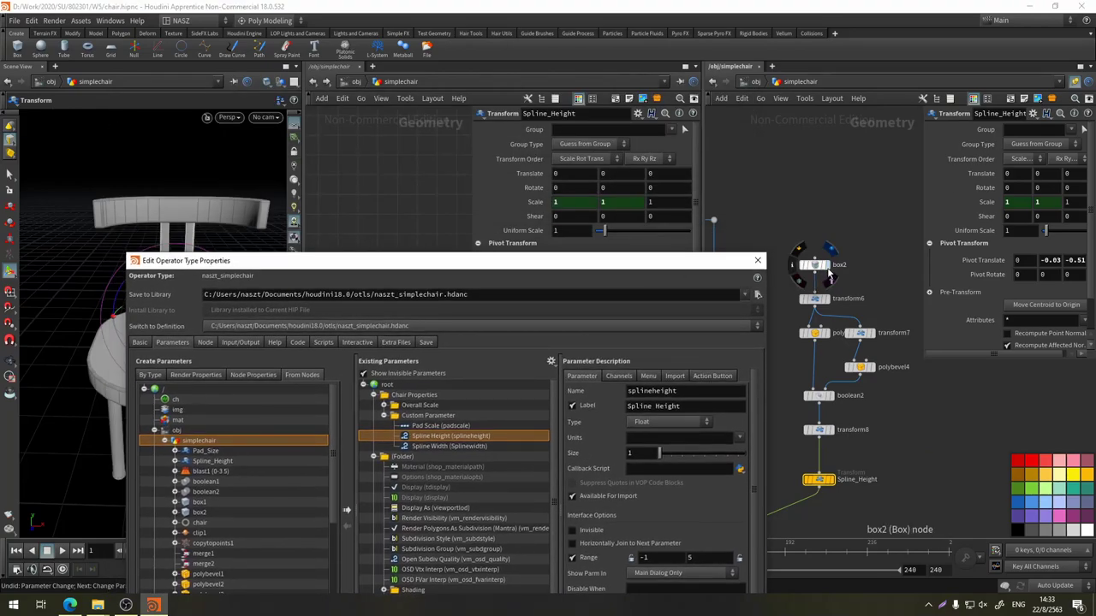
left_click(827, 271)
left_click_drag(709, 265, 711, 320)
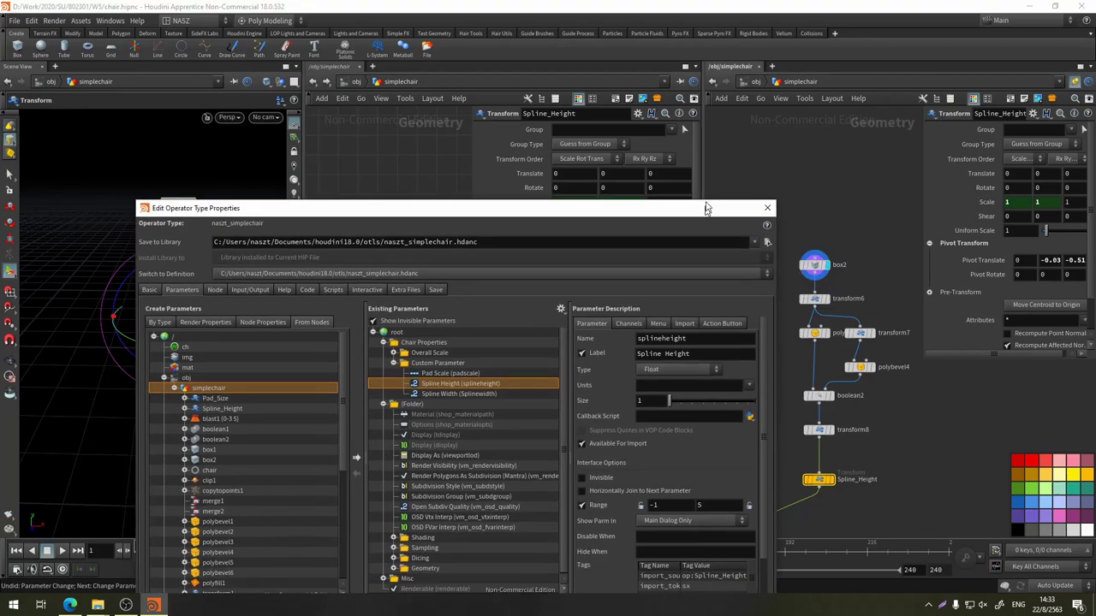
left_click(827, 301)
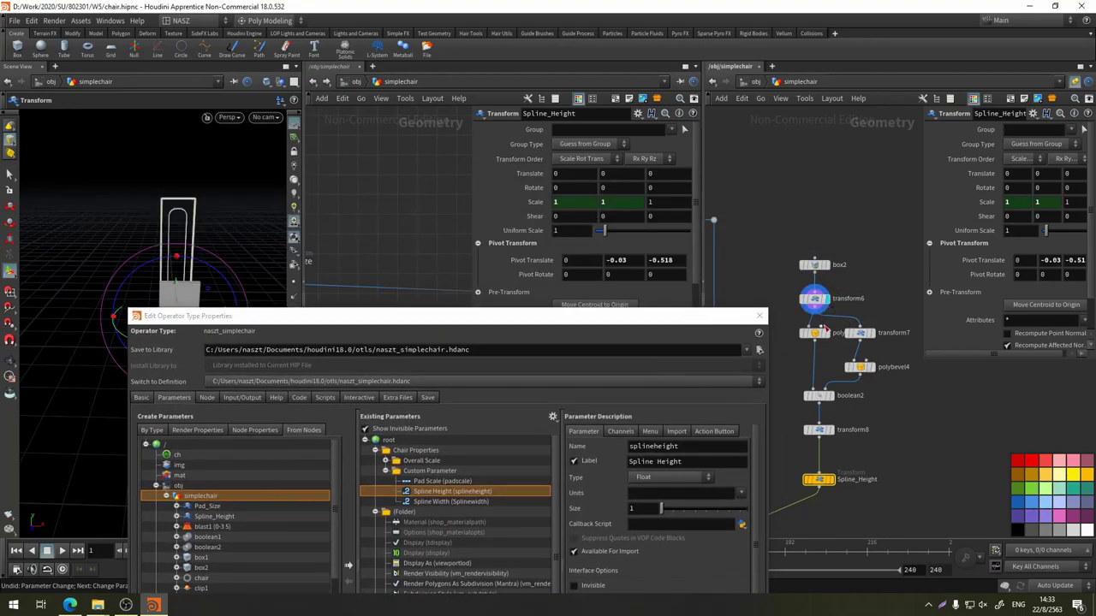
left_click(870, 332)
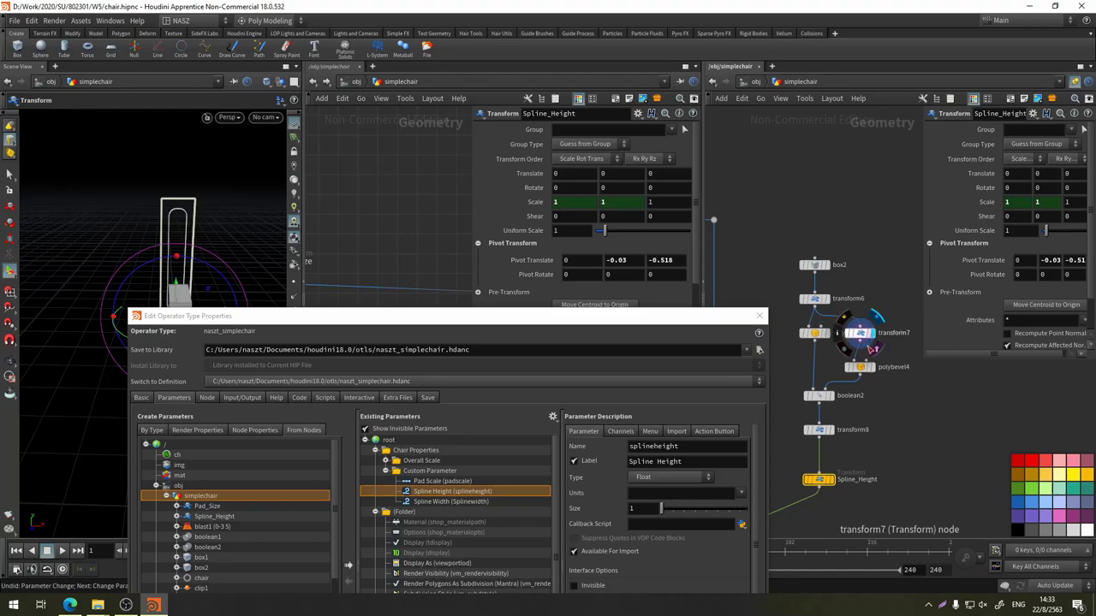
left_click(830, 479)
left_click_drag(648, 318, 677, 101)
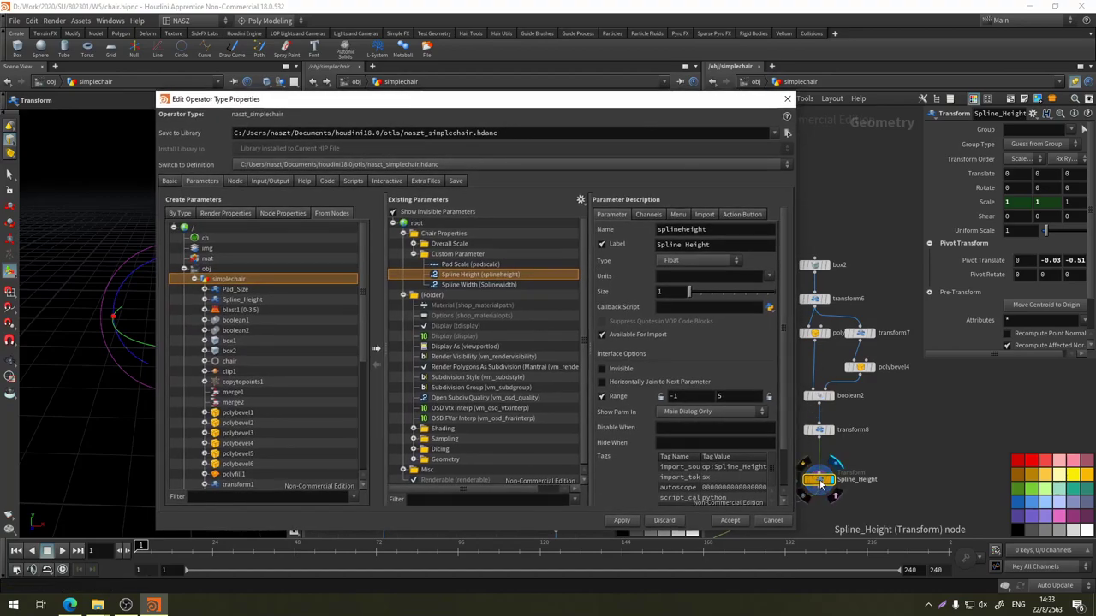
mouse_move(818, 479)
left_mouse_down()
mouse_move(887, 486)
mouse_move(817, 291)
left_mouse_up()
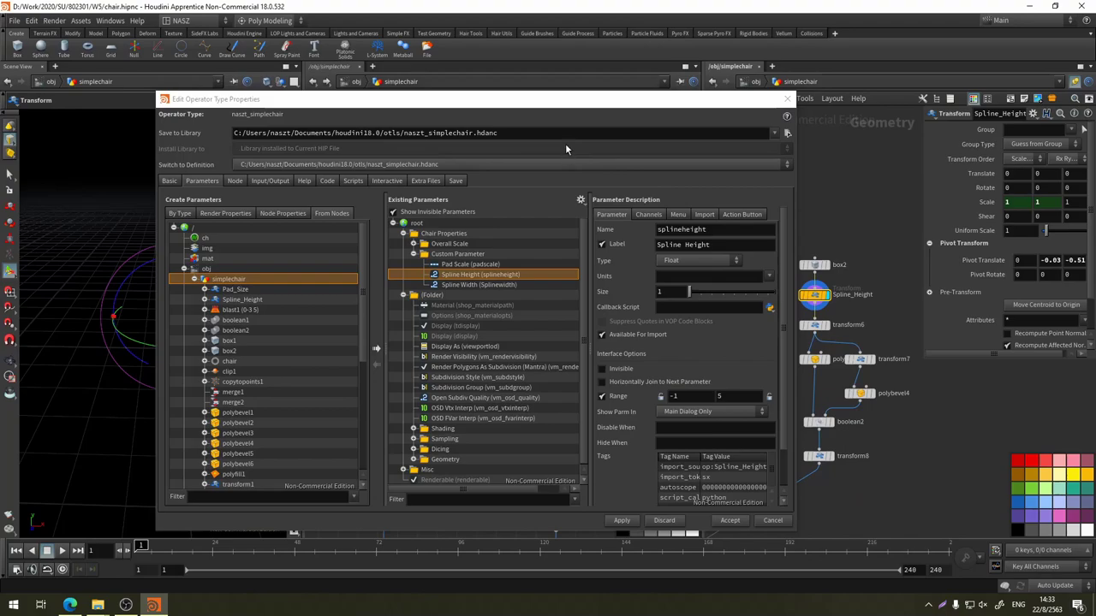
Add a null named chair below transform12 and set its display flag
left_click_drag(561, 101, 524, 111)
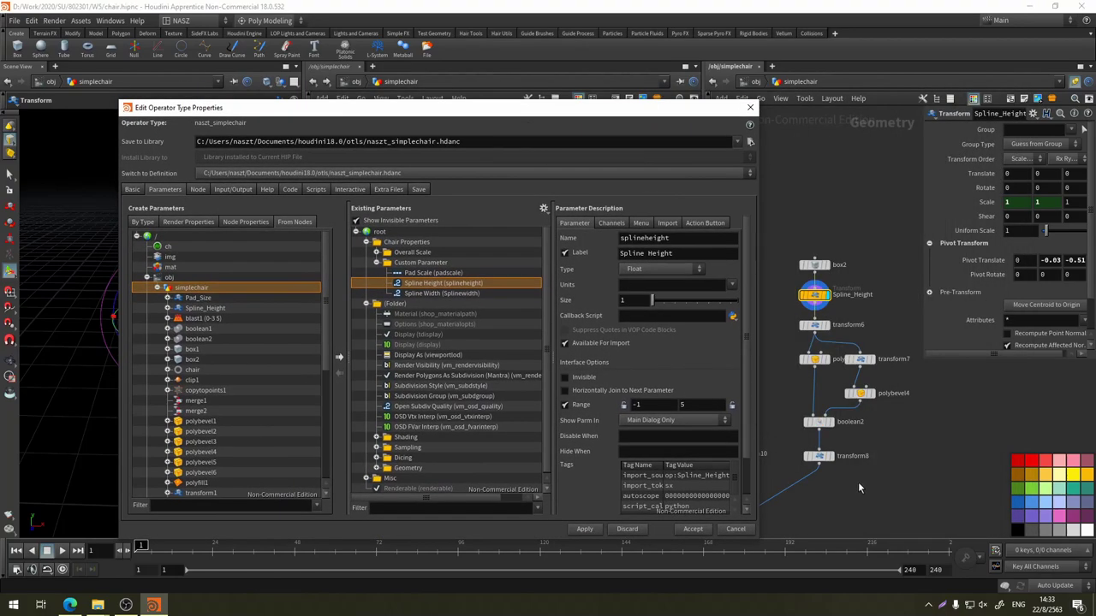
scroll(858, 482, "down", 5)
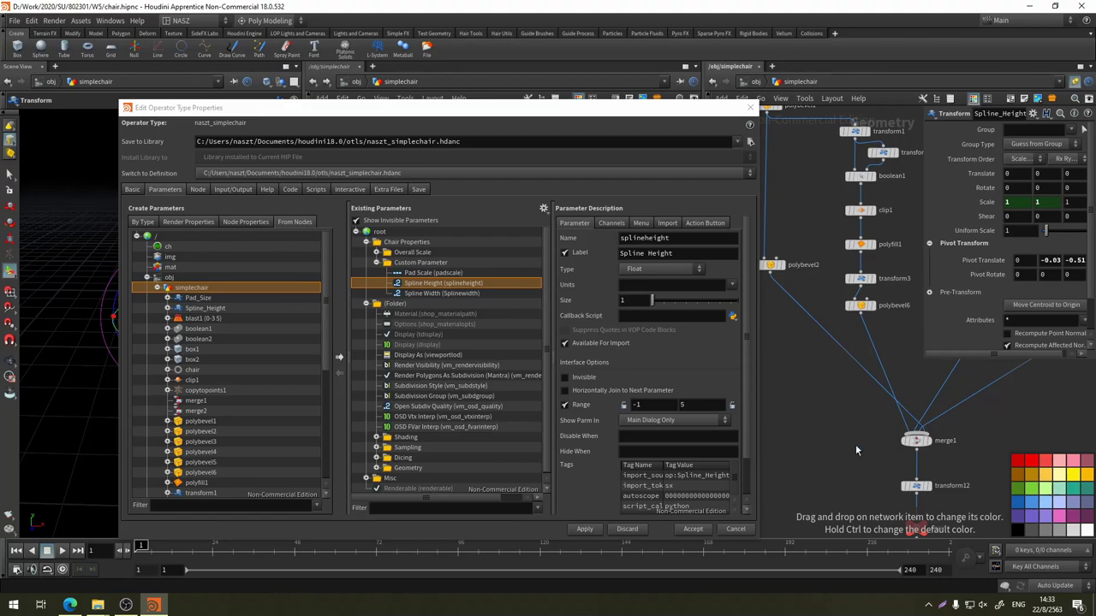
key("Tab")
type("chair")
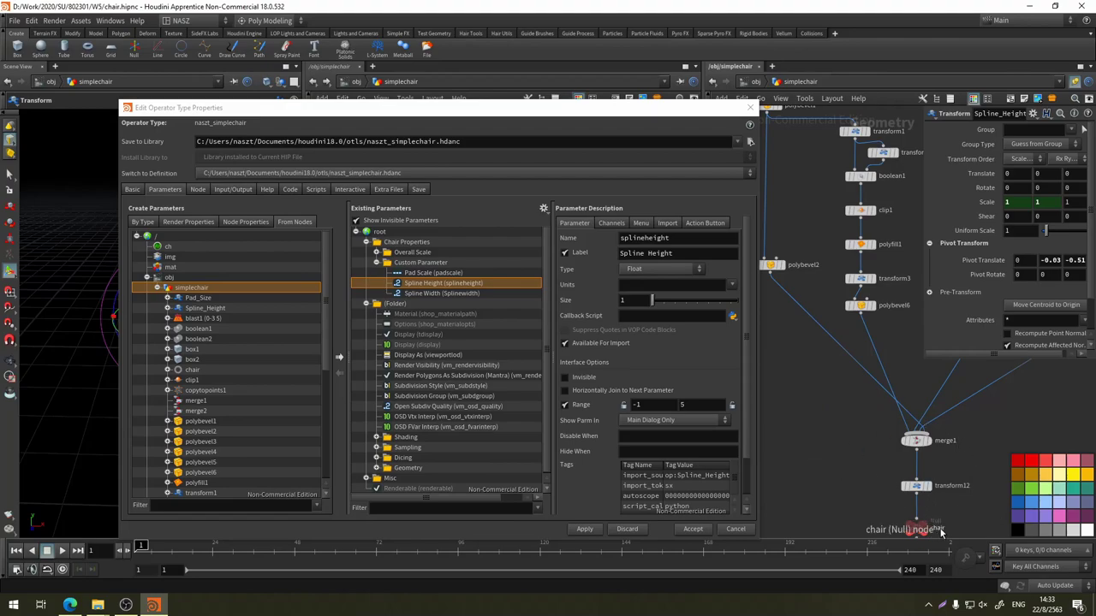
key("Return")
middle_click_drag(980, 487, 940, 408)
left_click(889, 447)
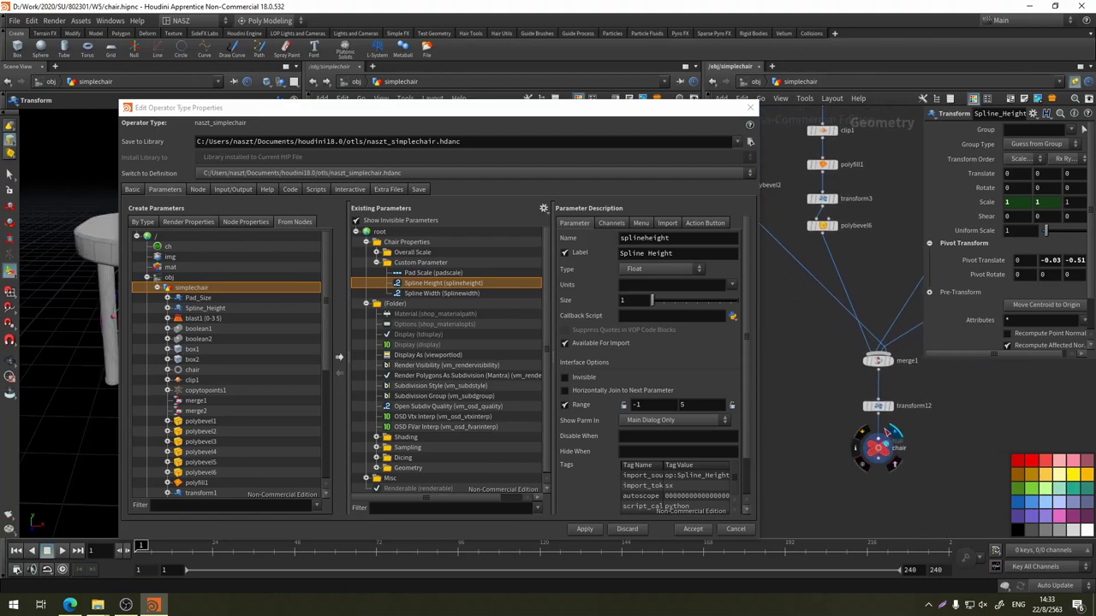
left_click_drag(428, 114, 439, 247)
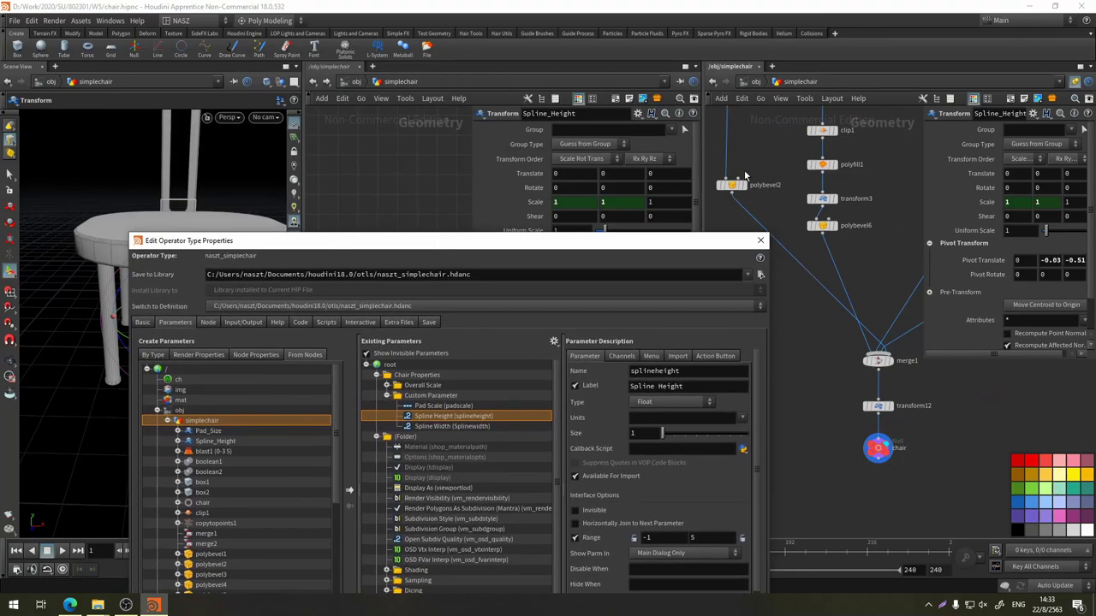
Return to the object level and apply the changes to the asset definition
left_click(724, 83)
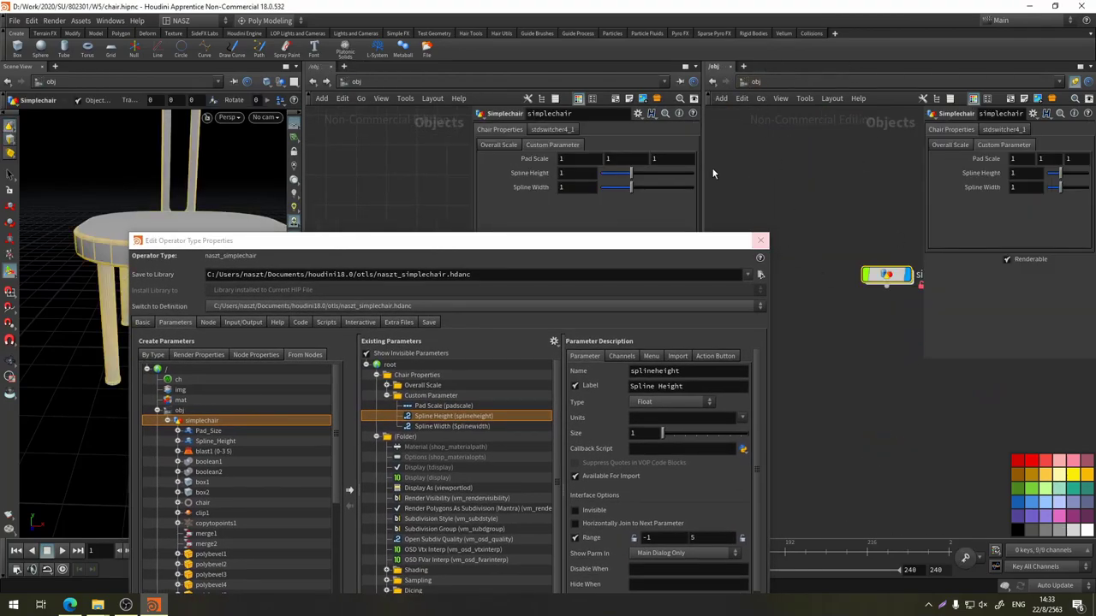
left_click_drag(633, 251, 708, 136)
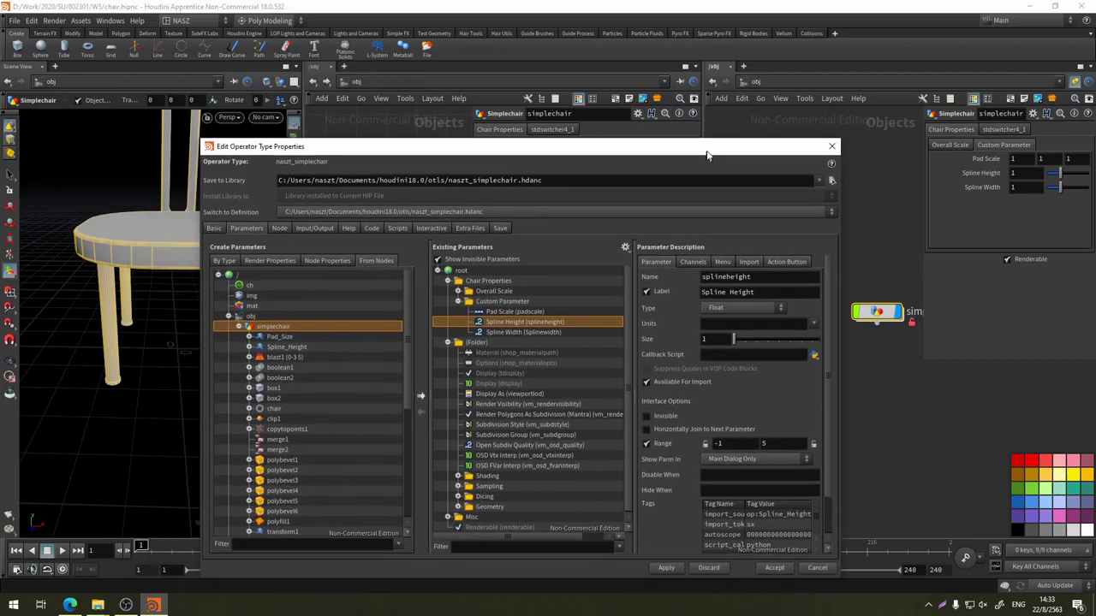
left_click(668, 548)
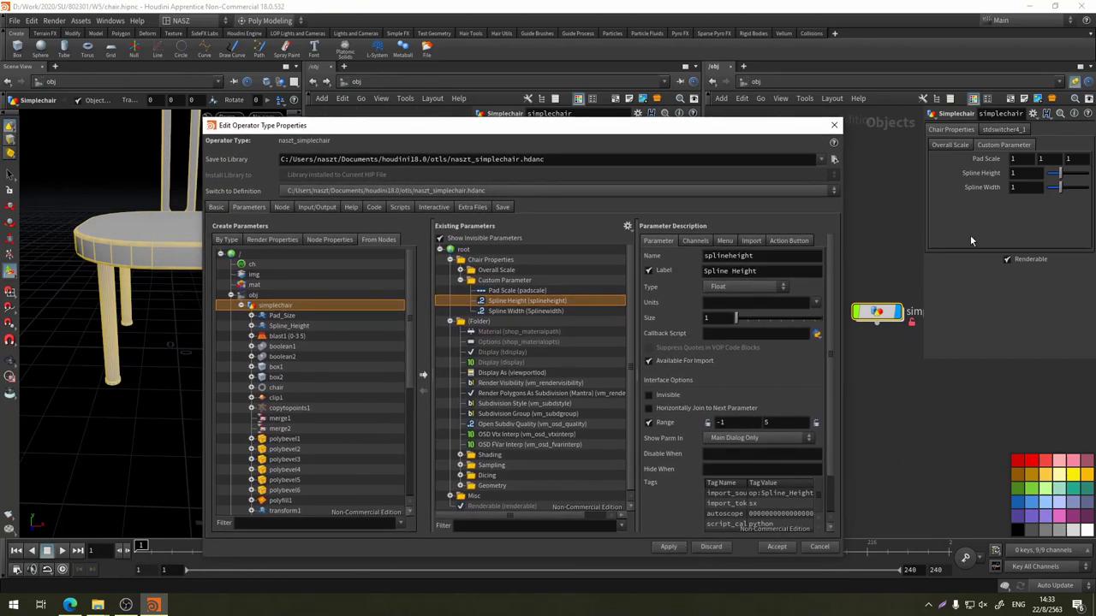
Test Spline Height at 0.75, undo, then raise it to 2.42 and dive into simplechair
left_click_drag(169, 149, 163, 214)
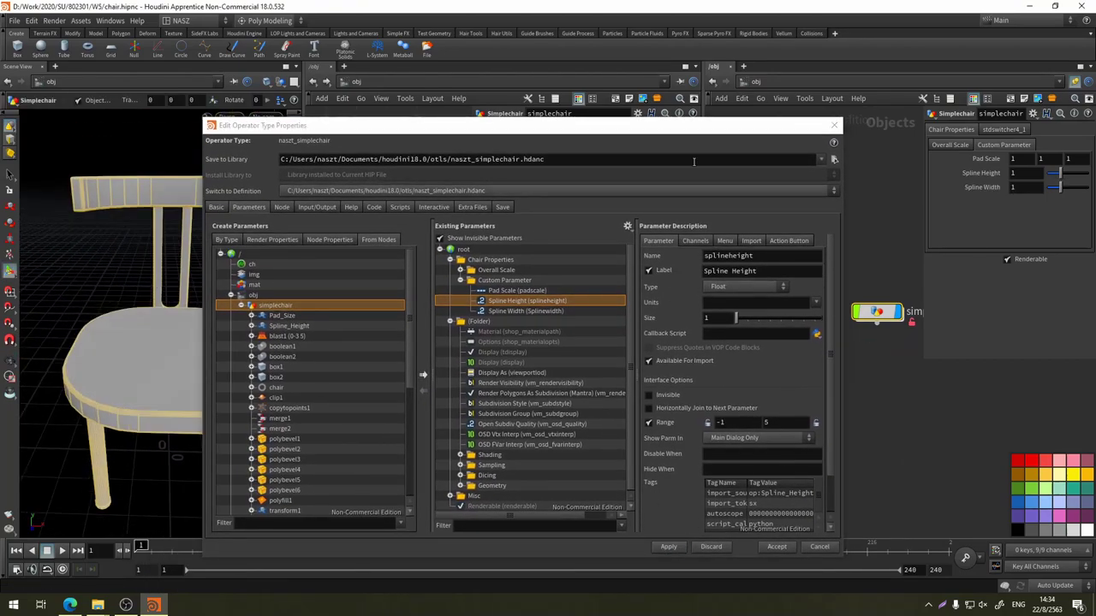
left_click_drag(1062, 172, 1063, 193)
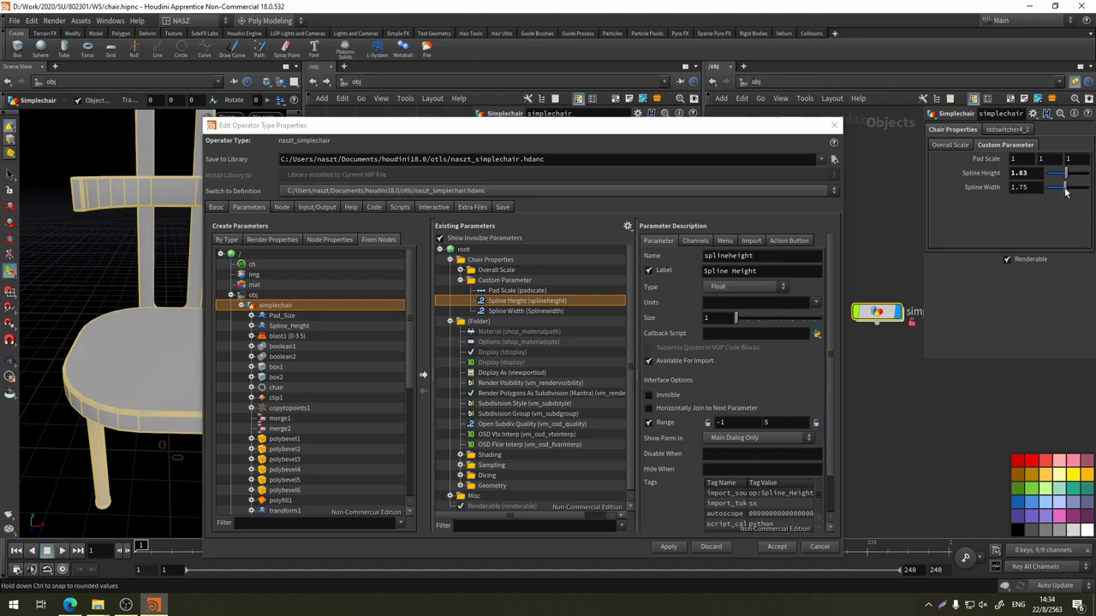
key("ctrl+z")
key("ctrl+z")
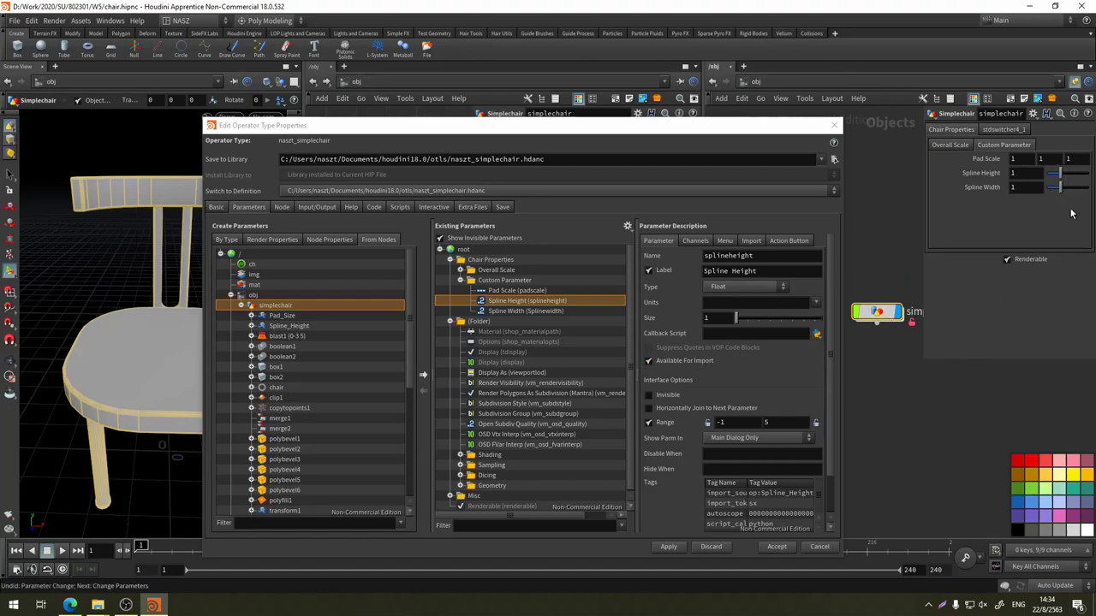
left_click_drag(1060, 173, 1070, 173)
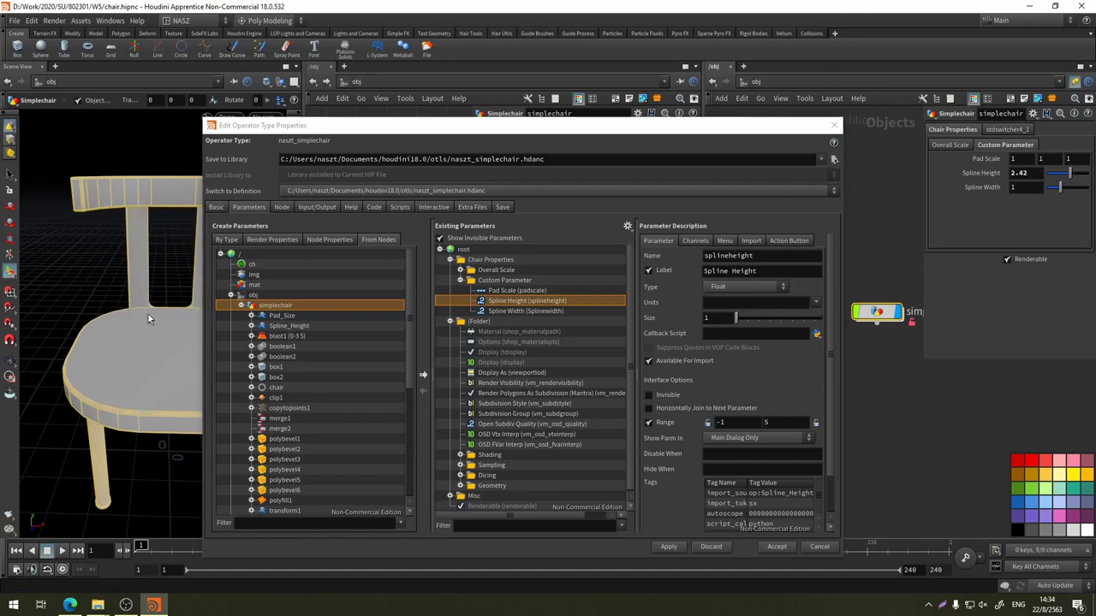
double_click(879, 315)
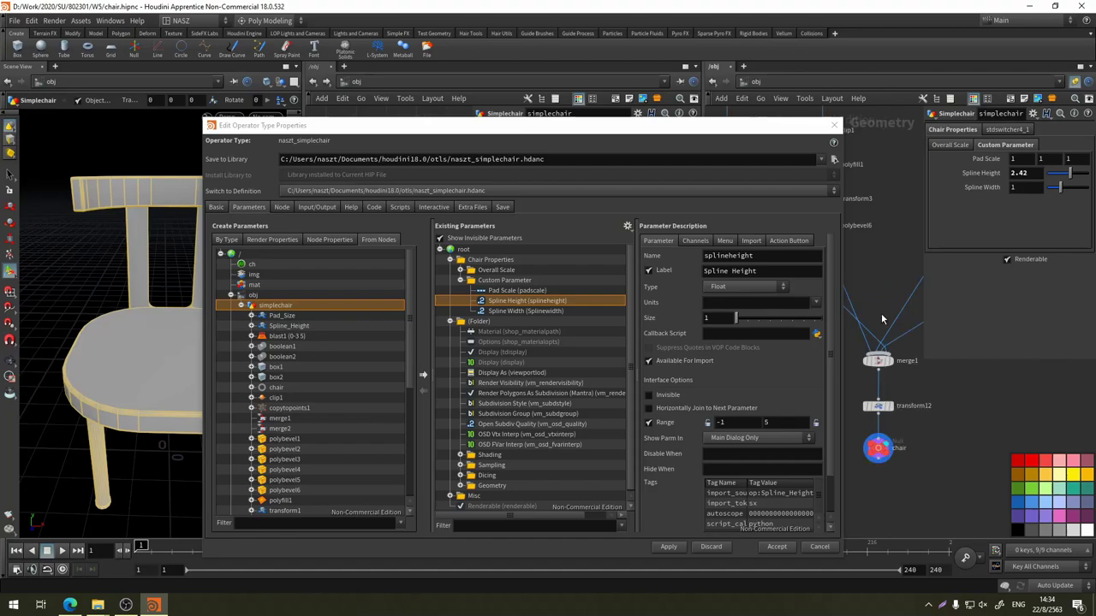
Display transform7's output, then polybevel3's bevelled slat, and orbit around it
left_click_drag(843, 165, 706, 164)
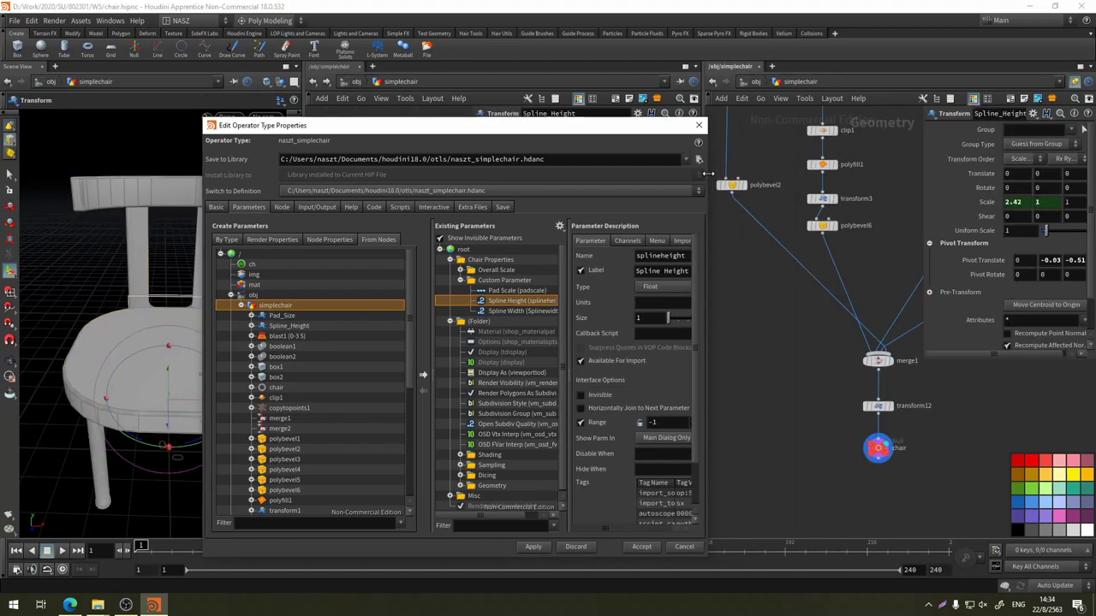
mouse_move(870, 248)
middle_mouse_down()
mouse_move(801, 203)
mouse_move(678, 297)
middle_mouse_up()
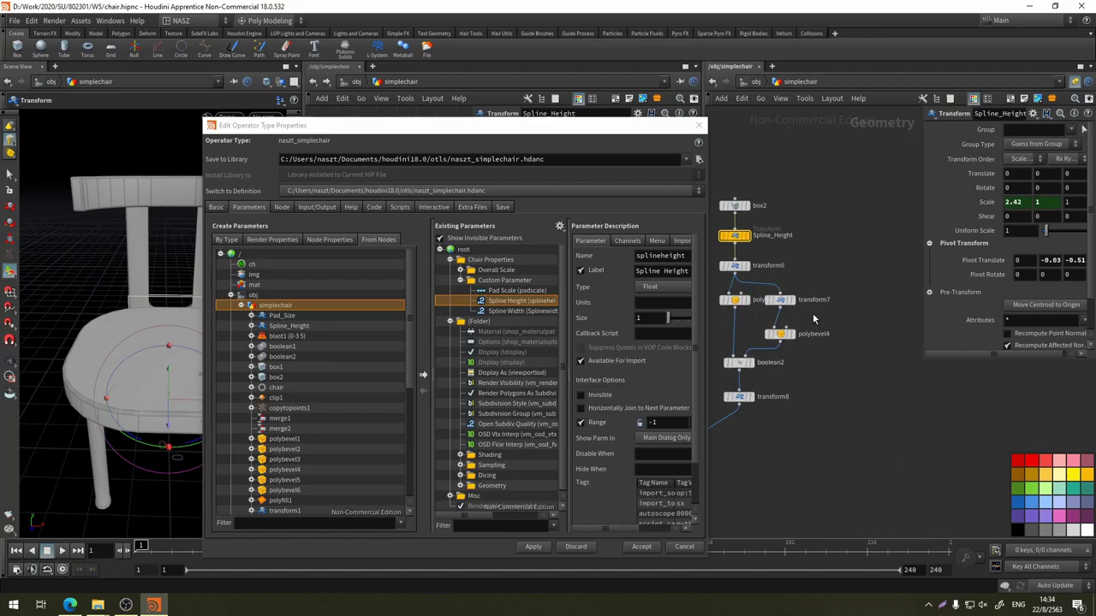
left_click(779, 300)
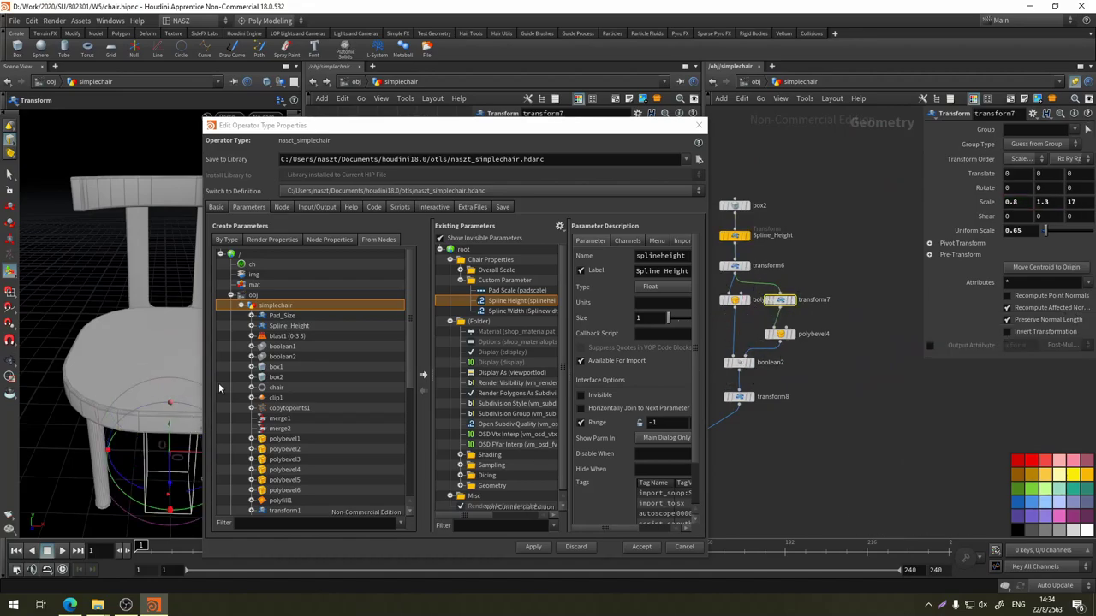
left_click(789, 300)
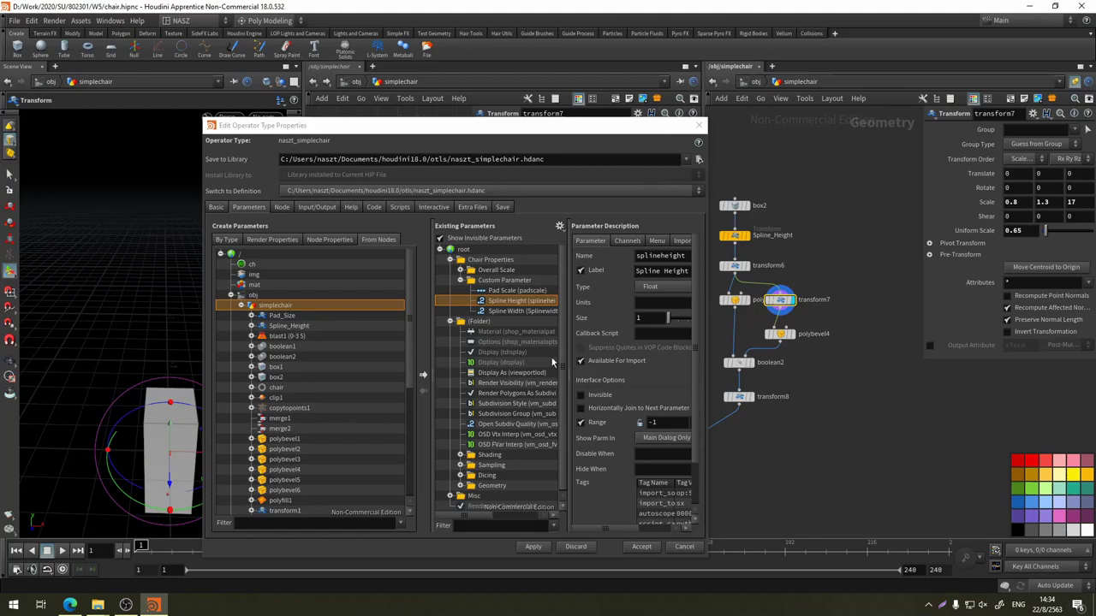
left_click(747, 311)
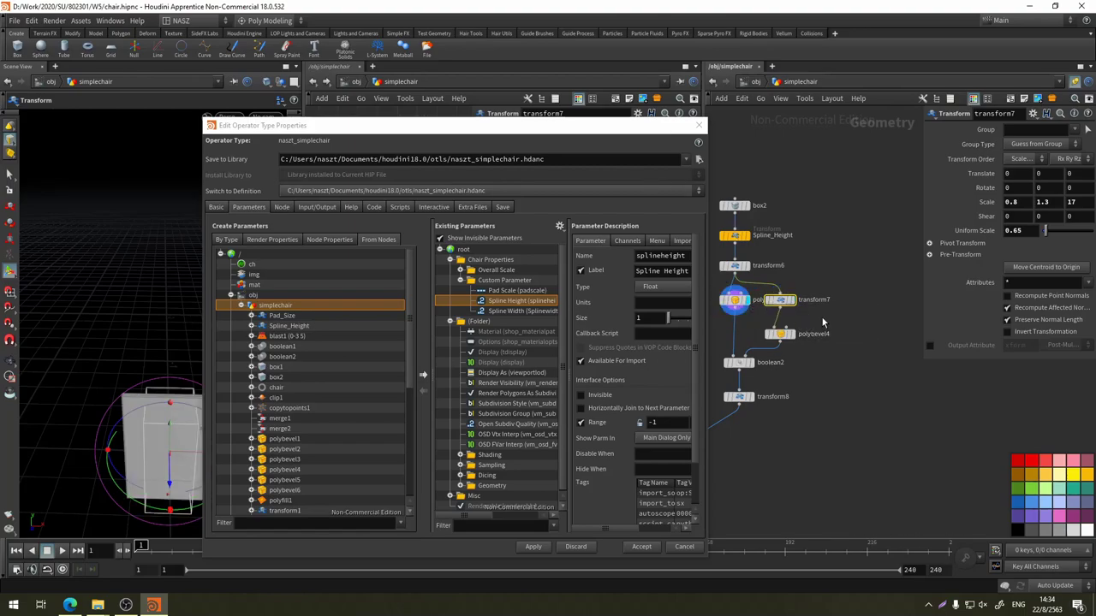
key("Escape")
left_click_drag(85, 369, 137, 227)
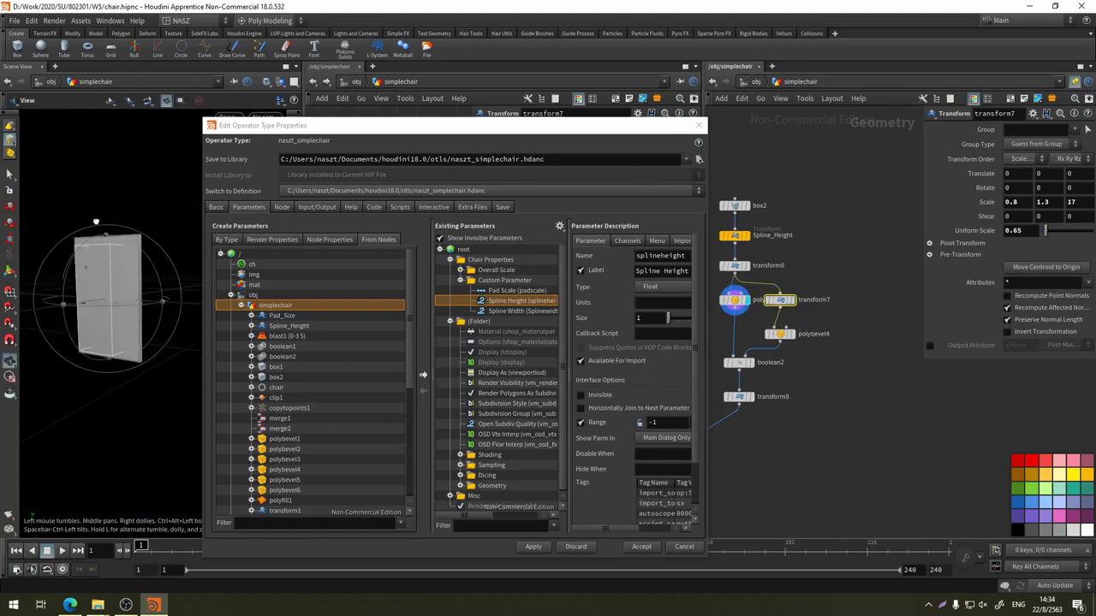
left_click_drag(428, 125, 489, 456)
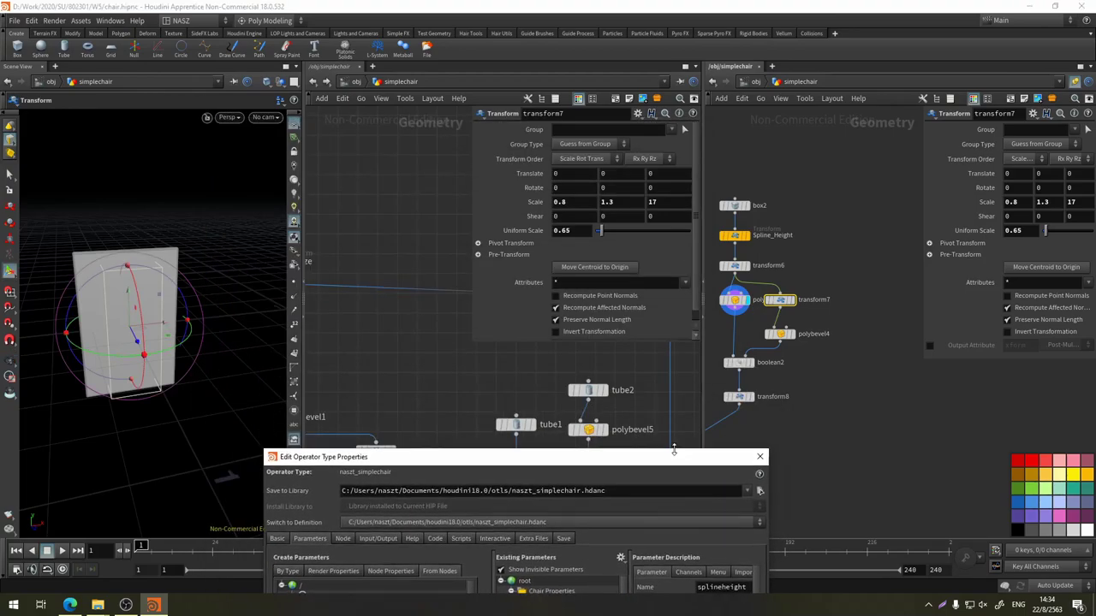
left_click_drag(189, 225, 220, 191)
key("Return")
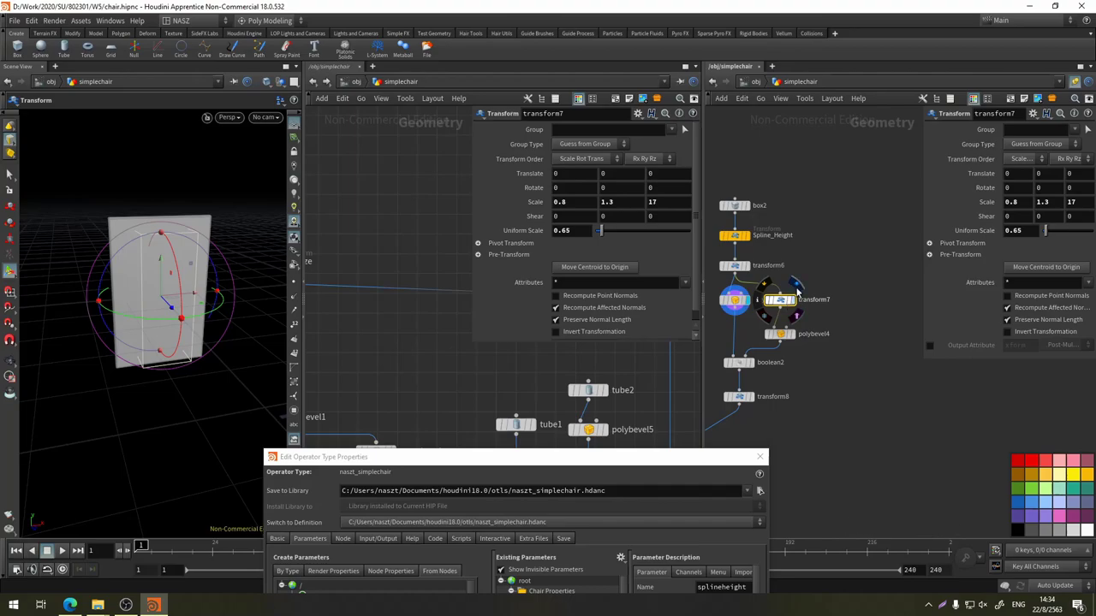
Set the asset's Spline Height back to 1 at object level, then return inside to transform7
left_click(734, 234)
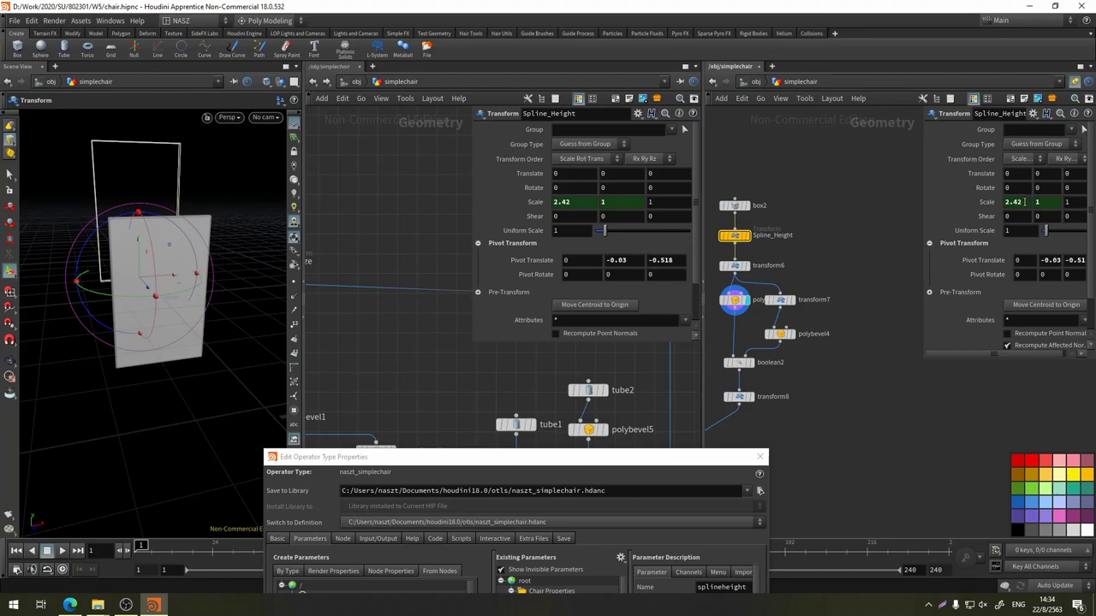
left_click(752, 82)
type("1")
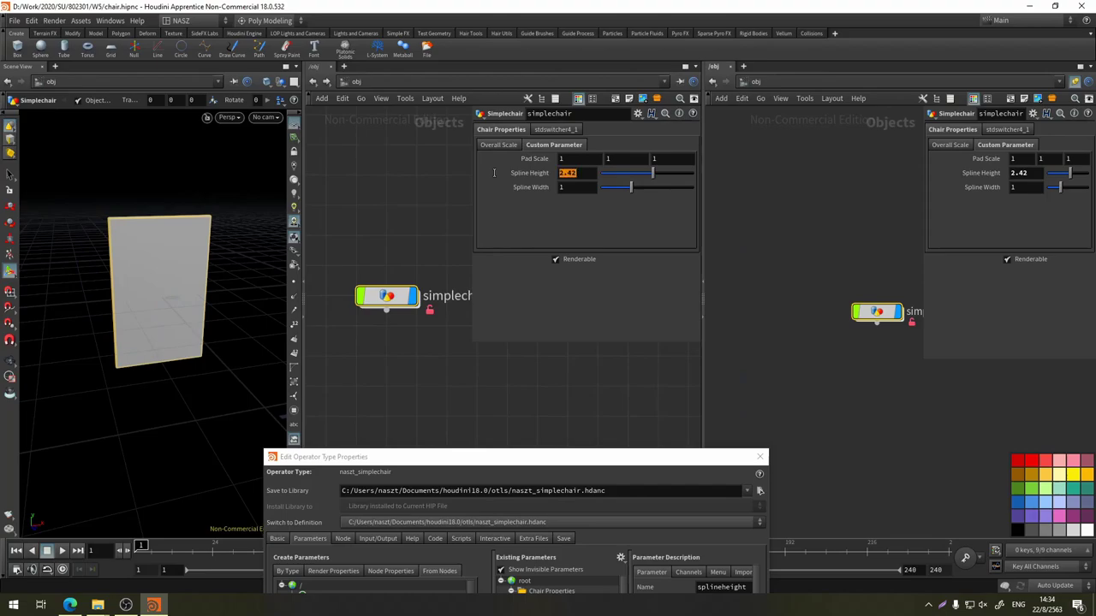
key("Return")
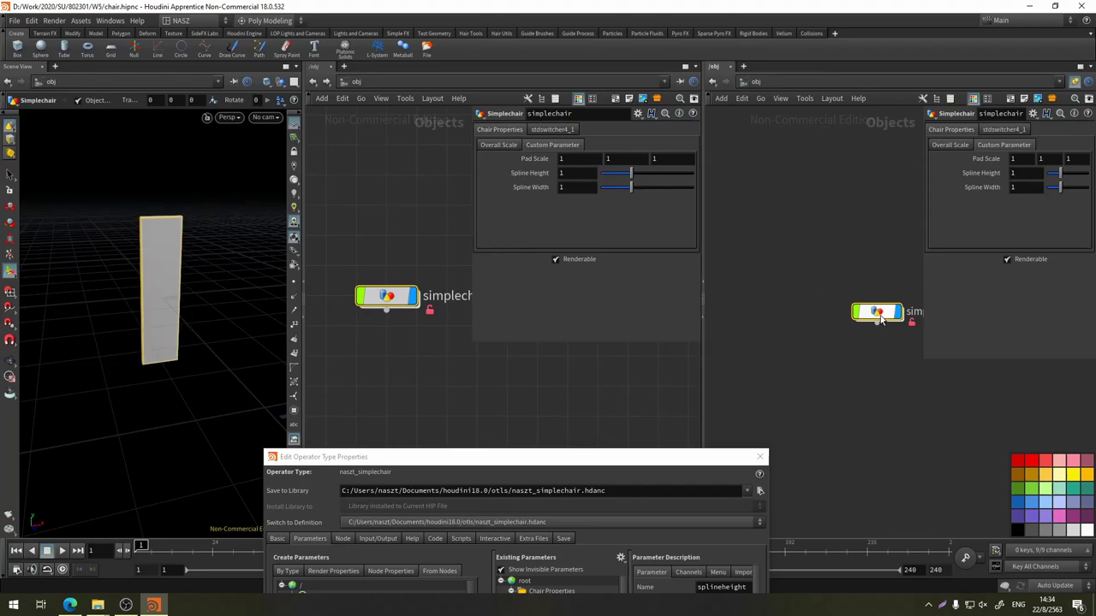
double_click(877, 312)
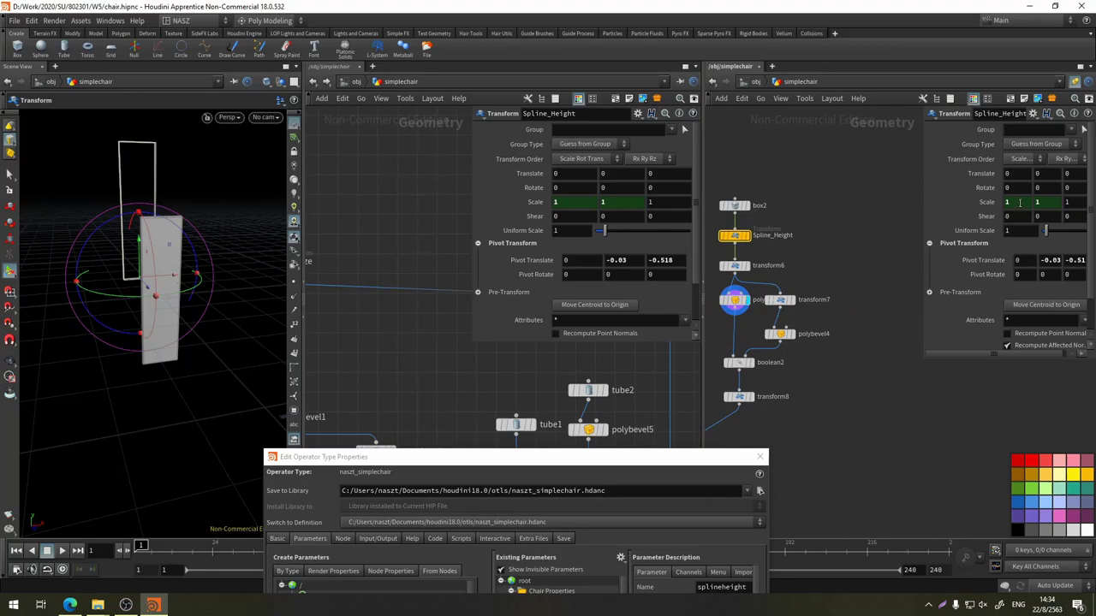
left_click(779, 300)
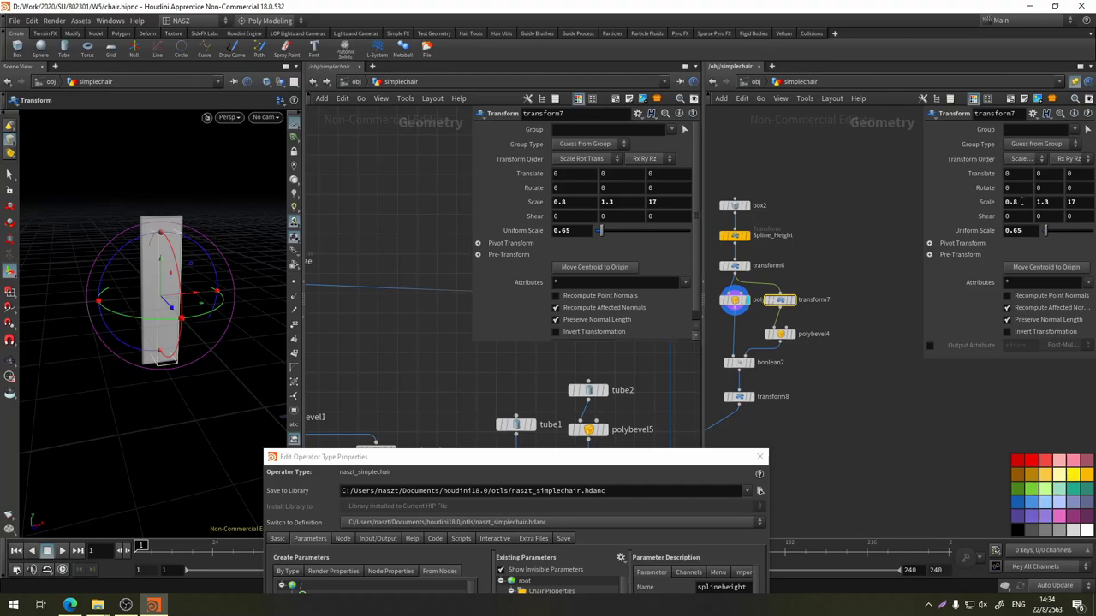
Move the upper nodes up and insert a Transform SOP between transform7 and polybevel4
mouse_move(842, 169)
left_mouse_down()
mouse_move(765, 314)
mouse_move(715, 317)
left_mouse_up()
left_click_drag(779, 307, 779, 254)
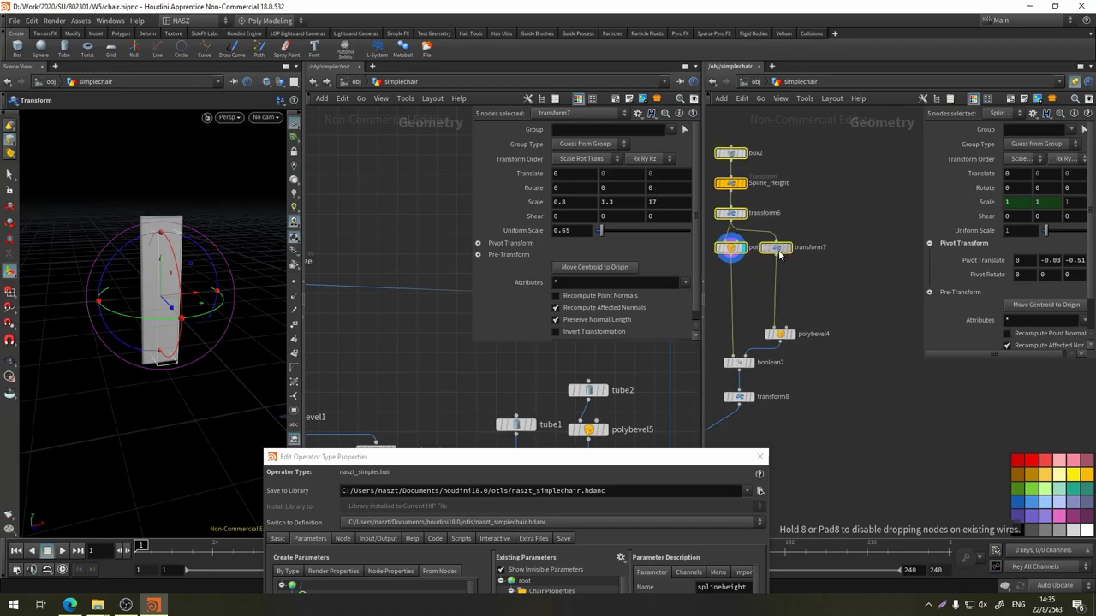
left_click(786, 223)
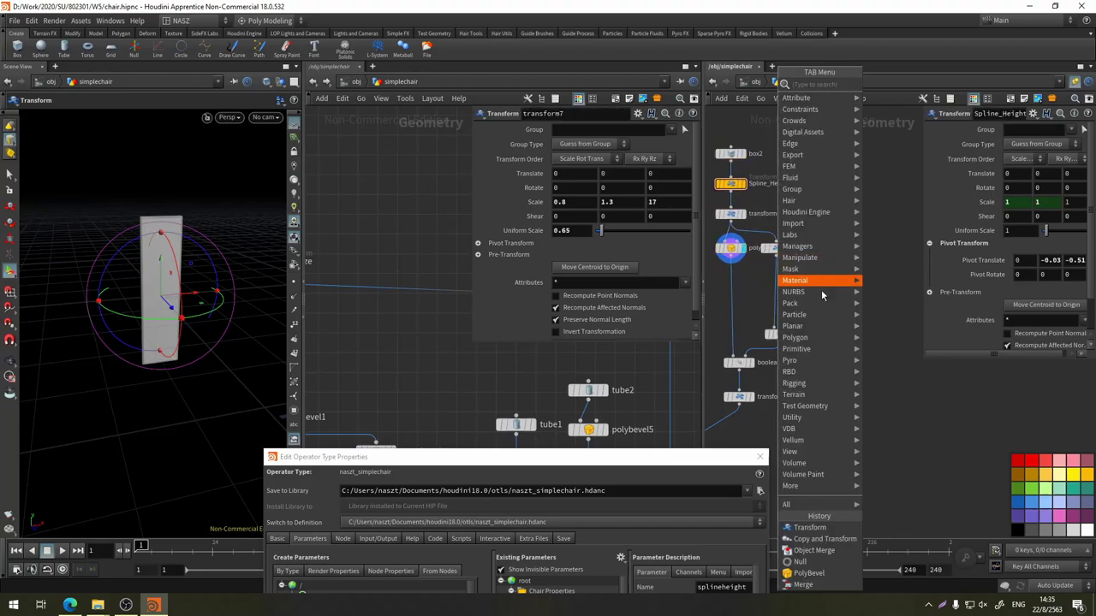
key("Tab")
left_click(843, 541)
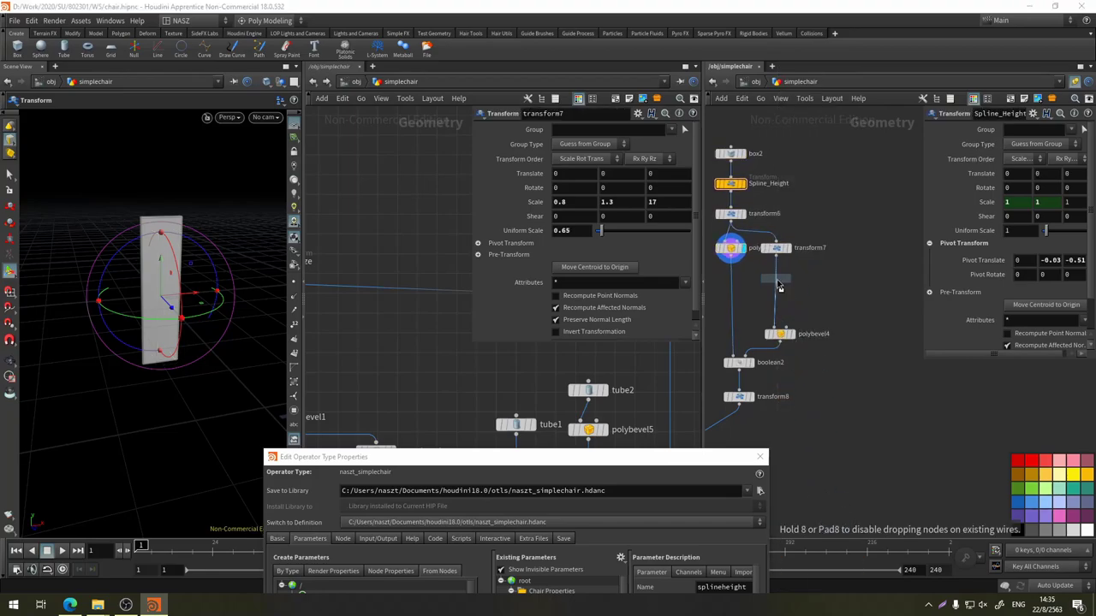
left_click(790, 295)
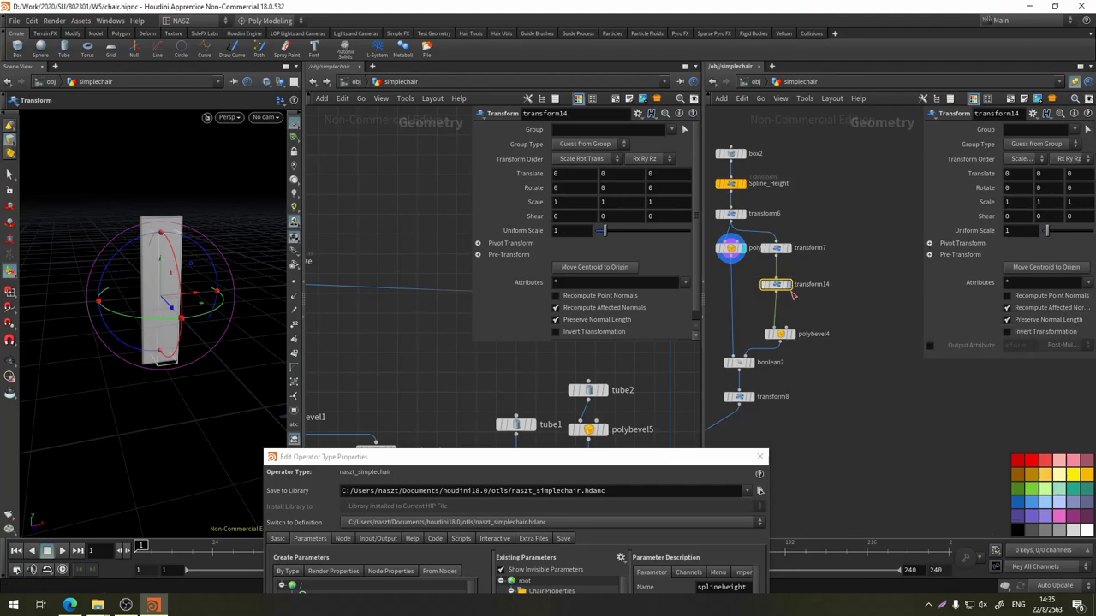
mouse_move(730, 214)
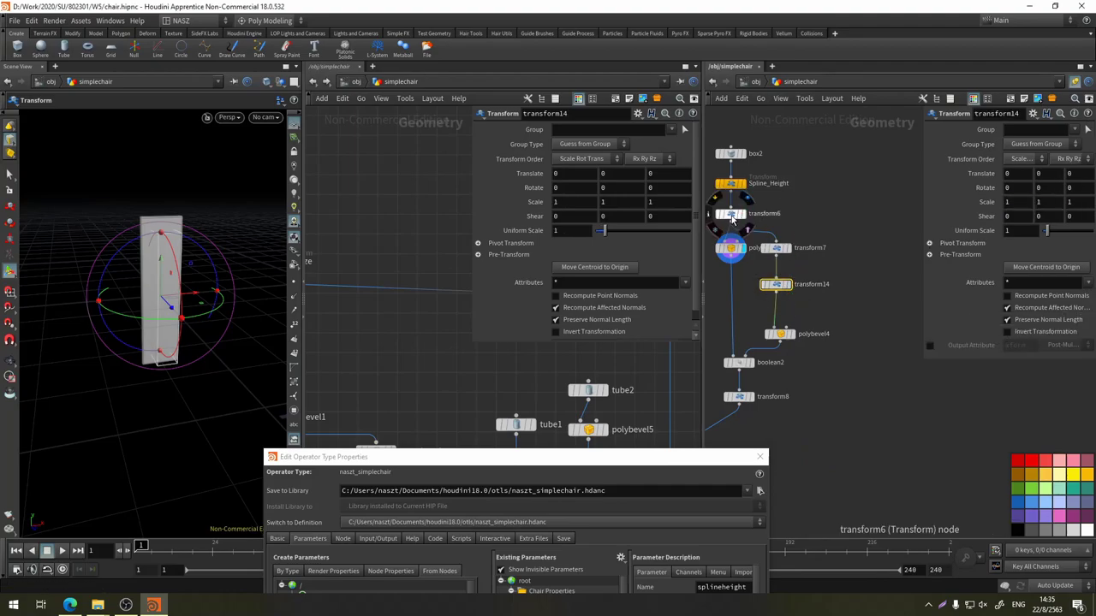
Copy the Scale parameter from the Spline_Height node
left_click(732, 215)
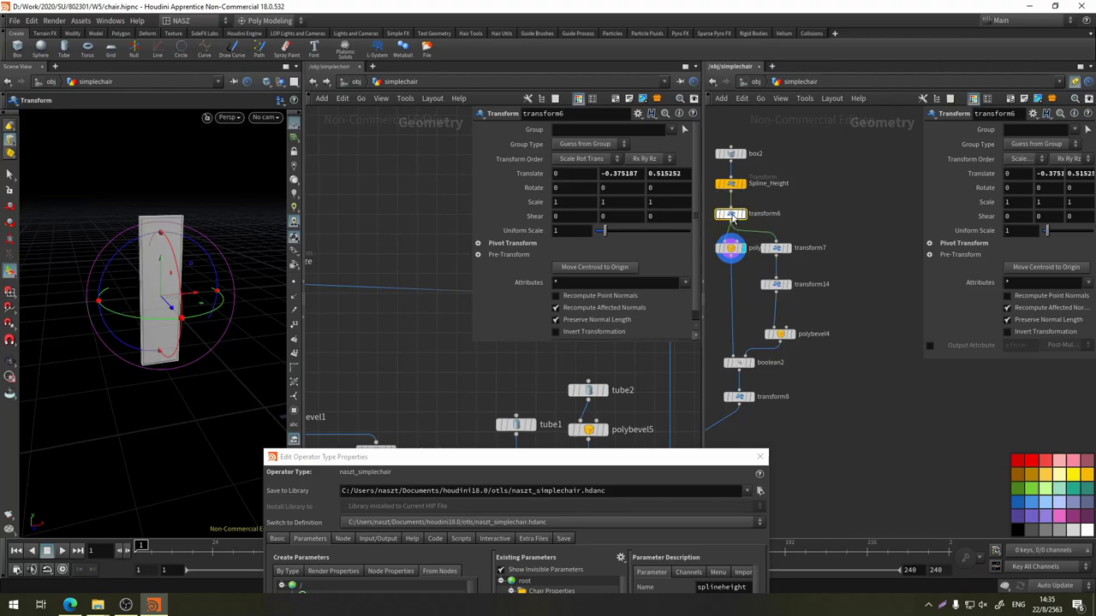
left_click(730, 184)
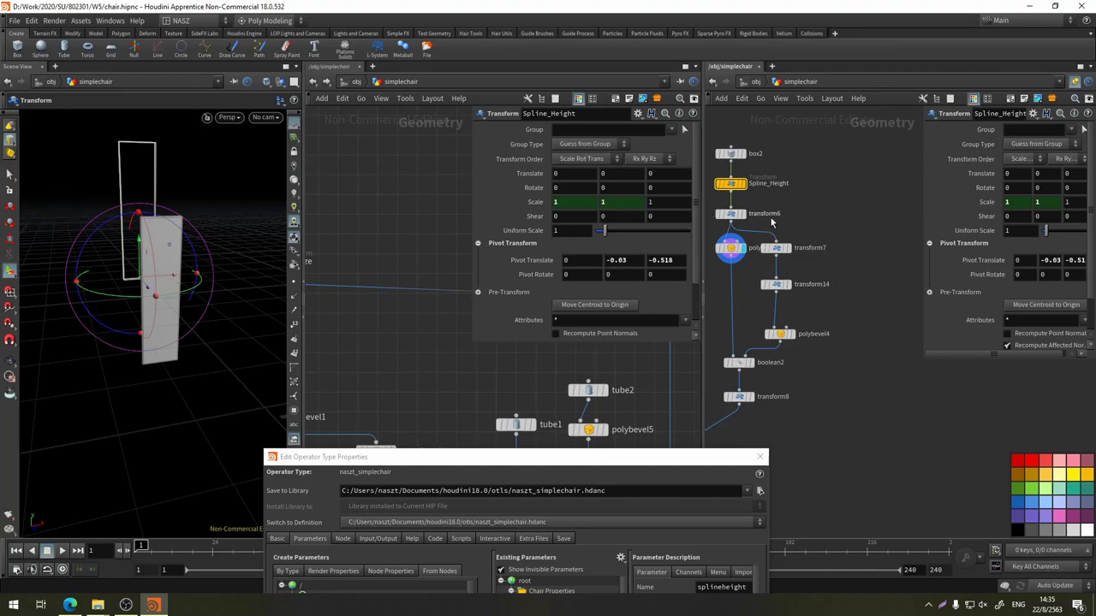
right_click(1016, 203)
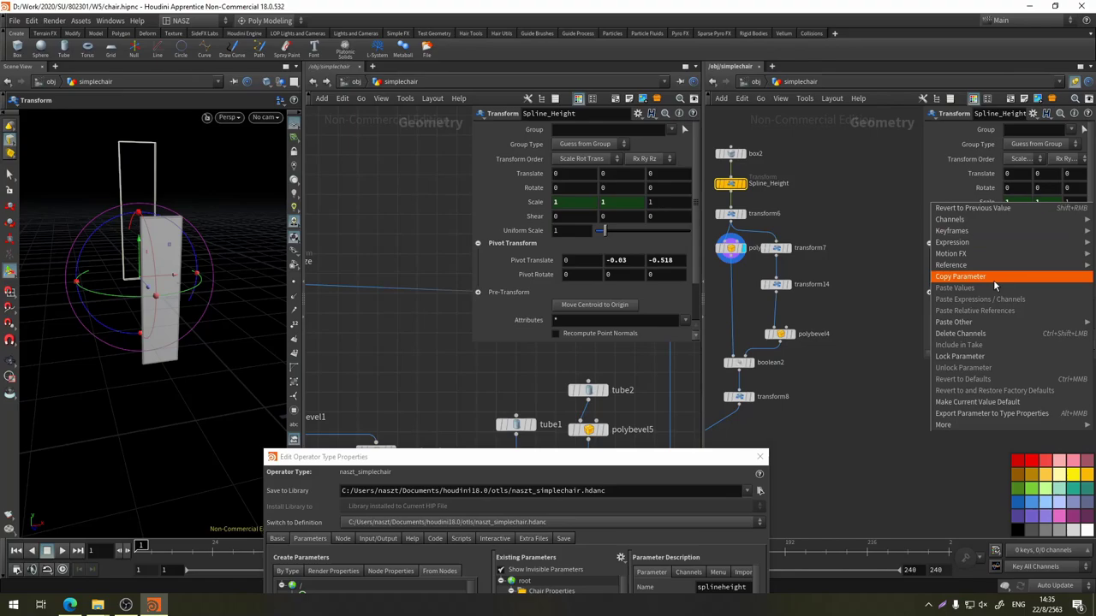
left_click(995, 280)
Rename the new transform to Spline_Width_Boolean and bring up paste options on its Scale X
left_click(781, 284)
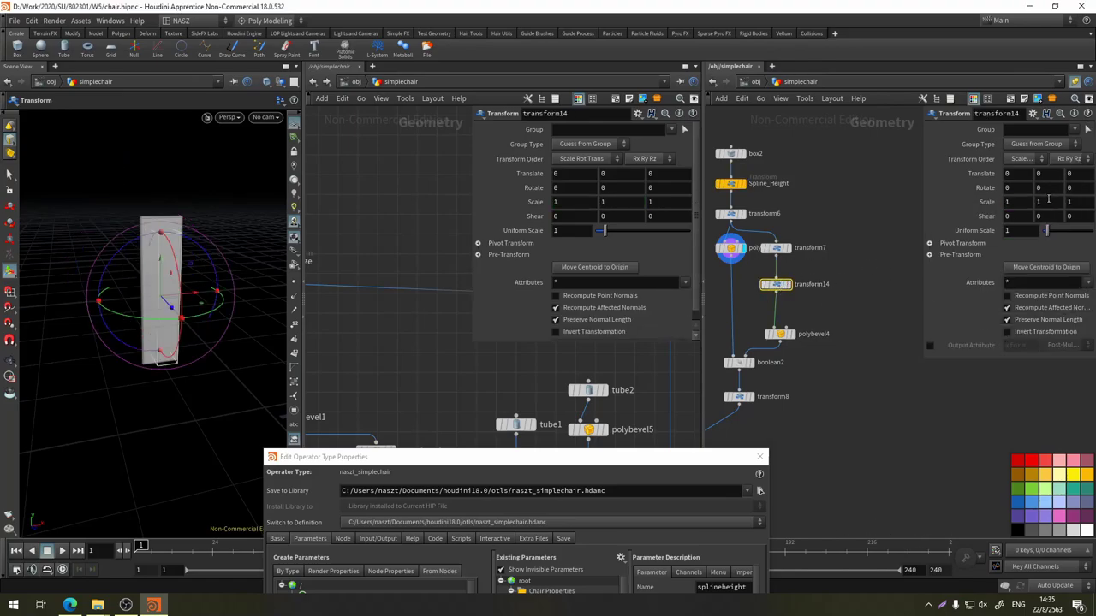
double_click(813, 284)
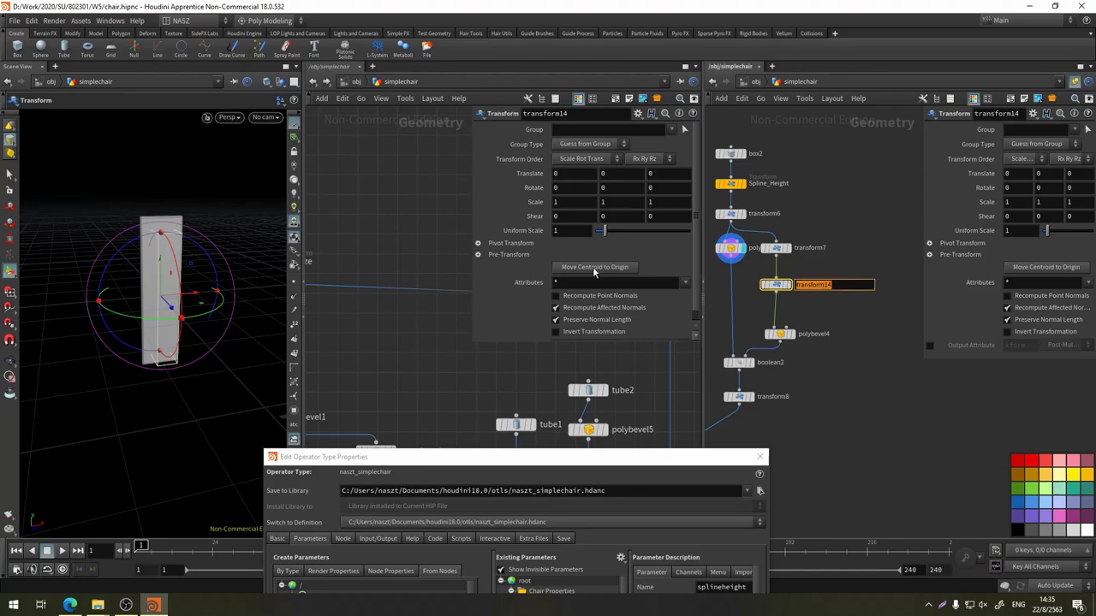
type("Spline_Width_")
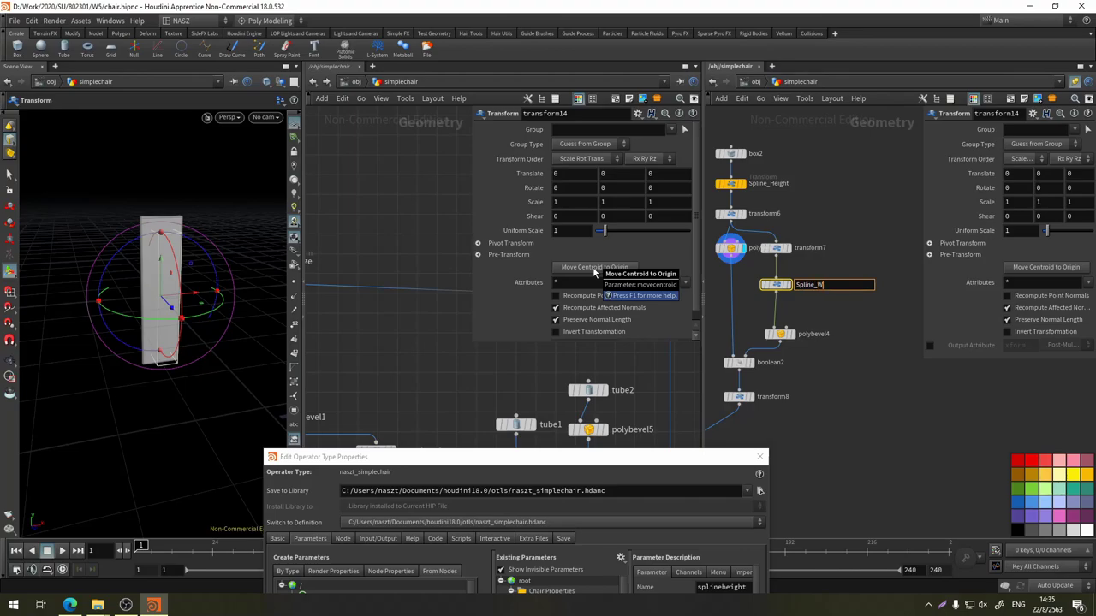
mouse_move(594, 267)
type("n")
key("Return")
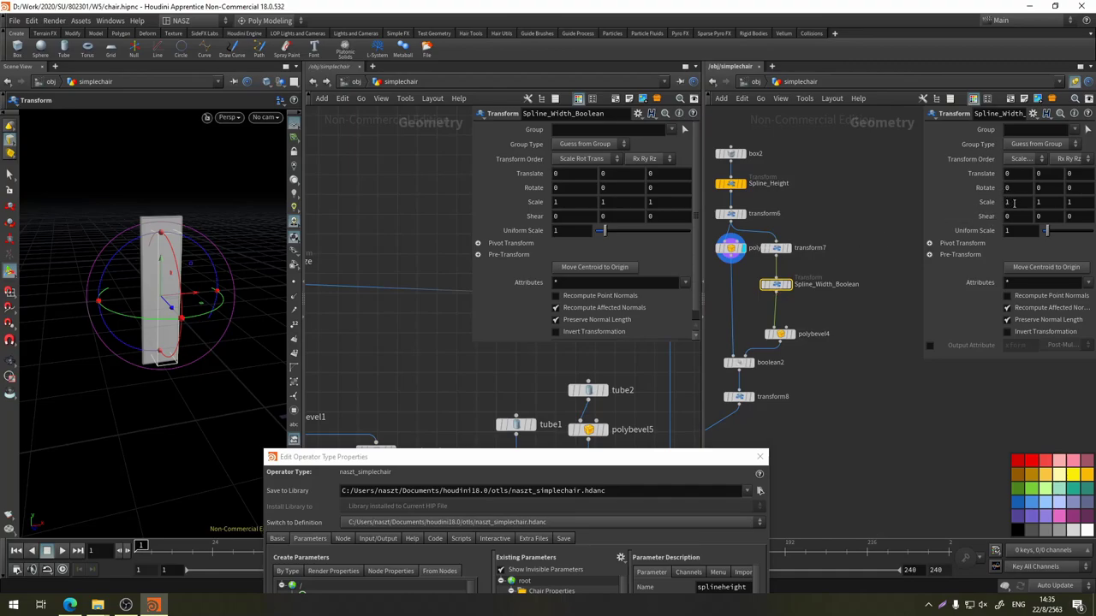
left_click(1014, 202)
right_click(1015, 202)
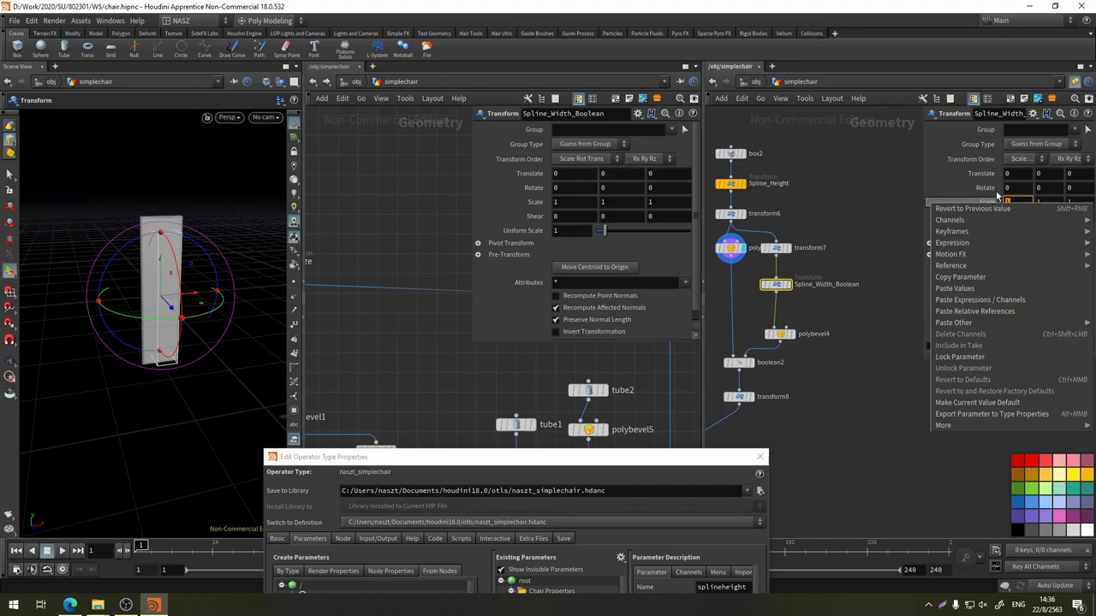
Paste relative references into the Scale of Spline_Height and Spline_Width_Boolean, colouring Spline_Width_Boolean blue
left_click(993, 313)
left_click(730, 183)
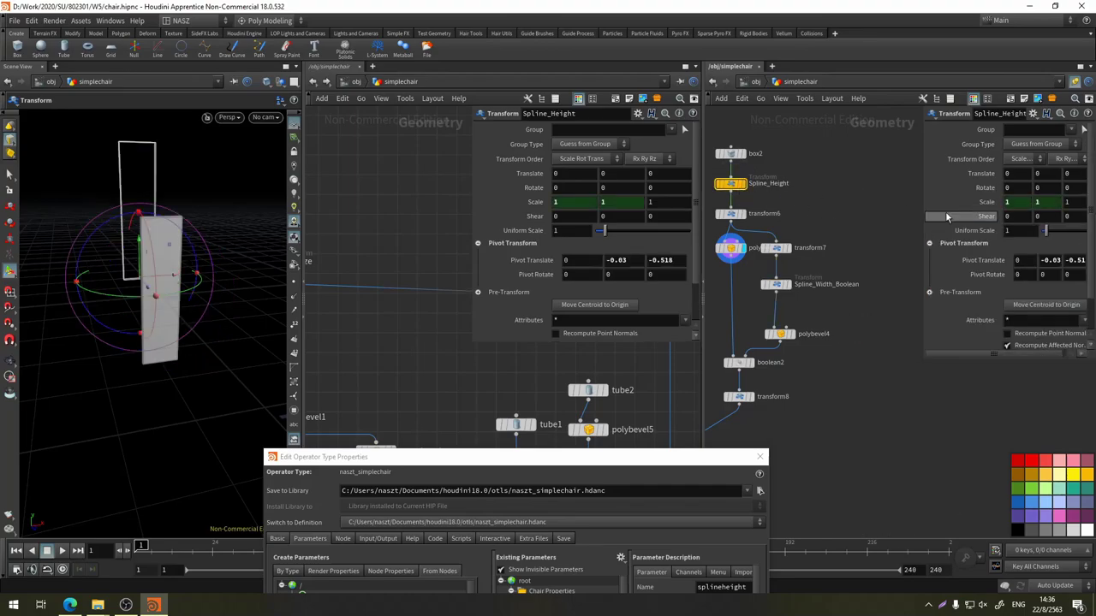
left_click(775, 285)
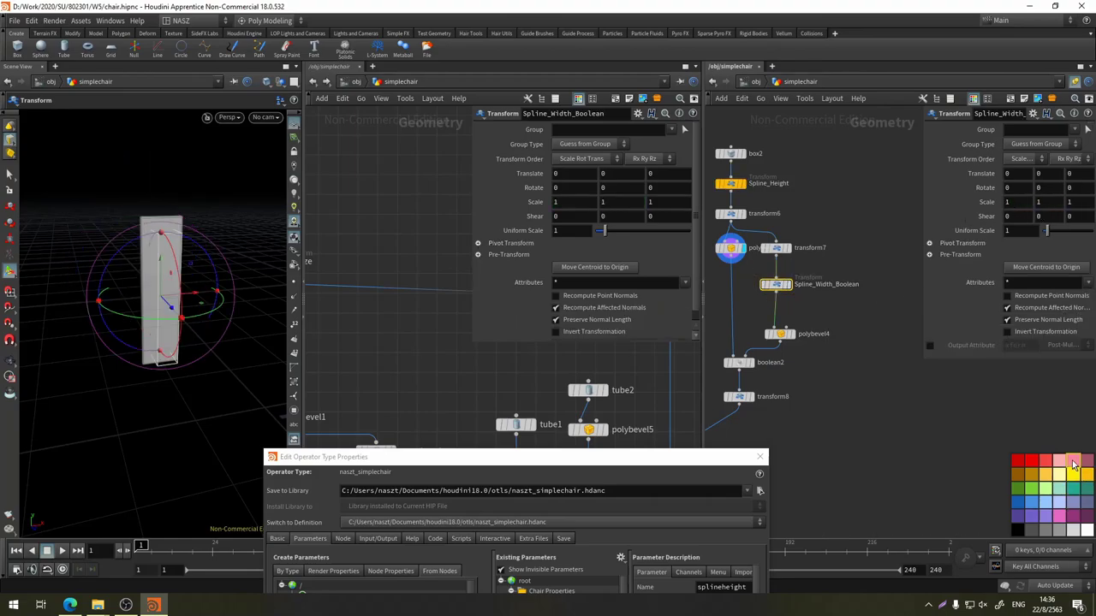
left_click(1039, 503)
right_click(1014, 202)
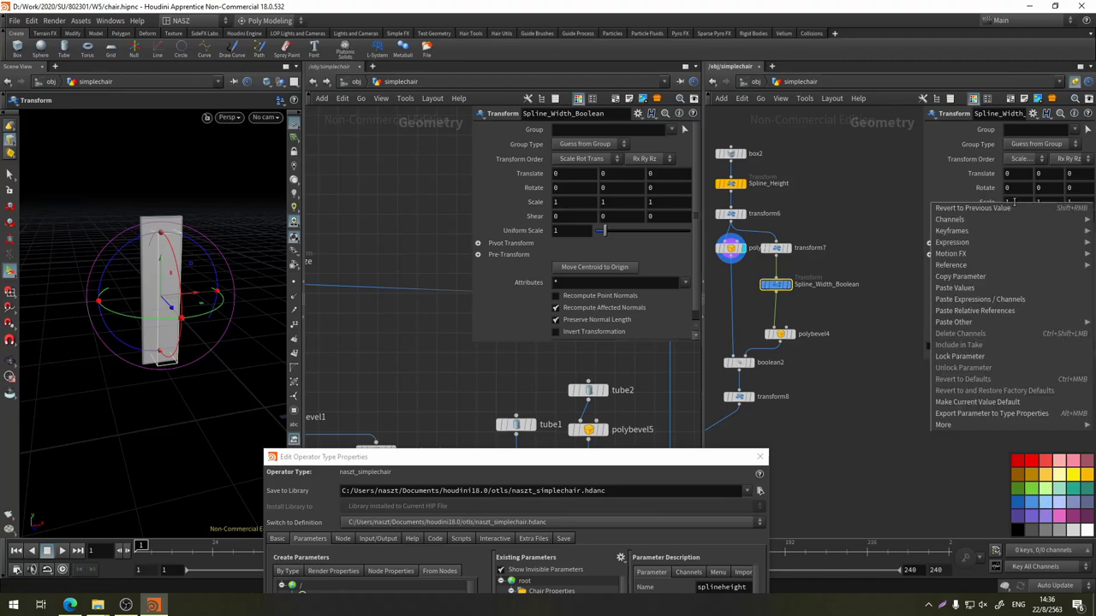
left_click(1019, 310)
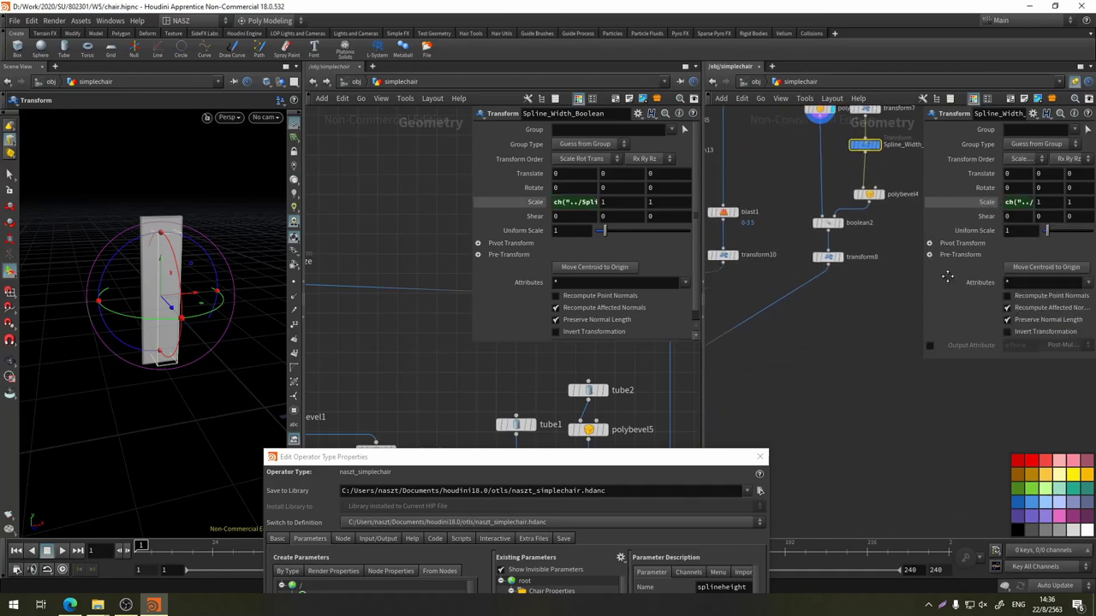
Set the display flag on the final chair node so the whole chair shows
middle_click_drag(736, 479, 847, 297)
middle_click_drag(834, 368, 825, 129)
left_click(756, 396)
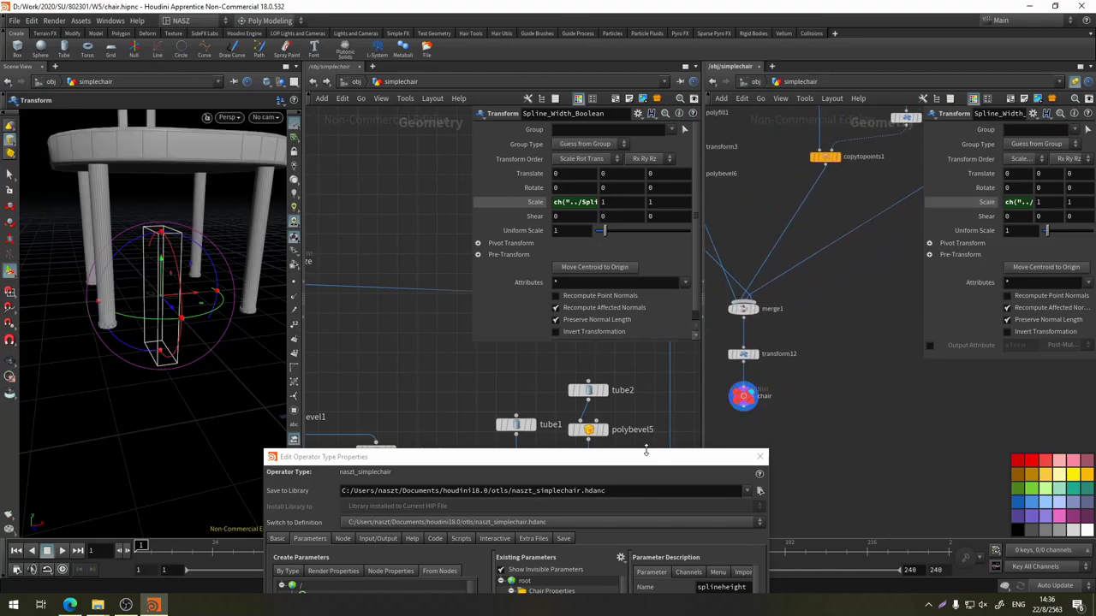
left_click_drag(647, 459, 619, 132)
At object level, set the simplechair's Spline Height to 1.33 and view the backrest
left_click(757, 82)
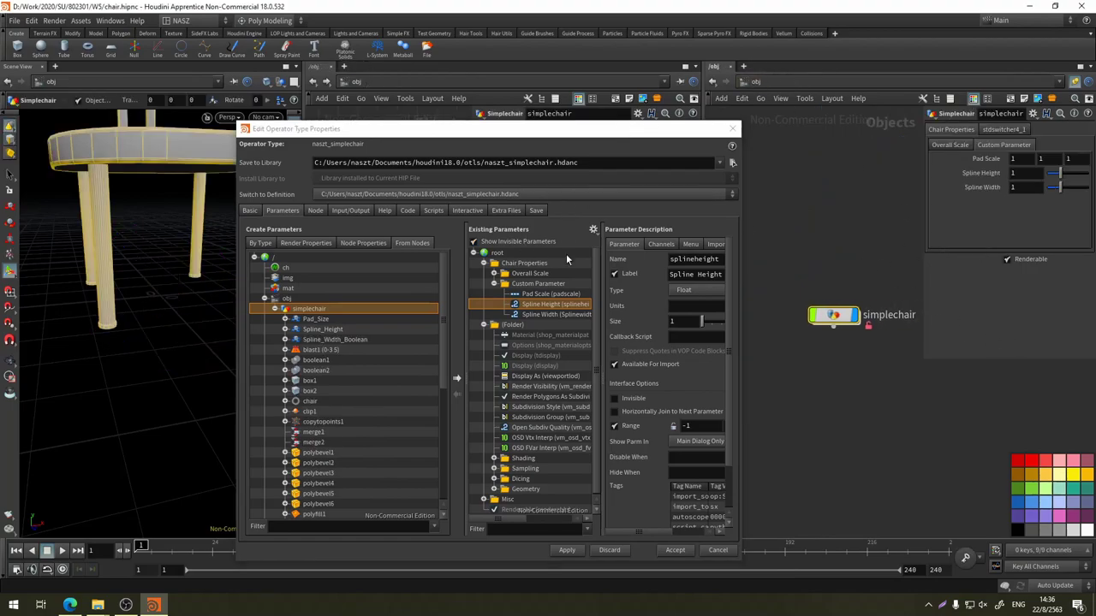
left_click_drag(111, 385, 162, 368)
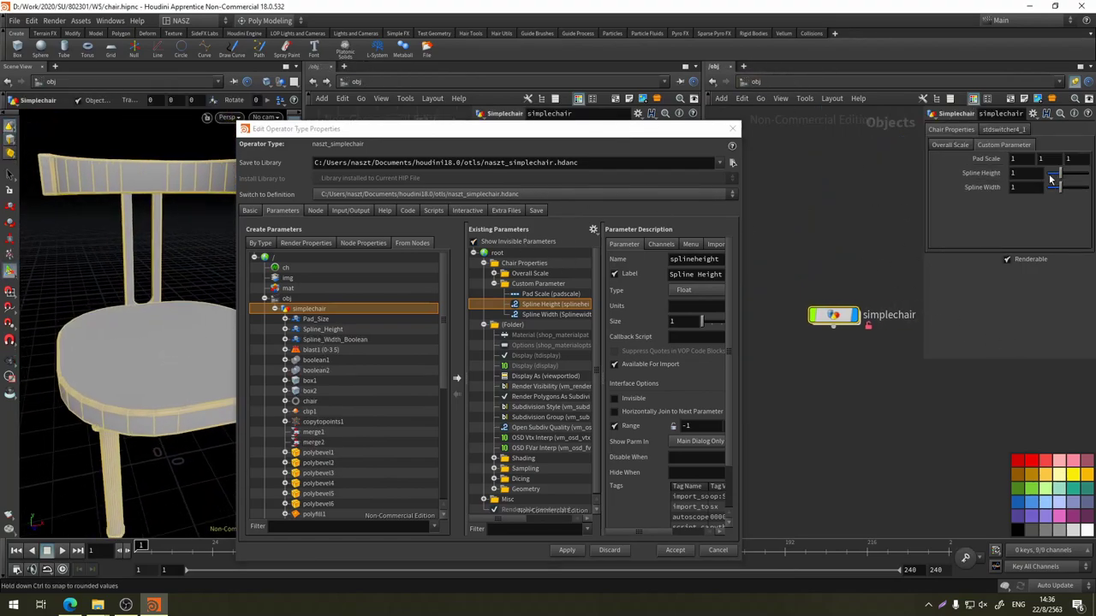
left_click_drag(1061, 176, 1060, 177)
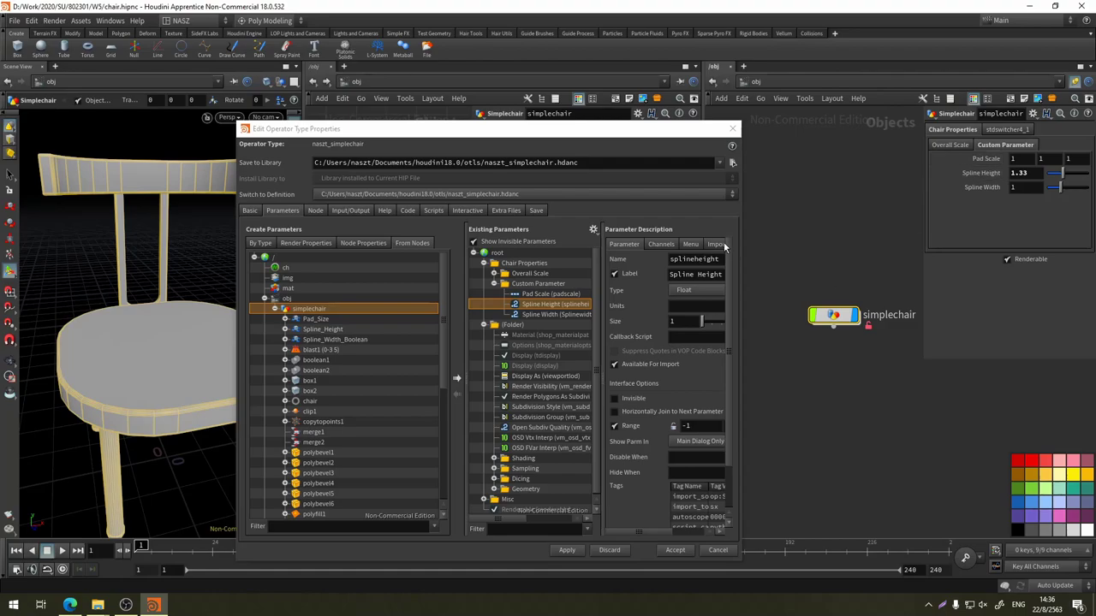
Widen the type properties window and begin retyping the Spline Width parameter's label
left_click(710, 274)
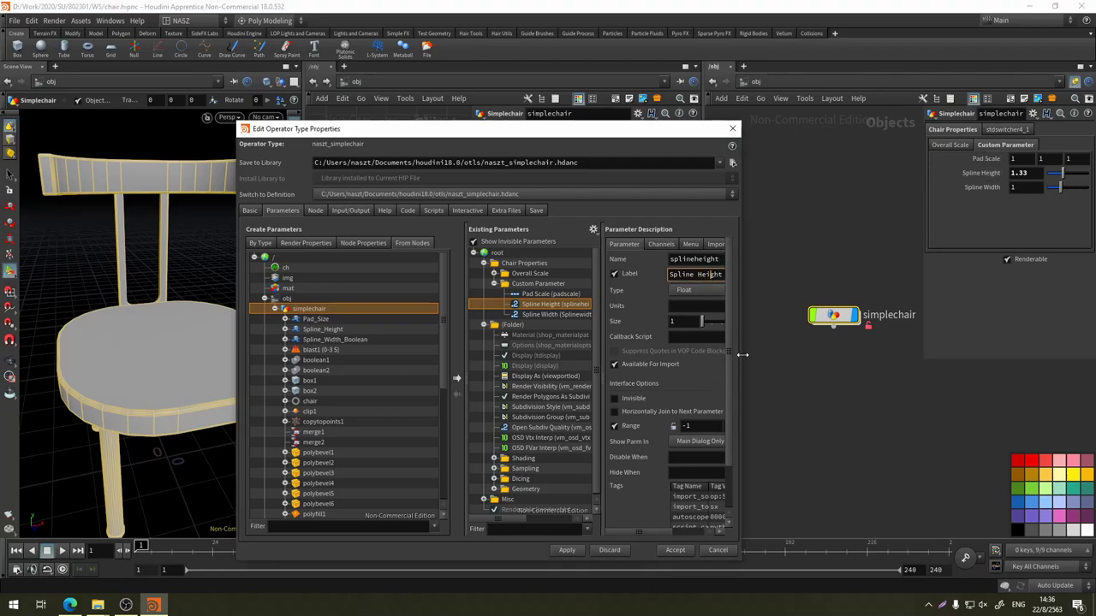
left_click_drag(741, 355, 810, 354)
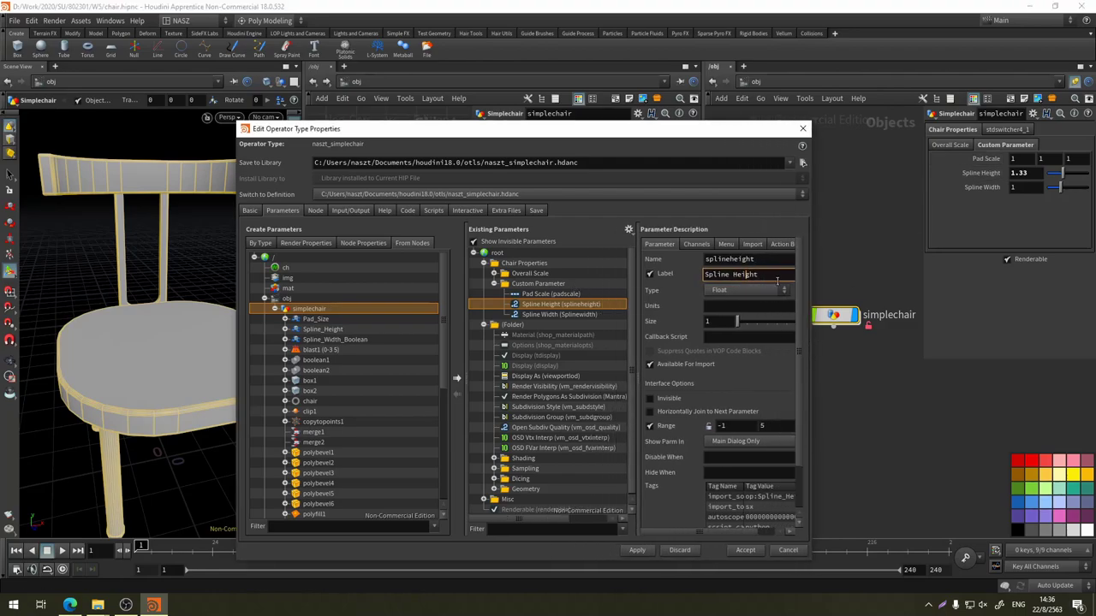
mouse_move(778, 275)
left_mouse_down()
mouse_move(733, 276)
mouse_move(733, 259)
left_mouse_up()
Rename the first spline parameter to splinewidth with the label Spline Width
left_click(574, 315)
type("h")
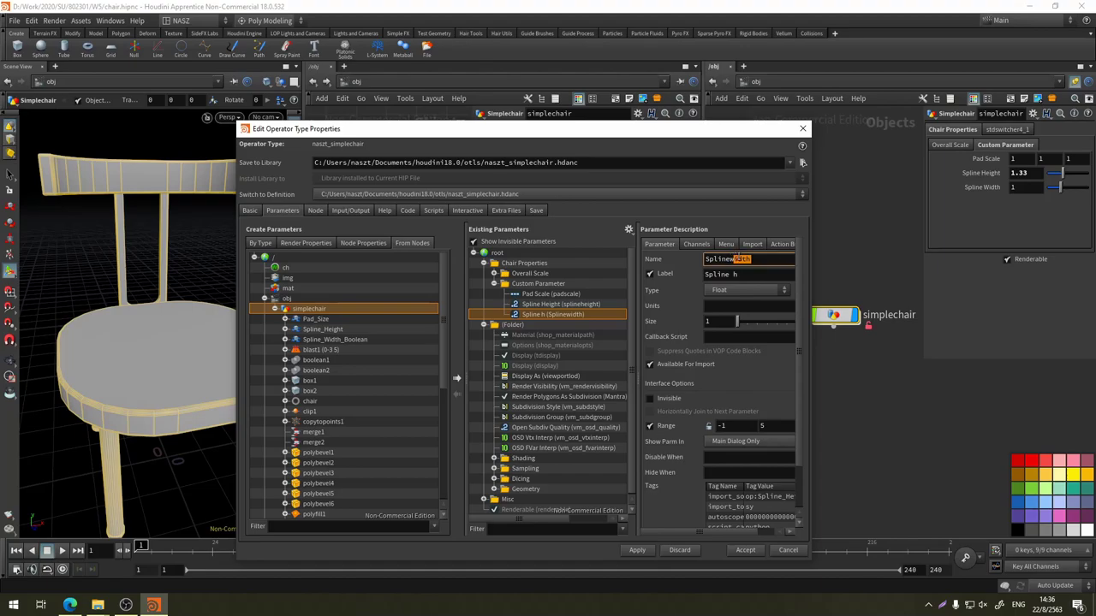
type("h")
left_click(557, 303)
left_click_drag(757, 259, 732, 258)
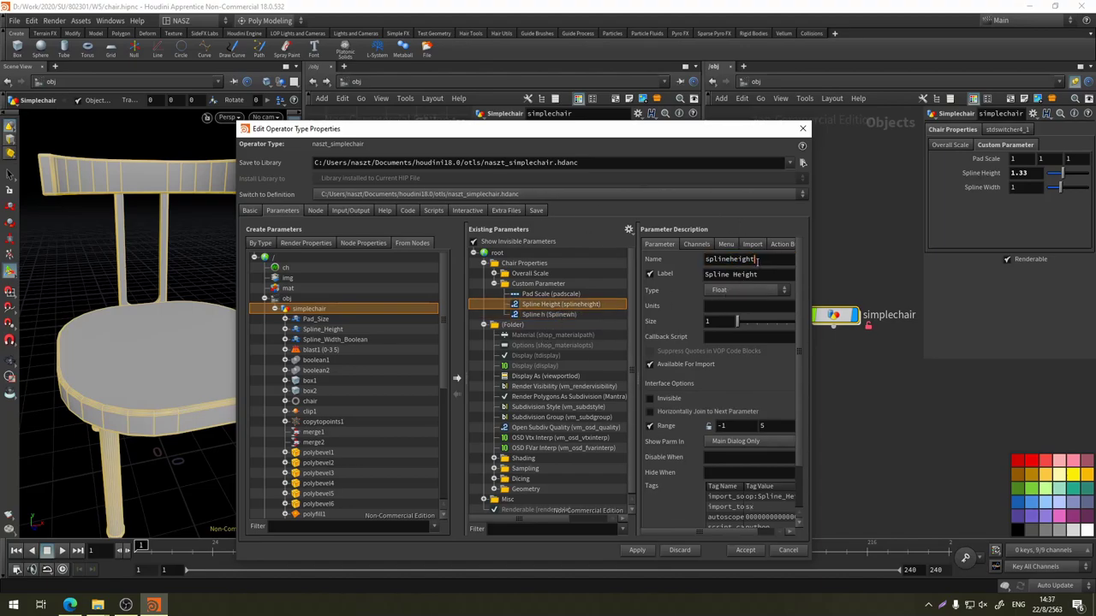
type("widt")
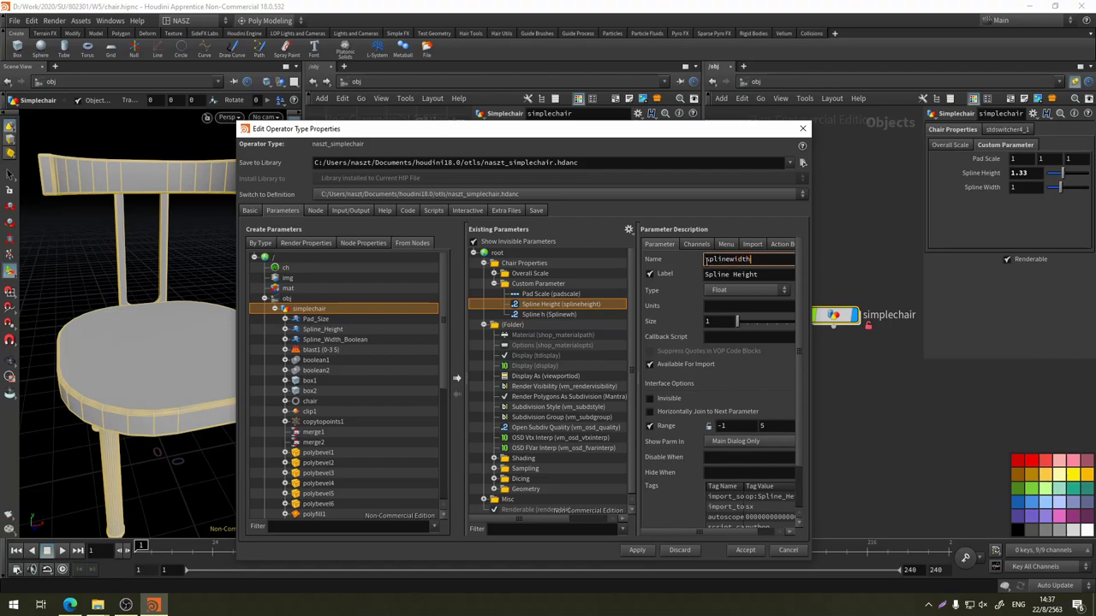
left_click_drag(730, 274, 762, 274)
type("W")
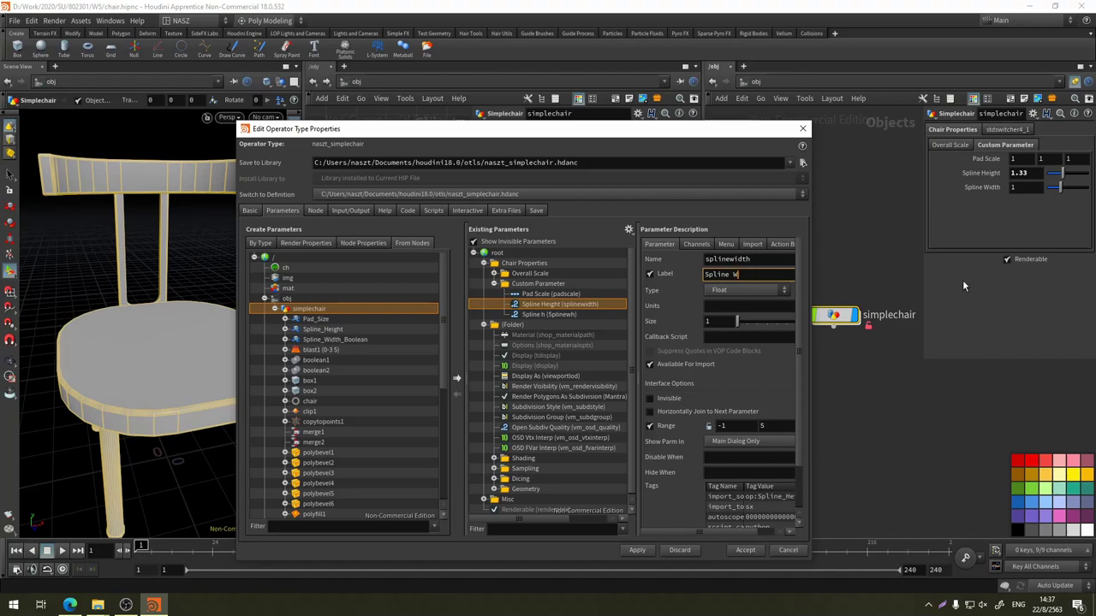
type("if")
type("t")
type("h")
left_click(575, 313)
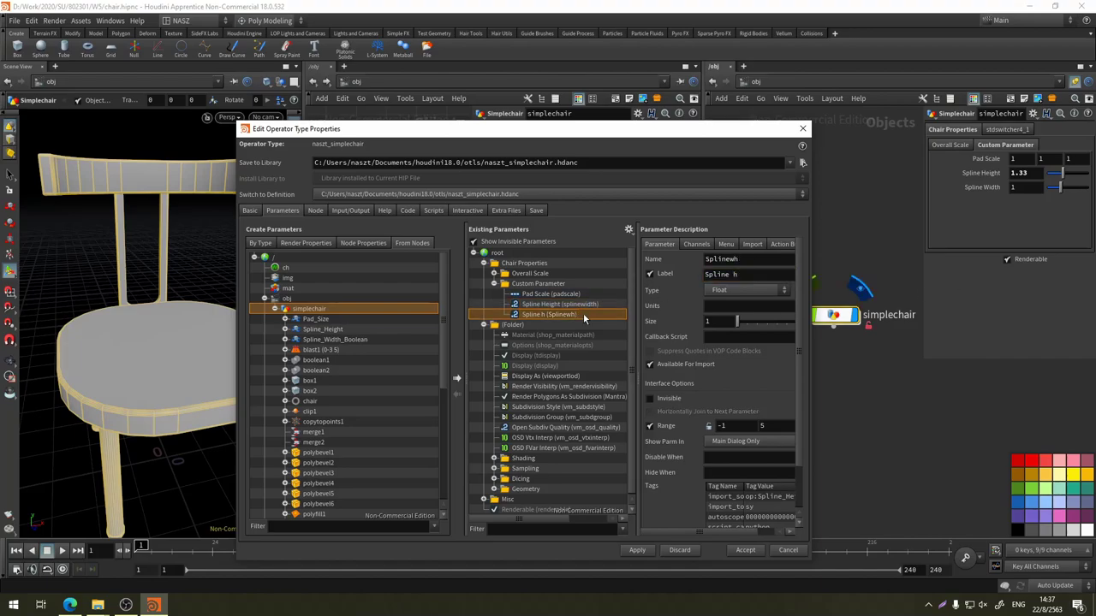
Name the other spline parameter splineheight, label it Spline Height, and apply
left_click(597, 304)
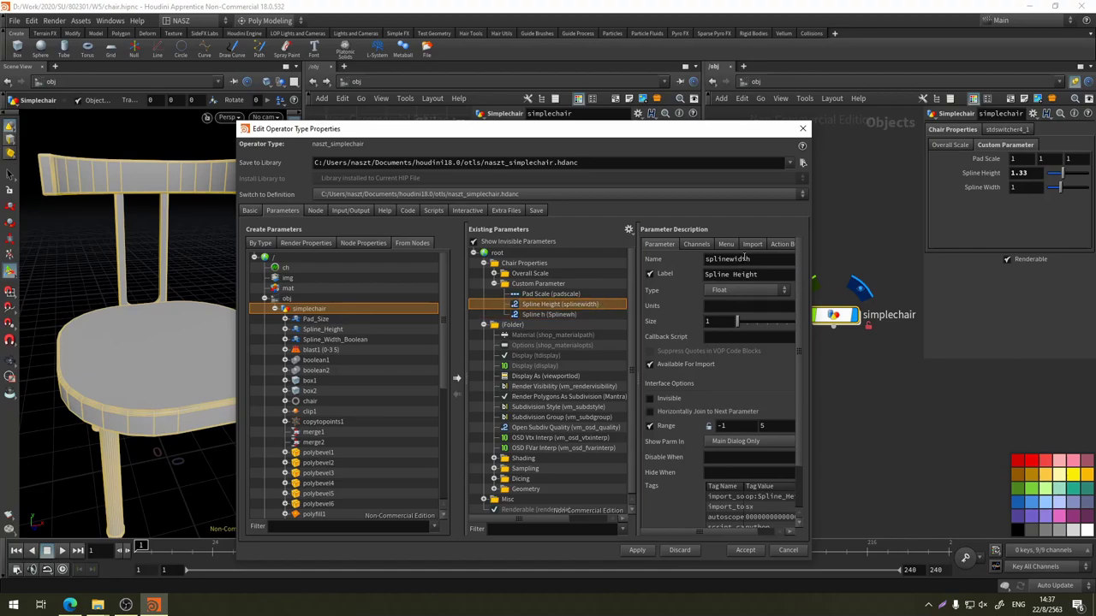
left_click_drag(759, 278, 731, 276)
type("Widt")
key("Return")
left_click(558, 314)
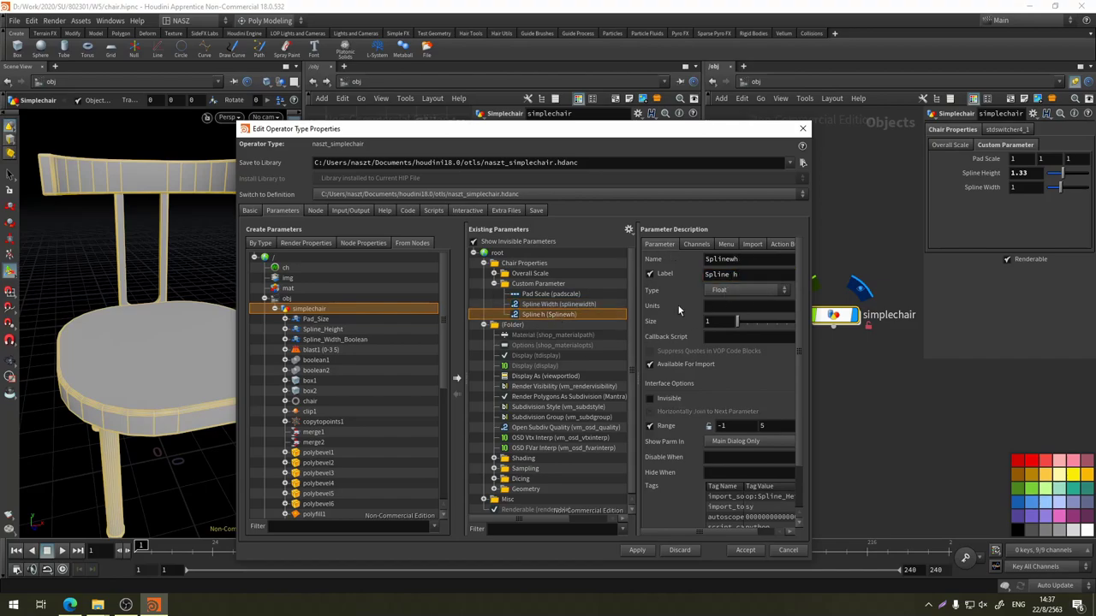
left_click(745, 260)
type("ht")
left_click(762, 274)
key("BackSpace")
type("H")
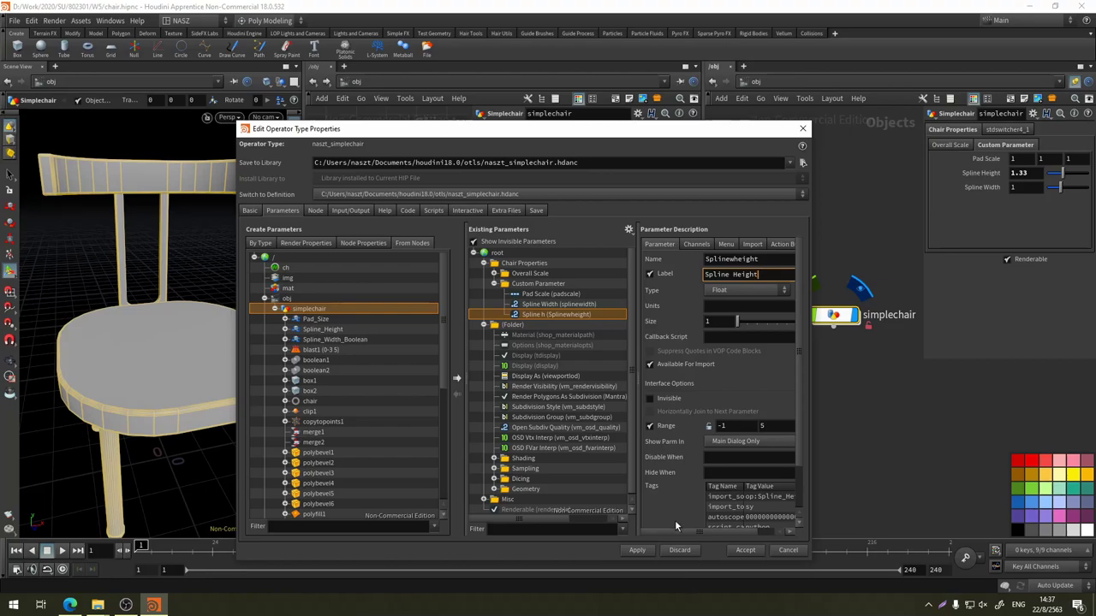
left_click(638, 550)
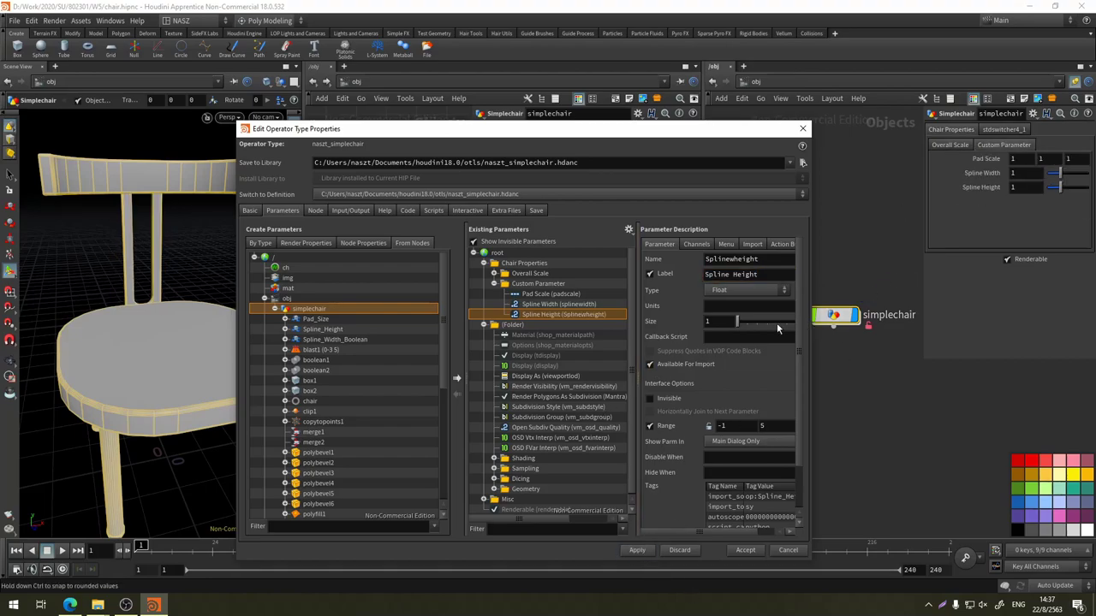
left_click(597, 304)
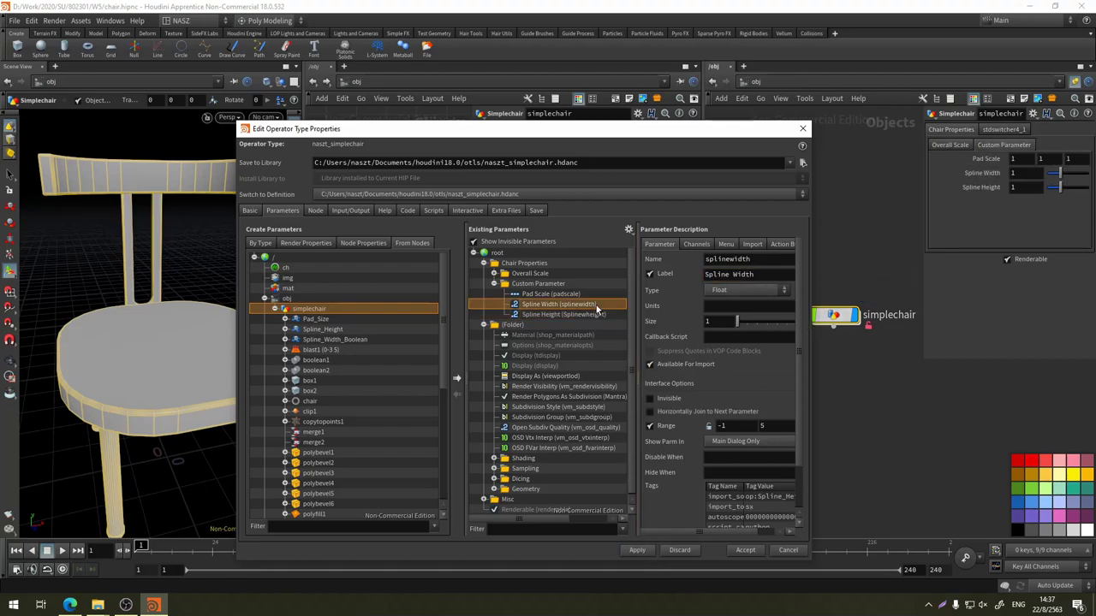
Inside simplechair, reveal Spline_Width_Boolean's Scale X expression ch("../Spline_Height/sx")
double_click(834, 315)
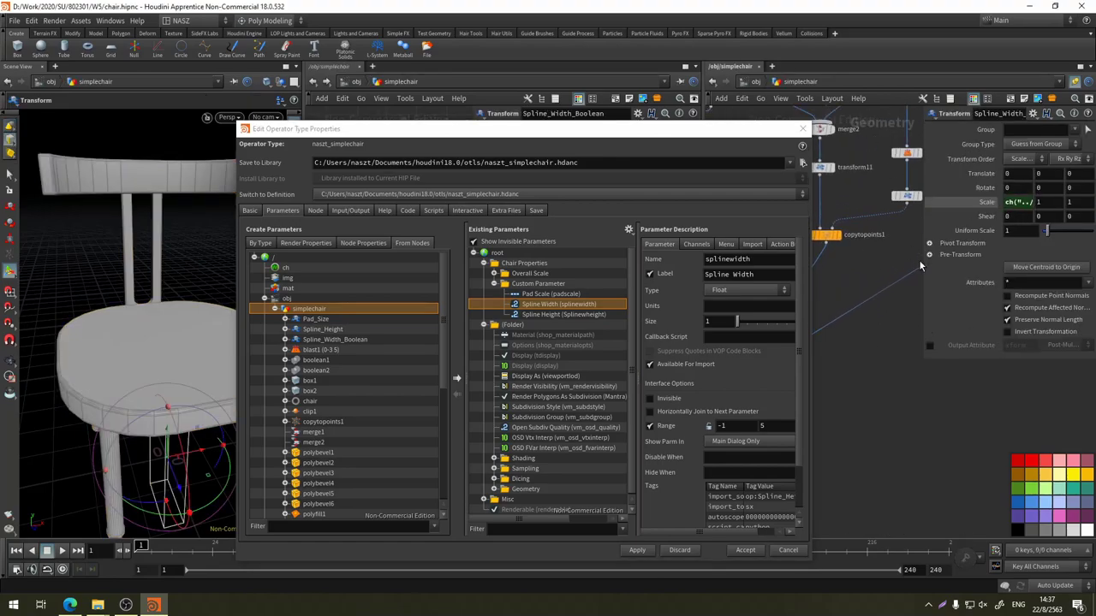
key("f")
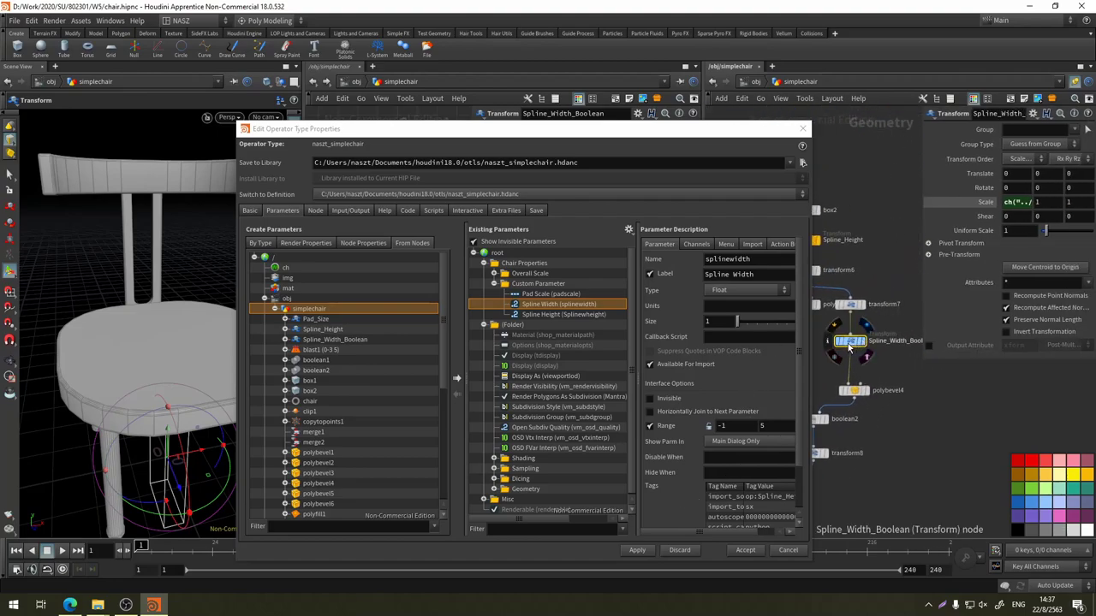
left_click_drag(921, 275, 801, 298)
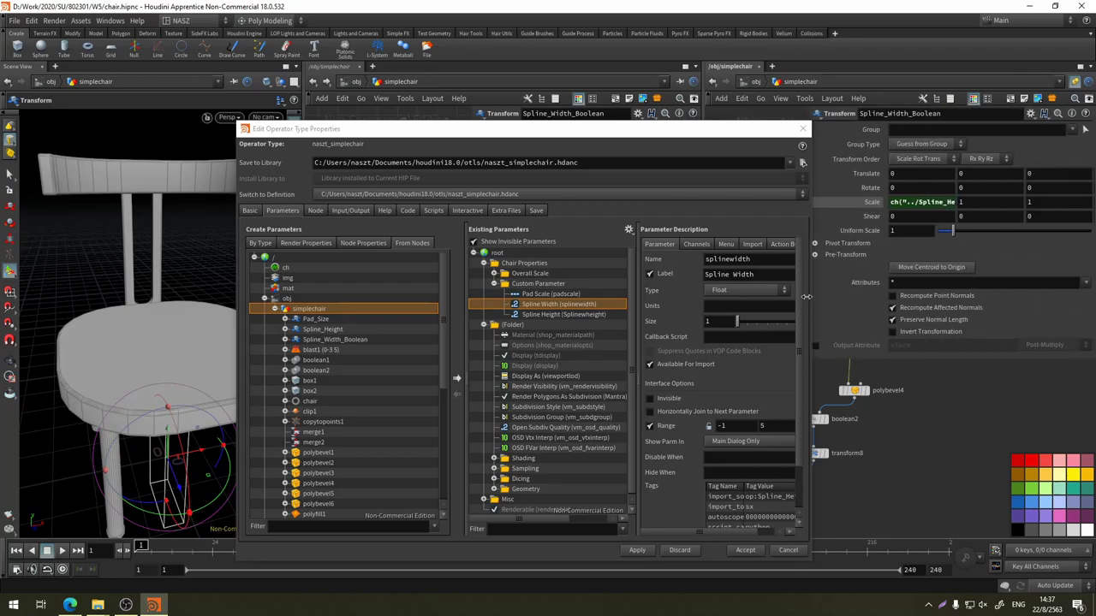
left_click_drag(728, 141, 598, 126)
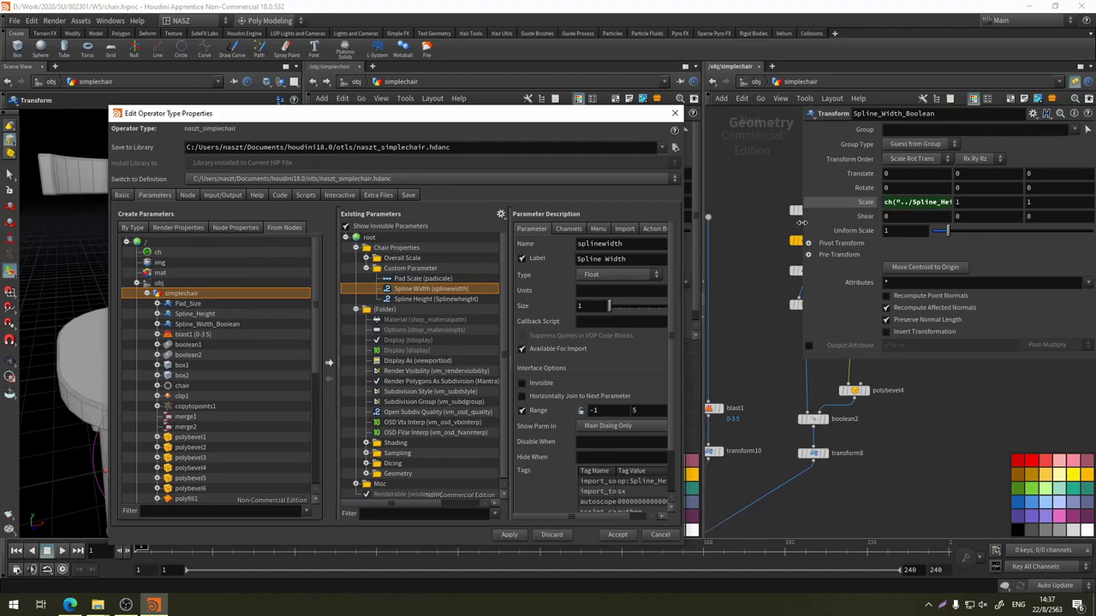
left_click_drag(803, 223, 715, 229)
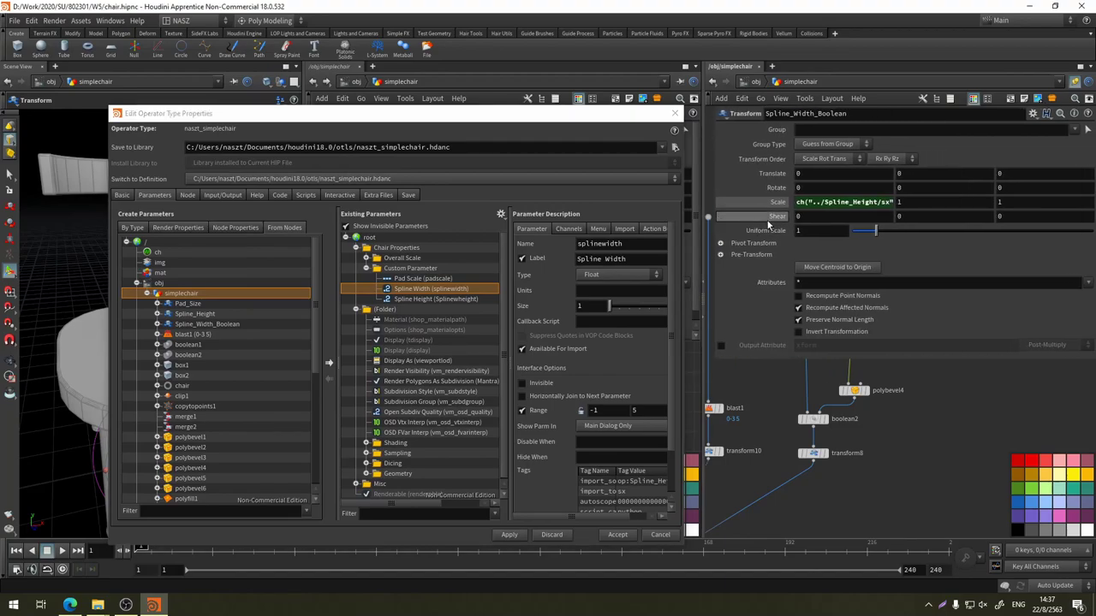
left_click(813, 202)
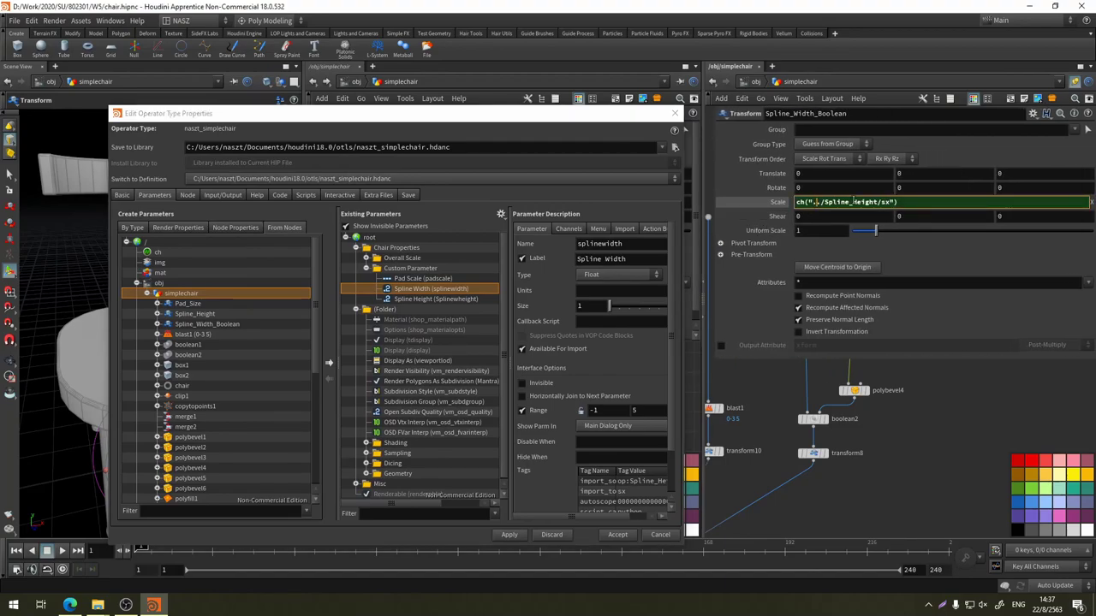
left_click_drag(703, 381, 653, 385)
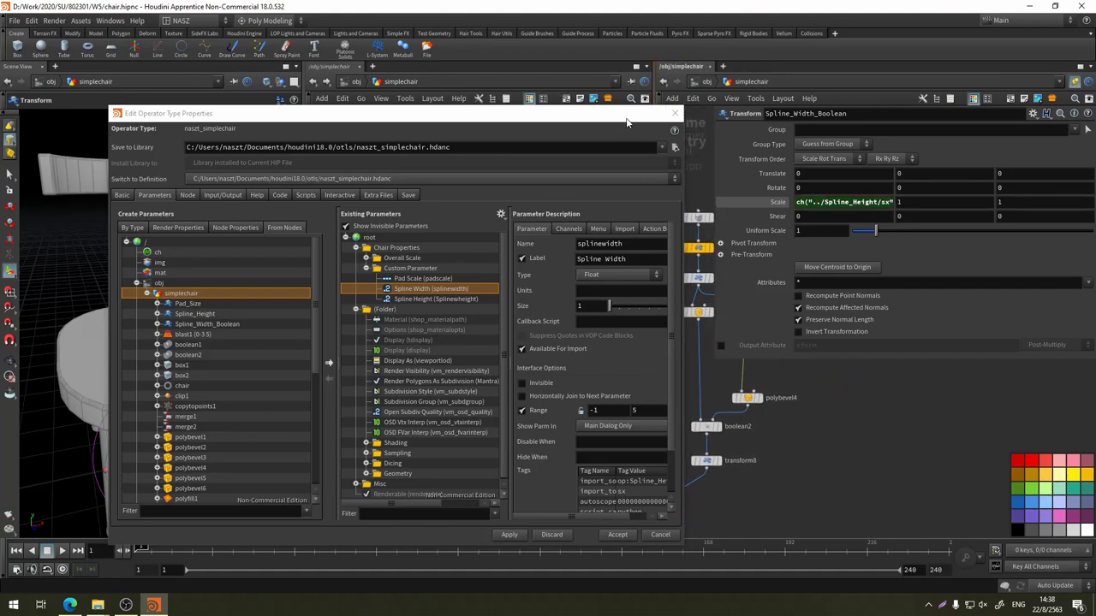
left_click_drag(626, 123, 471, 336)
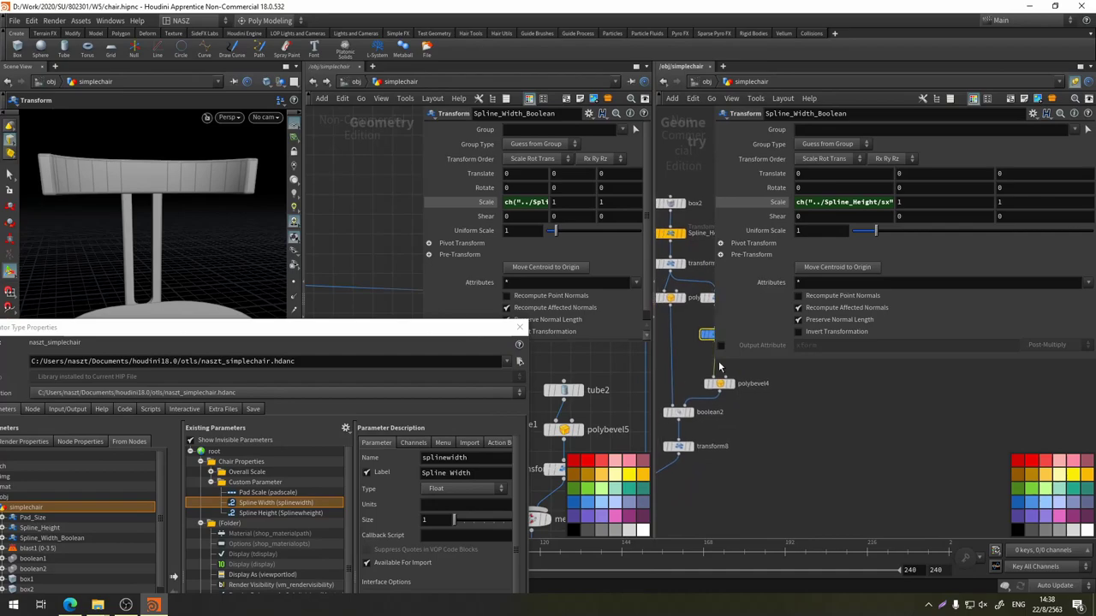
Edit Spline_Width_Boolean's X scale expression referencing ch("../Spline_Height/sx")
left_click_drag(717, 361, 779, 350)
left_click_drag(653, 380, 536, 382)
scroll(676, 250, "up", 4)
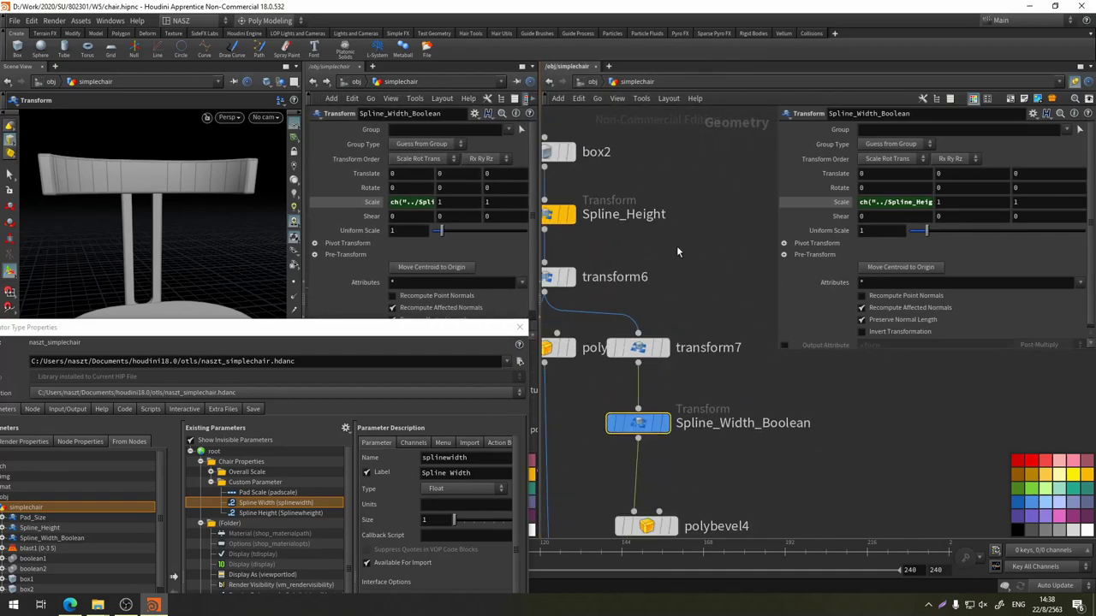
middle_click_drag(676, 251, 749, 261)
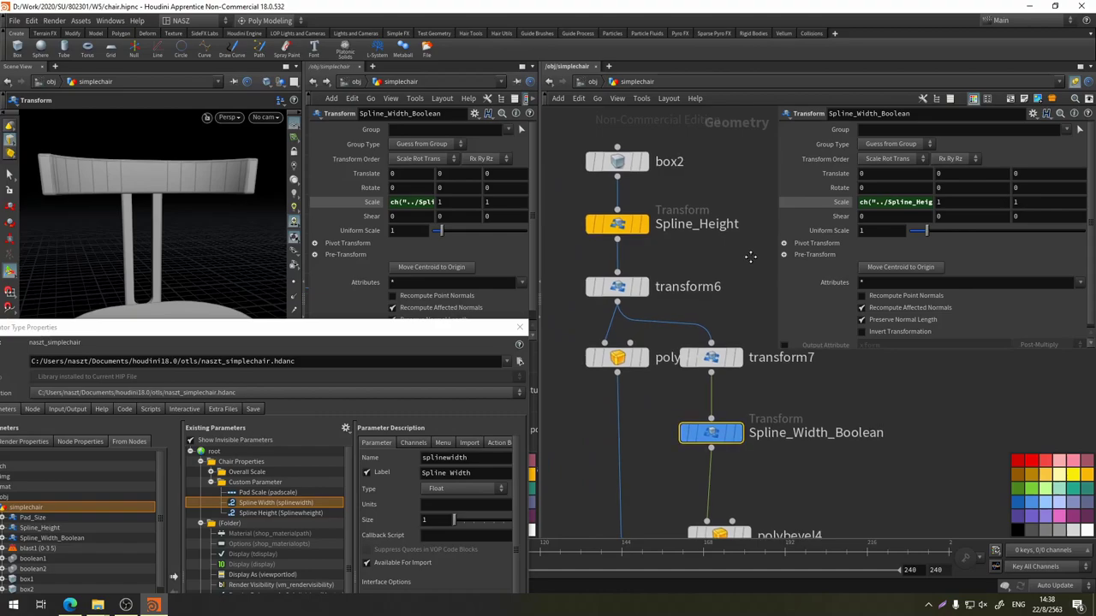
left_click(616, 225)
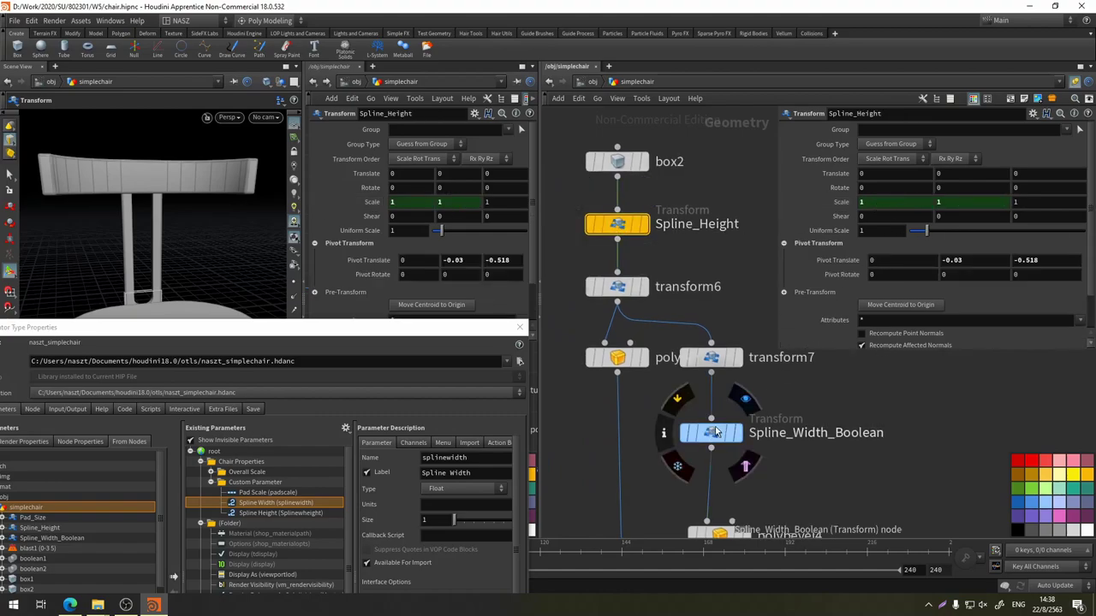
left_click(715, 432)
left_click(971, 202)
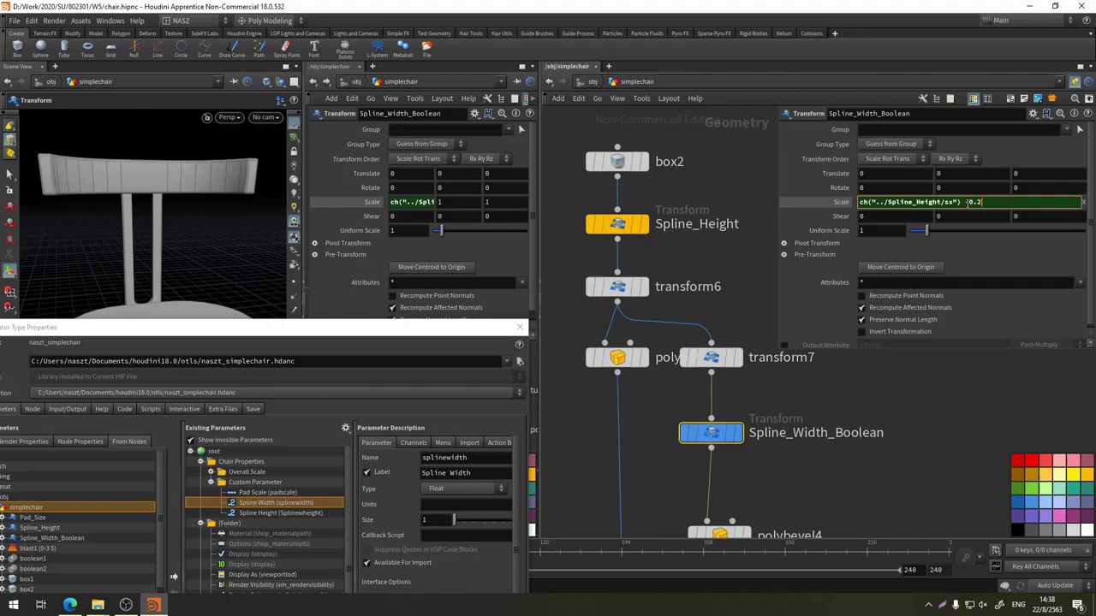
key("Return")
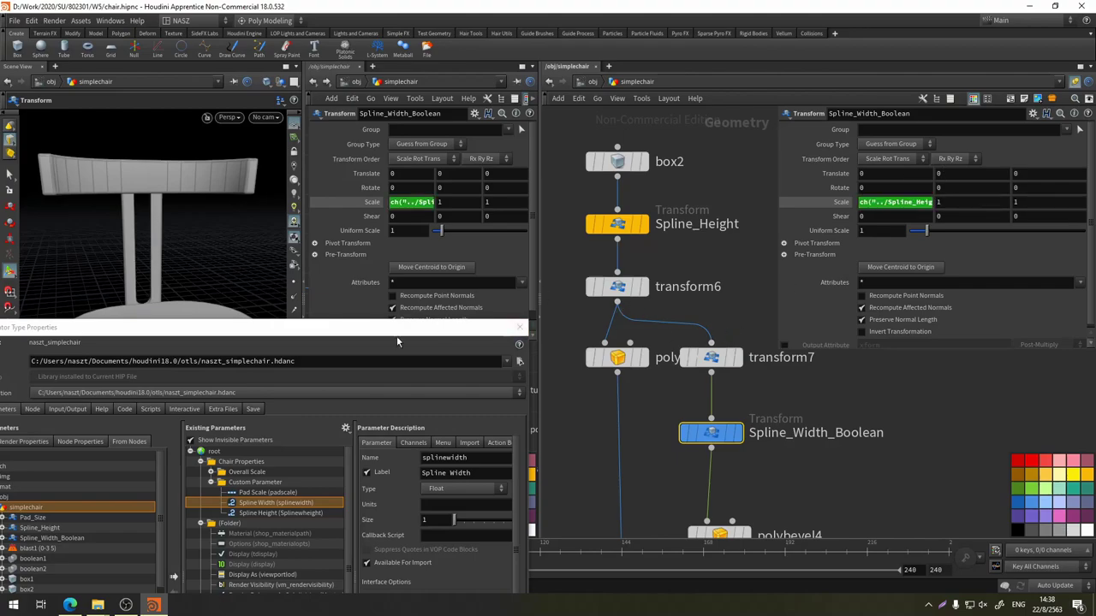
Test the link by raising Spline_Height's X scale, undo, then append *2 to the expression
left_click(616, 224)
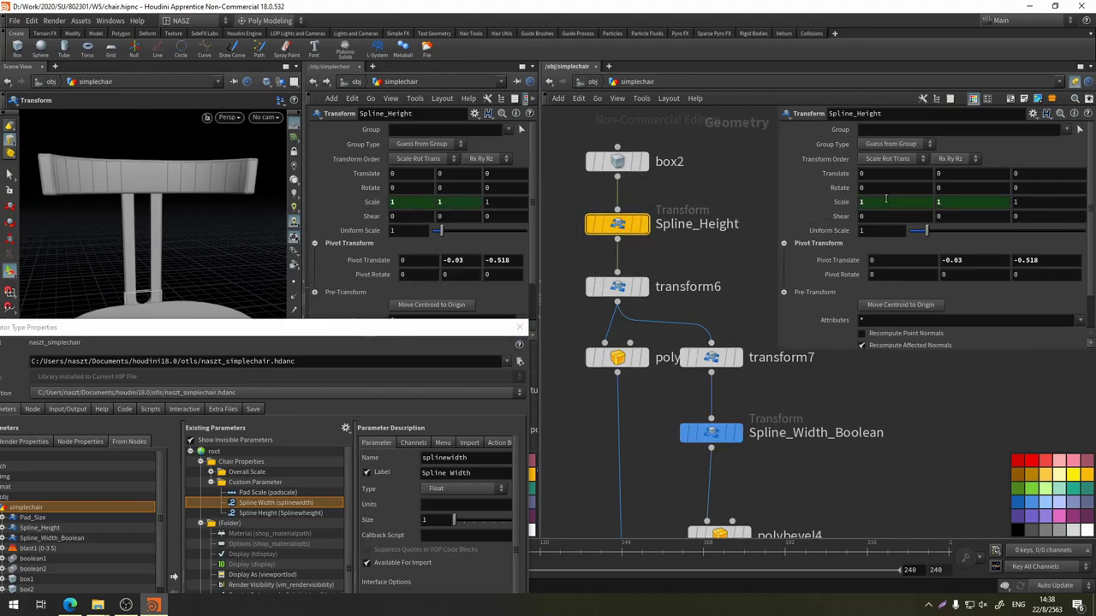
middle_click_drag(883, 201, 910, 202)
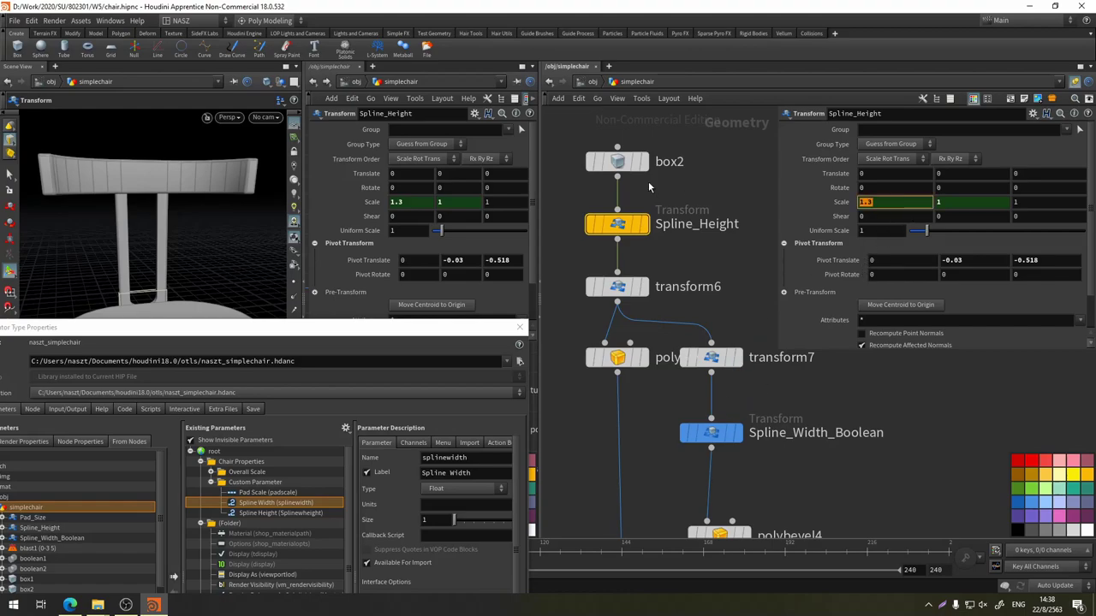
key("ctrl+z")
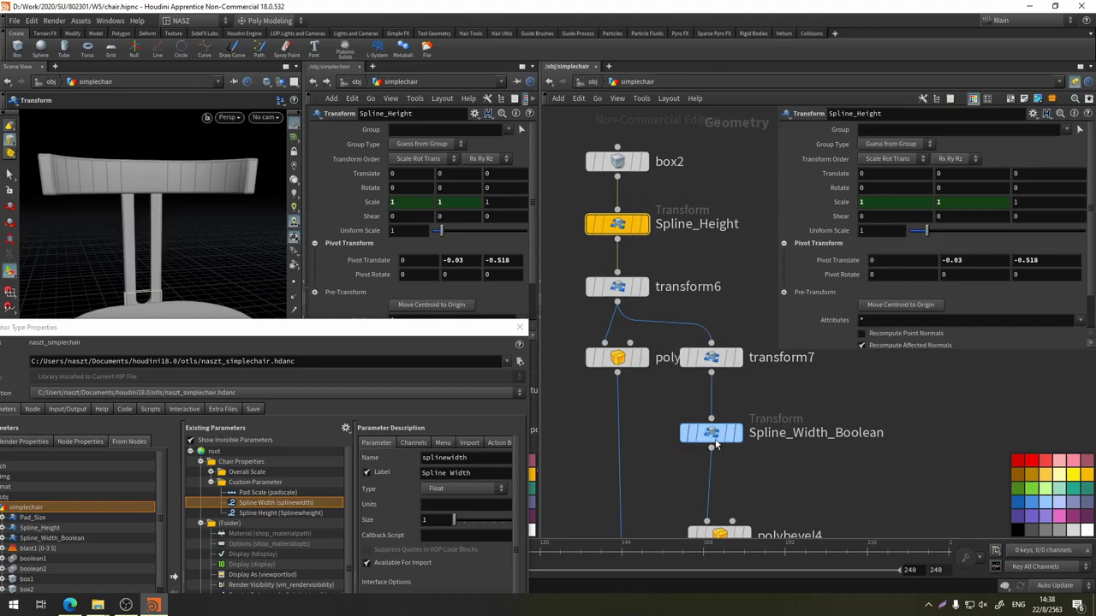
left_click(711, 430)
left_click(907, 204)
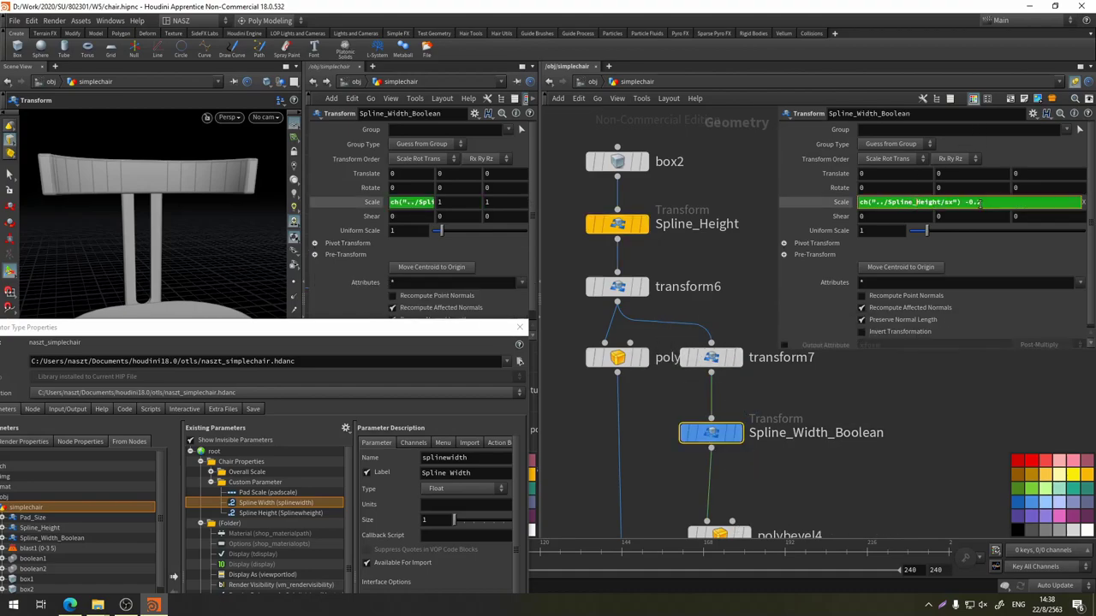
type("*2")
key("Return")
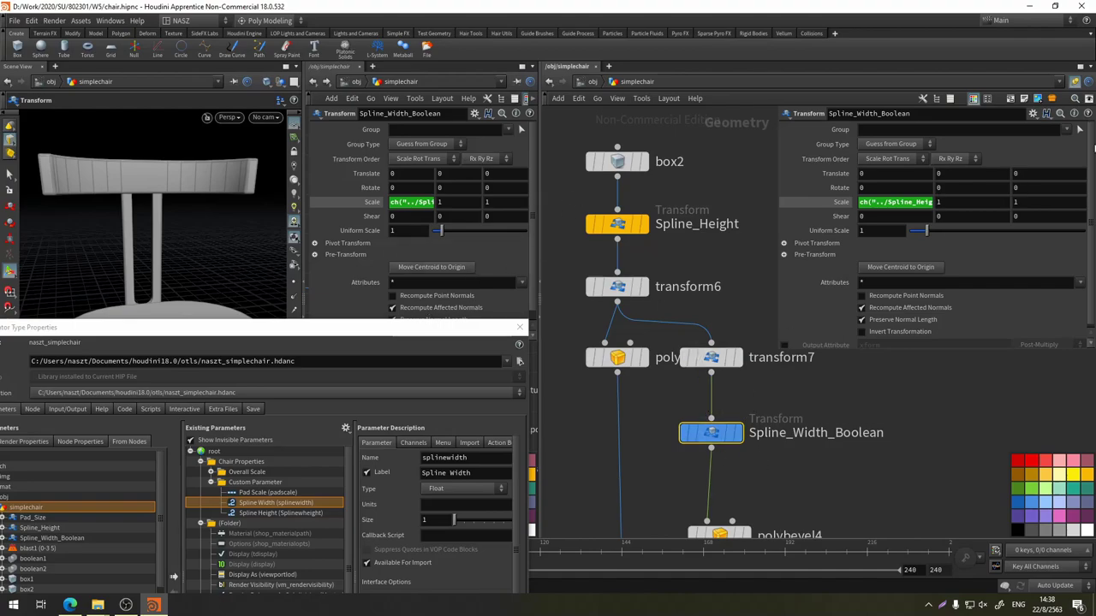
Test the expression by raising Spline_Height's X scale to 1.68, then undo back to 1
left_click(859, 202)
mouse_move(440, 329)
left_mouse_down()
mouse_move(526, 123)
mouse_move(495, 293)
left_mouse_up()
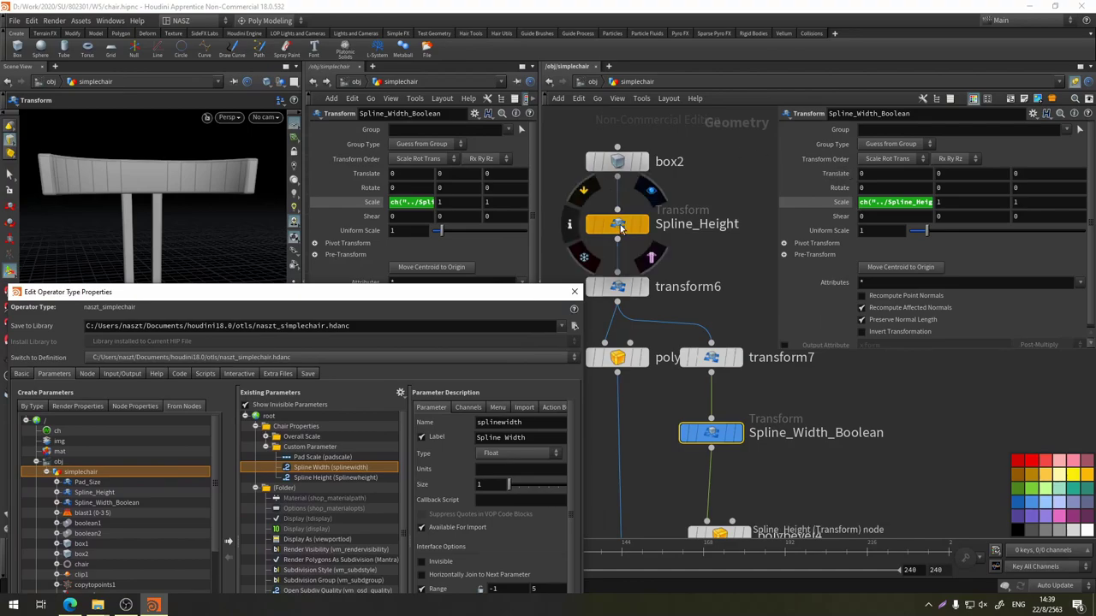
left_click(616, 223)
mouse_move(870, 202)
middle_mouse_down()
mouse_move(870, 225)
mouse_move(117, 216)
mouse_move(861, 172)
middle_mouse_up()
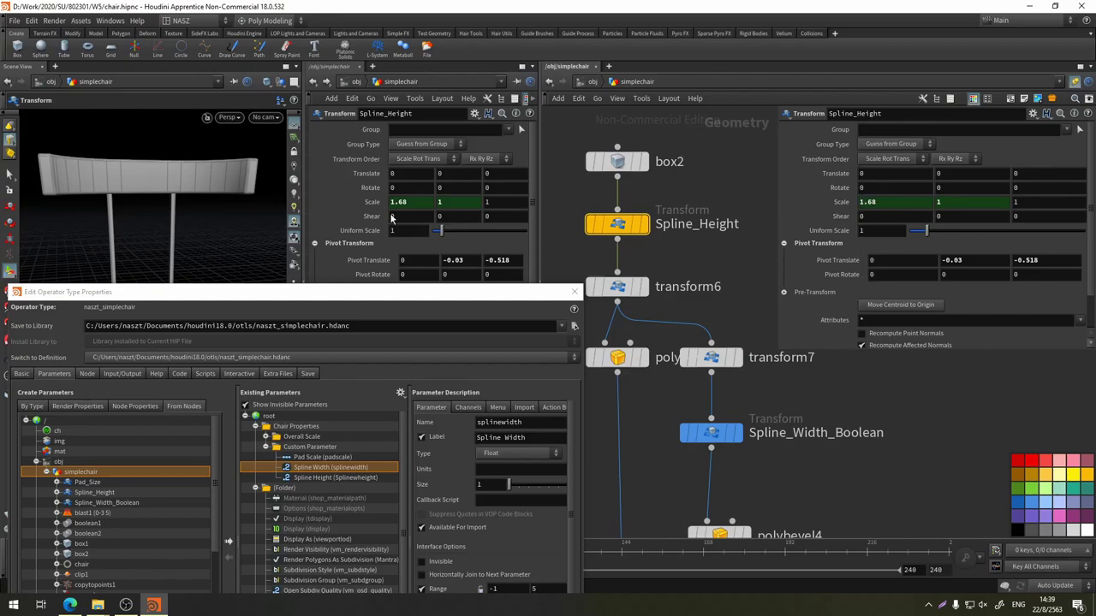
key("ctrl+z")
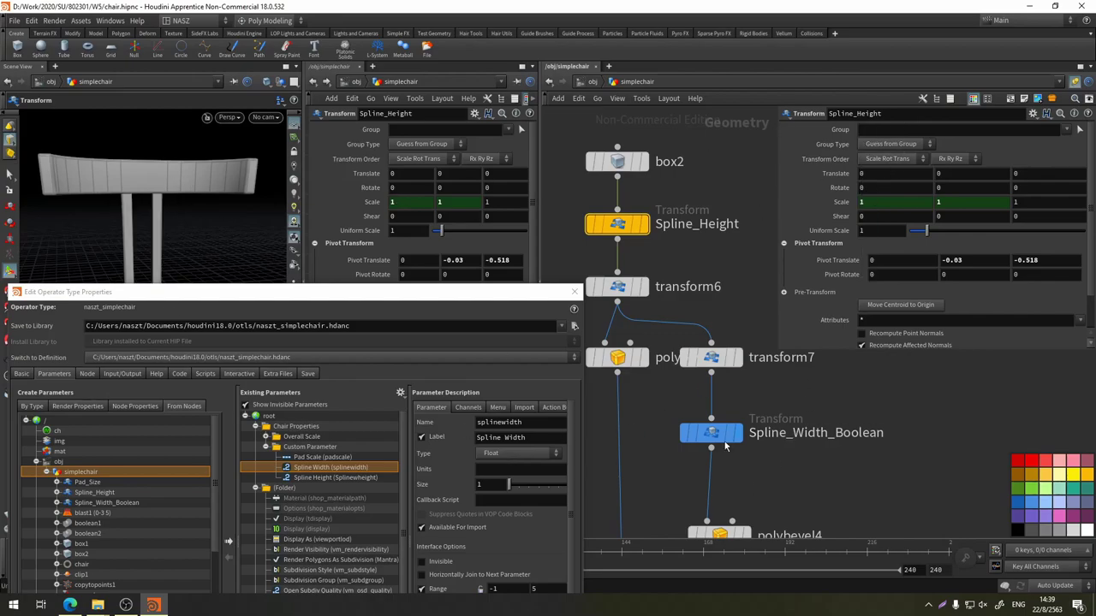
Delete Spline_Width_Boolean's Scale channels, set X scale to 1, and colour the node yellow
left_click(725, 443)
right_click(847, 204)
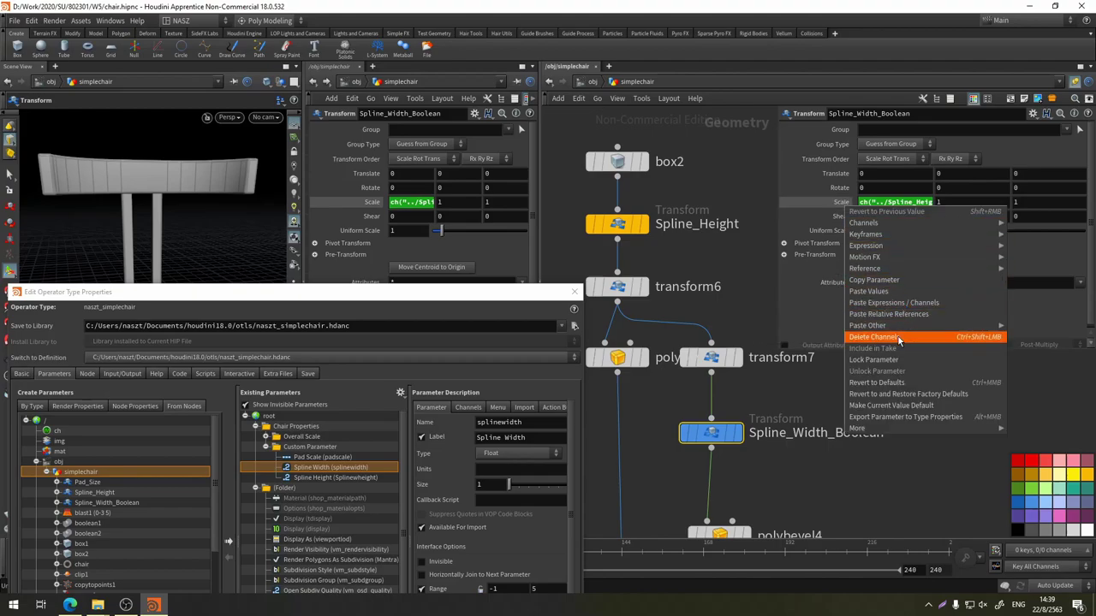
left_click(873, 337)
double_click(886, 202)
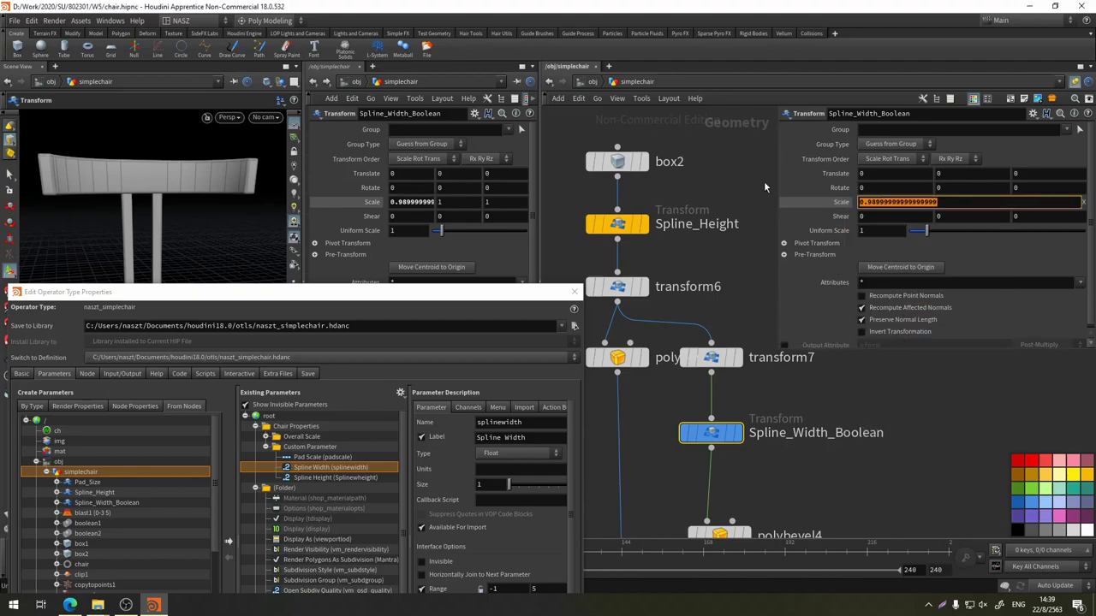
type("1")
key("Return")
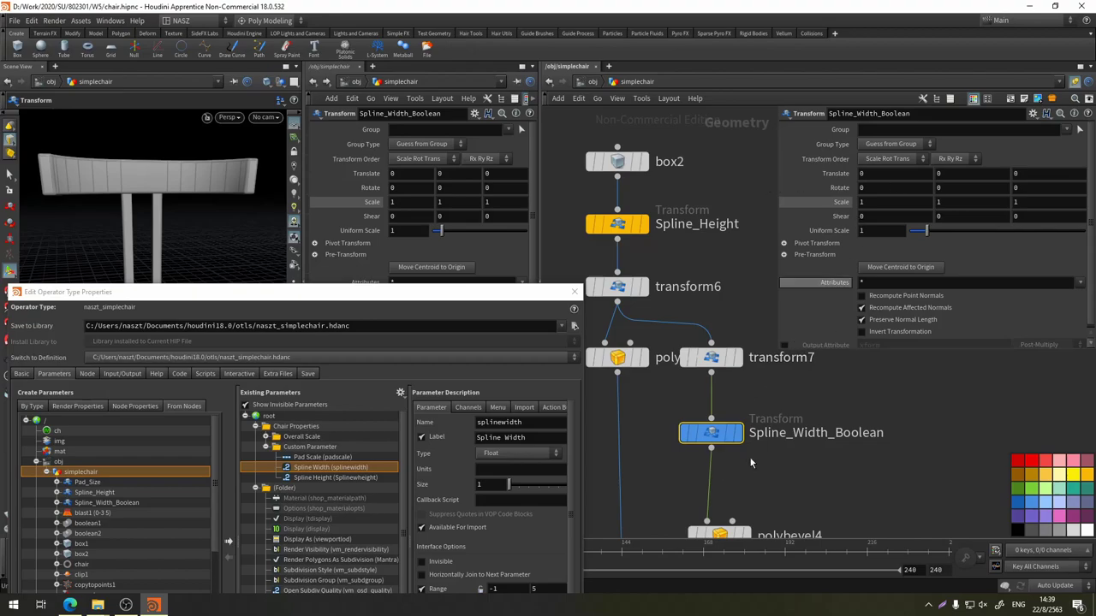
left_click(1086, 480)
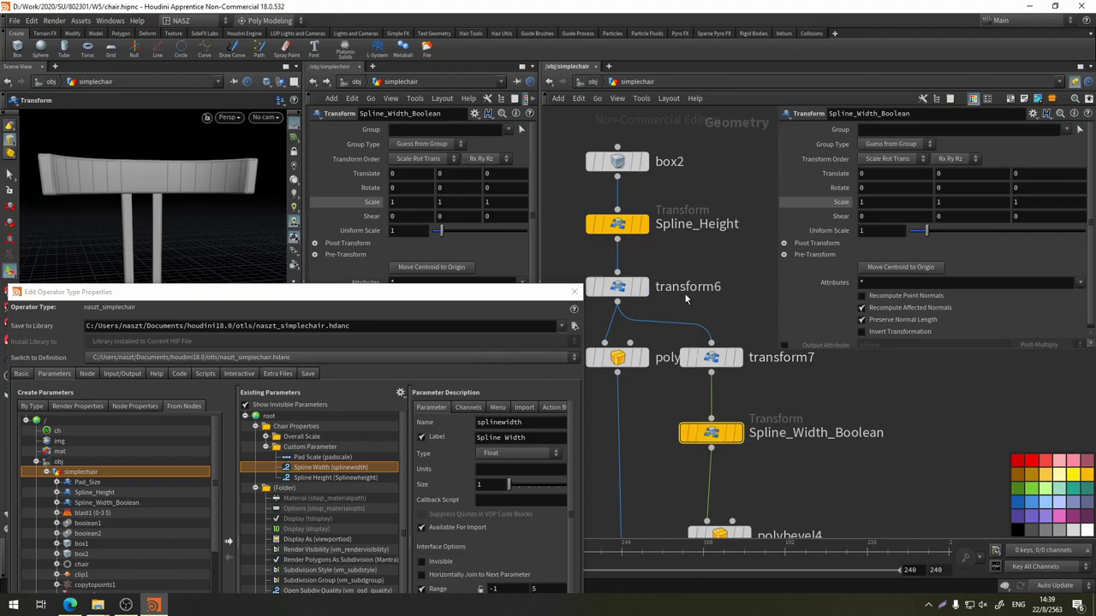
Promote Spline_Width_Boolean's sx scale component to a new asset parameter
left_click_drag(364, 302, 392, 145)
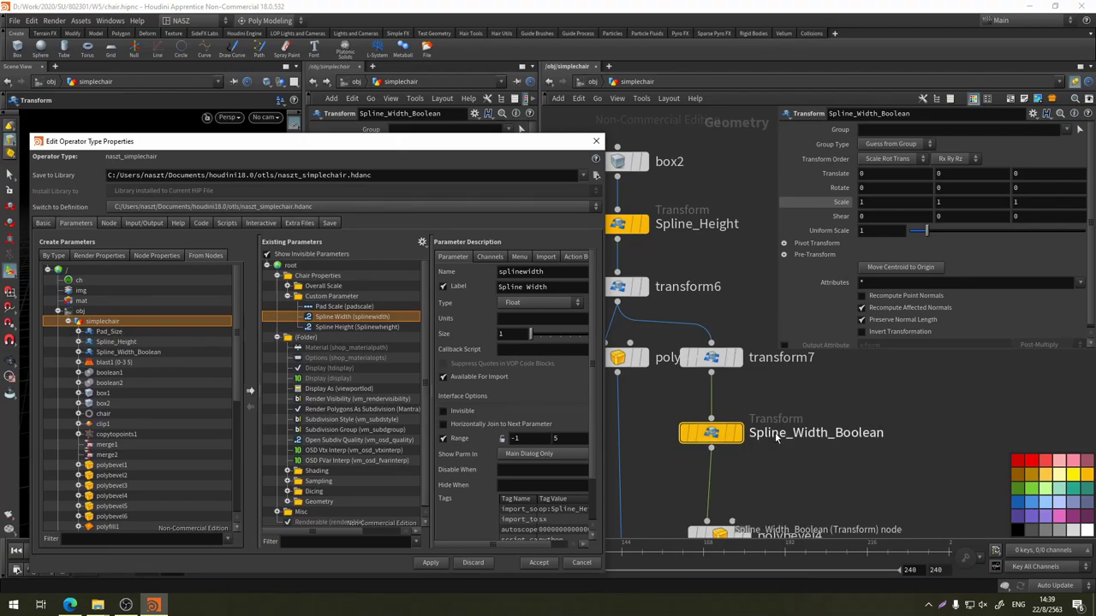
left_click(79, 353)
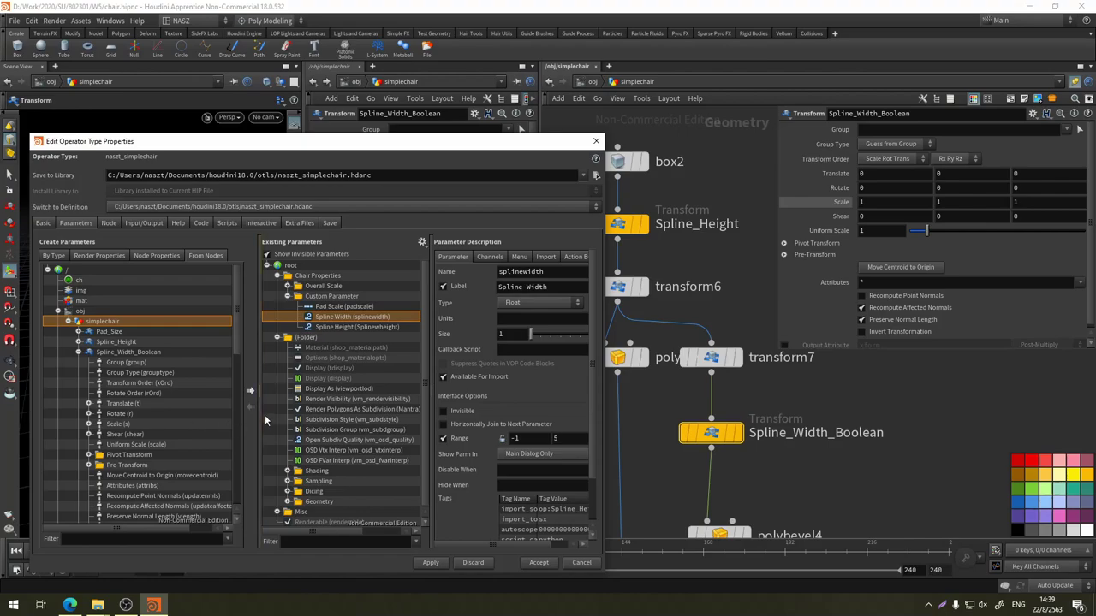
left_click(88, 424)
left_click(119, 435)
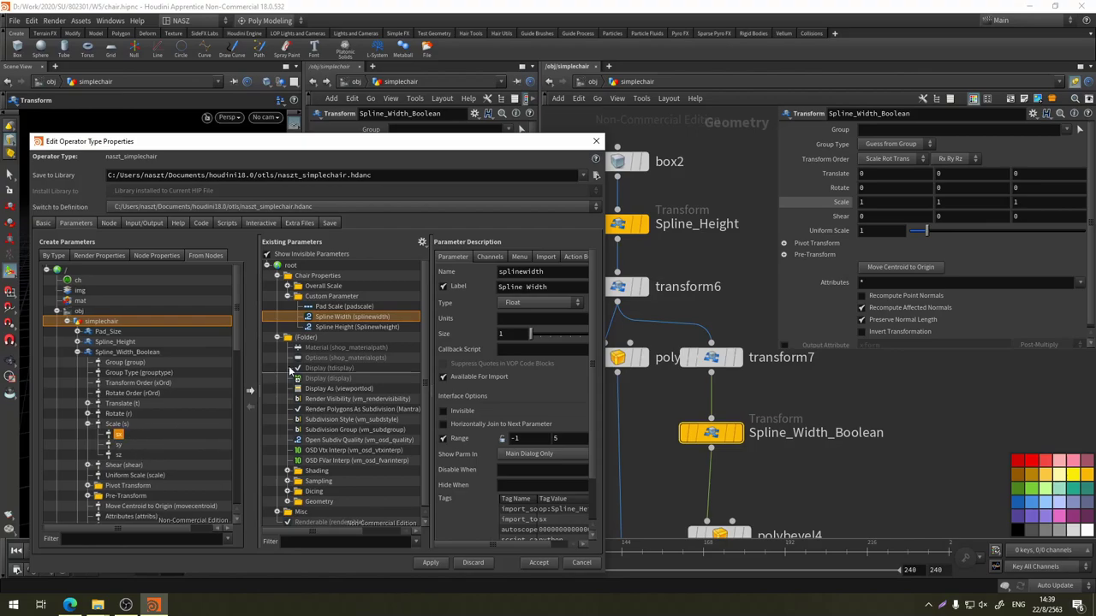
left_click_drag(305, 330, 305, 330)
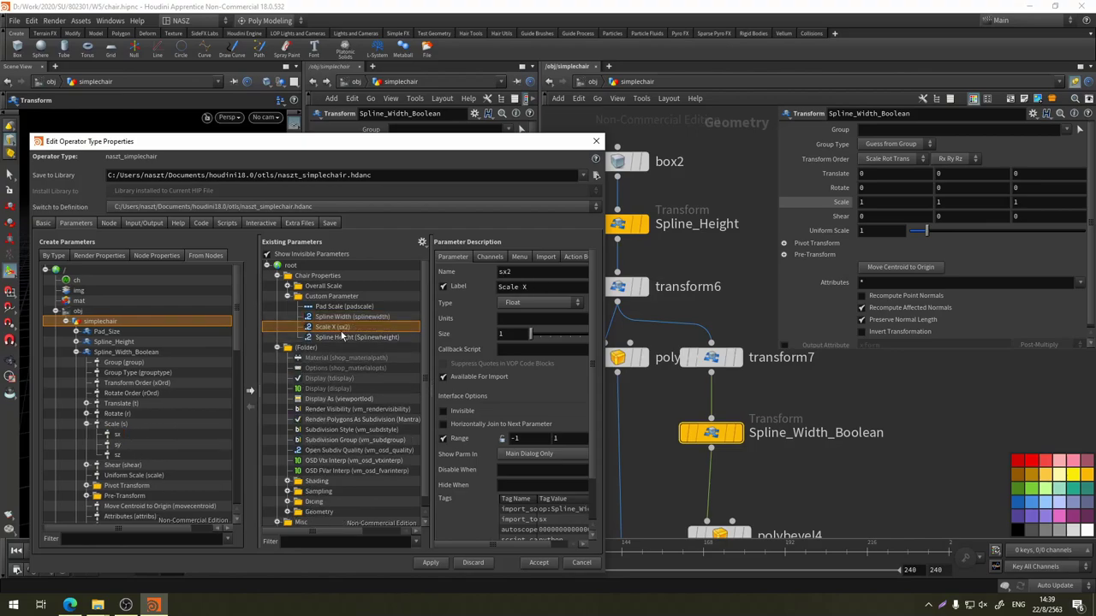
Label the new parameter Inner Spline Width, name it Inner_Spline_Width, and apply
double_click(526, 287)
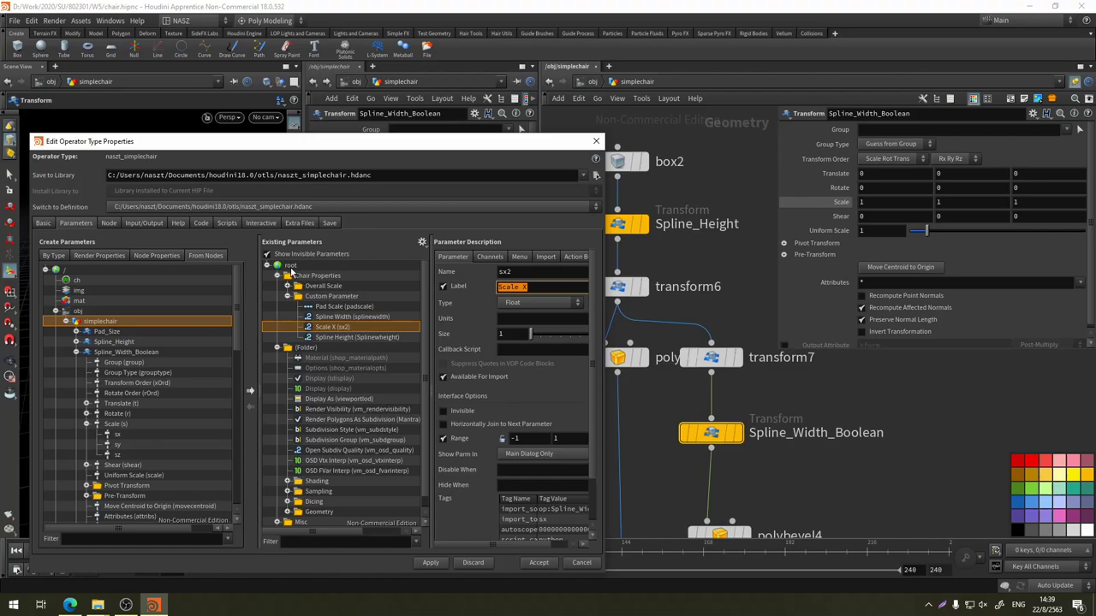
type("1")
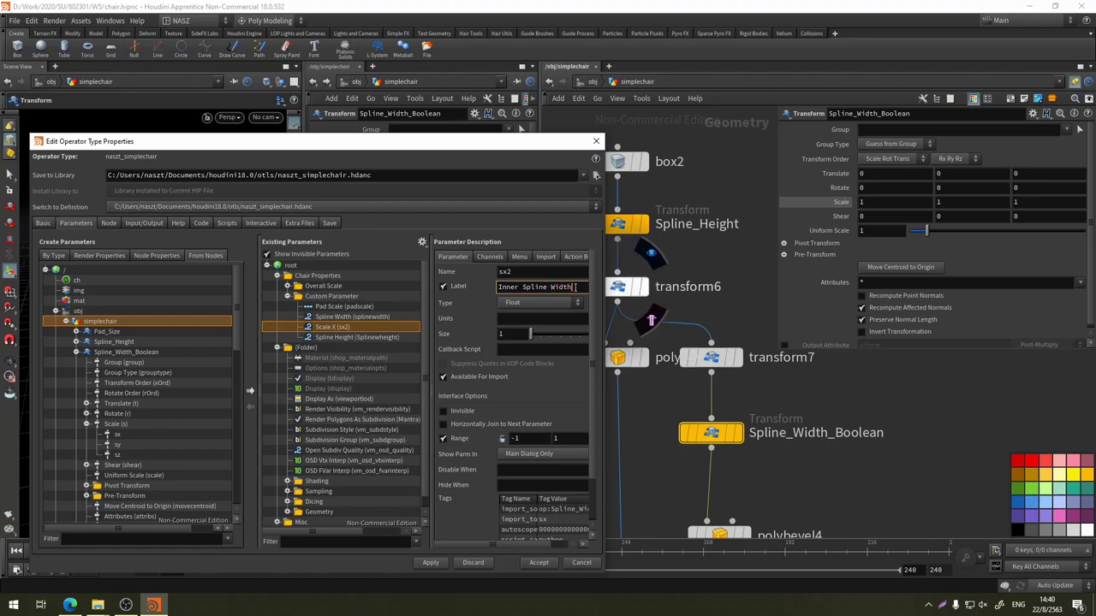
key("Return")
double_click(516, 271)
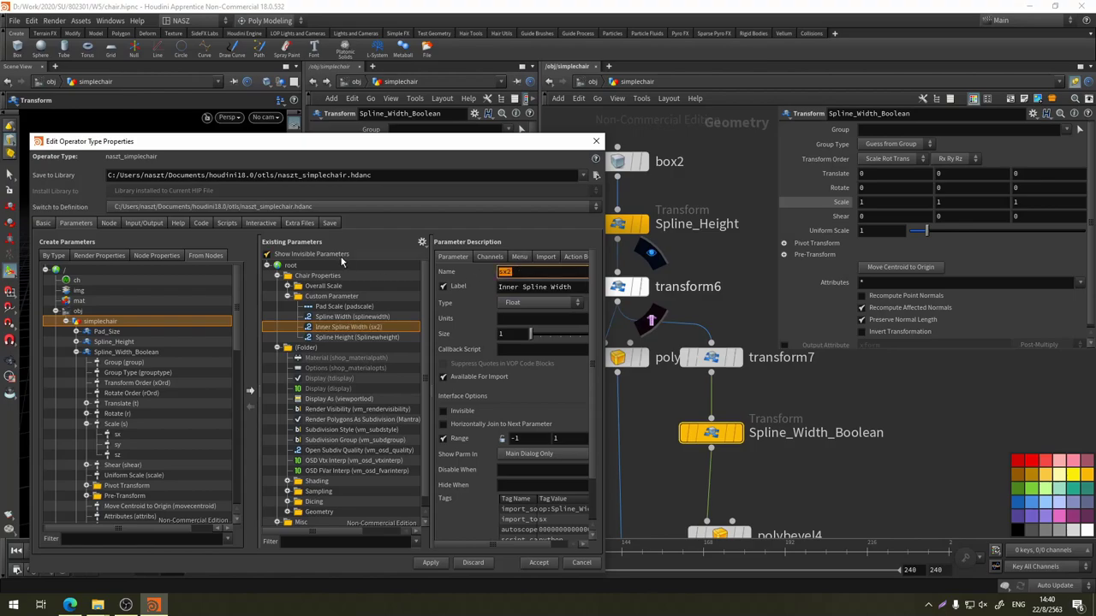
type("Inner_Spline_Width")
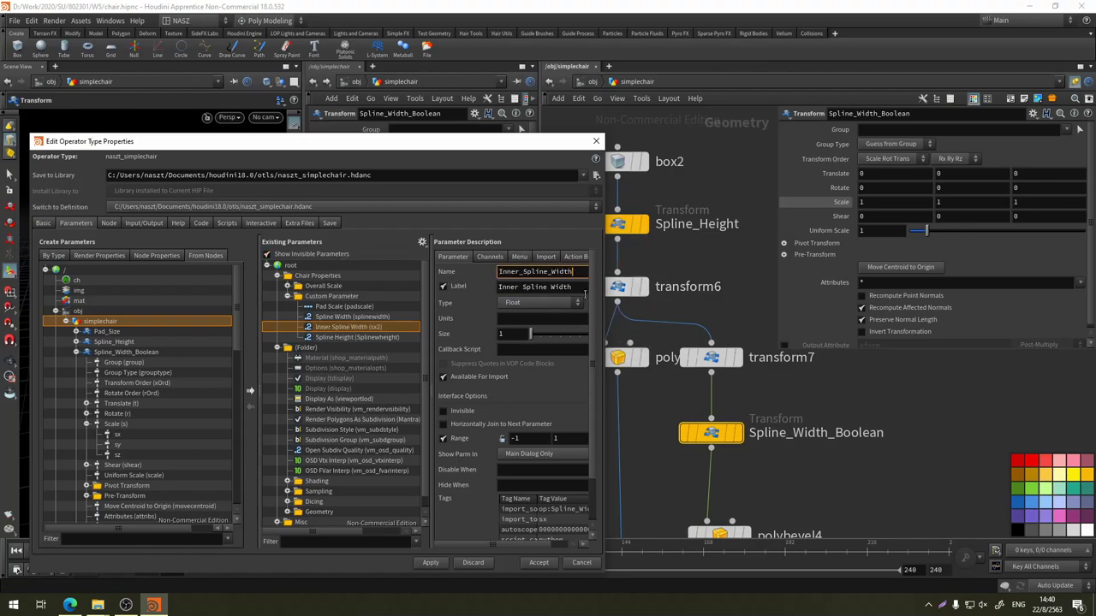
left_click(431, 563)
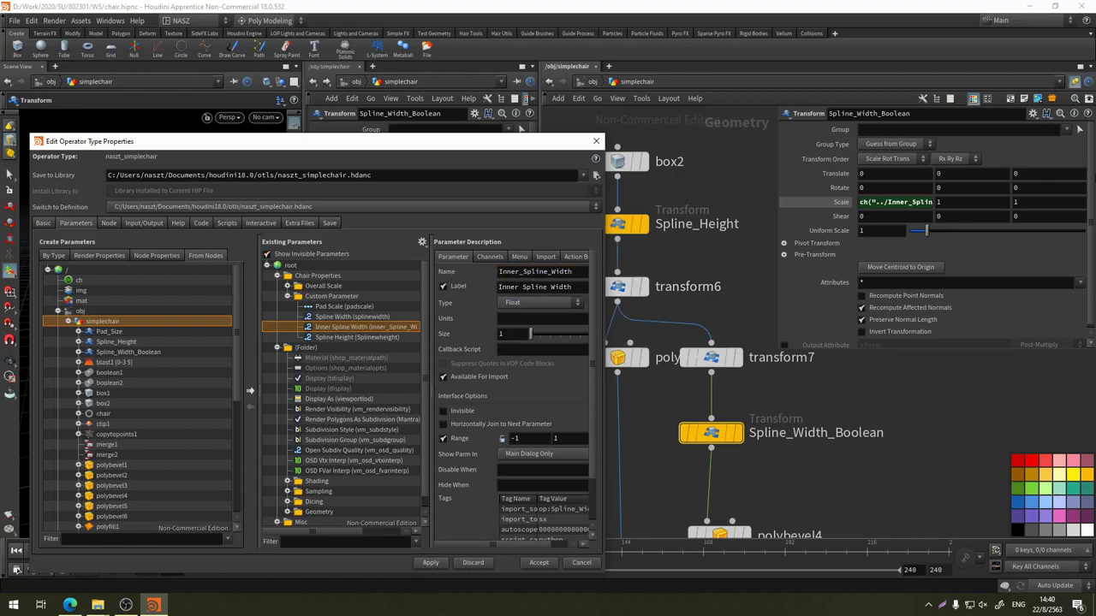
left_click(593, 82)
Set the parameter slider range maximum to 5 and apply
mouse_move(549, 144)
left_mouse_down()
mouse_move(630, 394)
mouse_move(622, 356)
left_mouse_up()
middle_click_drag(721, 214, 631, 191)
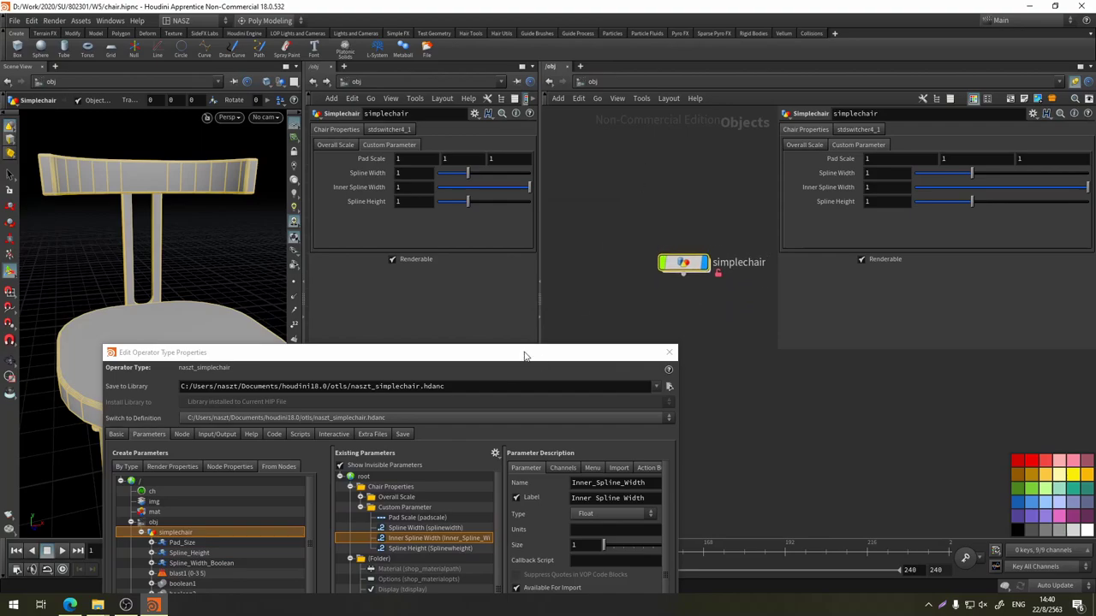
left_click_drag(524, 356, 488, 158)
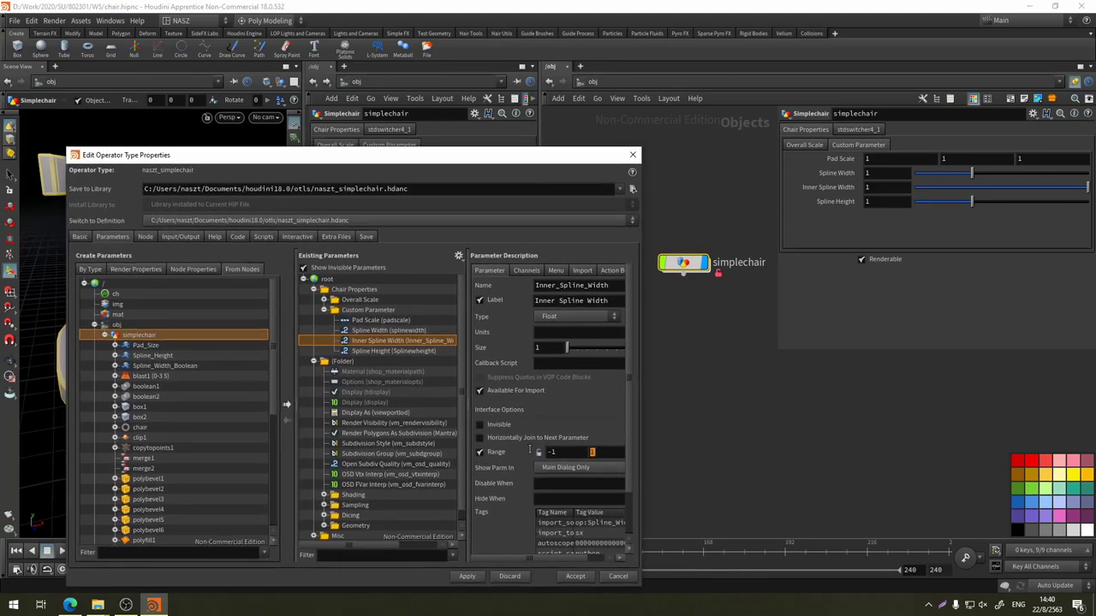
type("5")
left_click(466, 577)
Try Spline Width 2.69 and Inner Spline Width 1.49, then undo both back to 1
left_click_drag(577, 157, 583, 335)
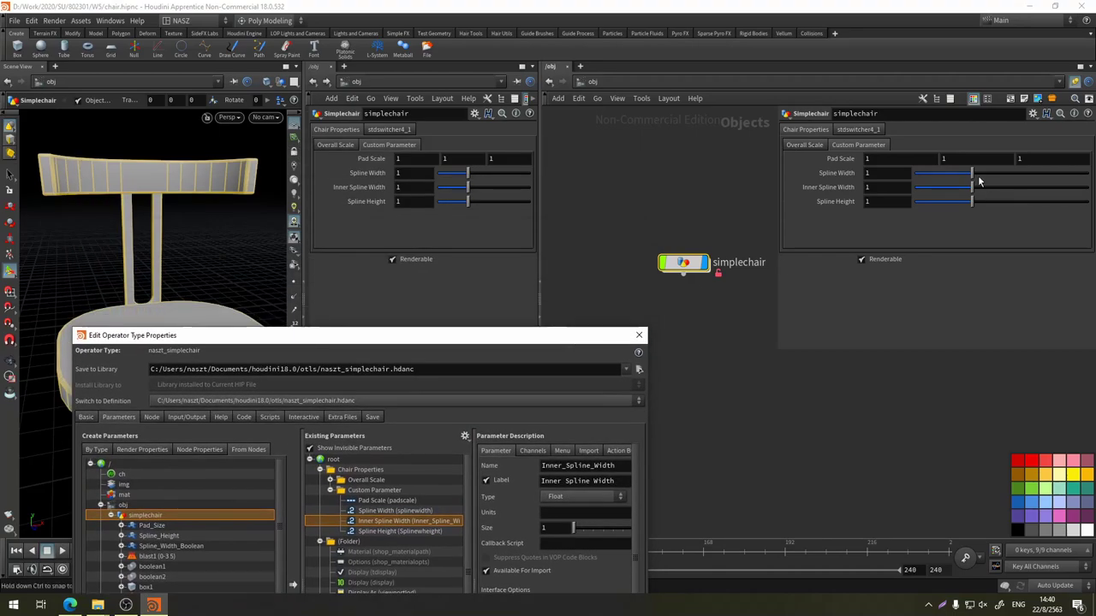
left_click_drag(972, 174, 1022, 176)
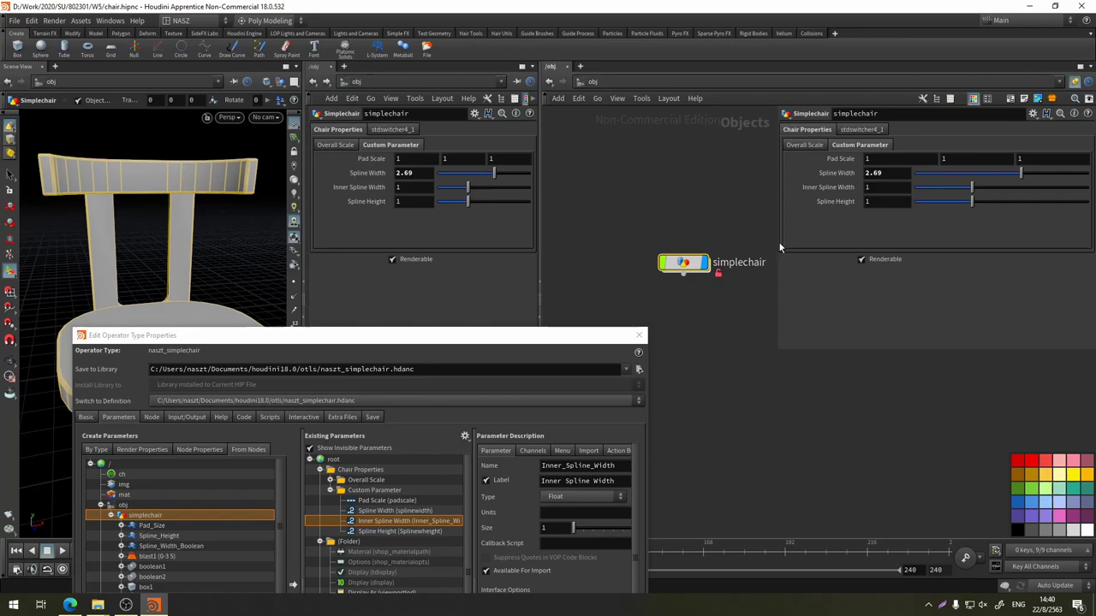
left_click_drag(972, 188, 986, 188)
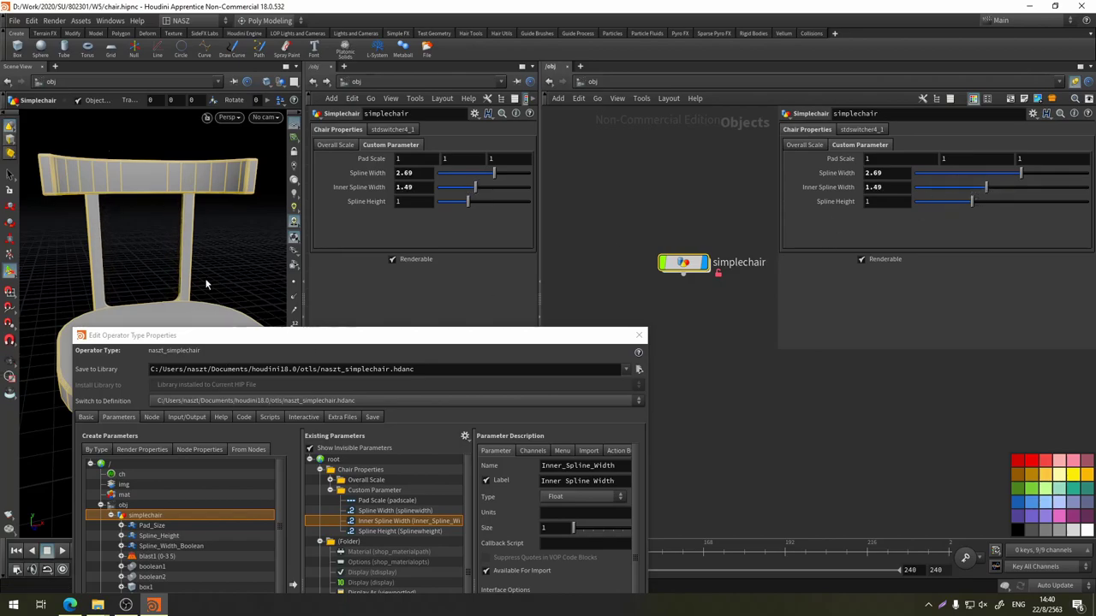
mouse_move(206, 284)
left_mouse_down()
mouse_move(199, 247)
mouse_move(274, 227)
left_mouse_up()
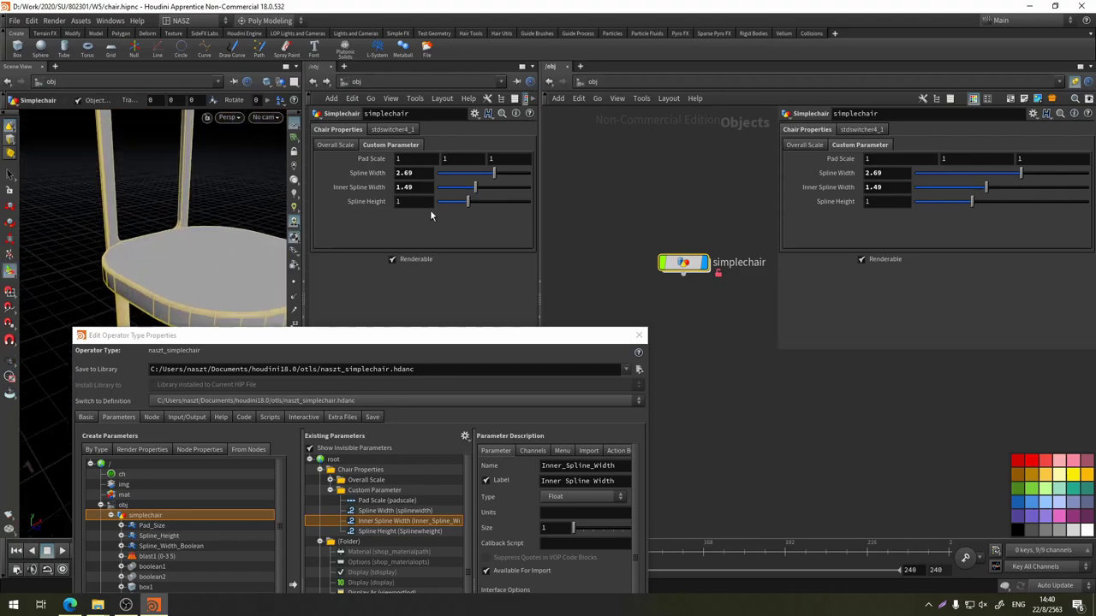
left_click(896, 173)
key("ctrl+z")
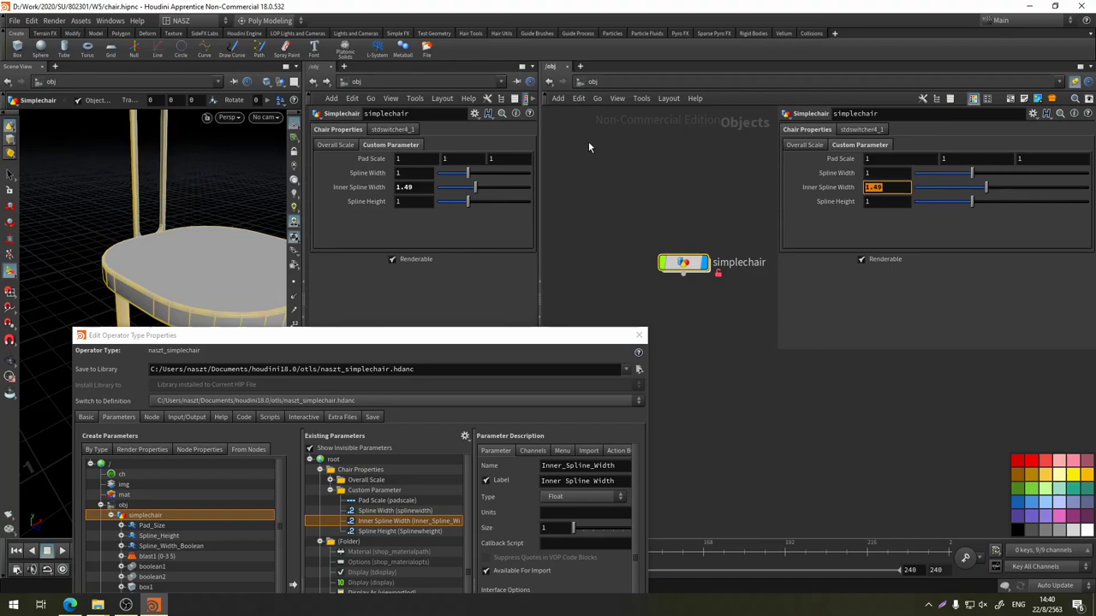
key("ctrl+z")
left_click_drag(188, 257, 220, 218)
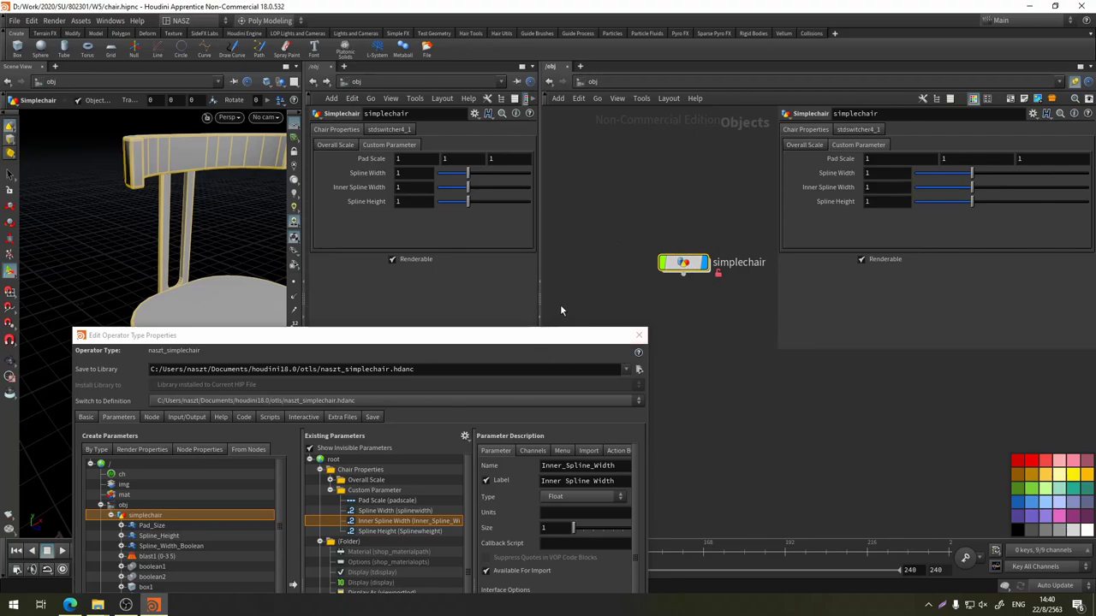
Raise Spline Height to 2.49 to inspect the taller chair, then set it back to 1
left_click_drag(971, 201, 1015, 206)
mouse_move(210, 187)
left_mouse_down()
mouse_move(180, 253)
mouse_move(199, 273)
left_mouse_up()
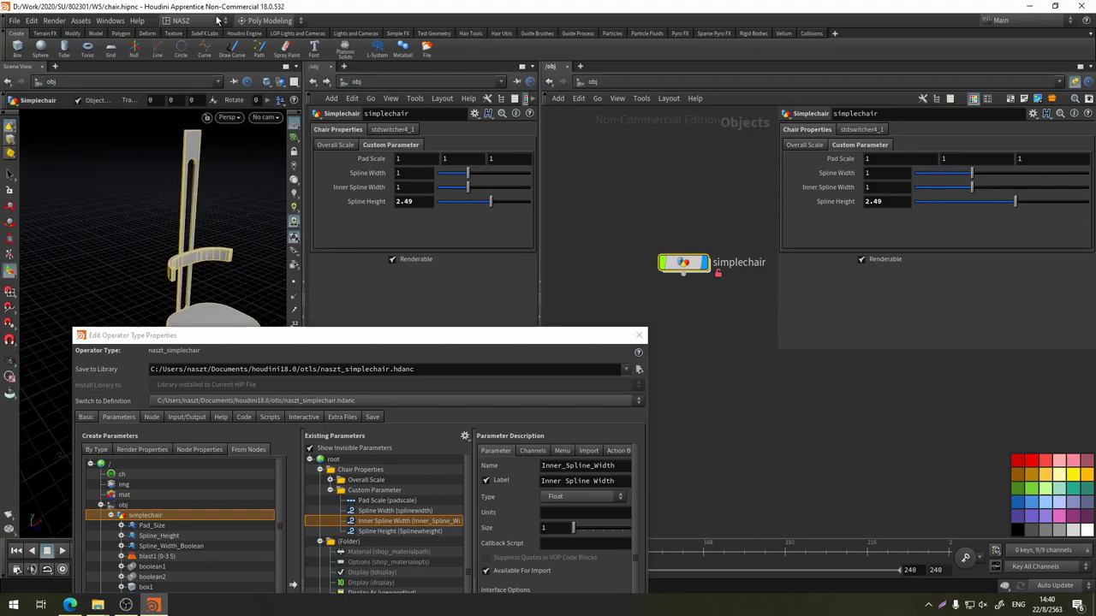
mouse_move(204, 205)
left_mouse_down()
mouse_move(244, 199)
mouse_move(181, 213)
mouse_move(233, 150)
left_mouse_up()
key("Return")
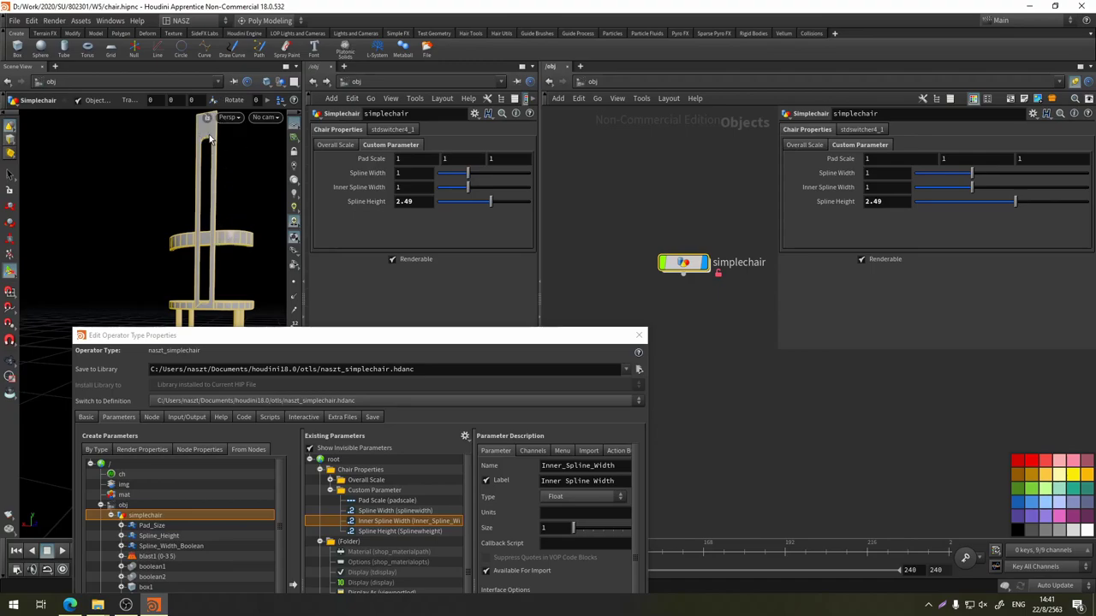
key("Escape")
mouse_move(242, 166)
left_mouse_down()
mouse_move(234, 248)
mouse_move(233, 144)
mouse_move(217, 225)
left_mouse_up()
key("Return")
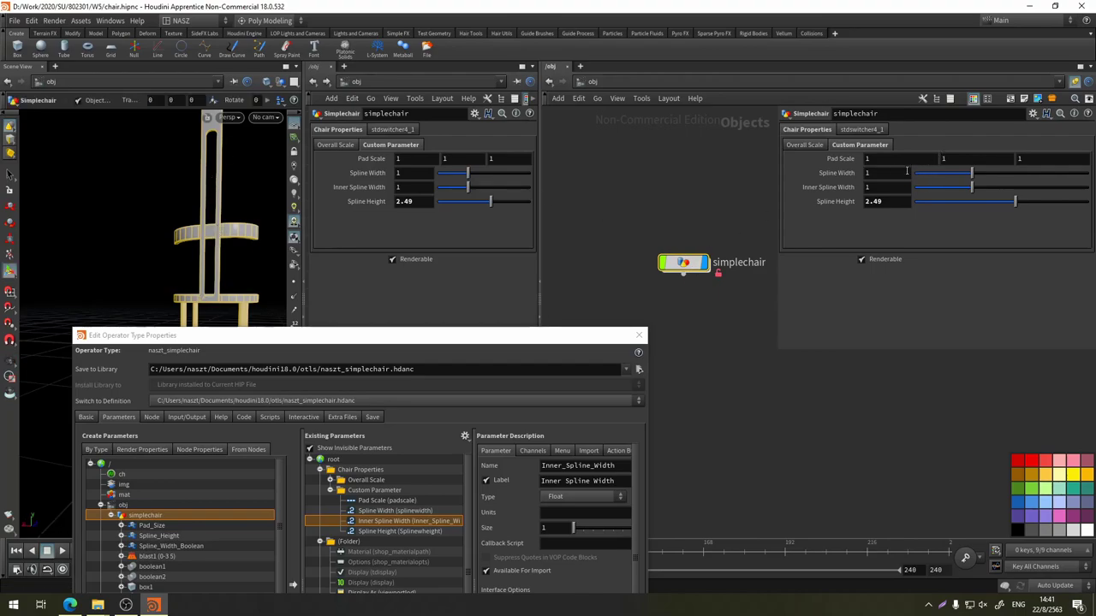
double_click(873, 201)
type("1")
key("Return")
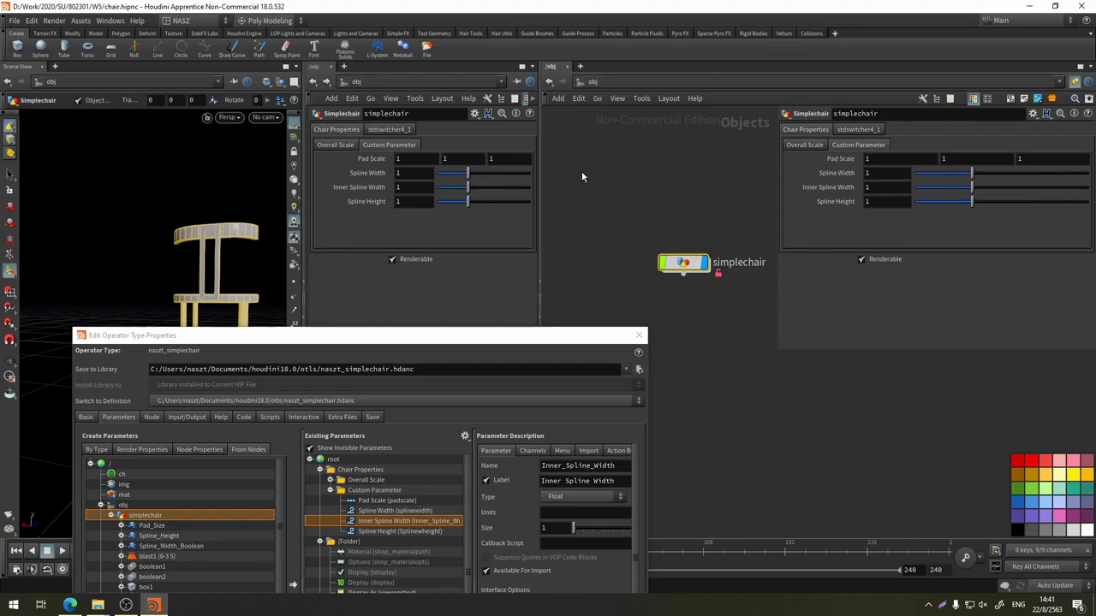
Inside simplechair, set the display flag on polybevel6
double_click(683, 263)
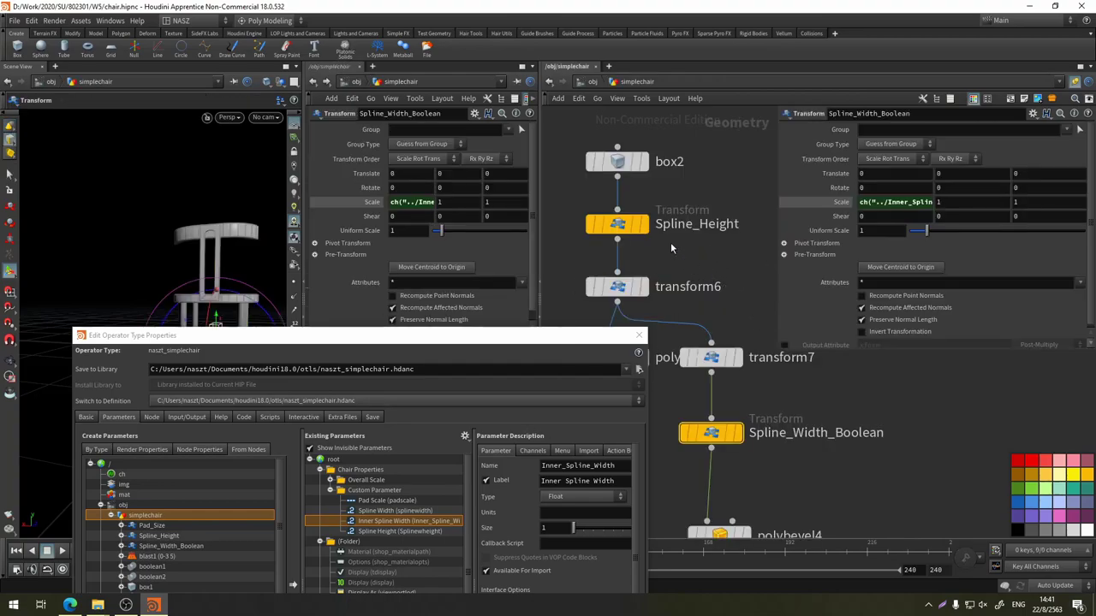
scroll(671, 248, "down", 3)
scroll(671, 248, "down", 2)
scroll(778, 261, "down", 3)
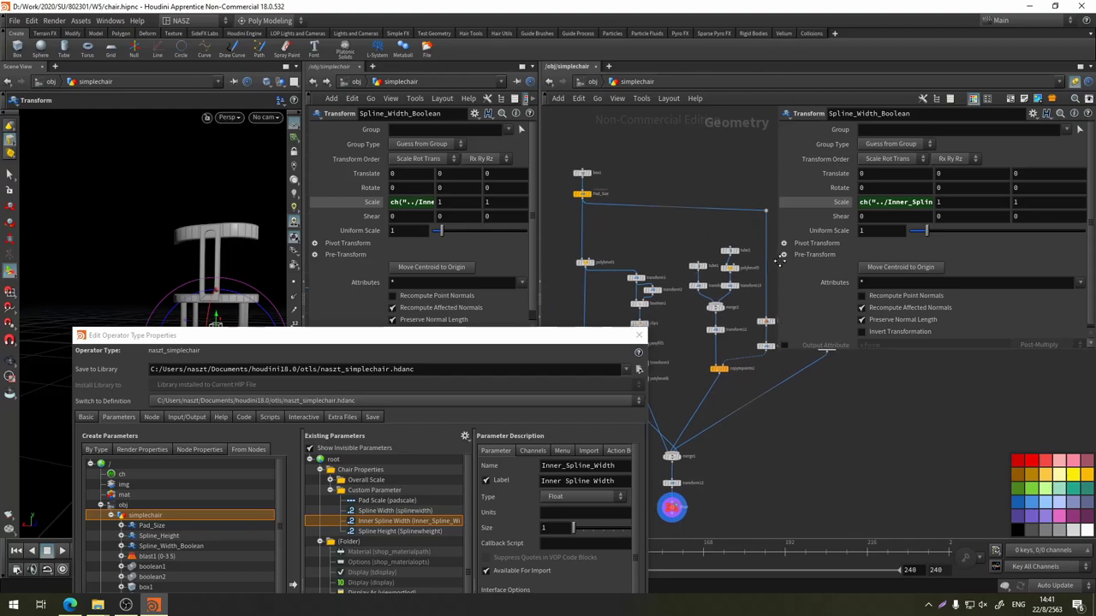
scroll(648, 232, "up", 1)
scroll(655, 257, "up", 1)
scroll(660, 288, "up", 2)
scroll(675, 294, "up", 1)
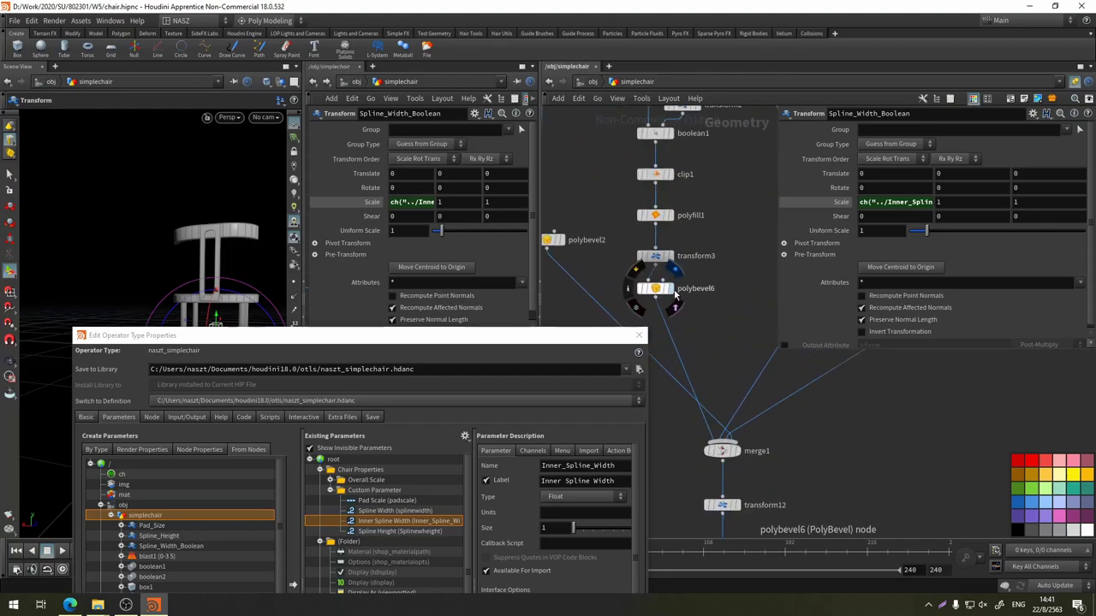
left_click(674, 289)
middle_click_drag(676, 295, 658, 202)
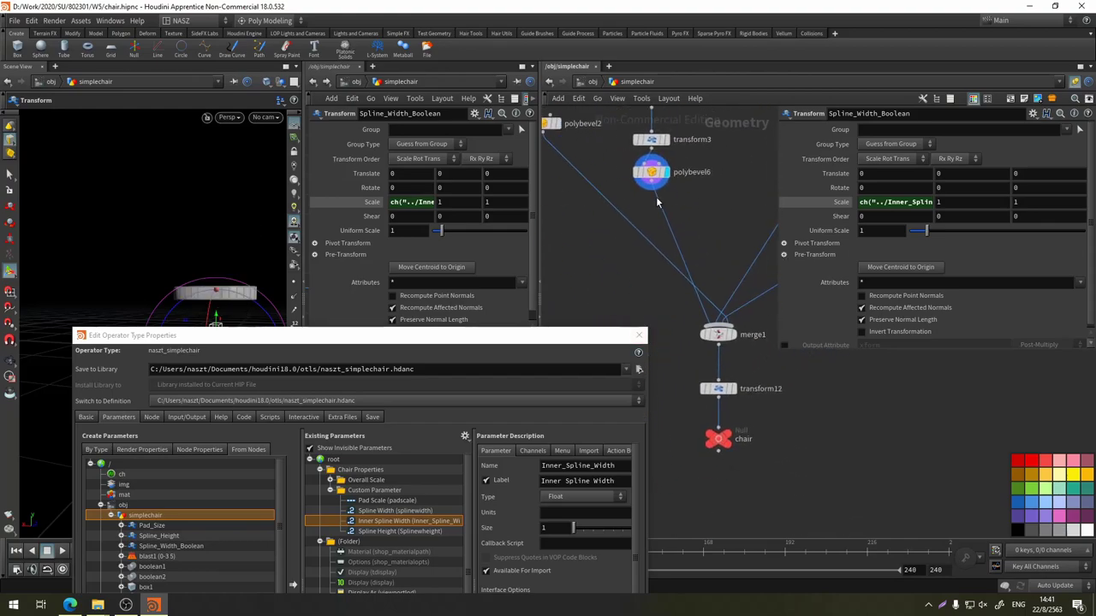
Insert a red Null named Back_Pad between polybevel6 and merge1
key("Tab")
type("n")
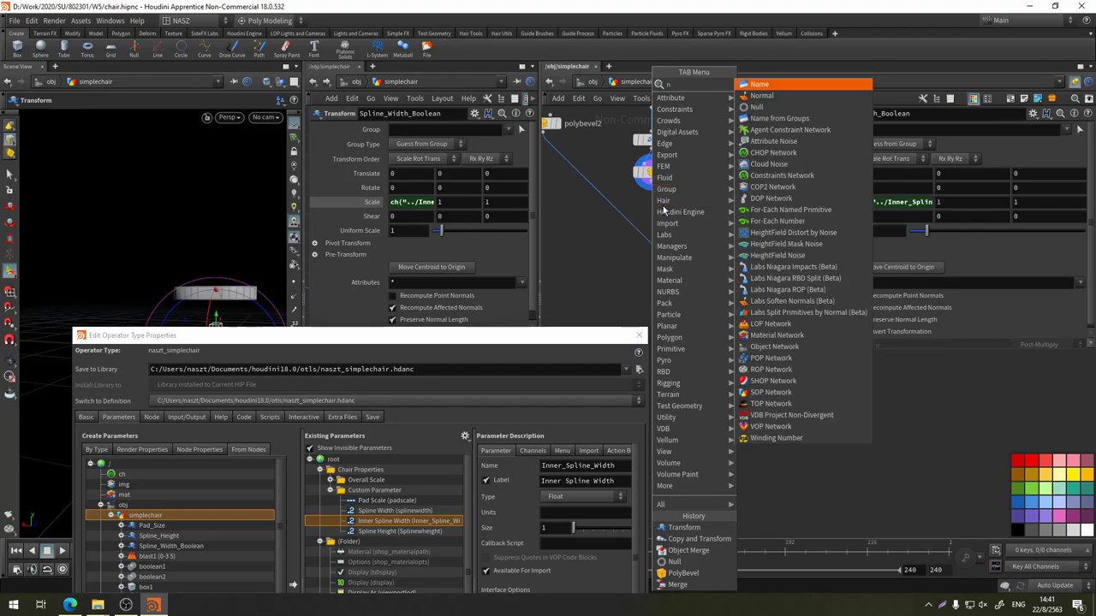
type("ull")
key("Return")
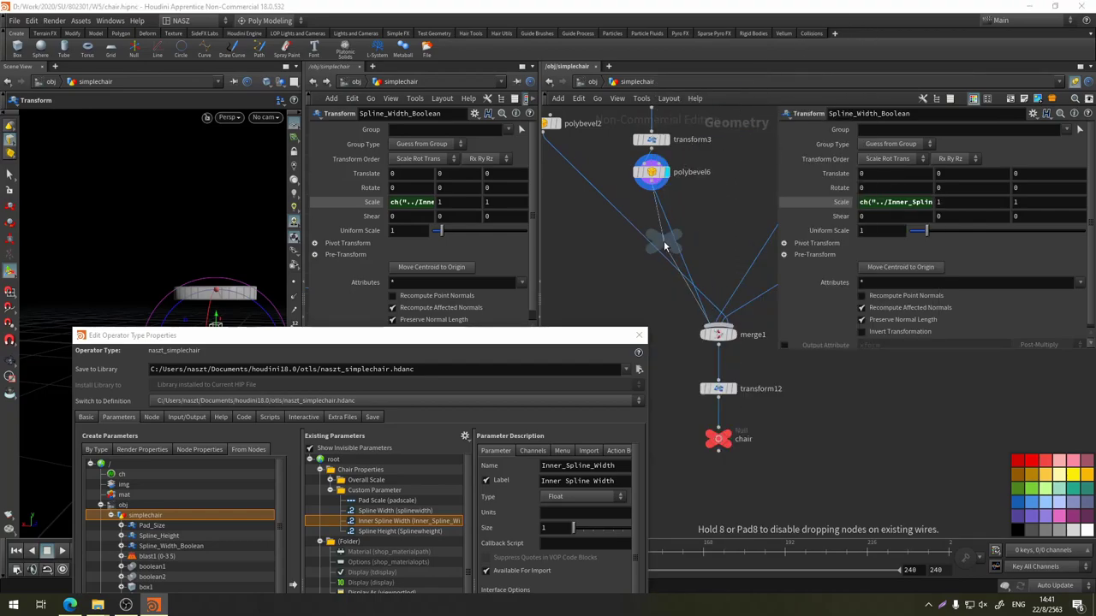
left_click(658, 216)
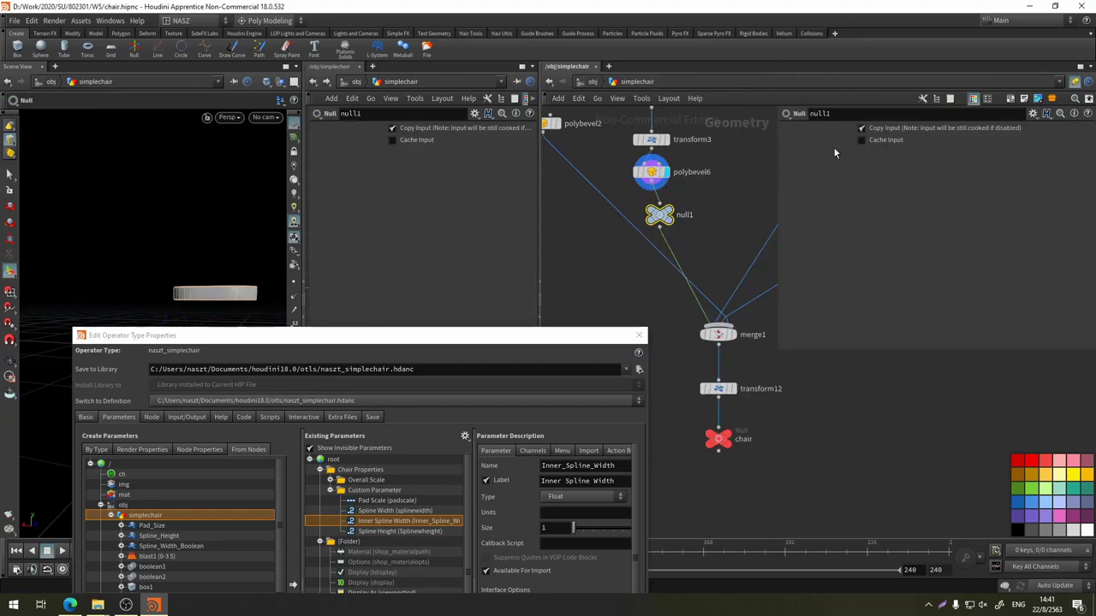
left_click(853, 115)
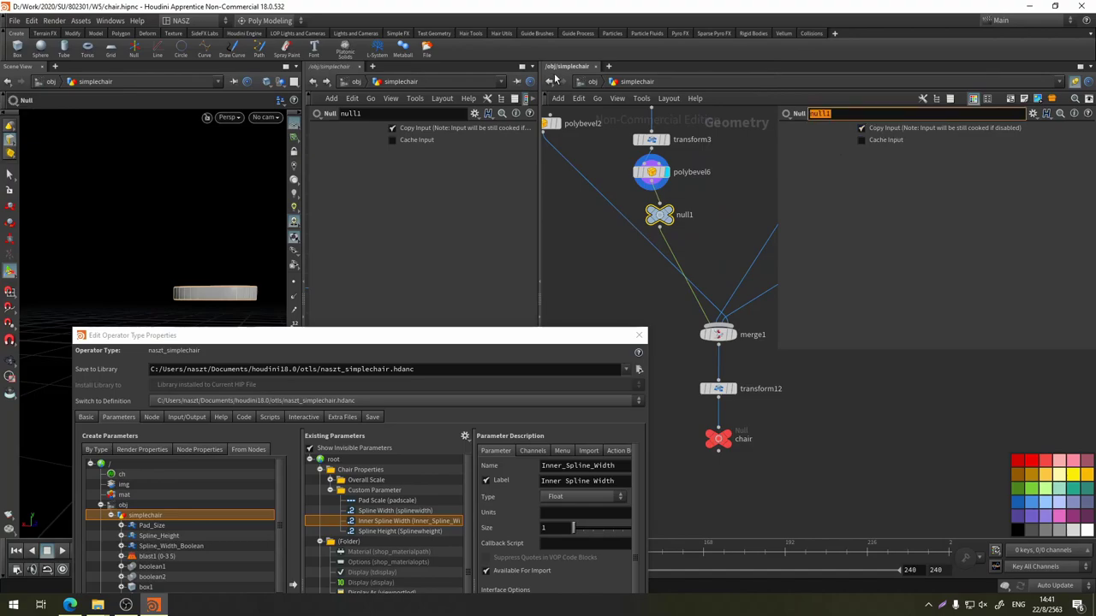
type("Back_Pad")
key("Return")
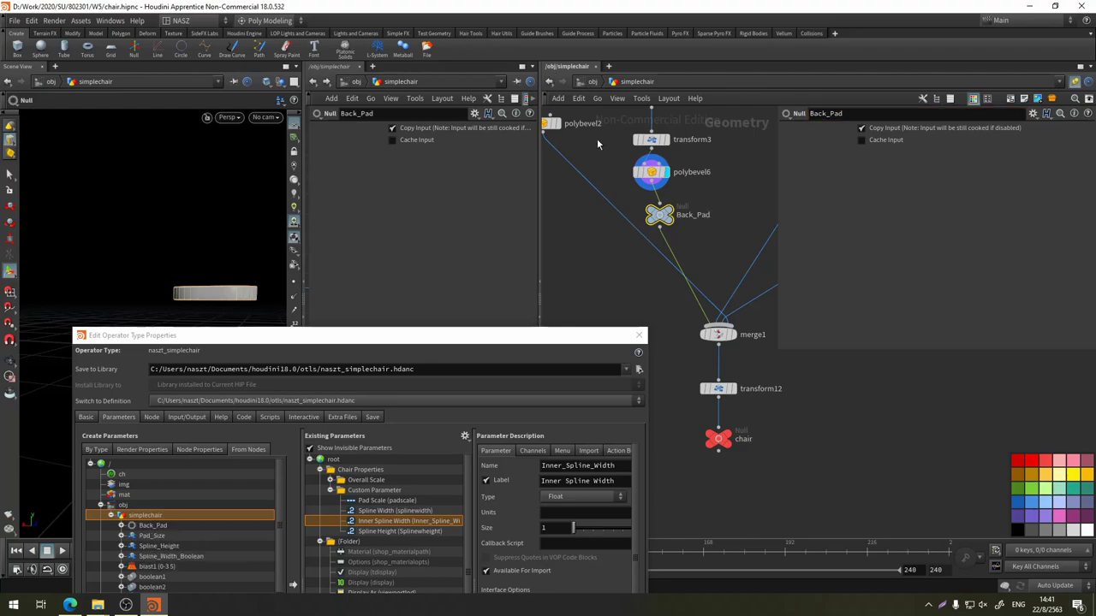
left_click(1050, 464)
Insert a Null after polybevel2, name it Pad and colour it red
mouse_move(589, 157)
middle_mouse_down()
mouse_move(589, 246)
mouse_move(676, 273)
middle_mouse_up()
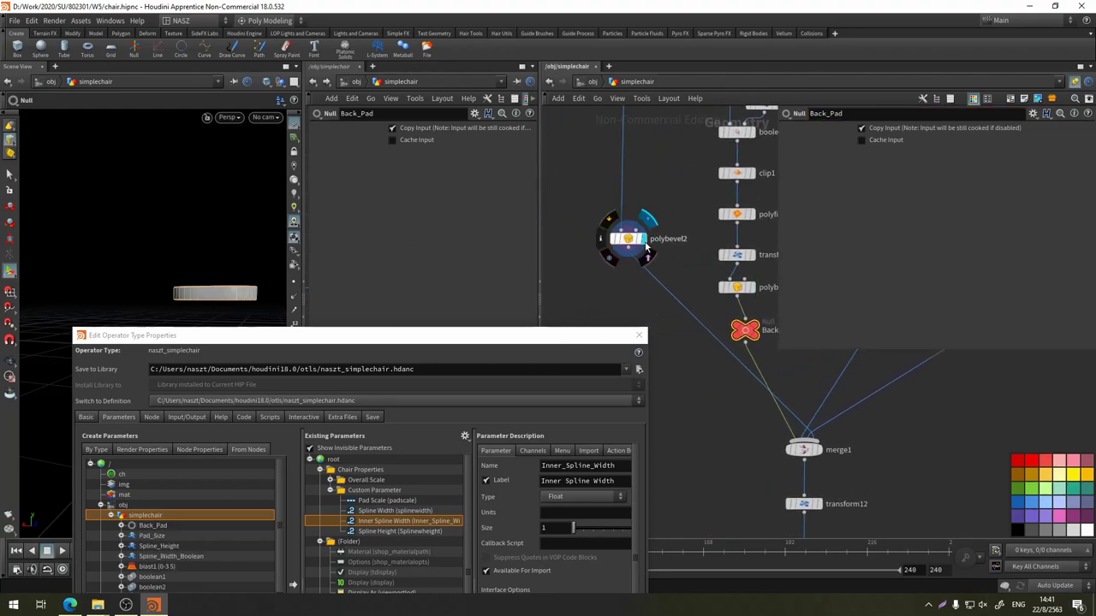
left_click(644, 222)
left_click_drag(567, 337, 570, 431)
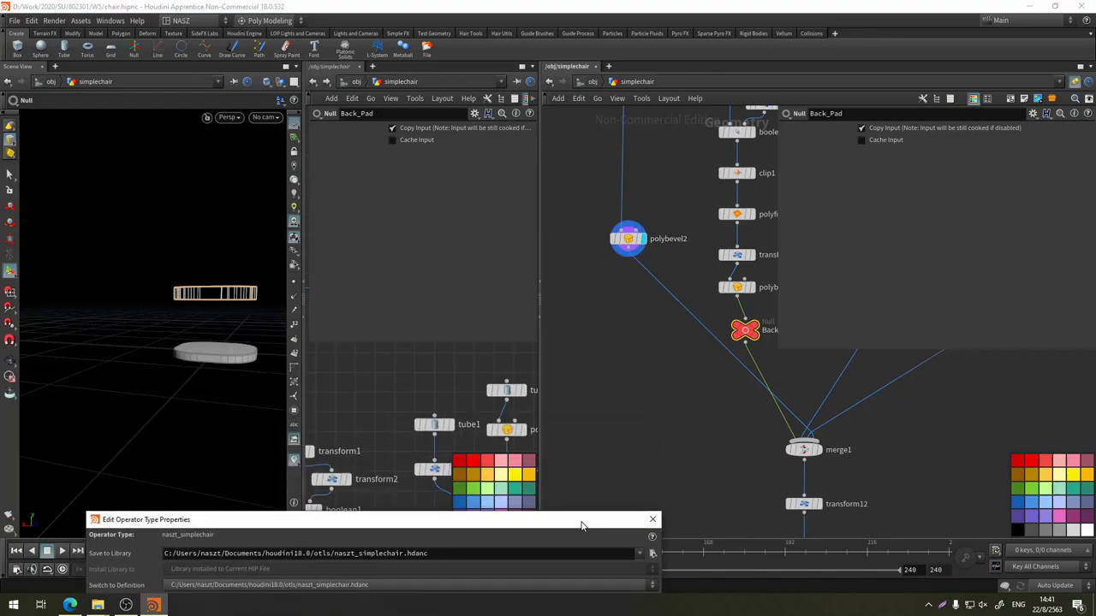
key("Tab")
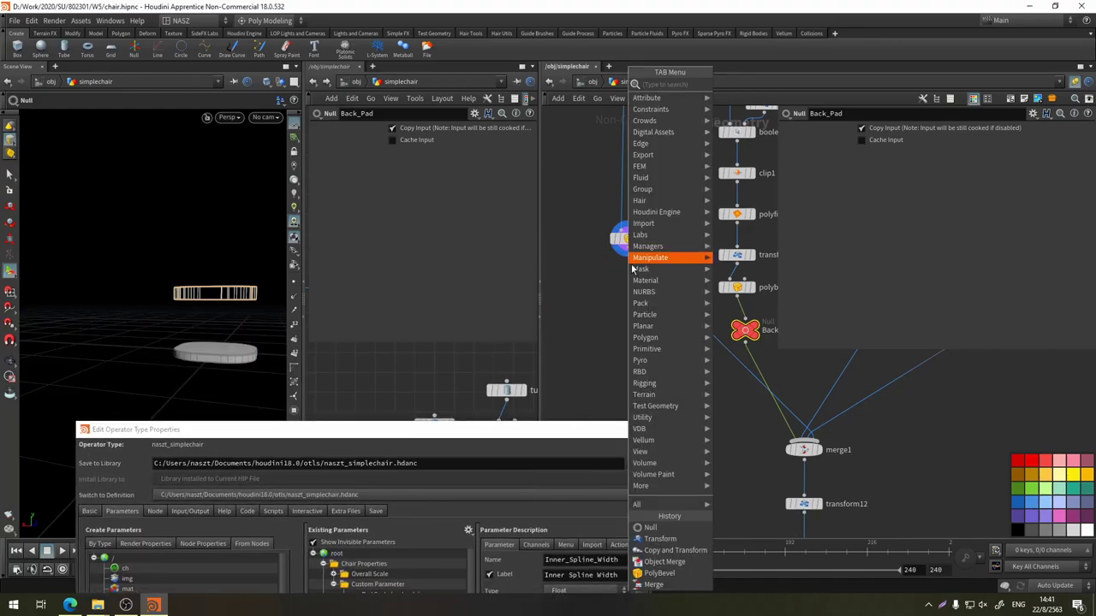
left_click(651, 528)
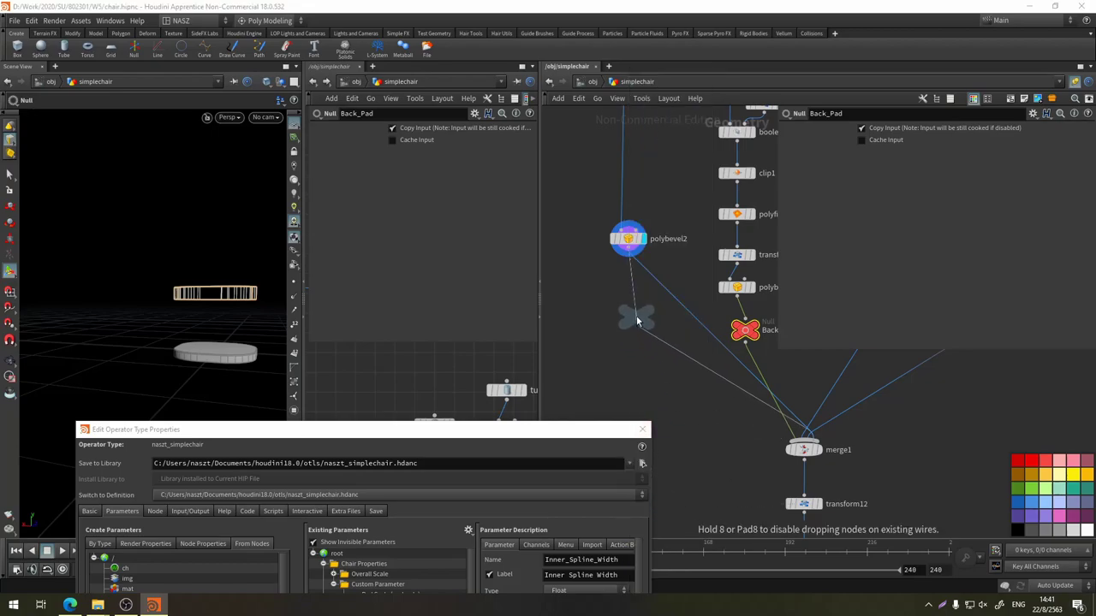
left_click(637, 324)
left_click_drag(637, 323, 629, 328)
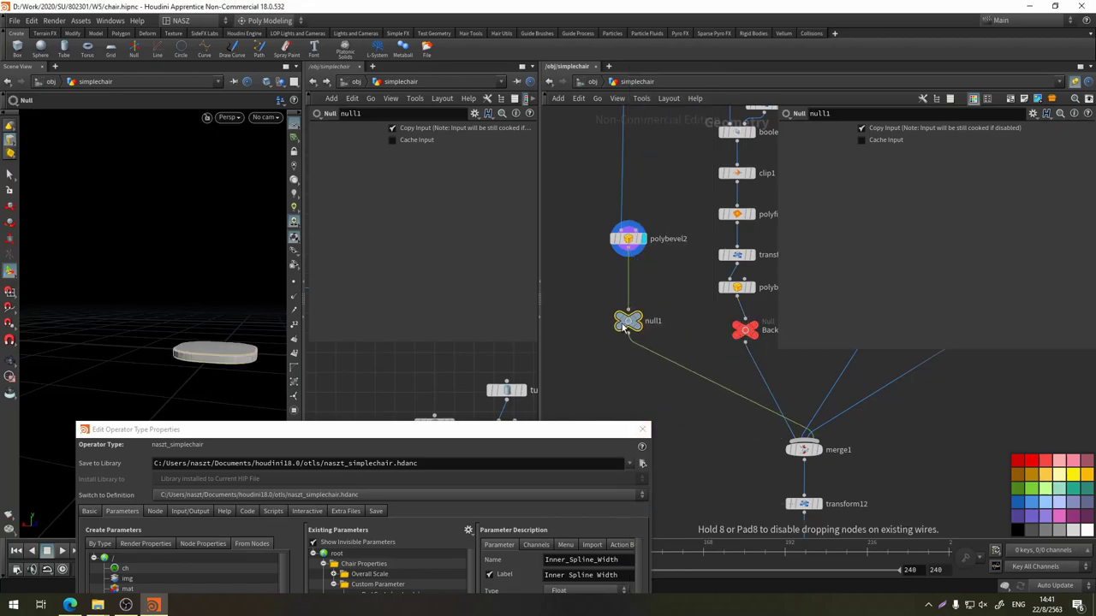
left_click(843, 115)
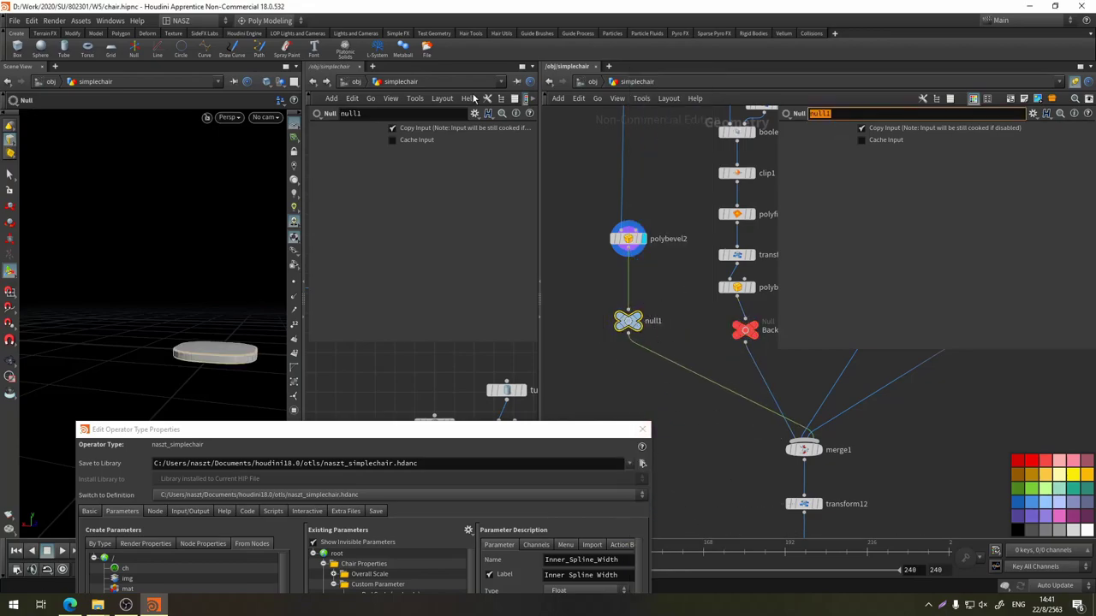
type("Pad")
key("Return")
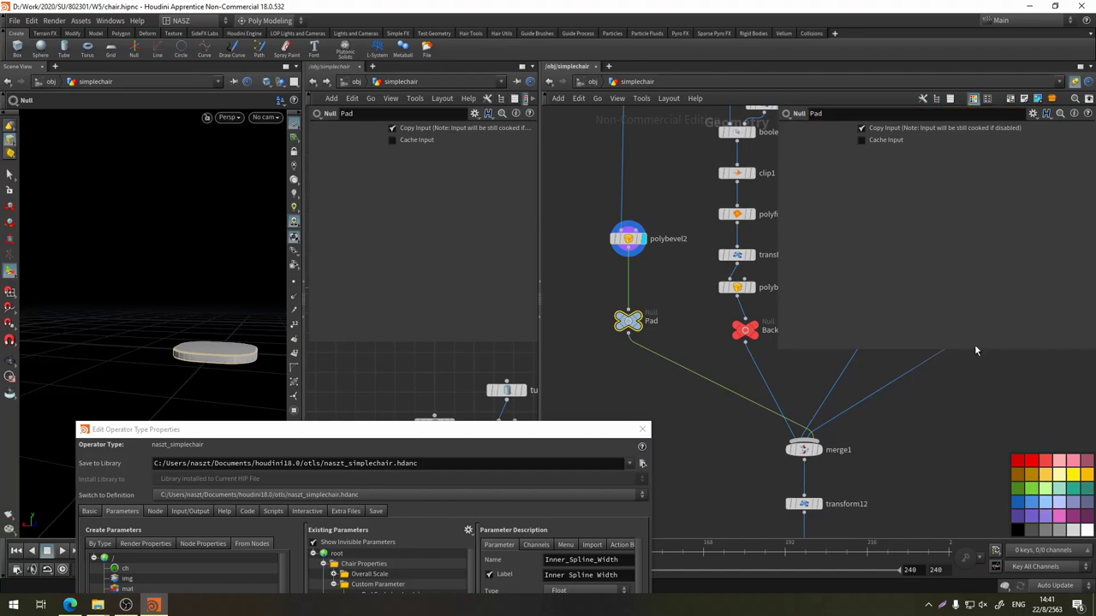
left_click(1047, 463)
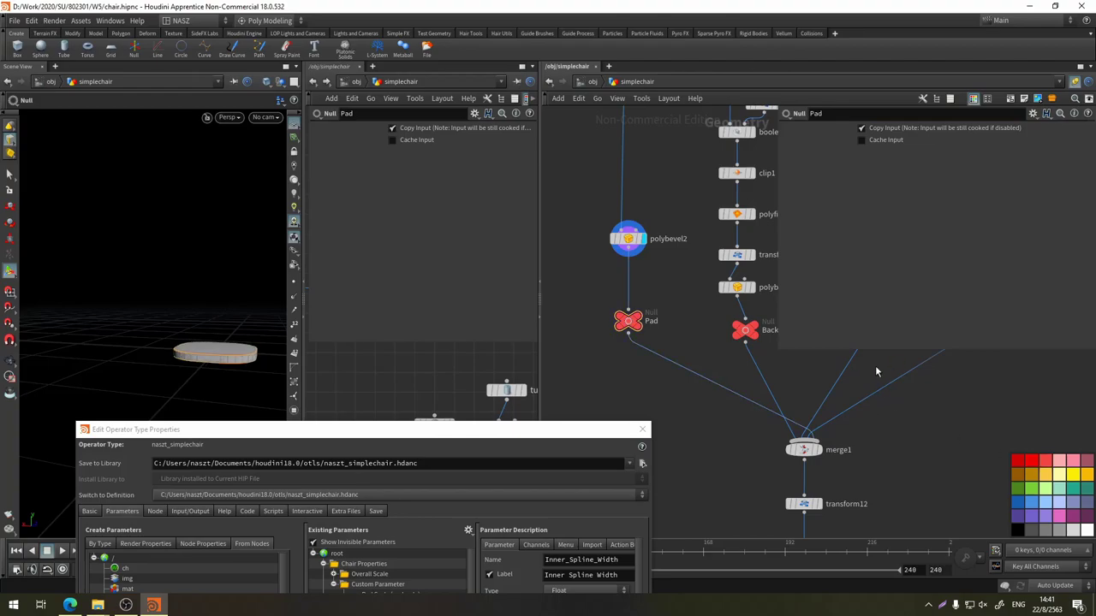
Add a Null named chair_Leg below copytopoints1, display it and colour it red
mouse_move(633, 120)
middle_mouse_down()
mouse_move(631, 319)
mouse_move(659, 321)
middle_mouse_up()
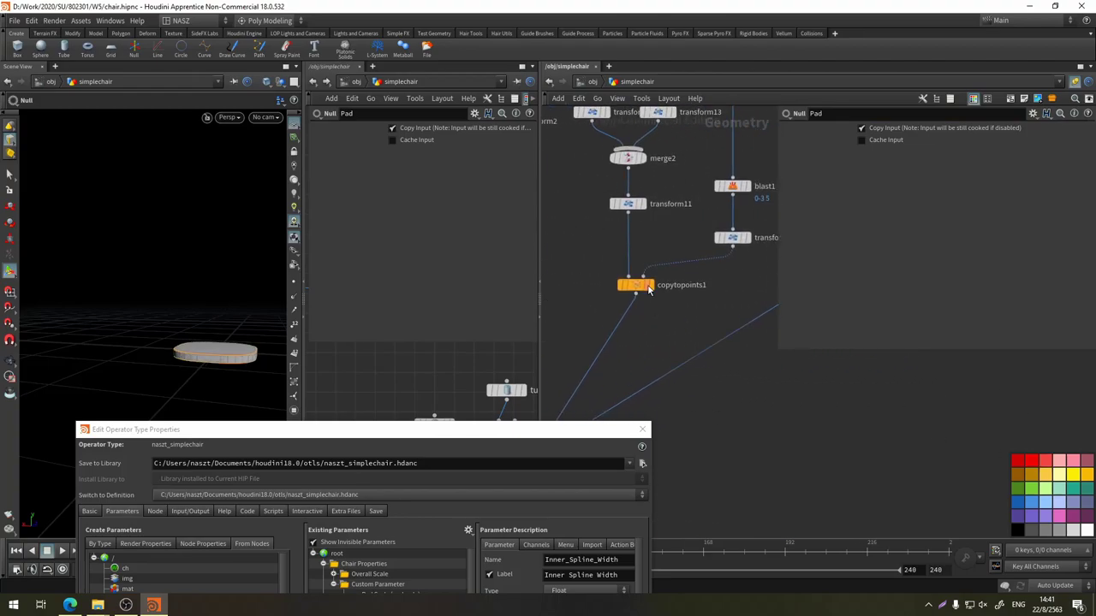
key("Tab")
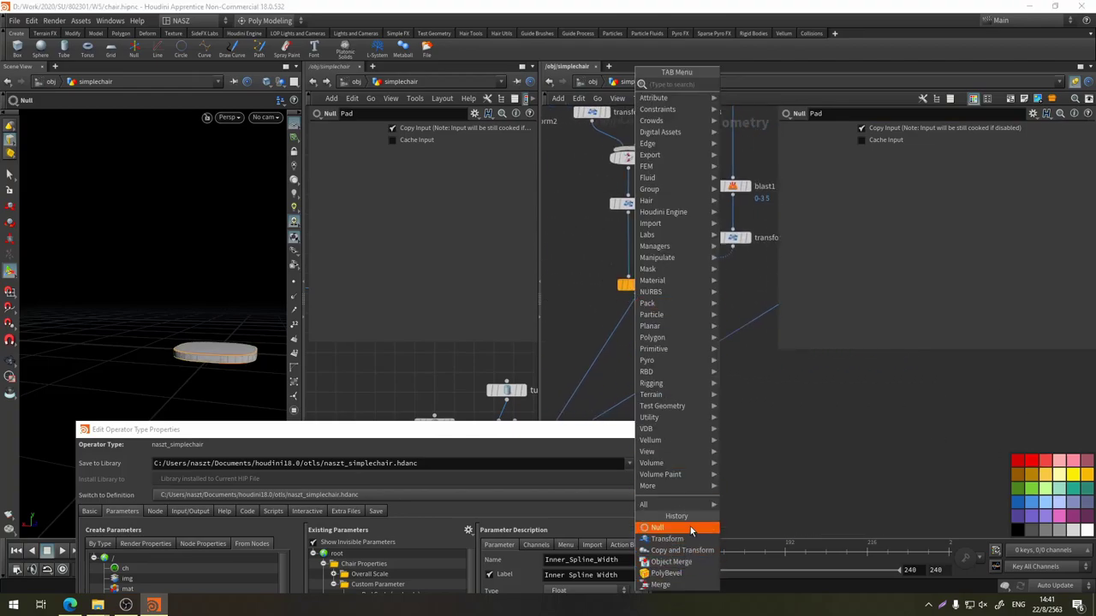
left_click(690, 526)
left_click(630, 326)
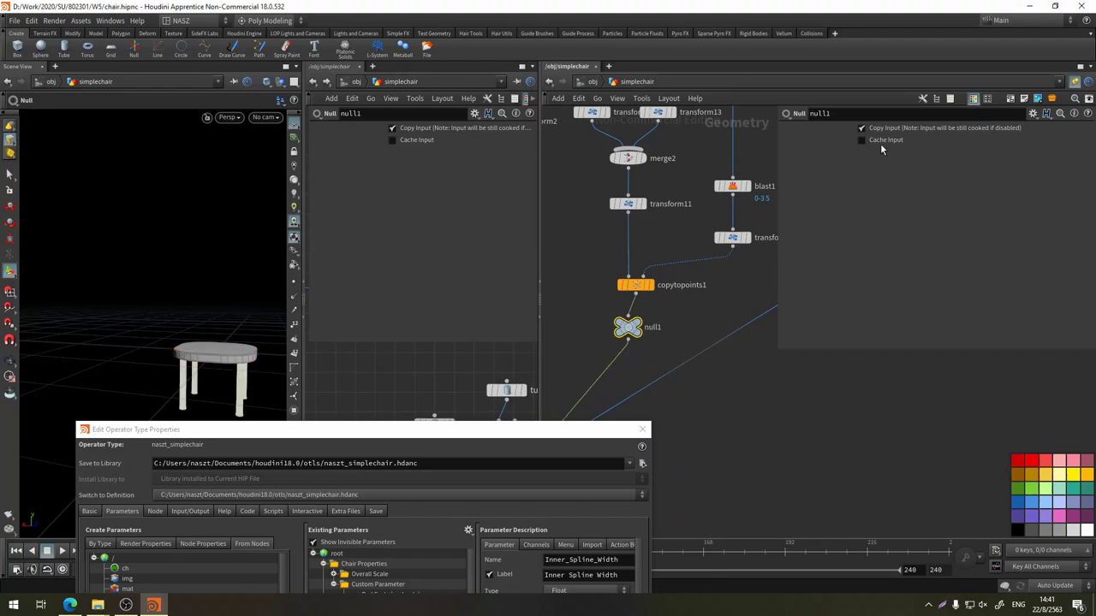
left_click(843, 116)
type("chair_Leg")
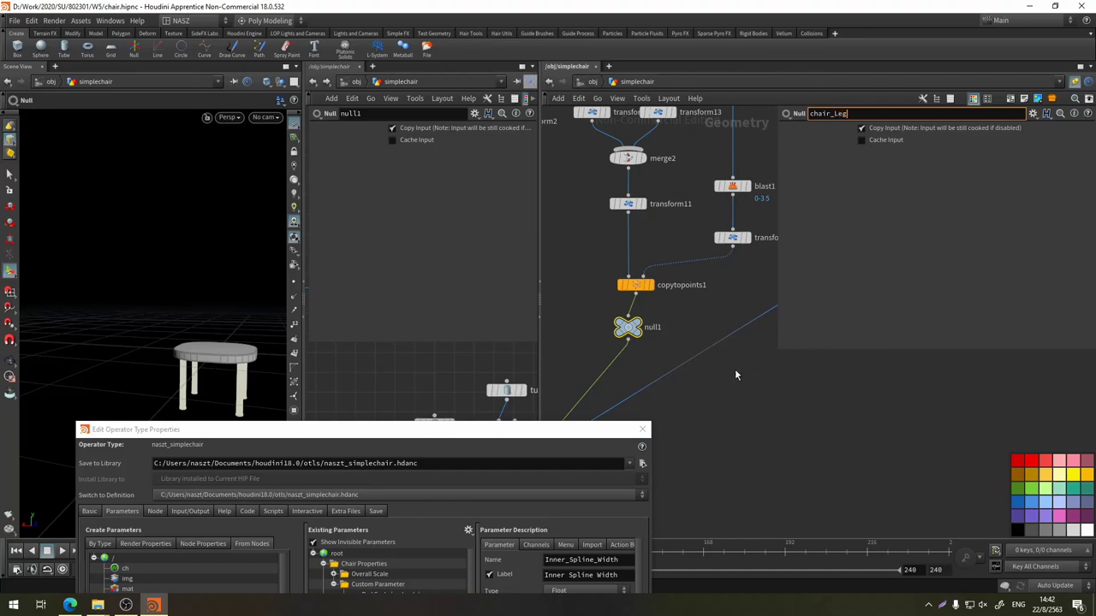
key("Return")
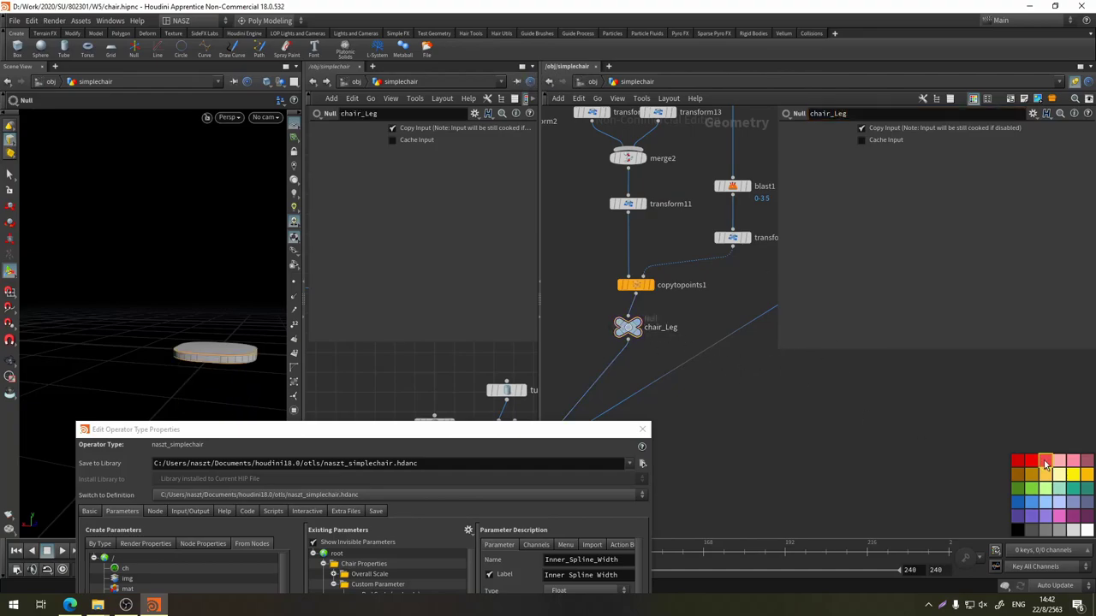
left_click(635, 335)
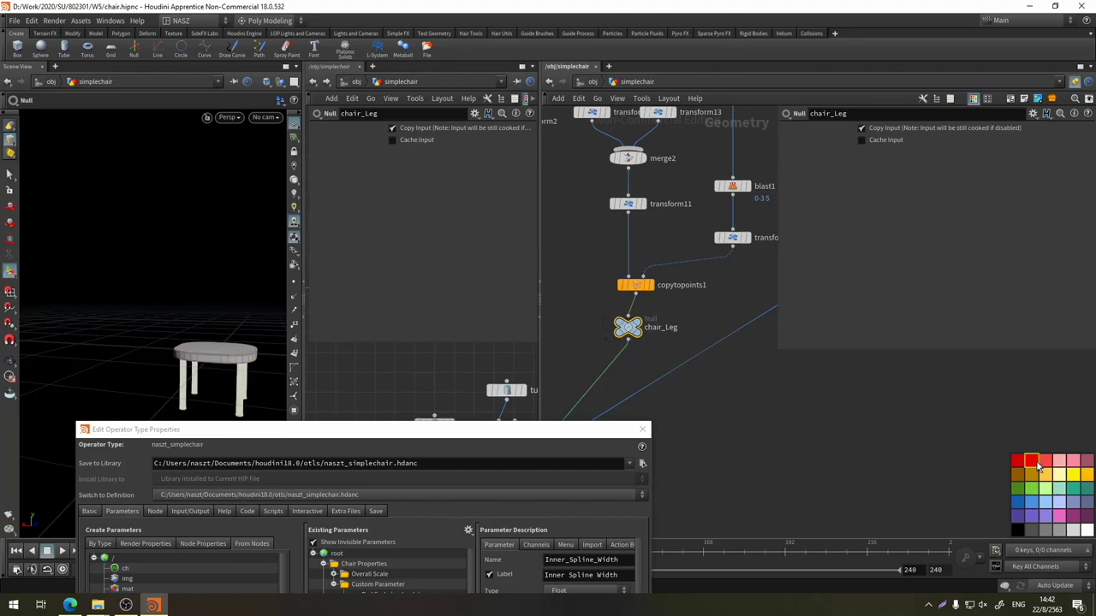
left_click(1030, 461)
Append a Null below transform8, rename it Spline and colour it red
middle_click_drag(742, 286, 632, 295)
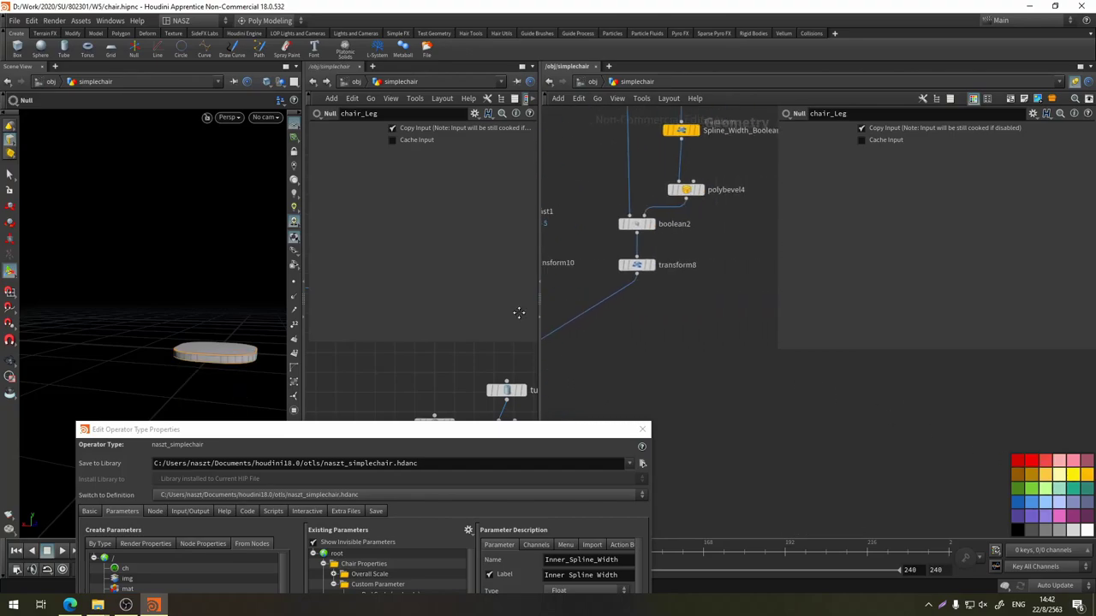
left_click(634, 272)
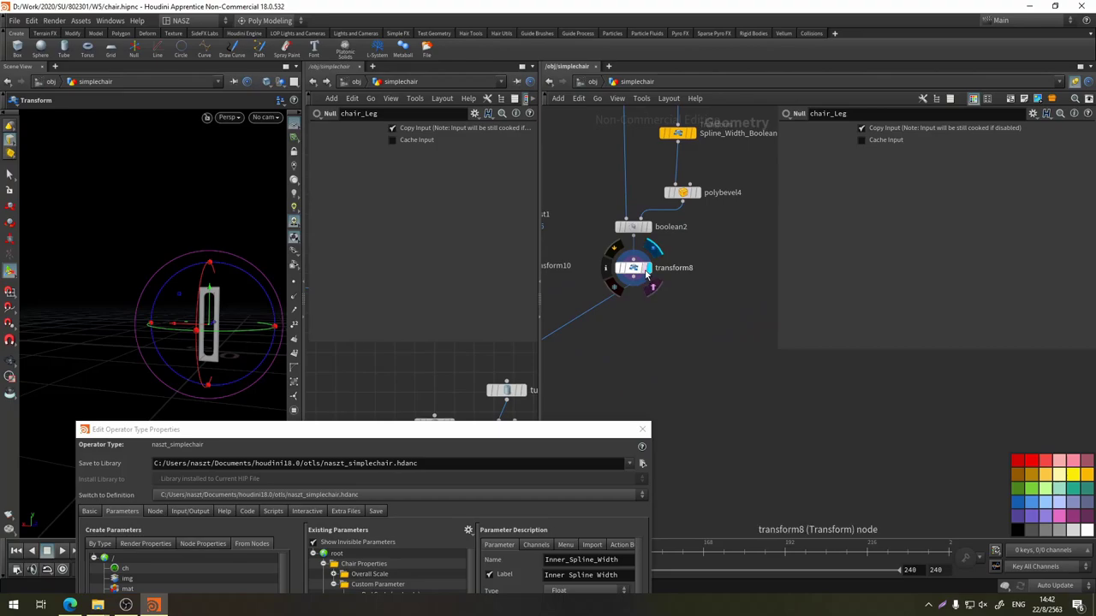
key("Tab")
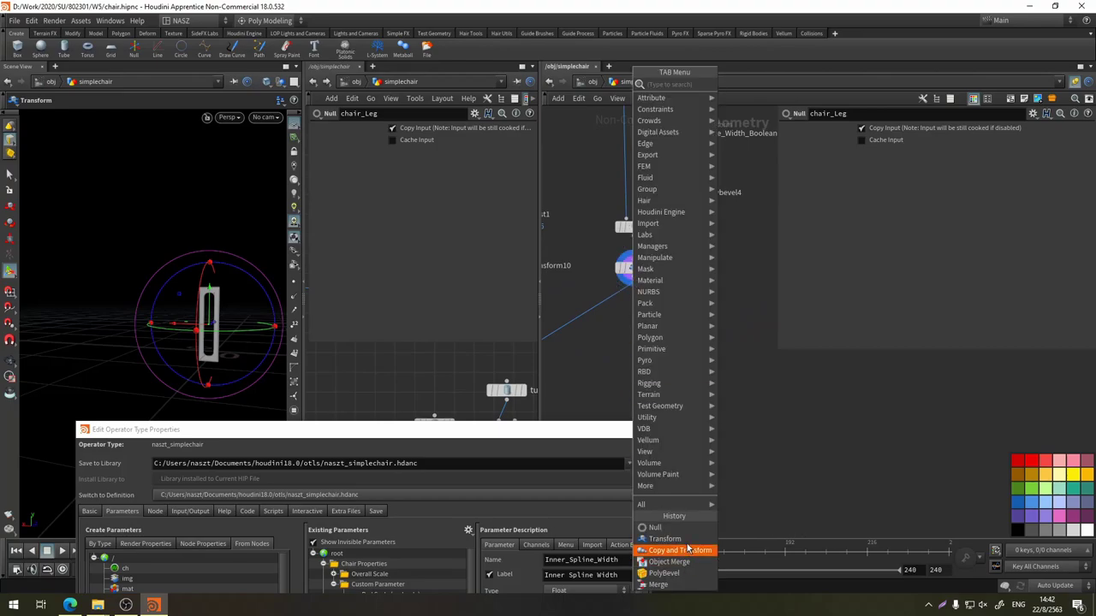
left_click(668, 532)
left_click(628, 325)
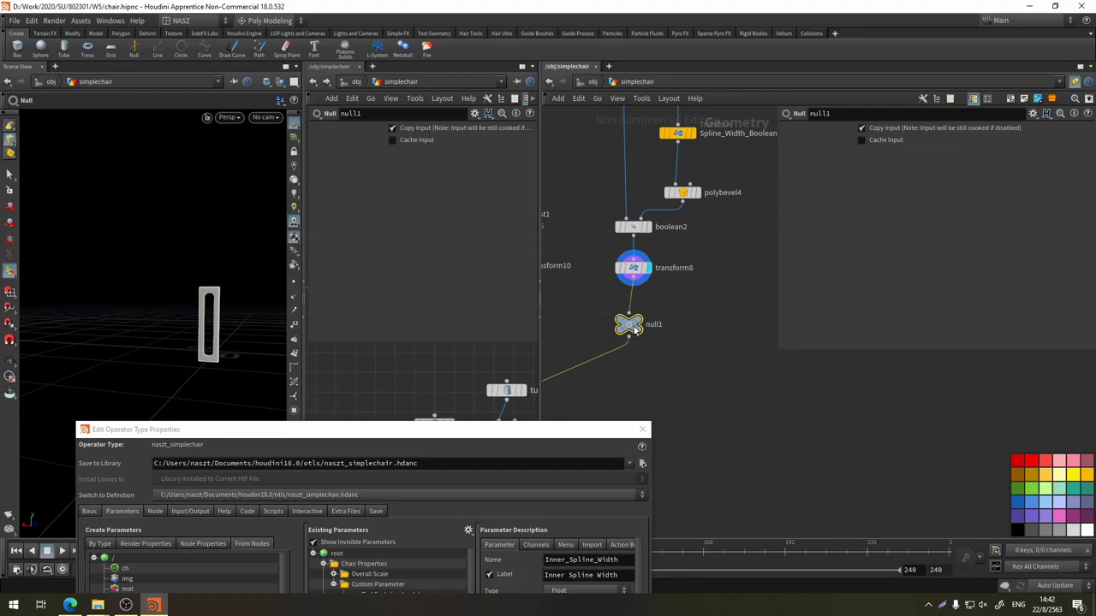
left_click(892, 115)
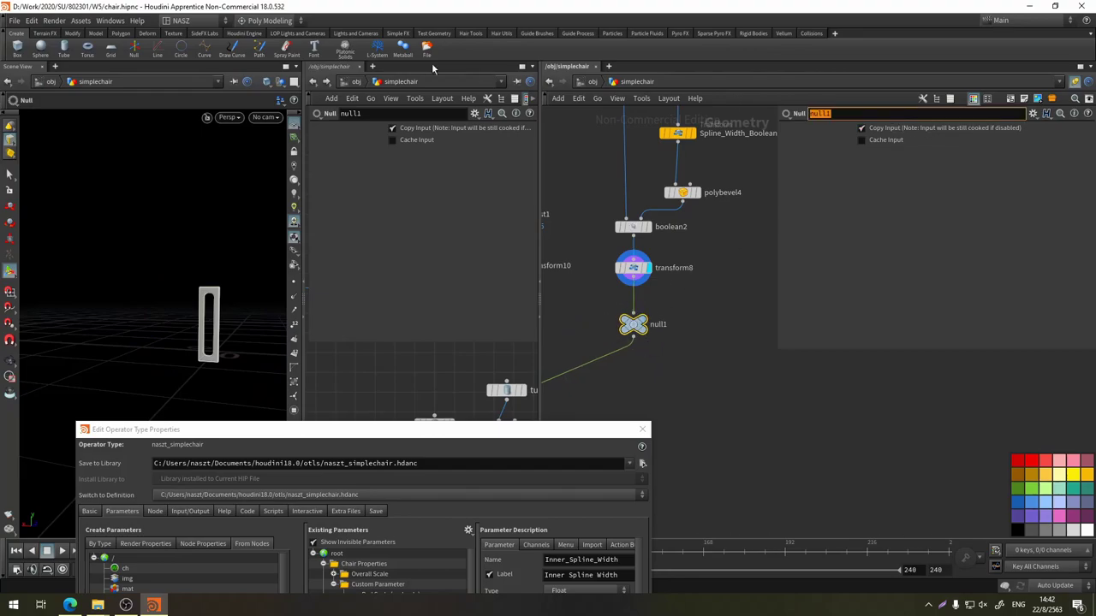
type("Spline")
left_click(720, 295)
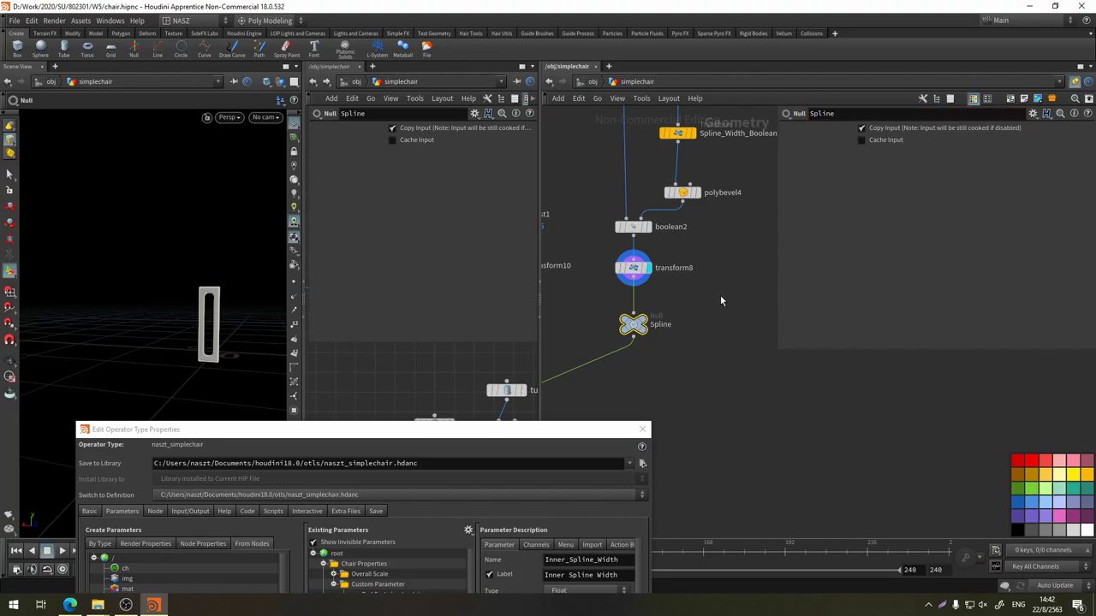
left_click(633, 324)
left_click(1045, 463)
scroll(676, 399, "down", 5)
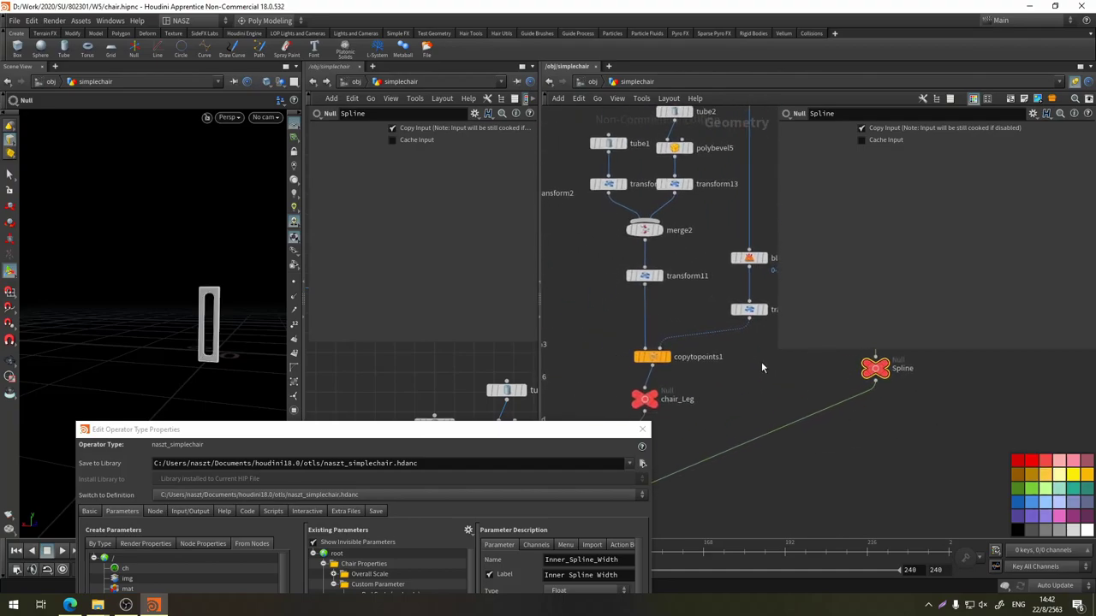
Display the Back_Pad output and inspect the Spline_Height node's parameters
scroll(761, 362, "up", 3)
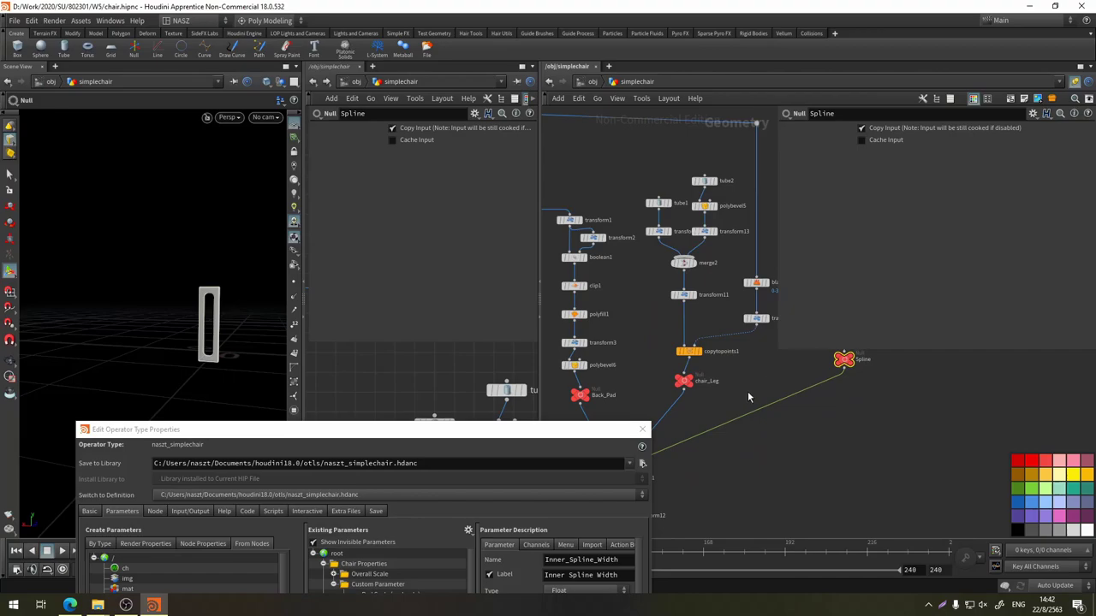
mouse_move(771, 366)
middle_mouse_down()
mouse_move(882, 387)
mouse_move(757, 359)
middle_mouse_up()
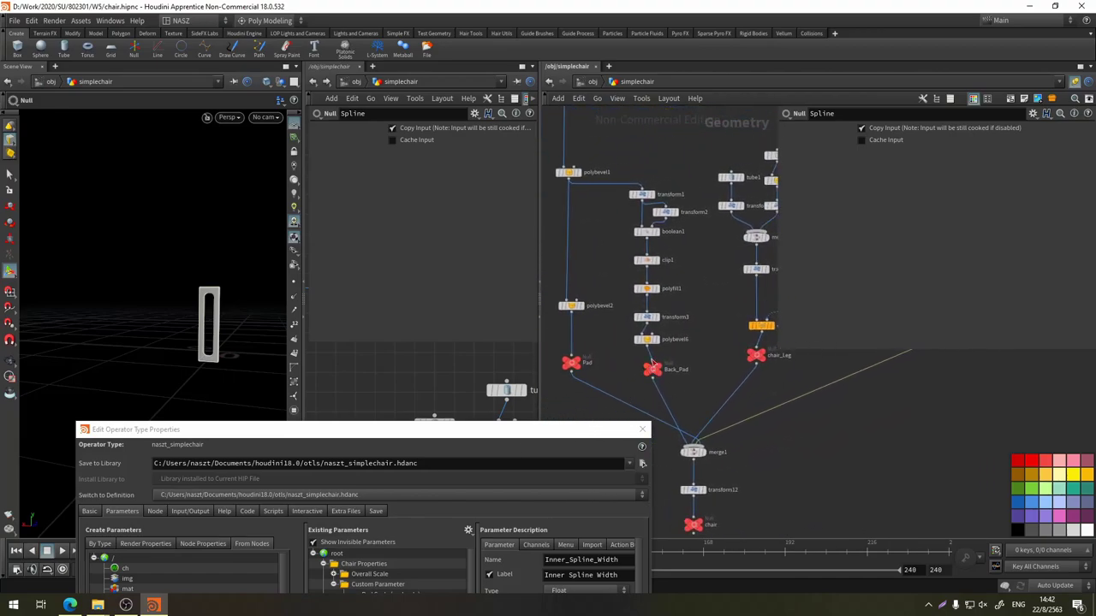
left_click(658, 369)
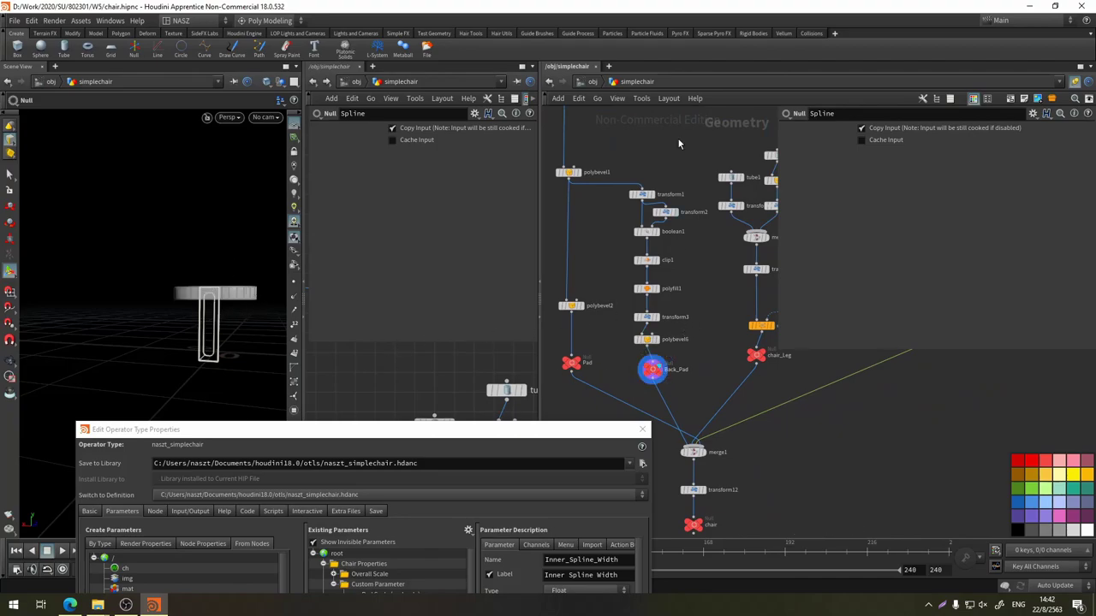
middle_click_drag(720, 319, 704, 216)
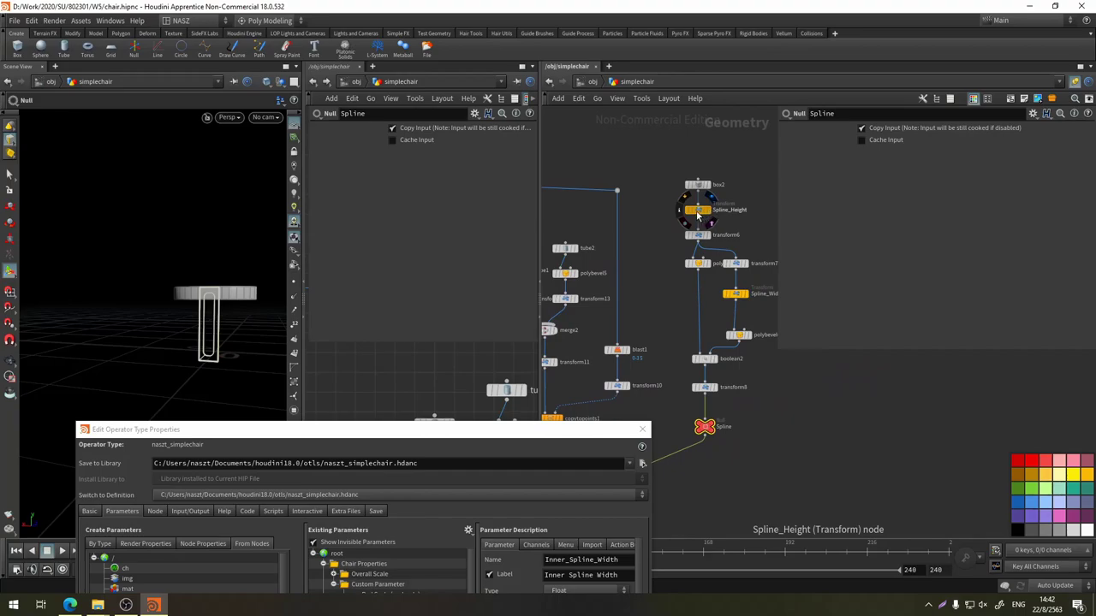
mouse_move(735, 293)
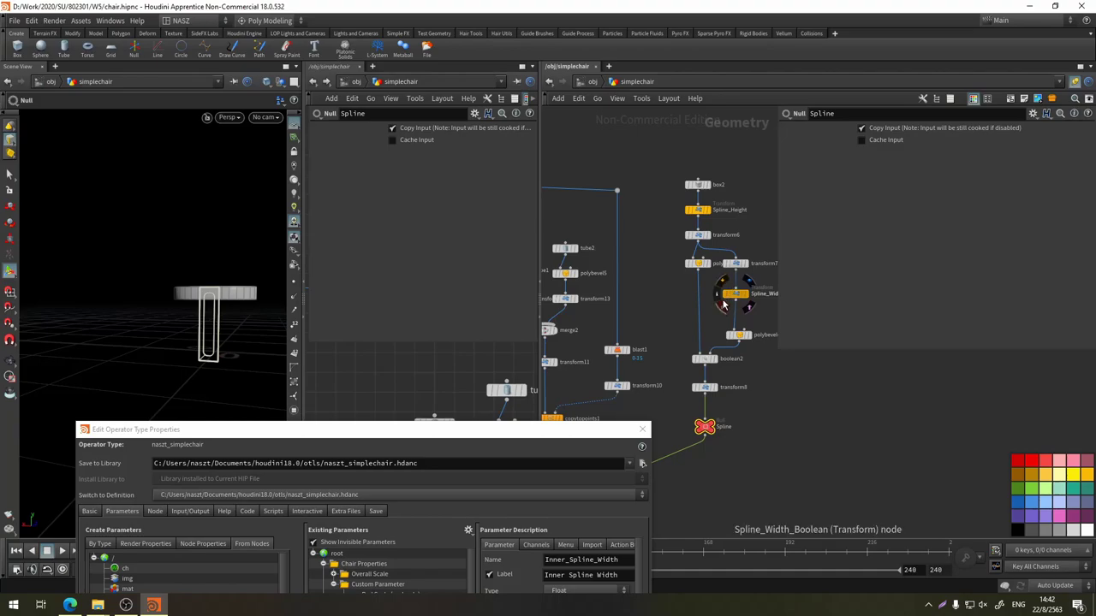
middle_click_drag(765, 219, 742, 234)
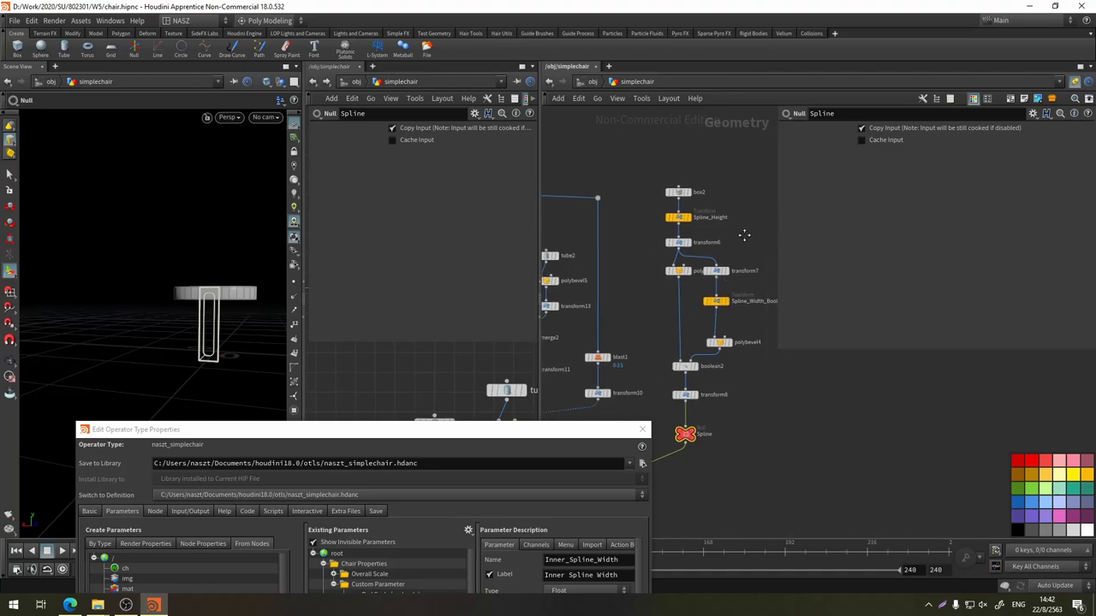
left_click(673, 226)
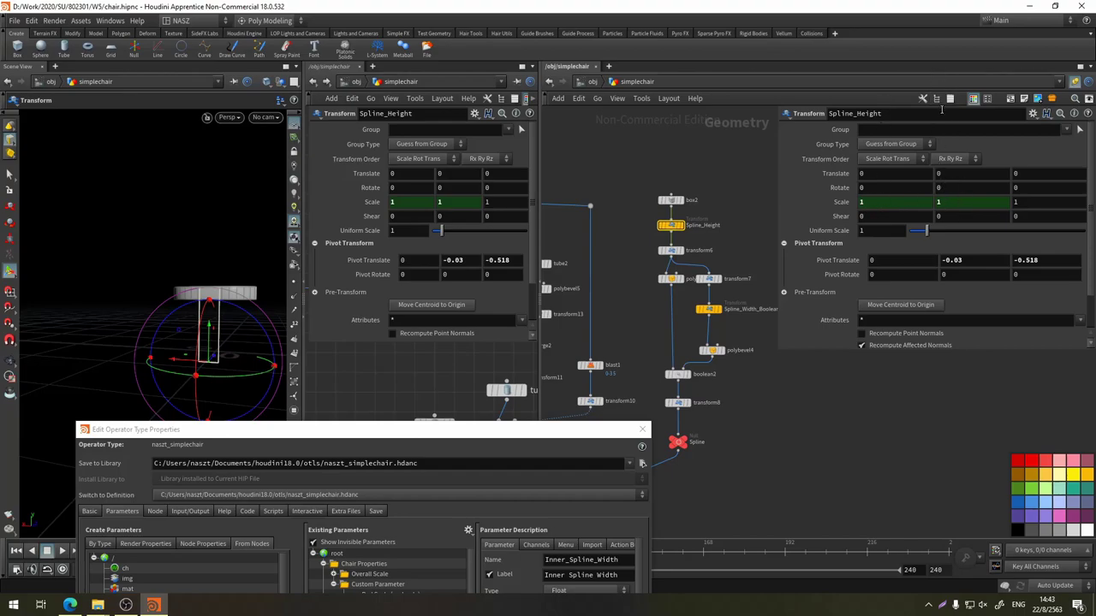
Move the Back_Pad null lower to leave room beneath polybevel6
mouse_move(631, 255)
middle_mouse_down()
mouse_move(755, 216)
mouse_move(731, 192)
middle_mouse_up()
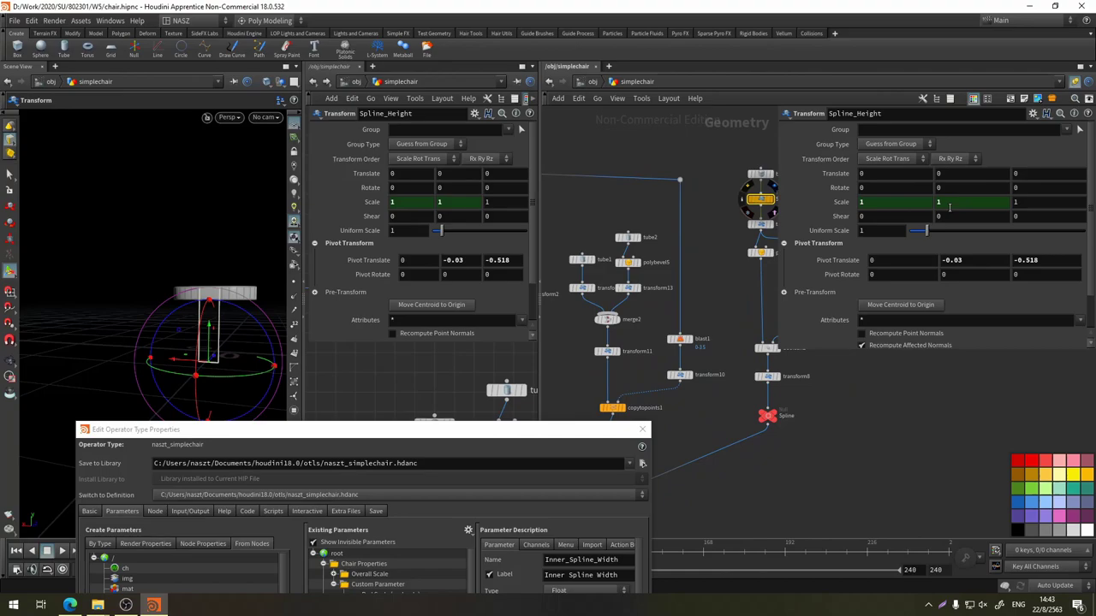
middle_click_drag(564, 220, 586, 246)
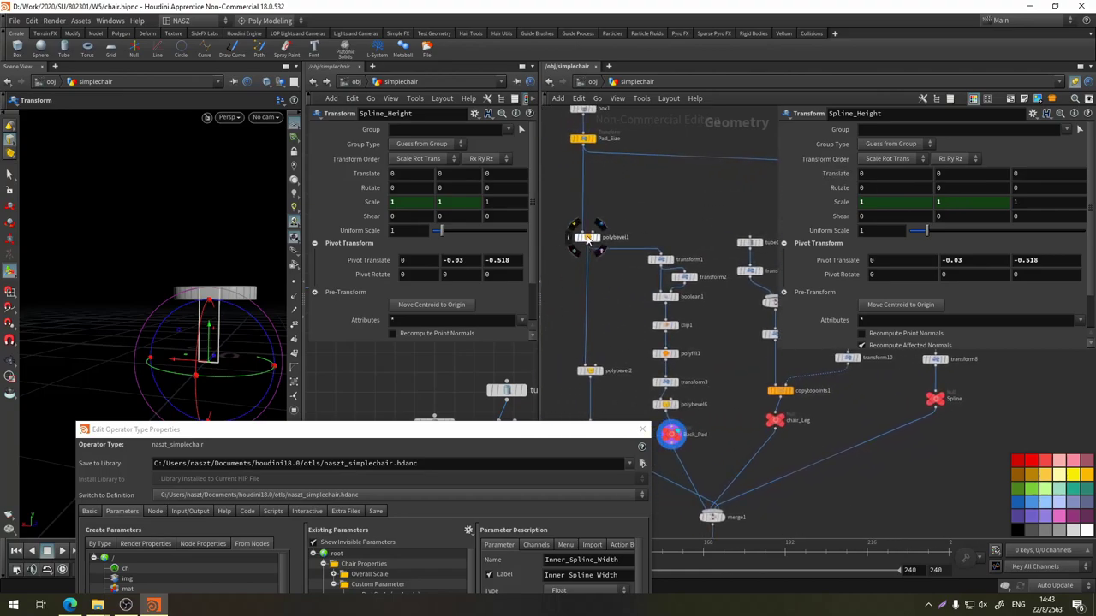
mouse_move(586, 237)
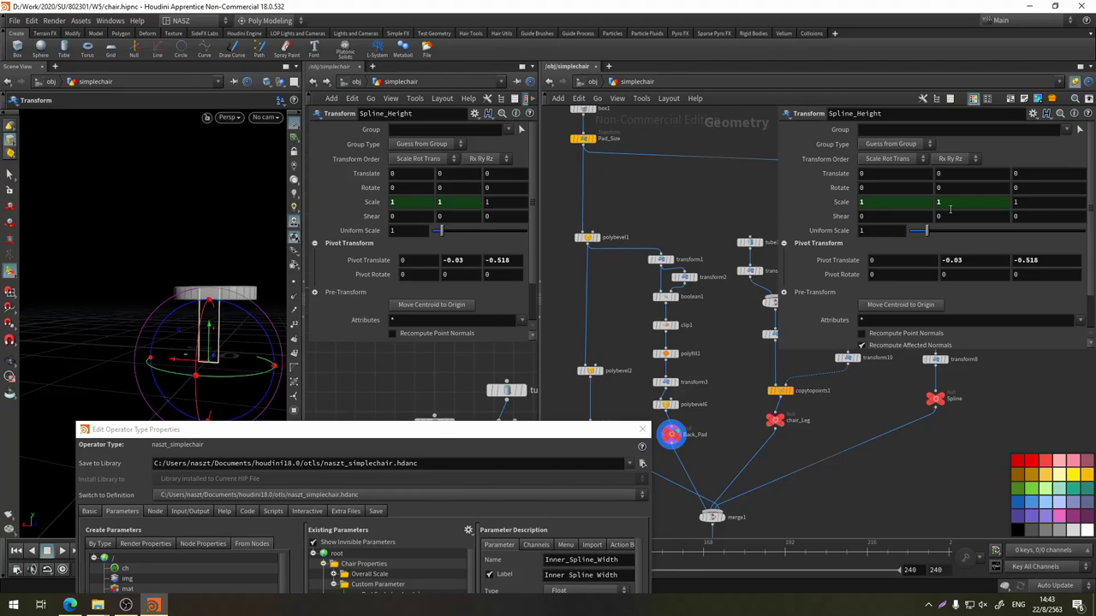
mouse_move(716, 194)
middle_mouse_down()
mouse_move(579, 214)
mouse_move(710, 196)
middle_mouse_up()
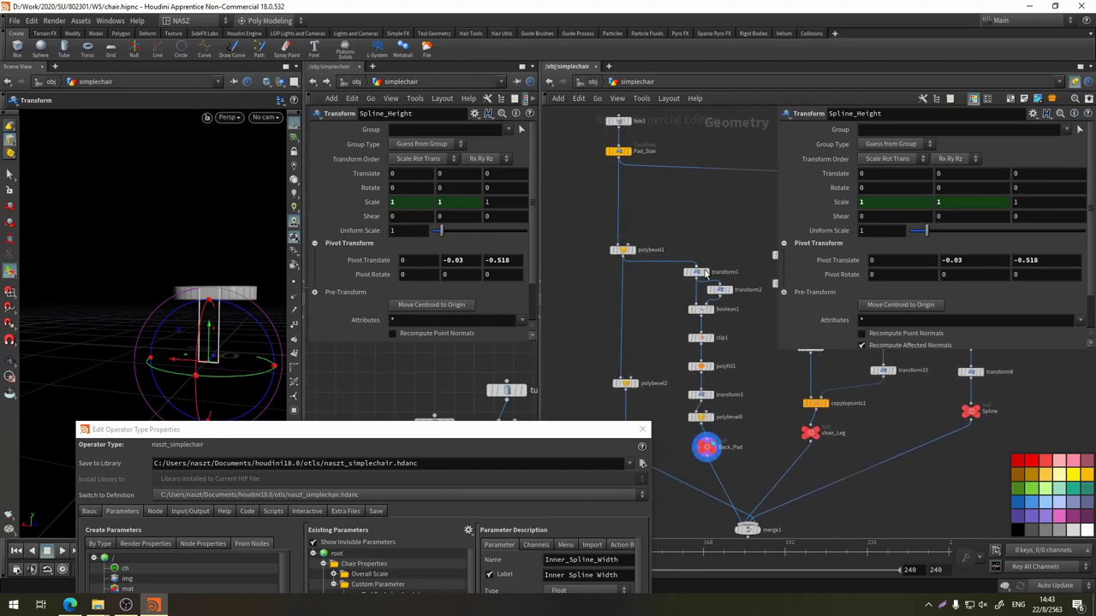
middle_click_drag(753, 431, 713, 248)
left_click_drag(666, 264, 667, 291)
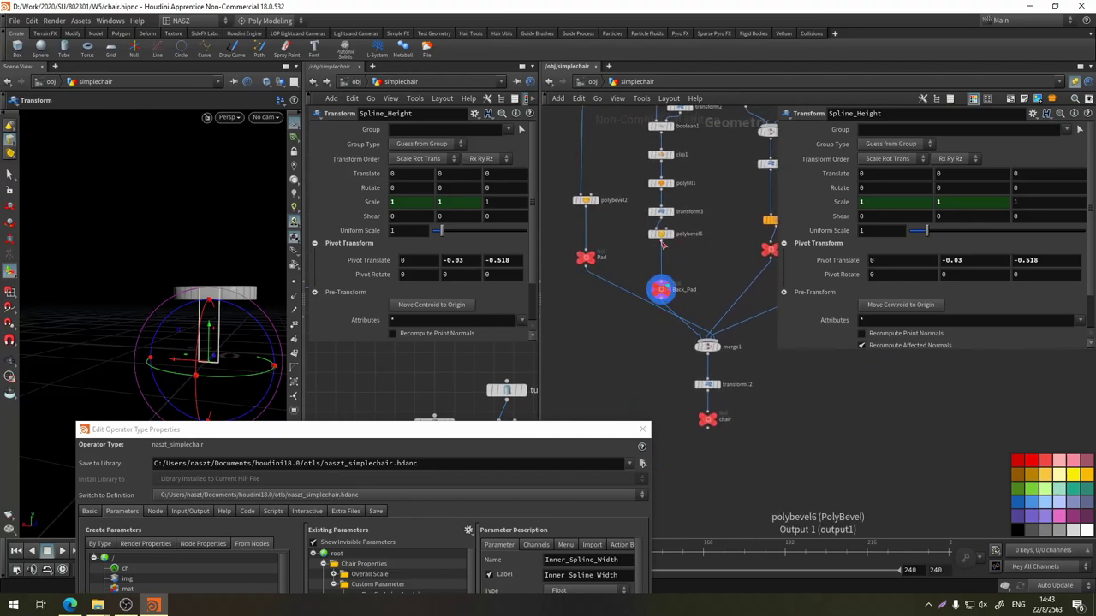
key("Tab")
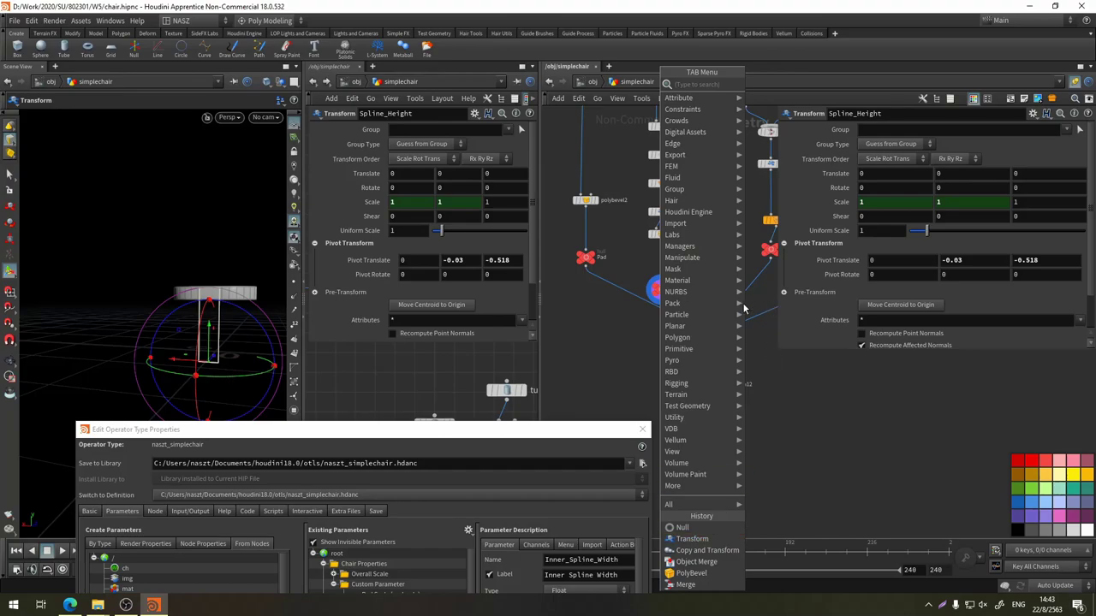
Insert a Transform on the polybevel6–Back_Pad wire and name it backpad_Control
key("Escape")
scroll(678, 247, "up", 3)
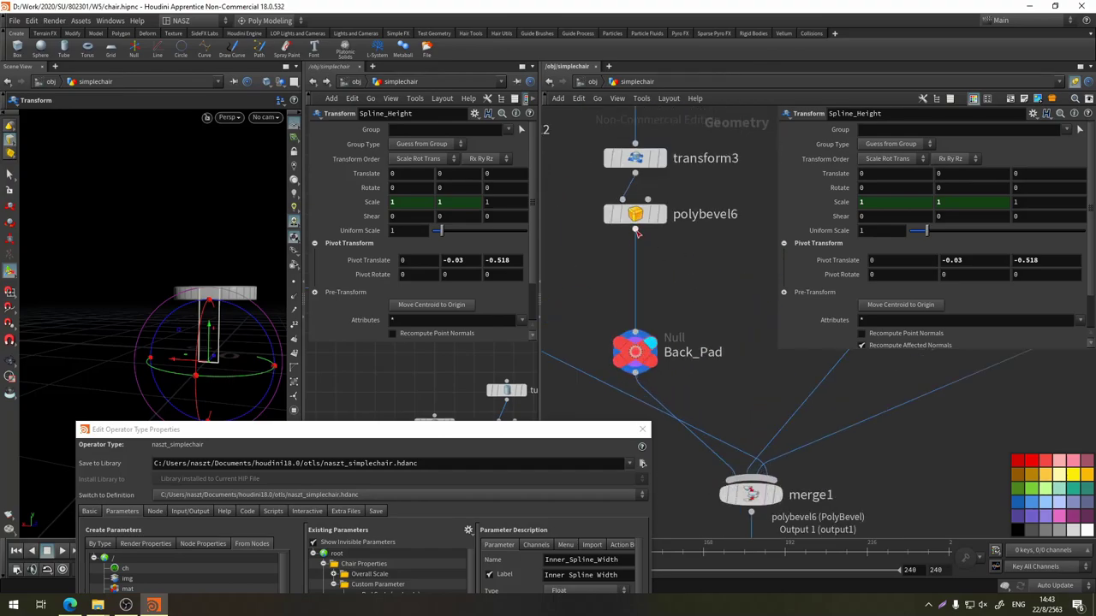
key("Tab")
left_click(660, 539)
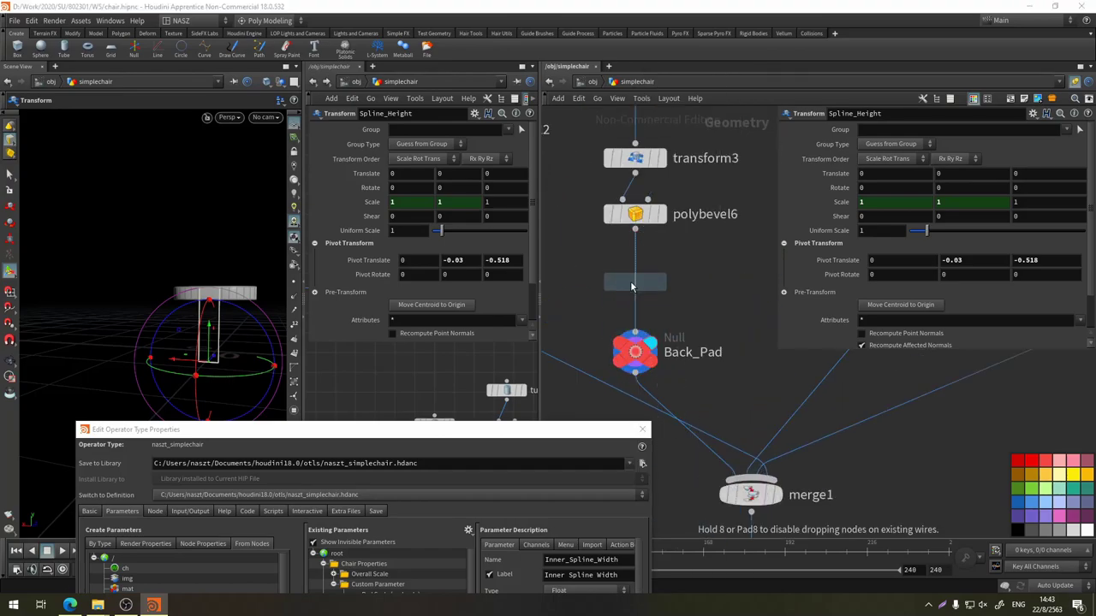
left_click(709, 296)
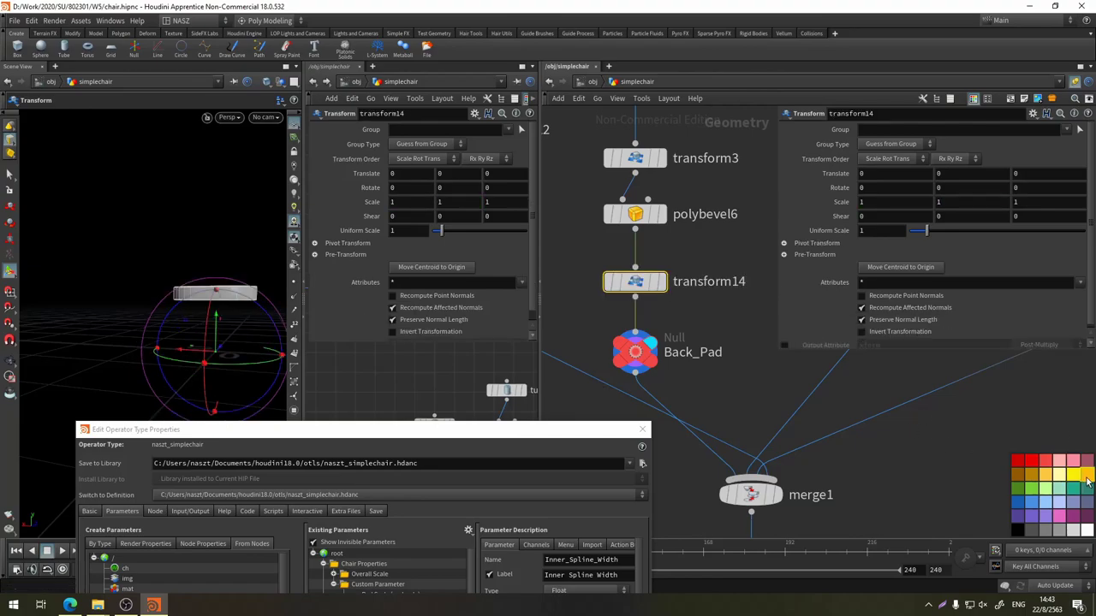
double_click(709, 282)
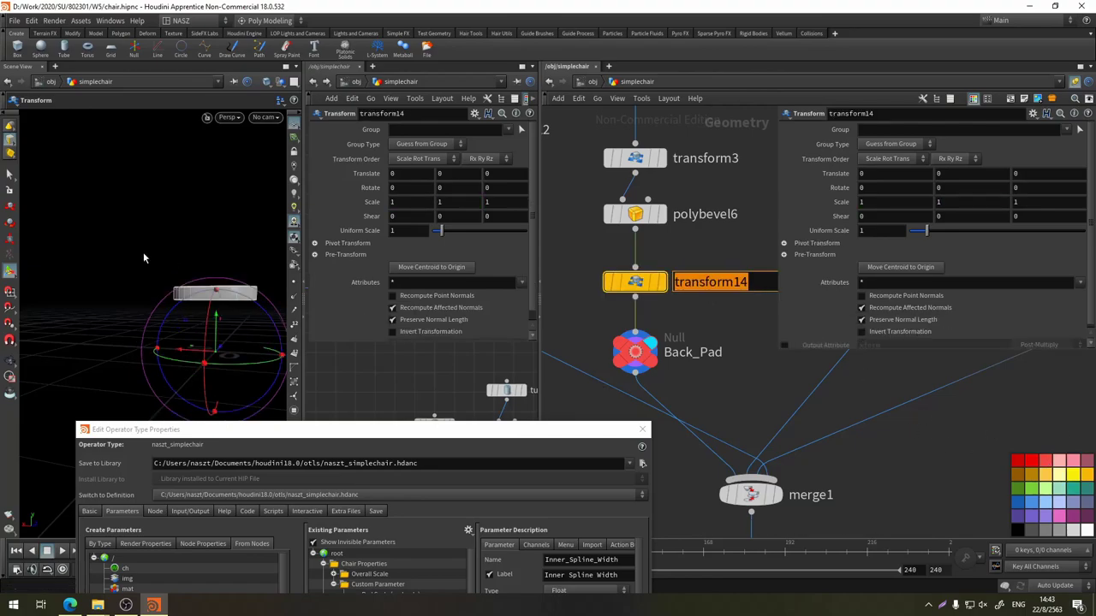
type("backpad")
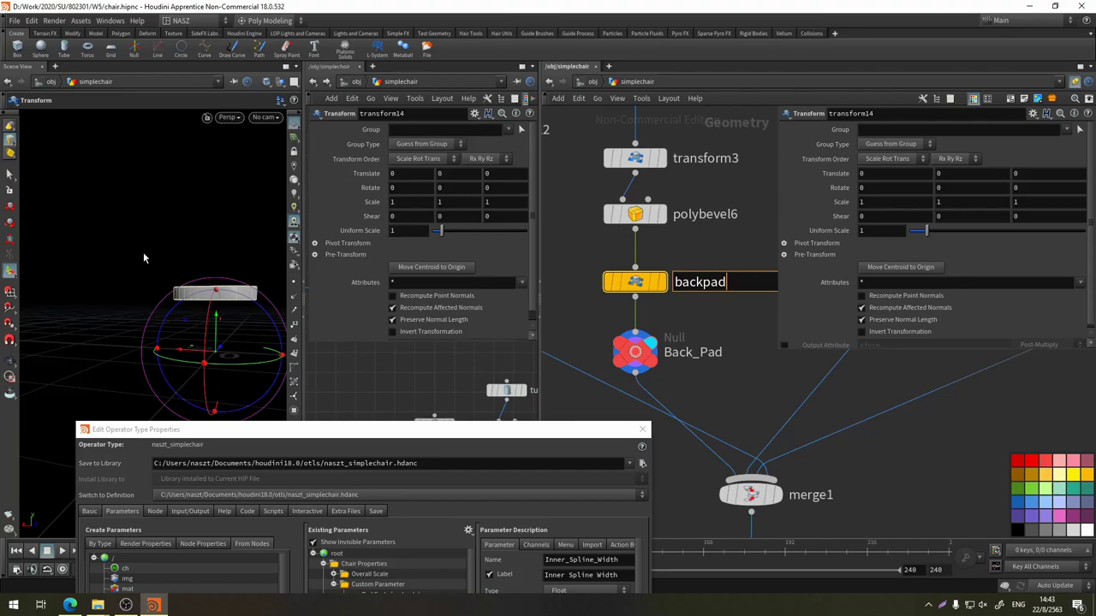
type("_He")
type("ight")
key("Return")
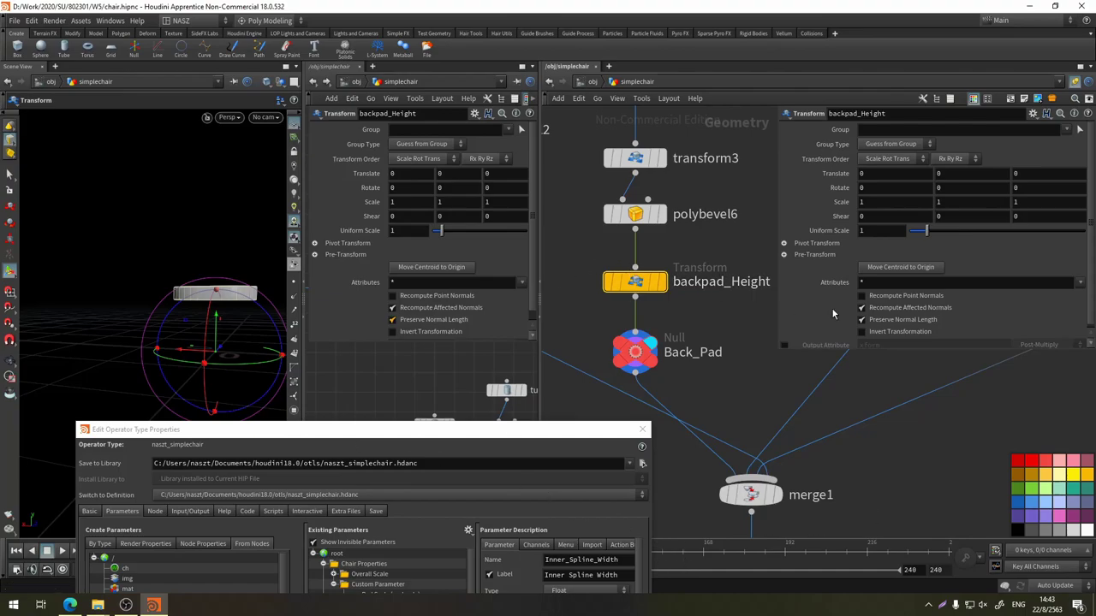
double_click(733, 283)
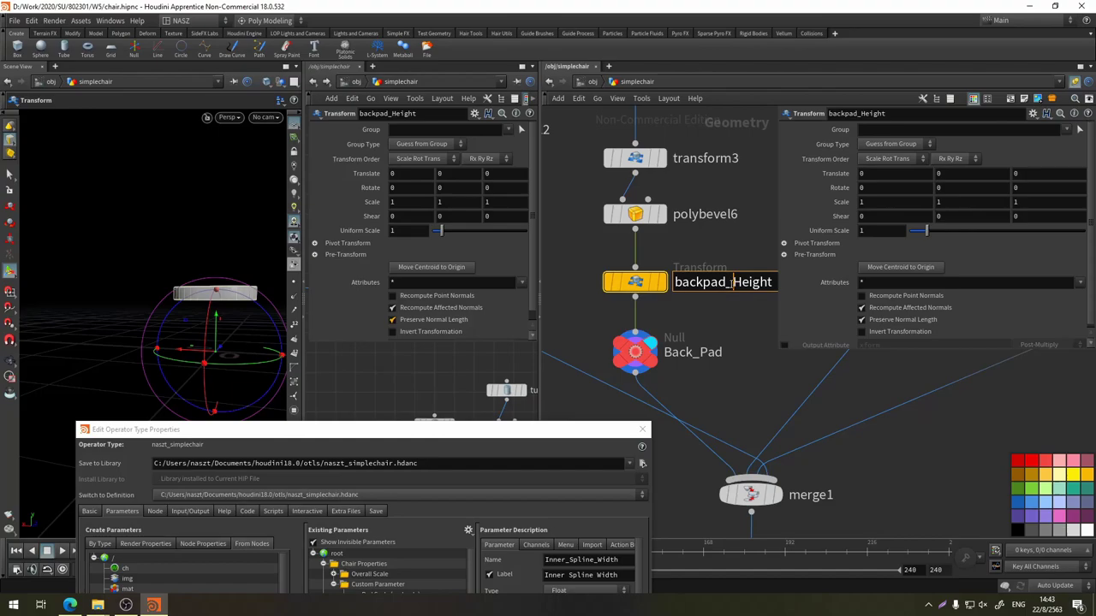
left_click_drag(733, 283, 821, 283)
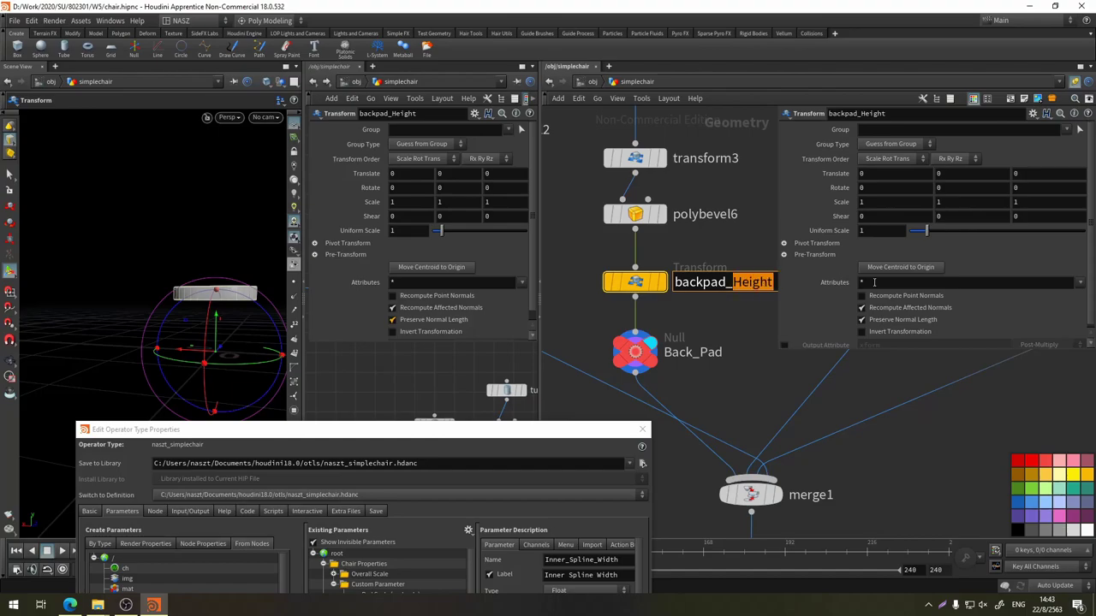
type("Cont")
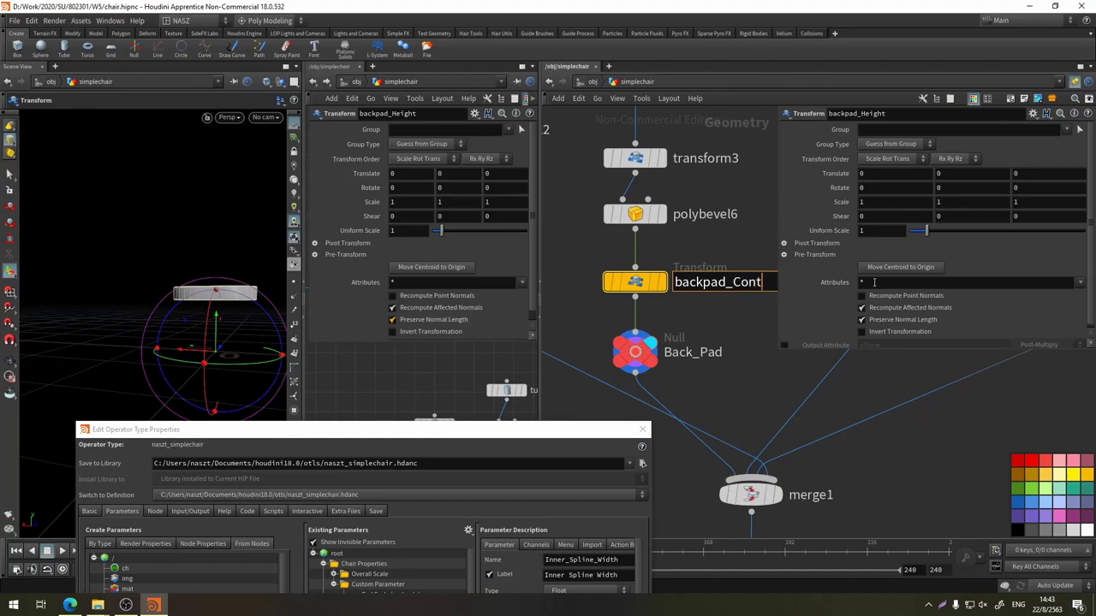
type("rol")
key("Return")
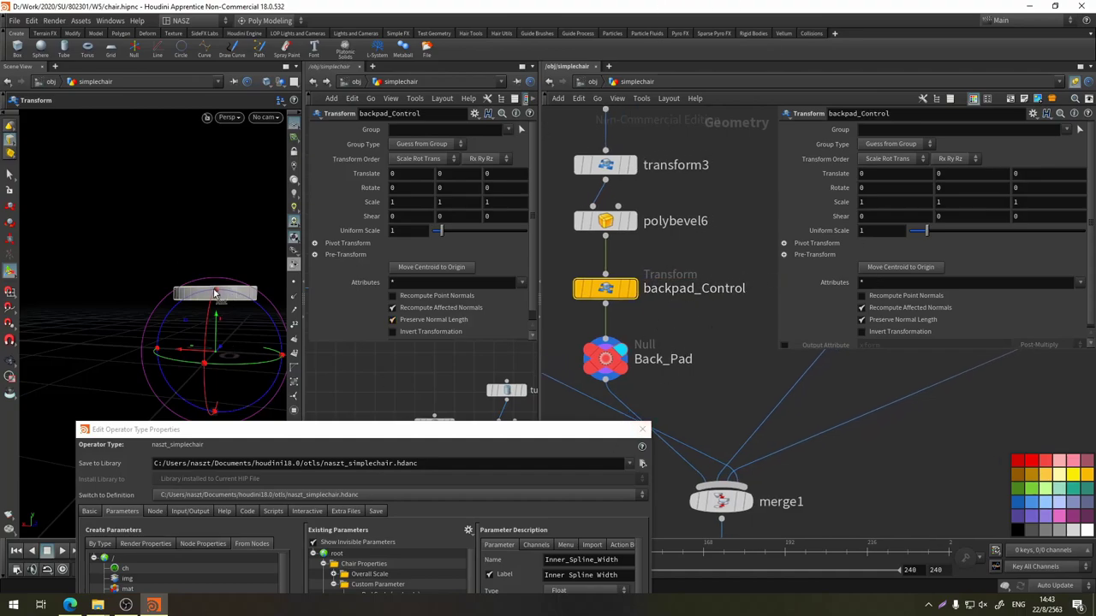
Raise backpad_Control's pivot height and set its pivot depth to -0.5
left_click(784, 243)
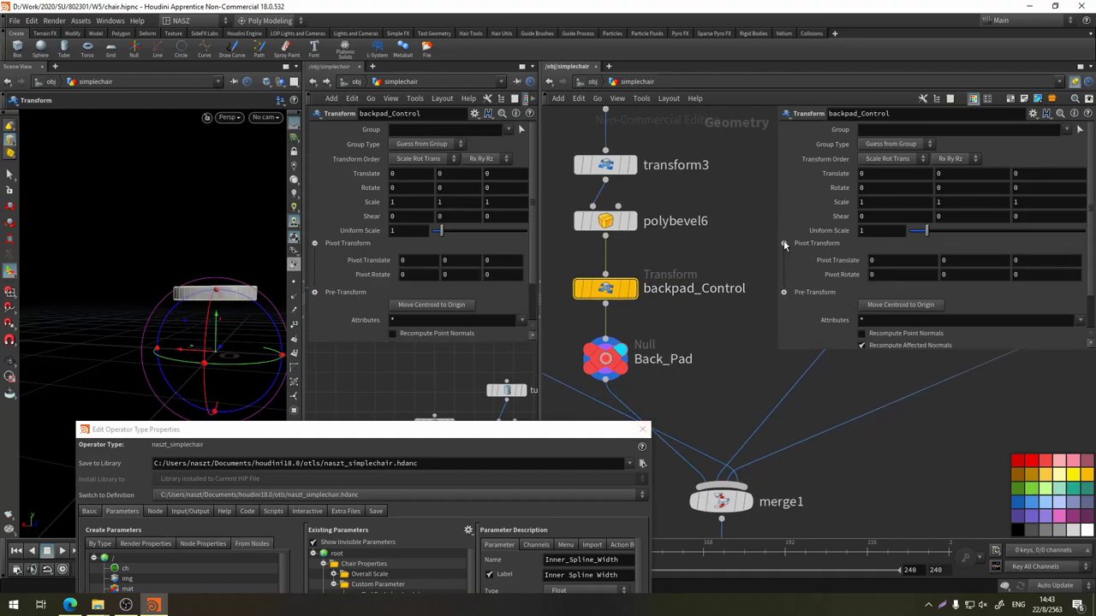
key("Escape")
mouse_move(220, 351)
left_mouse_down()
mouse_move(167, 340)
mouse_move(172, 331)
left_mouse_up()
key("t")
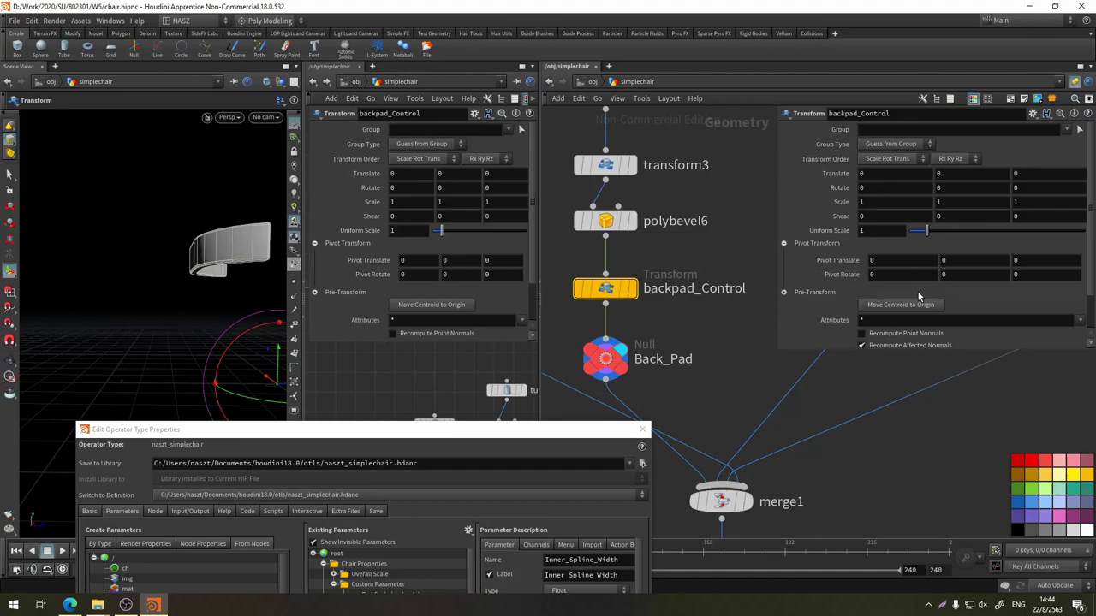
mouse_move(956, 261)
middle_mouse_down()
mouse_move(1000, 254)
mouse_move(957, 267)
middle_mouse_up()
middle_click_drag(1047, 263, 1012, 258)
type("-0.5")
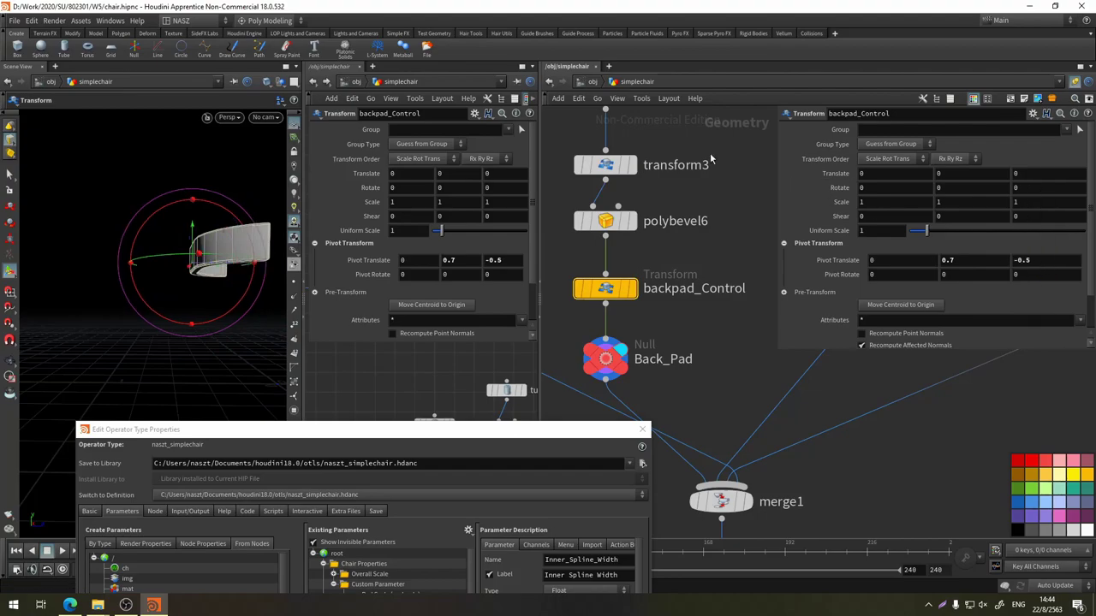
In the Right view, fine-tune the pivot to 0, 0.73, -0.5 at the pad's edge
left_click(226, 117)
mouse_move(234, 141)
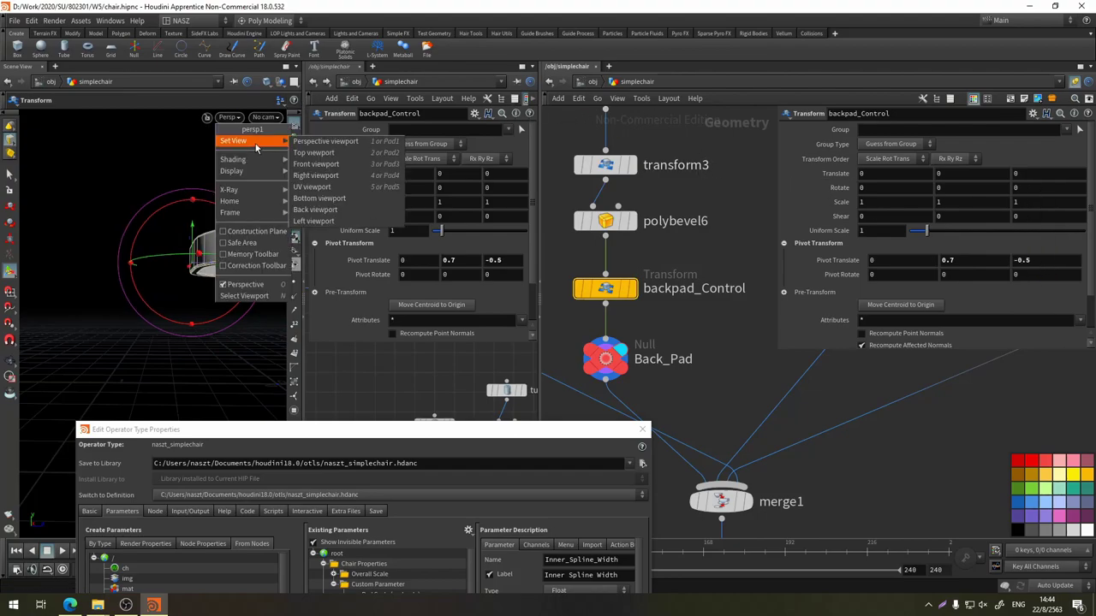
left_click(349, 177)
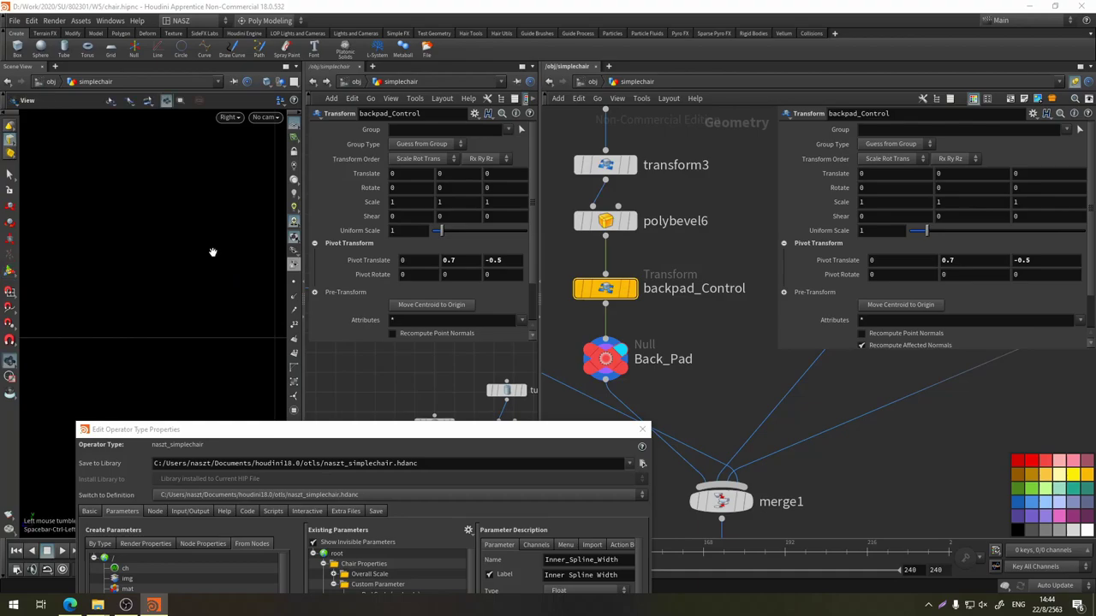
key("space+h")
key("space+g")
scroll(223, 218, "up", 3)
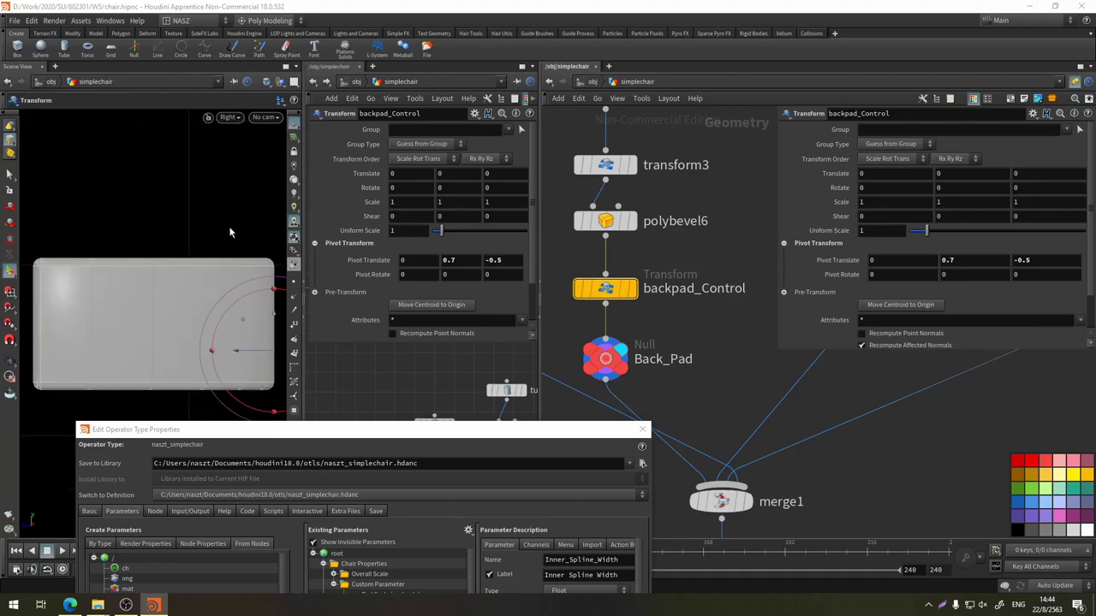
key("t")
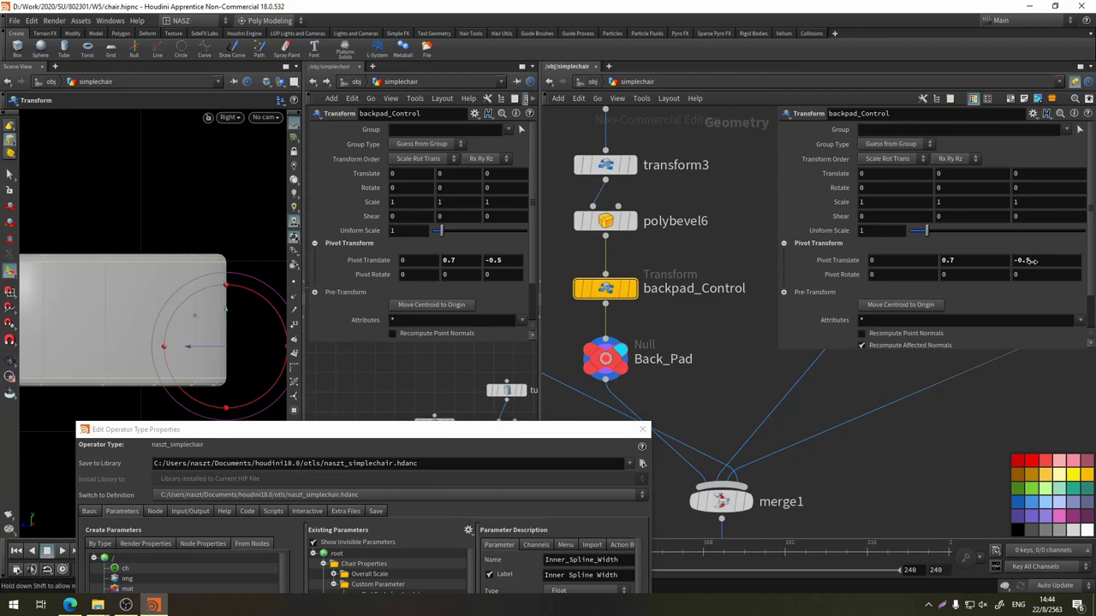
mouse_move(1037, 266)
middle_mouse_down()
mouse_move(1030, 289)
mouse_move(1042, 246)
middle_mouse_up()
middle_click_drag(969, 260, 993, 276)
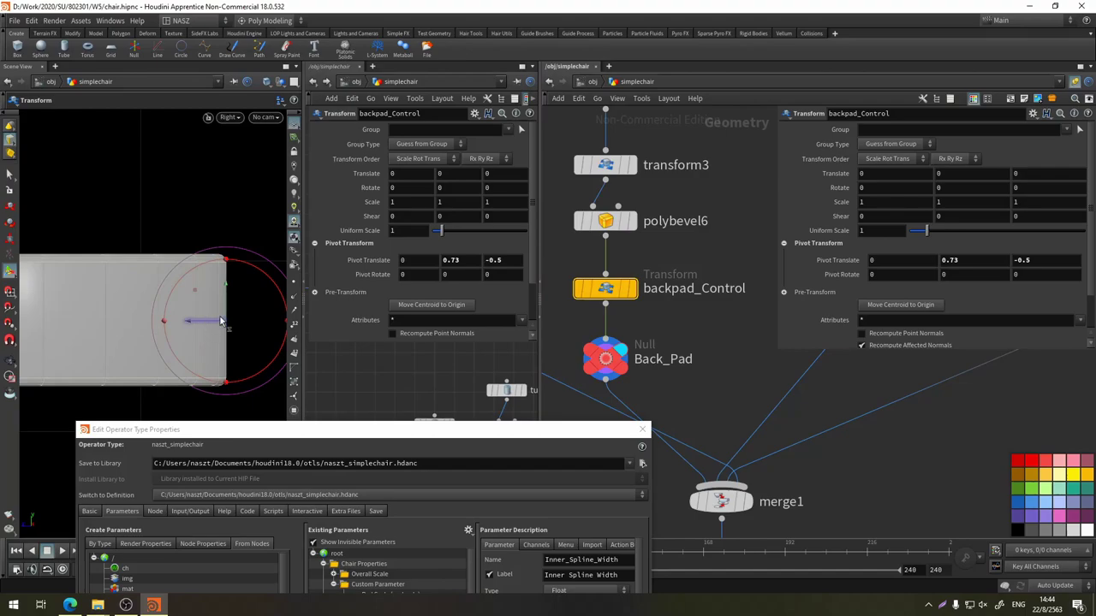
Check the pivot in wireframe, then return to the Perspective view
key("w")
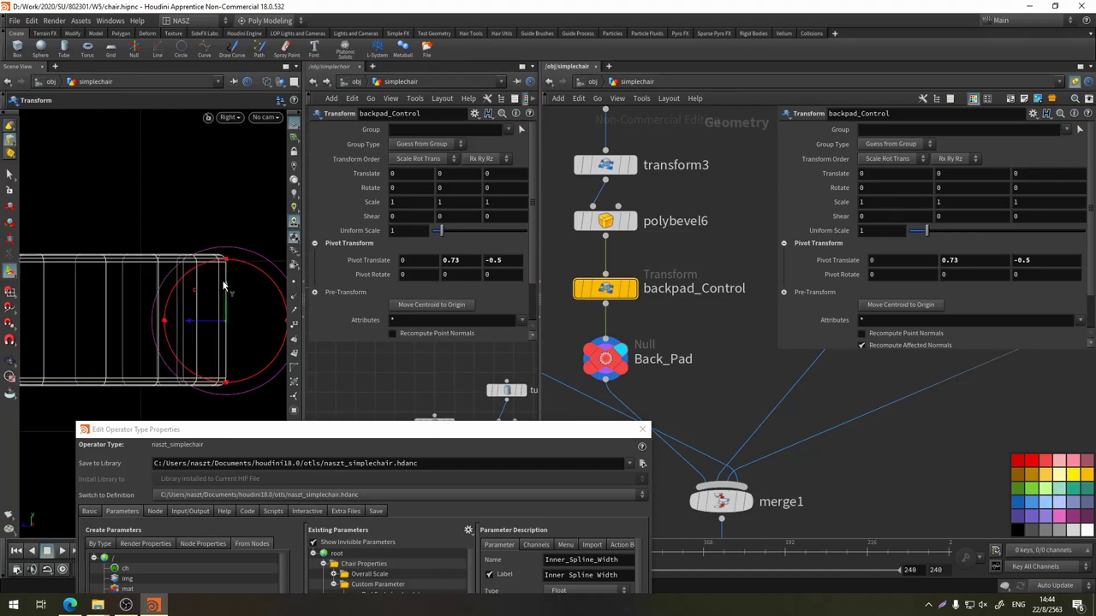
key("w")
left_click(236, 121)
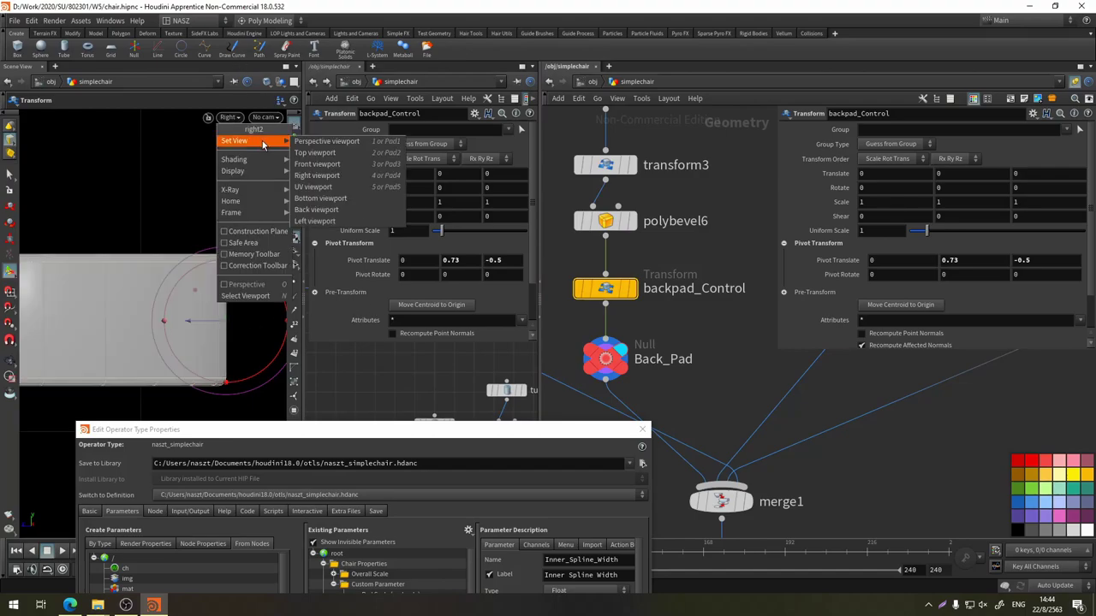
left_click(325, 146)
mouse_move(202, 253)
left_mouse_down()
mouse_move(174, 280)
mouse_move(276, 212)
left_mouse_up()
key("t")
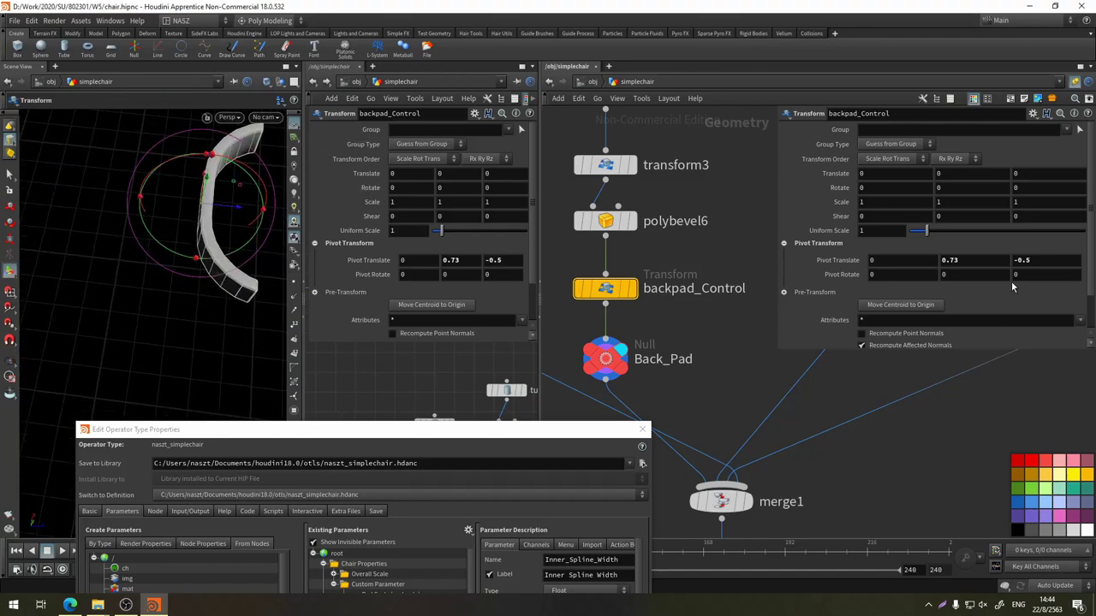
middle_click_drag(907, 200, 950, 202)
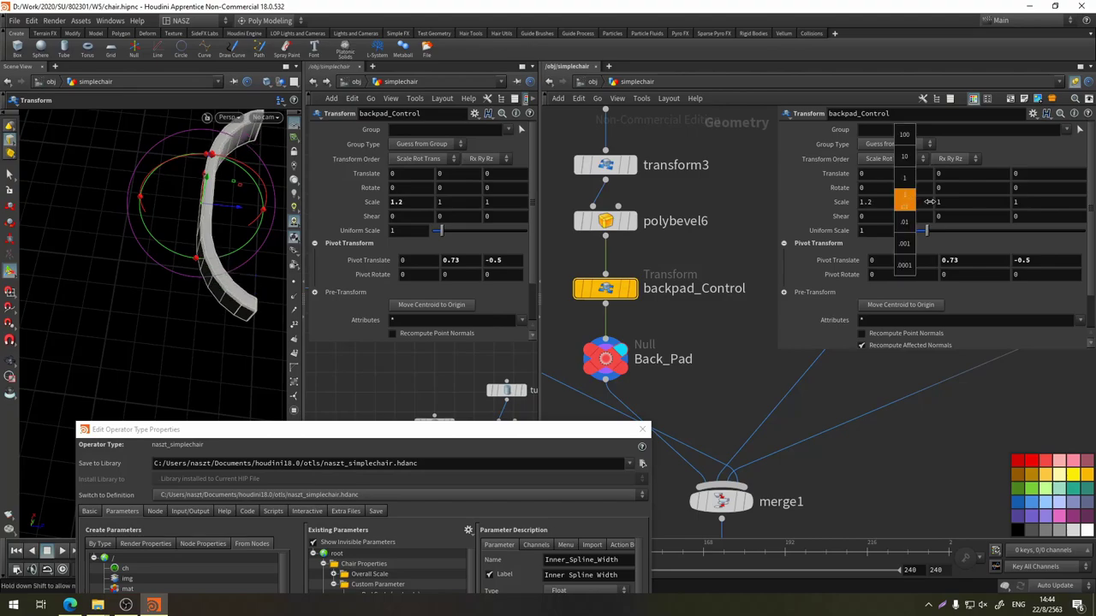
key("ctrl+z")
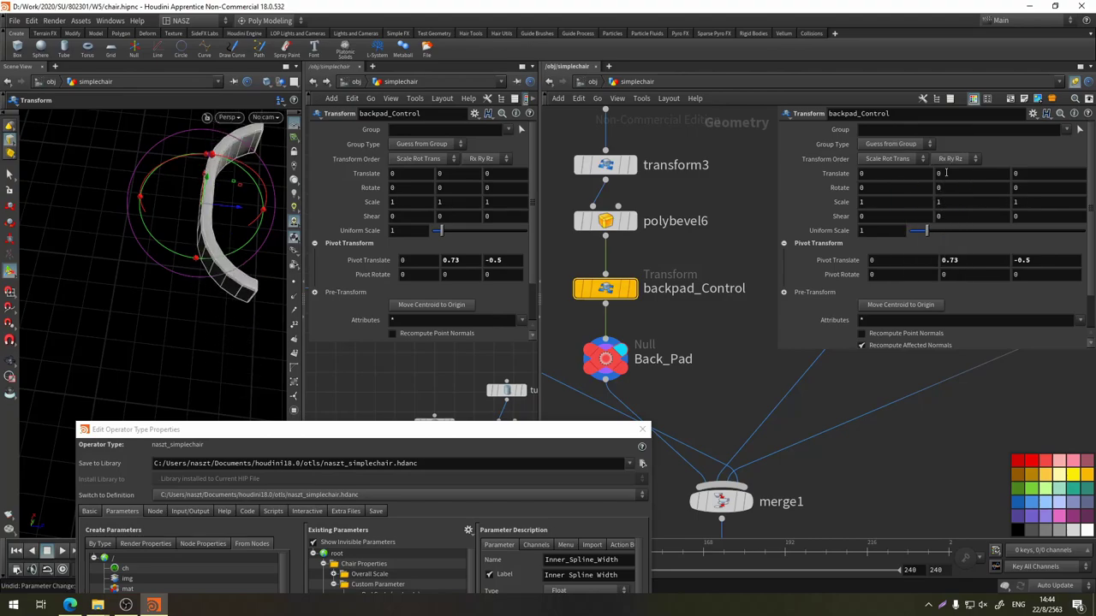
middle_click(946, 173)
key("Escape")
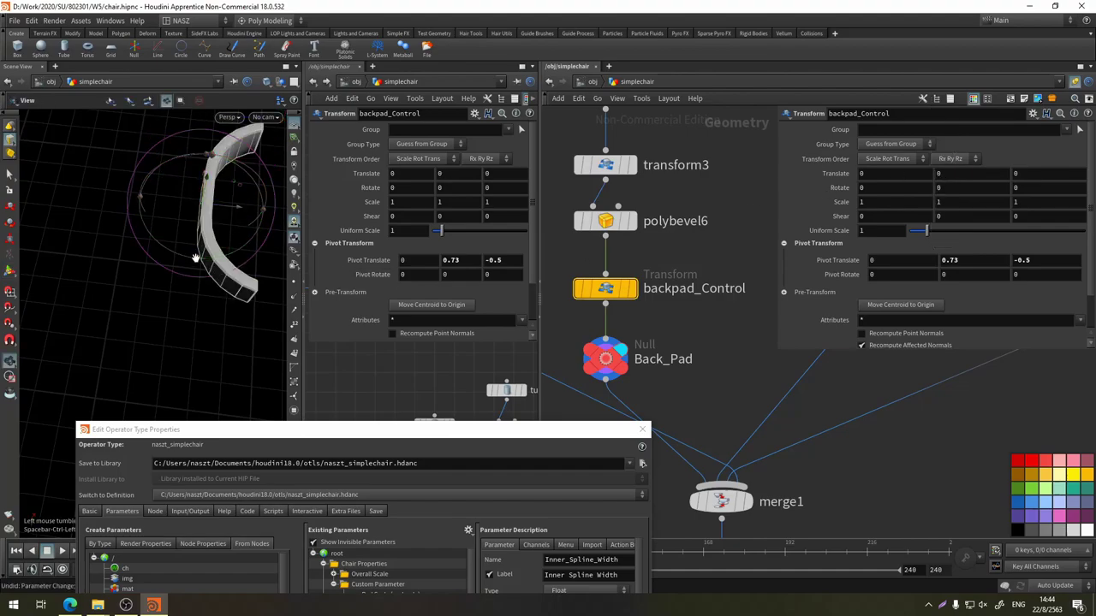
left_click_drag(196, 257, 257, 283)
key("Return")
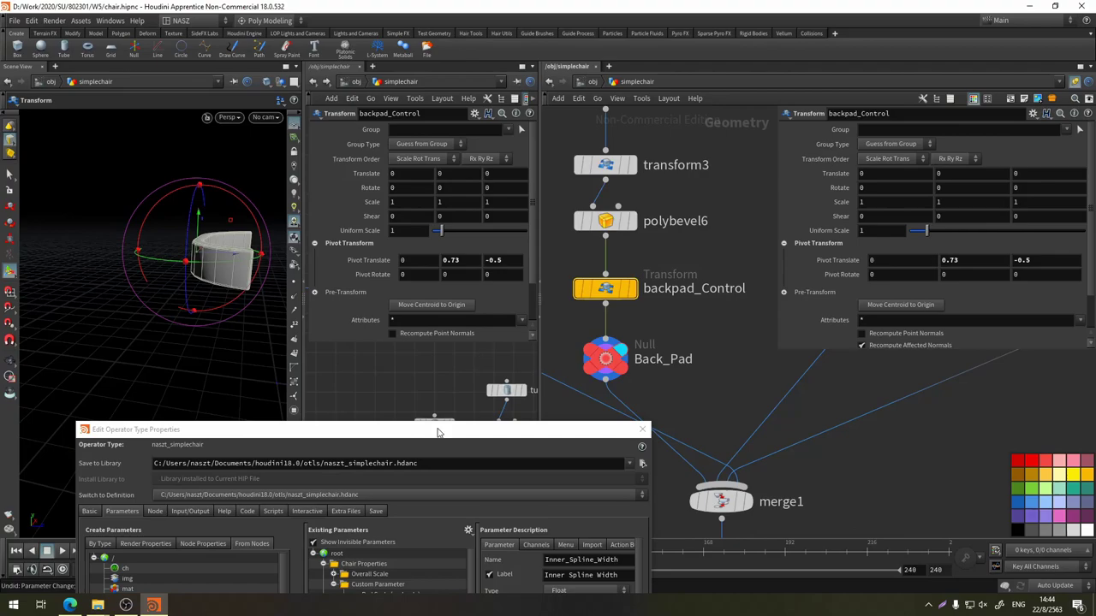
mouse_move(387, 437)
left_mouse_down()
mouse_move(411, 151)
mouse_move(340, 291)
mouse_move(484, 275)
mouse_move(455, 359)
left_mouse_up()
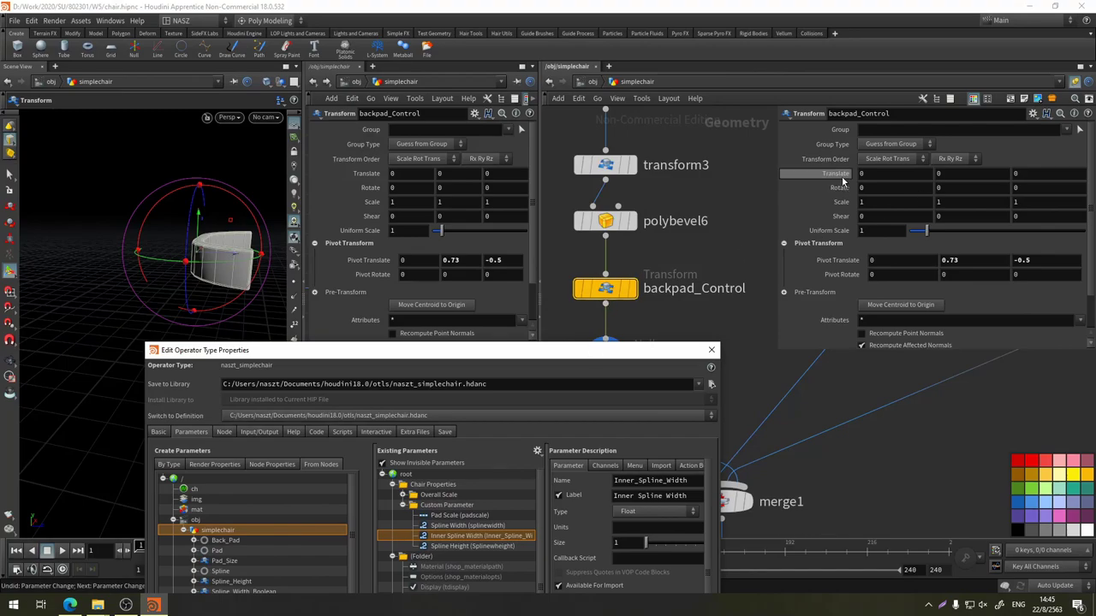
mouse_move(560, 352)
left_mouse_down()
mouse_move(497, 230)
mouse_move(532, 381)
mouse_move(611, 294)
mouse_move(600, 316)
left_mouse_up()
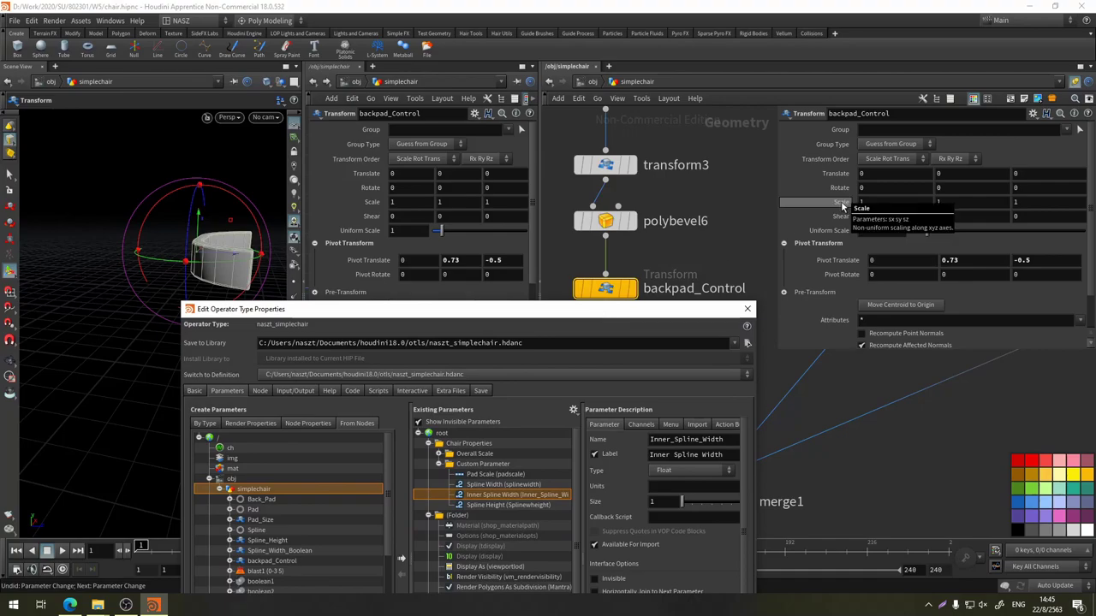
Add backpad_Control's Scale (s2) and Translate (t2) into the Custom Parameter folder
left_click_drag(844, 205, 522, 511)
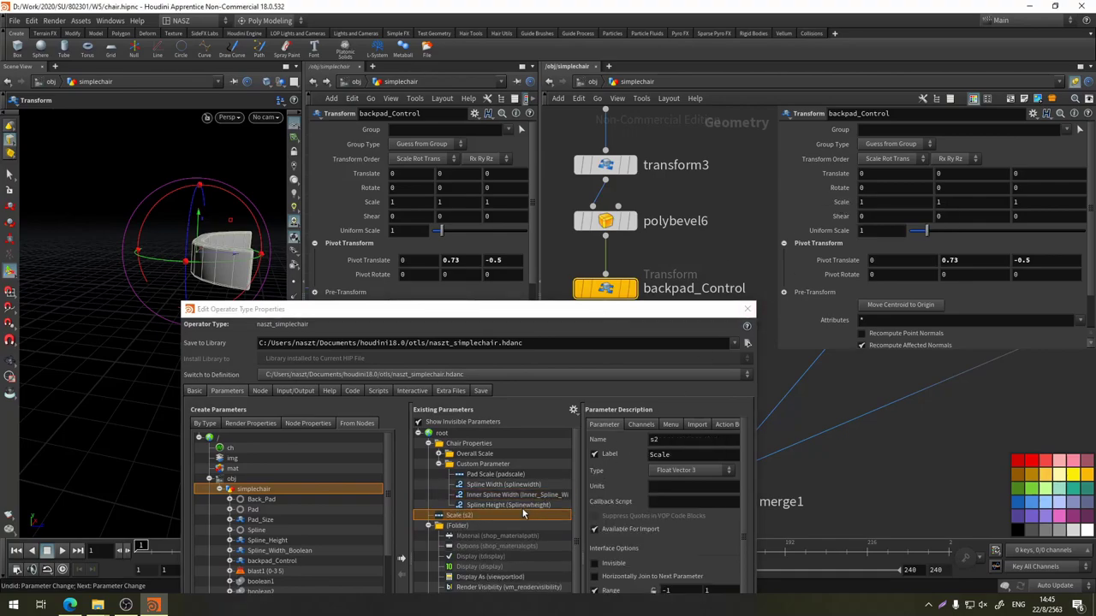
left_click_drag(449, 517, 494, 468)
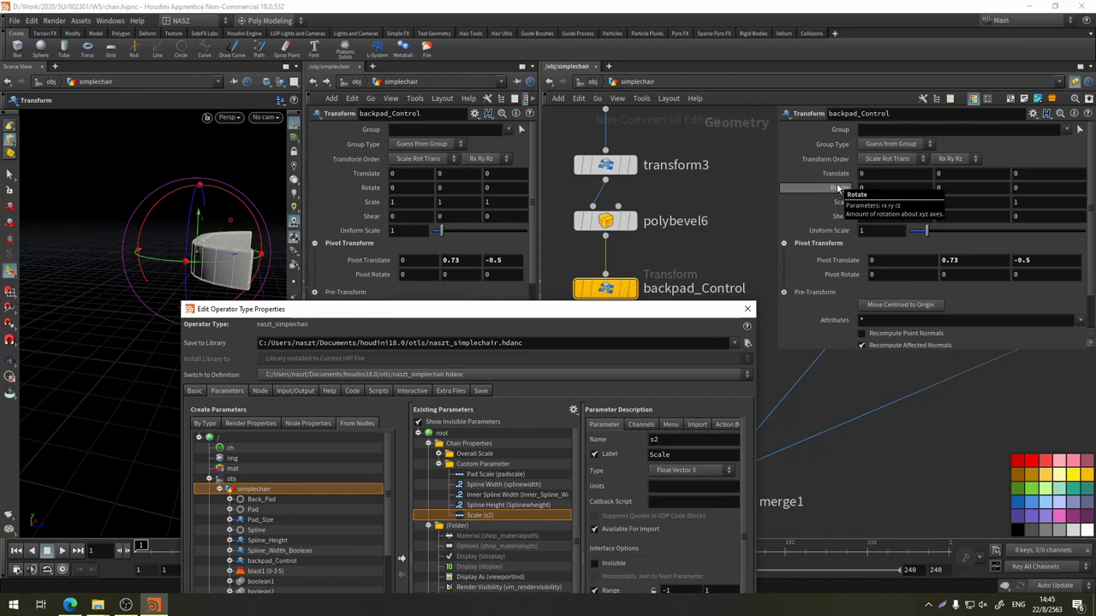
left_click_drag(839, 188, 490, 469)
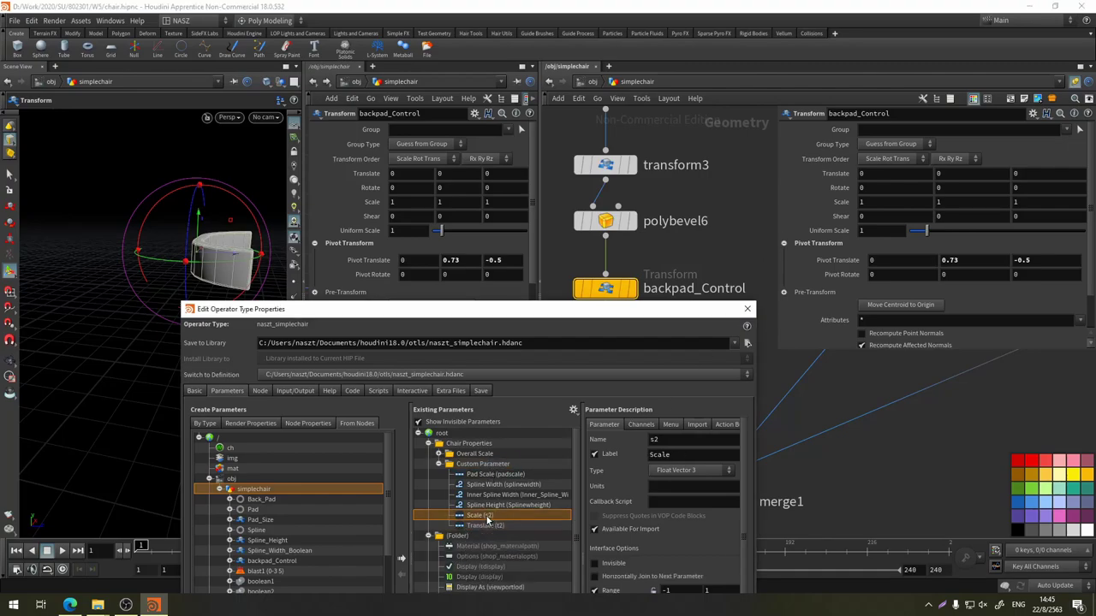
Rename parameter s2 to label 'Backpad Scale' with internal name Backpad_Scale
double_click(673, 454)
type("backpa")
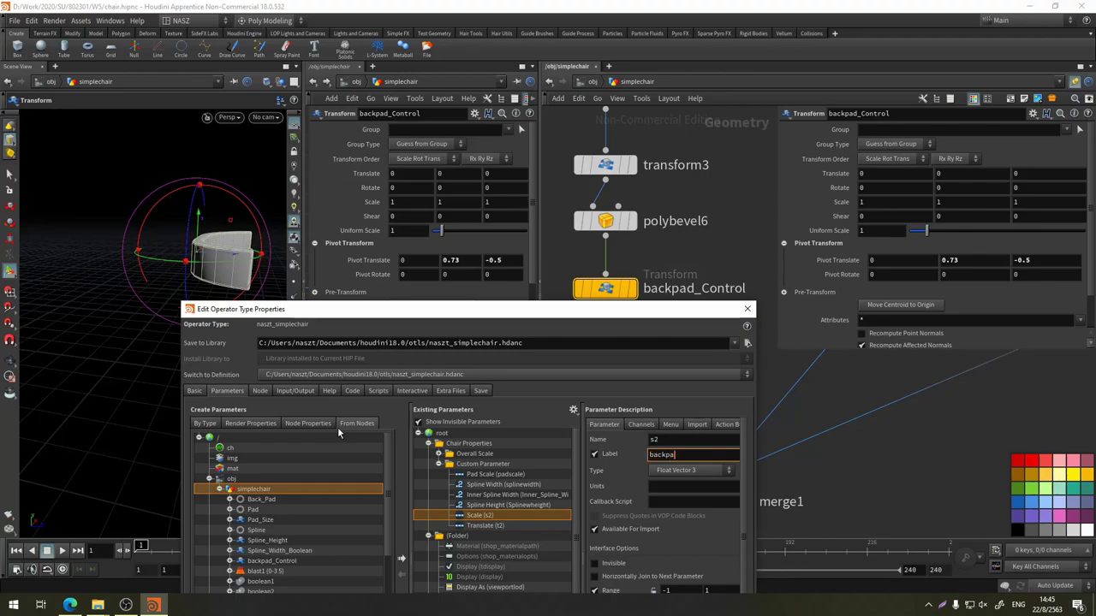
type("d")
key("BackSpace")
key("BackSpace")
key("BackSpace")
type("e")
key("Return")
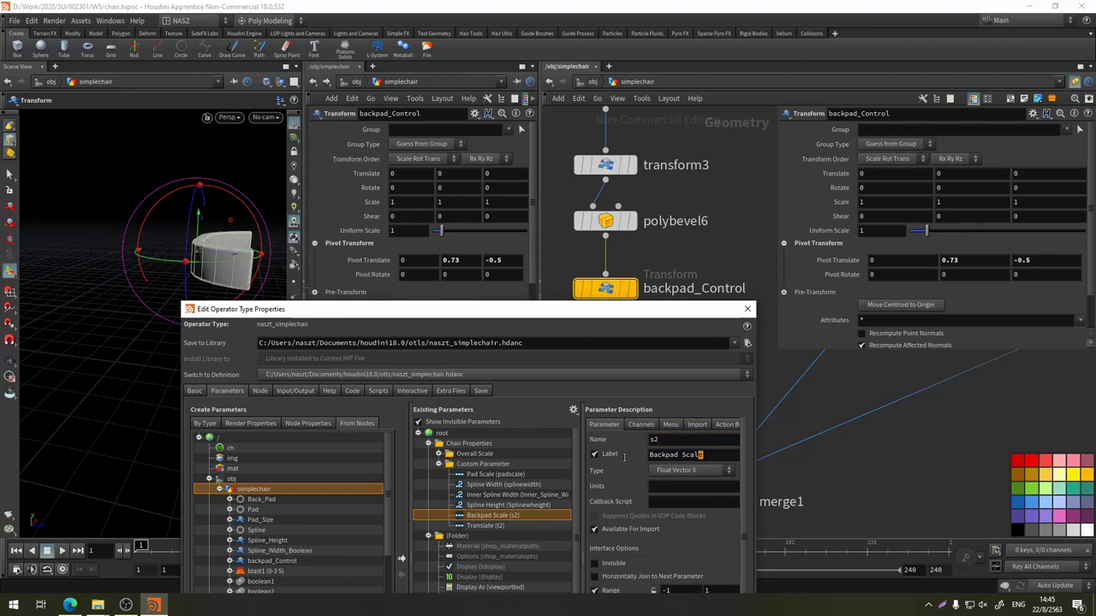
triple_click(700, 455)
key("ctrl+c")
double_click(670, 441)
key("ctrl+v")
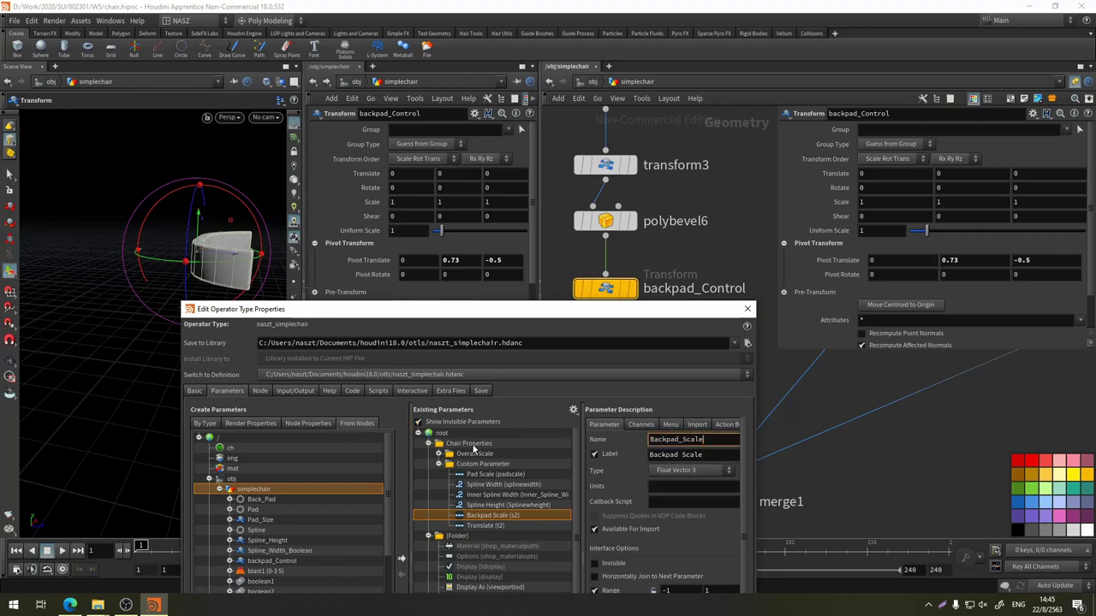
Rename parameter t2 to label 'Backpad Position' with internal name Backpad_Position
left_click(491, 527)
left_click(510, 516)
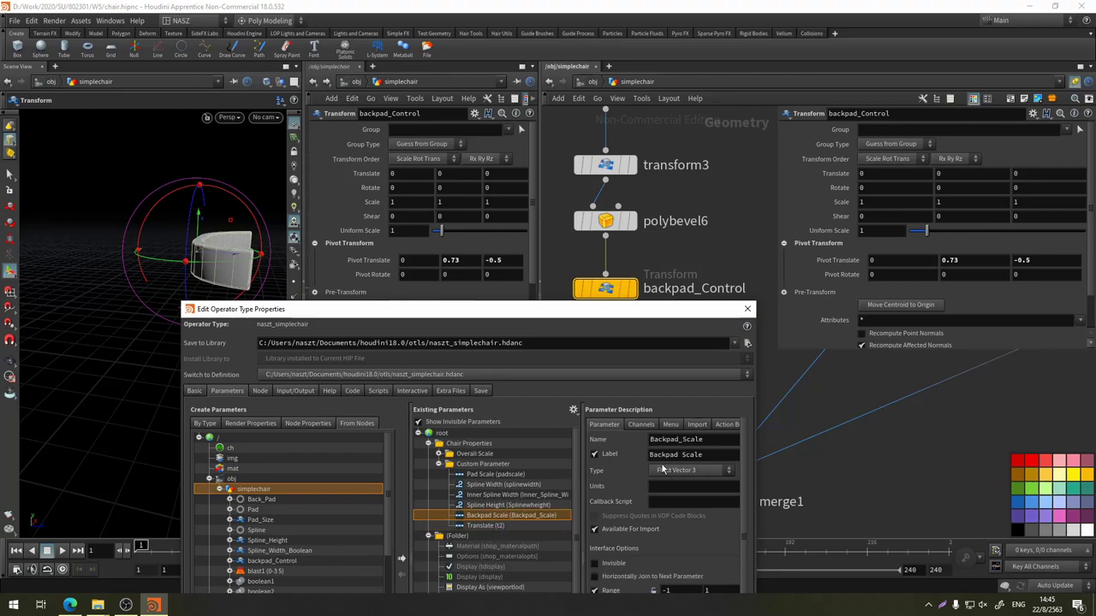
double_click(683, 454)
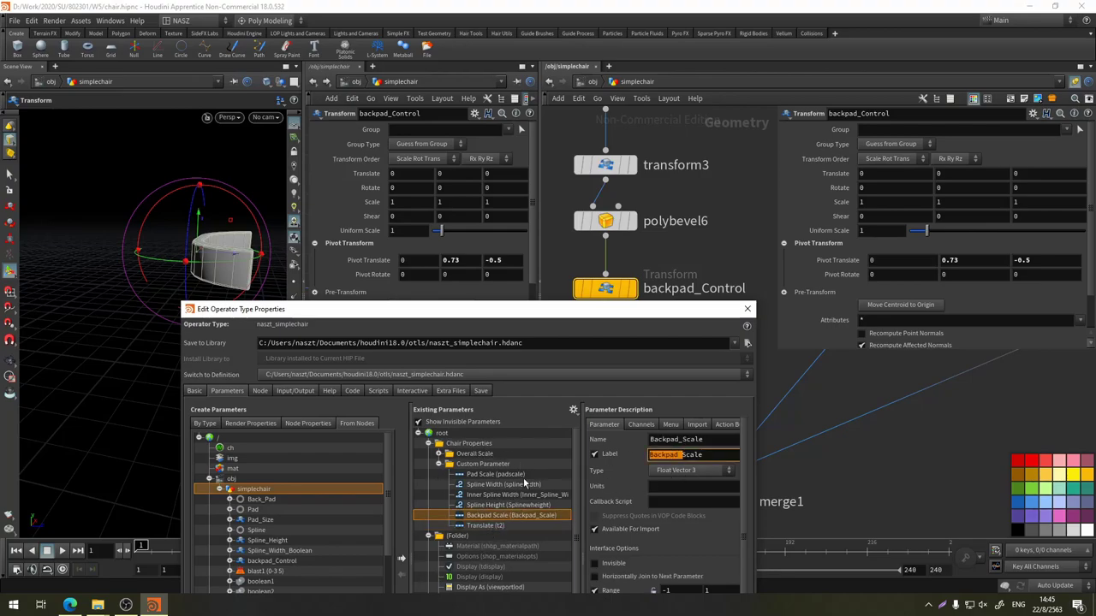
left_click(503, 527)
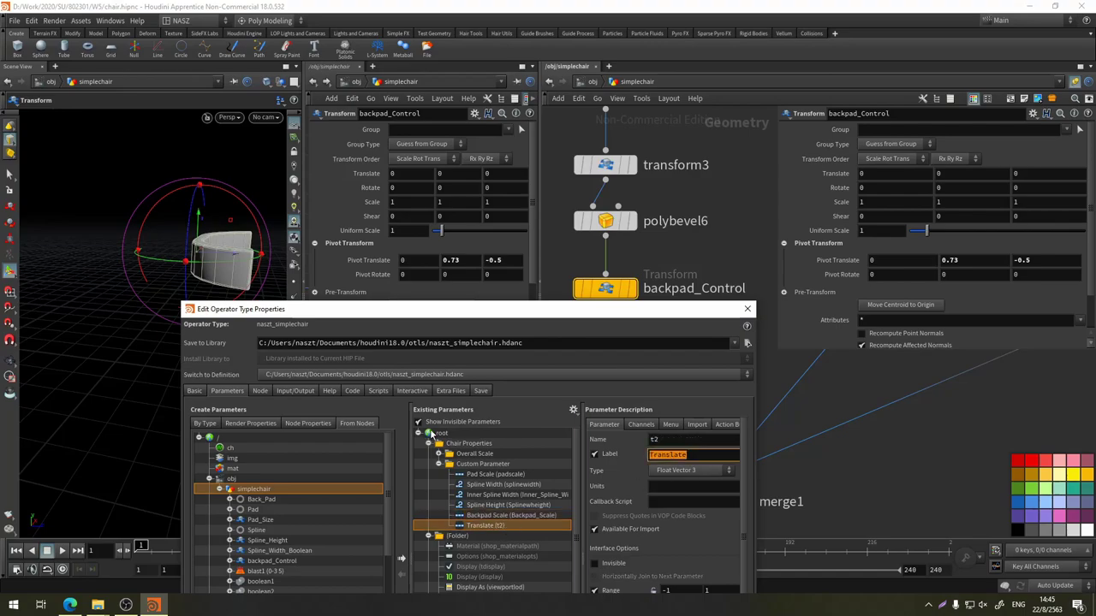
key("ctrl+v")
key("Return")
key("shift+Tab")
key("ctrl+v")
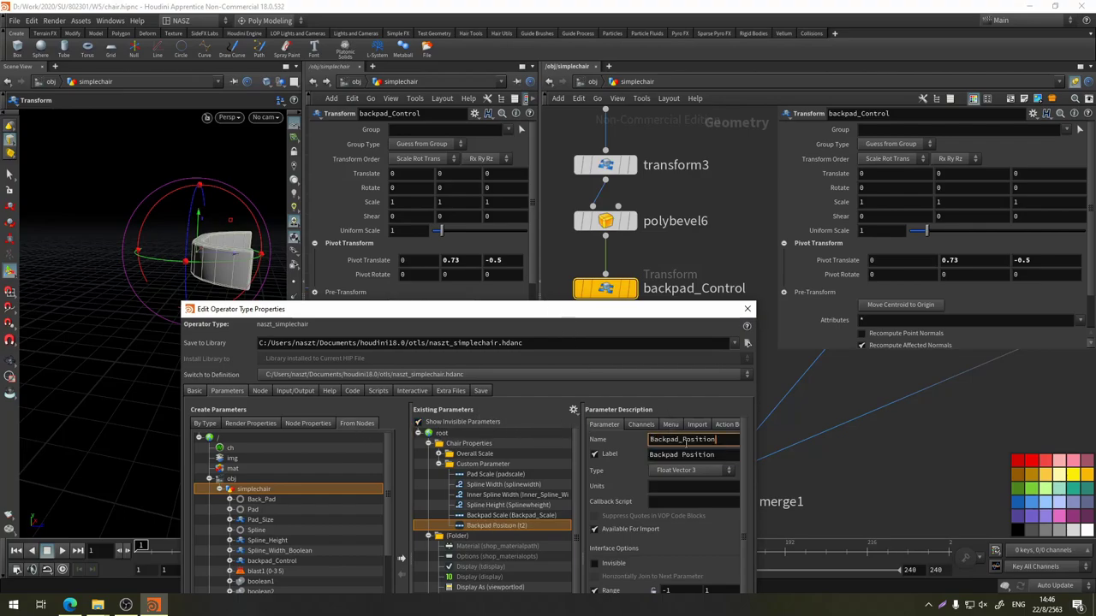
left_click(690, 455)
left_click_drag(569, 314, 516, 145)
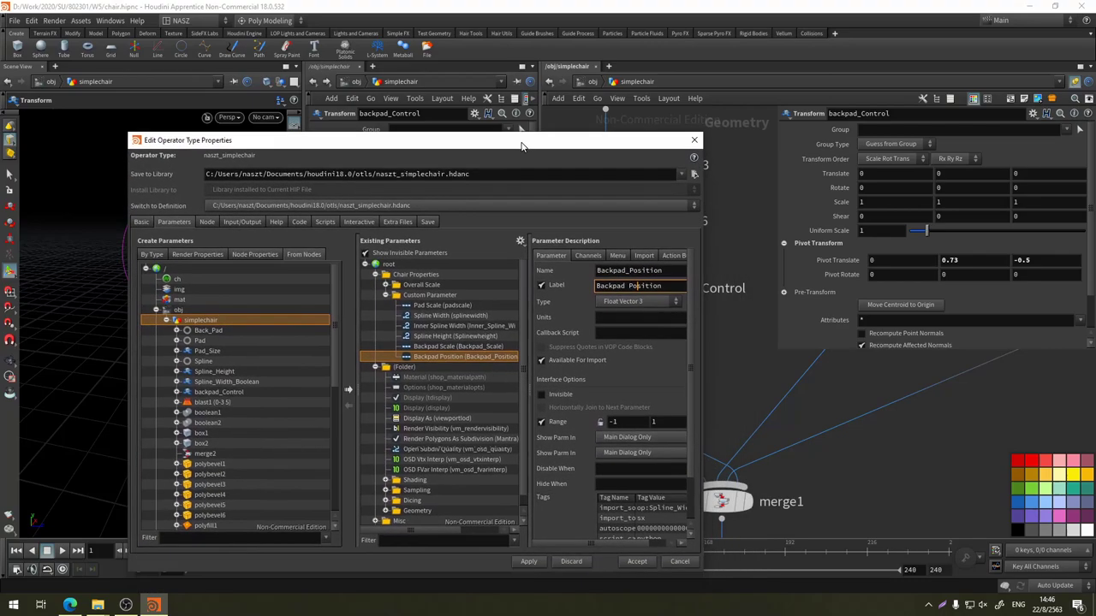
left_click(532, 563)
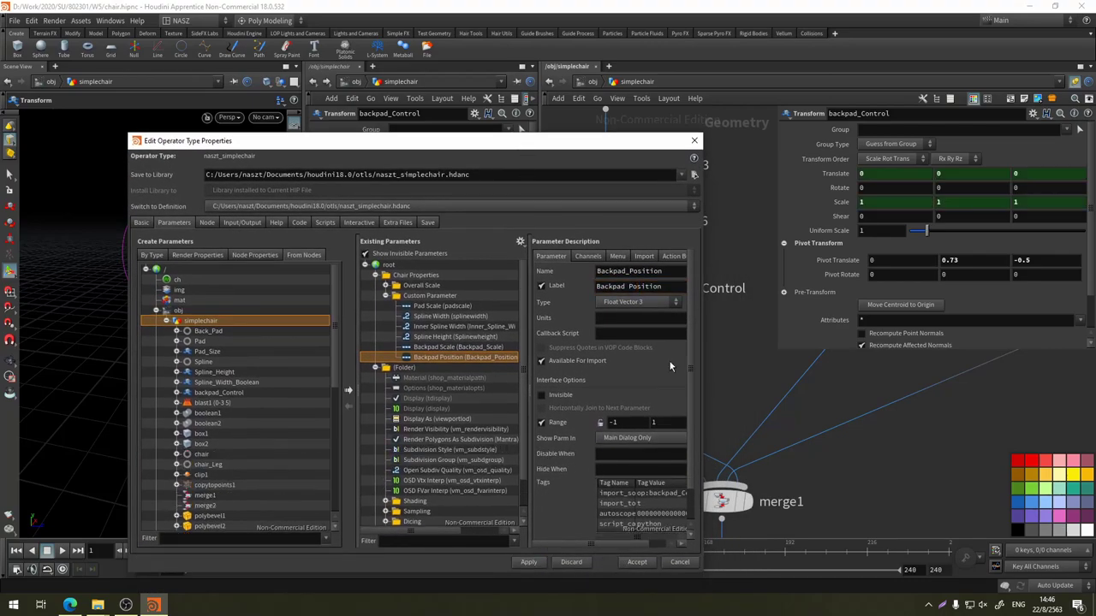
left_click(593, 81)
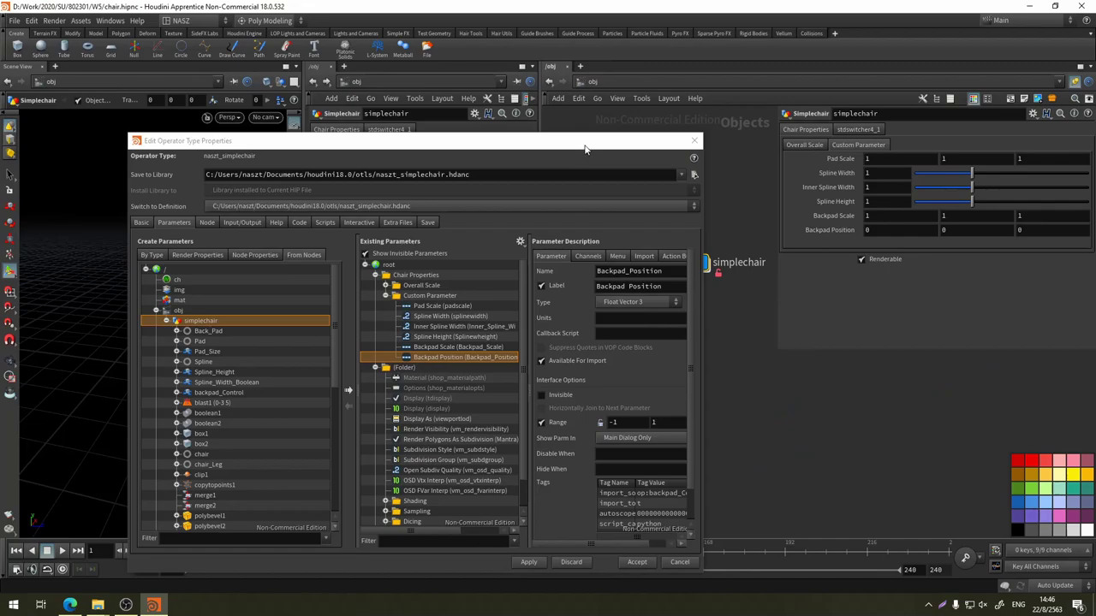
mouse_move(585, 144)
left_mouse_down()
mouse_move(664, 354)
mouse_move(510, 217)
left_mouse_up()
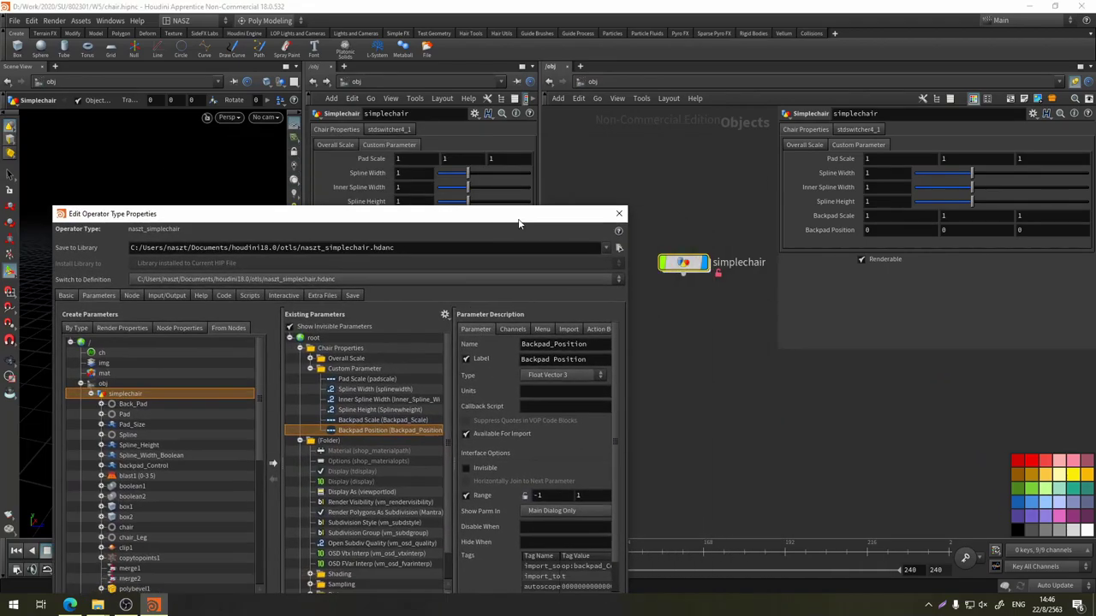
double_click(683, 262)
middle_click_drag(864, 508, 800, 279)
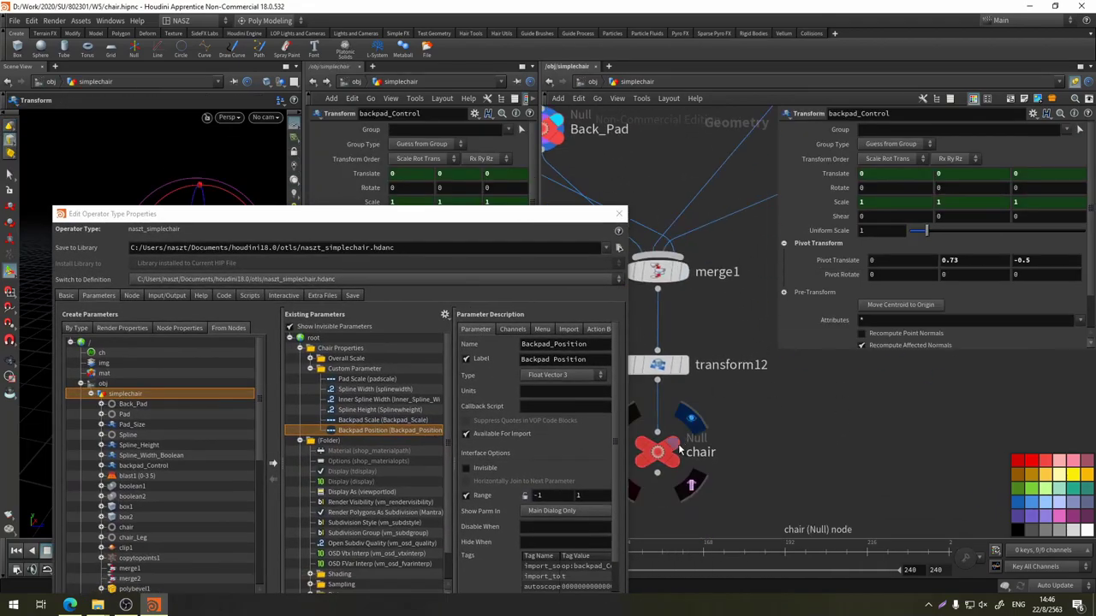
left_click(591, 82)
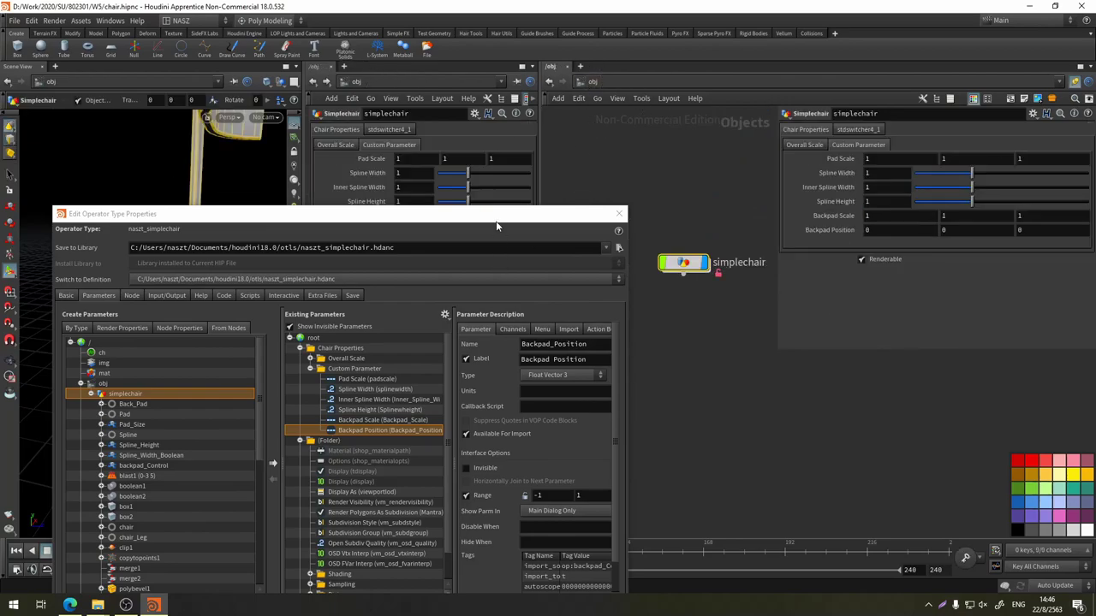
mouse_move(497, 215)
left_mouse_down()
mouse_move(605, 385)
mouse_move(567, 342)
left_mouse_up()
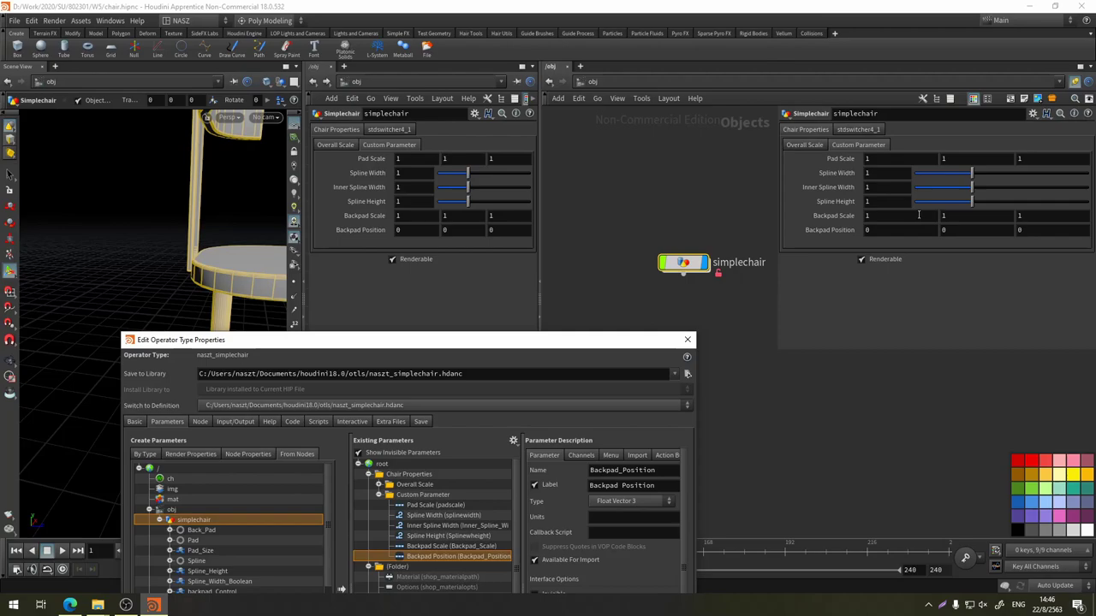
key("h")
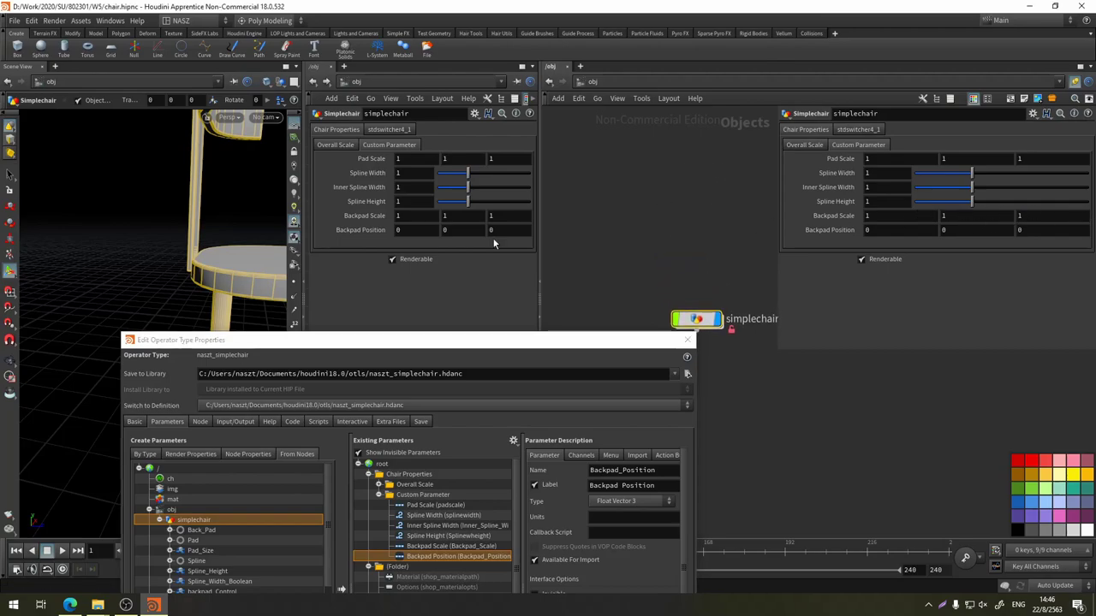
key("Escape")
mouse_move(264, 178)
left_mouse_down()
mouse_move(220, 284)
mouse_move(171, 282)
left_mouse_up()
scroll(171, 283, "down", 5)
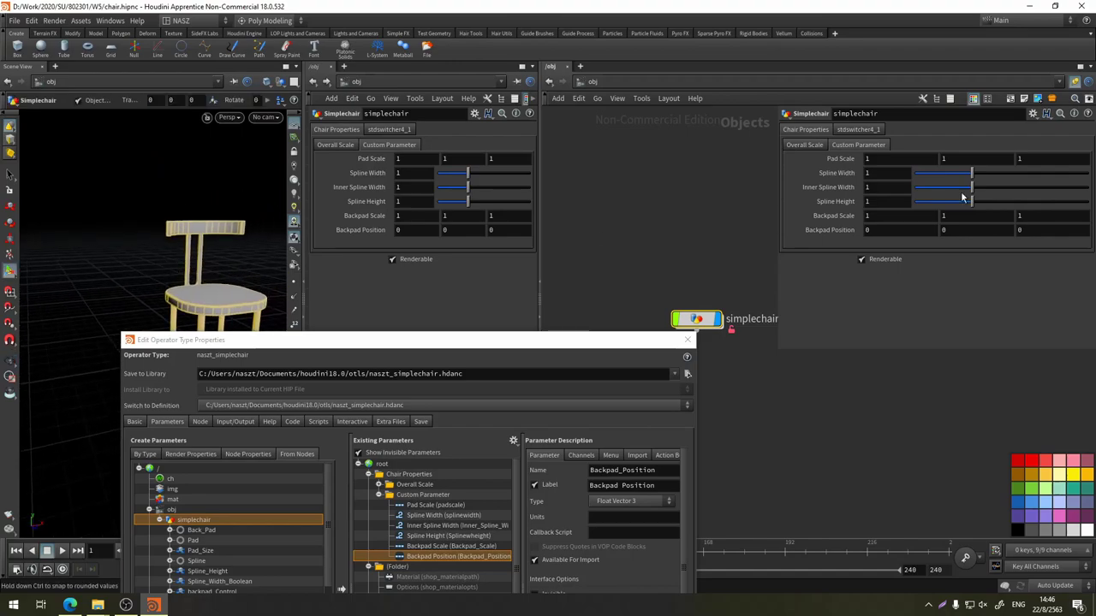
left_click_drag(972, 201, 1007, 201)
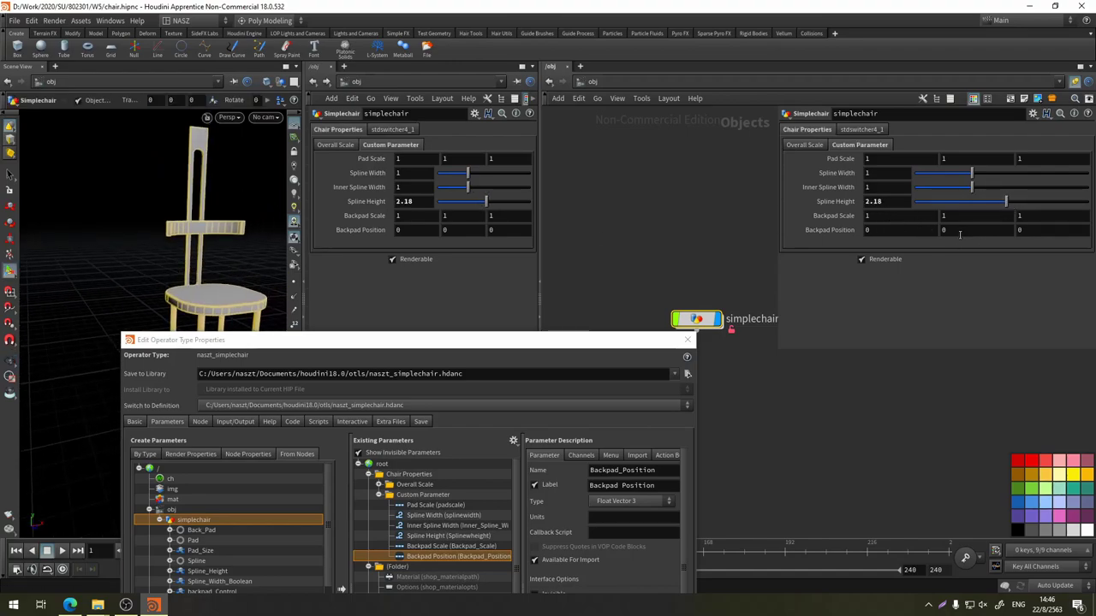
middle_click_drag(953, 229, 993, 216)
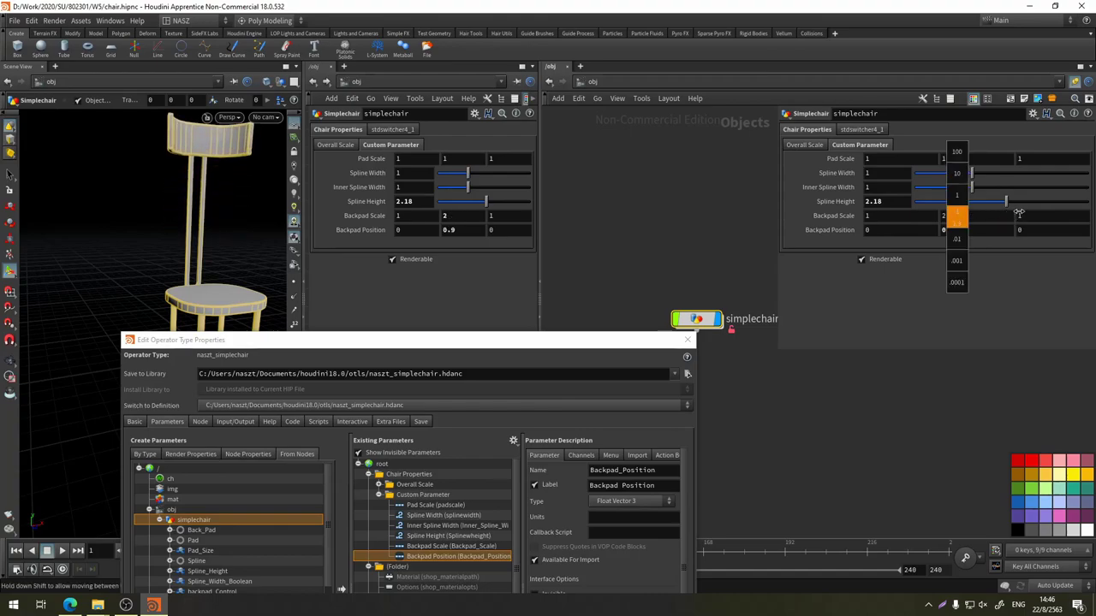
key("space")
mouse_move(244, 220)
left_mouse_down()
mouse_move(241, 267)
mouse_move(229, 253)
left_mouse_up()
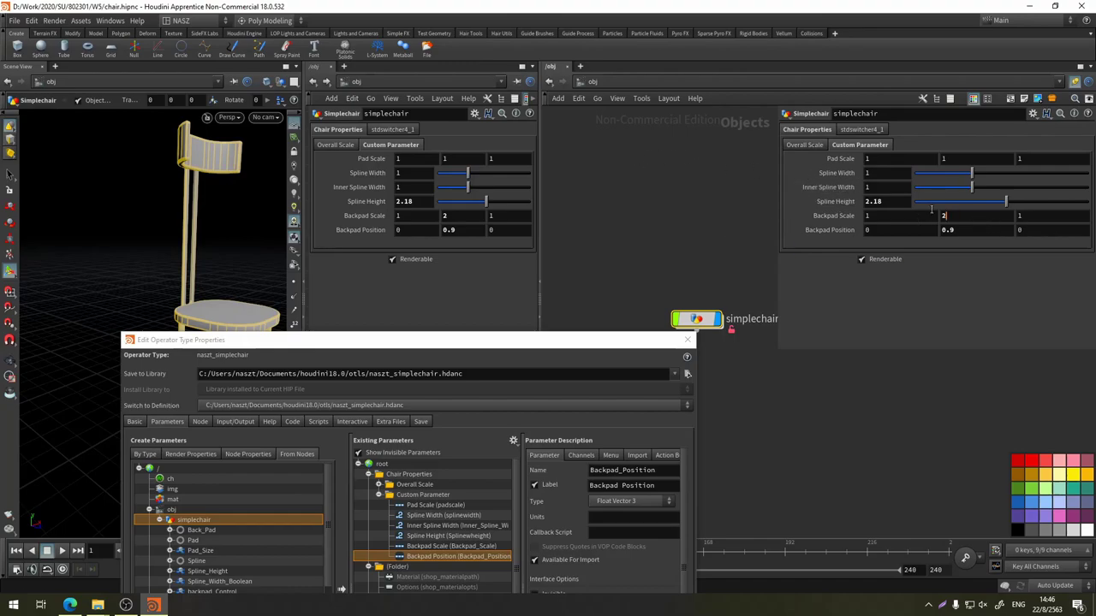
type("1")
key("Tab")
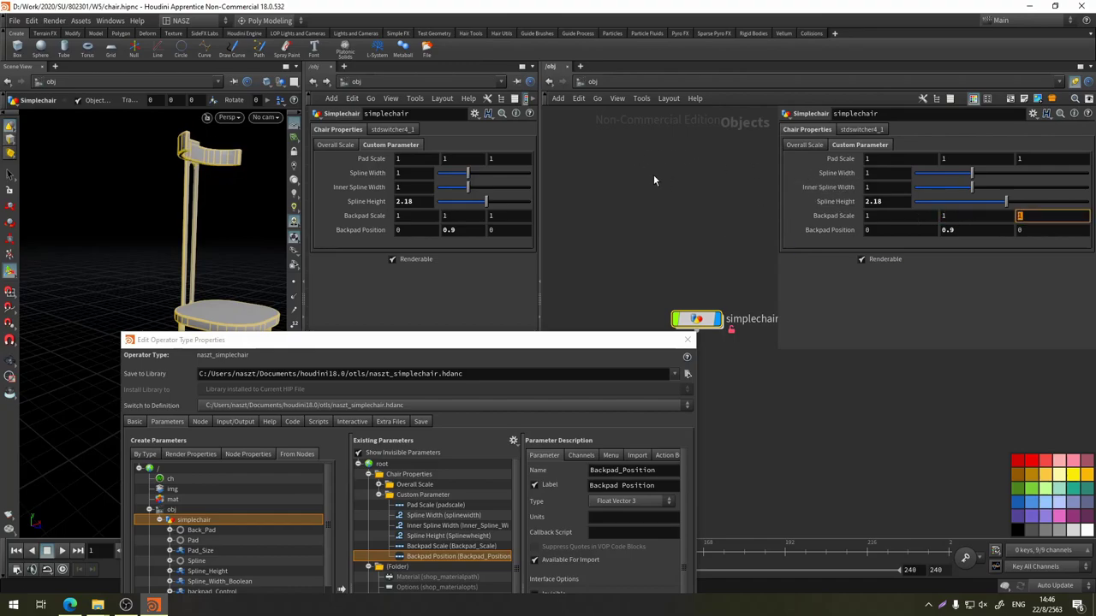
left_click(980, 231)
type("1")
key("Return")
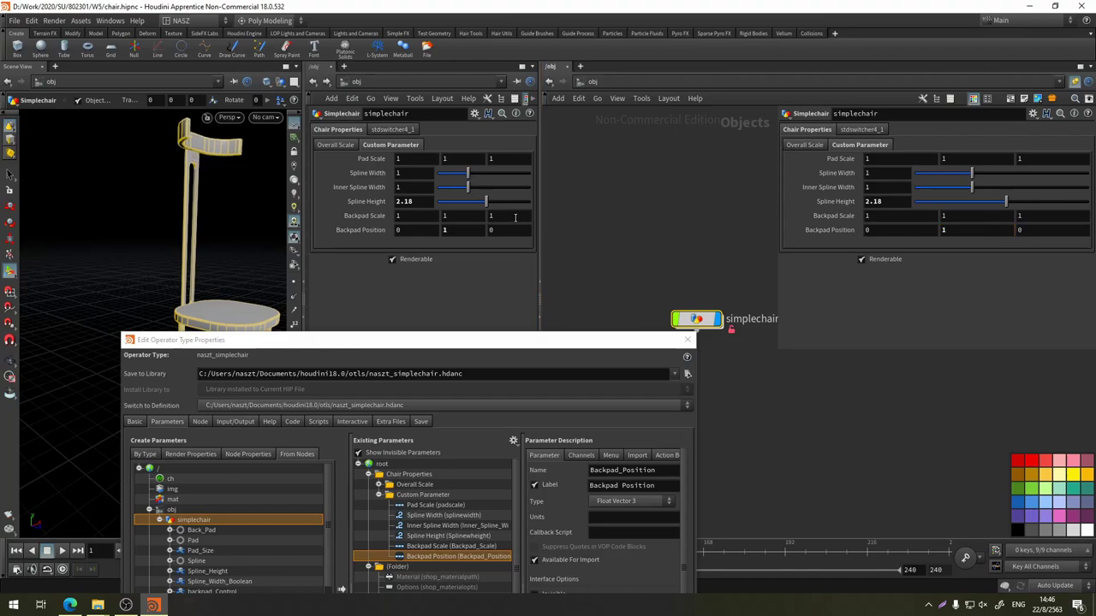
left_click(873, 201)
type("1")
key("Return")
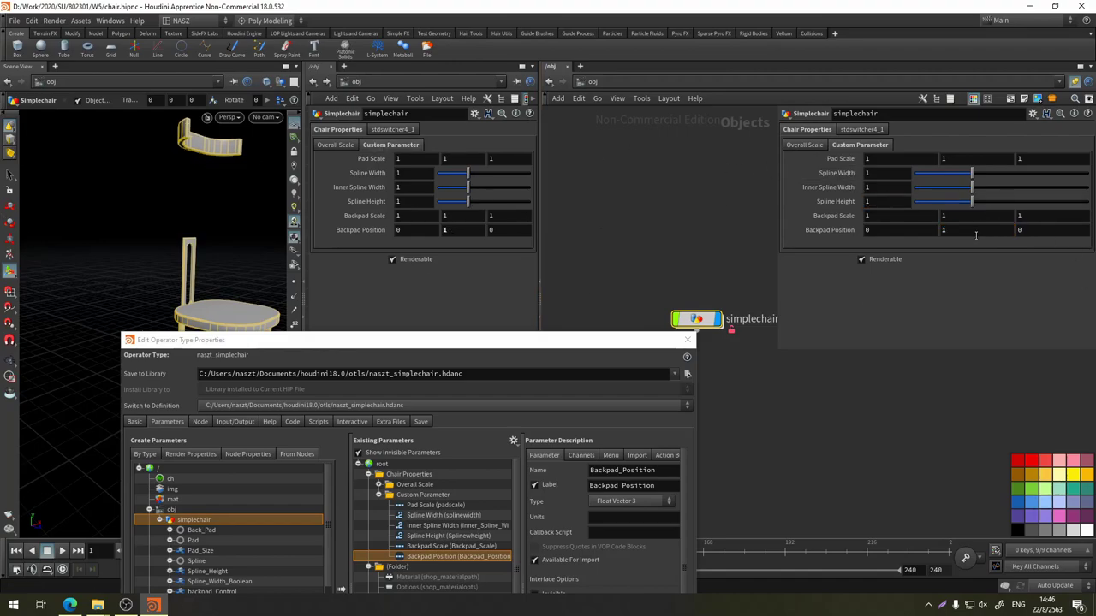
left_click(975, 231)
type("0")
key("Return")
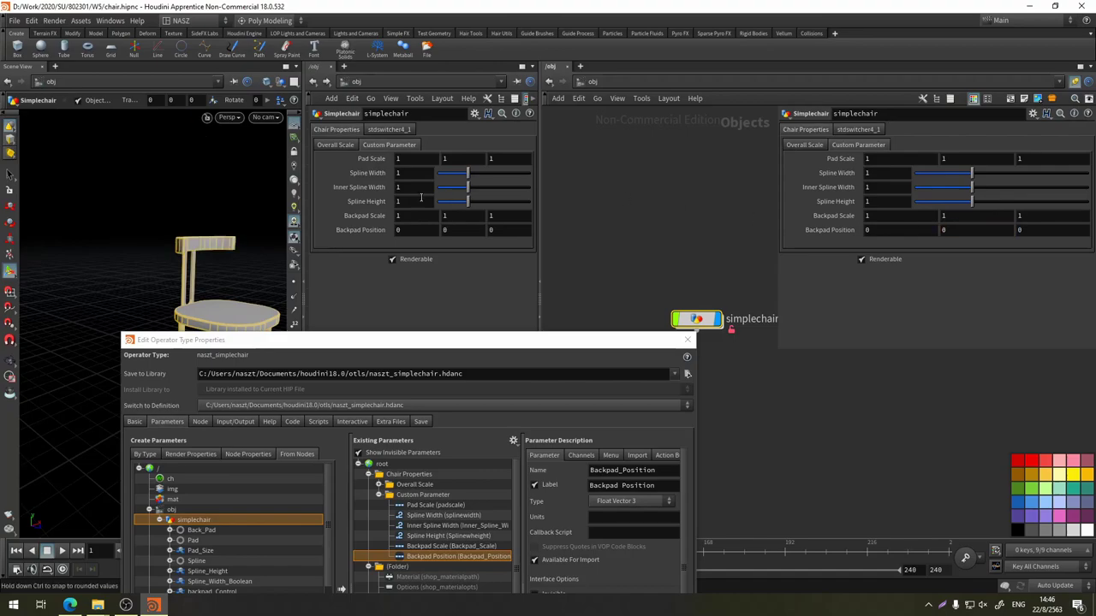
mouse_move(214, 214)
left_mouse_down("alt")
mouse_move(244, 215)
mouse_move(234, 171)
mouse_move(249, 167)
left_mouse_up("alt")
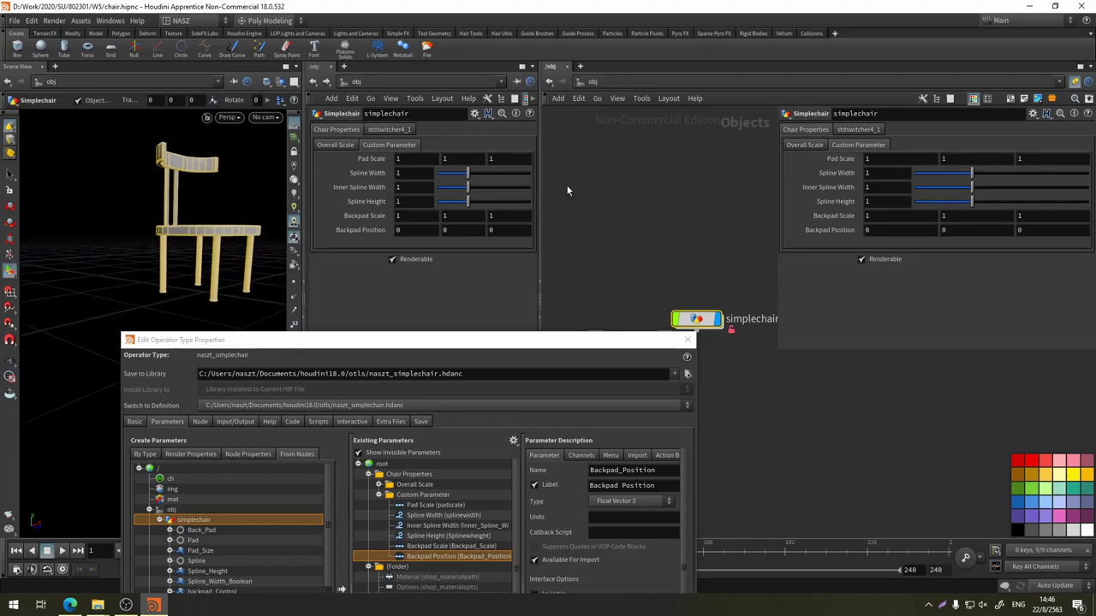
mouse_move(696, 318)
left_mouse_down()
mouse_move(696, 209)
mouse_move(693, 248)
left_mouse_up()
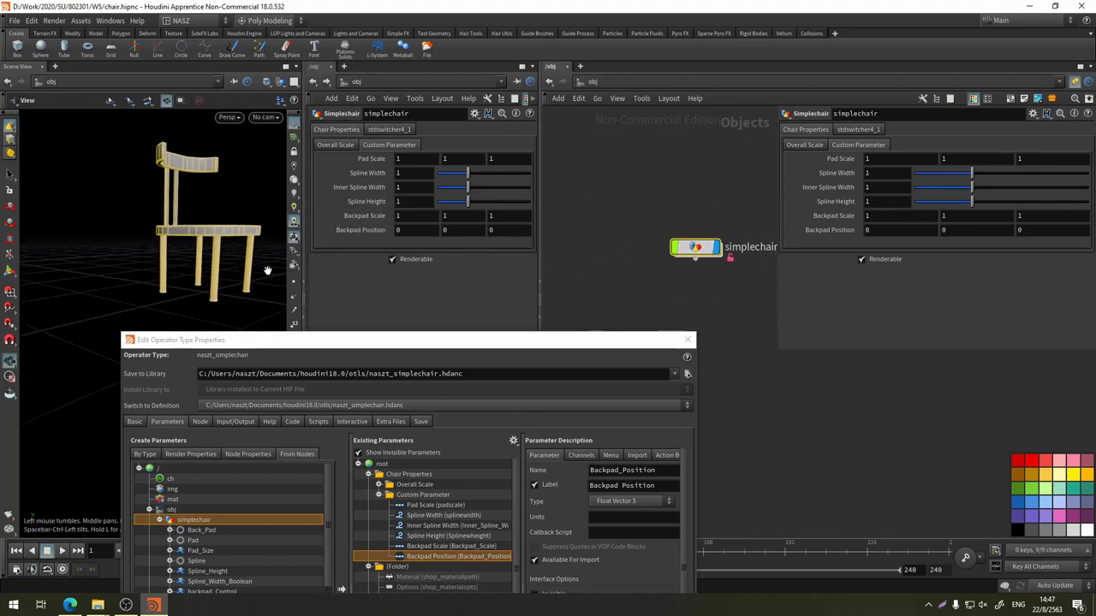
left_click_drag(154, 206, 210, 196)
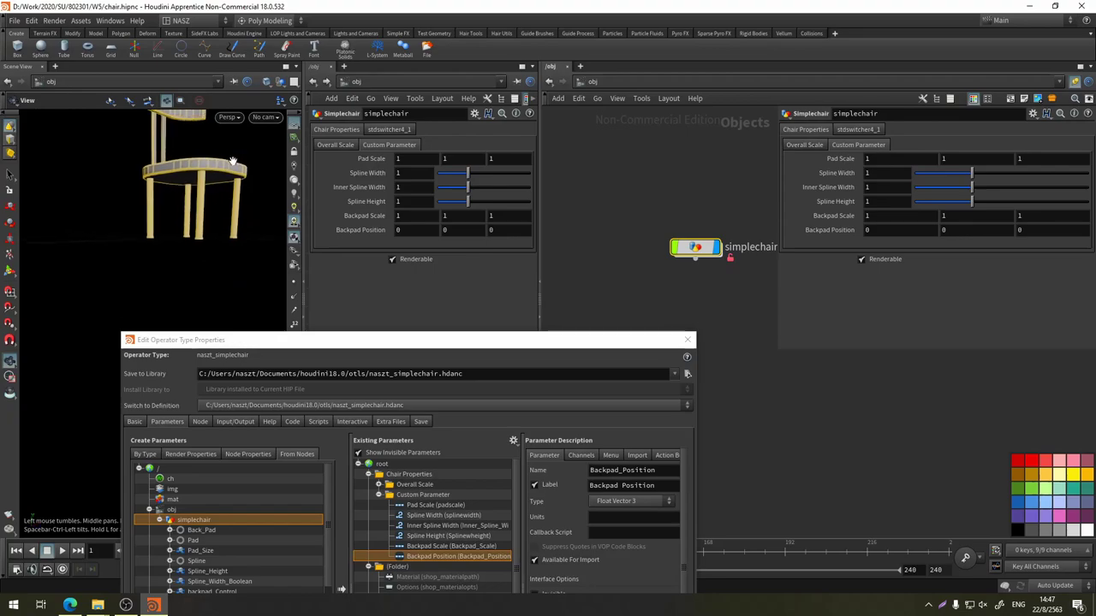
Dive into the simplechair asset and select copytopoints1 beside chair_Leg
double_click(695, 248)
middle_click_drag(665, 198, 645, 366)
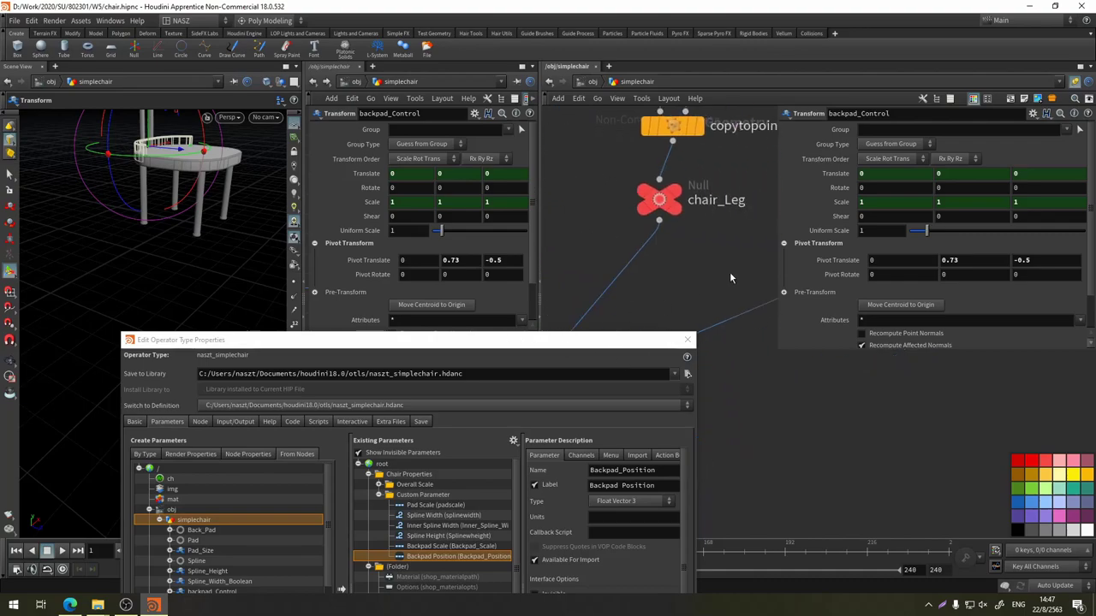
middle_click_drag(730, 272, 616, 368)
left_click(616, 220)
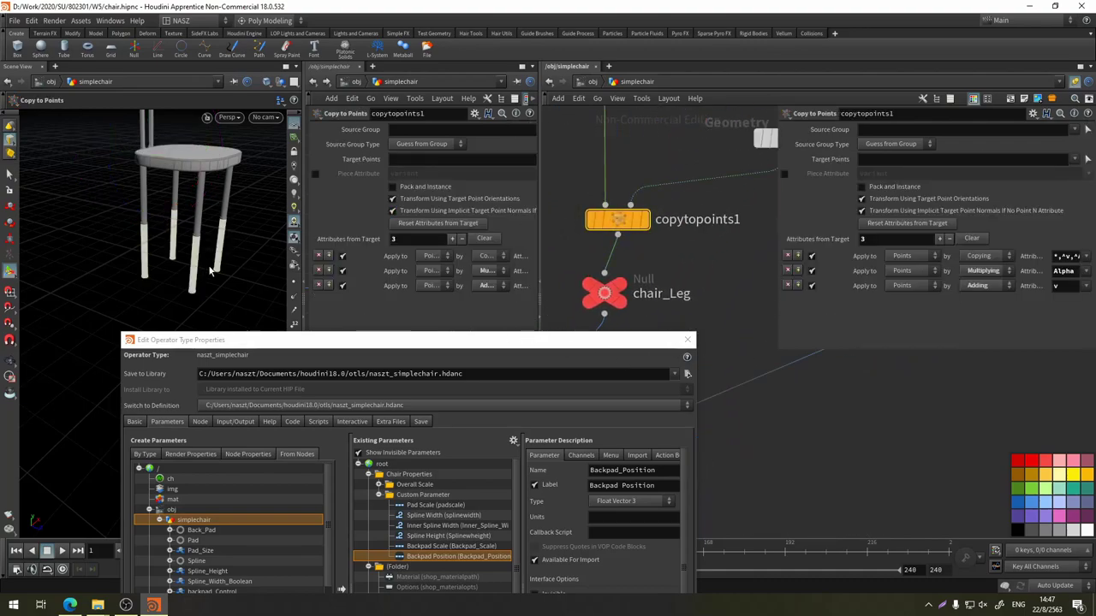
mouse_move(685, 276)
middle_mouse_down()
mouse_move(685, 243)
mouse_move(608, 215)
middle_mouse_up()
scroll(686, 242, "down", 3)
scroll(686, 242, "up", 3)
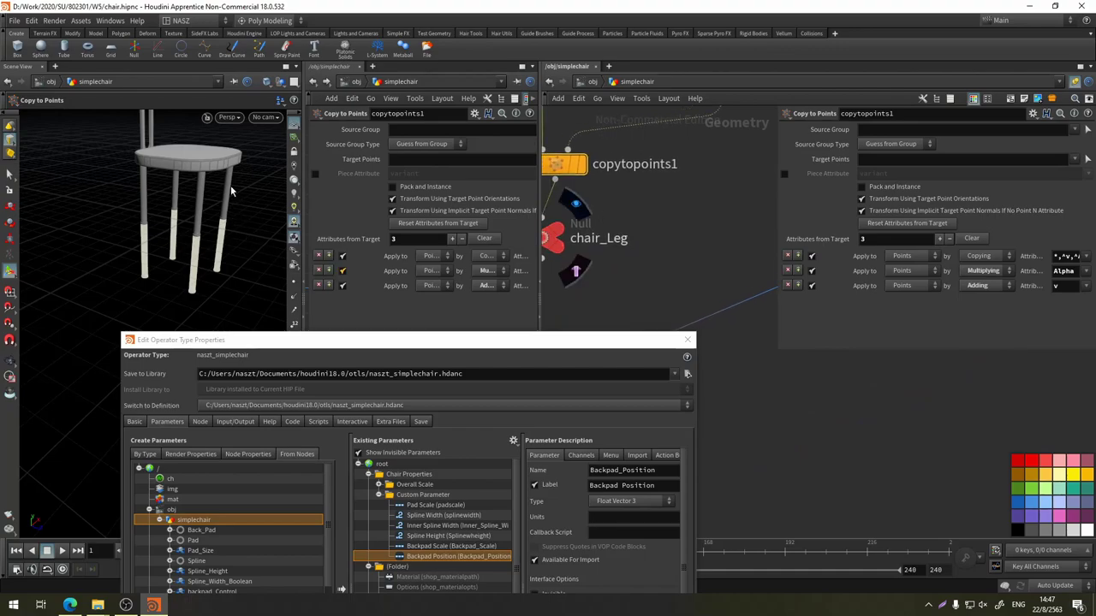
middle_click_drag(617, 282, 725, 257)
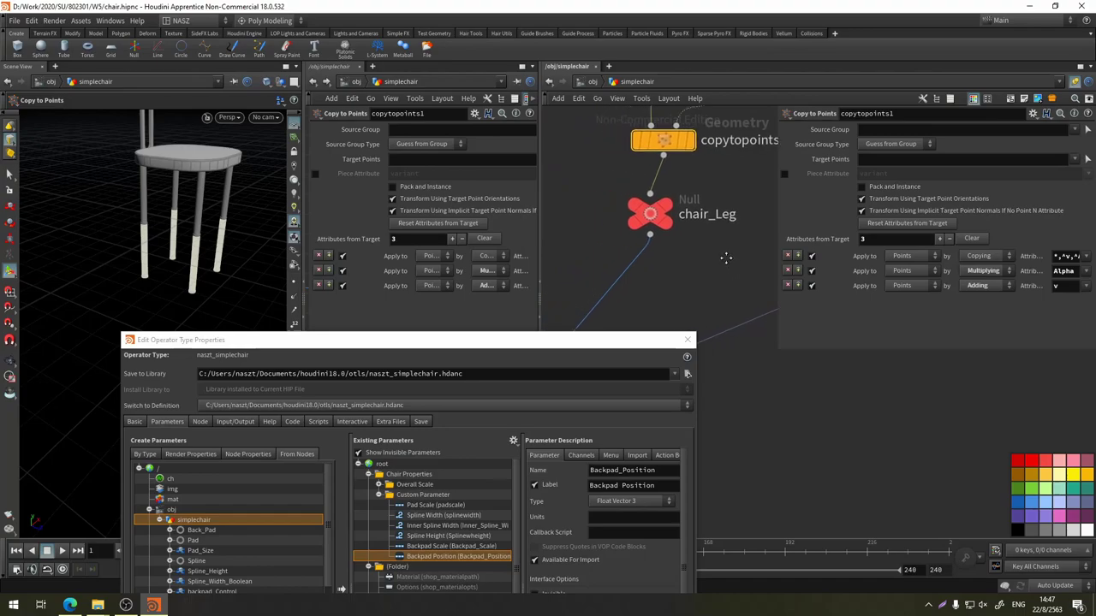
Move the type properties dialog aside and lower chair_Leg beneath copytopoints1
left_click(625, 343)
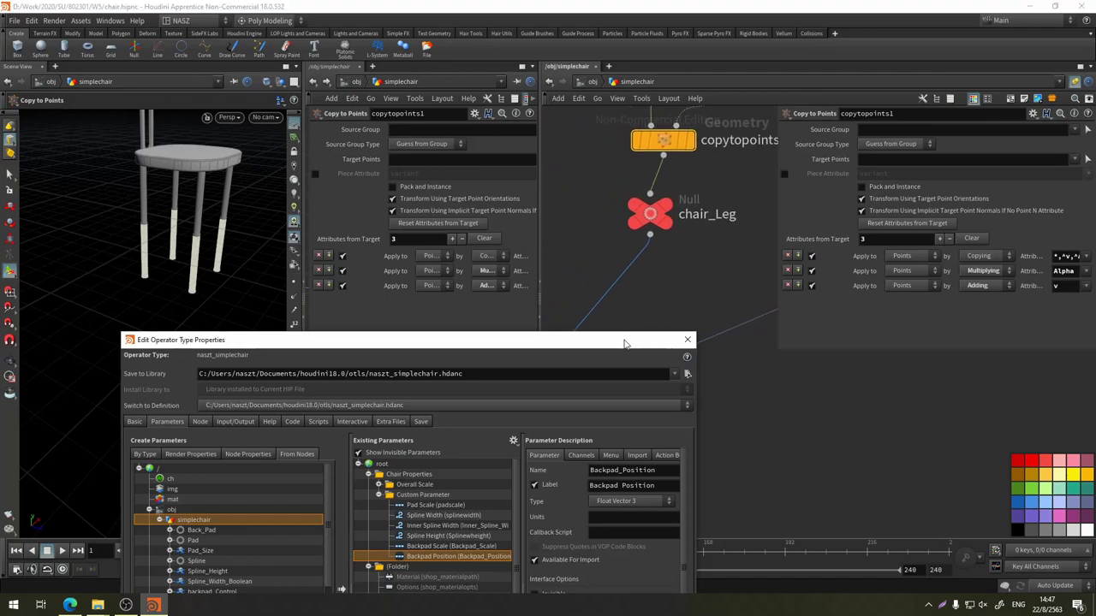
left_click_drag(625, 343, 598, 221)
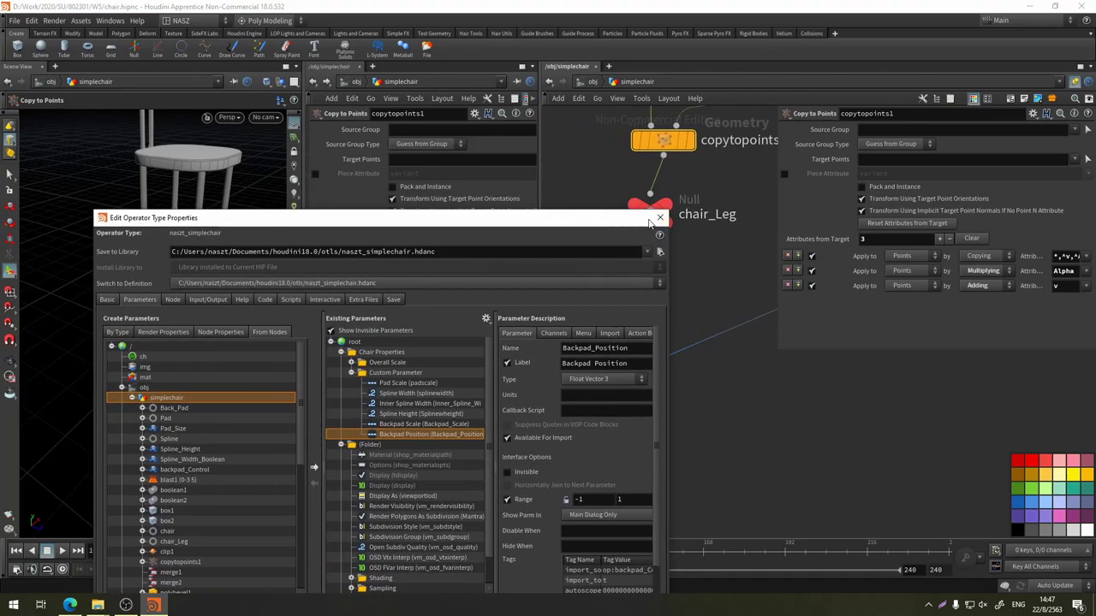
mouse_move(650, 213)
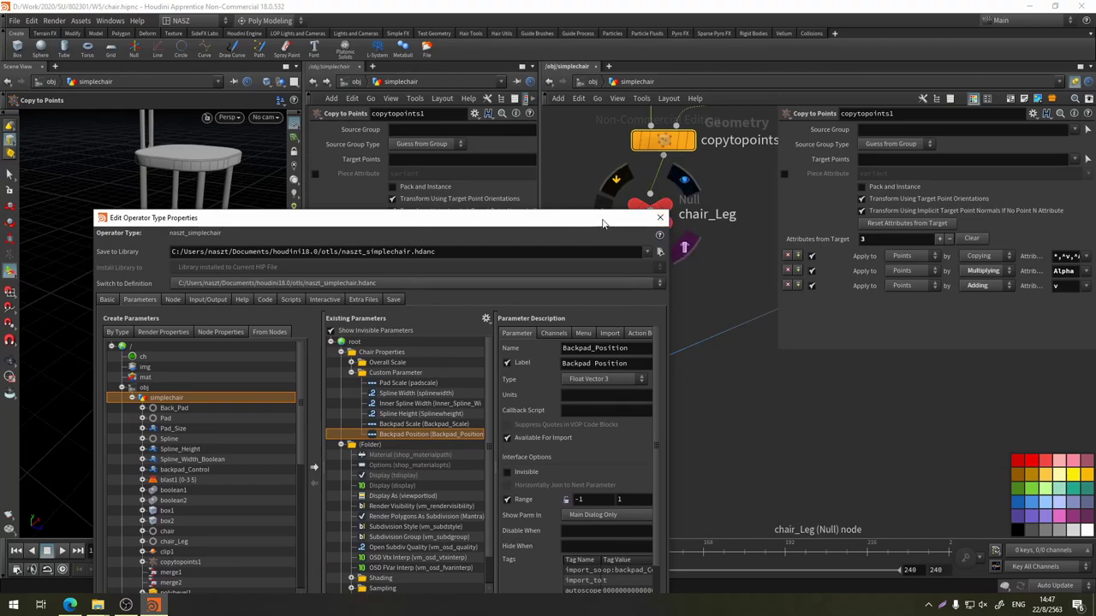
left_click_drag(602, 223, 732, 388)
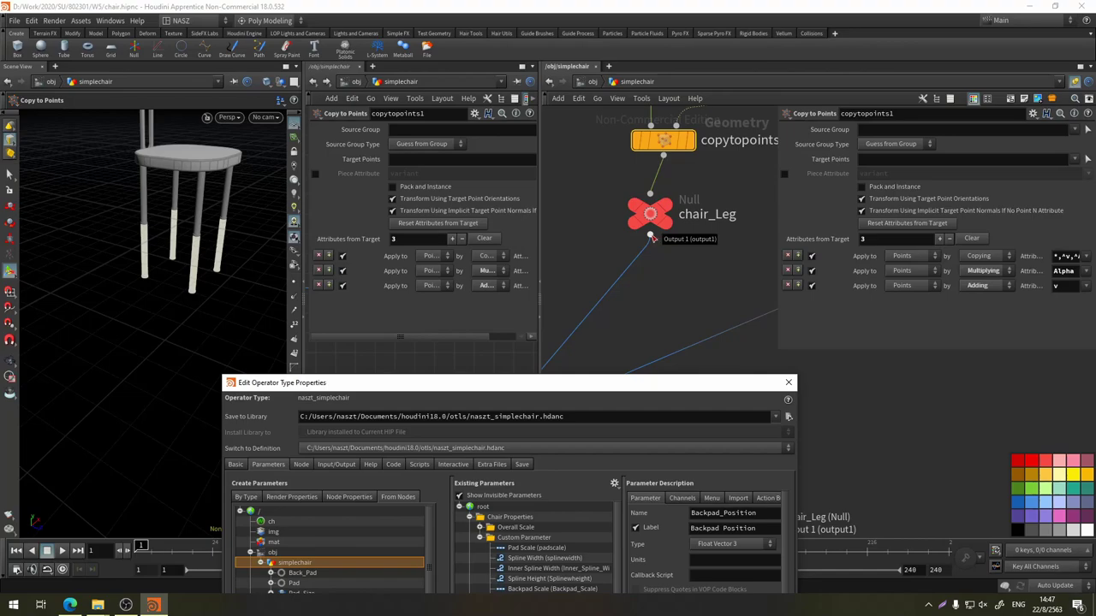
middle_click_drag(661, 286, 670, 243)
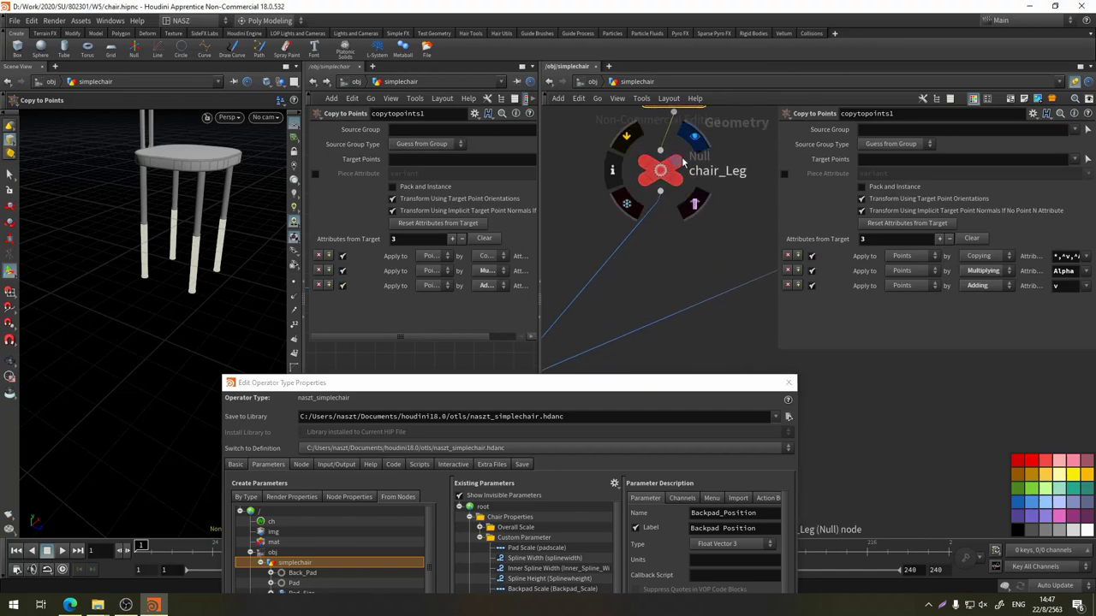
middle_click_drag(651, 180, 617, 304)
left_click_drag(616, 304, 630, 360)
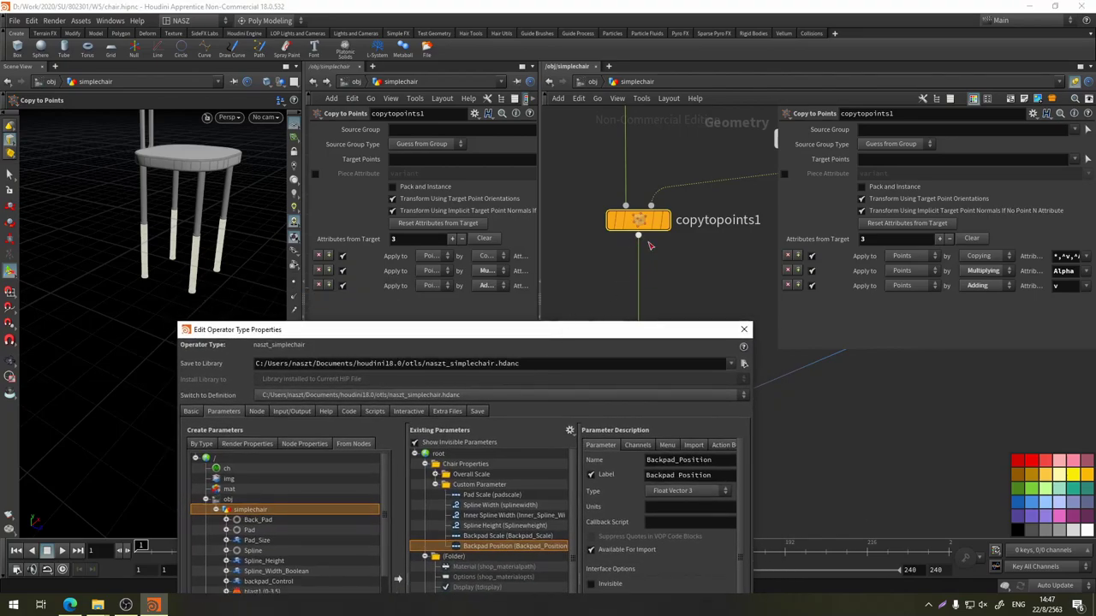
Add a displayed Transform below copytopoints1 and view the legs from the Right
key("Tab")
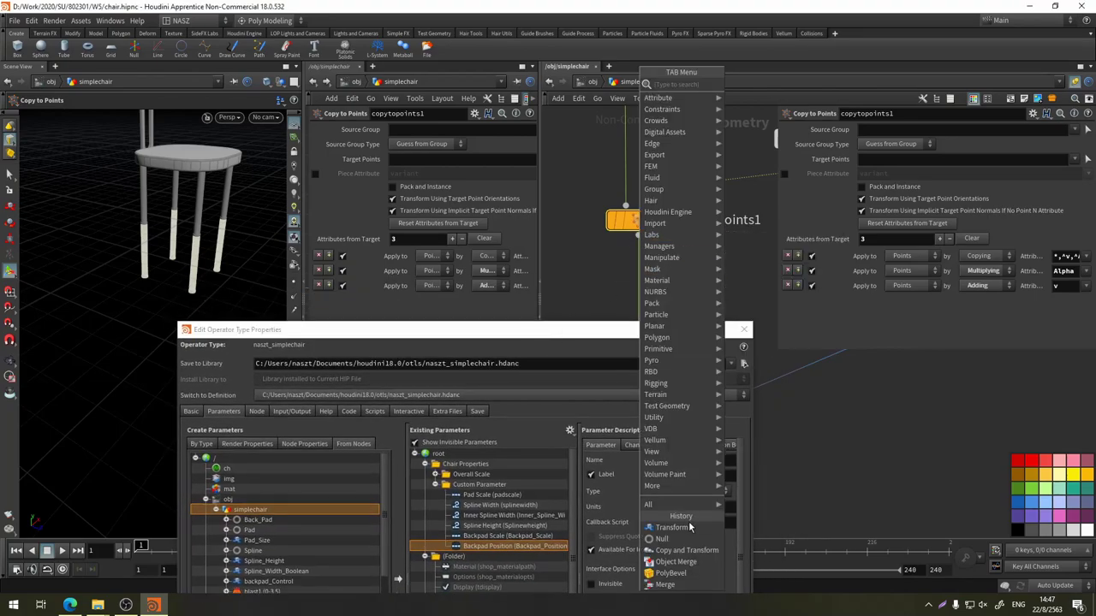
left_click(690, 528)
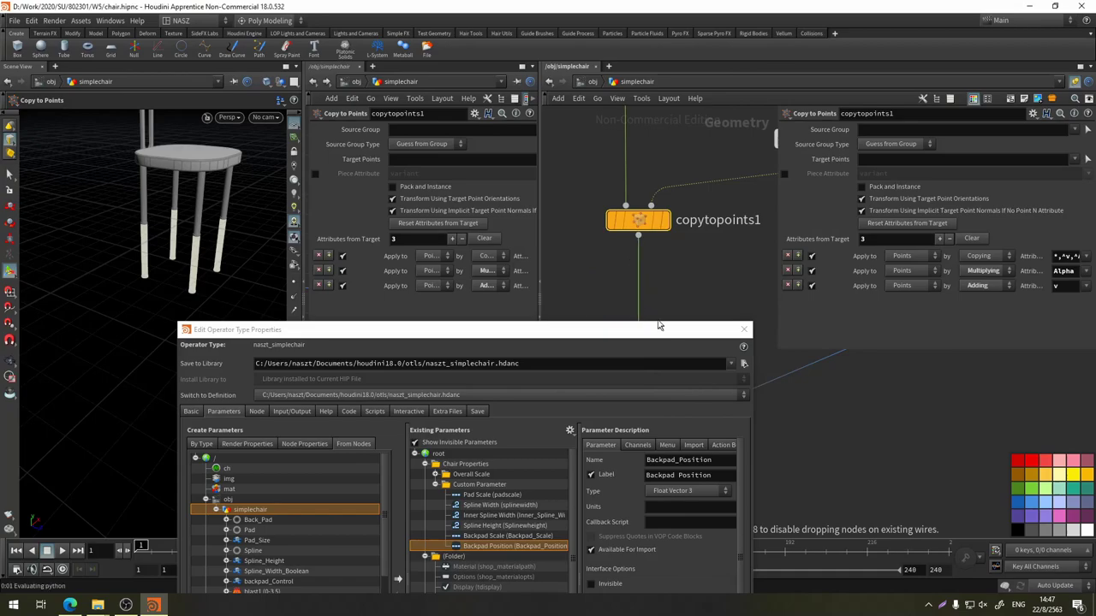
left_click_drag(171, 214, 212, 231)
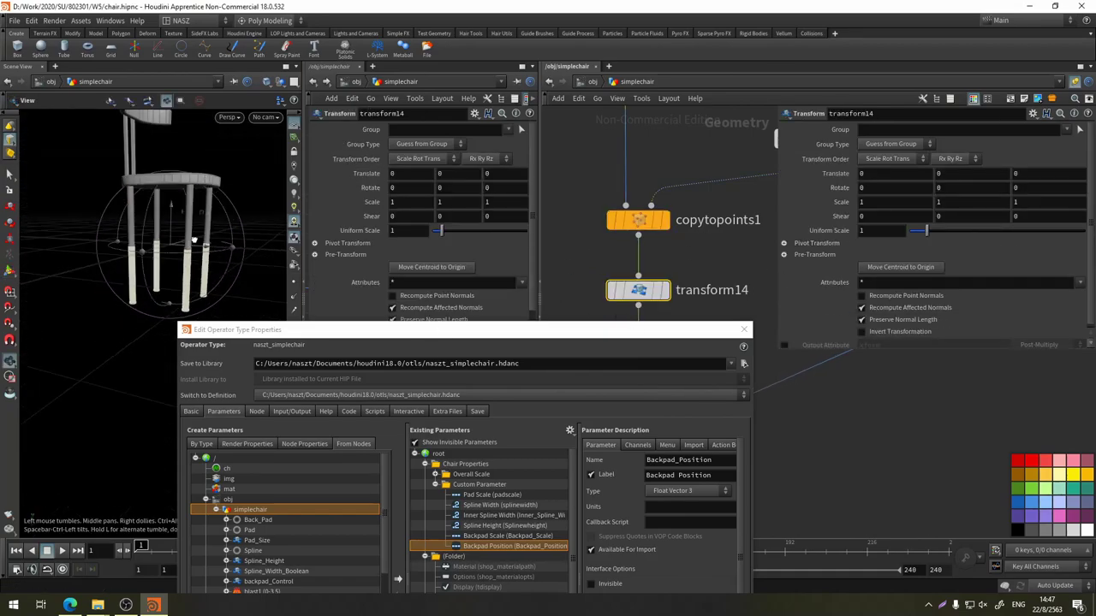
key("Return")
left_click(668, 261)
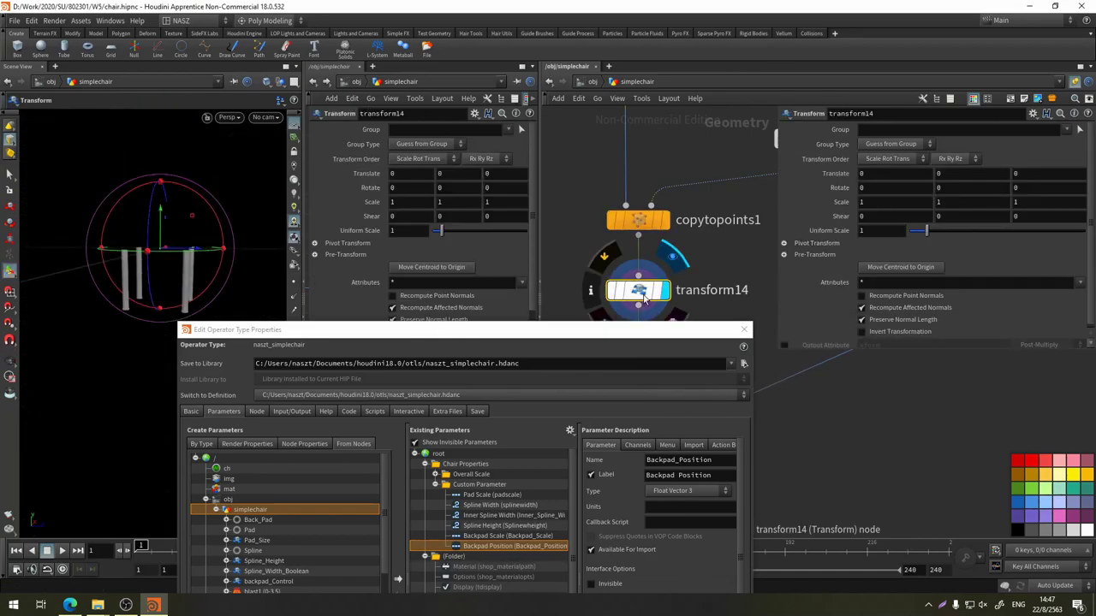
key("Escape")
left_click_drag(164, 215, 235, 212)
scroll(235, 213, "up", 2)
scroll(236, 212, "up", 3)
scroll(244, 171, "up", 3)
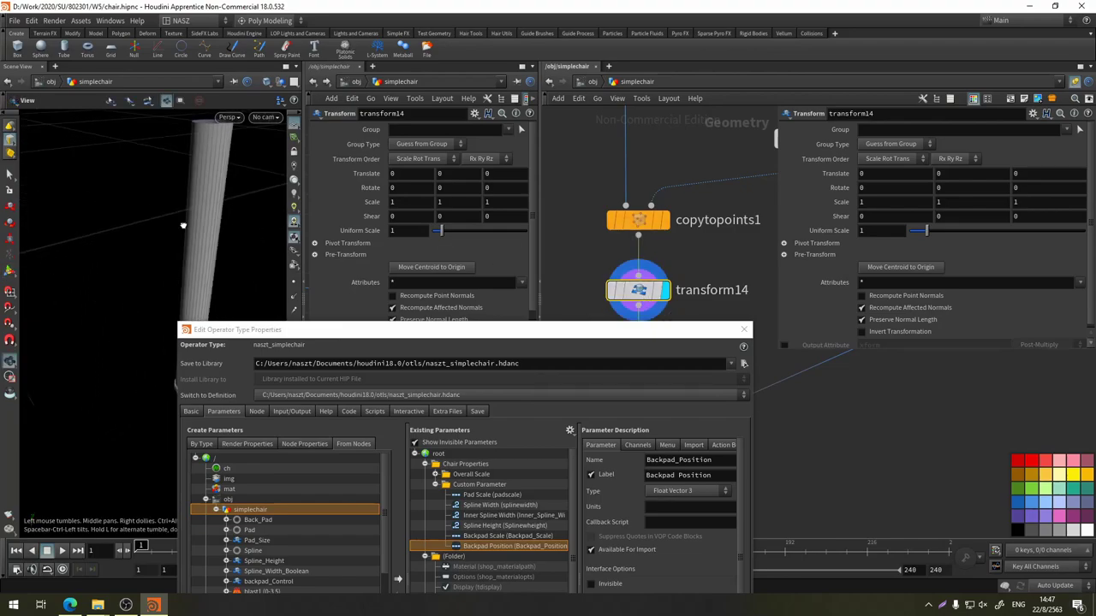
key("Return")
left_click(228, 117)
mouse_move(233, 141)
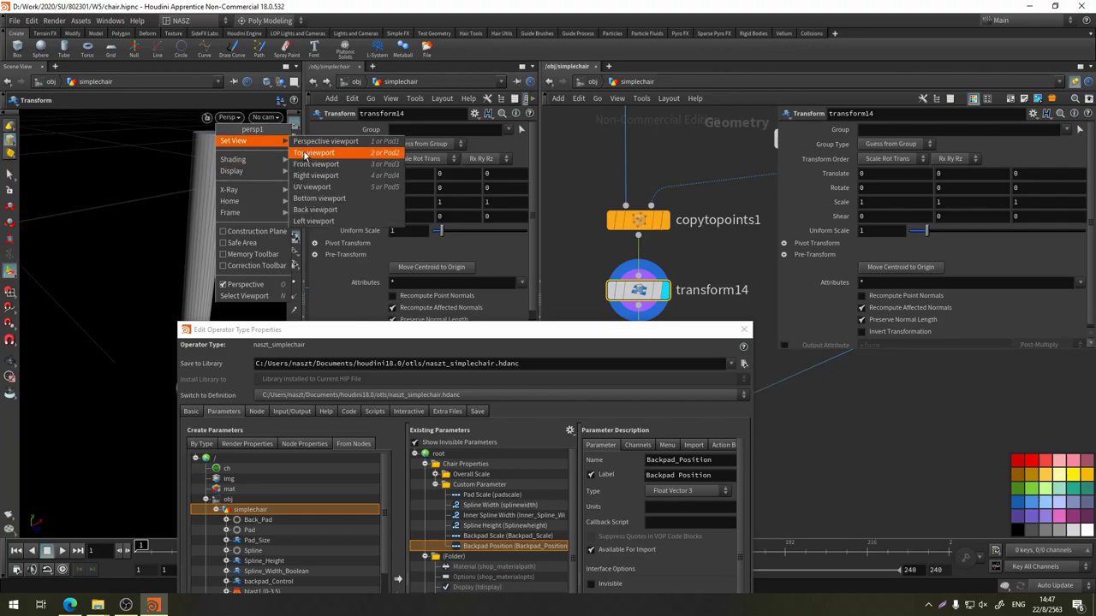
left_click(321, 178)
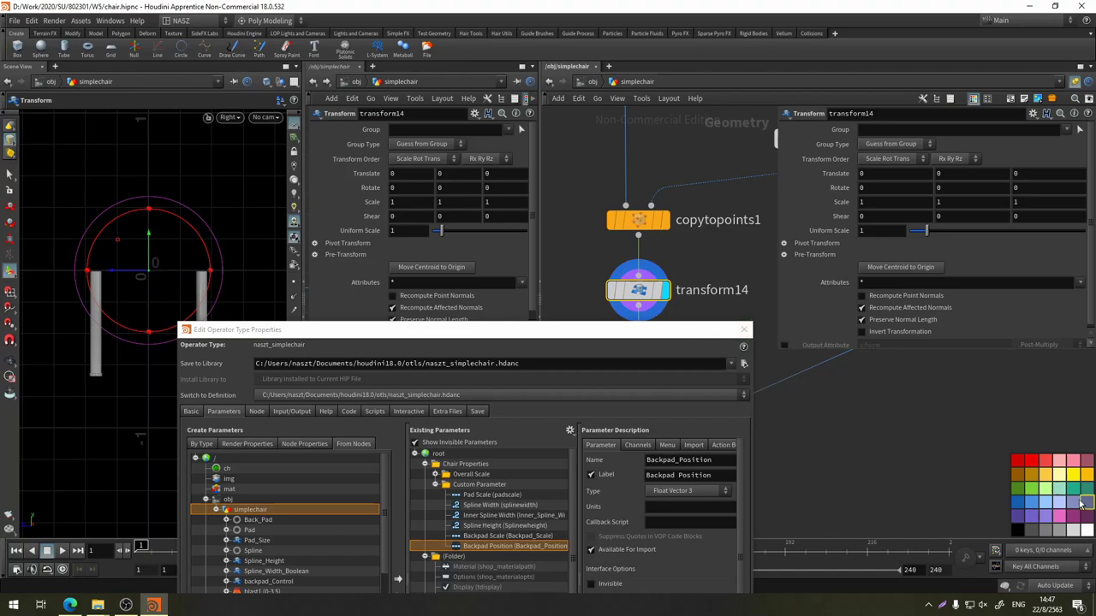
Colour the new transform yellow-orange and enter the name Leg_Height
left_click(1084, 474)
double_click(711, 290)
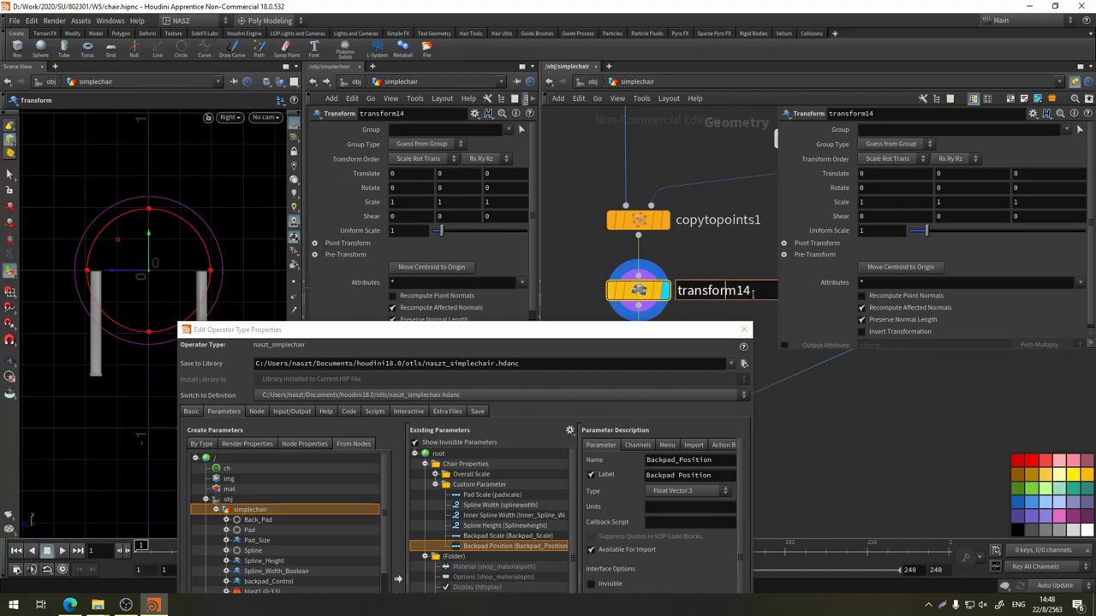
key("BackSpace")
type("Leg_")
type("H")
type("eight")
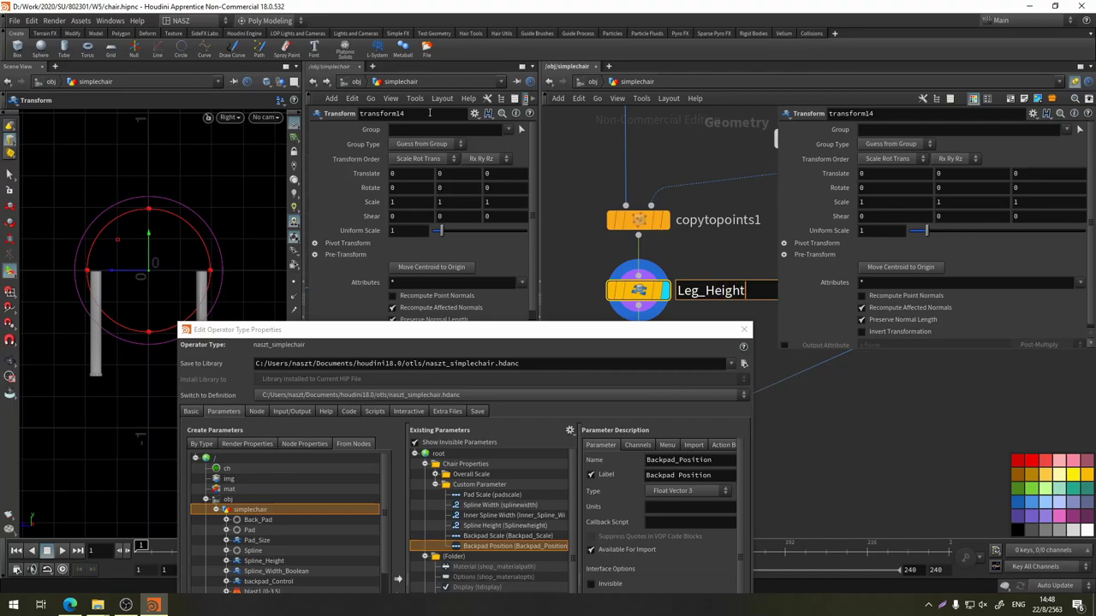
Confirm the Leg_Height name, test-stretch its Scale Y, then reset it to 1
key("Return")
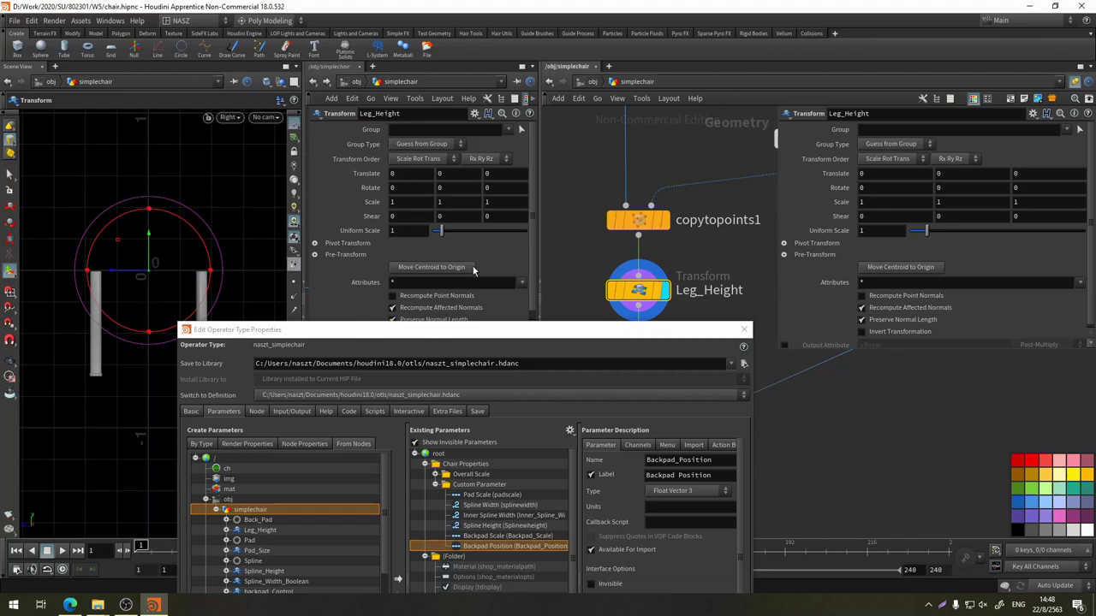
mouse_move(551, 334)
left_mouse_down()
mouse_move(555, 392)
mouse_move(558, 380)
left_mouse_up()
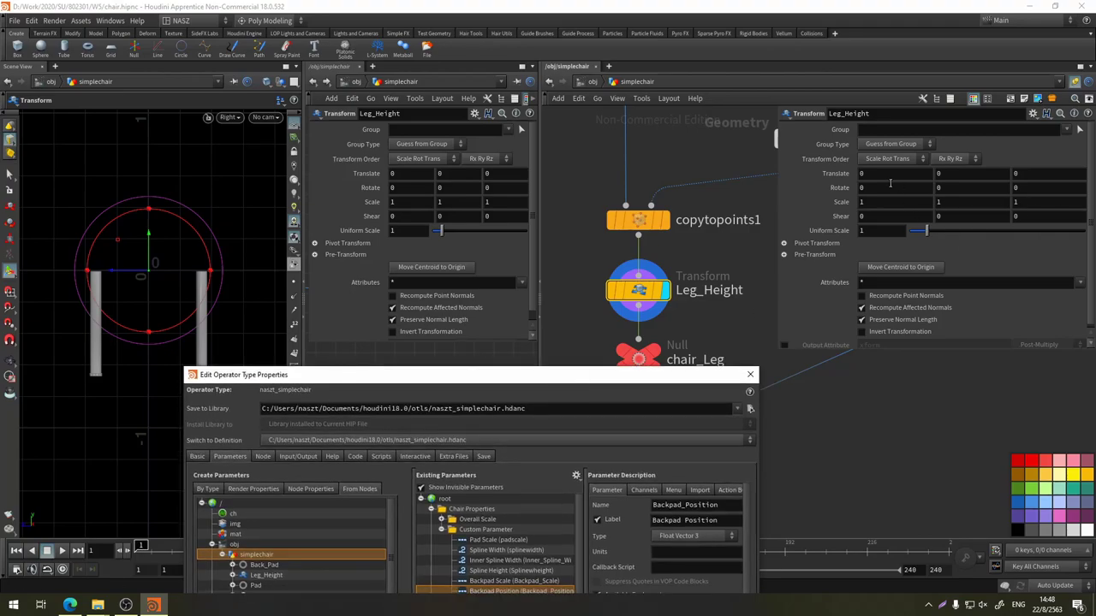
middle_click_drag(947, 202, 1012, 201)
middle_click(951, 202, "ctrl")
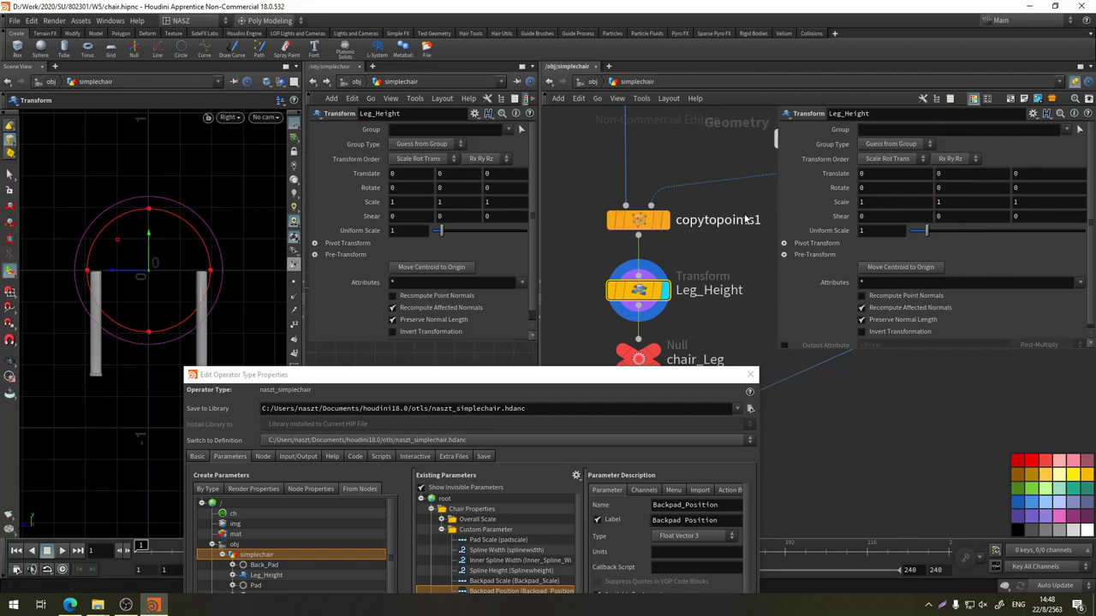
mouse_move(535, 379)
left_mouse_down()
mouse_move(477, 328)
mouse_move(456, 137)
left_mouse_up()
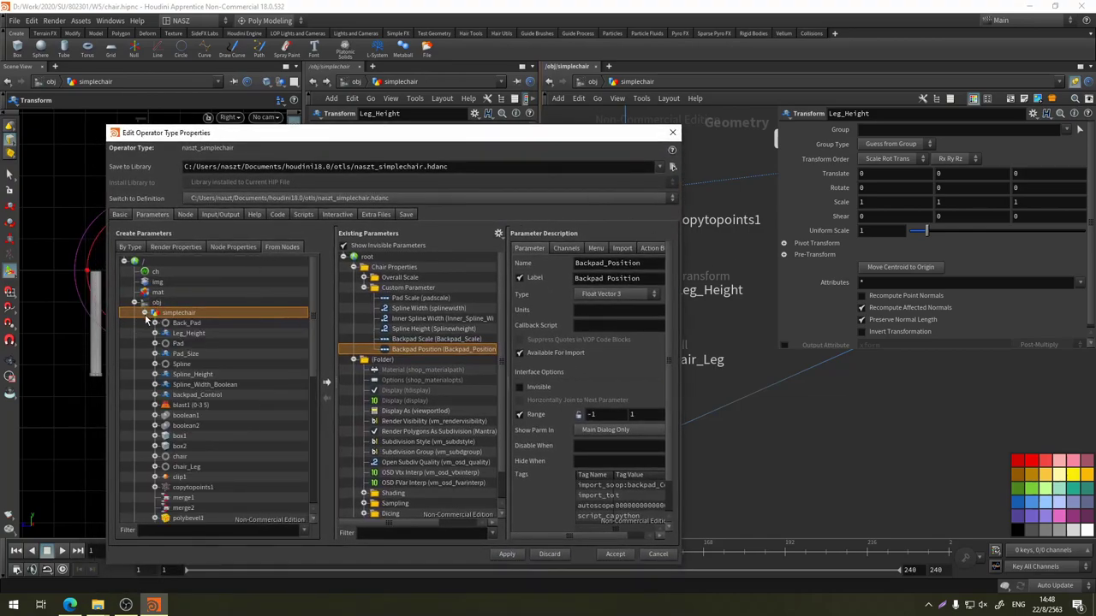
Add the Leg_Height node's Scale Y (sy) as a new custom parameter on the asset
left_click(192, 334)
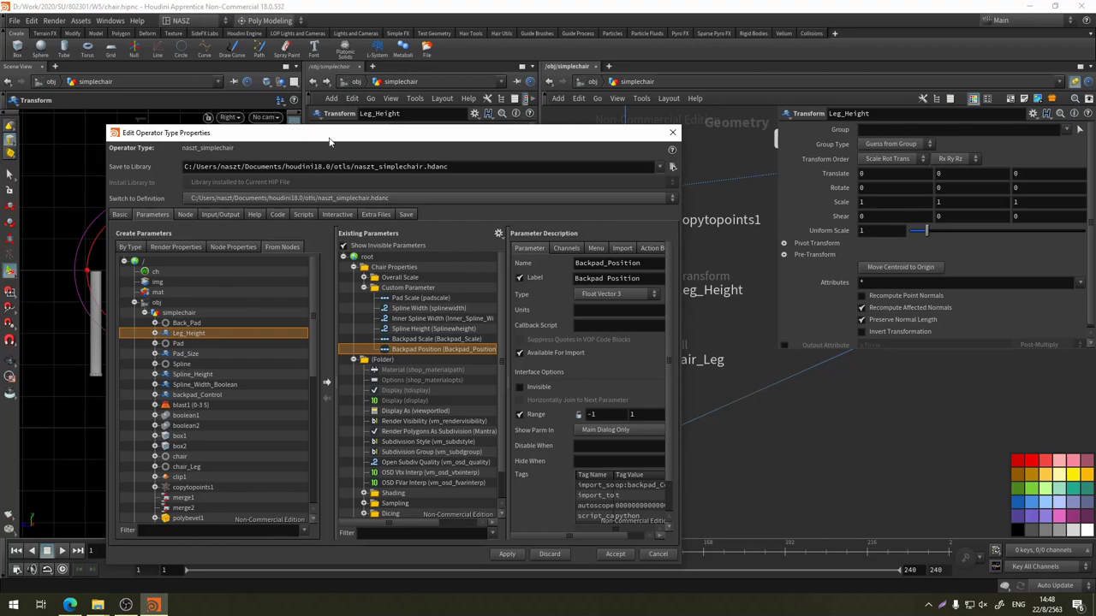
left_click_drag(329, 139, 481, 161)
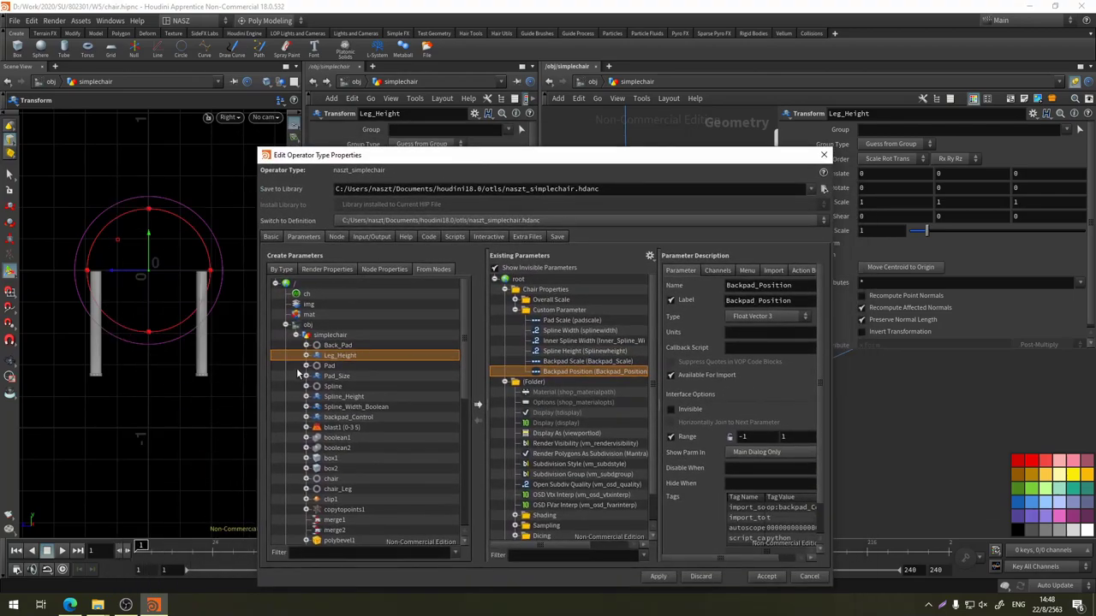
left_click(306, 357)
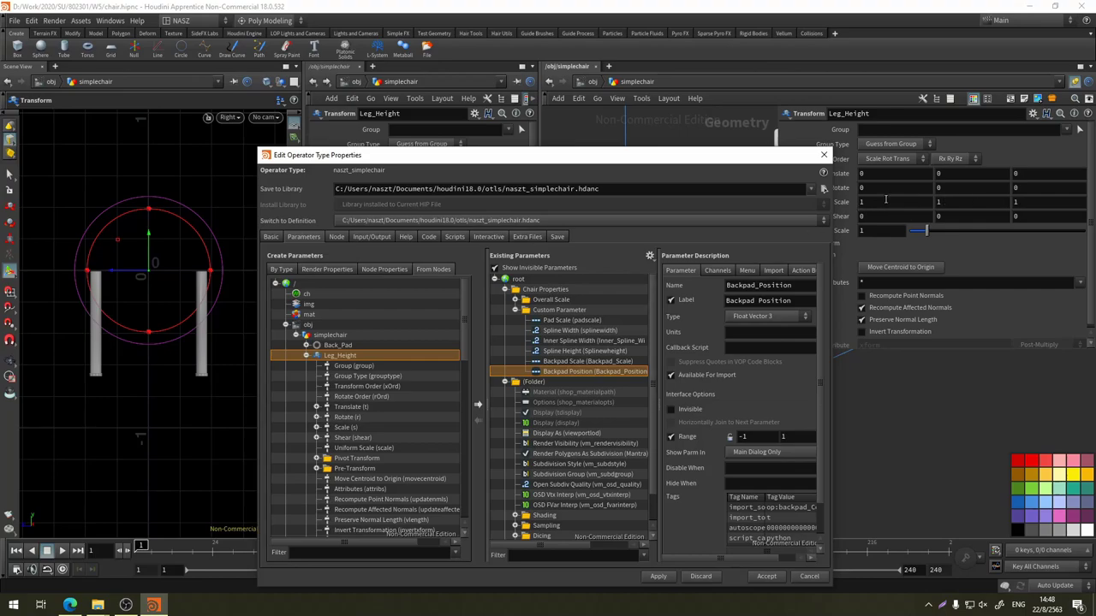
left_click(316, 427)
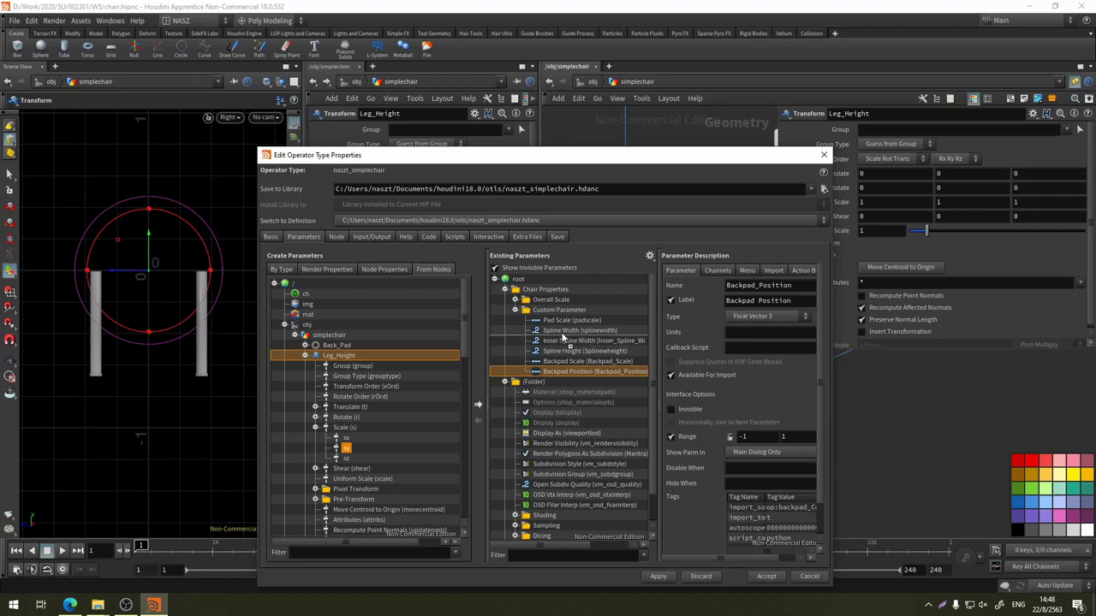
left_click_drag(346, 451, 565, 316)
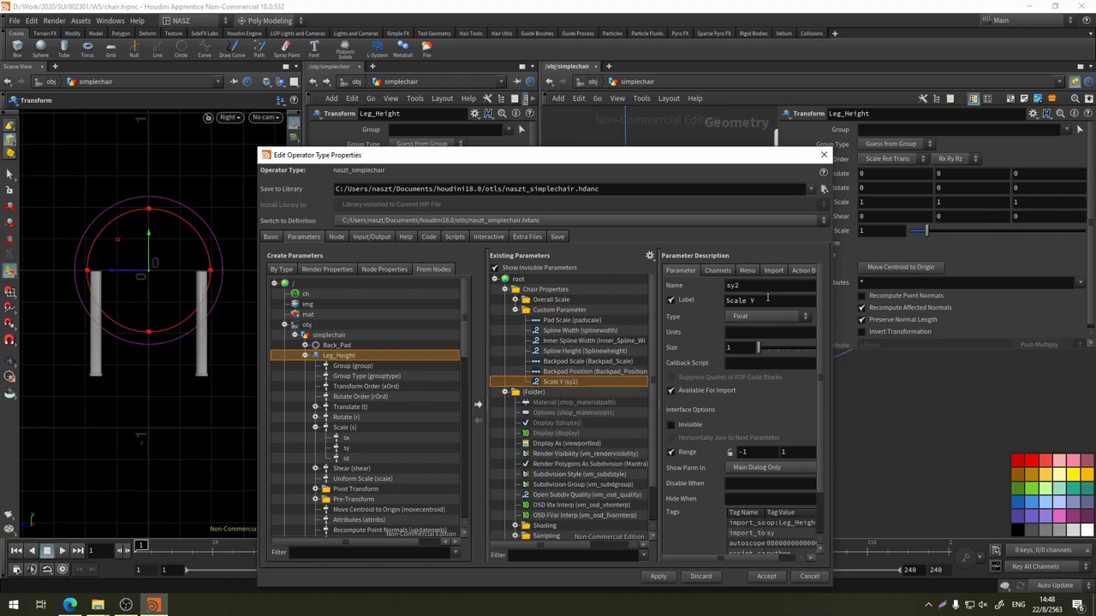
Name and label the parameter Leg_Height / Leg Height, apply it, and return to /obj
triple_click(767, 298)
type("L")
key("Tab")
key("shift+Tab")
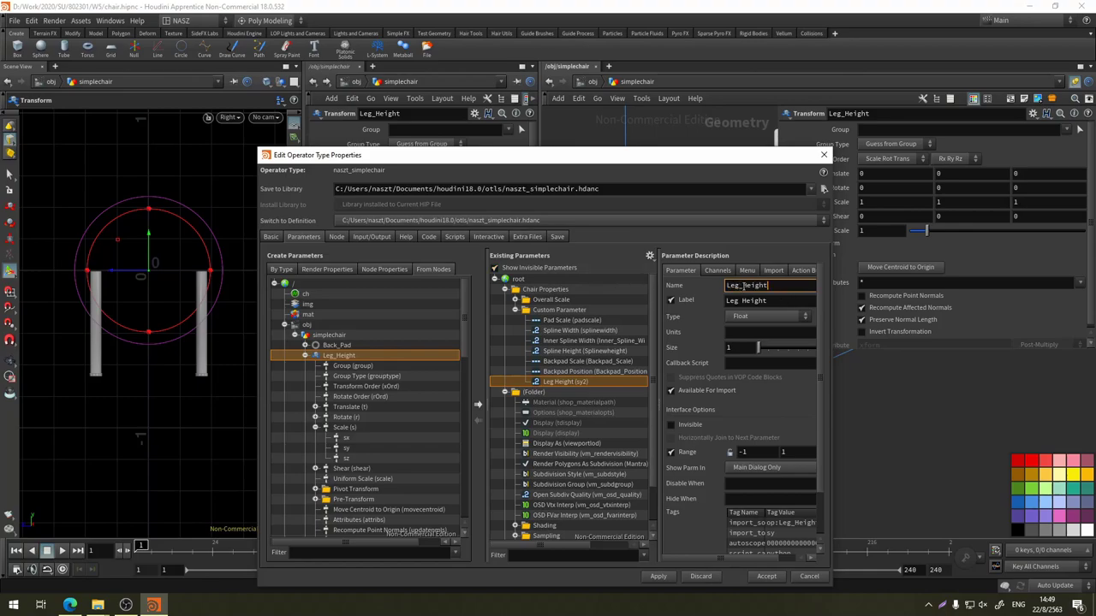
left_click(769, 301)
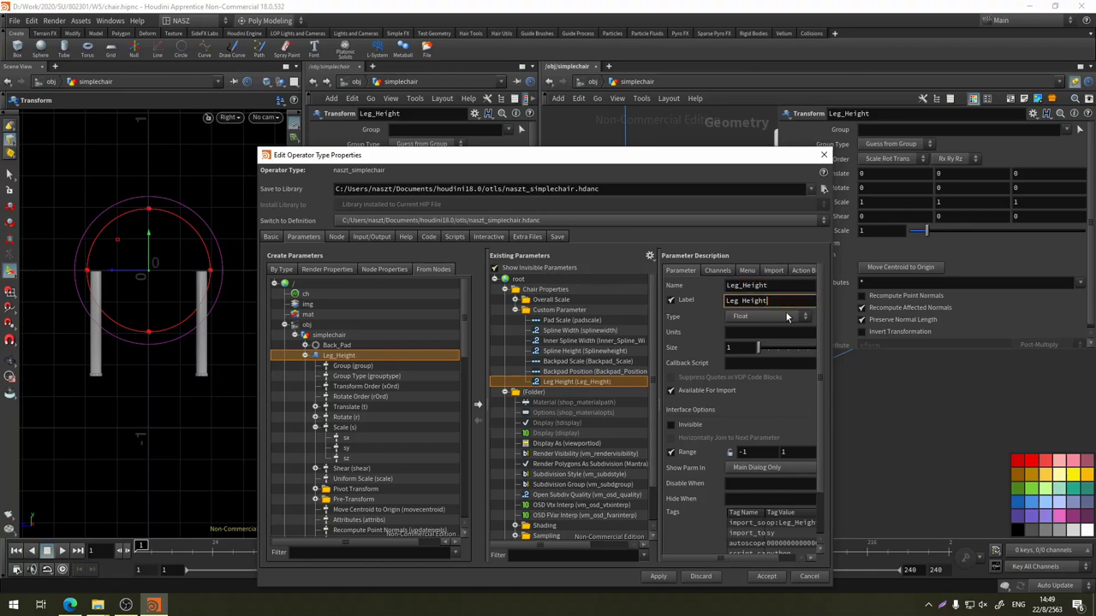
left_click(656, 578)
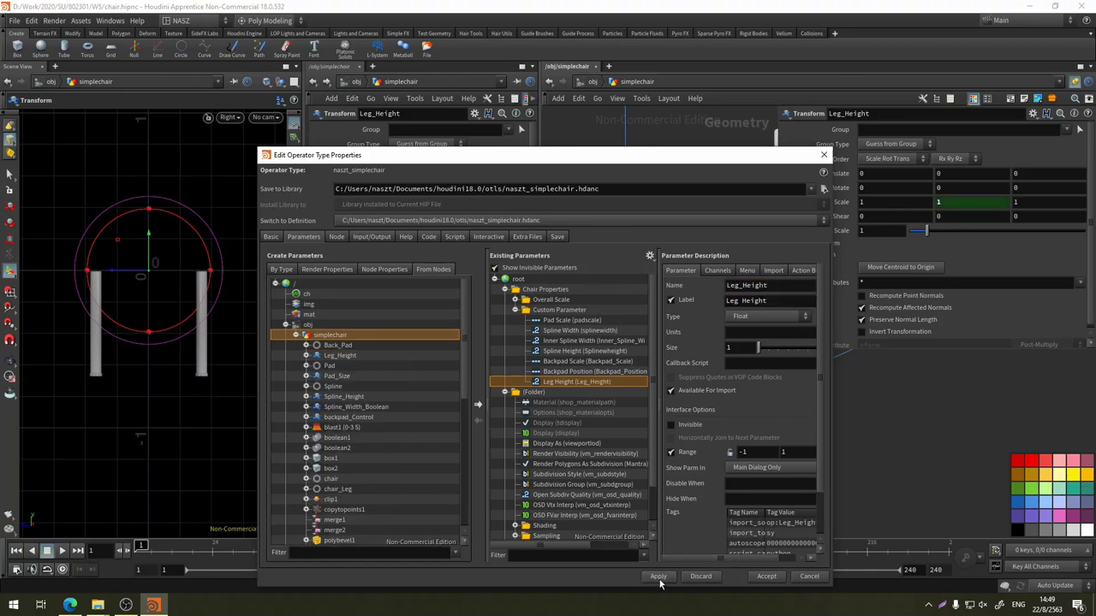
left_click(580, 83)
Dive into the simplechair network and return to /obj to see the asset
left_click_drag(757, 162, 530, 130)
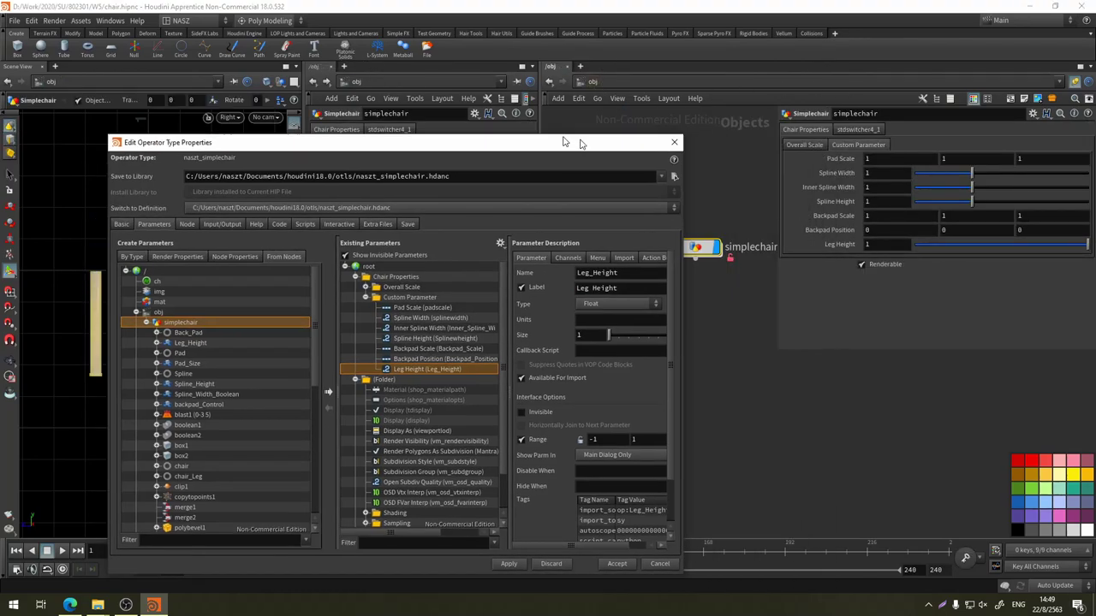
double_click(697, 248)
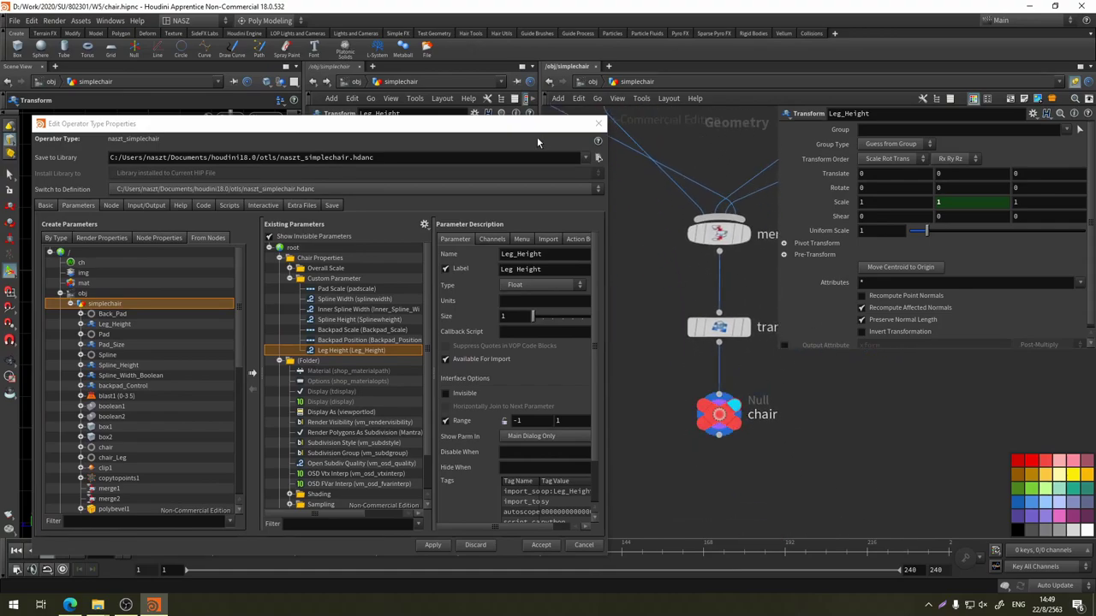
left_click_drag(540, 126, 689, 441)
left_click(591, 84)
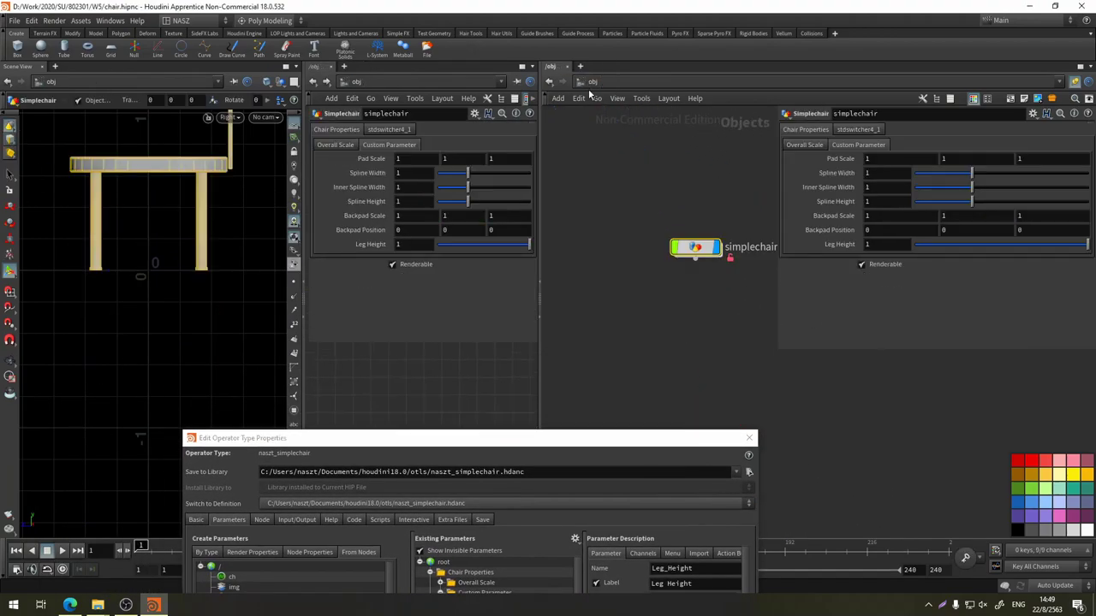
Switch the viewport to Perspective, frame the whole chair, and bring back the type properties dialog
middle_click_drag(232, 213, 213, 282)
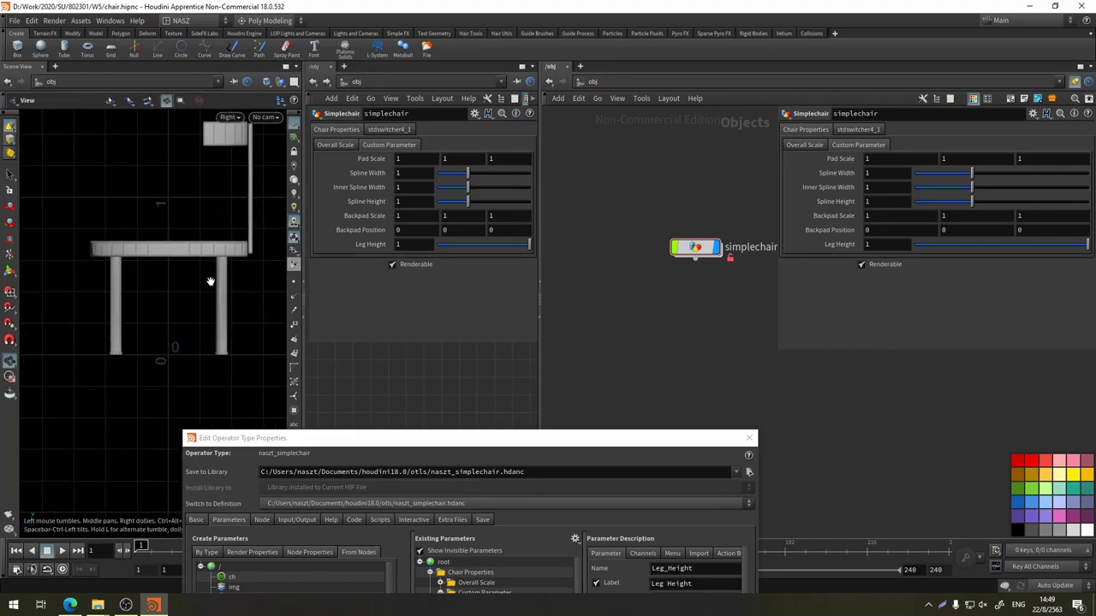
left_click(228, 118)
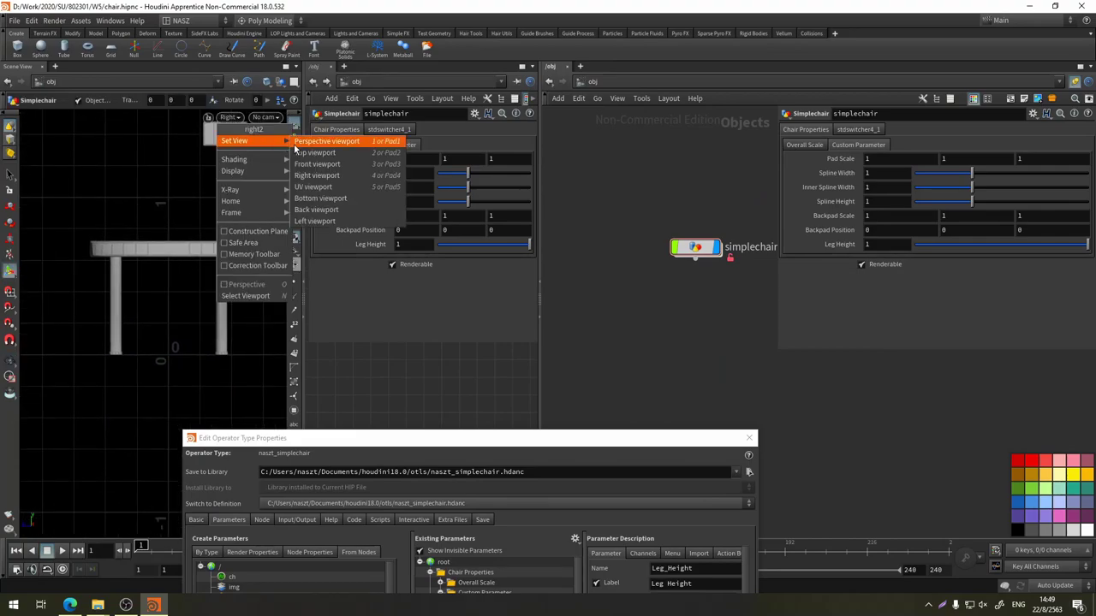
left_click(324, 139)
left_click_drag(198, 183, 201, 172)
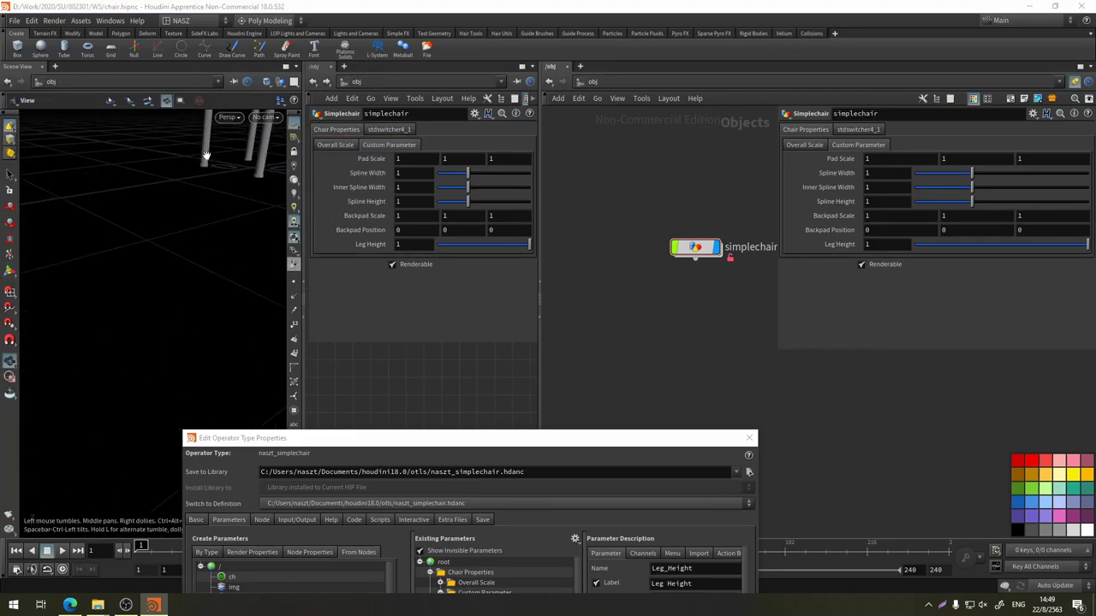
key("h")
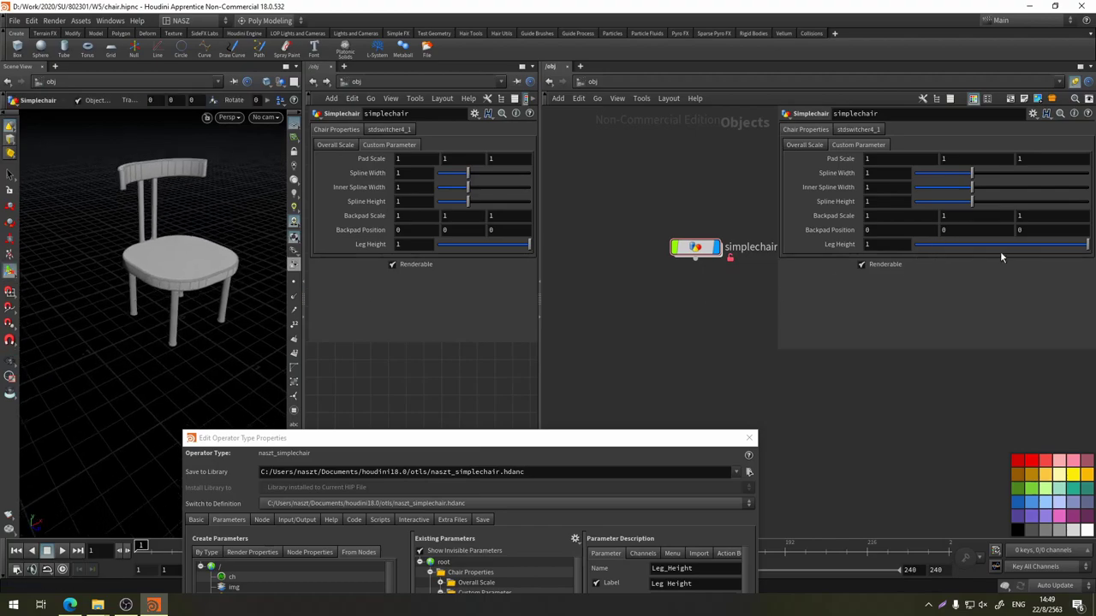
left_click_drag(622, 434, 555, 120)
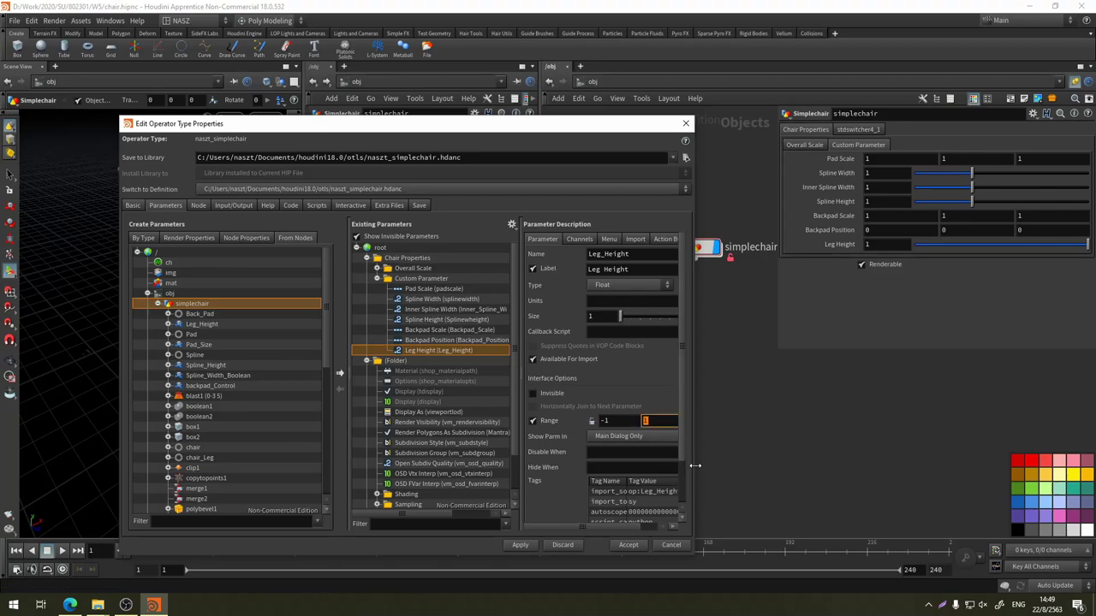
Apply a -1 to 5 slider range and test Leg Height up to 2.79
left_click_drag(695, 466, 752, 462)
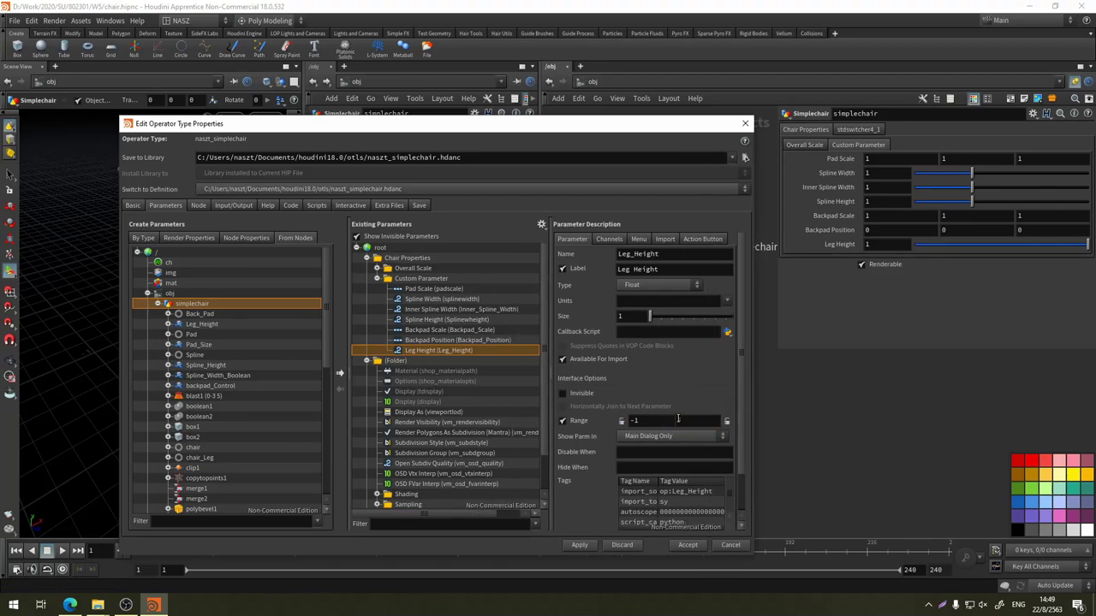
left_click(585, 546)
left_click_drag(660, 133, 641, 437)
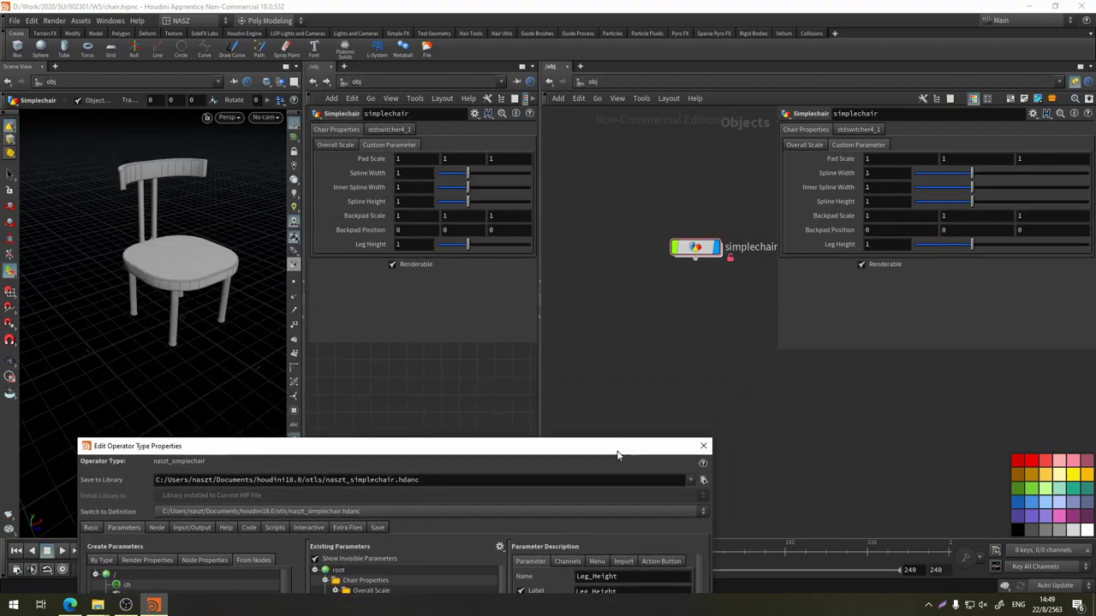
left_click_drag(970, 244, 1024, 246)
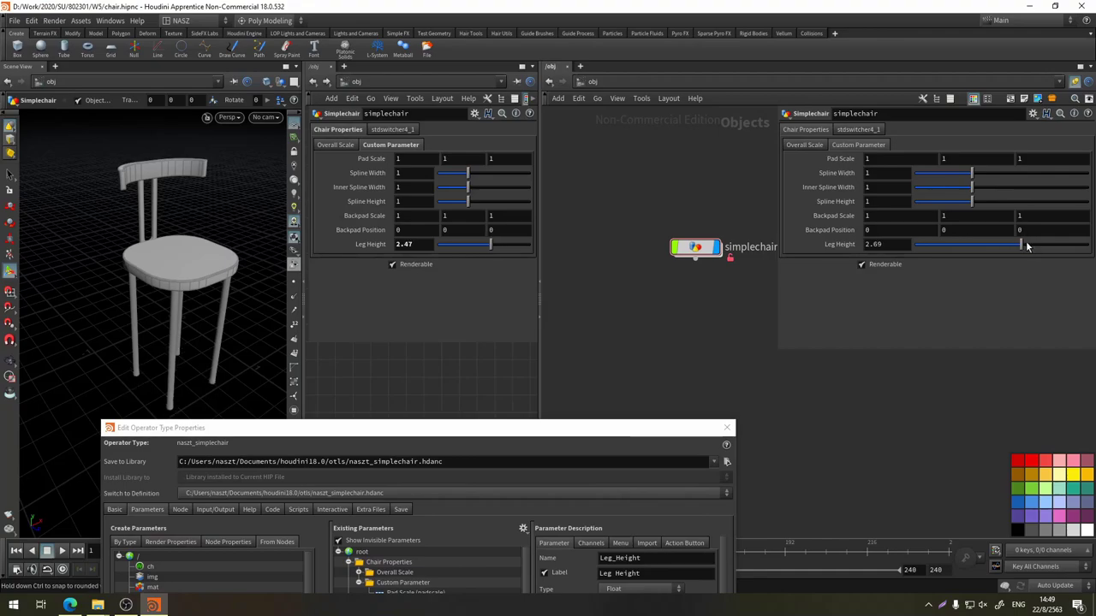
mouse_move(171, 326)
left_mouse_down()
mouse_move(166, 249)
mouse_move(71, 259)
mouse_move(162, 259)
mouse_move(183, 274)
mouse_move(180, 266)
left_mouse_up()
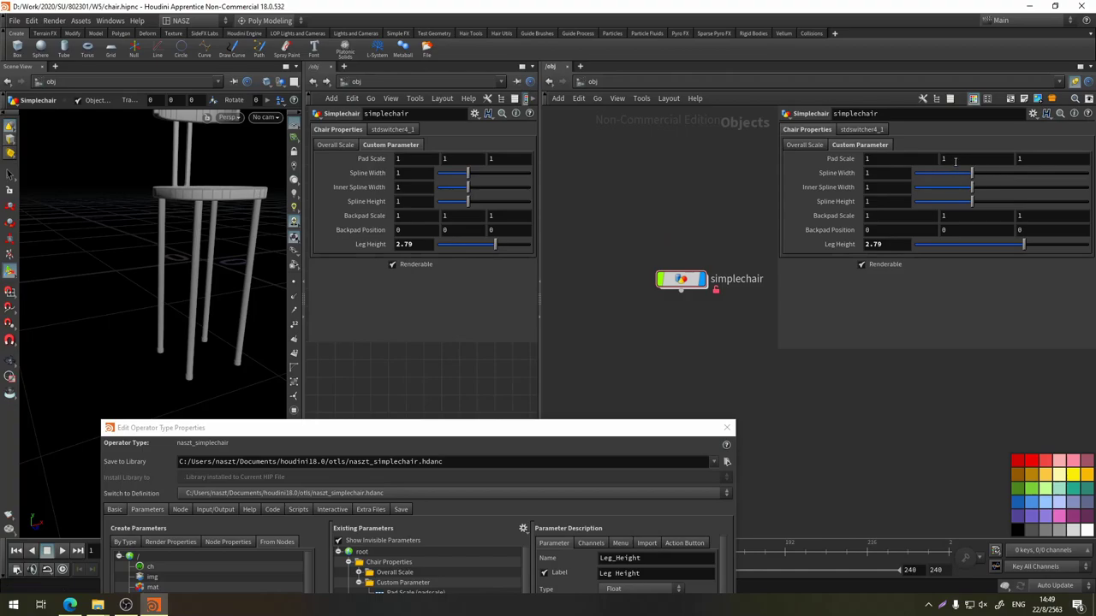
Test the seat pad and backpad scales, then restore both to 1
middle_click_drag(961, 155, 1021, 142)
middle_click_drag(959, 217, 930, 215)
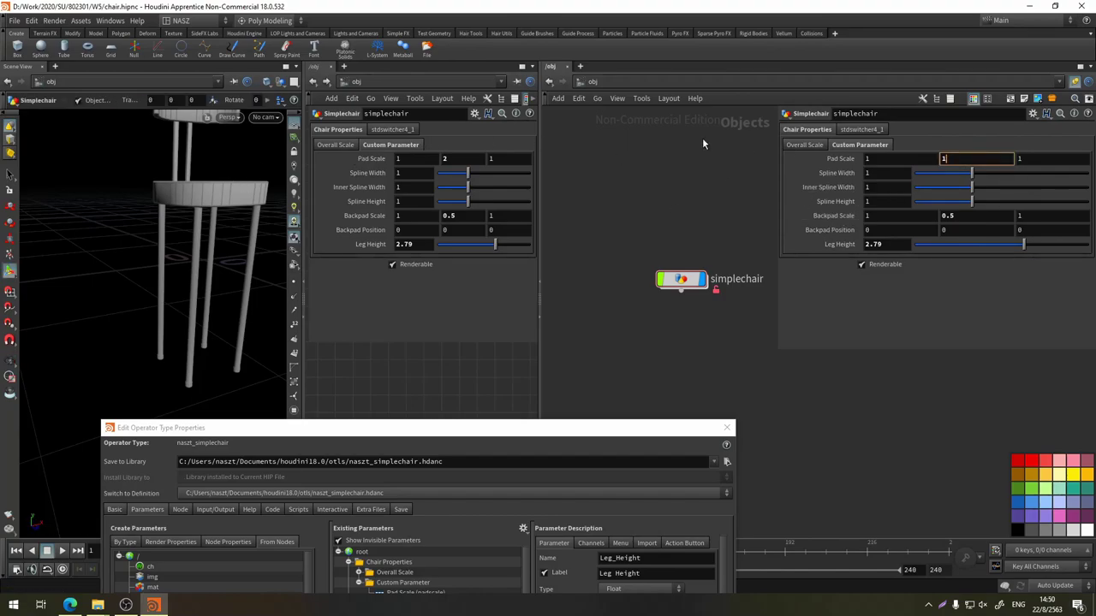
key("Return")
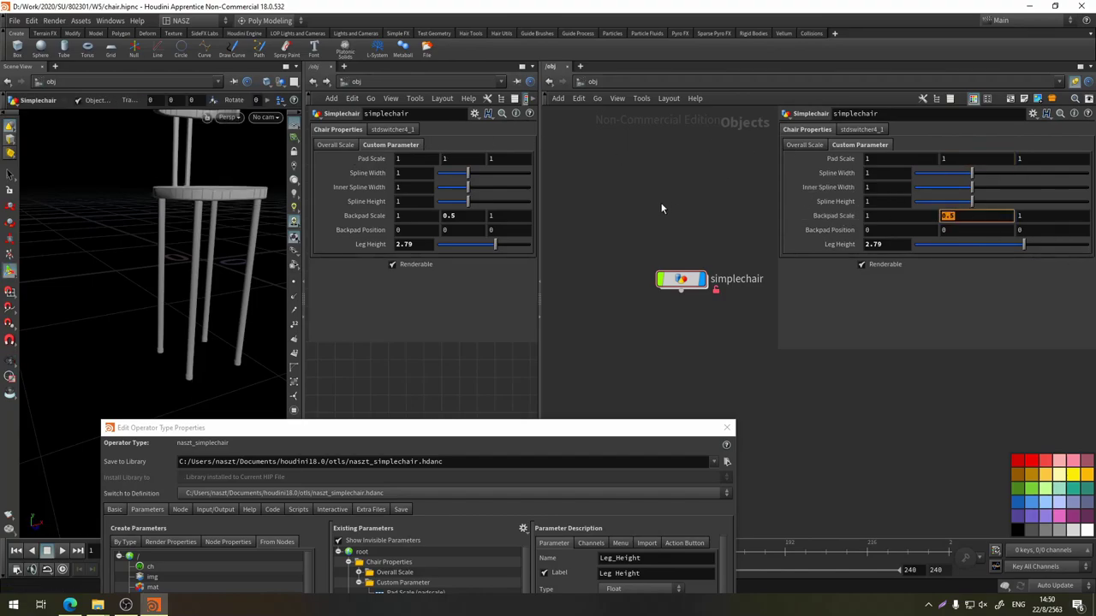
type("1")
key("Return")
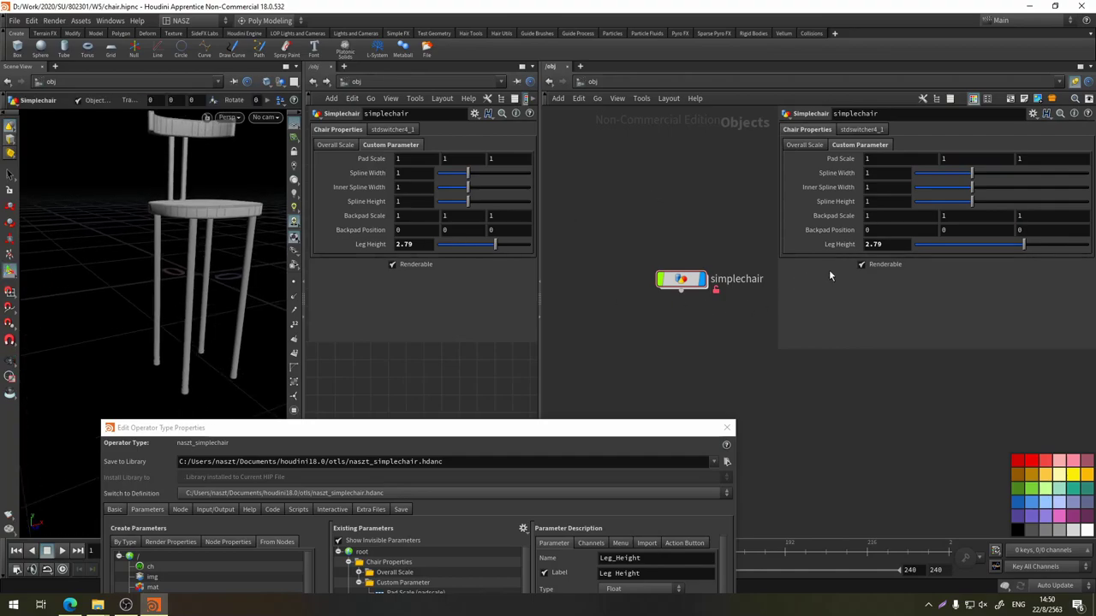
Reset Leg Height to 1, try it at 1.27, then undo back to 1
double_click(891, 245)
type("1")
key("Return")
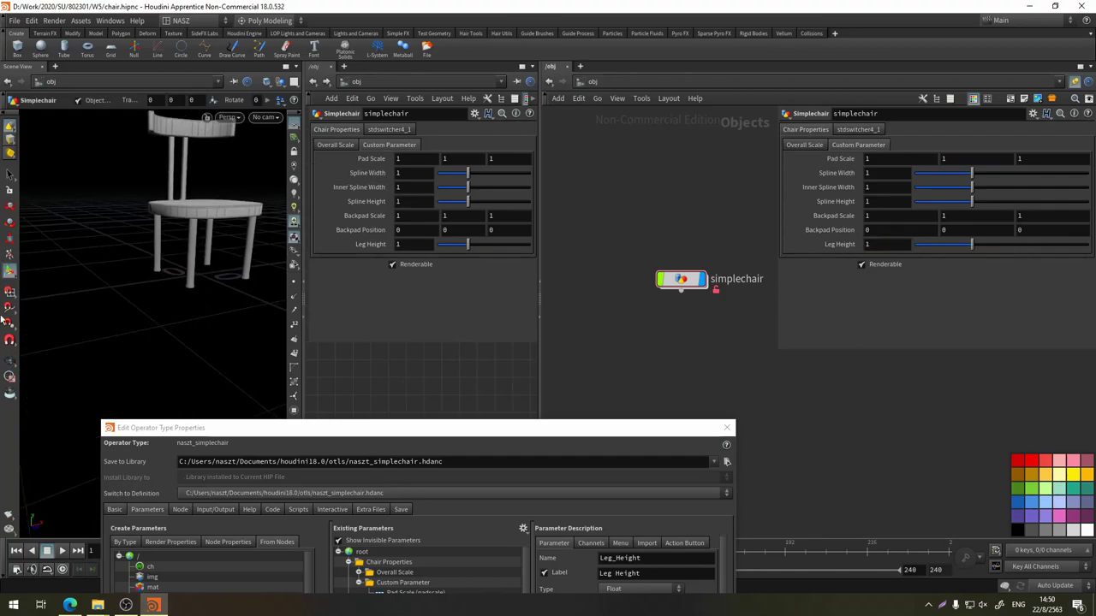
left_click_drag(972, 248, 980, 245)
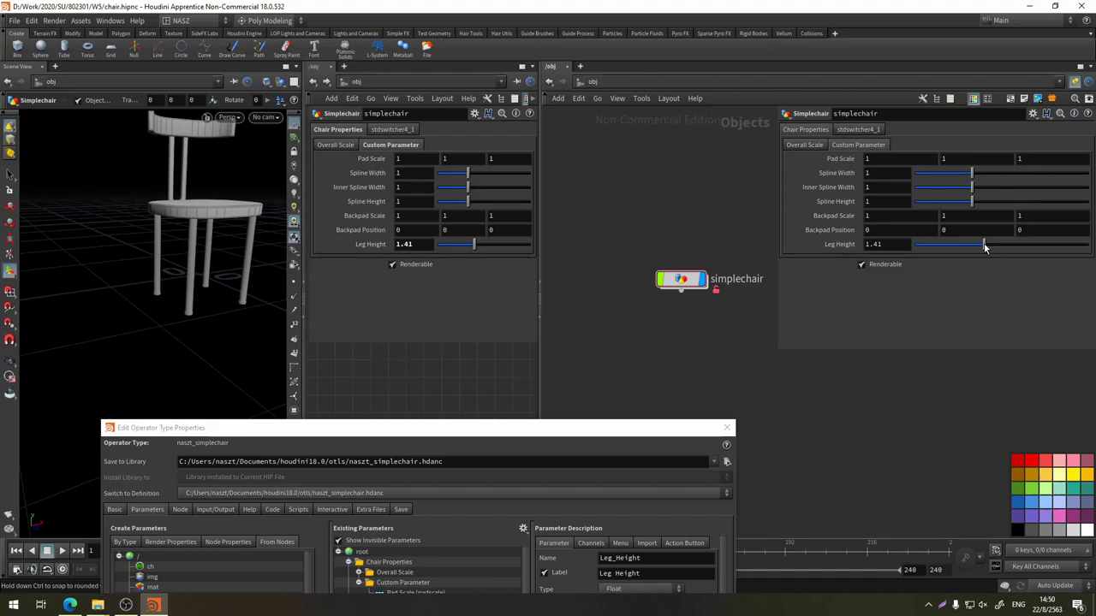
mouse_move(163, 223)
left_mouse_down()
mouse_move(198, 212)
mouse_move(205, 257)
left_mouse_up()
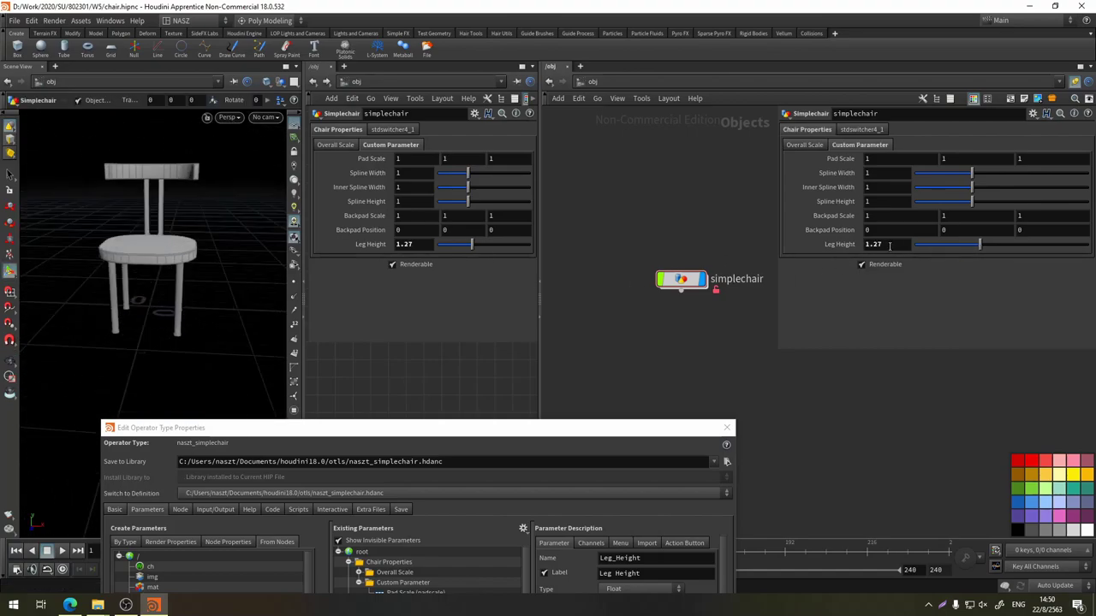
key("ctrl+z")
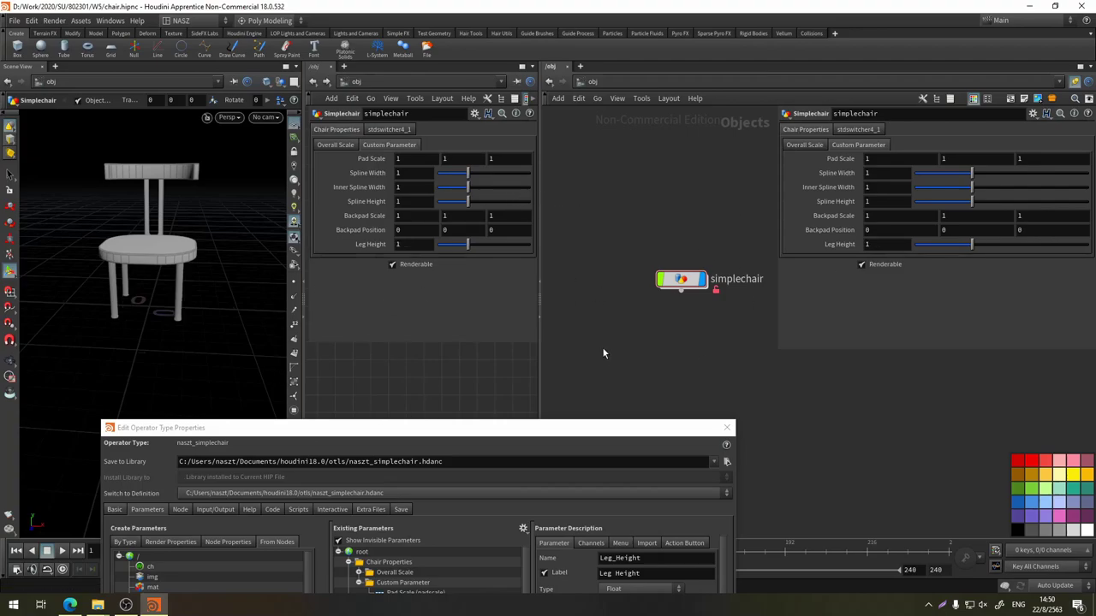
Inside simplechair, move backpad_Control and Back_Pad lower together
double_click(695, 279)
middle_click_drag(681, 308, 560, 287)
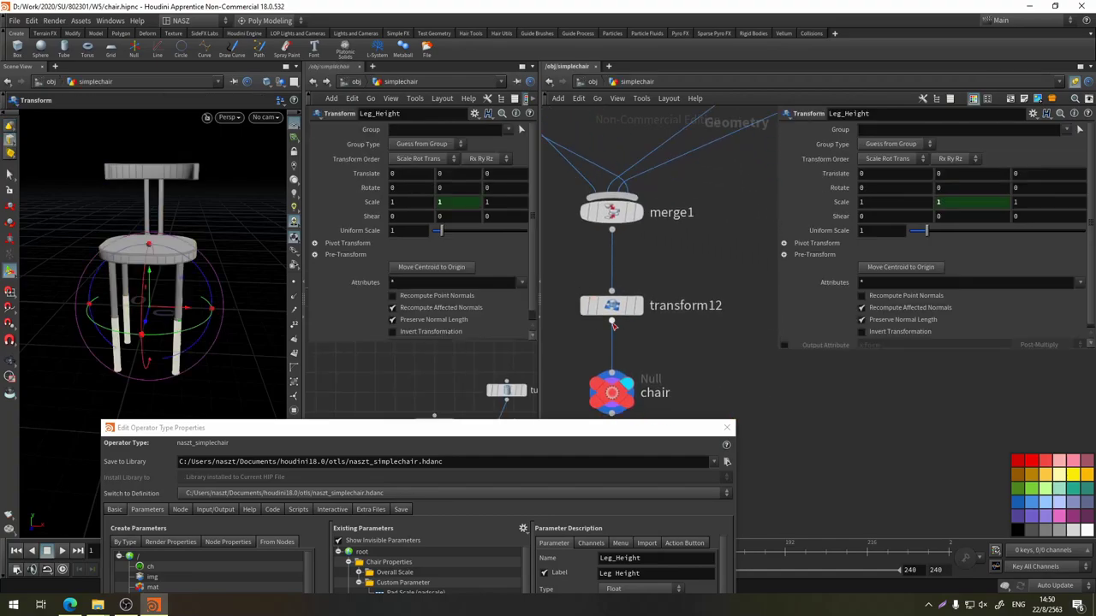
mouse_move(683, 380)
middle_mouse_down()
mouse_move(720, 252)
mouse_move(697, 371)
middle_mouse_up()
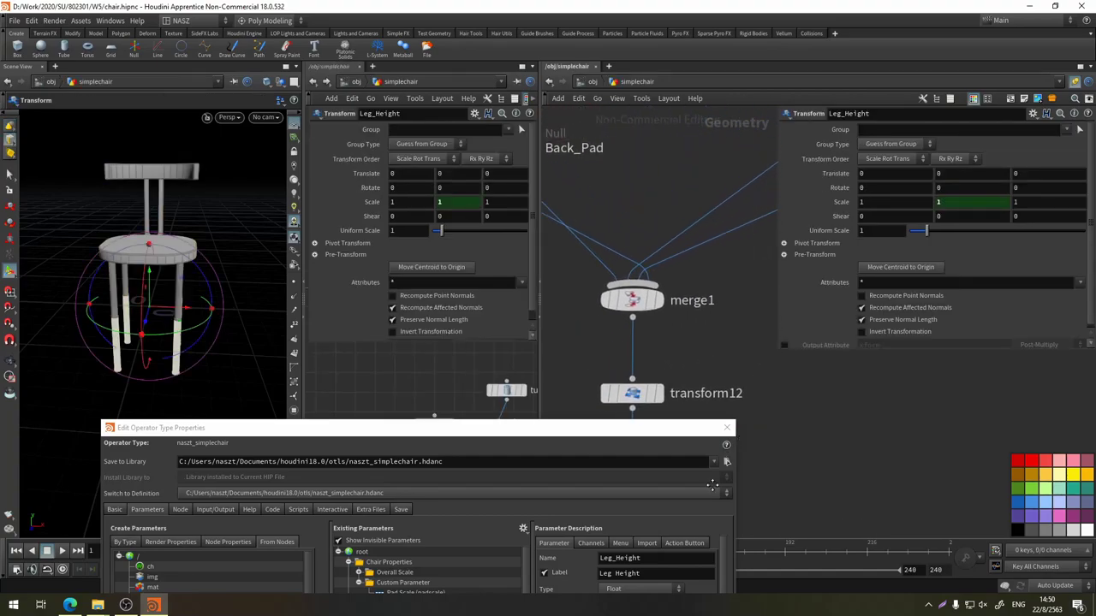
mouse_move(677, 213)
middle_mouse_down()
mouse_move(803, 363)
mouse_move(834, 534)
middle_mouse_up()
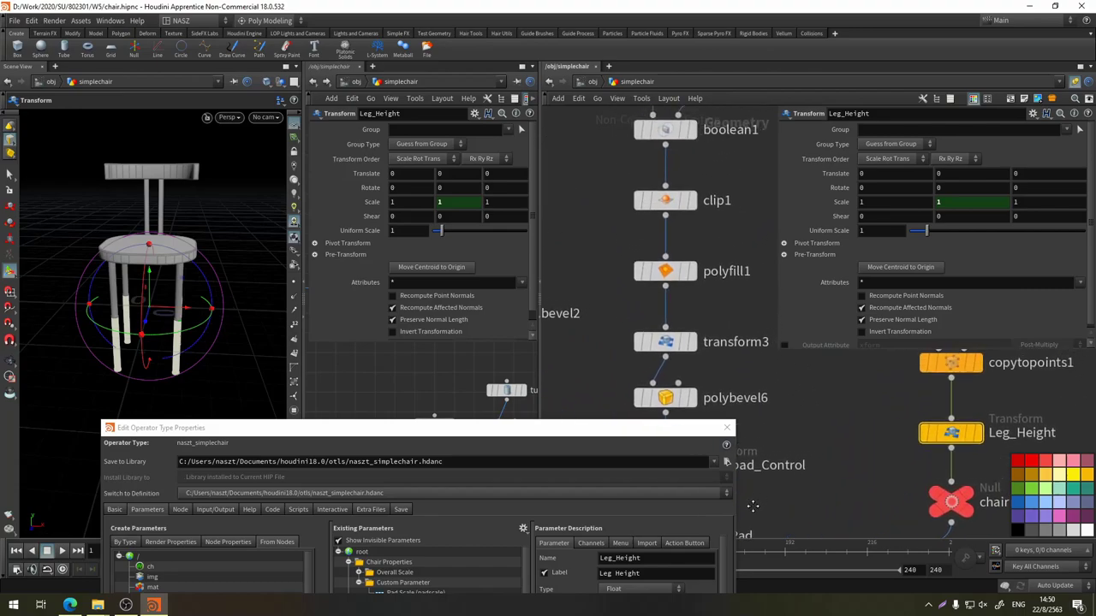
middle_click_drag(734, 511, 717, 273)
left_click_drag(721, 202, 591, 370)
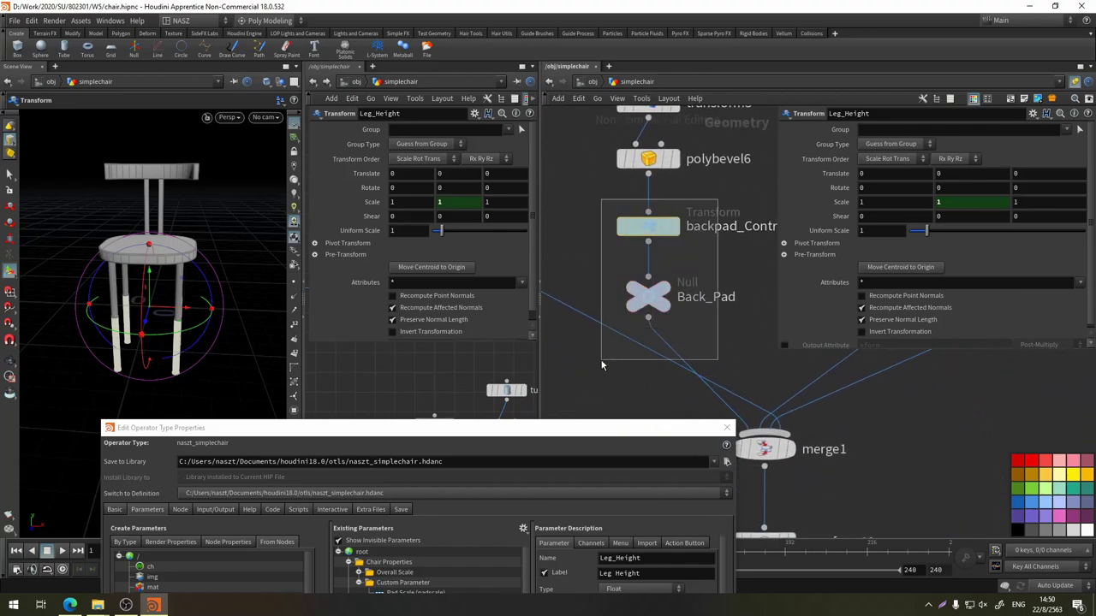
mouse_move(653, 308)
left_mouse_down()
mouse_move(655, 374)
mouse_move(655, 339)
left_mouse_up()
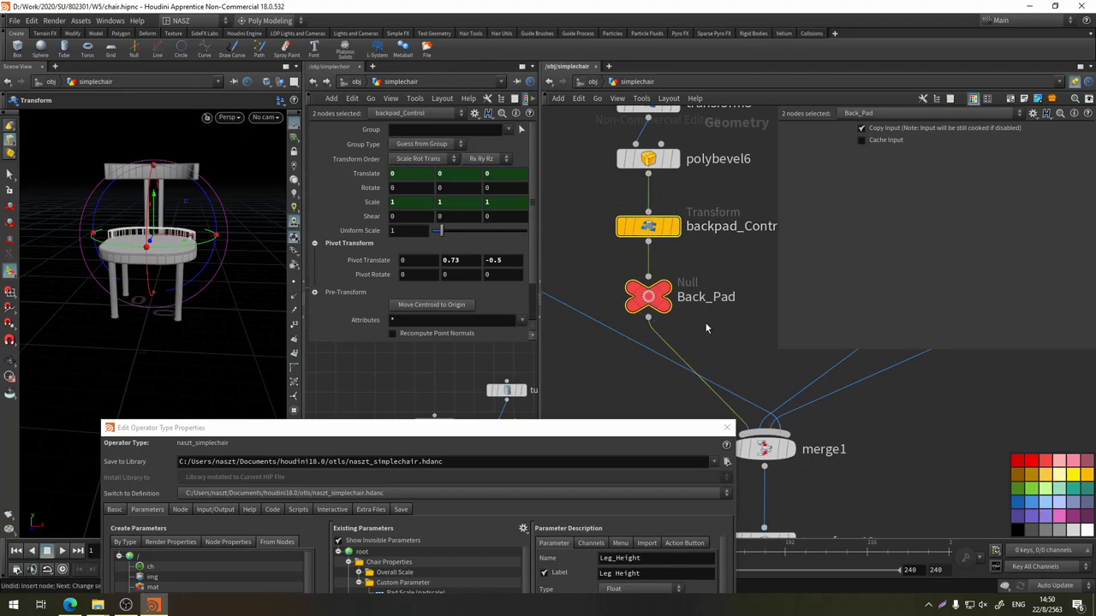
Move merge1, transform12 and chair further down, undoing the stray back-pad node moves
middle_click_drag(747, 416, 672, 245)
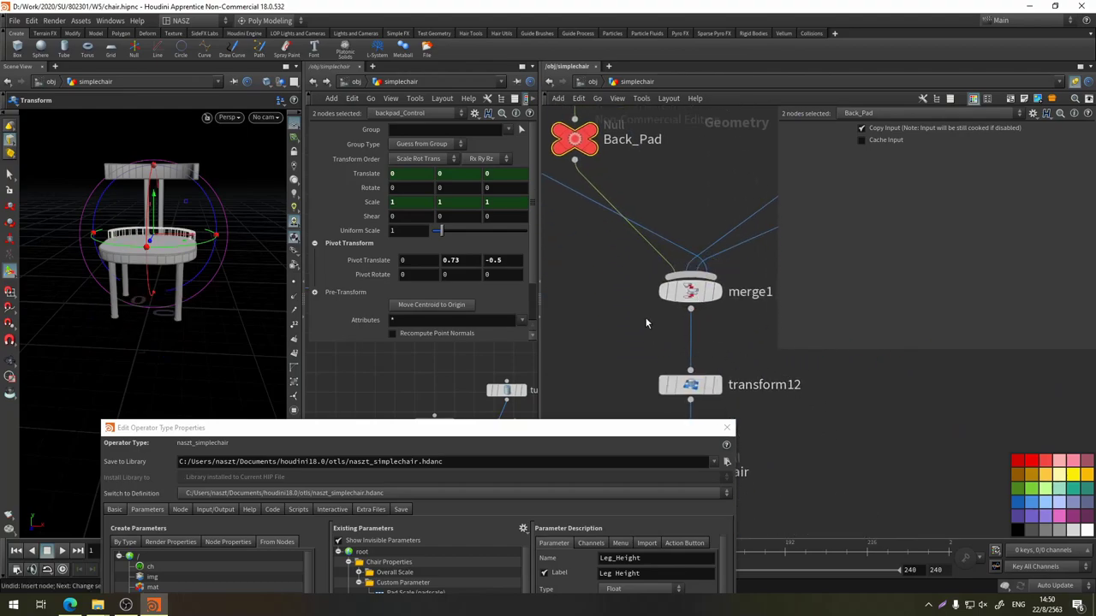
scroll(762, 343, "down", 3)
scroll(730, 292, "down", 2)
mouse_move(733, 300)
left_mouse_down()
mouse_move(634, 390)
mouse_move(650, 431)
mouse_move(653, 419)
left_mouse_up()
scroll(660, 299, "up", 3)
scroll(660, 299, "up", 2)
middle_click_drag(665, 231, 711, 293)
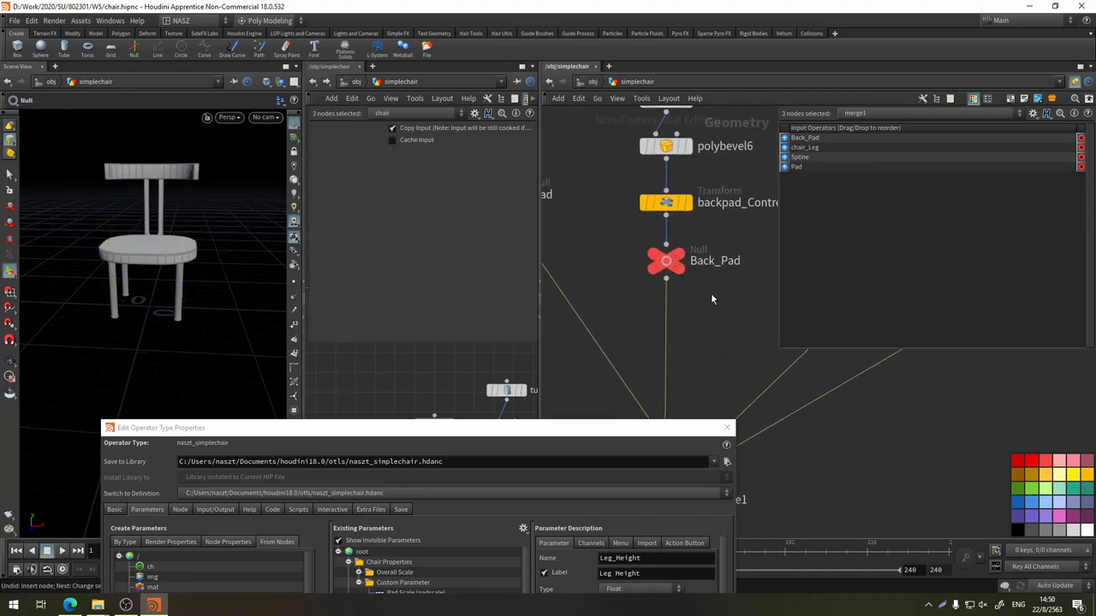
left_click_drag(659, 257, 655, 346)
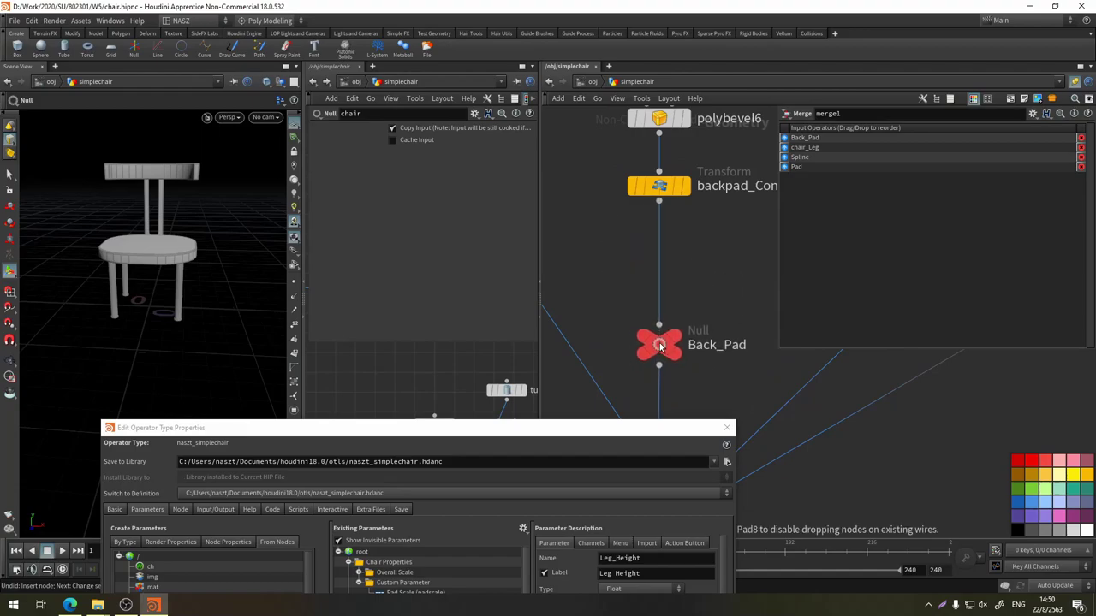
left_click_drag(657, 190, 657, 265)
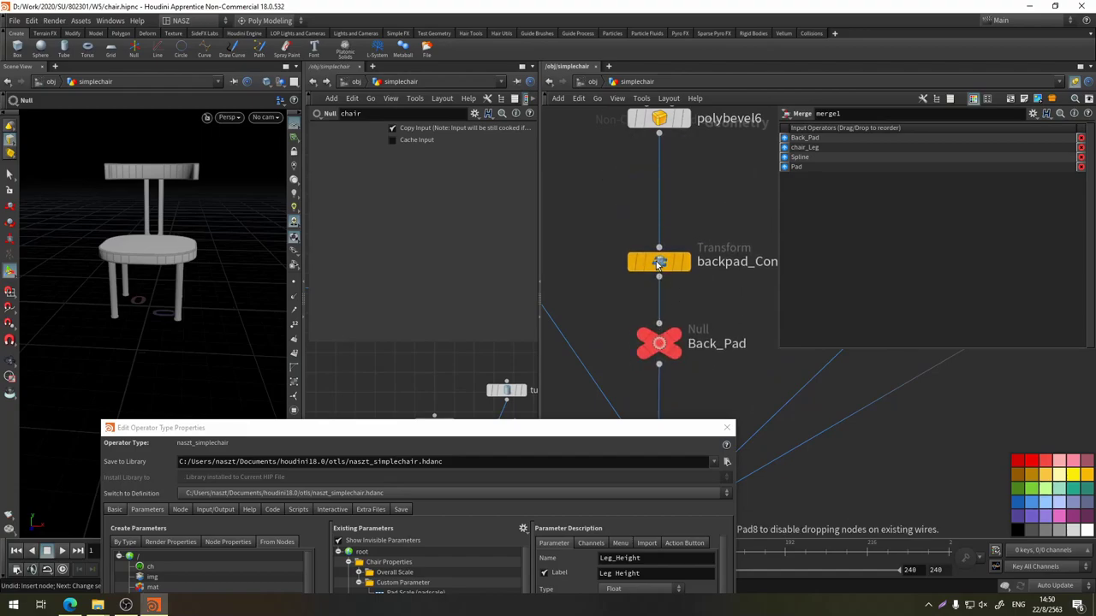
key("ctrl+z")
key("ctrl+z")
Insert transform14 between copytopoints1 and Leg_Height and display only the chair_Leg output
mouse_move(748, 300)
middle_mouse_down()
mouse_move(625, 296)
mouse_move(726, 298)
middle_mouse_up()
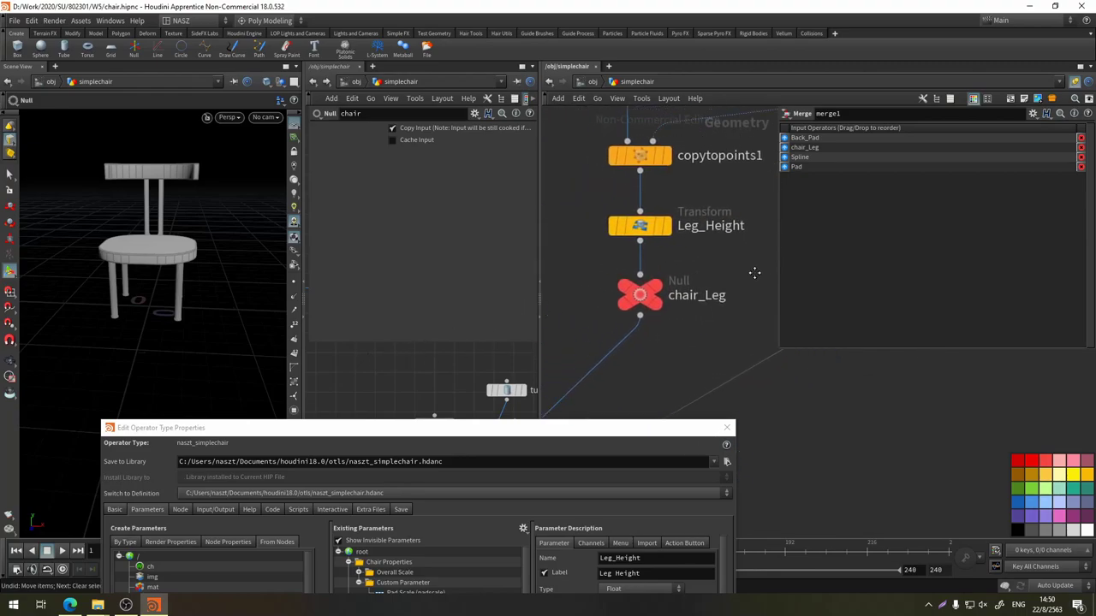
mouse_move(732, 192)
left_mouse_down()
mouse_move(646, 301)
mouse_move(647, 358)
left_mouse_up()
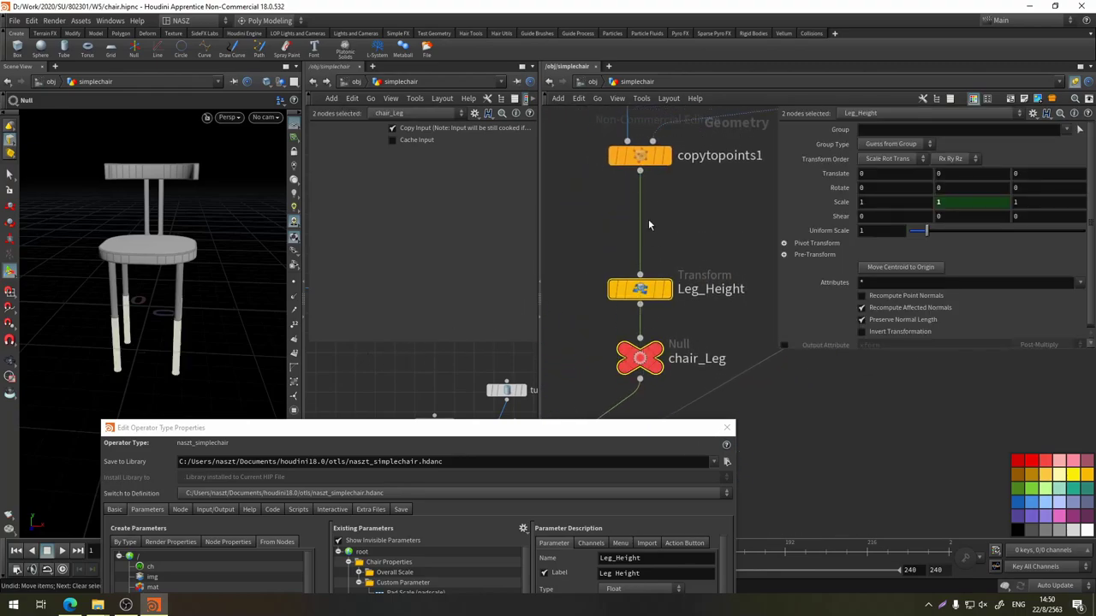
key("Tab")
left_click(691, 535)
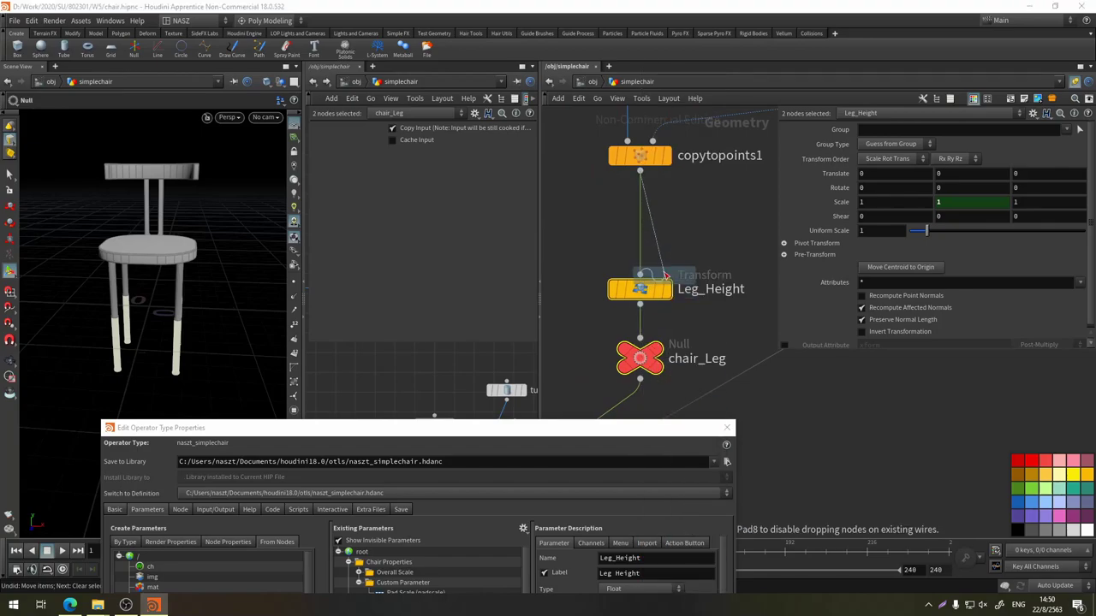
left_click(719, 208)
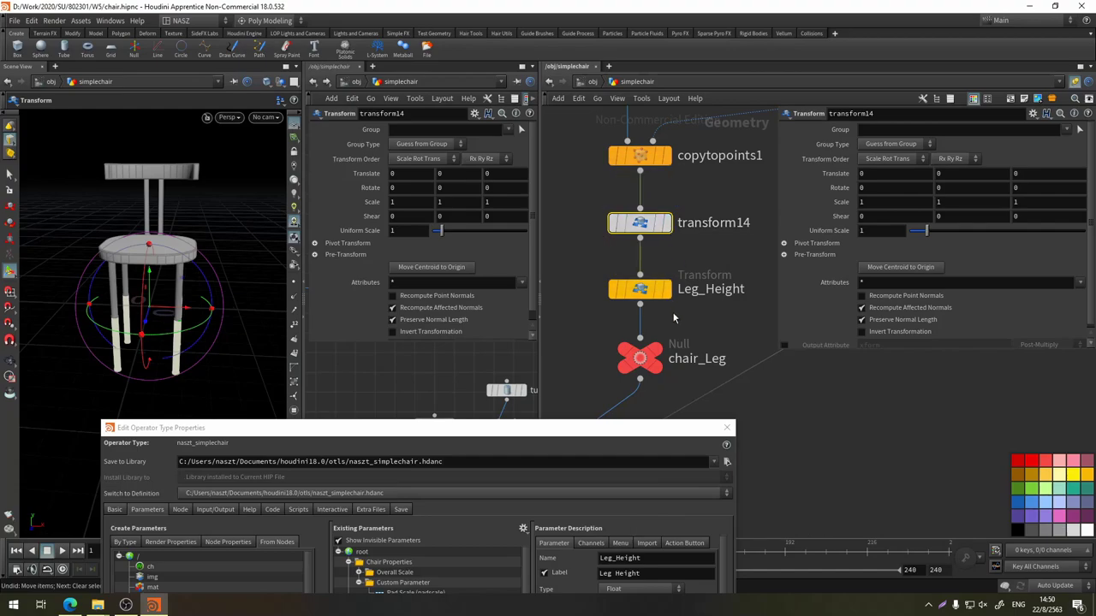
left_click(658, 353)
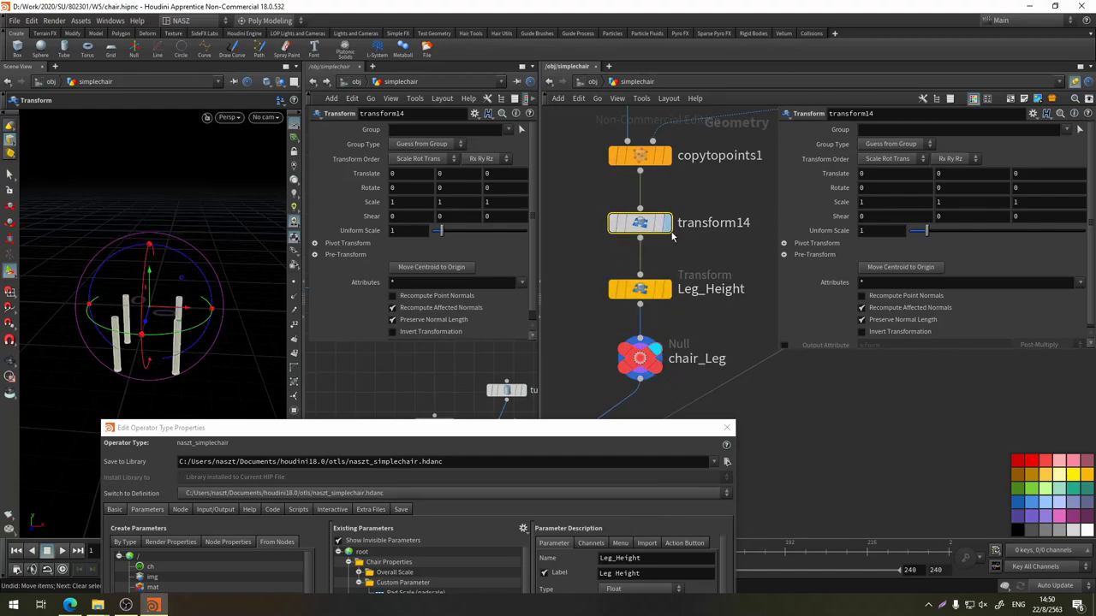
Close the type properties dialog and move merge1, transform12 and chair up and right
middle_click_drag(802, 428, 796, 248)
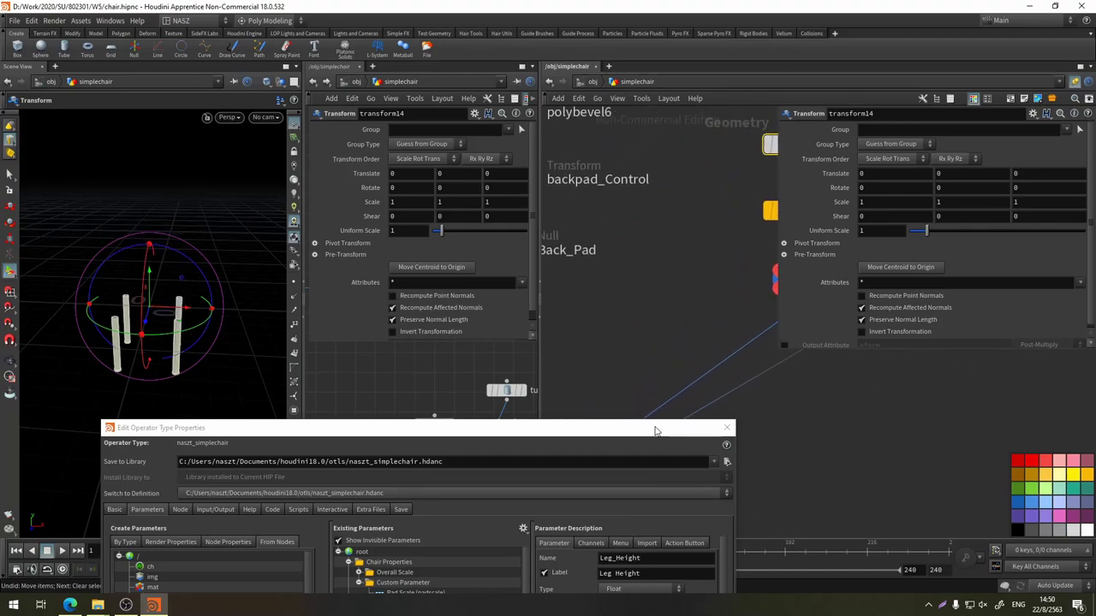
mouse_move(651, 430)
left_mouse_down()
mouse_move(576, 144)
mouse_move(660, 132)
left_mouse_up()
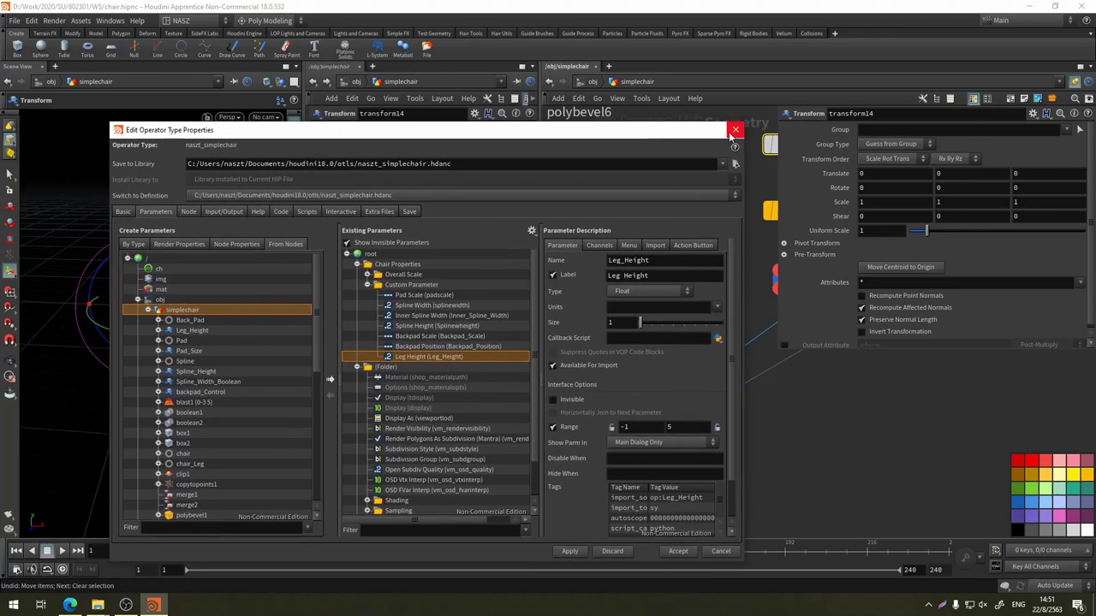
left_click(677, 550)
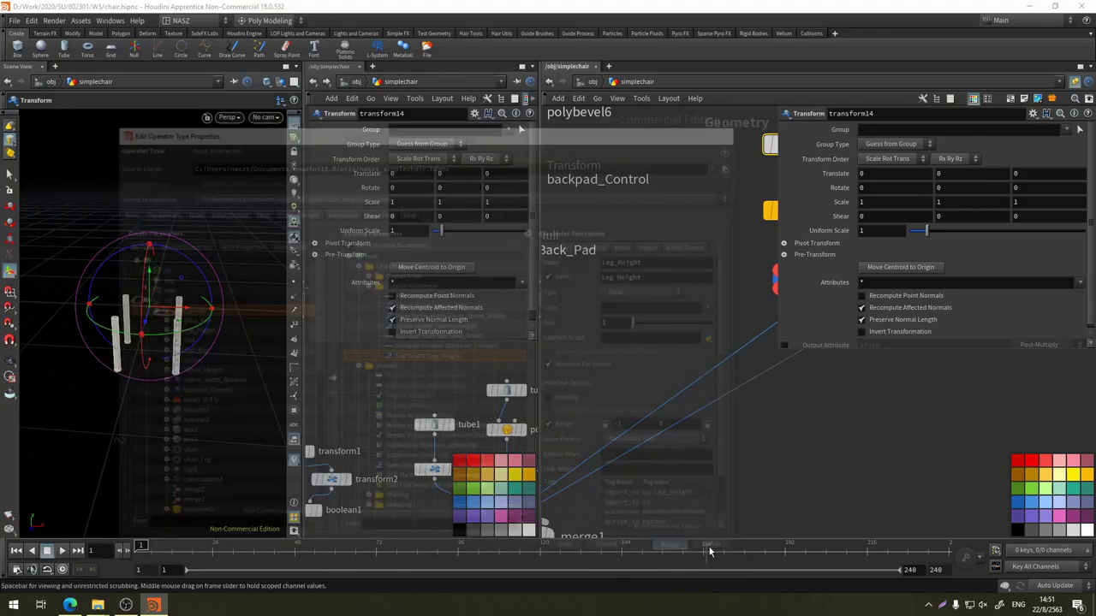
scroll(758, 427, "down", 1)
scroll(758, 427, "down", 1)
scroll(757, 427, "down", 1)
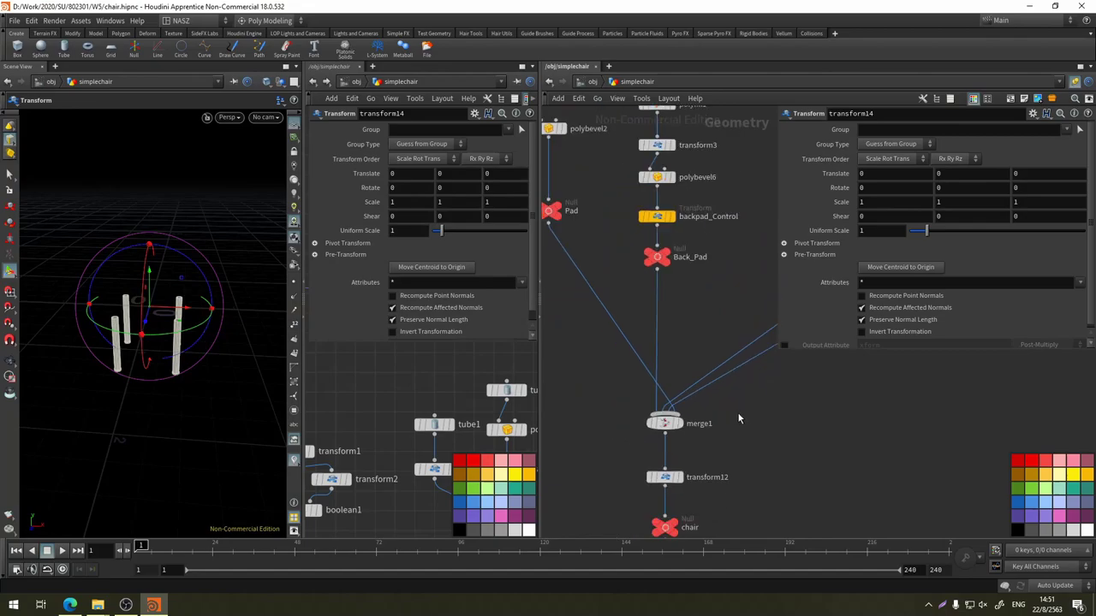
scroll(755, 428, "down", 1)
middle_click_drag(755, 420, 711, 359)
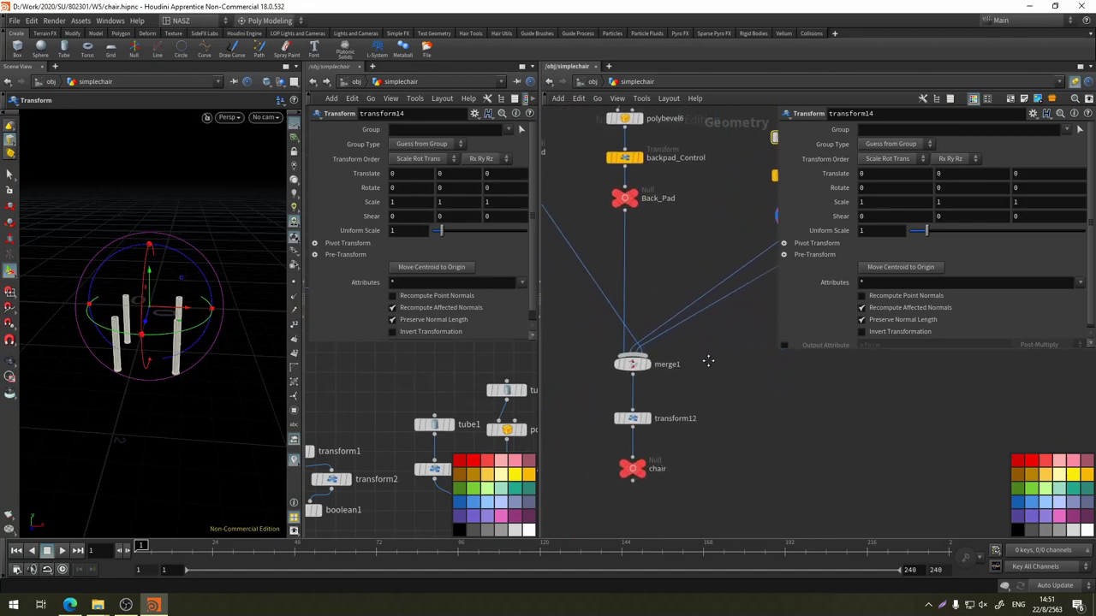
left_click_drag(723, 519, 604, 313)
left_click_drag(631, 360, 683, 326)
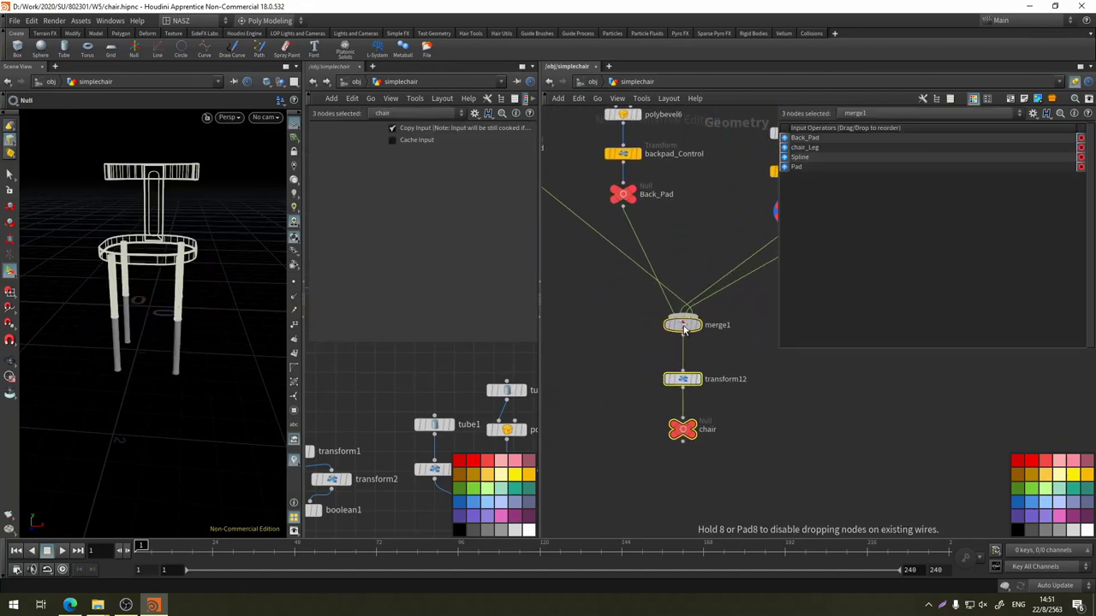
Set transform14's Scale Y to 1.3 and display the full chair from the chair node
middle_click_drag(762, 403, 689, 462)
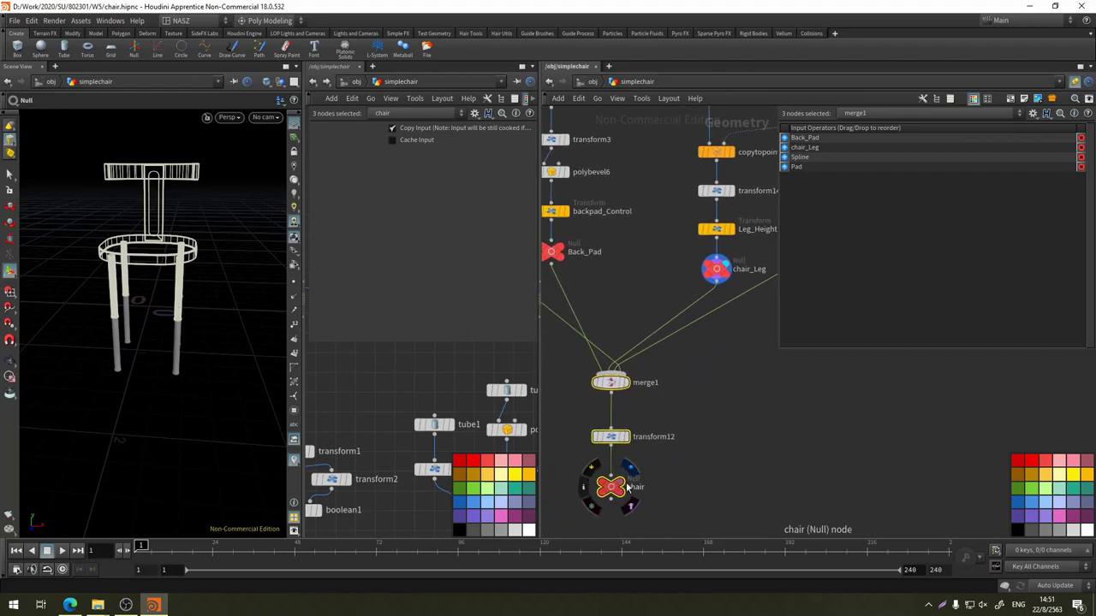
middle_click_drag(720, 221, 659, 355)
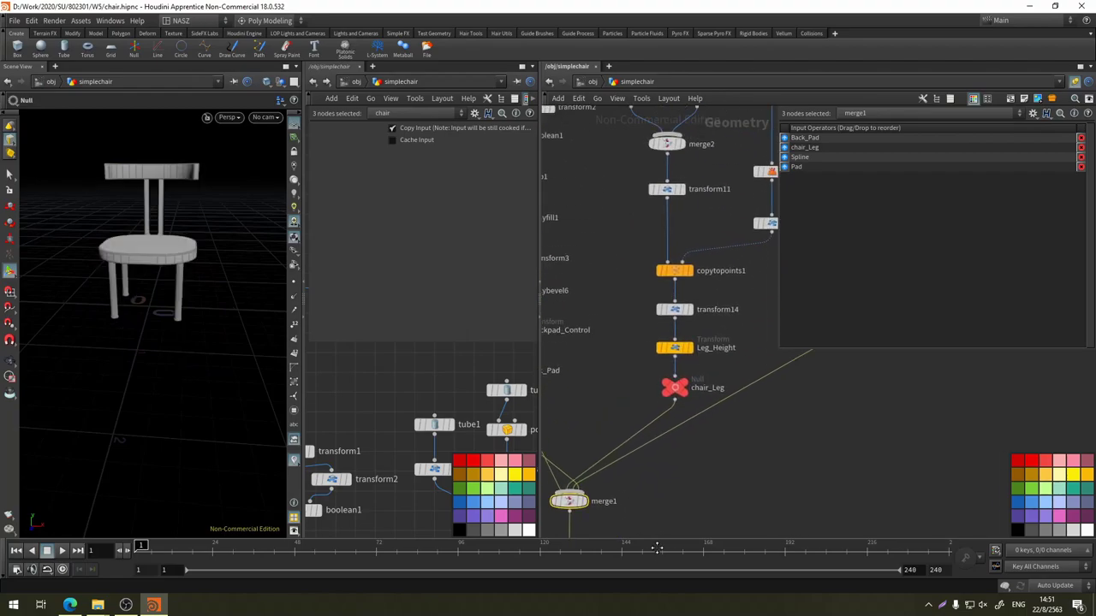
left_click(664, 315)
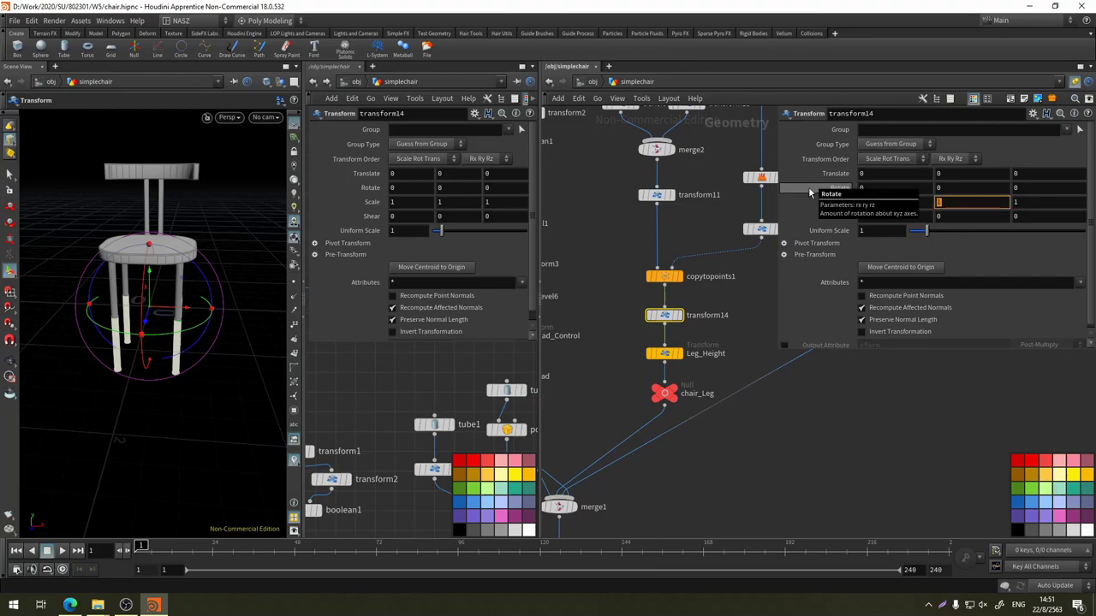
type(".3")
key("Return")
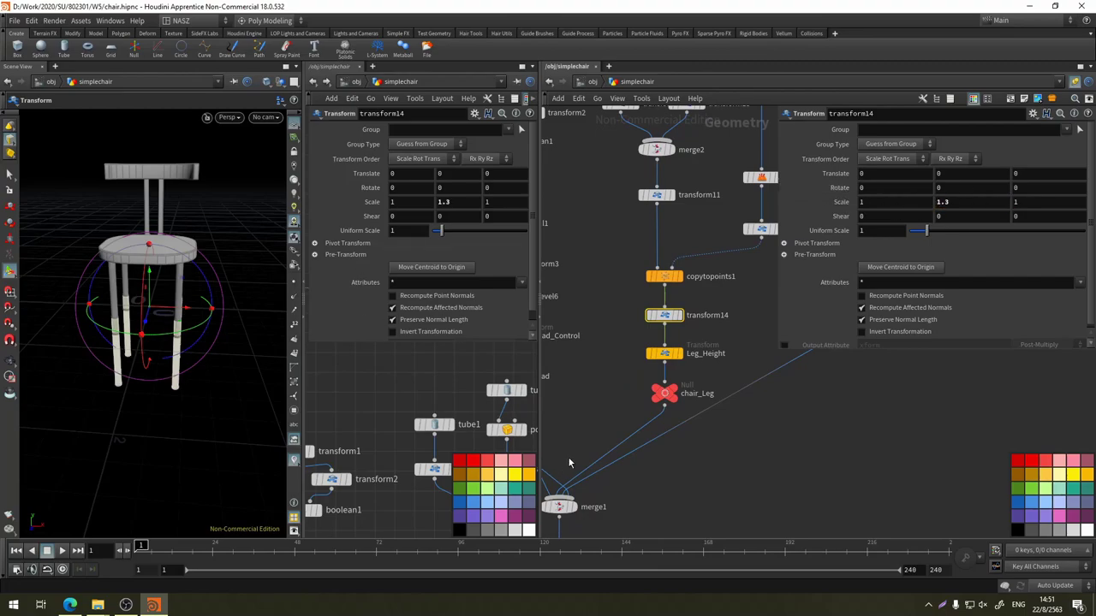
middle_click_drag(675, 477, 809, 334)
left_click(694, 470)
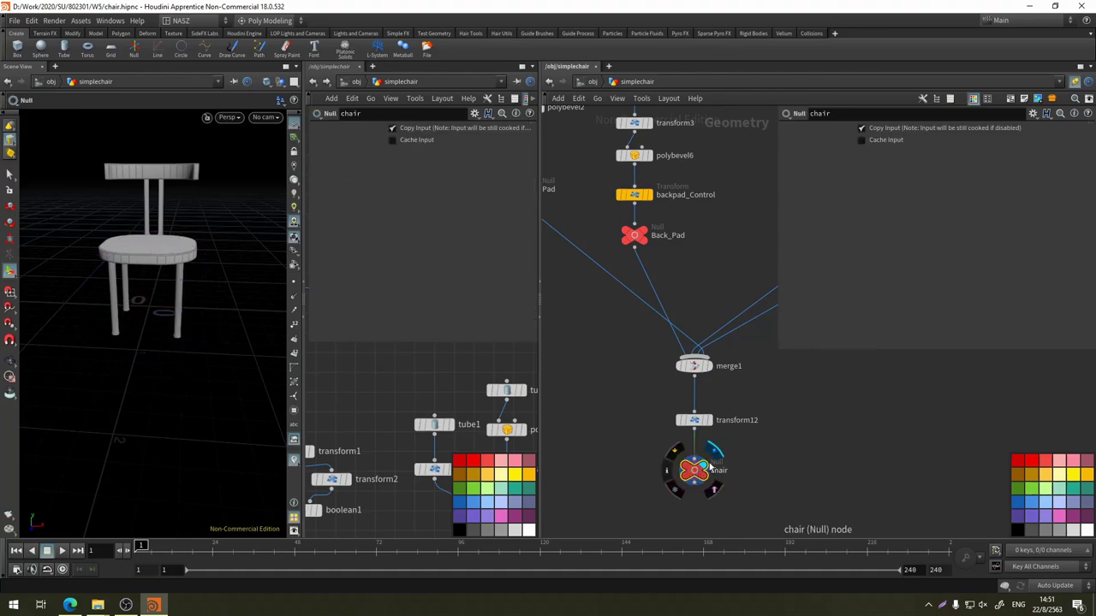
Orbit the chair, then test Leg_Height's Scale Y at 1.3 and reset it to 1
key("Escape")
mouse_move(230, 289)
left_mouse_down()
mouse_move(171, 316)
mouse_move(183, 313)
mouse_move(192, 352)
mouse_move(184, 291)
mouse_move(214, 295)
left_mouse_up()
mouse_move(818, 441)
middle_mouse_down()
mouse_move(666, 449)
mouse_move(764, 454)
middle_mouse_up()
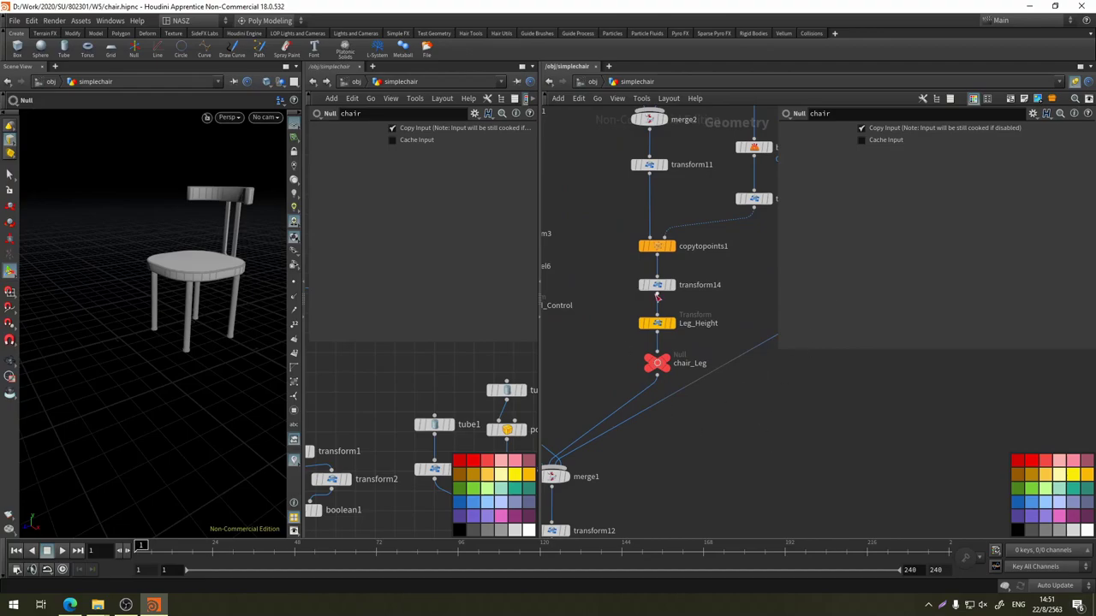
left_click(656, 323)
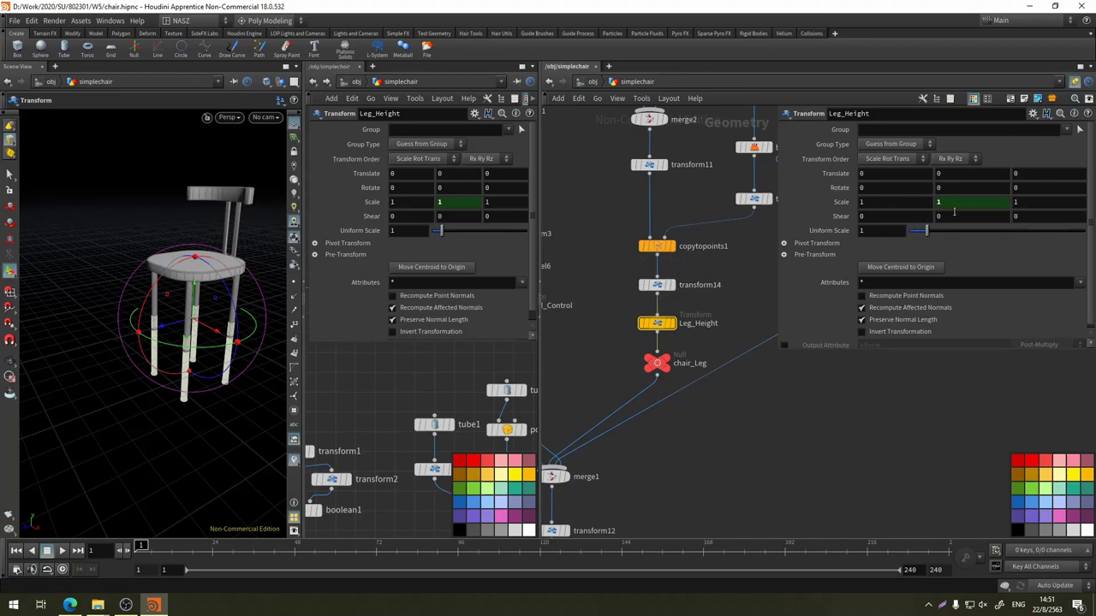
mouse_move(957, 202)
middle_mouse_down()
mouse_move(991, 201)
mouse_move(976, 203)
middle_mouse_up()
middle_click(835, 198, "ctrl")
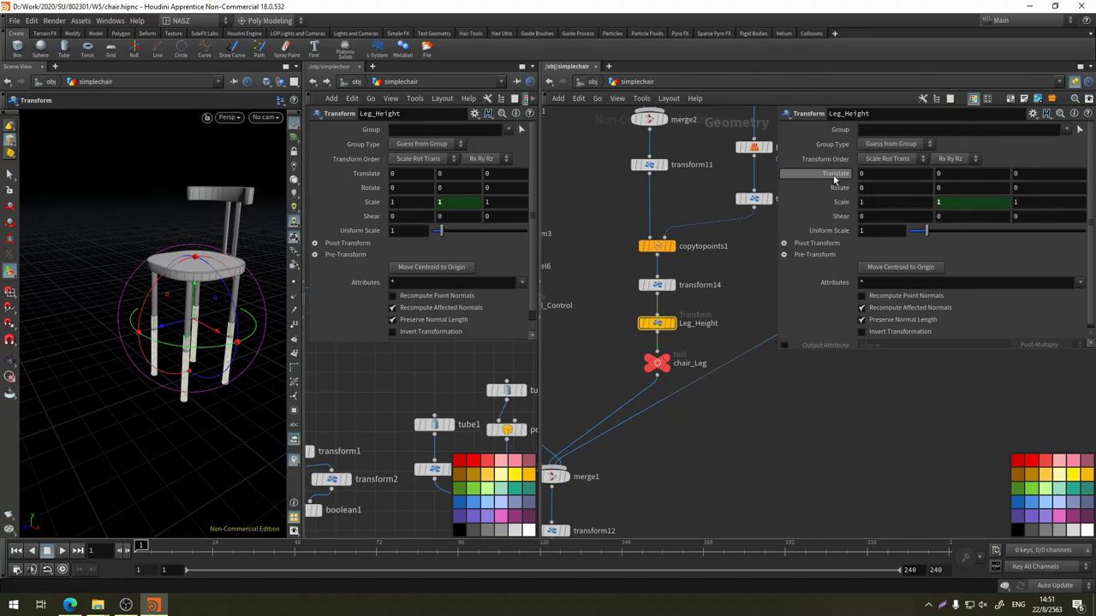
Select transform14 and orbit to inspect the legs lengthened by its 1.3 Y scale
left_click(657, 287)
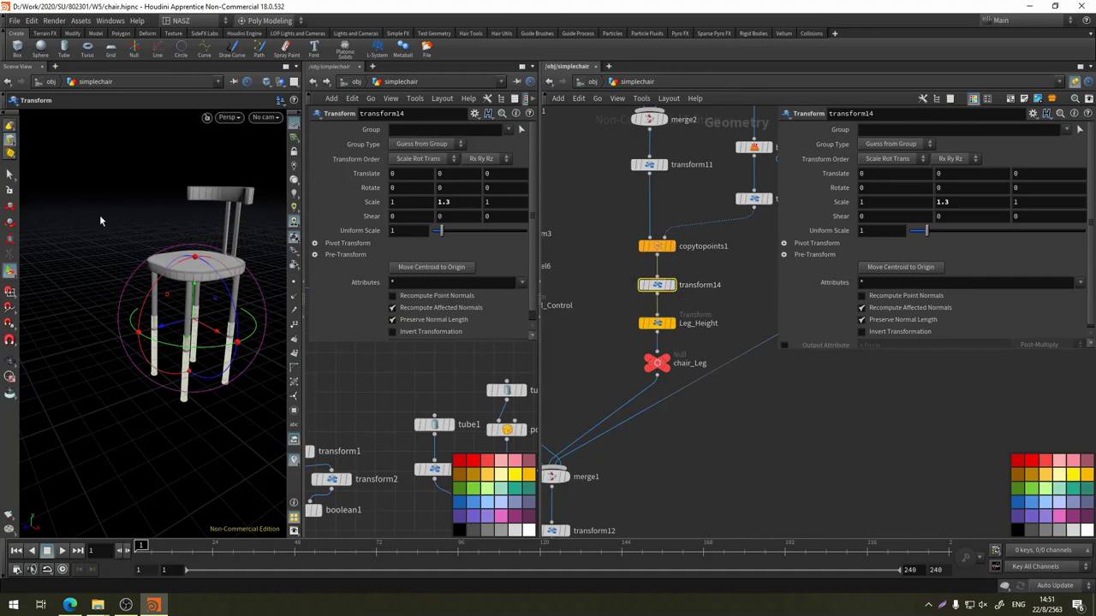
key("Escape")
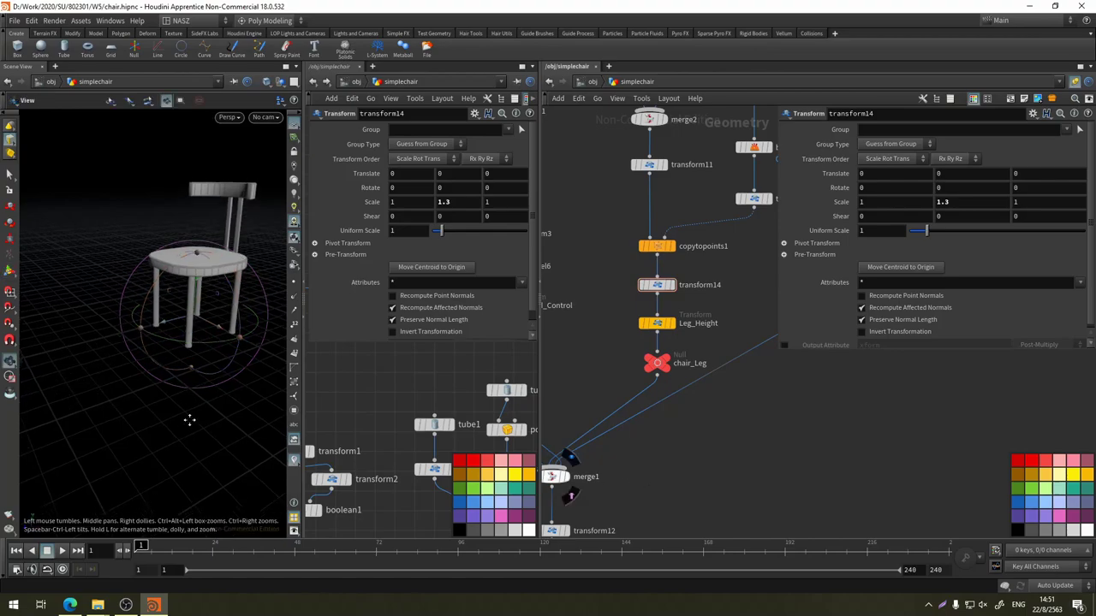
mouse_move(188, 420)
left_mouse_down()
mouse_move(234, 399)
mouse_move(248, 362)
left_mouse_up()
key("Return")
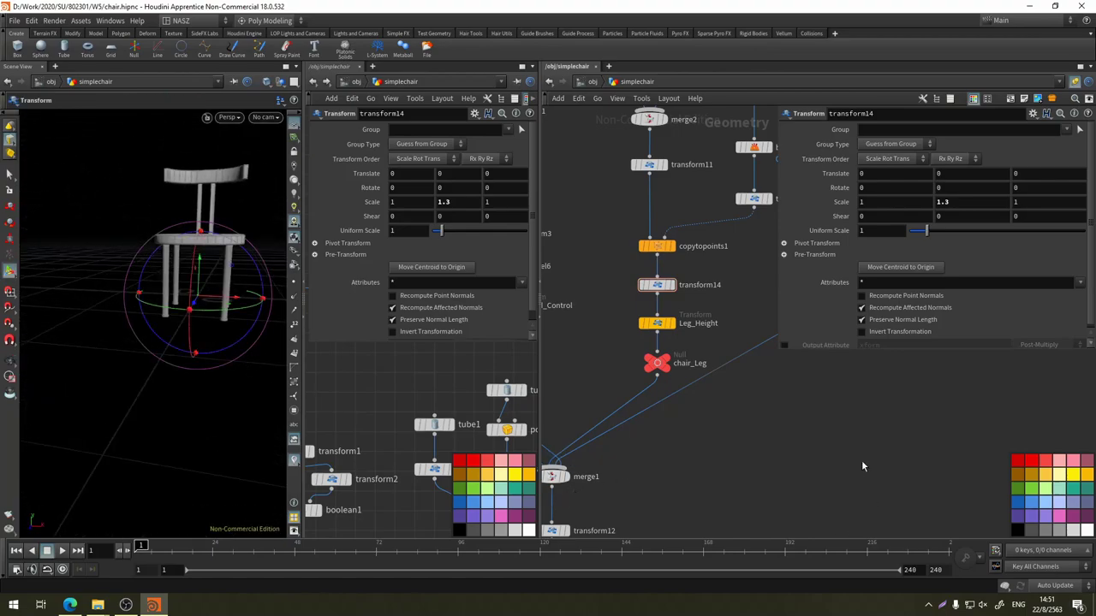
Go up to /obj and show the chair in the Right orthographic view
left_click(592, 83)
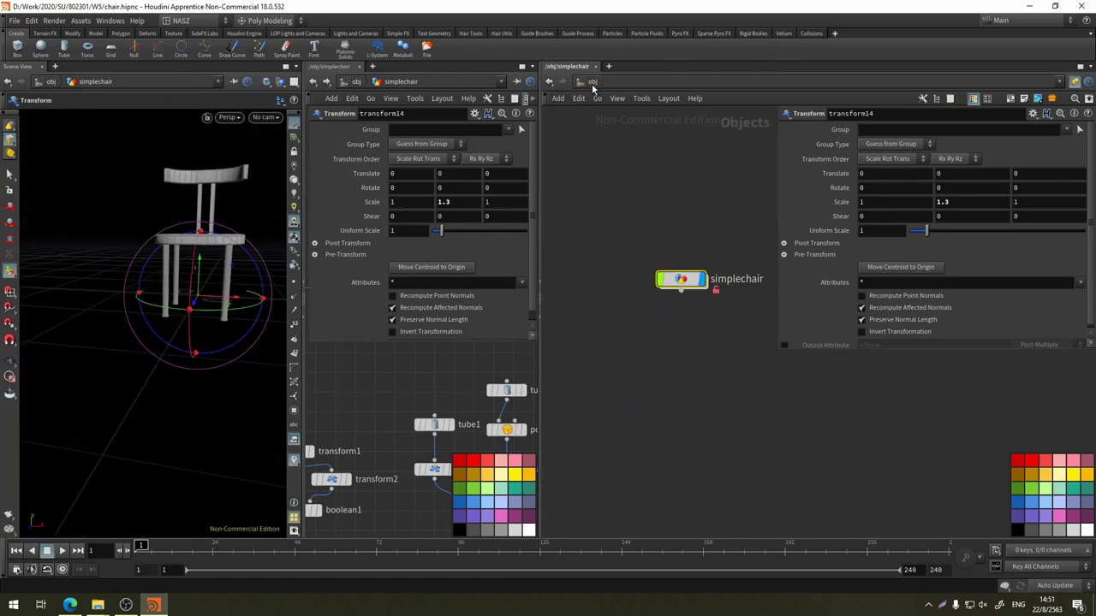
key("Escape")
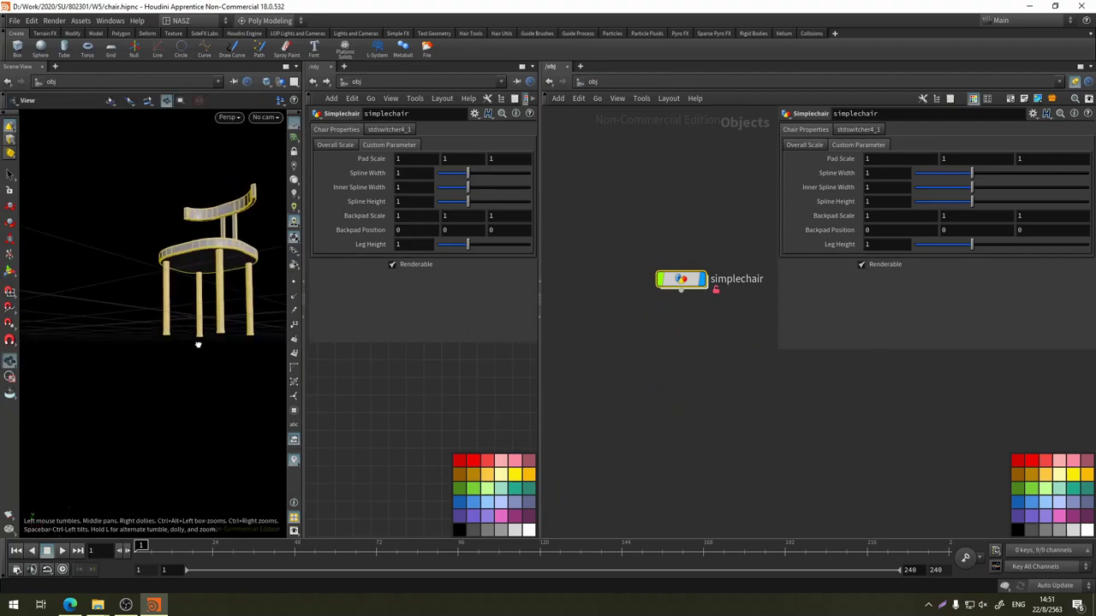
left_click_drag(193, 342, 223, 334)
left_click(228, 118)
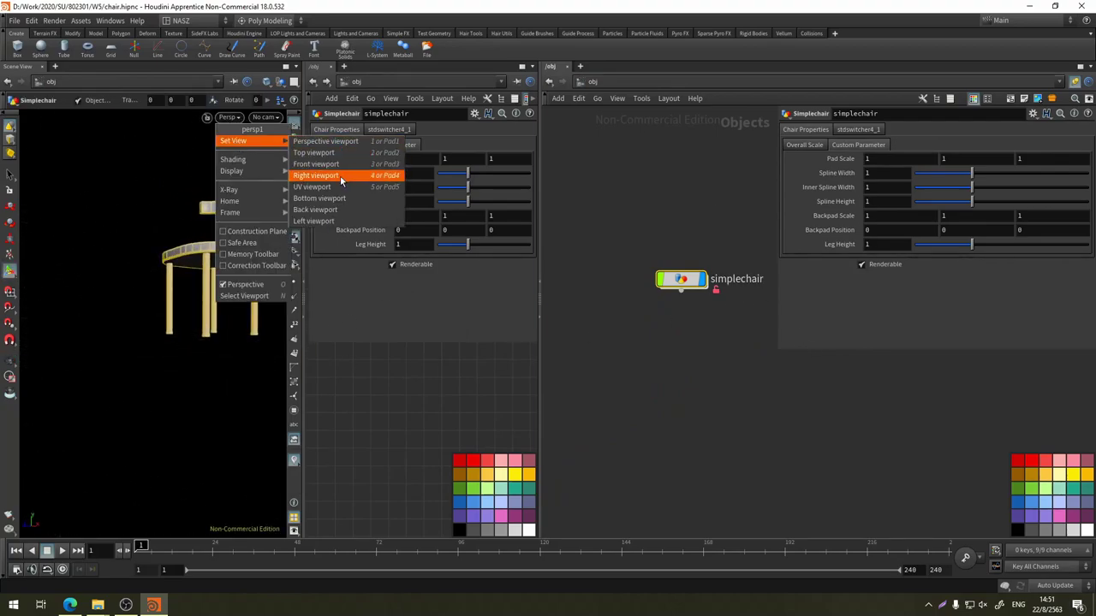
left_click(321, 175)
Zoom to frame the chair and return inside the simplechair network
scroll(176, 344, "down", 3)
scroll(171, 351, "down", 2)
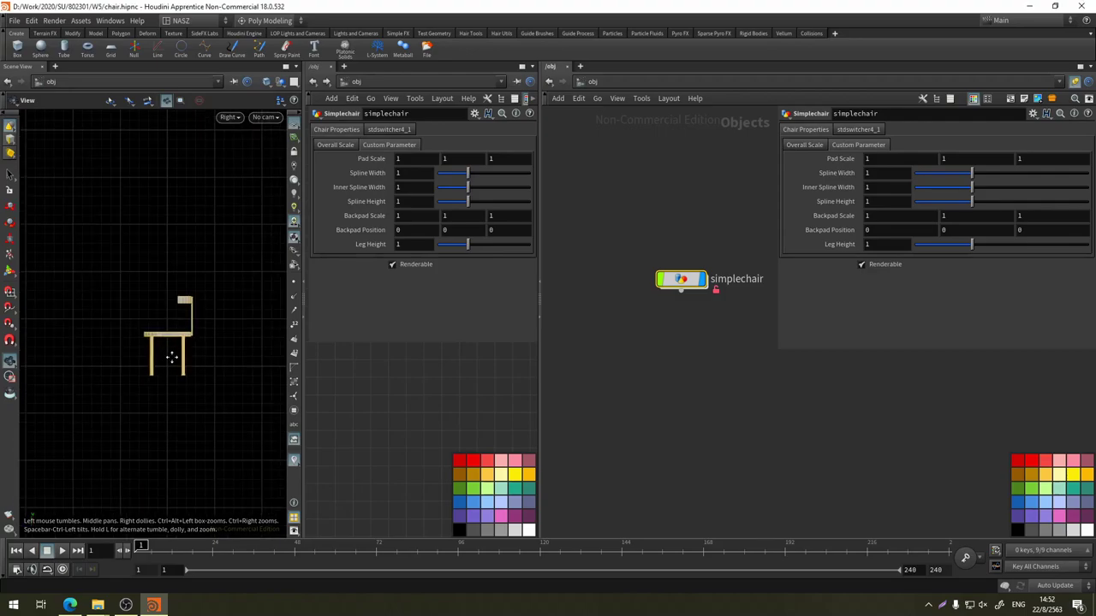
scroll(168, 359, "up", 3)
scroll(163, 385, "up", 3)
scroll(157, 390, "down", 3)
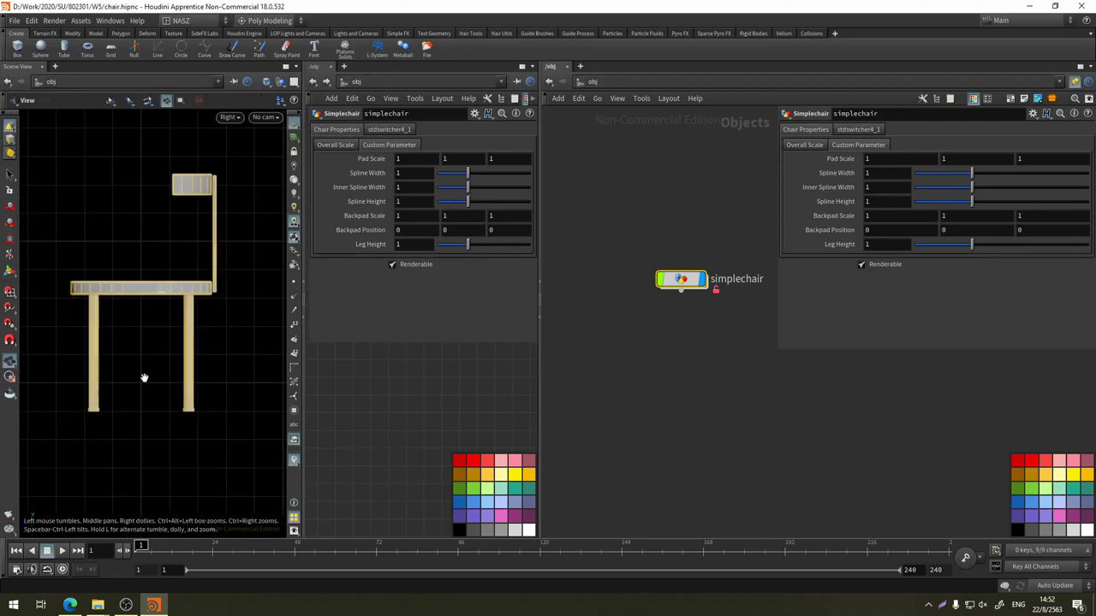
scroll(157, 386, "down", 3)
key("Return")
scroll(157, 378, "up", 3)
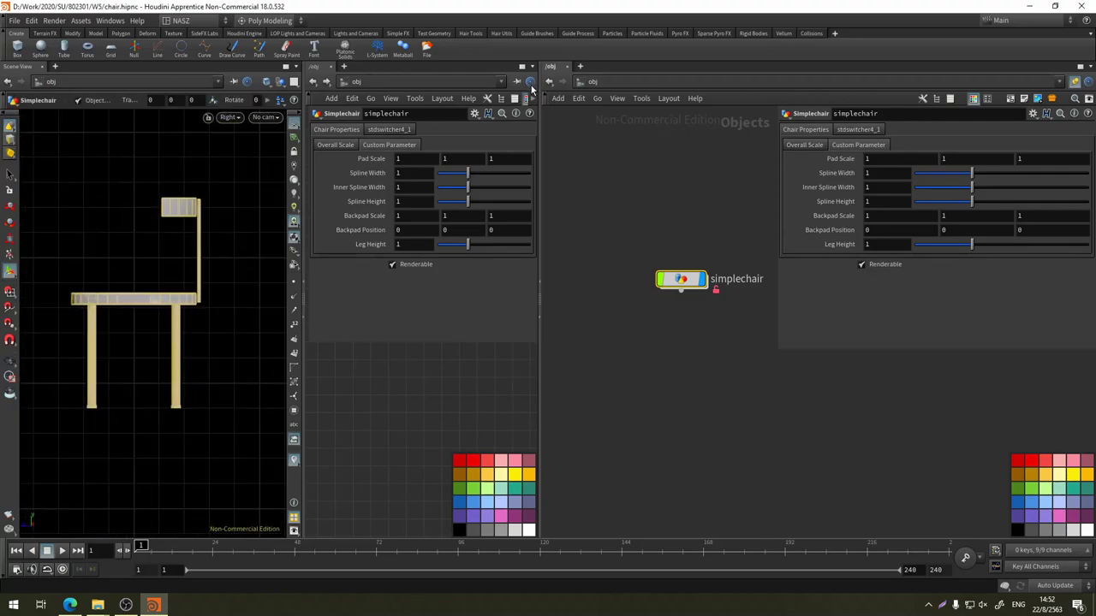
left_click(549, 83)
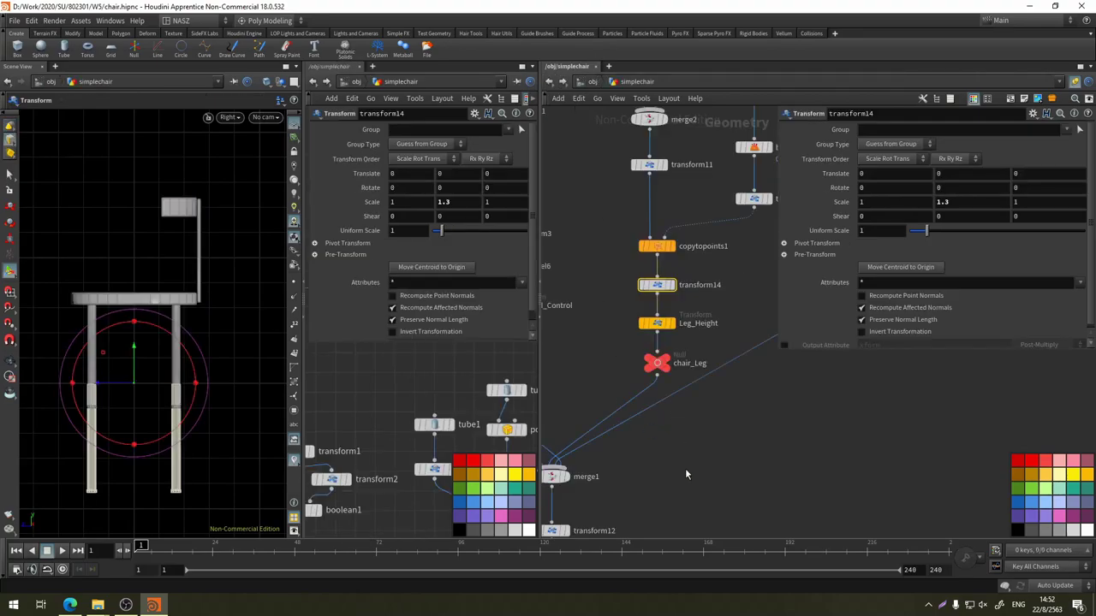
Try raising the seat with transform12, then undo the move
middle_click_drag(684, 473, 761, 329)
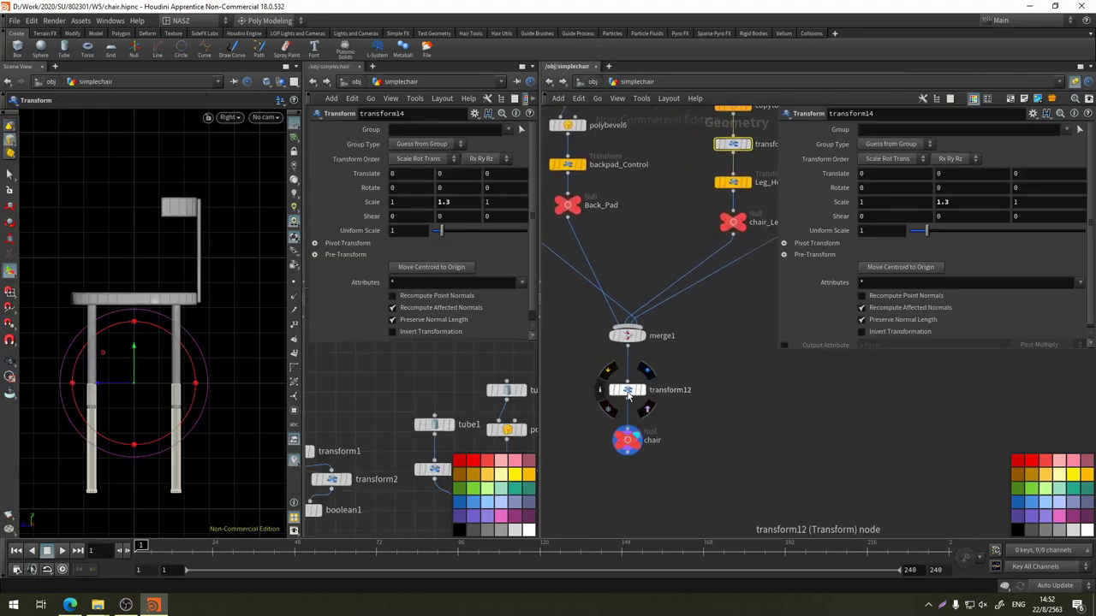
left_click(627, 394)
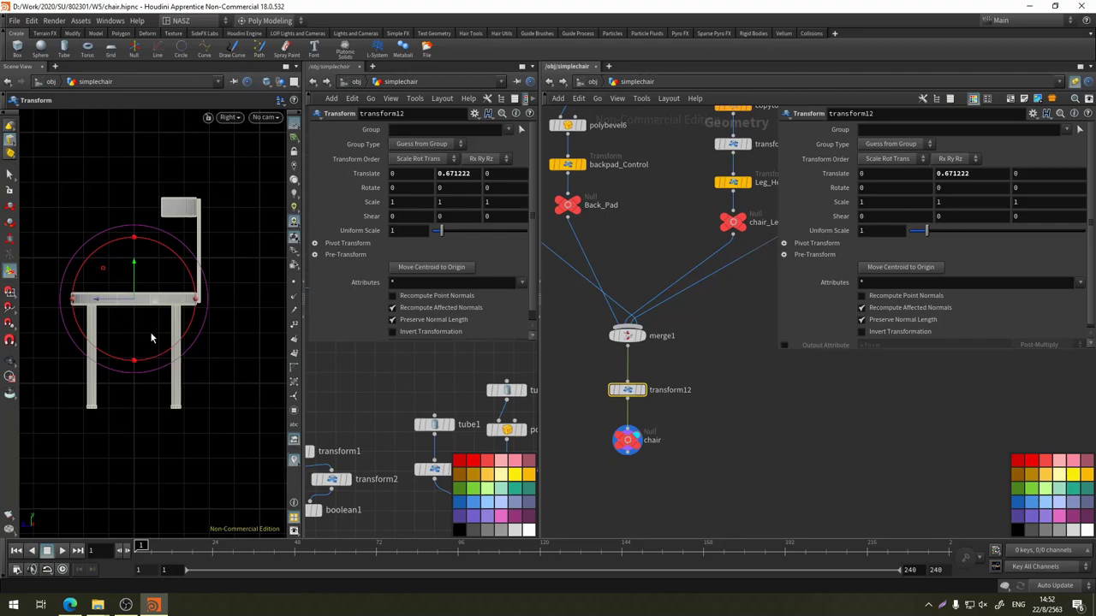
mouse_move(137, 268)
left_mouse_down()
mouse_move(146, 183)
mouse_move(139, 240)
left_mouse_up()
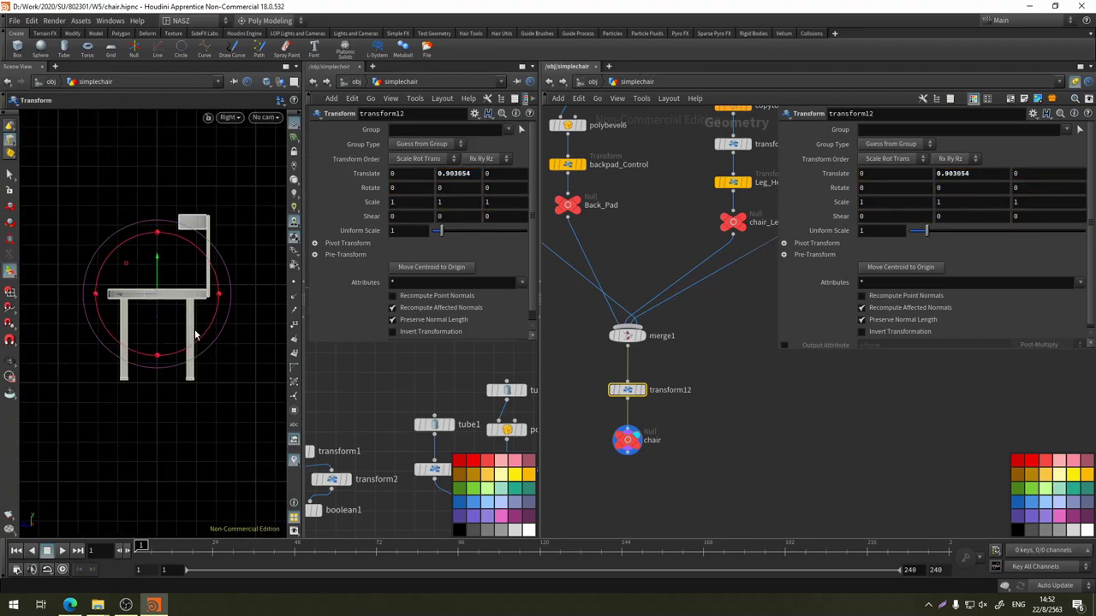
key("ctrl+z")
Set Leg_Height's Scale Y to 1.7 and go up to /obj
scroll(212, 381, "up", 3)
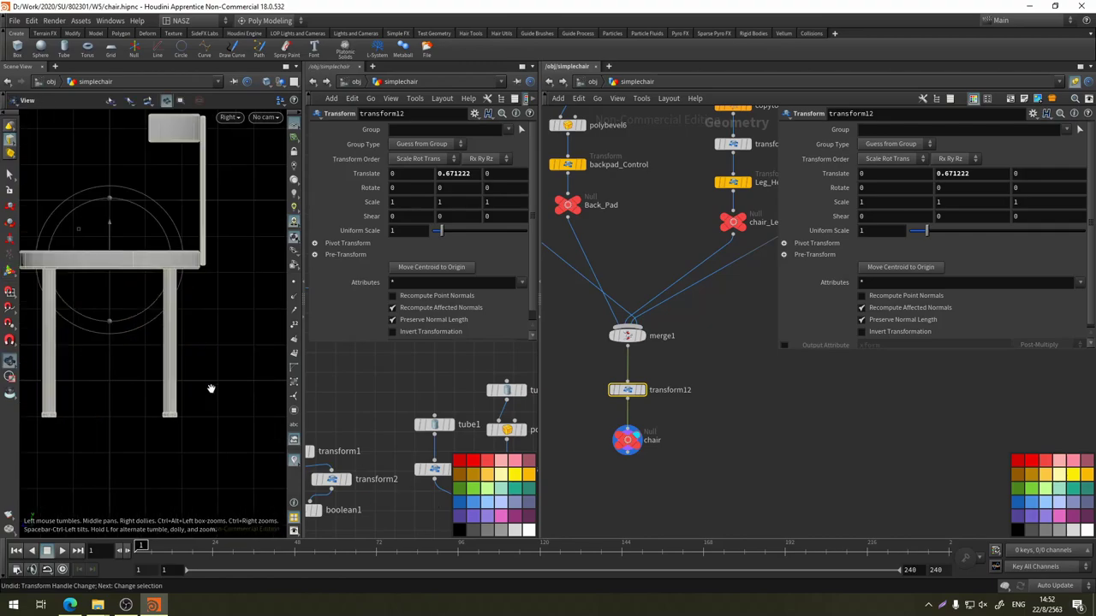
scroll(103, 390, "down", 1)
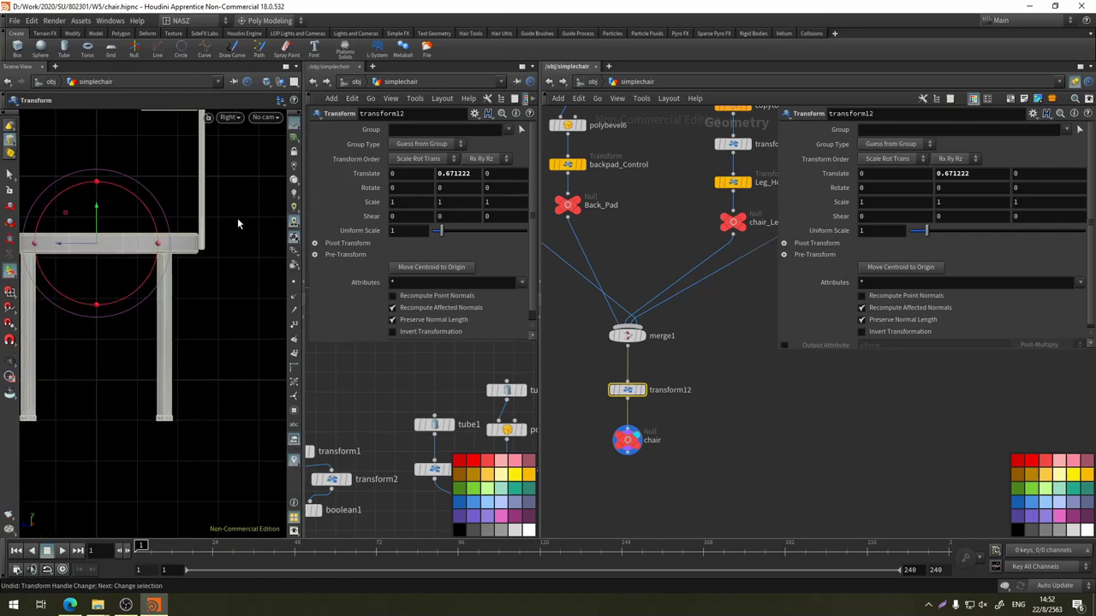
middle_click_drag(237, 222, 197, 356)
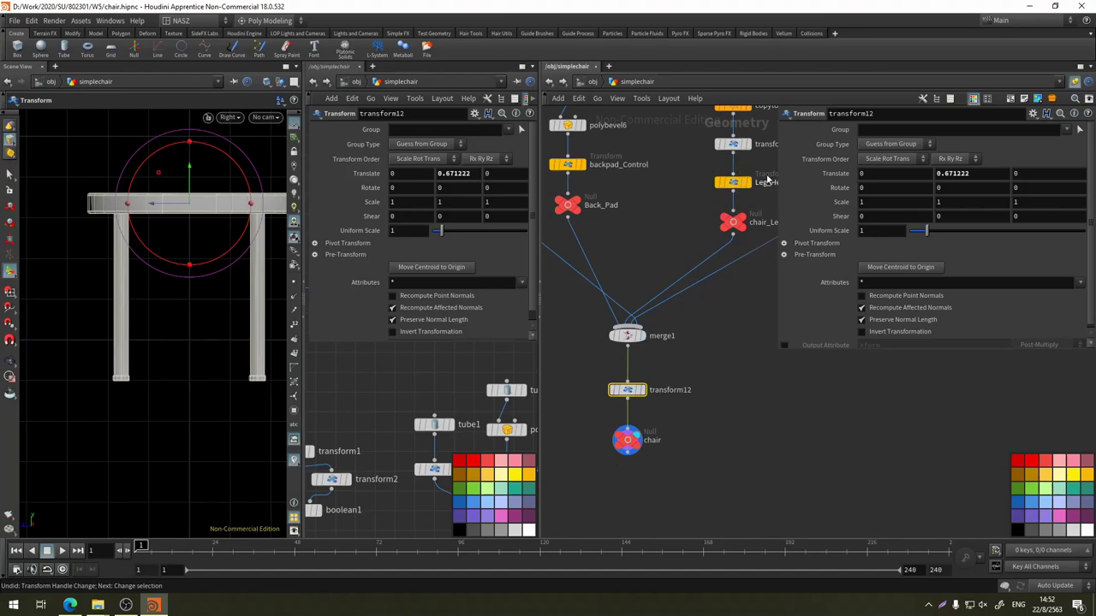
left_click(736, 185)
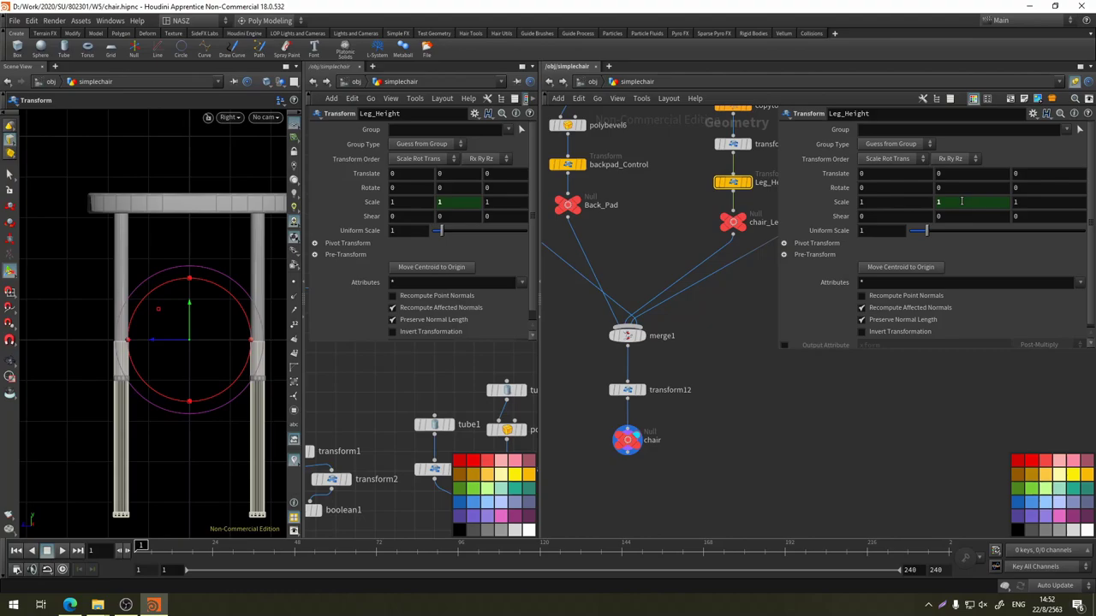
middle_click_drag(948, 203, 1011, 203)
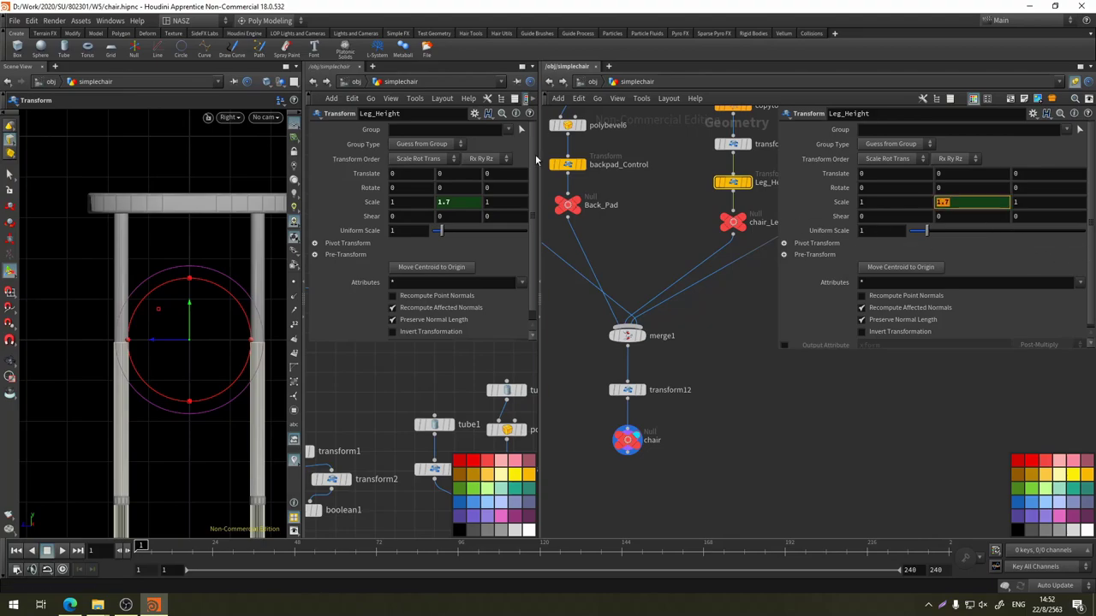
key("u")
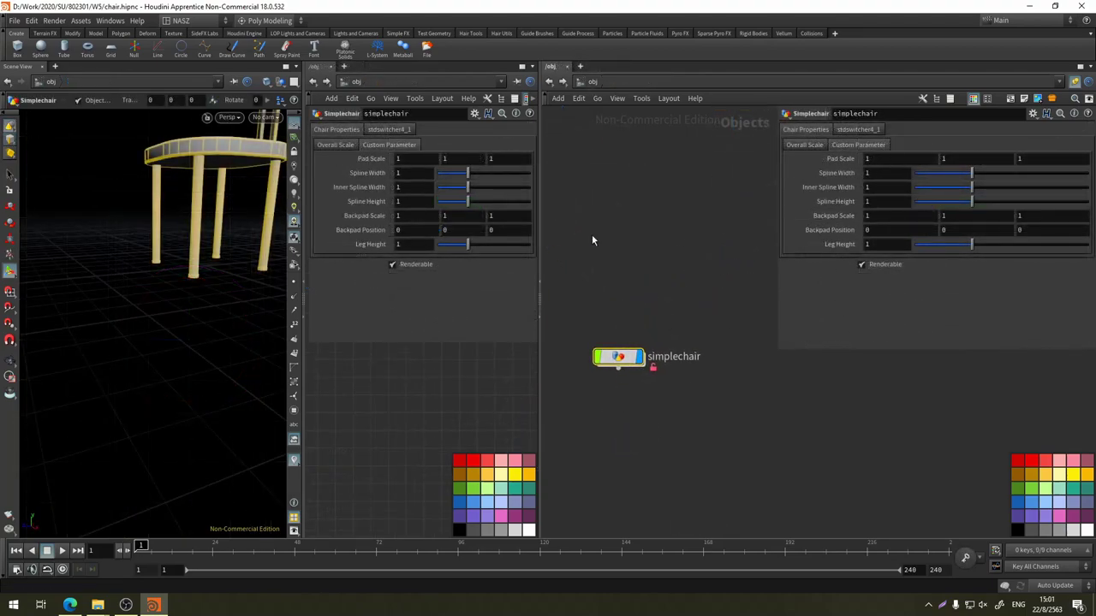
Test the simplechair's Leg Height parameter, raising it to 1.78
left_click_drag(154, 350, 191, 379)
left_click_drag(970, 244, 994, 244)
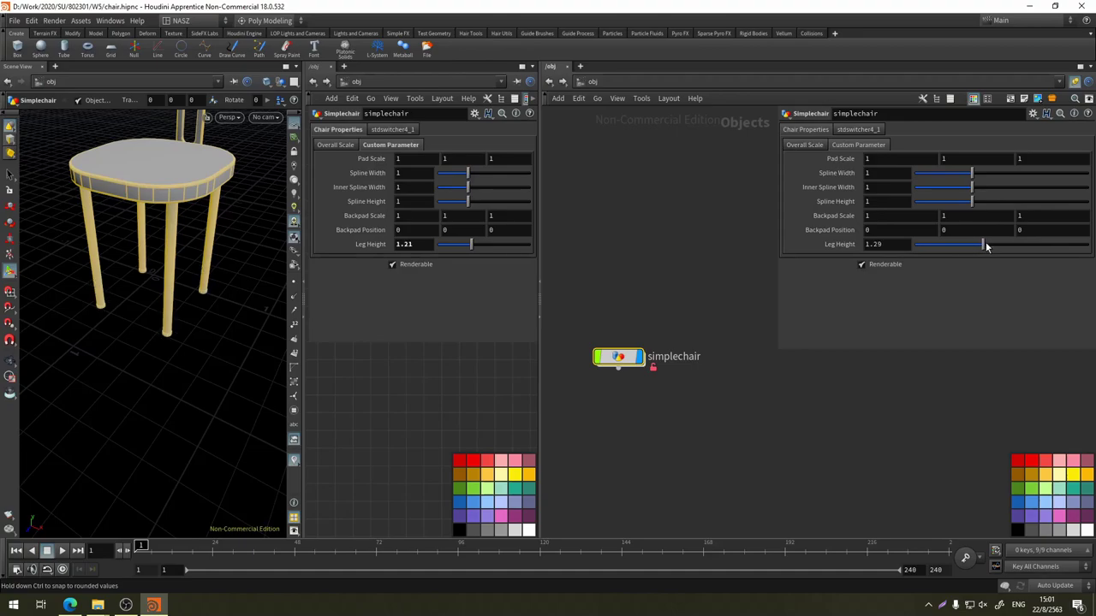
middle_click_drag(957, 158, 956, 157)
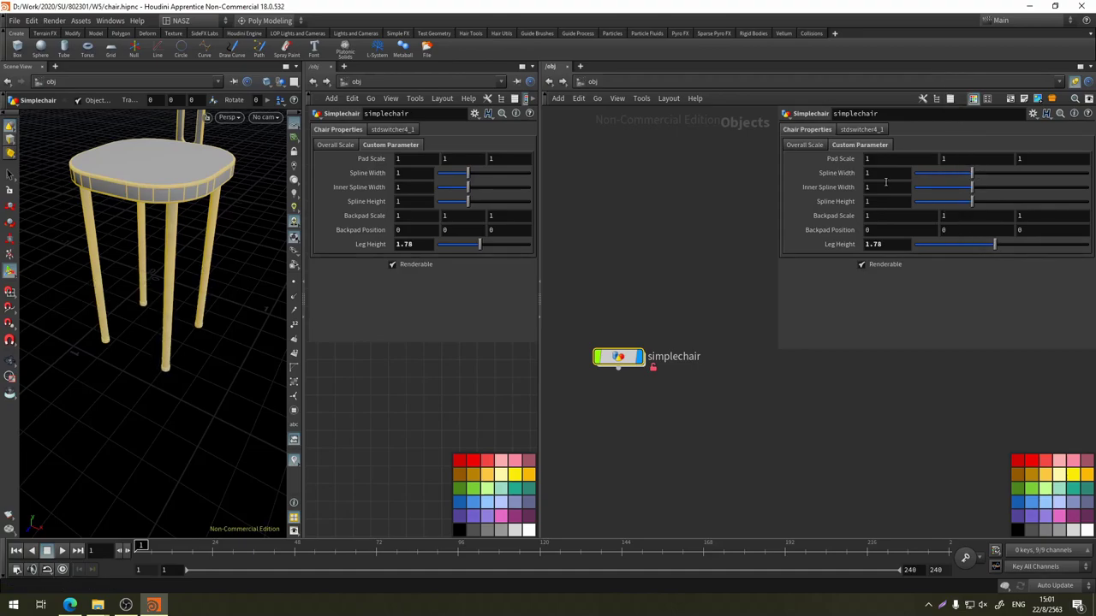
Test raising the whole chair with Translate Y, then return to the custom chair parameters
left_click(804, 145)
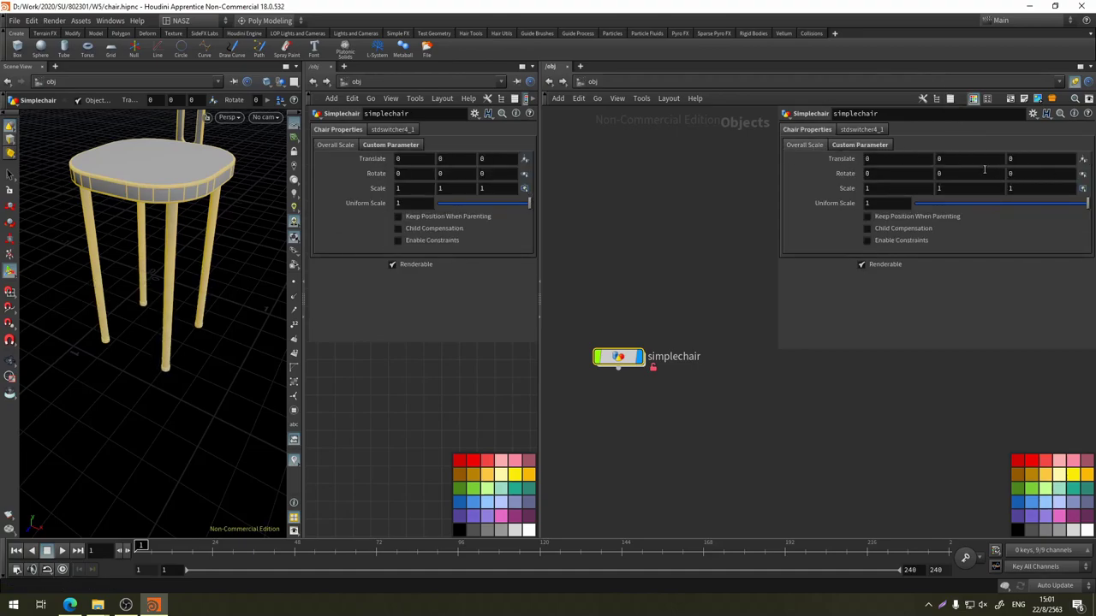
middle_click_drag(955, 158, 1005, 151)
key("Escape")
mouse_move(215, 313)
left_mouse_down()
mouse_move(103, 257)
mouse_move(52, 272)
mouse_move(171, 257)
left_mouse_up()
left_click(9, 271)
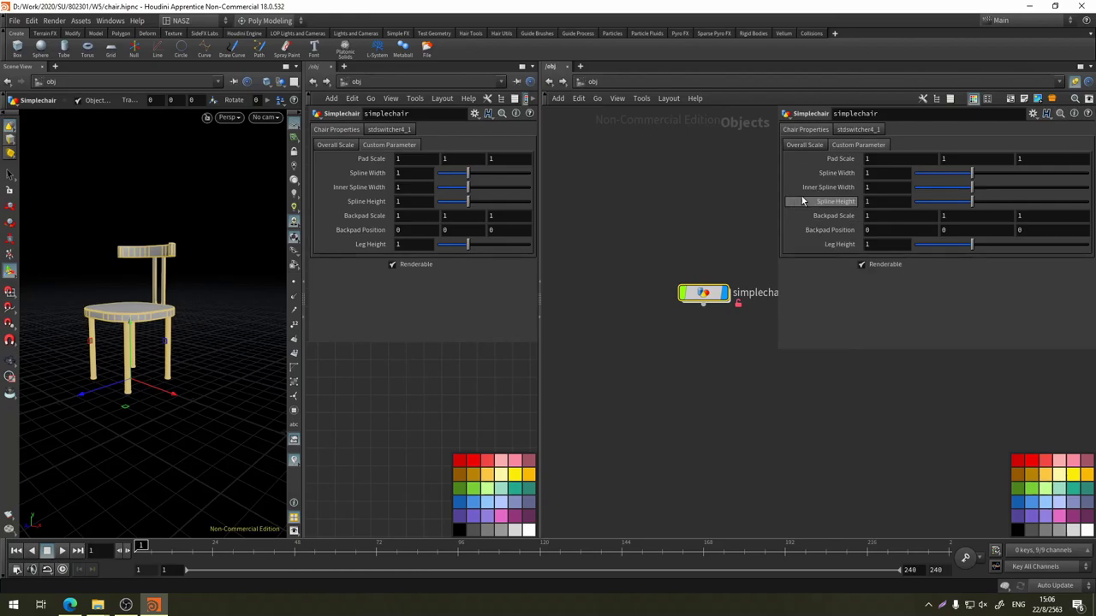
left_click(809, 145)
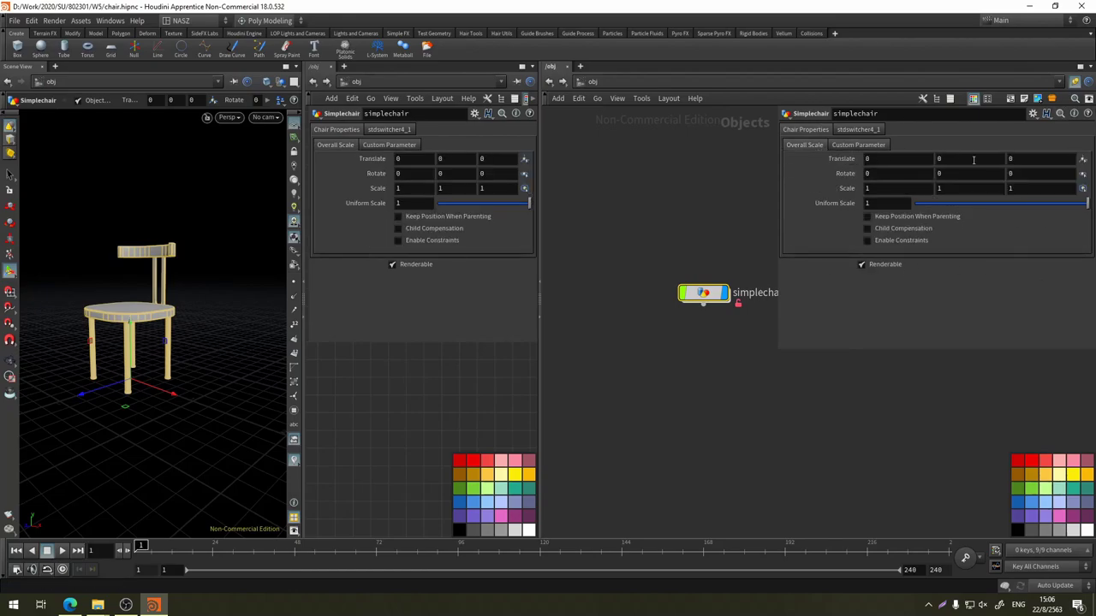
left_click(860, 145)
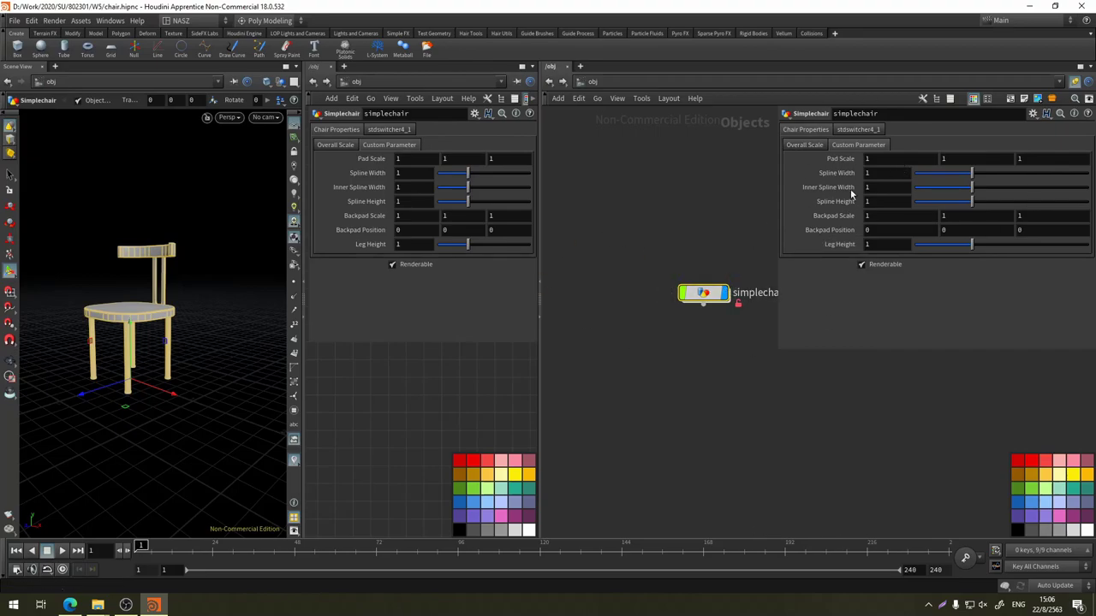
mouse_move(704, 294)
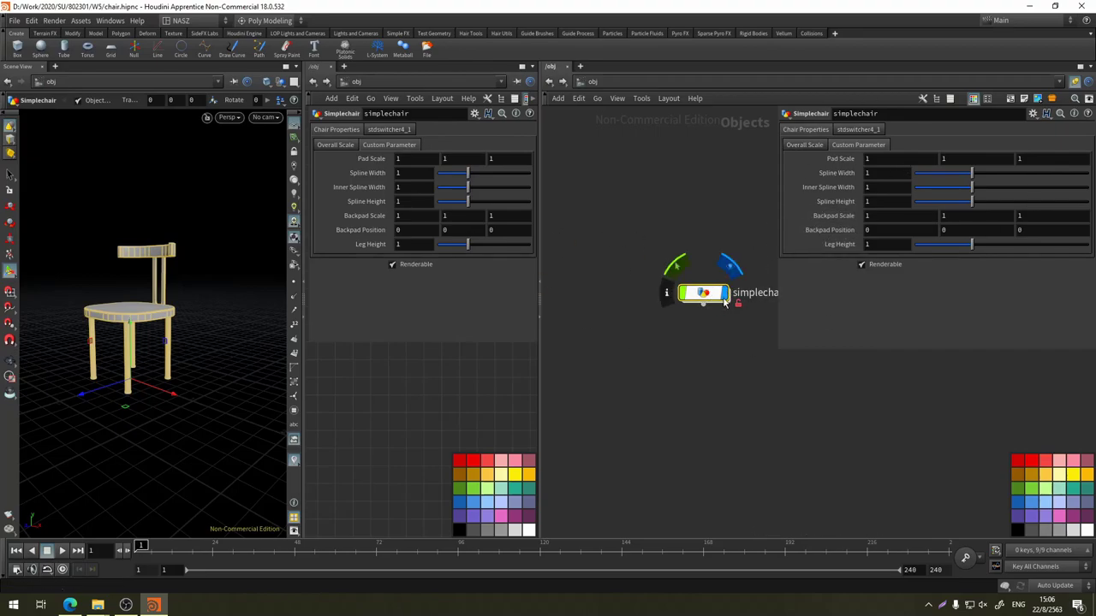
Check the simplechair node's context options, then bring up the Assets menu's save, lock and properties commands
right_click(715, 296)
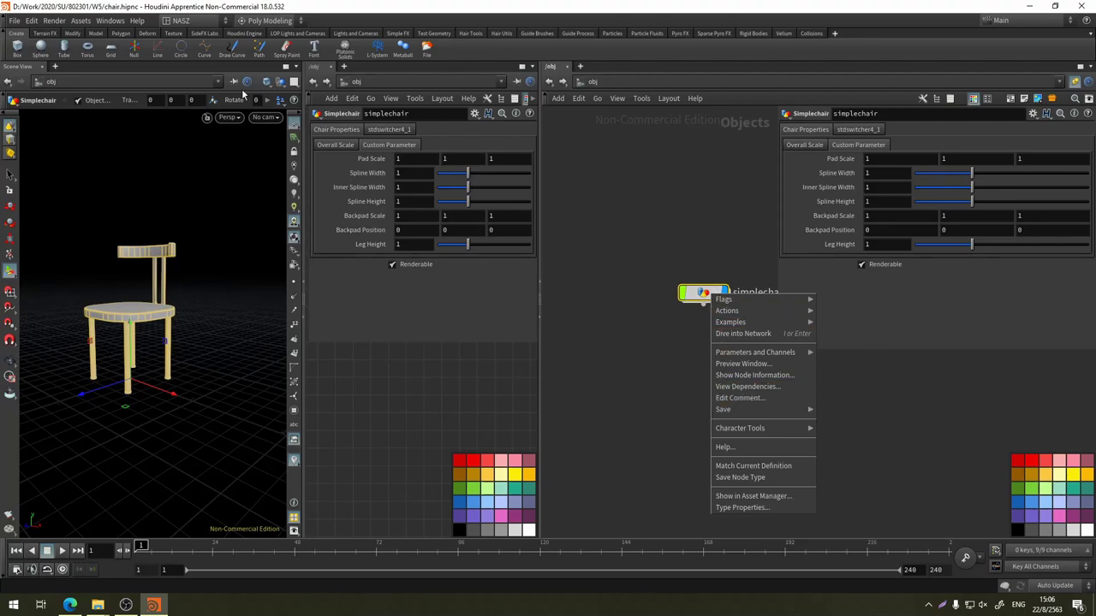
left_click(641, 107)
left_click(641, 100)
left_click(78, 24)
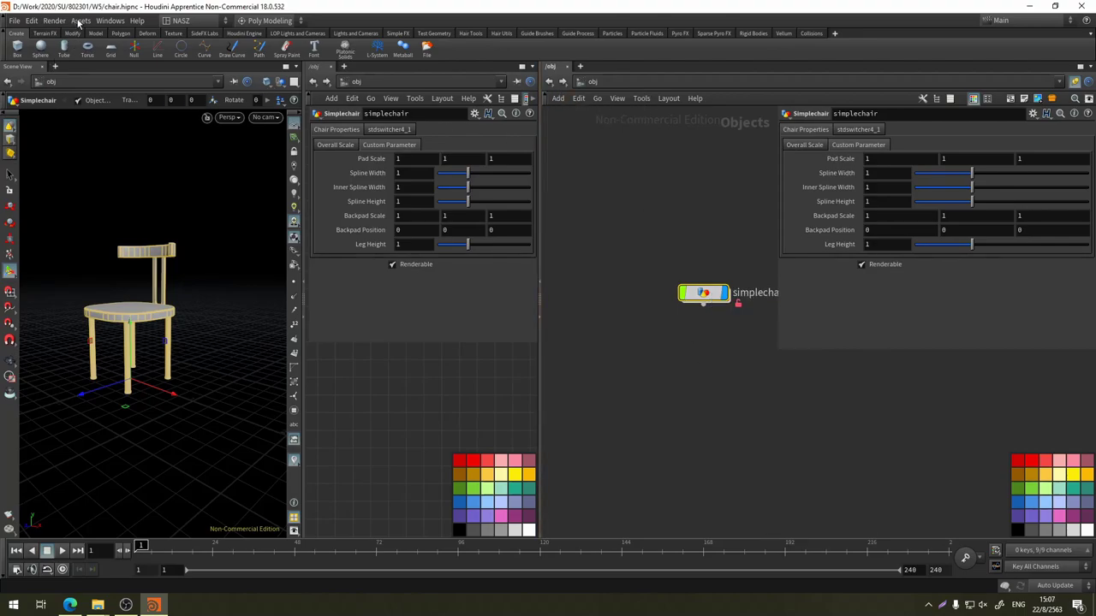
left_click(82, 21)
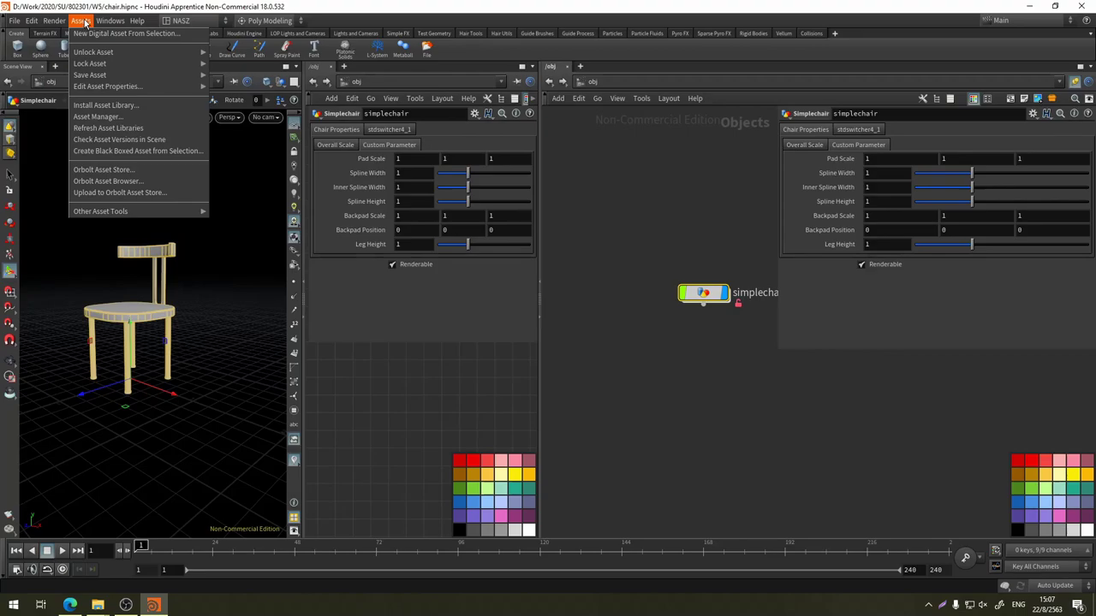
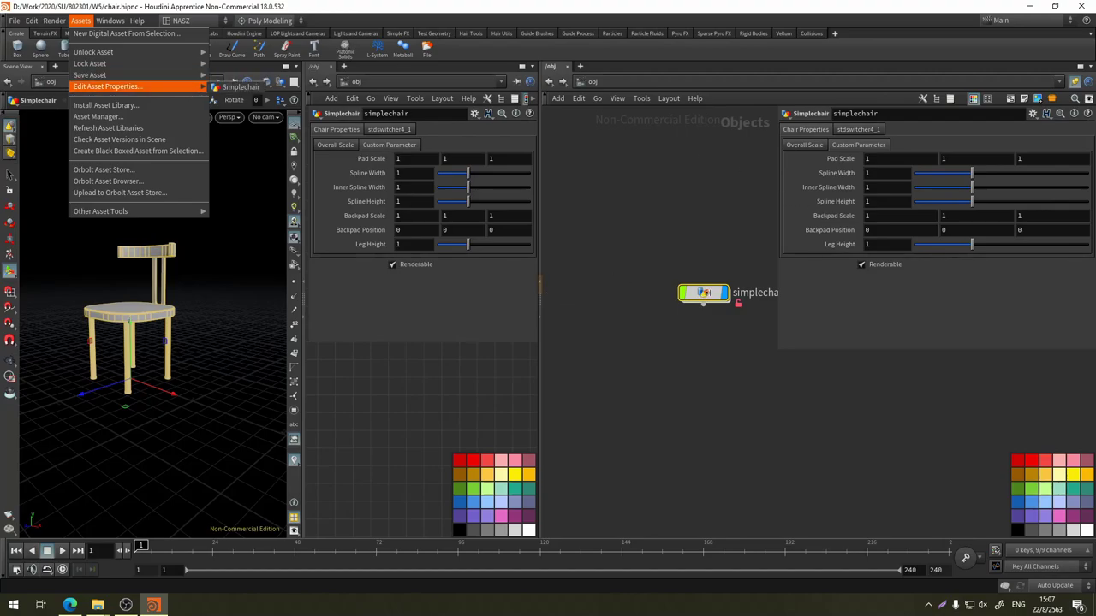
Save the Simplechair digital asset definition to its .hdanc library file from the Assets menu
left_click(683, 258)
left_click(56, 24)
mouse_move(103, 74)
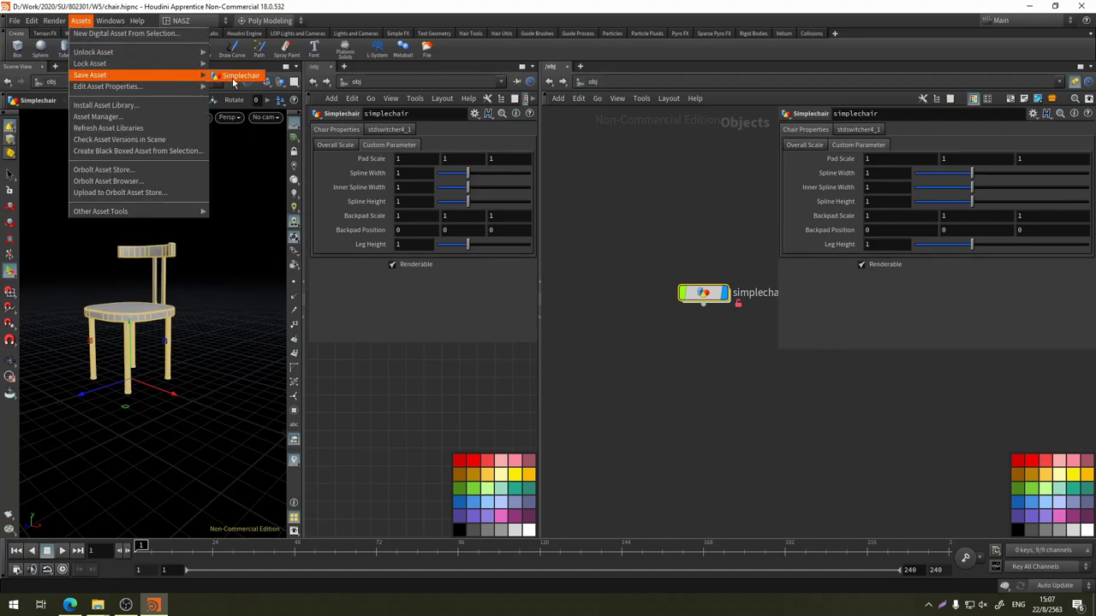
left_click(235, 77)
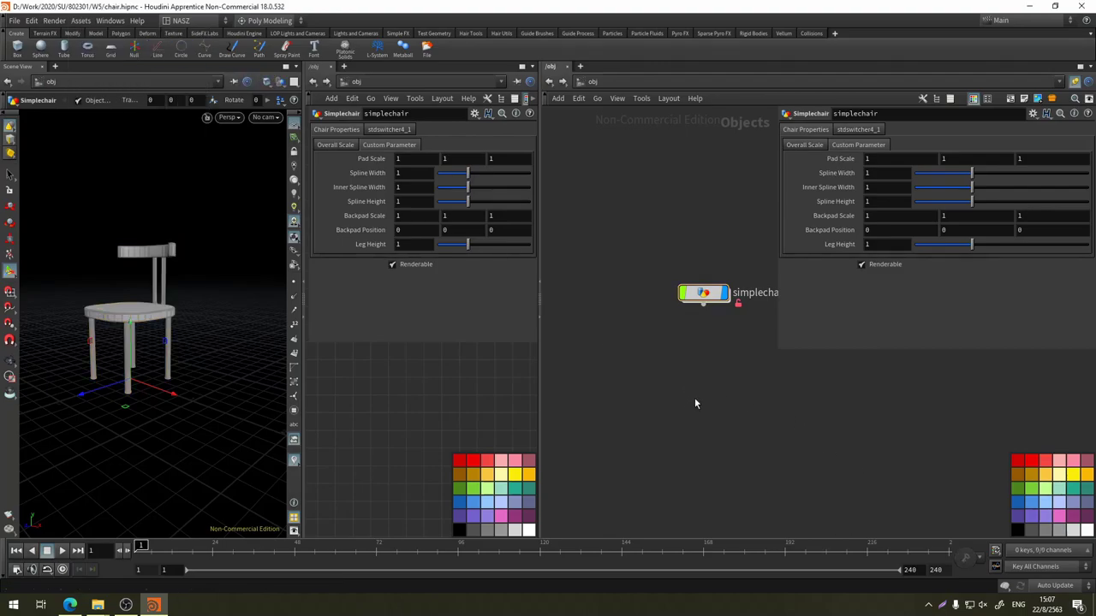
key("Tab")
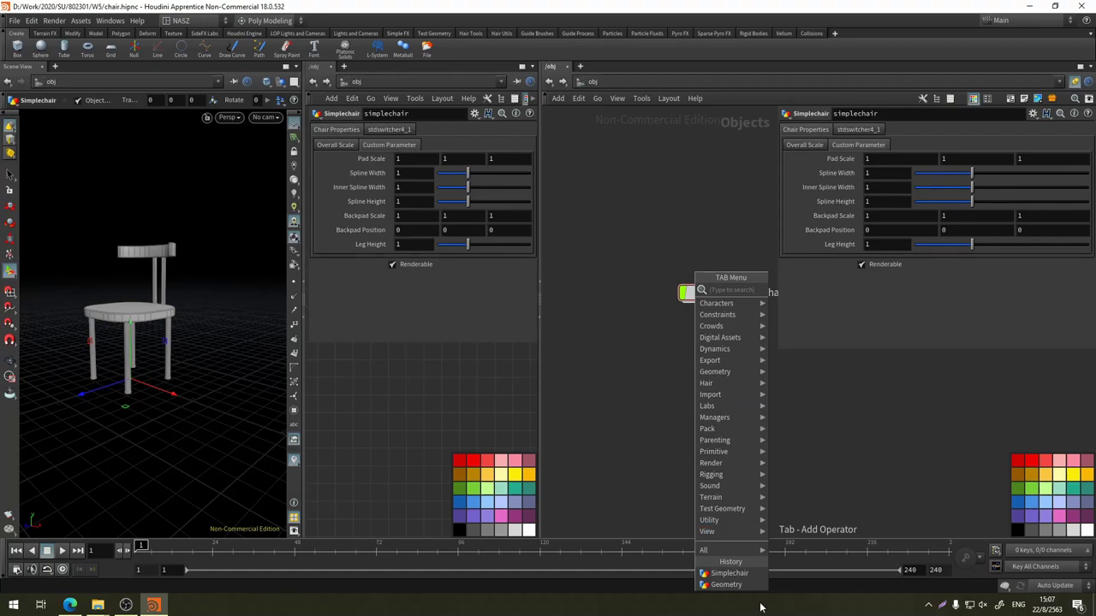
left_click(750, 580)
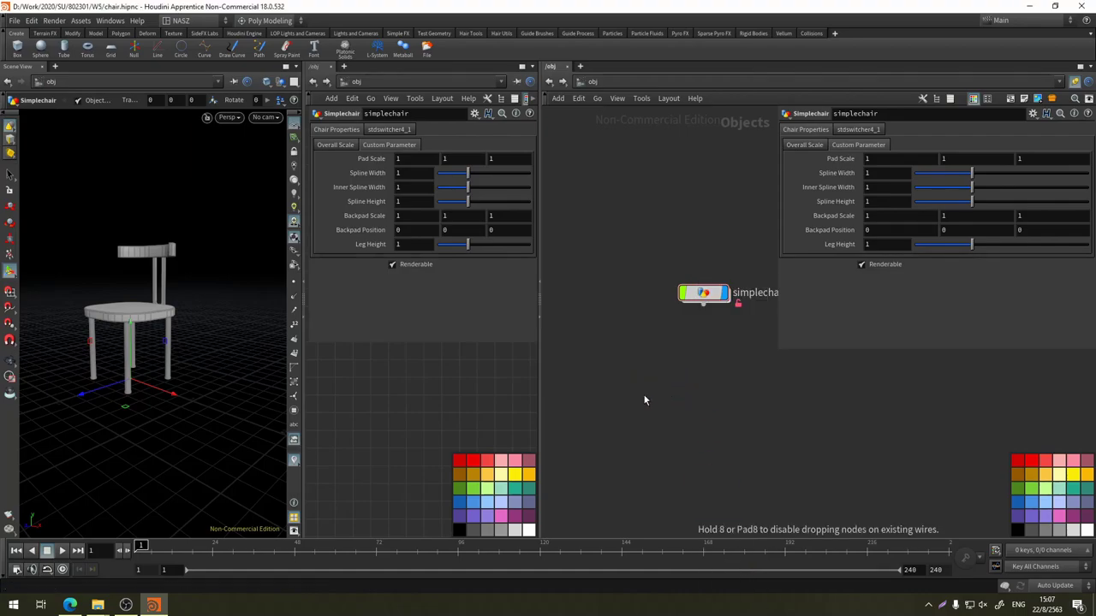
left_click(670, 394)
left_click(844, 145)
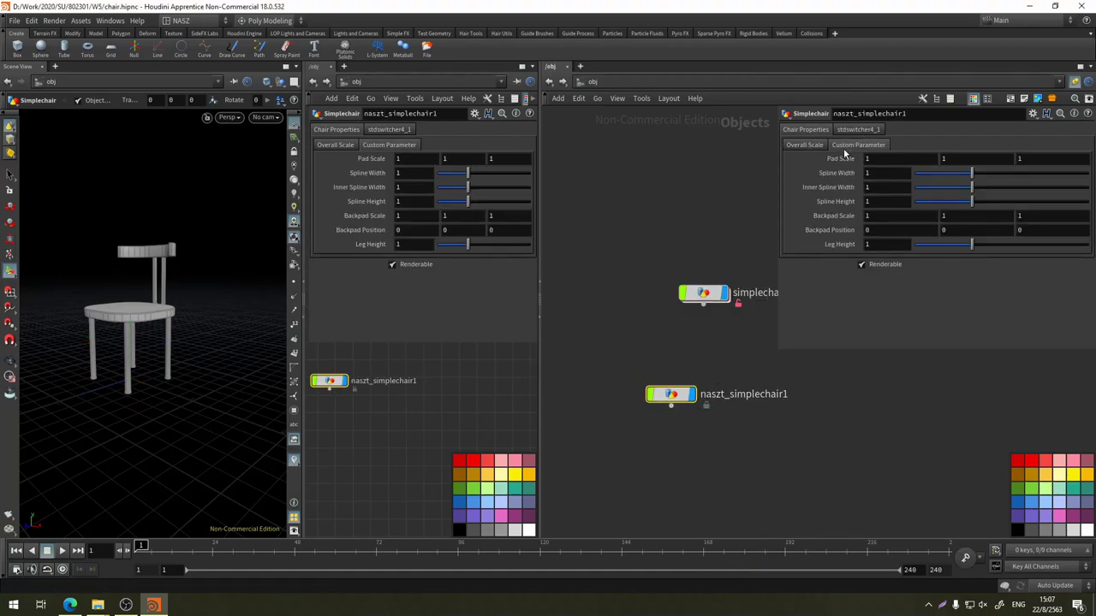
left_click(850, 130)
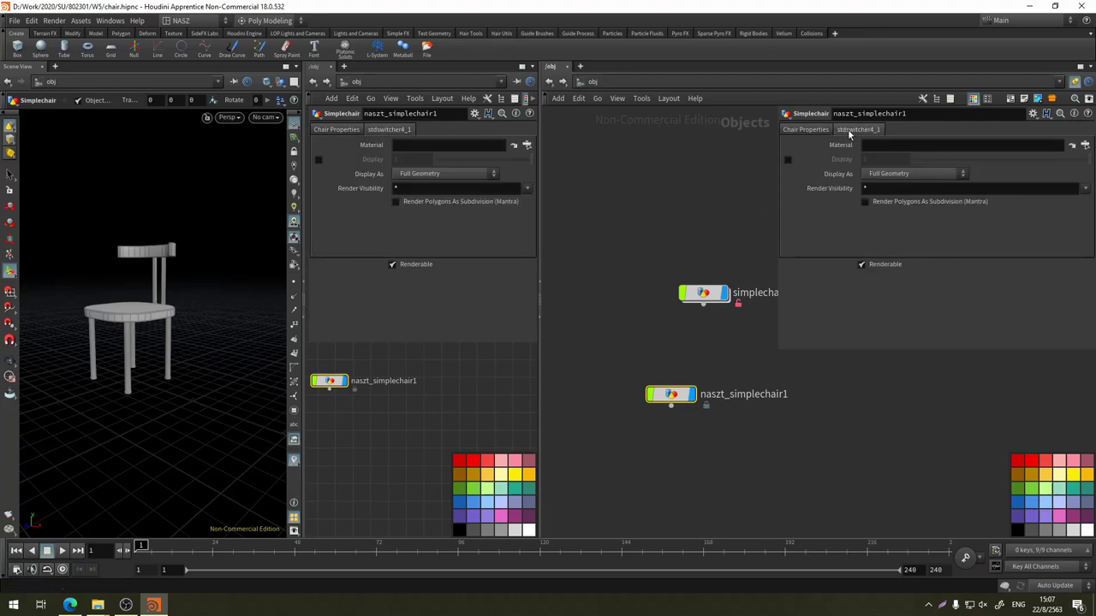
left_click(809, 130)
left_click(850, 130)
left_click(809, 131)
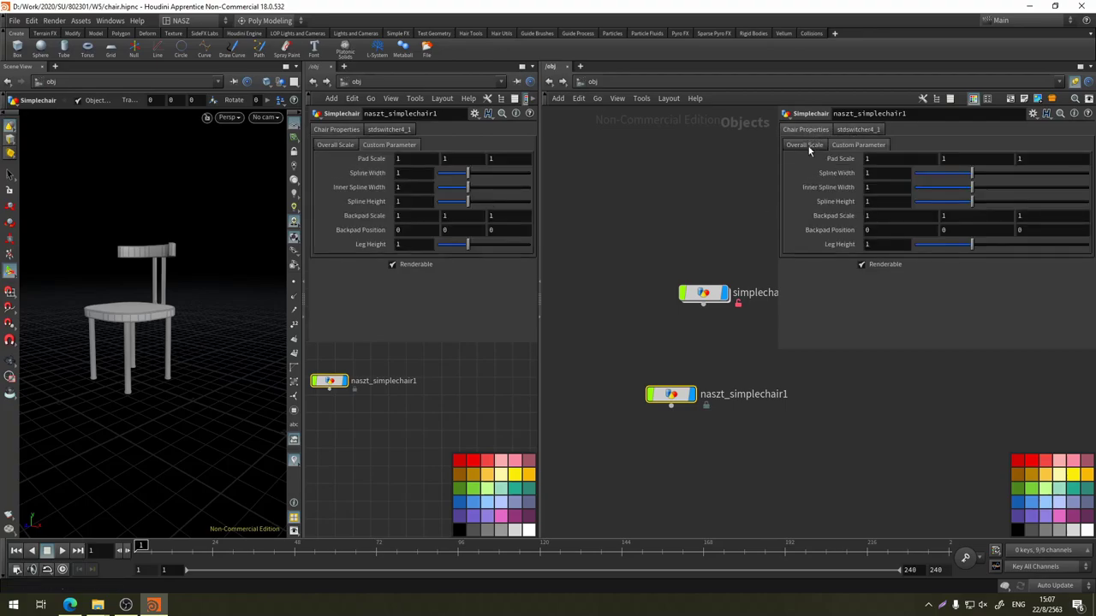
left_click(849, 145)
left_click(821, 147)
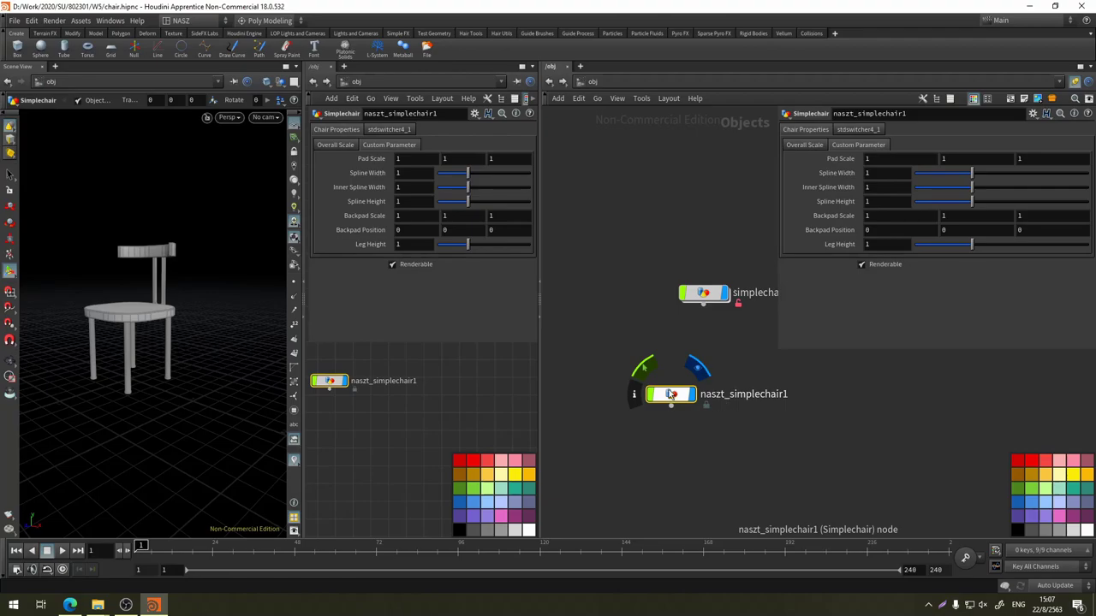
left_click_drag(974, 179, 997, 175)
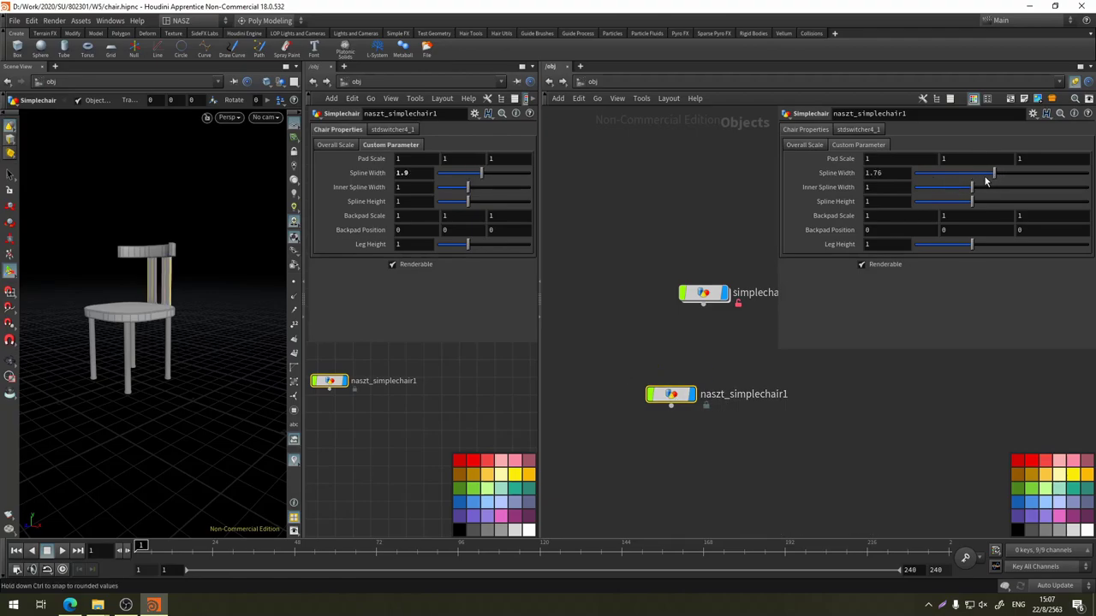
key("ctrl+z")
left_click(704, 293)
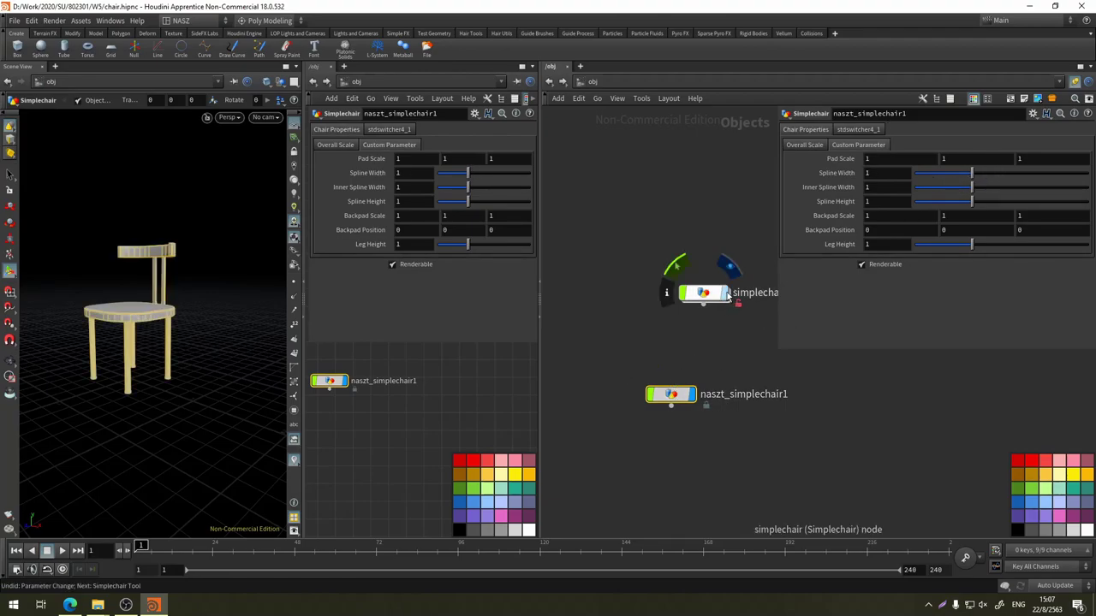
mouse_move(972, 187)
left_mouse_down()
mouse_move(1031, 187)
mouse_move(981, 192)
left_mouse_up()
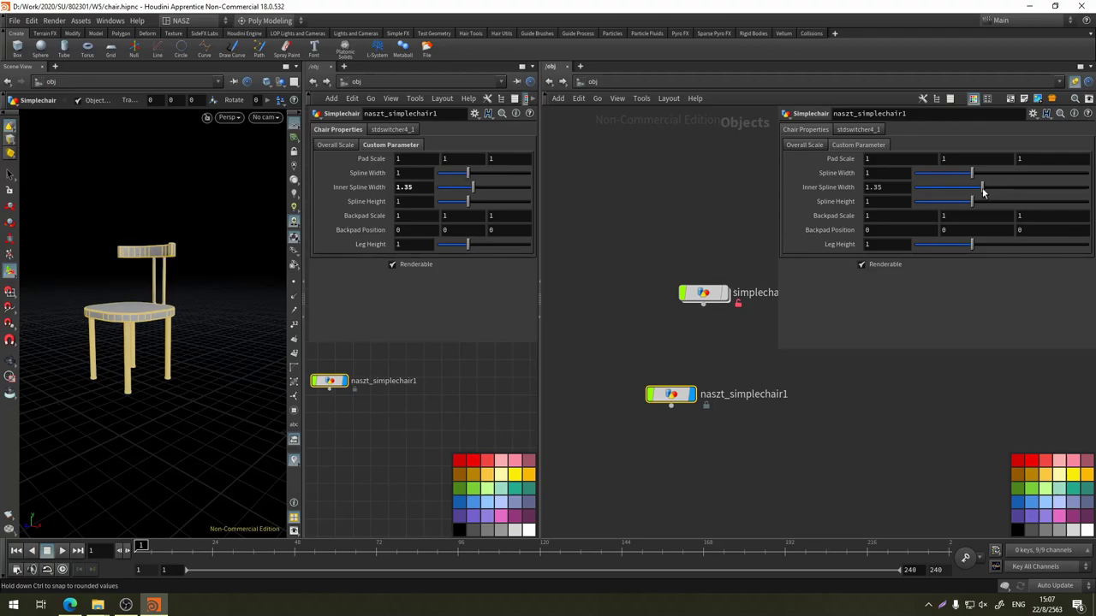
key("ctrl+z")
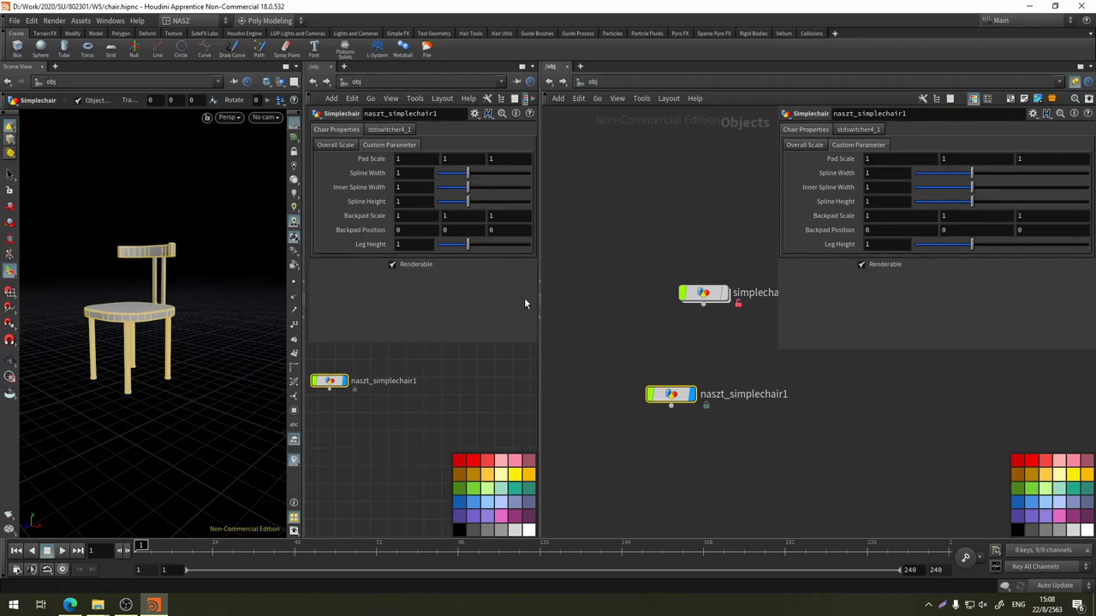
key("h")
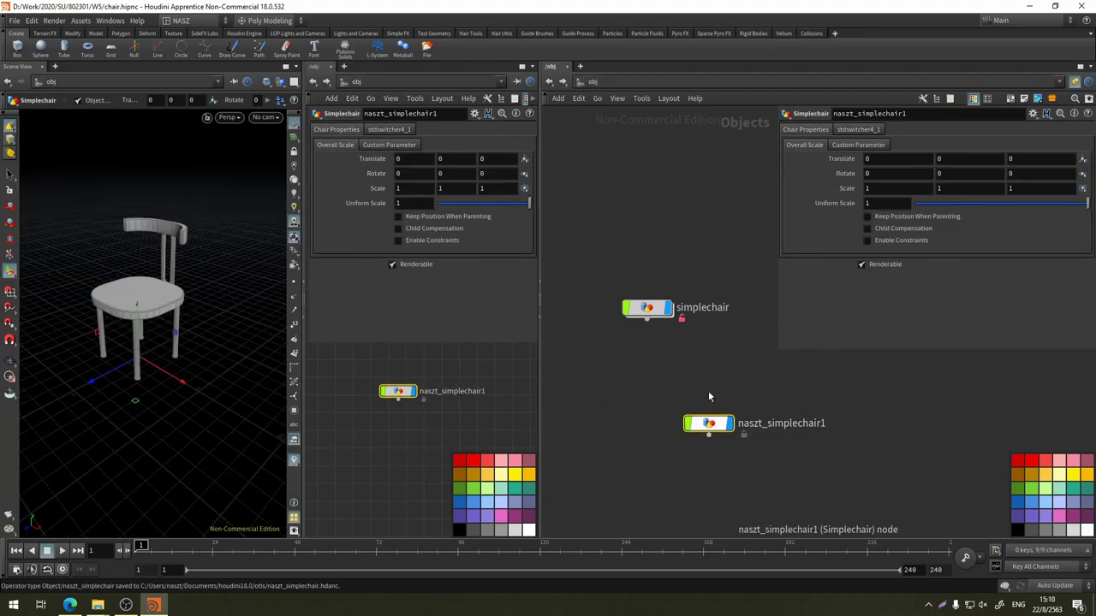
key("Delete")
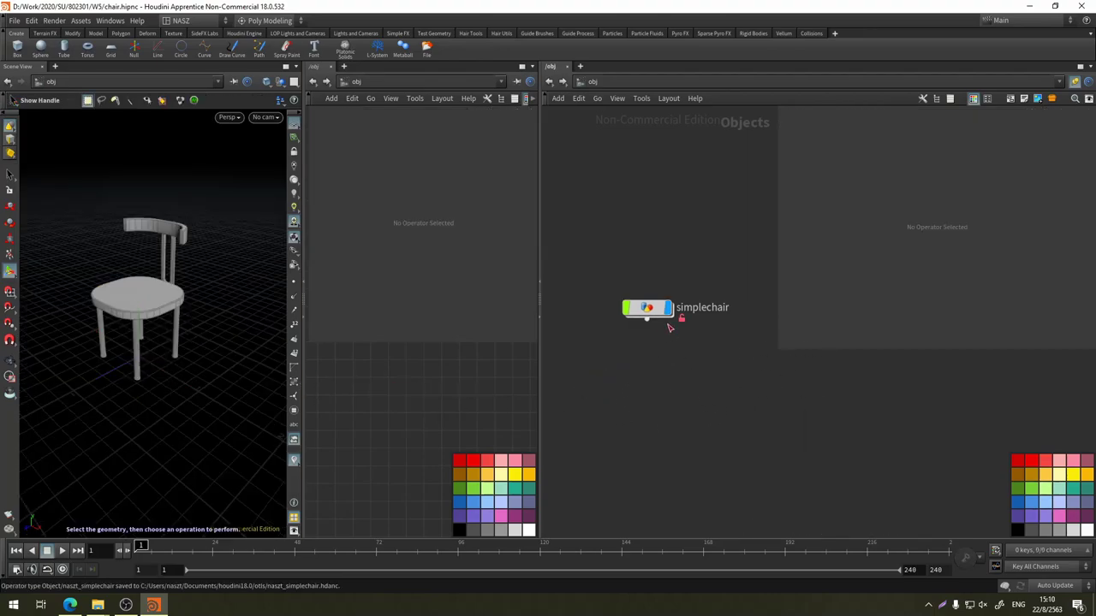
In simplechair's Type Properties, delete the Bounding_Box handle and add a Bounding Rectangle handle
left_click(628, 305)
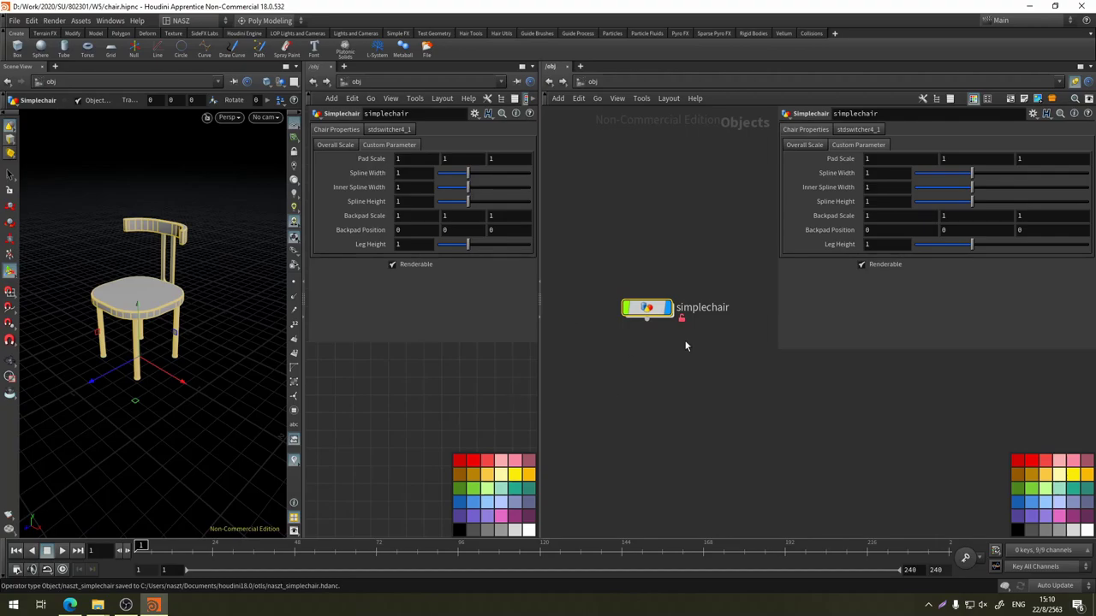
right_click(655, 307)
left_click(724, 523)
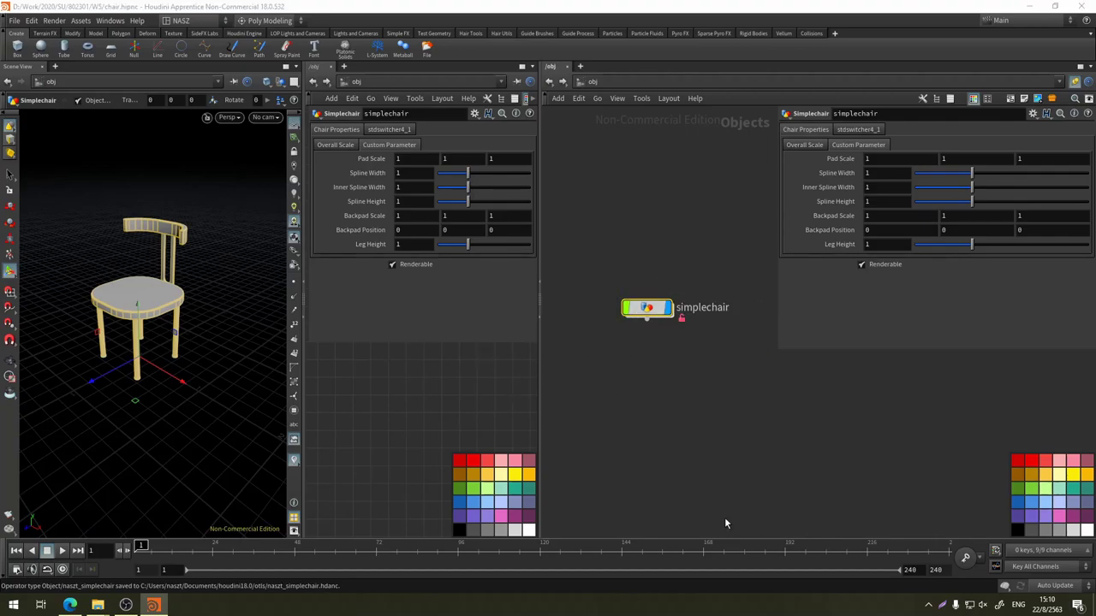
left_click(479, 190)
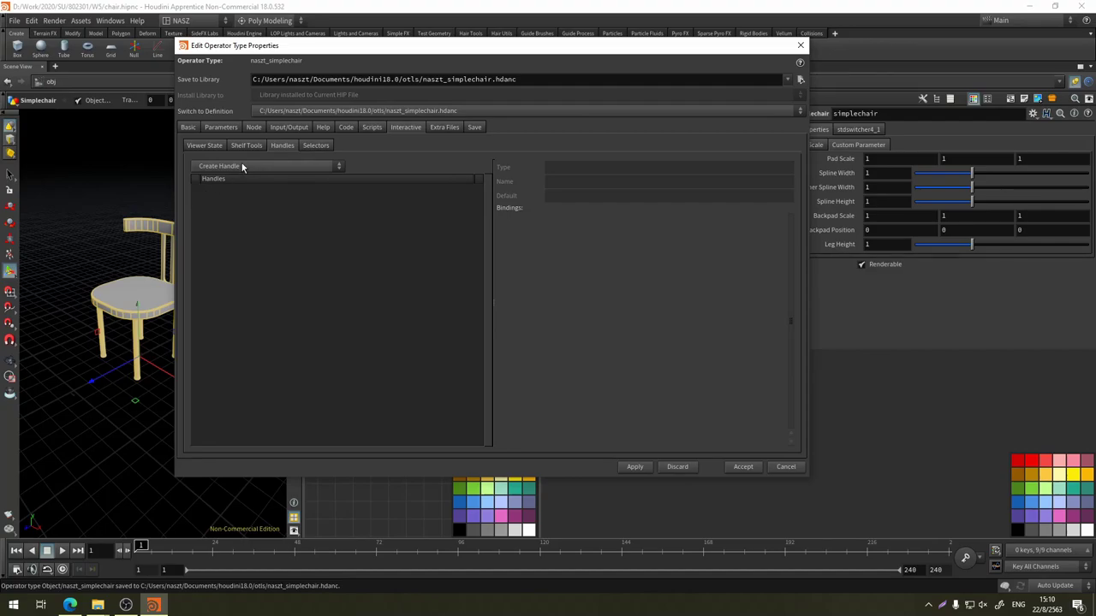
left_click(242, 166)
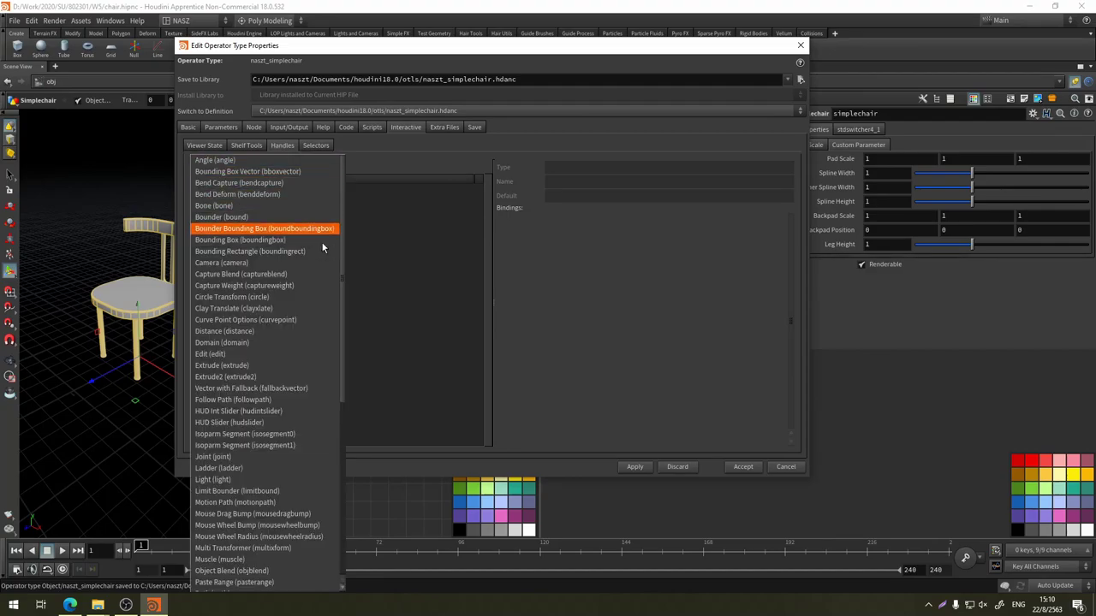
scroll(341, 228, "down", 3)
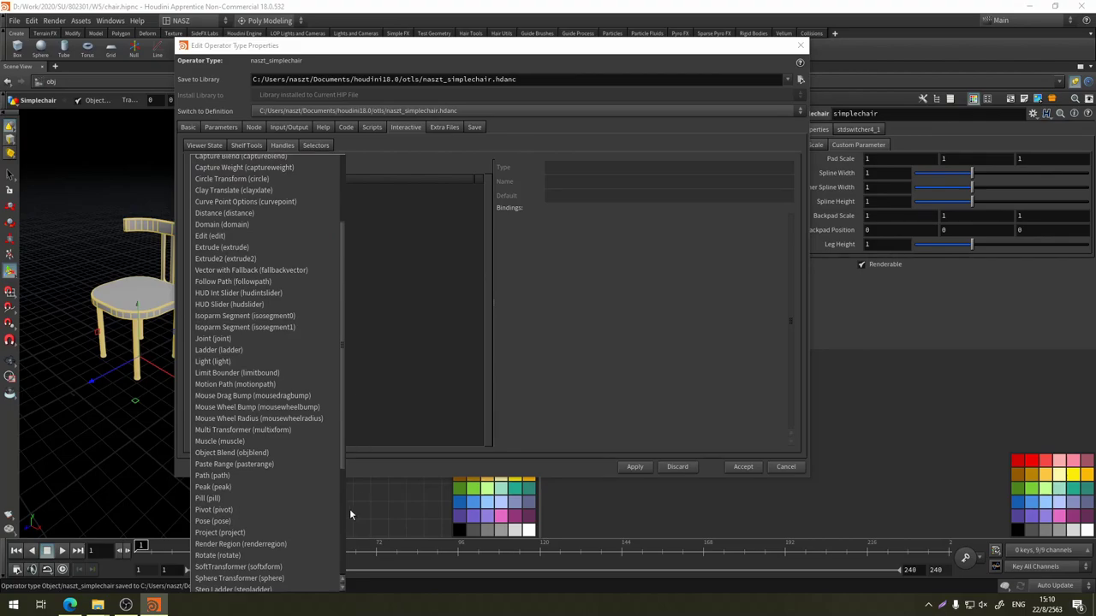
scroll(332, 562, "down", 5)
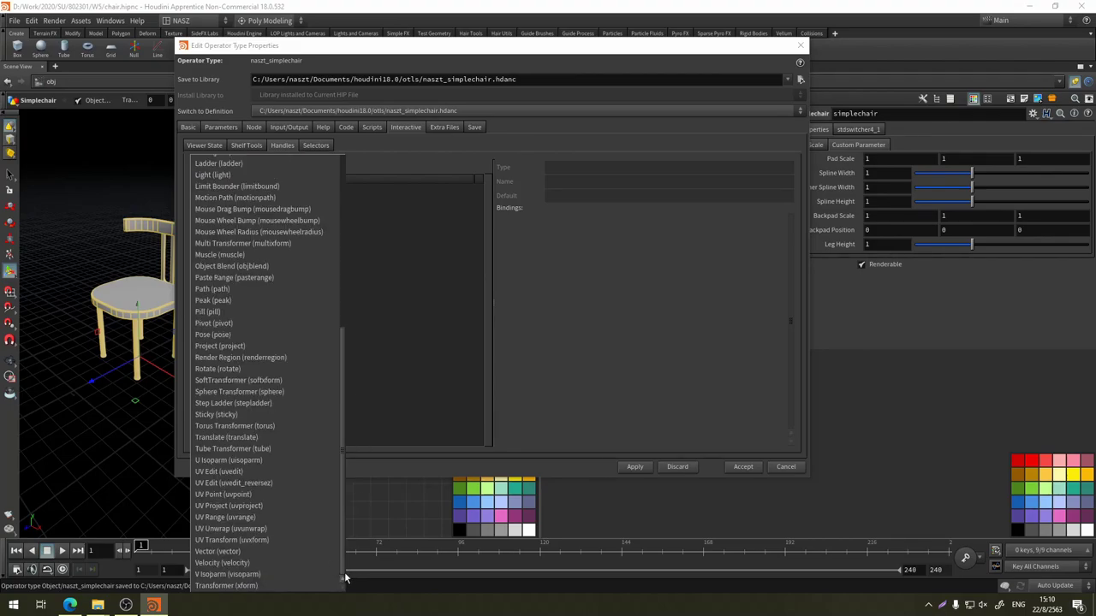
scroll(339, 456, "up", 8)
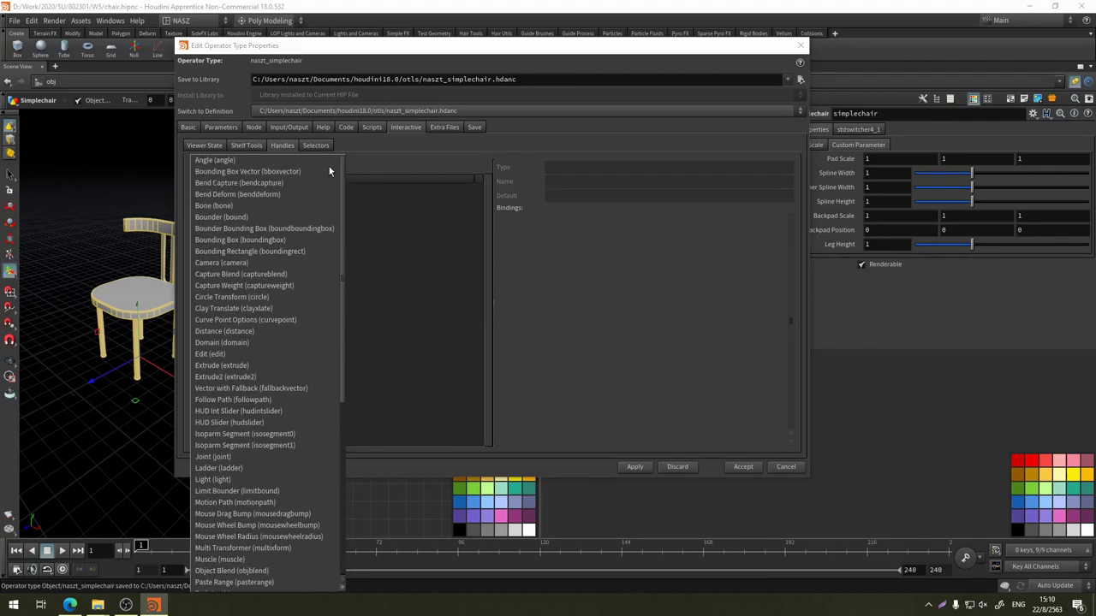
left_click(276, 253)
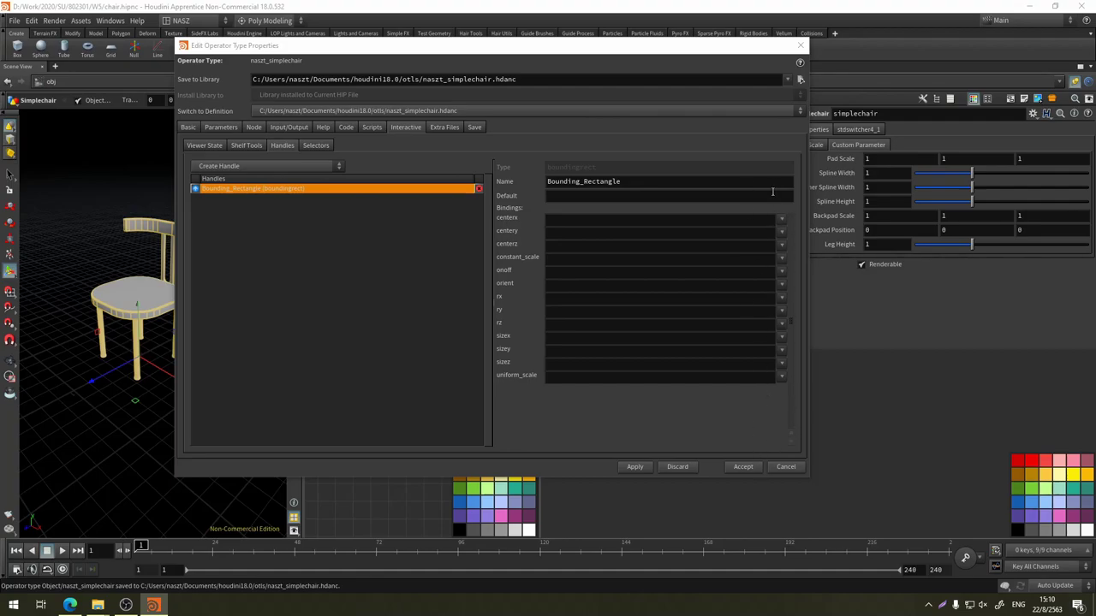
Bind the Bounding_Rectangle handle's centerx, centery and centerz to tx, ty and tz
left_click(780, 225)
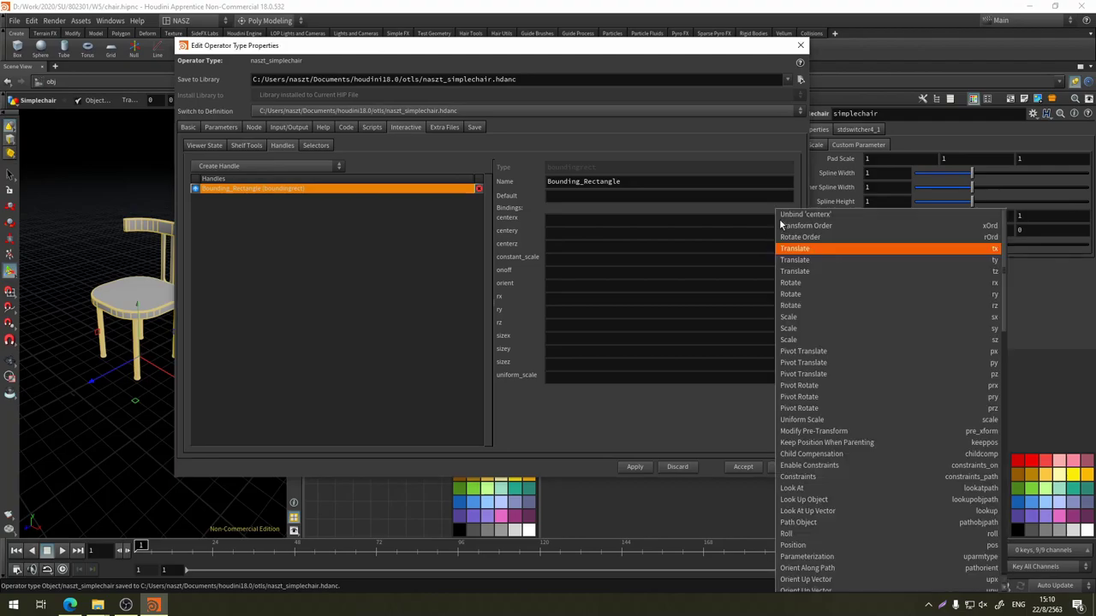
left_click(801, 249)
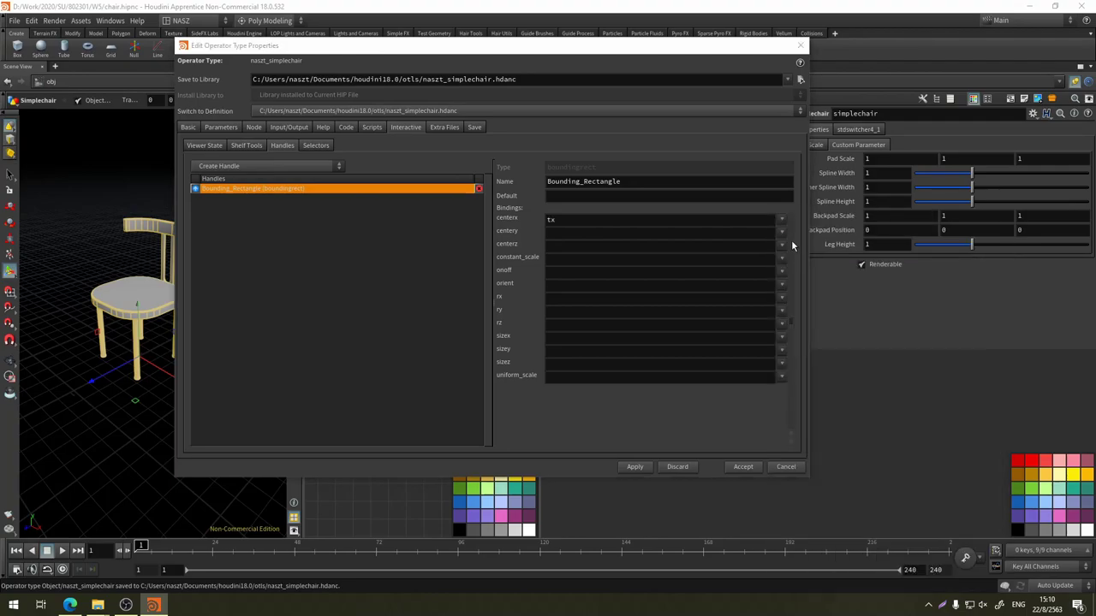
left_click(781, 234)
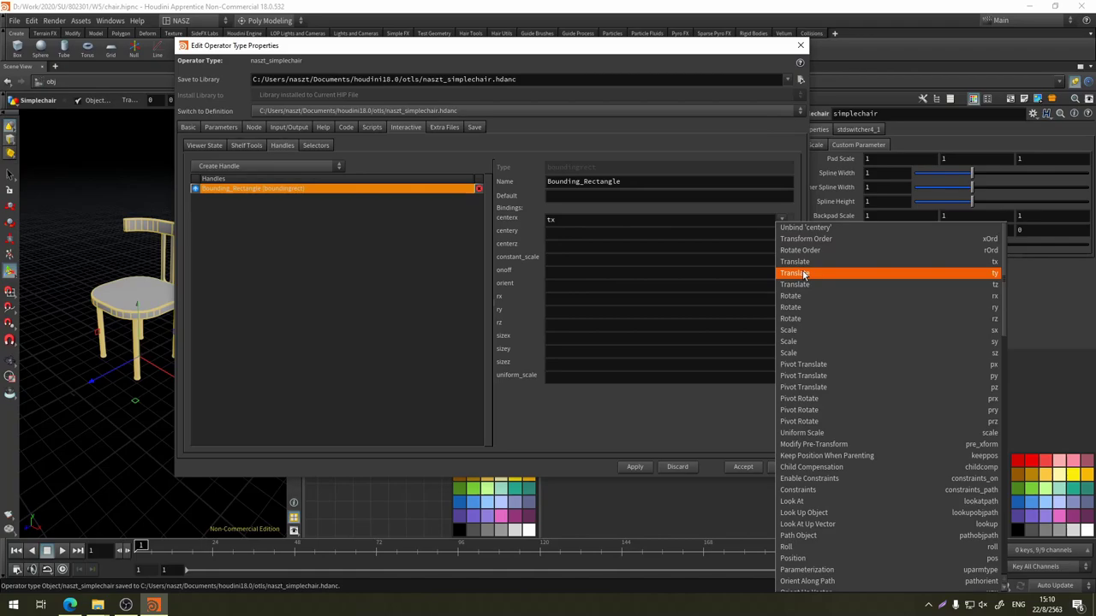
left_click(803, 273)
left_click(781, 245)
left_click(796, 297)
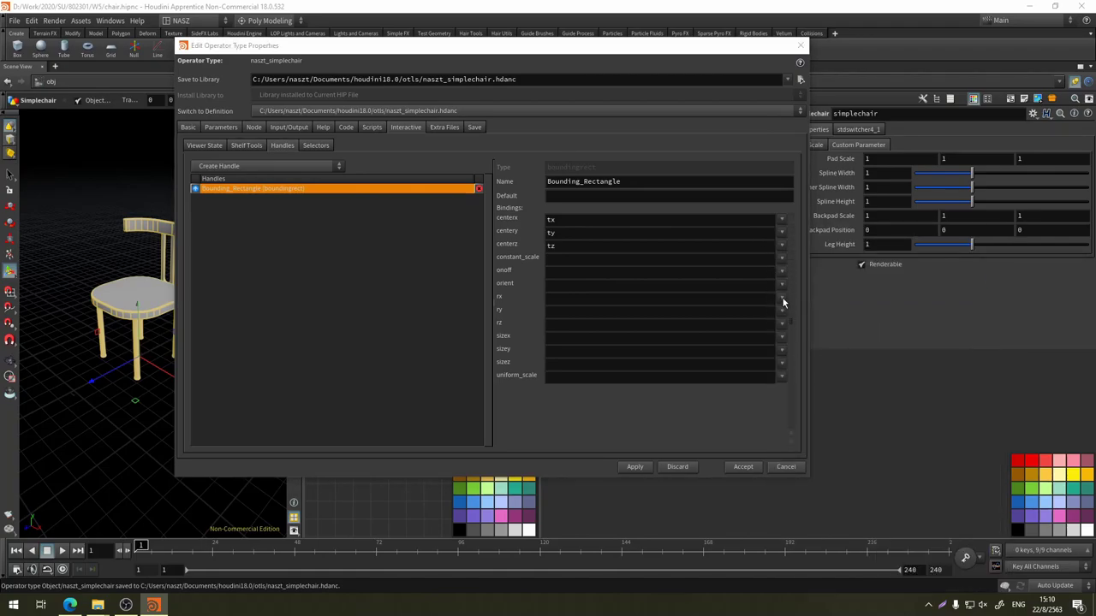
Bind the handle's ry and rz to the ry and rz rotations, leaving rx unbound
left_click(781, 301)
left_click(797, 362)
left_click(782, 312)
left_click(802, 385)
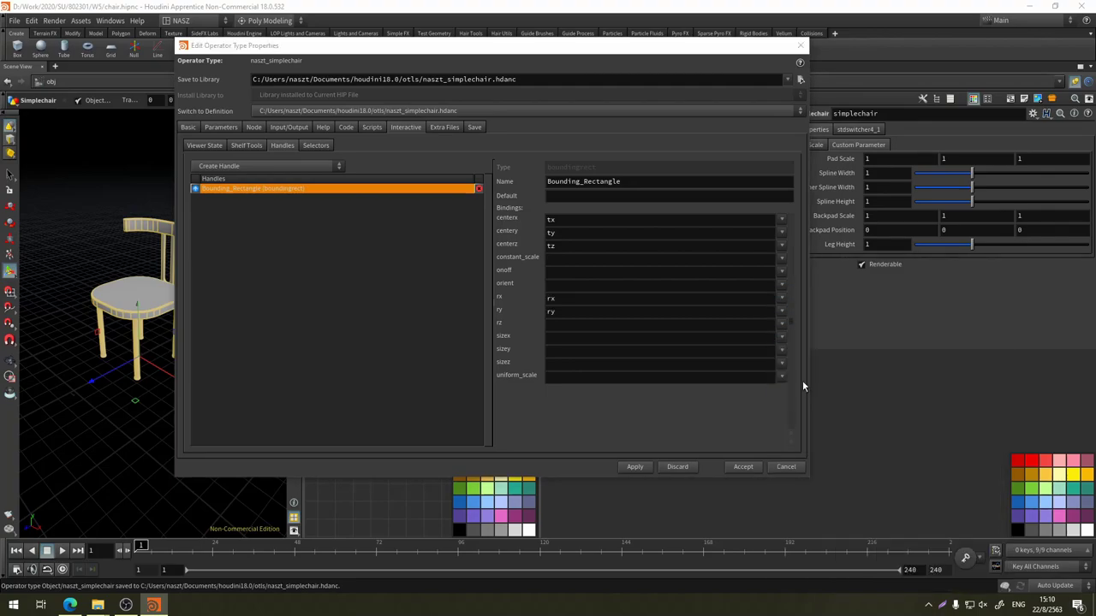
left_click(783, 323)
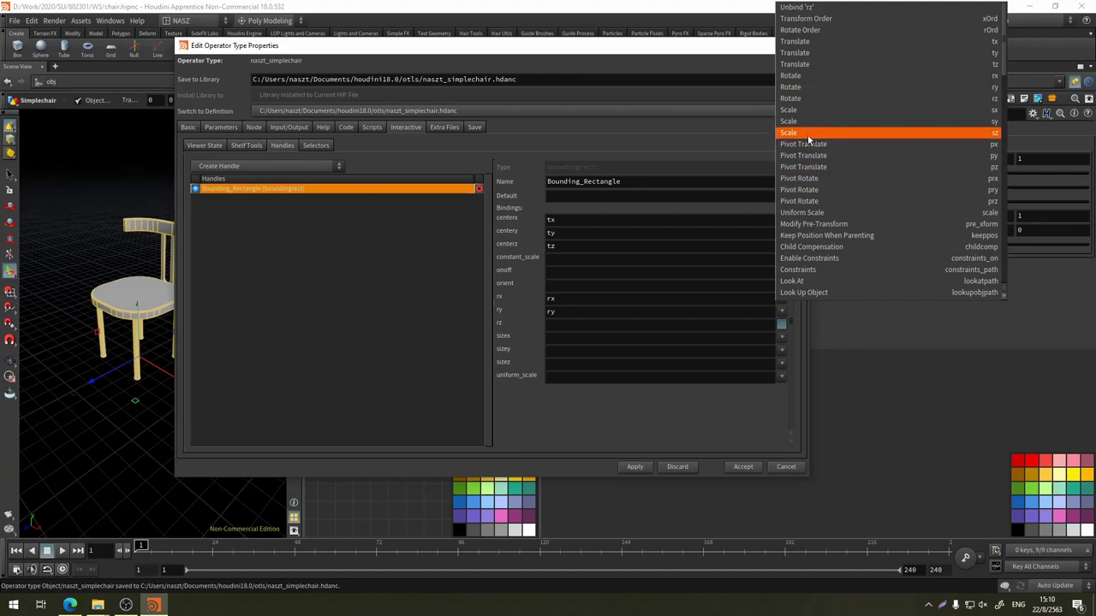
left_click(814, 98)
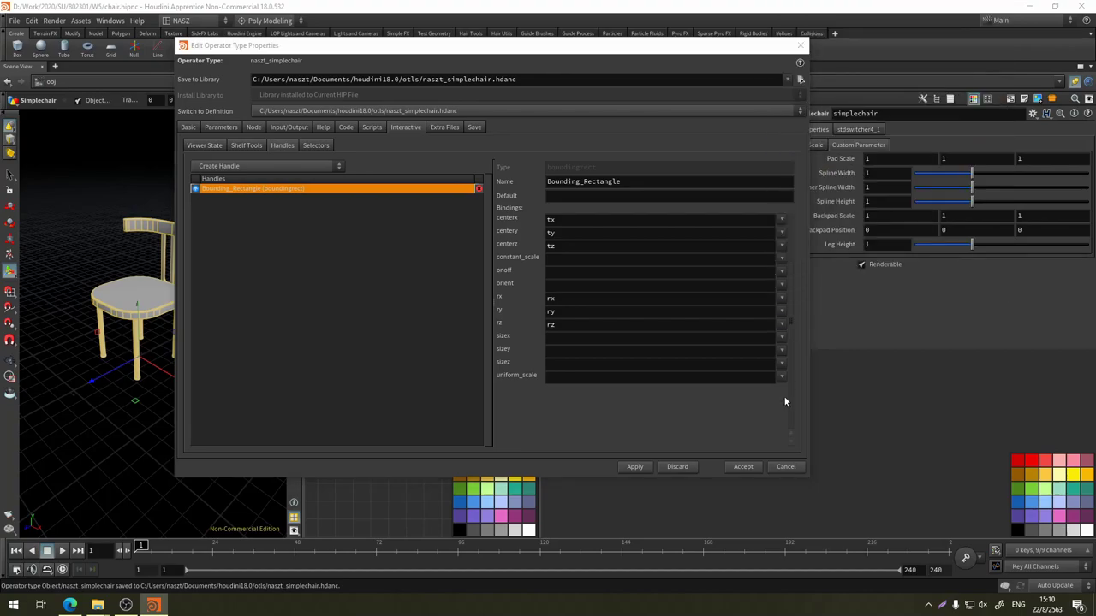
Bind sizex, sizey and sizez to scale sx, sy and sz, and apply the changes
left_click(782, 336)
left_click(813, 113)
left_click(783, 351)
left_click(822, 120)
left_click(782, 362)
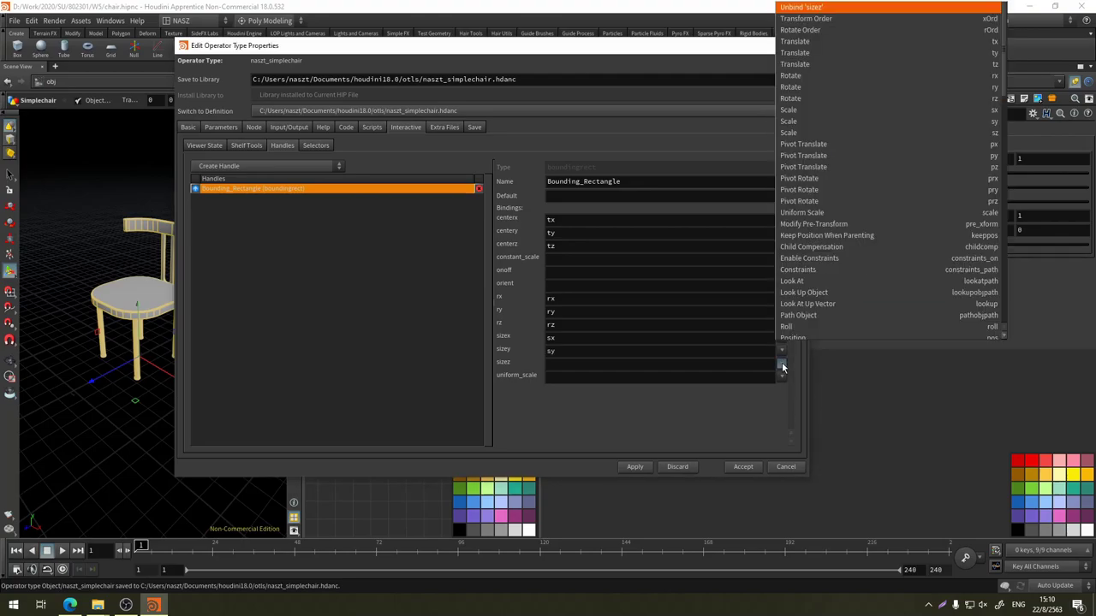
left_click(805, 133)
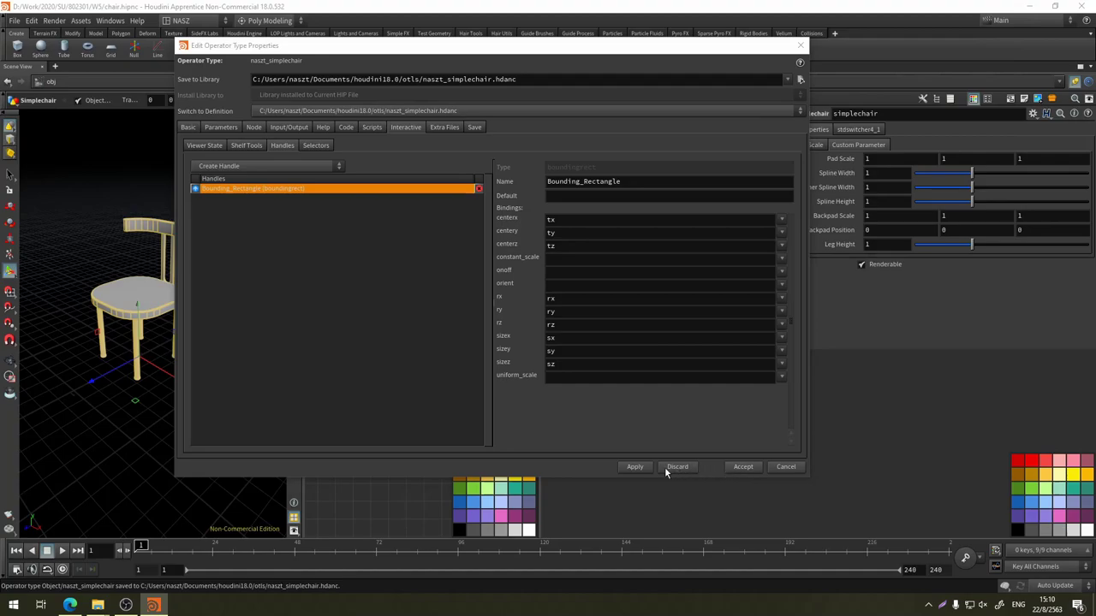
left_click(633, 467)
left_click(741, 468)
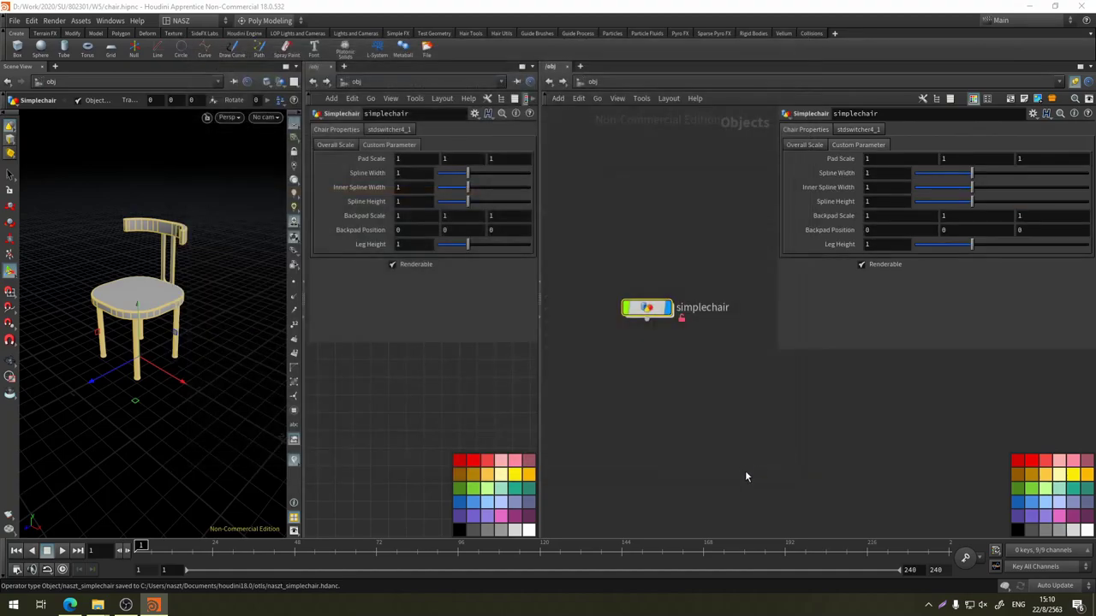
left_click(589, 384)
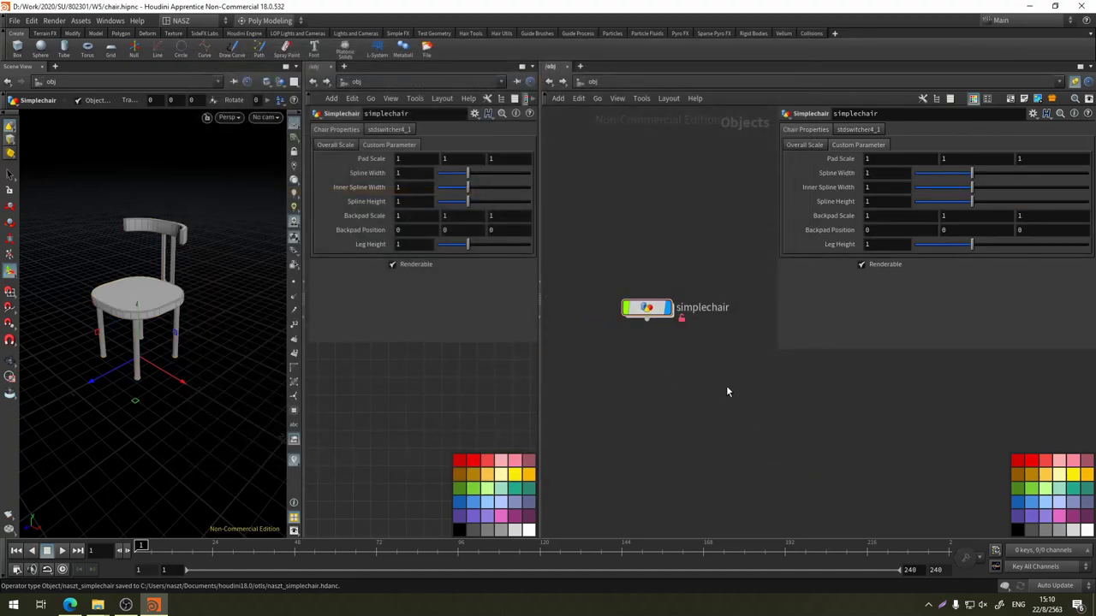
key("Tab")
left_click(773, 581)
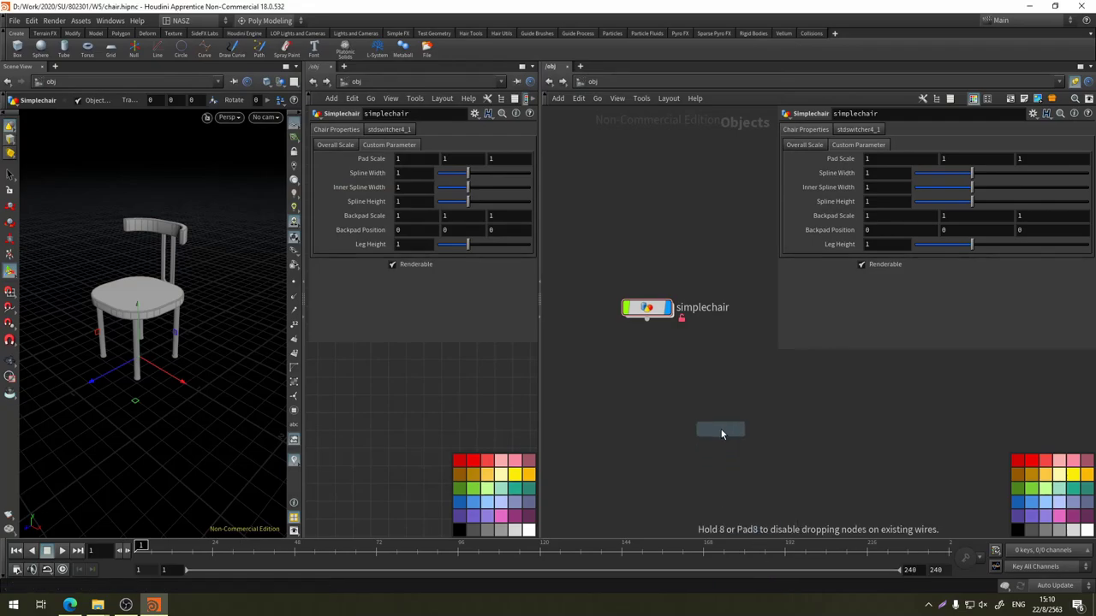
left_click(721, 434)
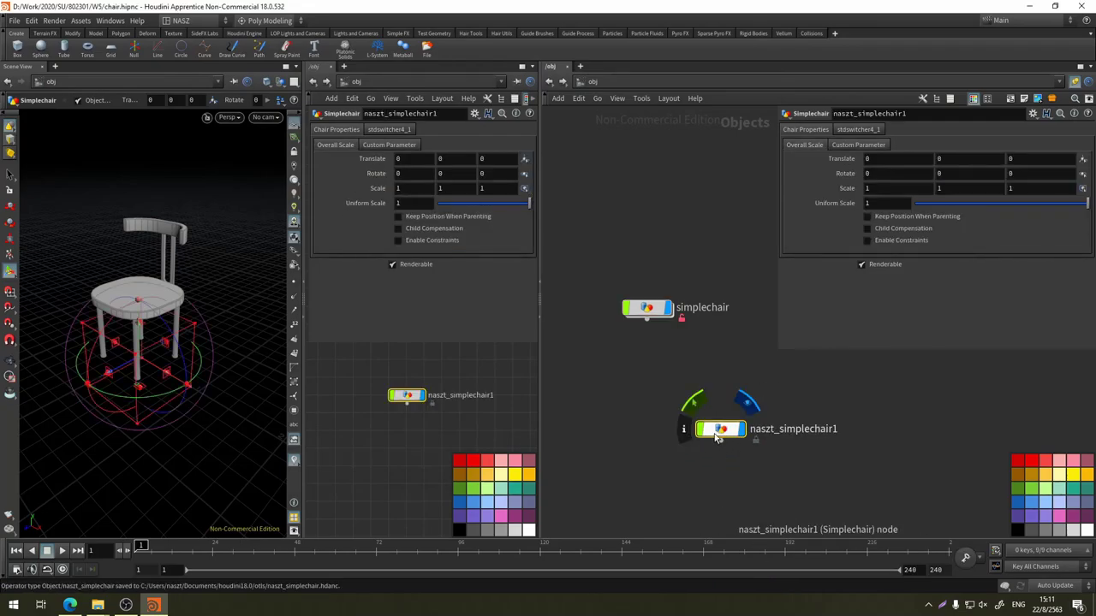
key("Escape")
mouse_move(128, 325)
left_mouse_down()
mouse_move(151, 324)
mouse_move(182, 364)
mouse_move(275, 394)
mouse_move(249, 389)
left_mouse_up()
key("Return")
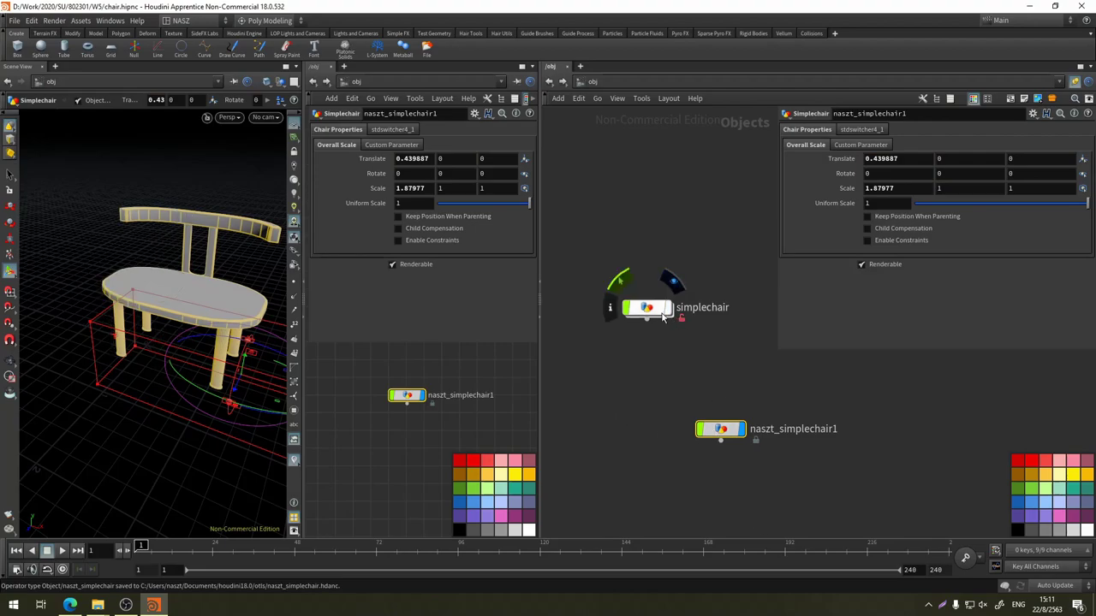
mouse_move(248, 351)
left_mouse_down()
mouse_move(171, 340)
mouse_move(188, 363)
mouse_move(197, 356)
mouse_move(159, 362)
mouse_move(134, 345)
mouse_move(197, 376)
mouse_move(134, 363)
mouse_move(223, 358)
mouse_move(257, 372)
left_mouse_up()
key("ctrl+z")
key("Escape")
key("Return")
key("Escape")
key("Return")
key("ctrl+z")
key("ctrl+z")
key("ctrl+z")
key("Escape")
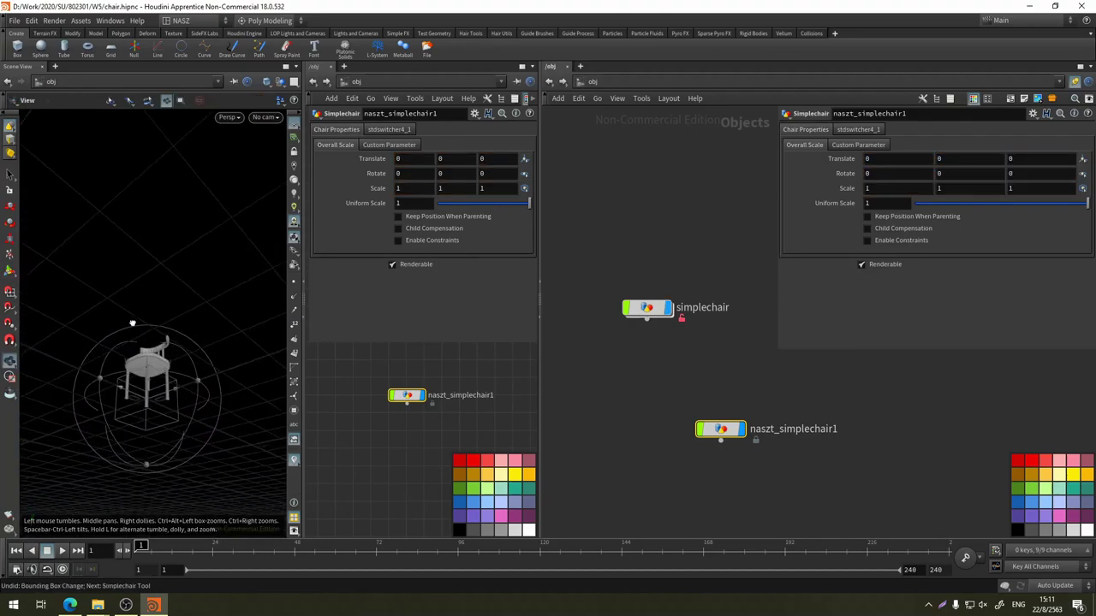
key("Return")
key("Escape")
mouse_move(129, 359)
left_mouse_down()
mouse_move(198, 340)
mouse_move(194, 351)
left_mouse_up()
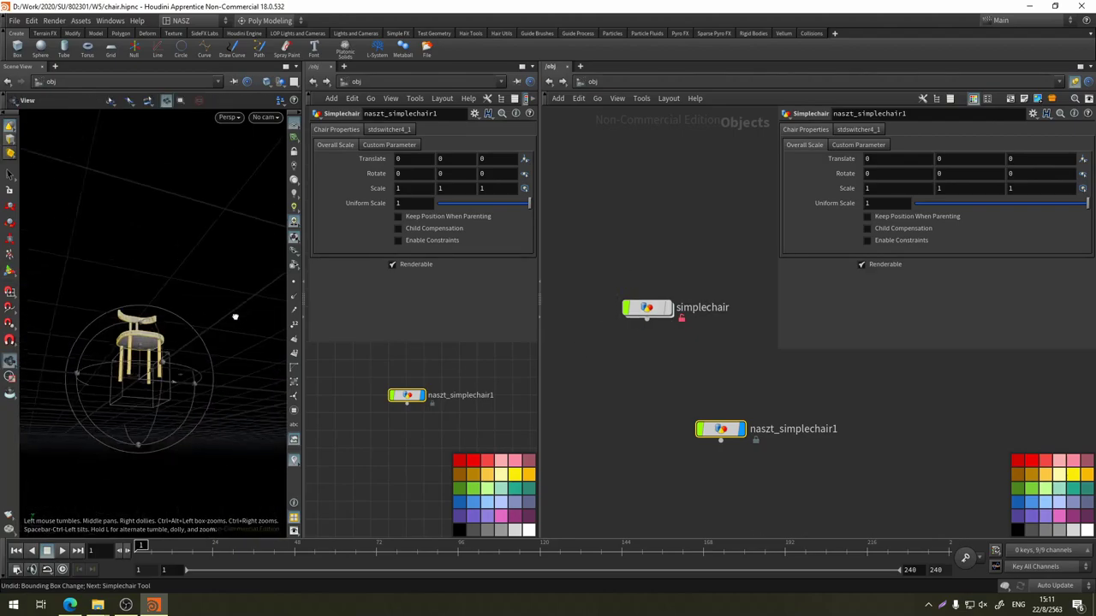
key("Return")
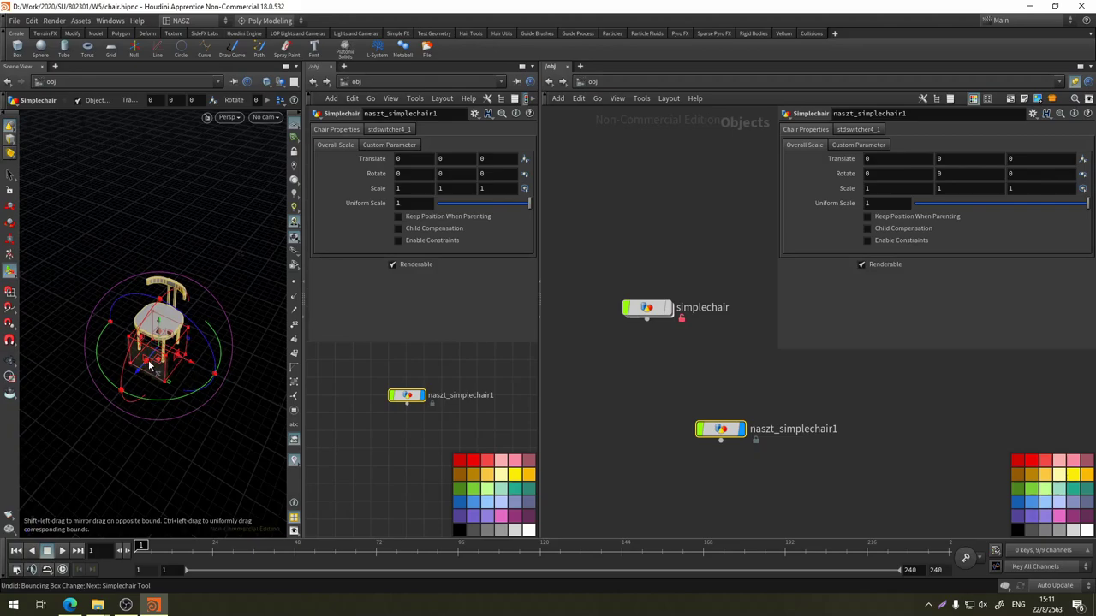
left_click_drag(182, 359, 142, 367)
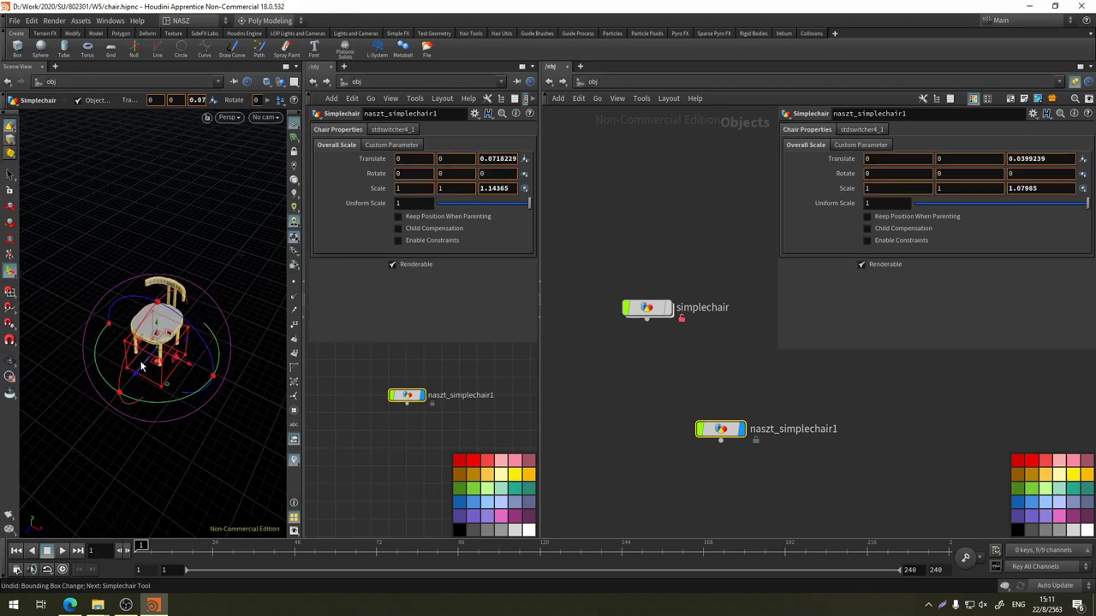
key("ctrl+z")
key("Escape")
mouse_move(147, 364)
left_mouse_down()
mouse_move(152, 392)
mouse_move(154, 351)
left_mouse_up()
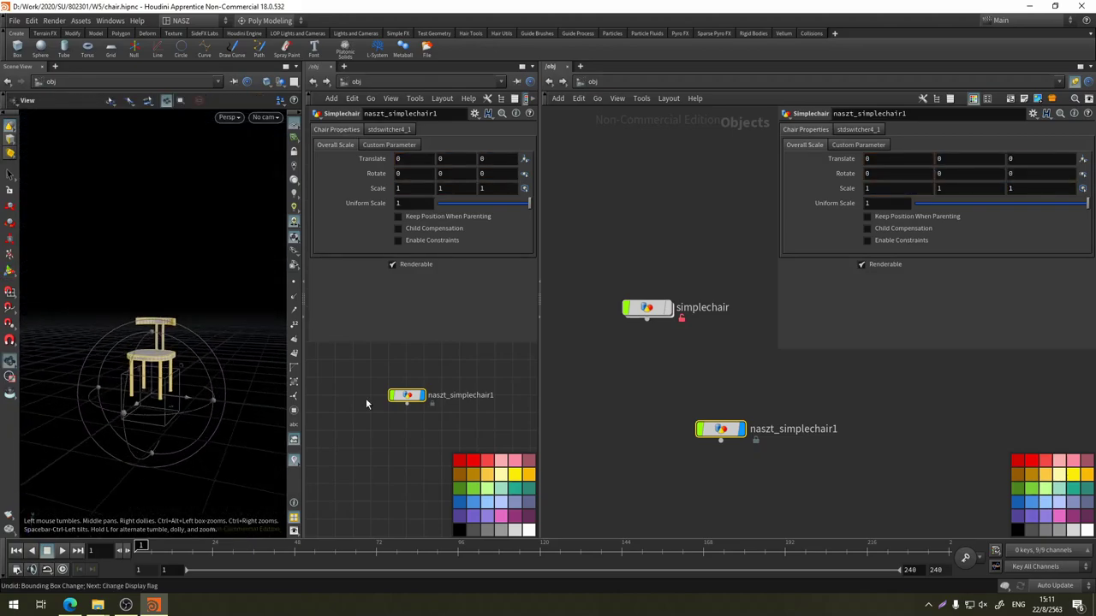
left_click(722, 431)
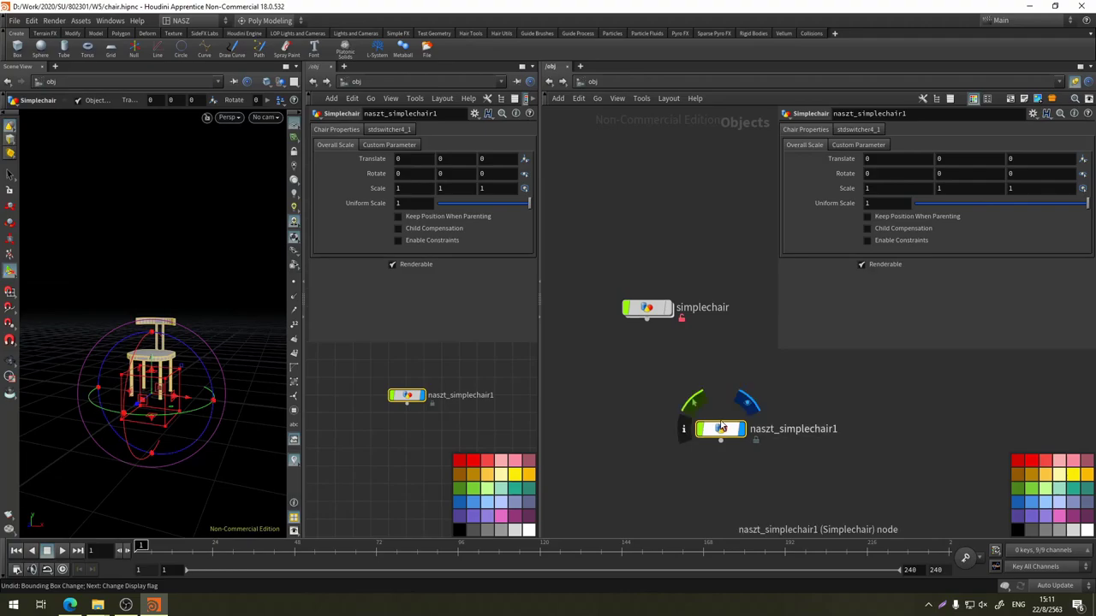
key("Delete")
In simplechair's Type Properties, add a Bounding_Box handle and remove the Bounding_Rectangle handle
left_click(647, 310)
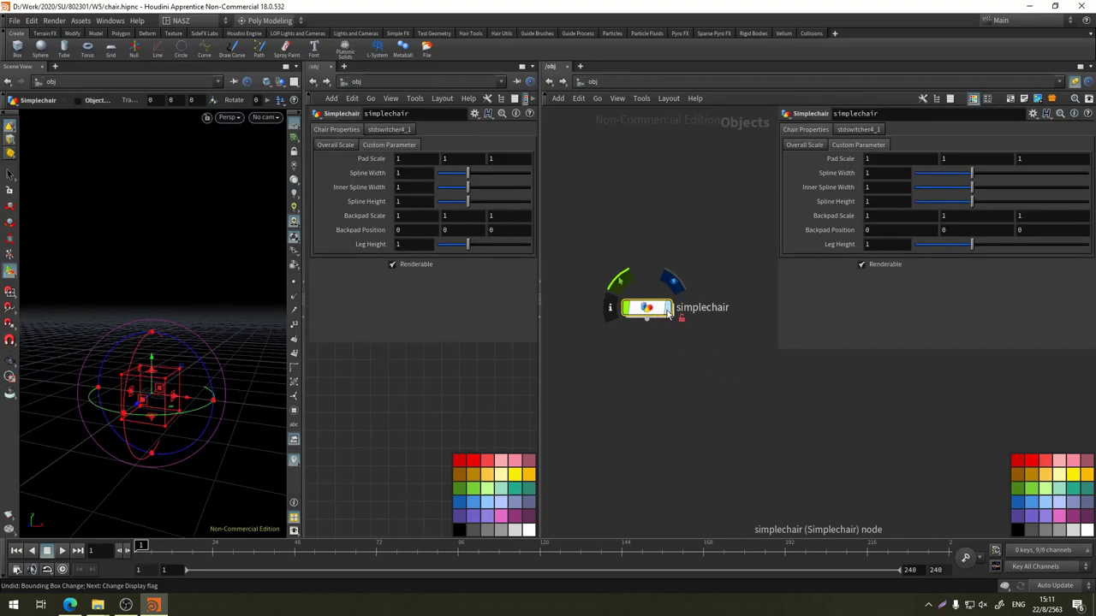
right_click(647, 311)
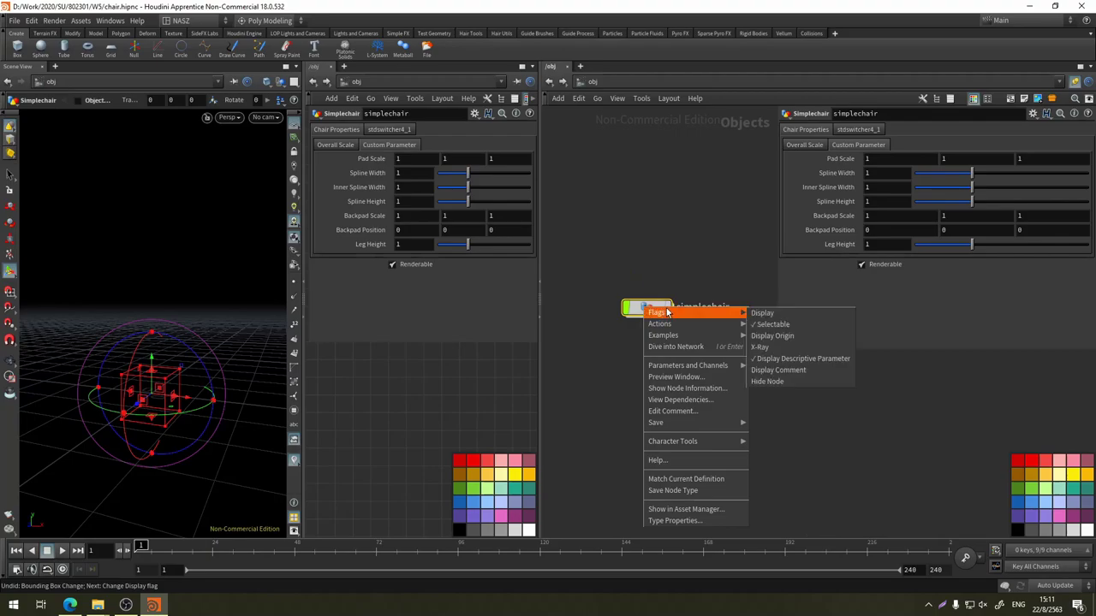
left_click(705, 521)
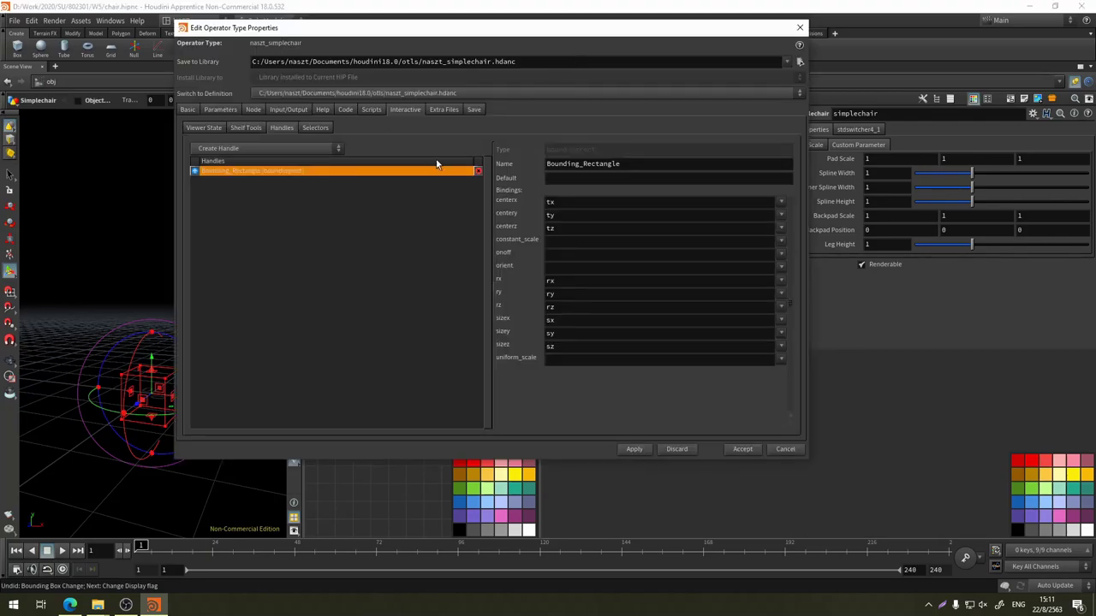
left_click(277, 148)
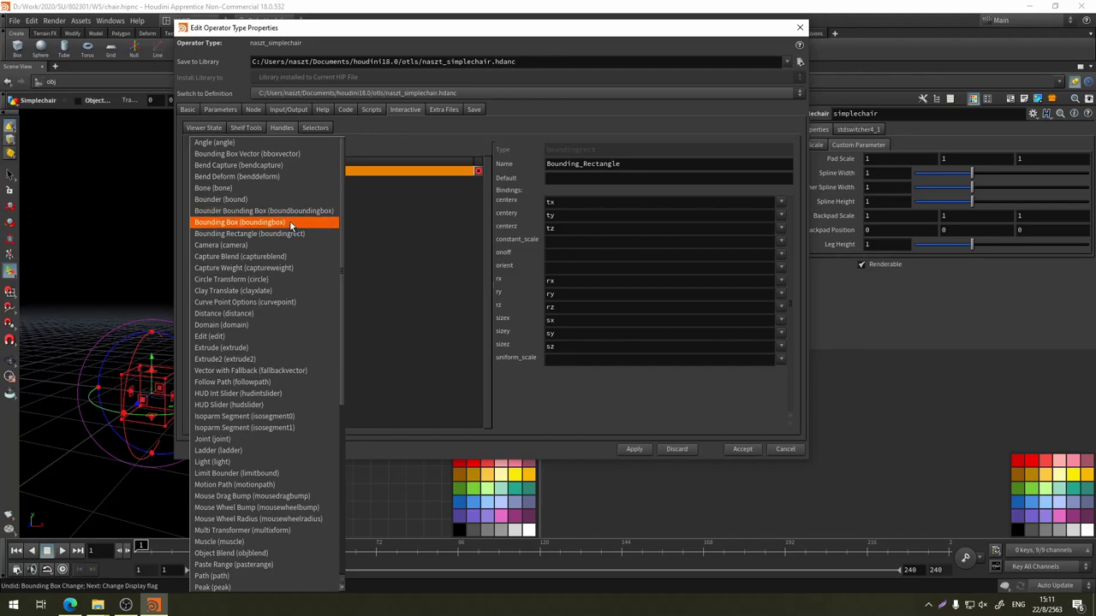
left_click(289, 224)
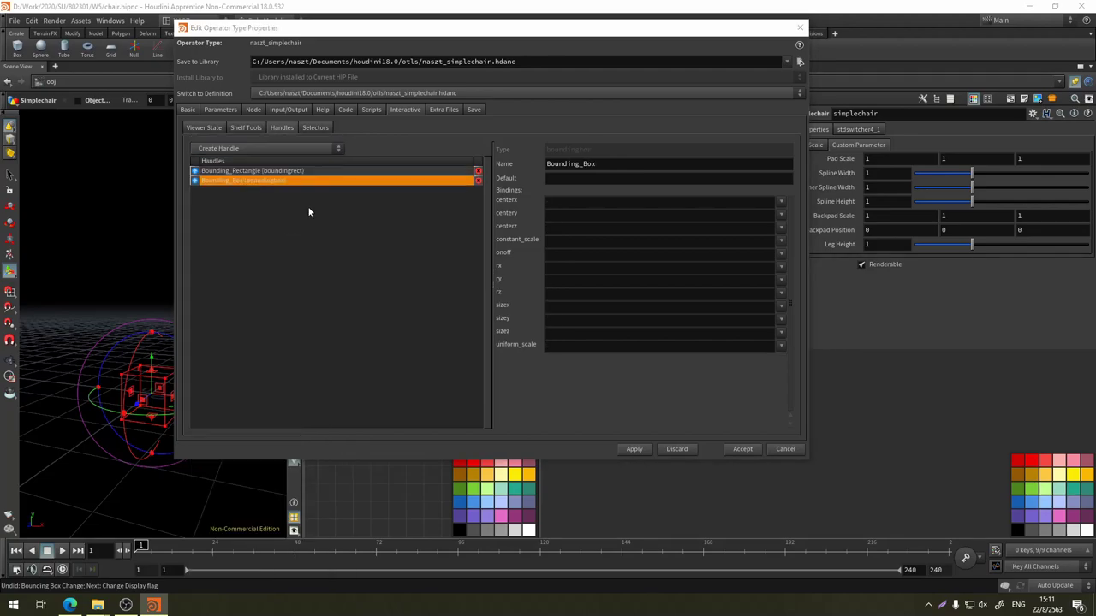
left_click(479, 171)
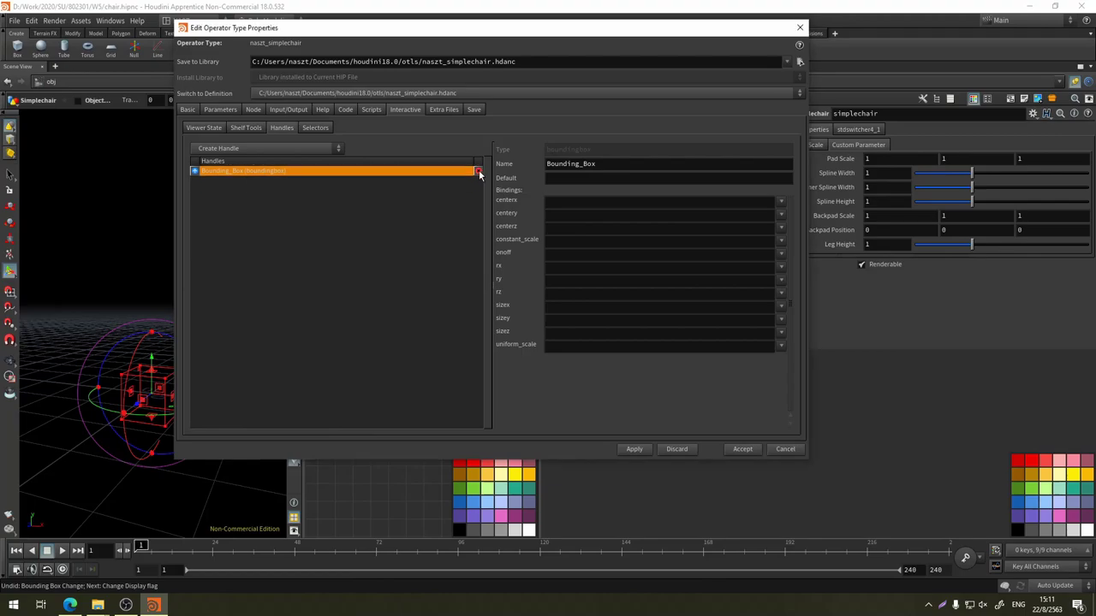
Bind the Bounding_Box centerx, centery and centerz to translate x, y and z
left_click(782, 202)
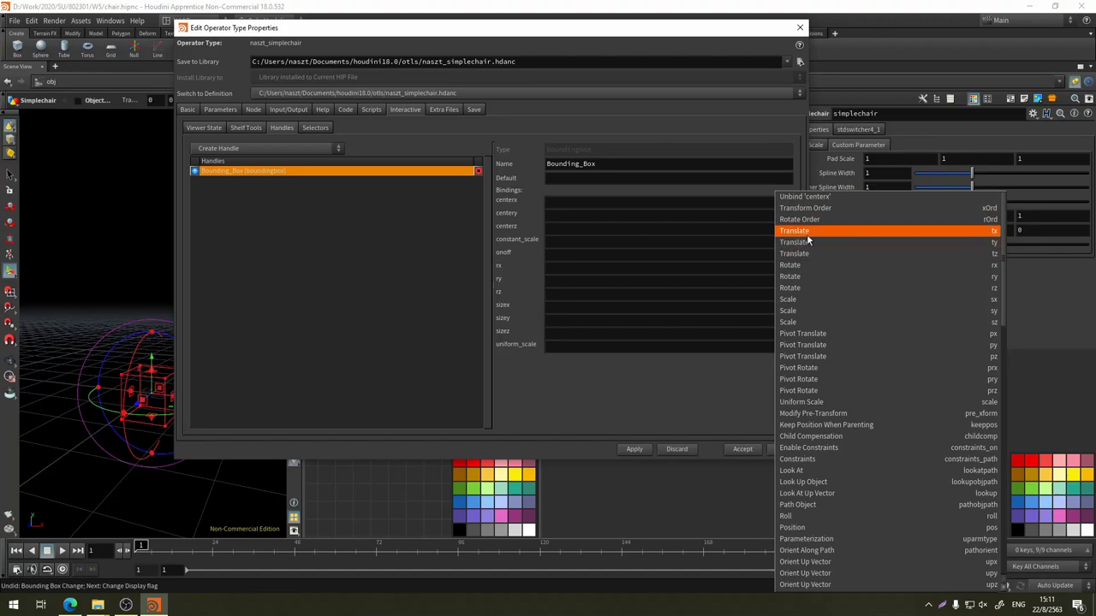
left_click(807, 237)
left_click(784, 214)
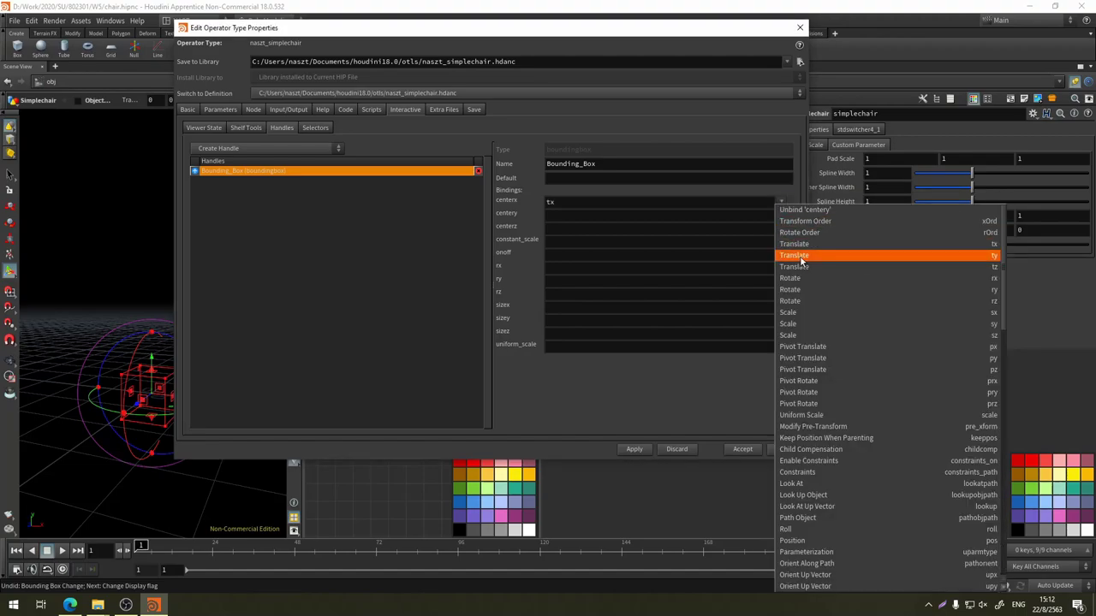
left_click(792, 256)
left_click(781, 227)
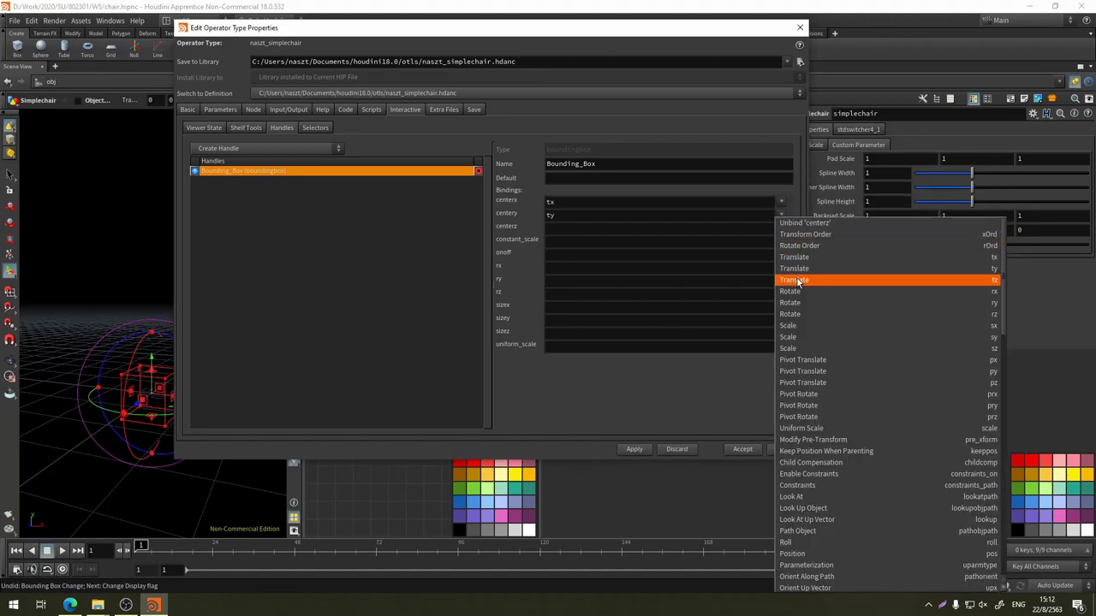
left_click(801, 283)
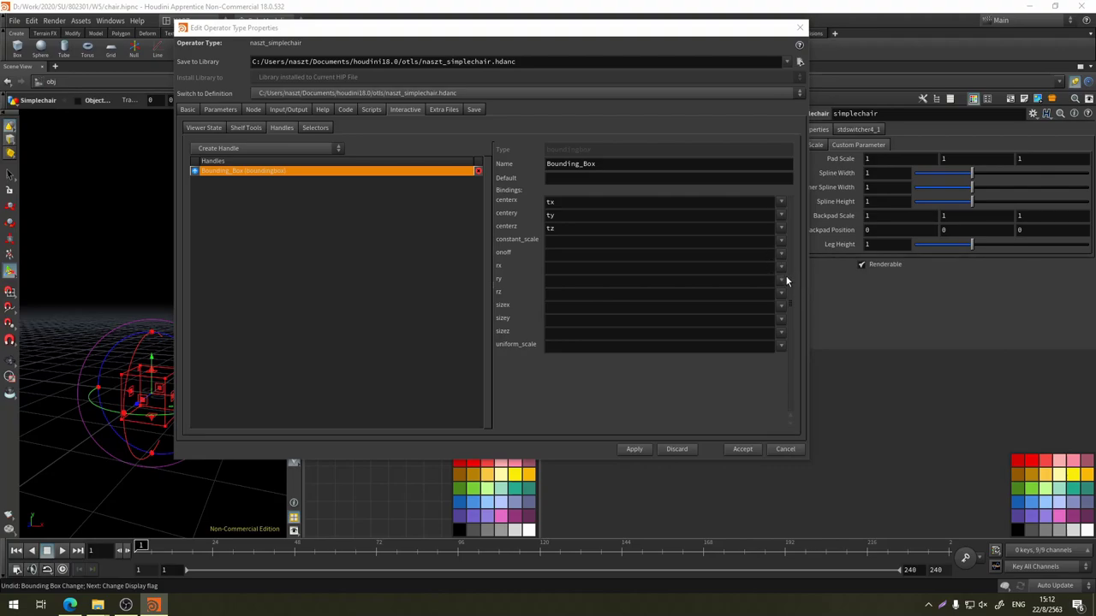
Bind the handle's rx, ry and rz to rotate x, y and z
left_click(782, 267)
left_click(813, 333)
left_click(782, 280)
left_click(809, 356)
left_click(782, 292)
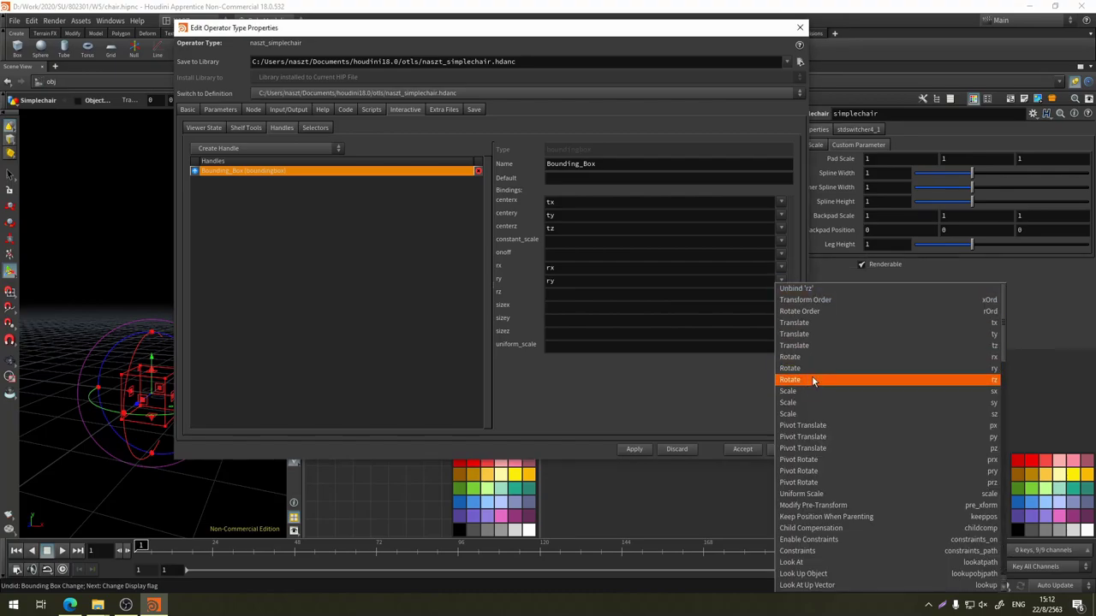
left_click(815, 379)
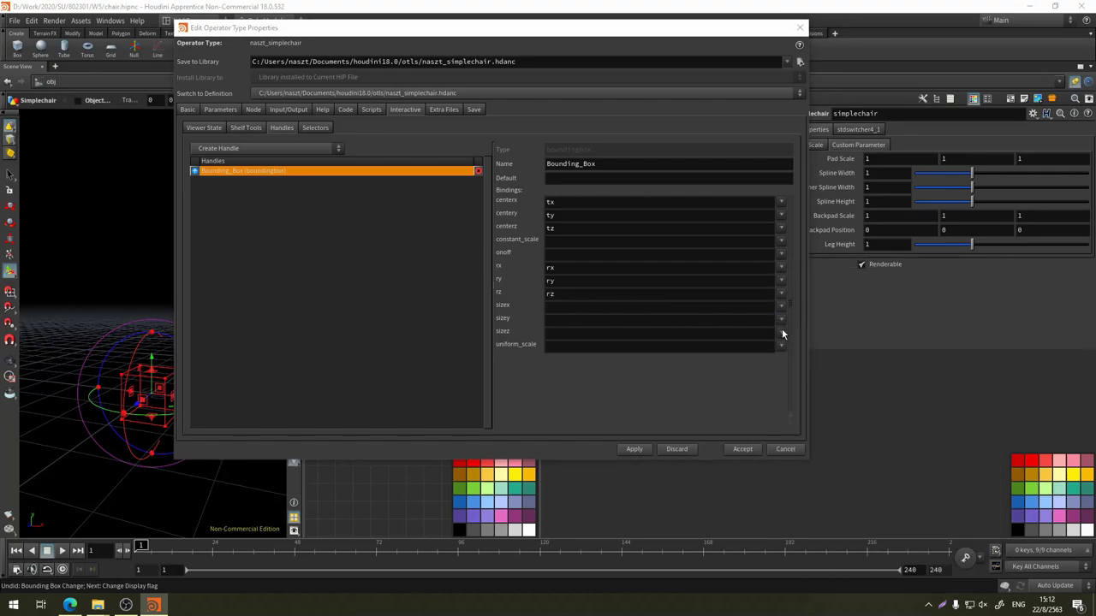
Bind sizex, sizey and sizez to scale x, y and z, leave uniform_scale unbound, and accept
left_click(782, 305)
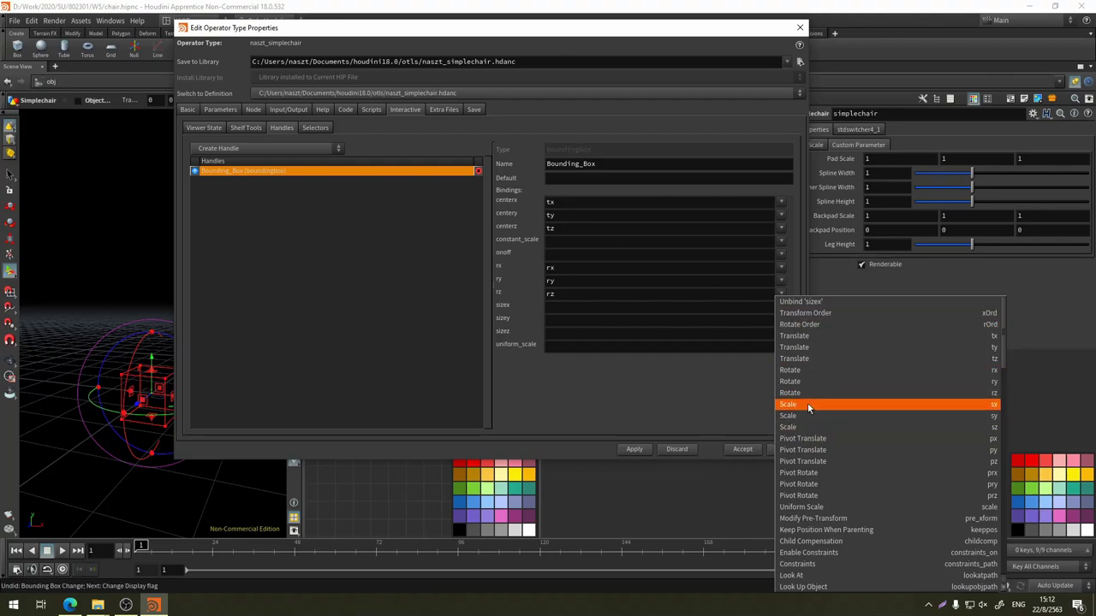
left_click(807, 403)
left_click(781, 317)
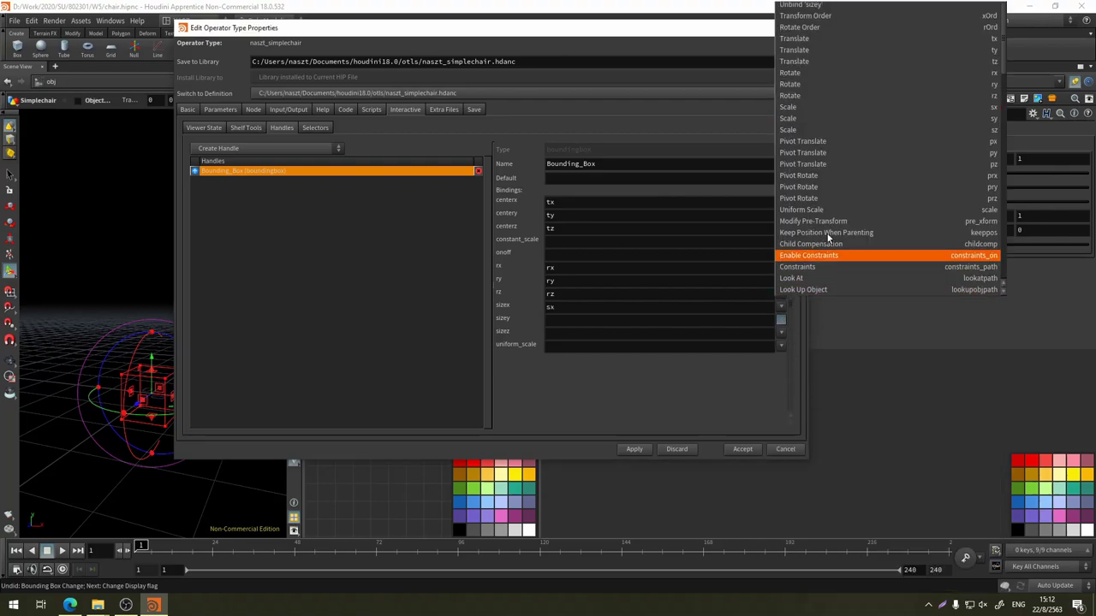
left_click(810, 118)
left_click(781, 331)
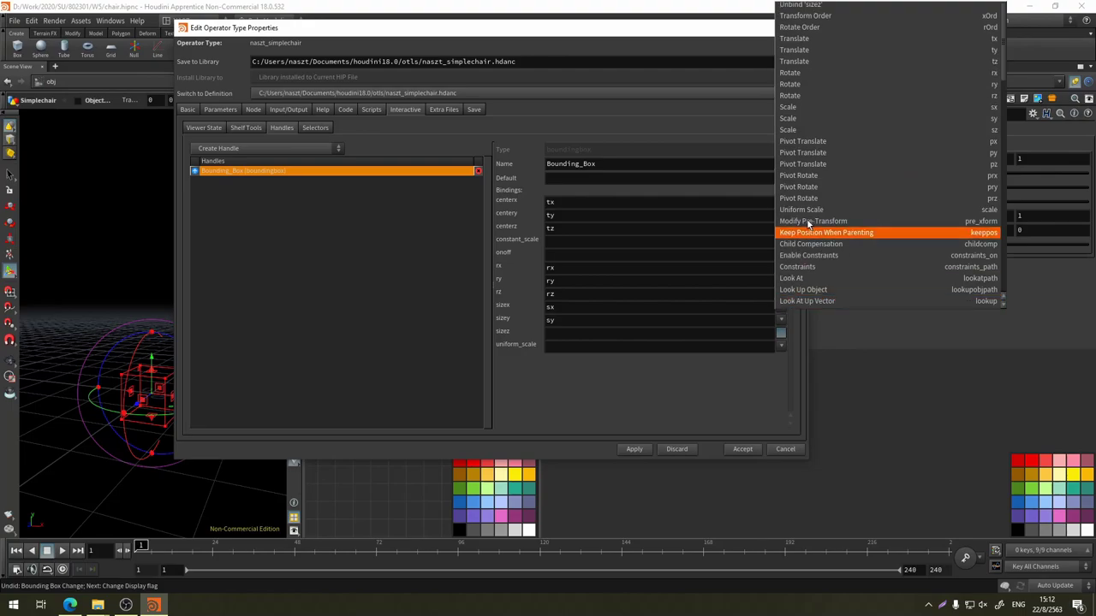
left_click(813, 129)
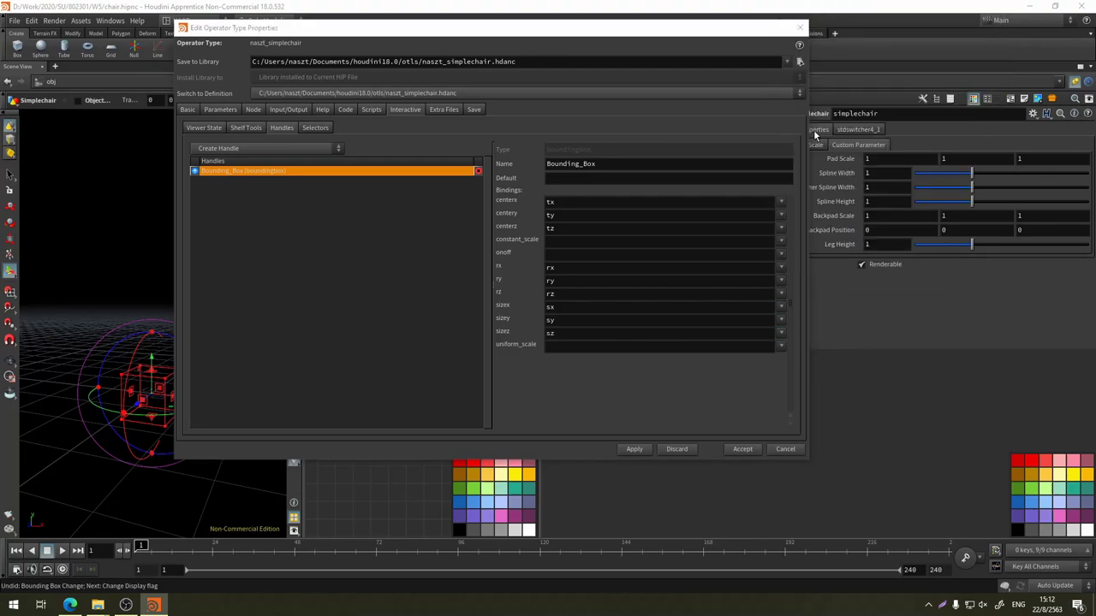
left_click(781, 345)
left_click(782, 345)
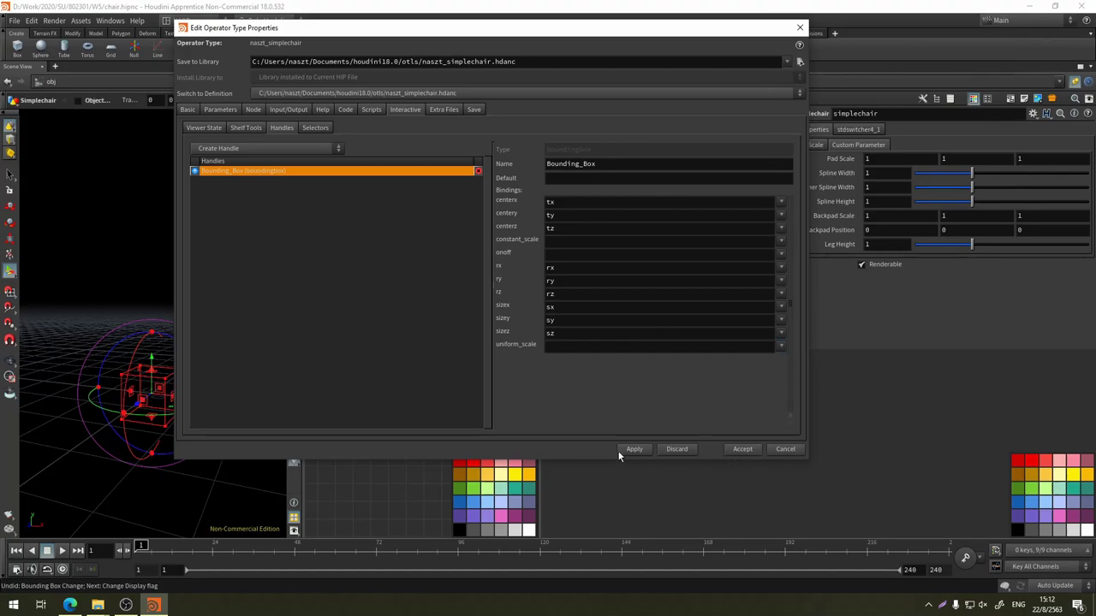
left_click(779, 347)
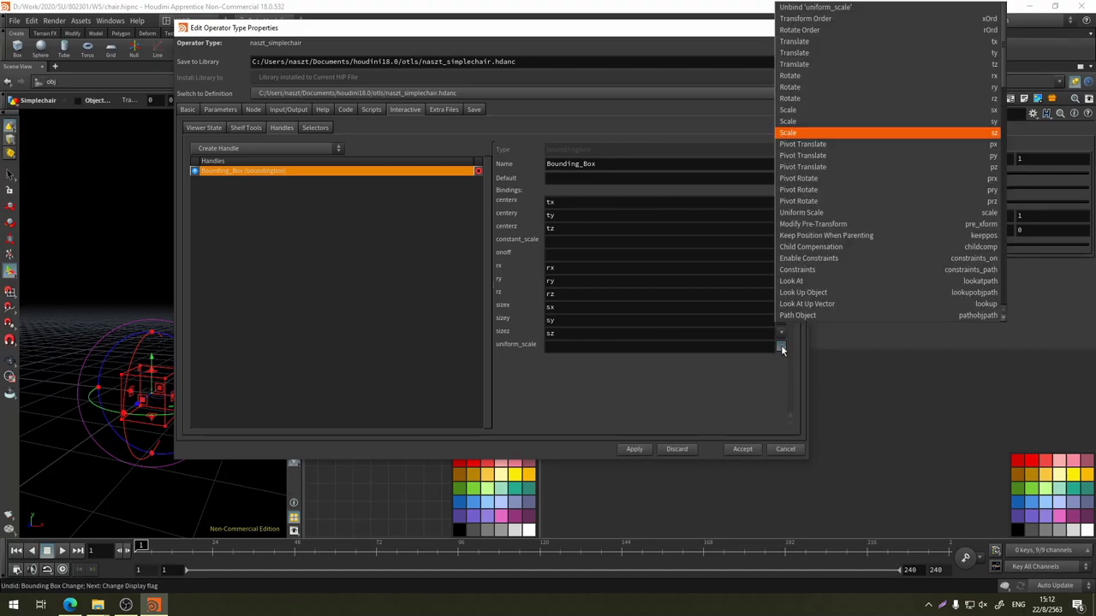
left_click(779, 346)
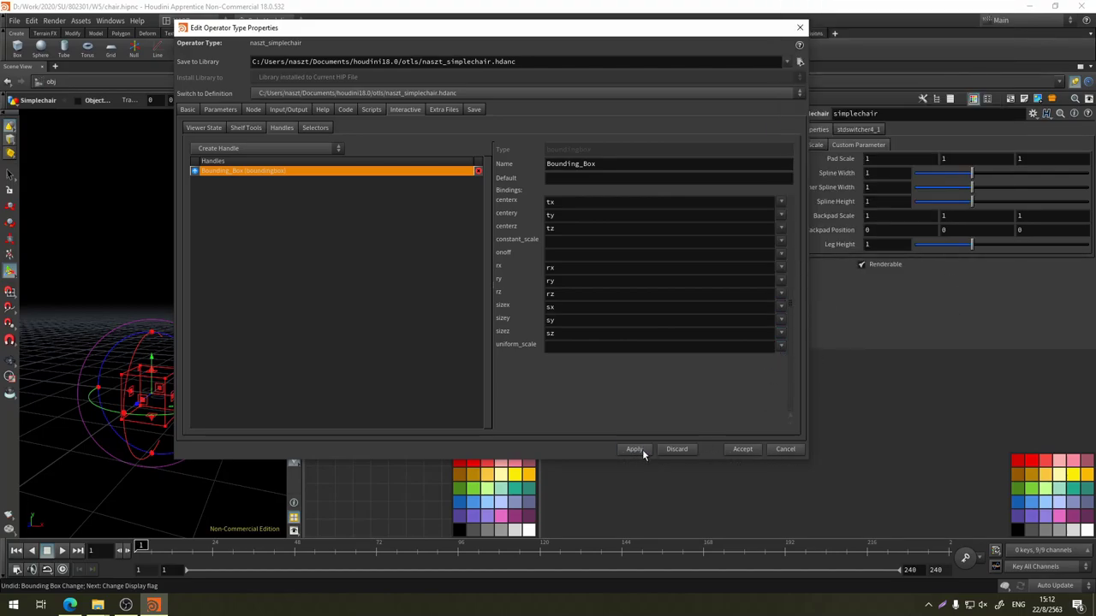
left_click(742, 449)
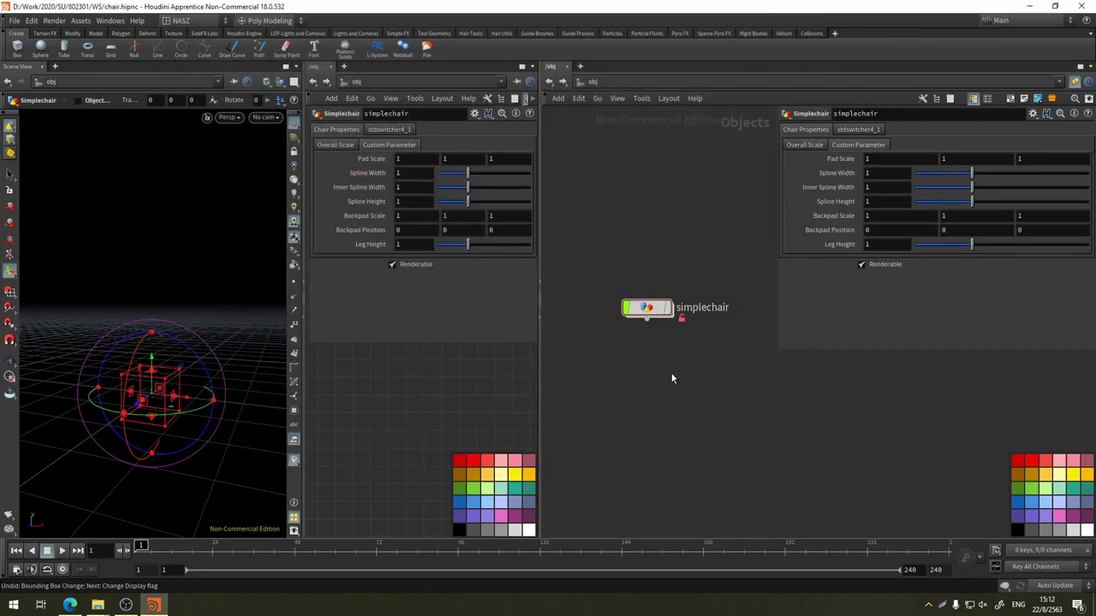
Save the Simplechair asset to naszt_simplechair.hdanc and turn off the node's display flag
key("Tab")
key("Escape")
left_click(647, 308)
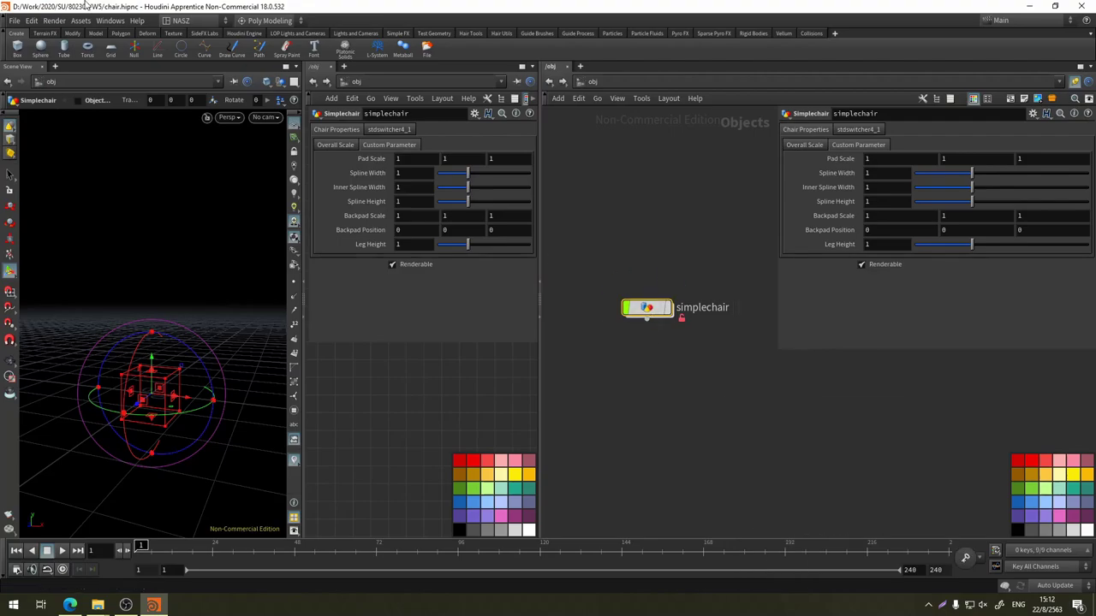
left_click(80, 21)
mouse_move(90, 64)
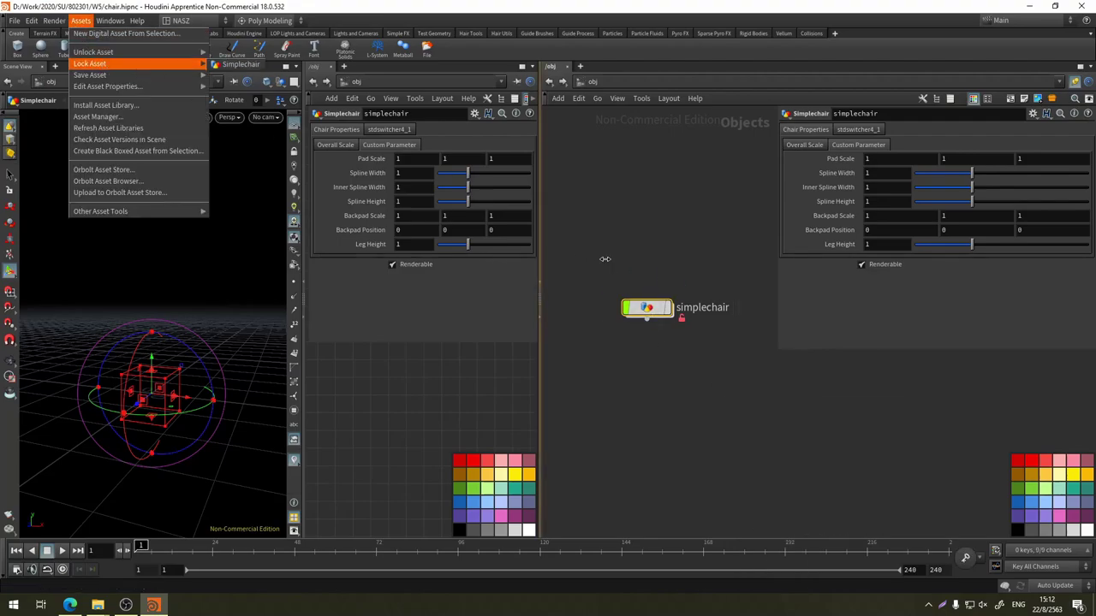
left_click(666, 308)
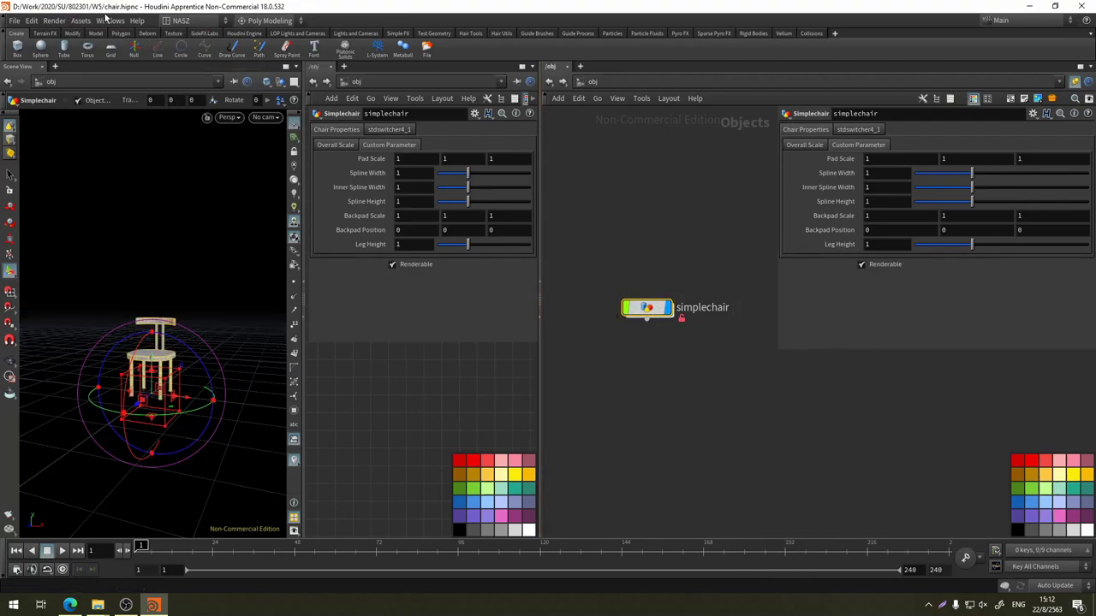
left_click(84, 21)
mouse_move(90, 76)
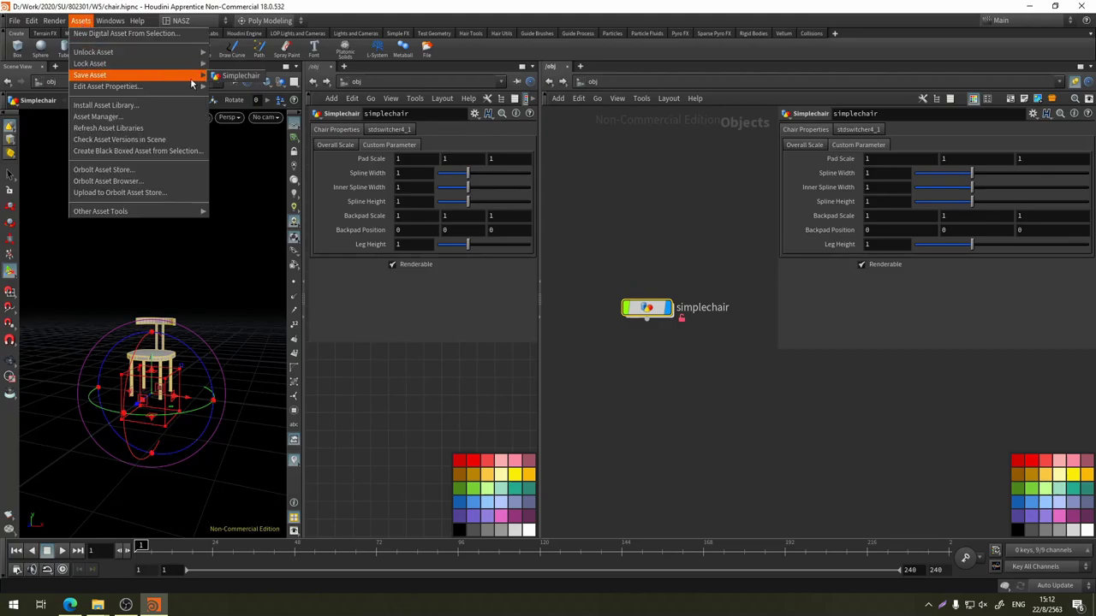
left_click(234, 79)
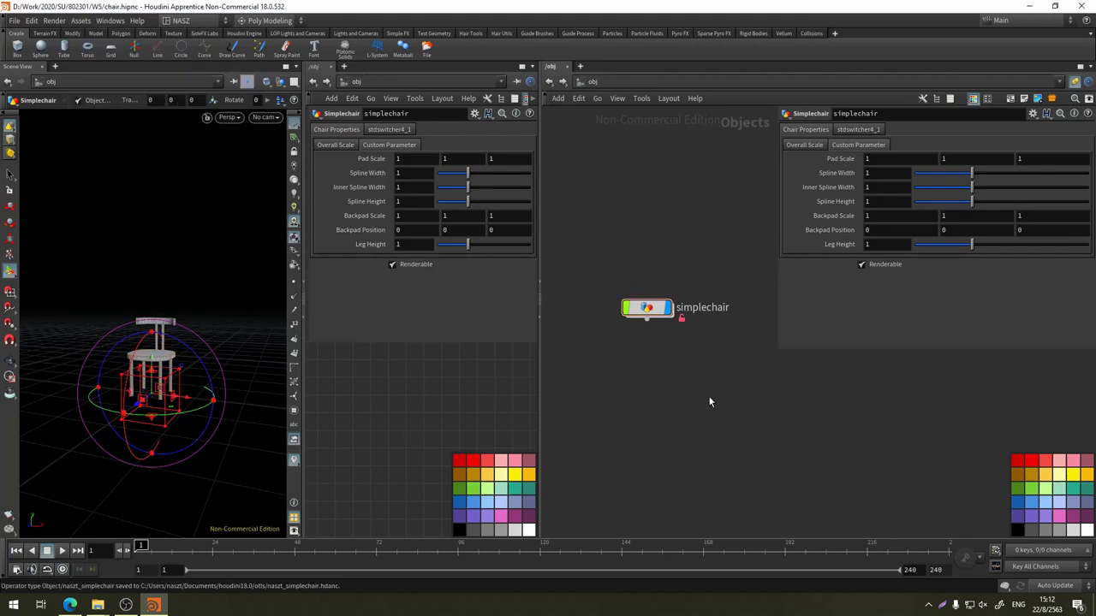
left_click(668, 308)
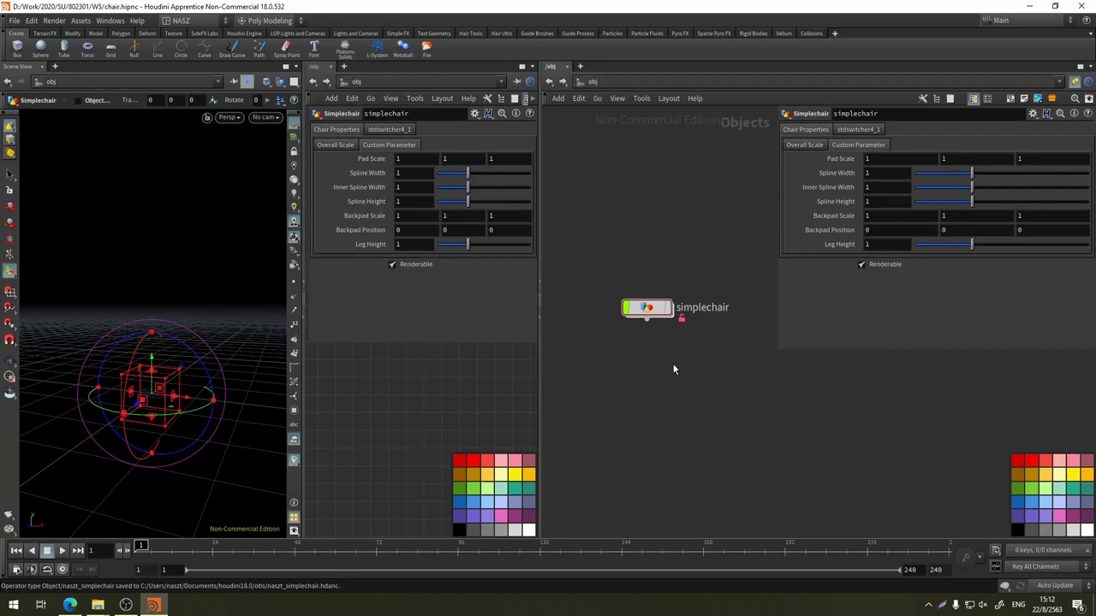
key("Tab")
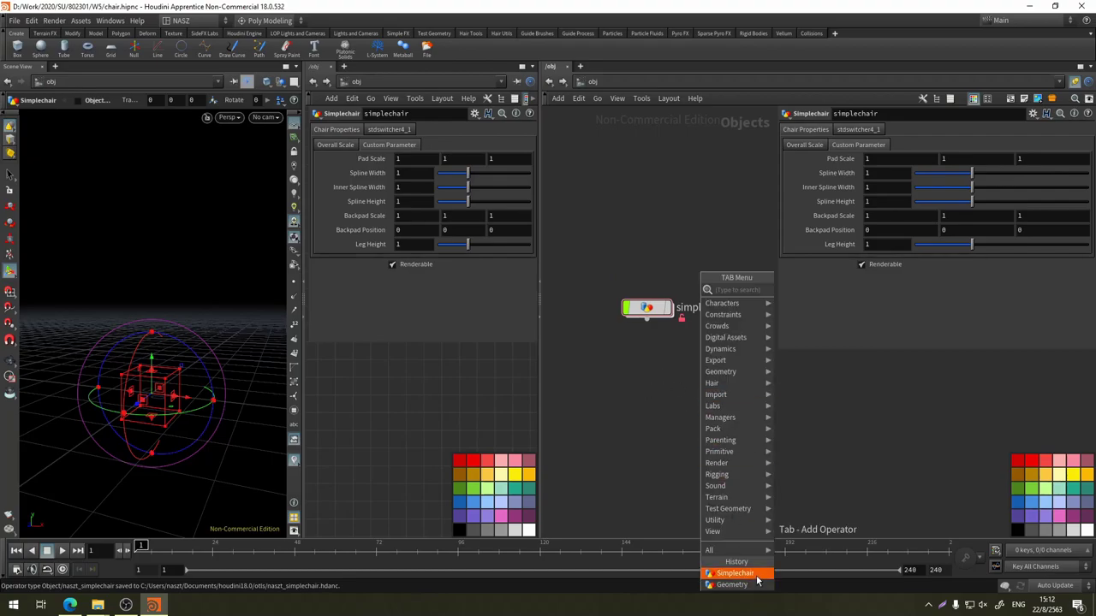
left_click(757, 582)
left_click(699, 406)
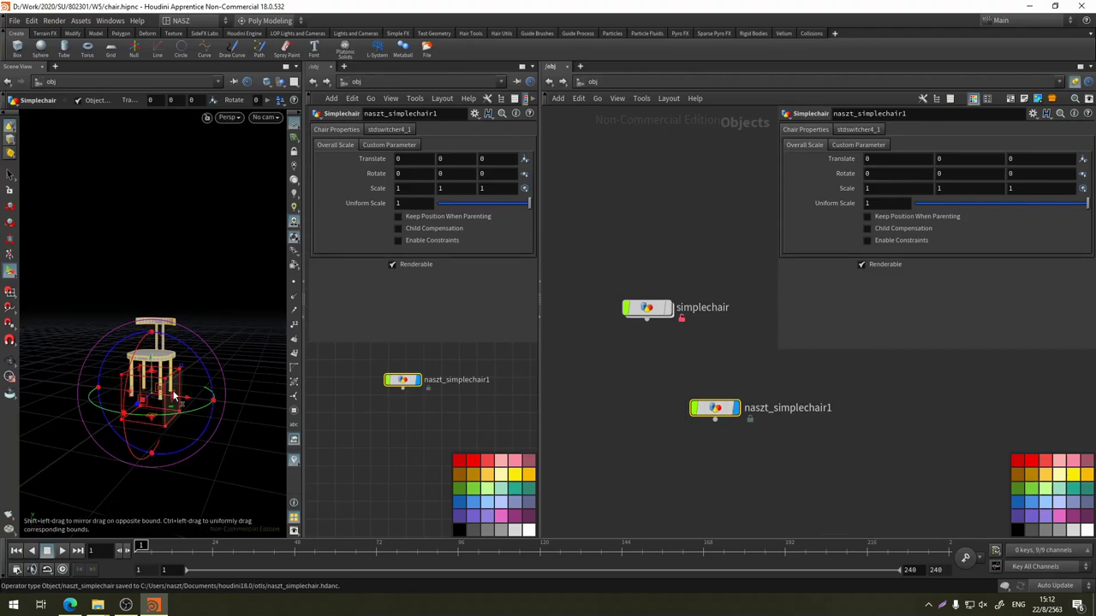
left_click_drag(158, 402, 237, 411)
key("ctrl+z")
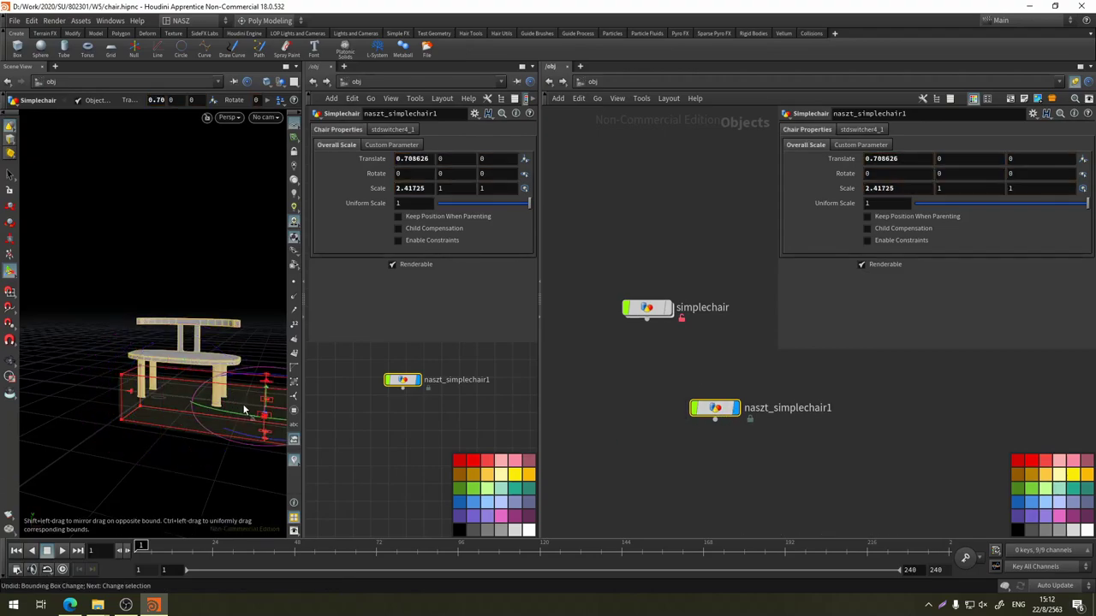
key("Escape")
mouse_move(234, 348)
left_mouse_down()
mouse_move(104, 404)
mouse_move(123, 414)
mouse_move(191, 398)
mouse_move(162, 395)
mouse_move(153, 278)
mouse_move(144, 428)
mouse_move(118, 416)
mouse_move(174, 433)
mouse_move(34, 402)
left_mouse_up()
key("Return")
key("ctrl+z")
key("Escape")
key("Return")
key("ctrl+z")
key("ctrl+z")
key("ctrl+z")
key("Escape")
key("Return")
key("ctrl+z")
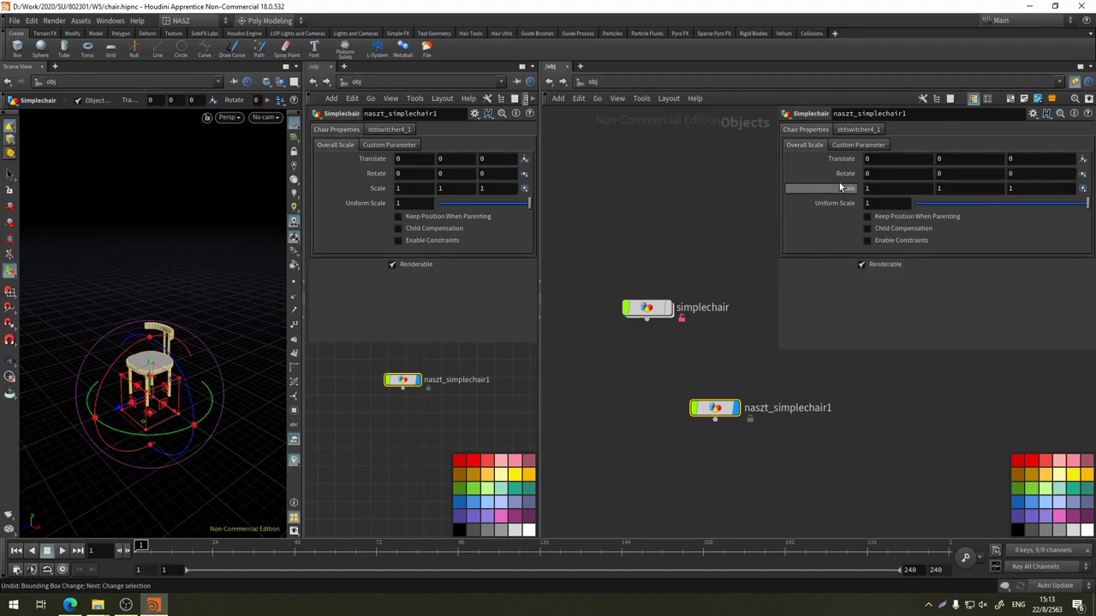
left_click(859, 146)
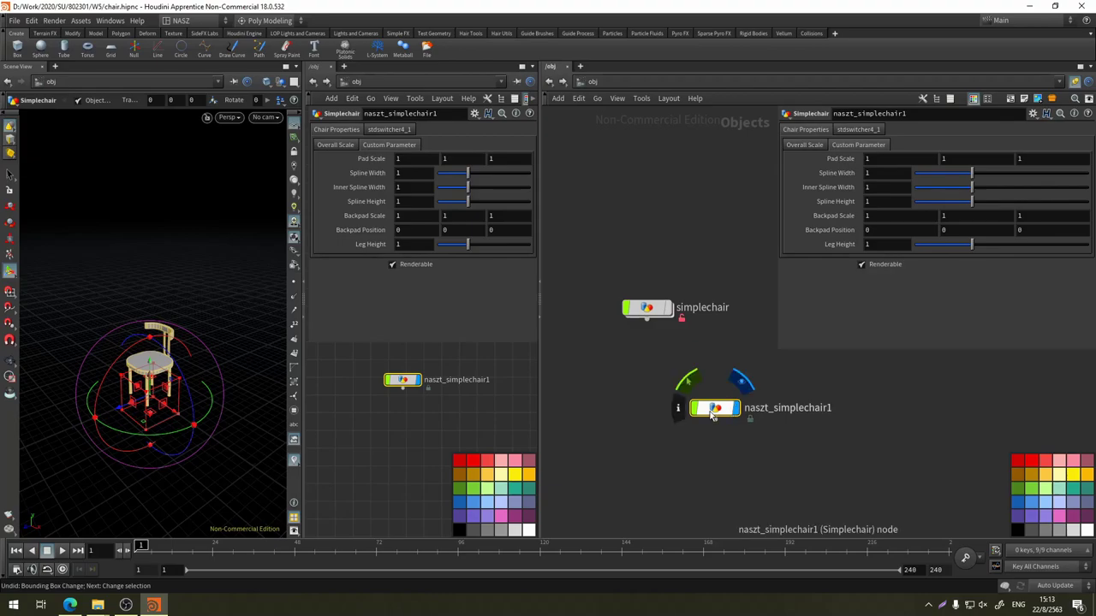
left_click(837, 130)
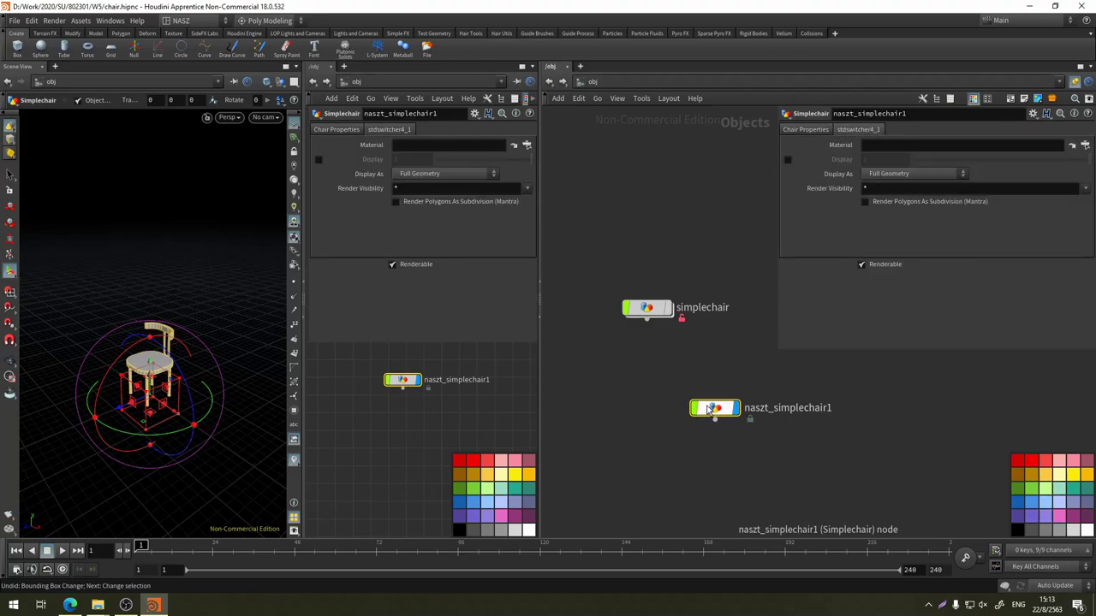
key("Delete")
left_click(647, 309)
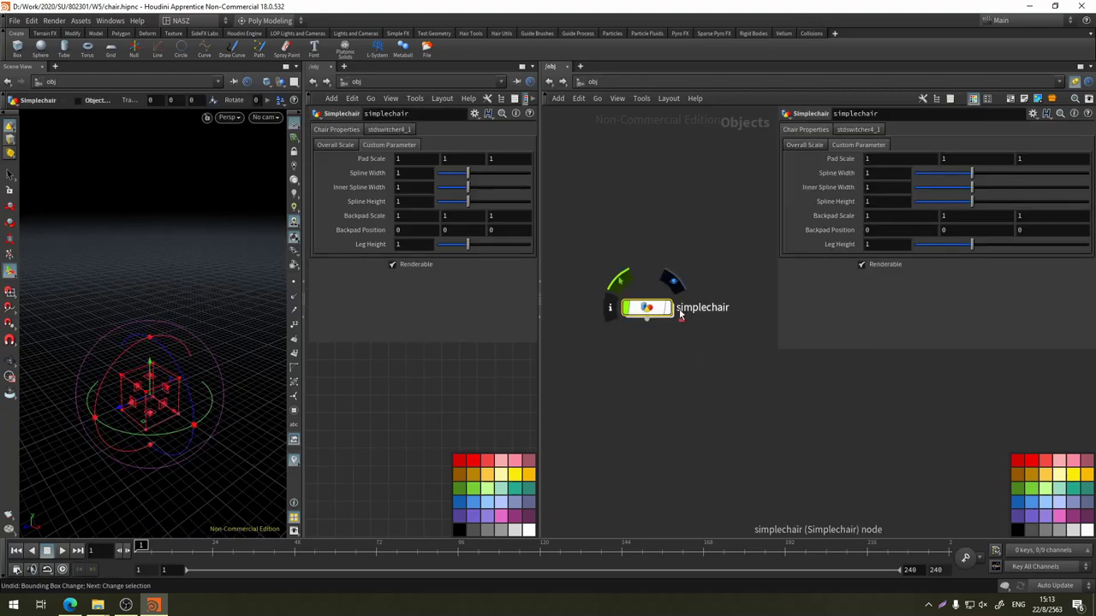
In the asset's Parameters, relabel the stdswitcher4_1 folder as Render and accept the type properties
right_click(649, 312)
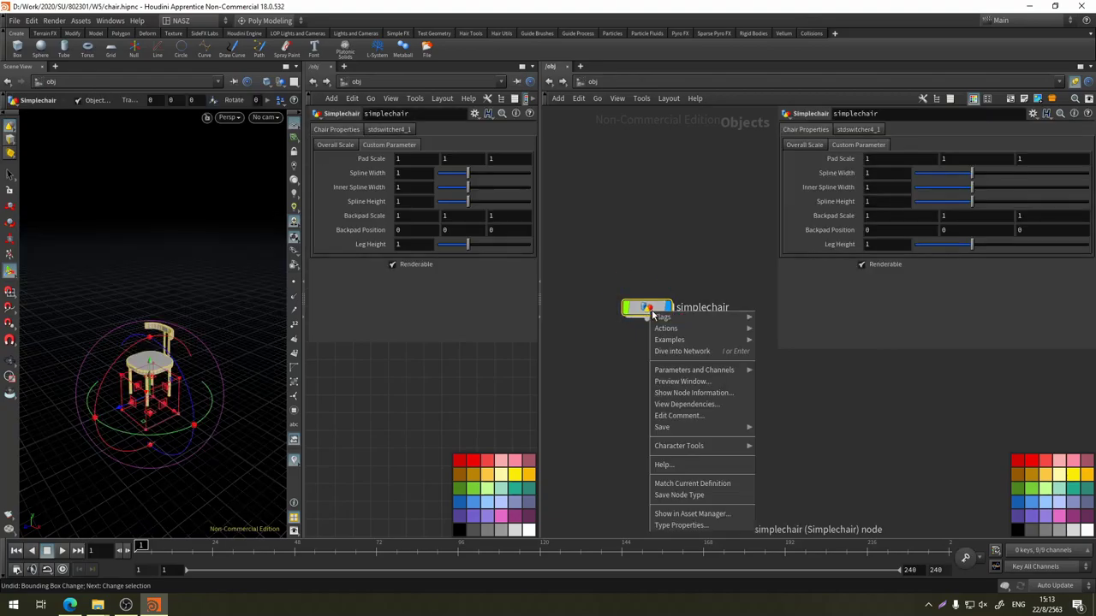
left_click(705, 528)
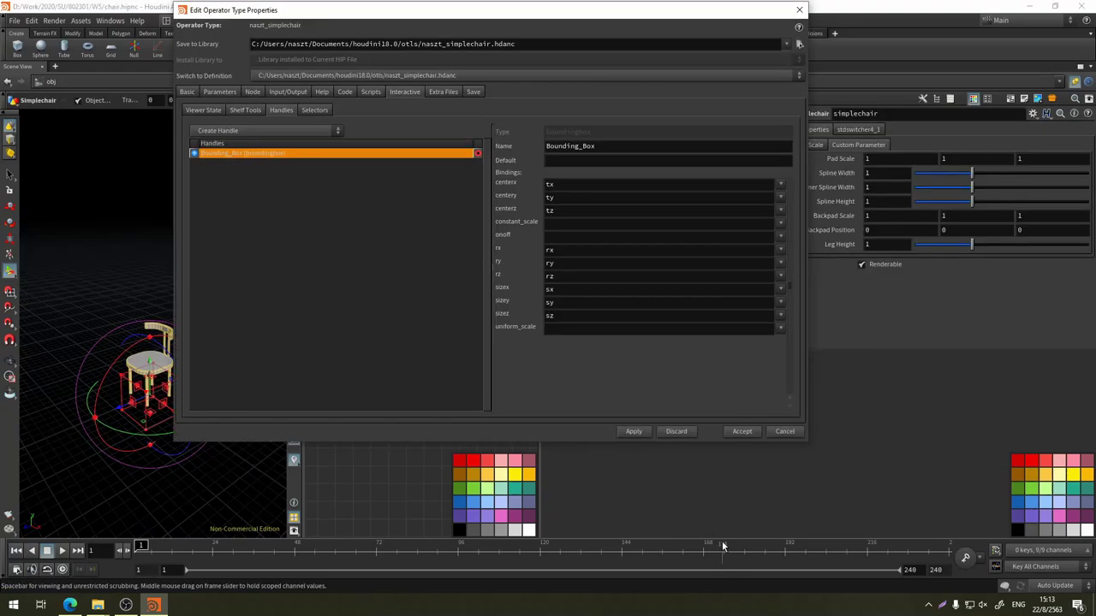
left_click(220, 91)
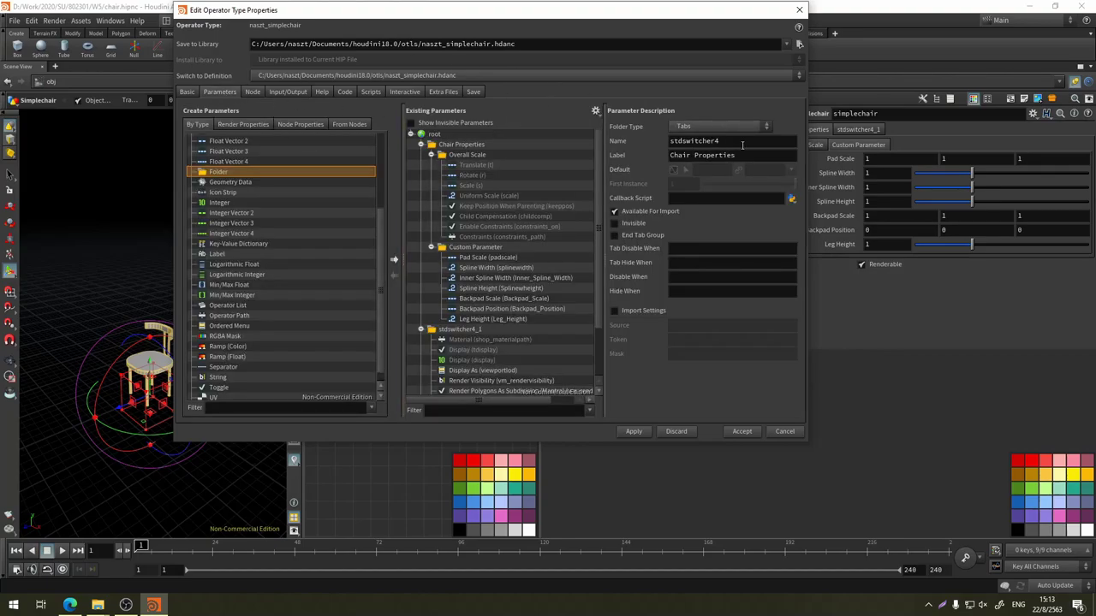
left_click(420, 145)
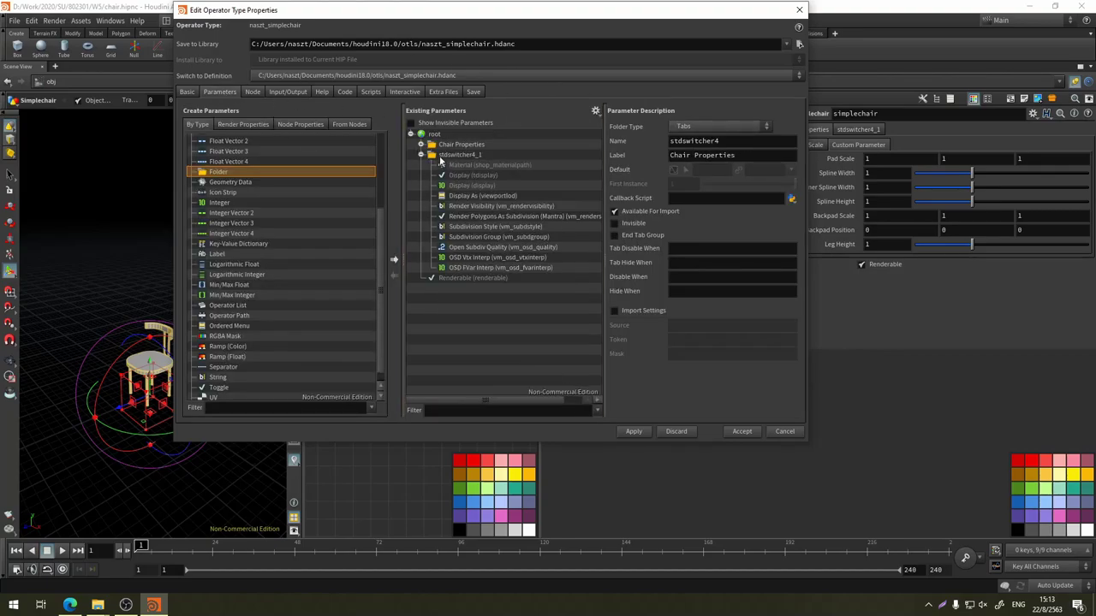
double_click(734, 142)
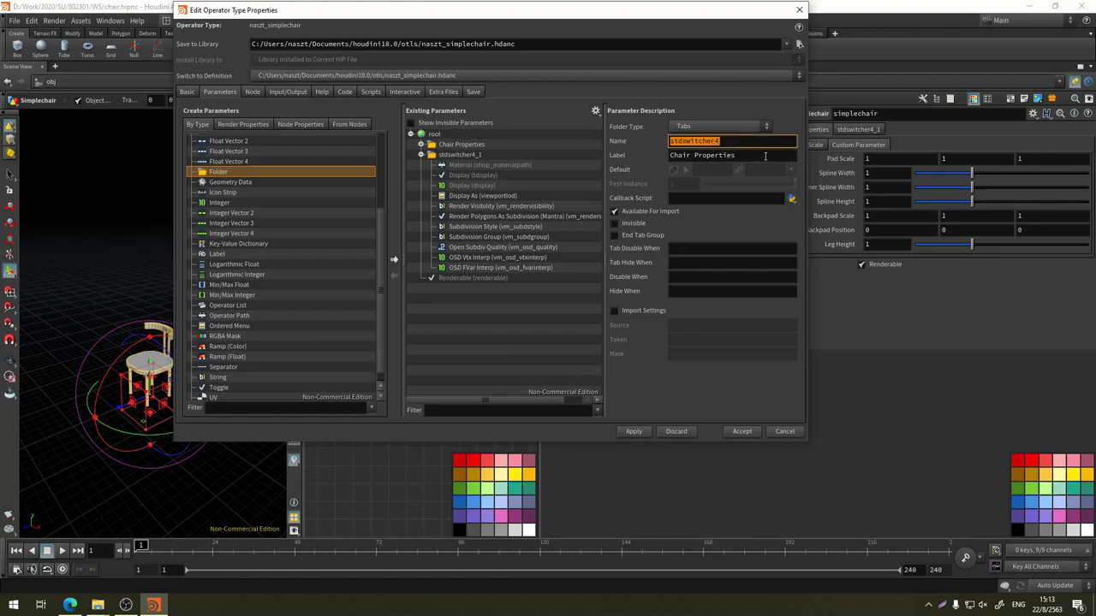
key("Tab")
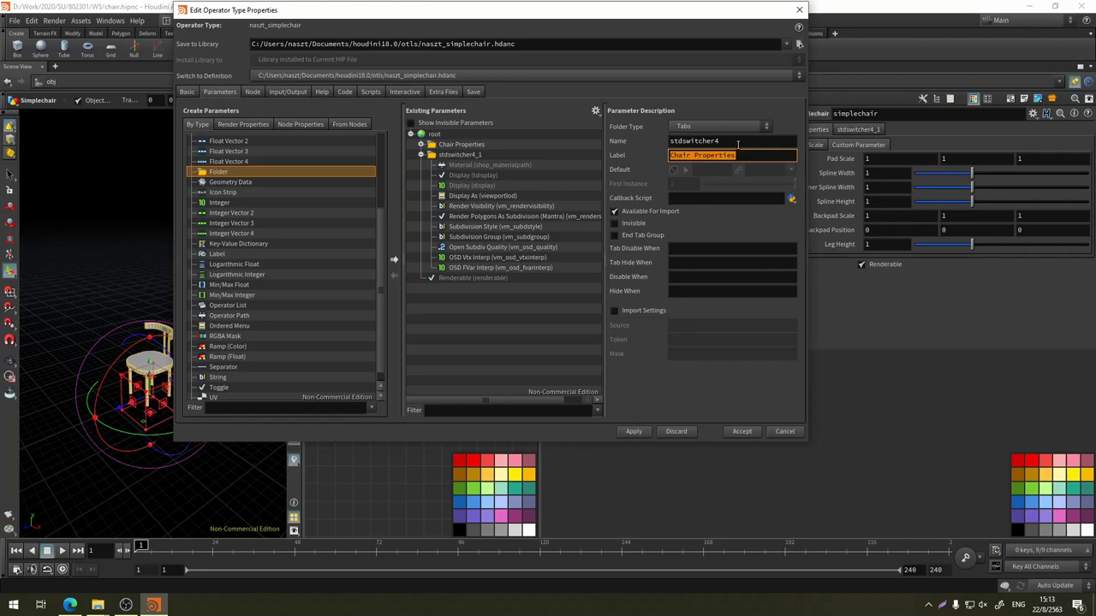
left_click(473, 155)
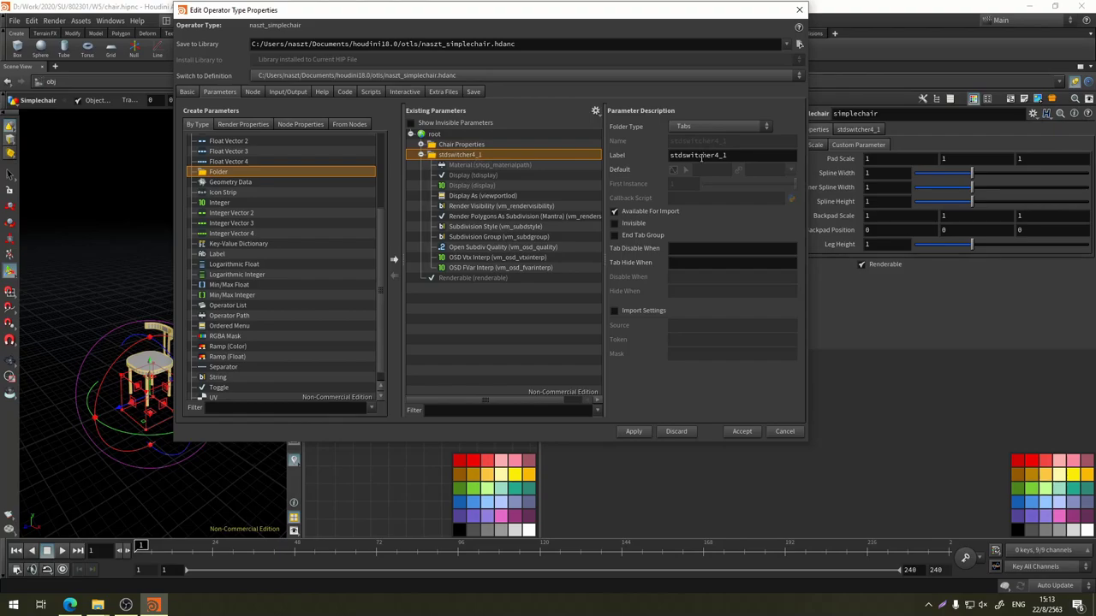
double_click(742, 156)
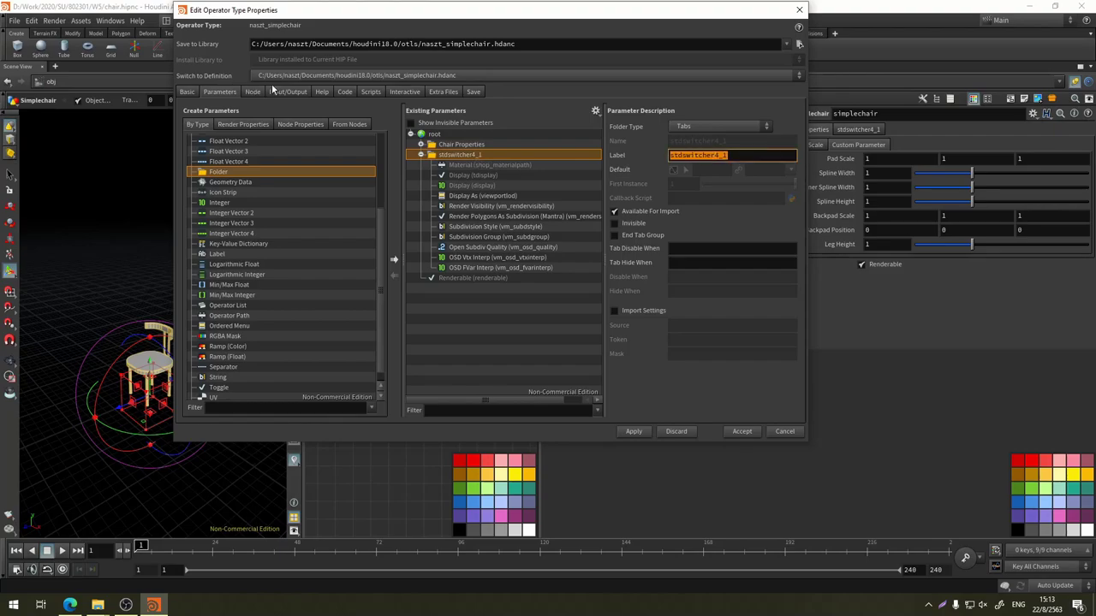
type("re")
key("Return")
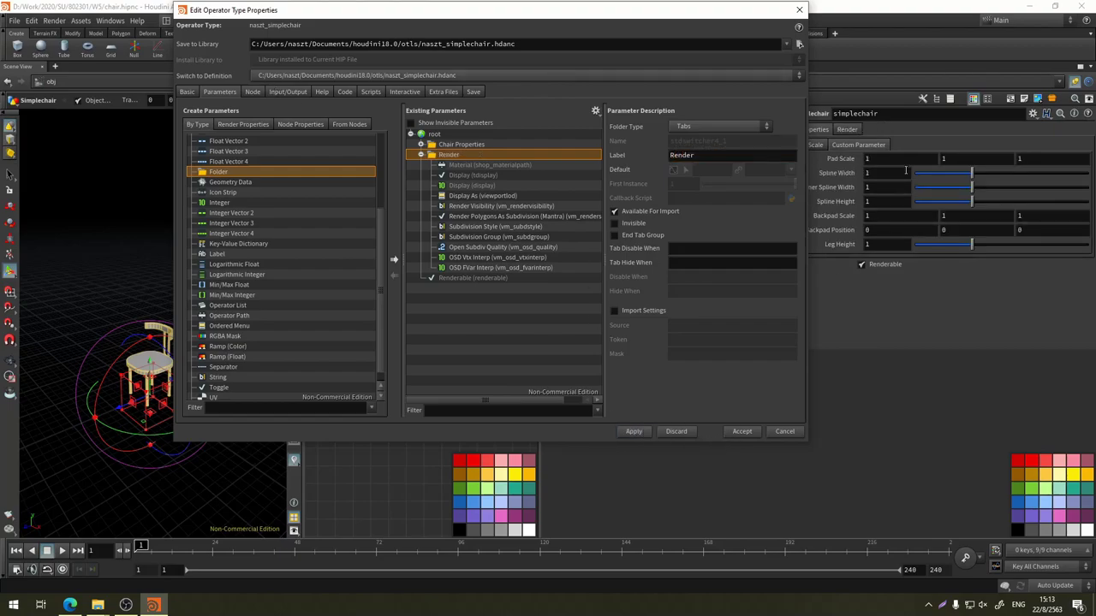
left_click(736, 433)
mouse_move(667, 322)
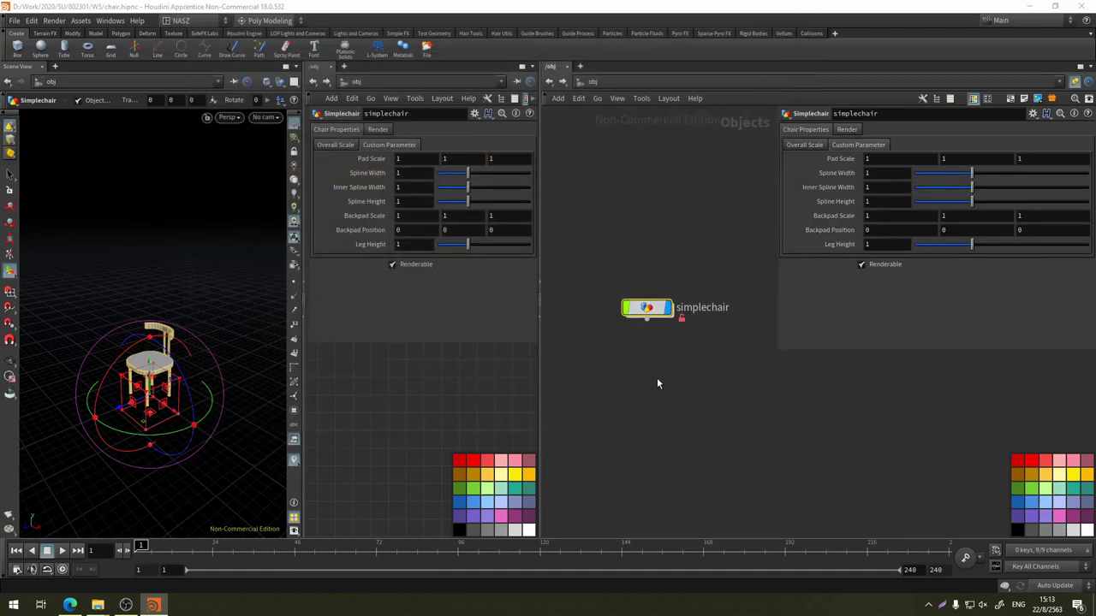
Save the asset definition, then place and delete a test naszt_simplechair1 instance
left_click(78, 20)
left_click(230, 75)
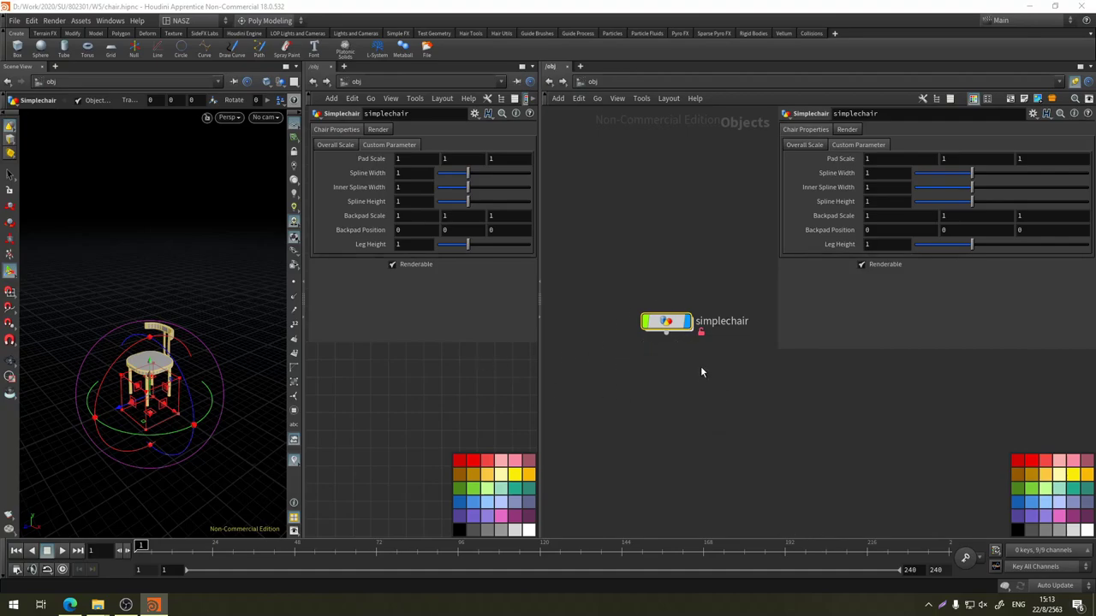
key("Tab")
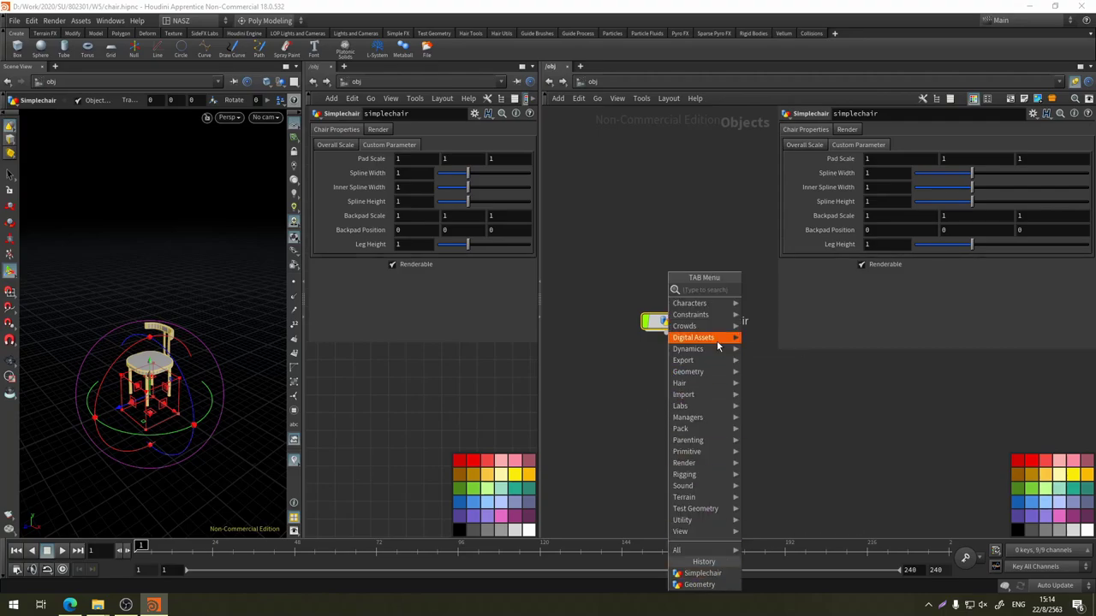
mouse_move(693, 337)
left_click(770, 339)
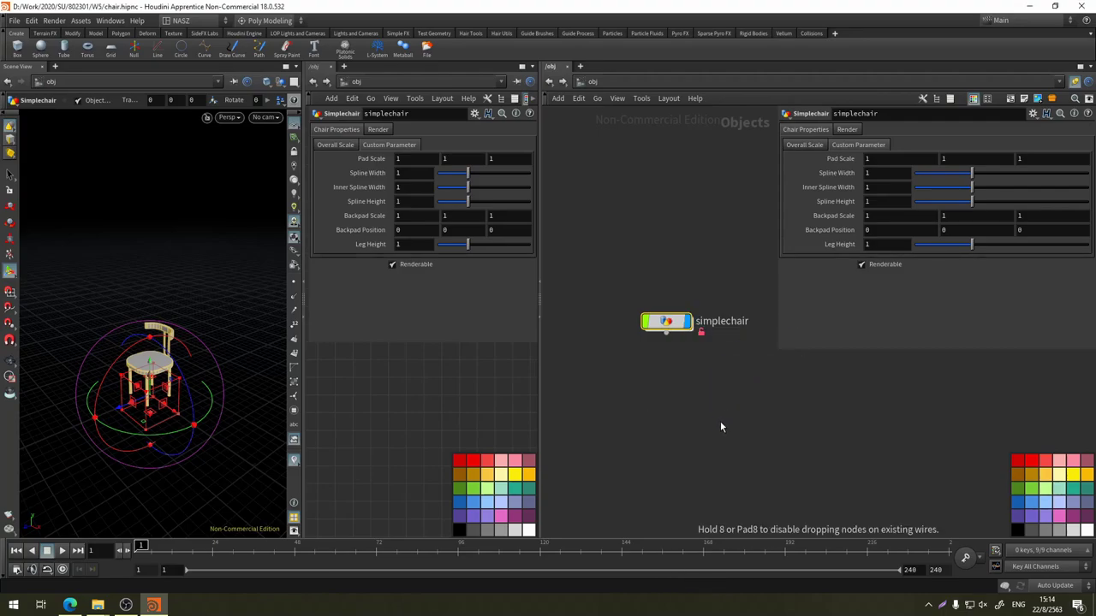
left_click(718, 409)
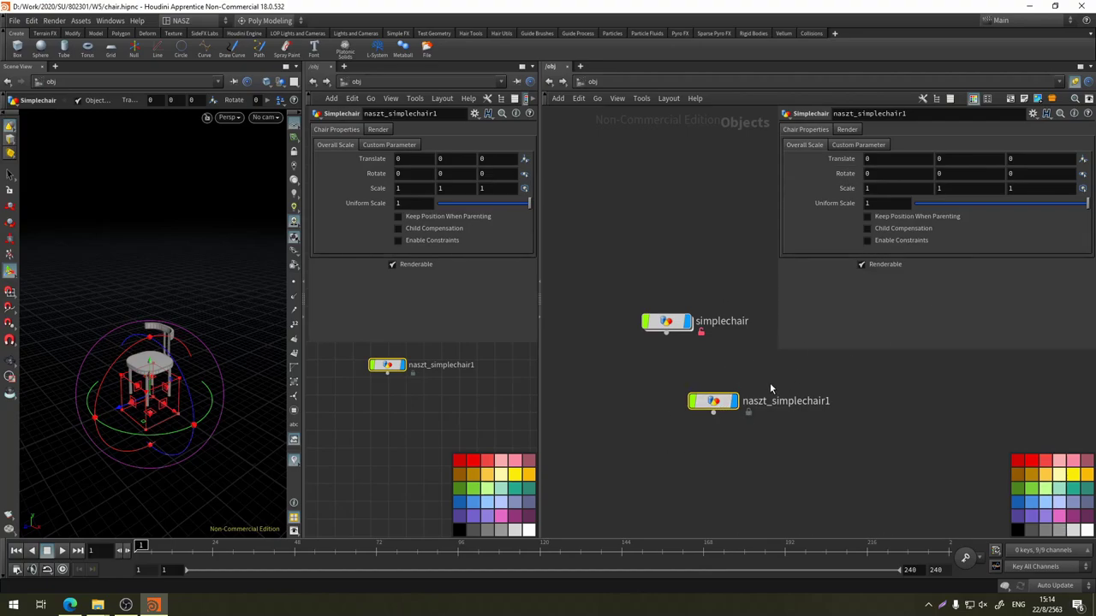
mouse_move(713, 402)
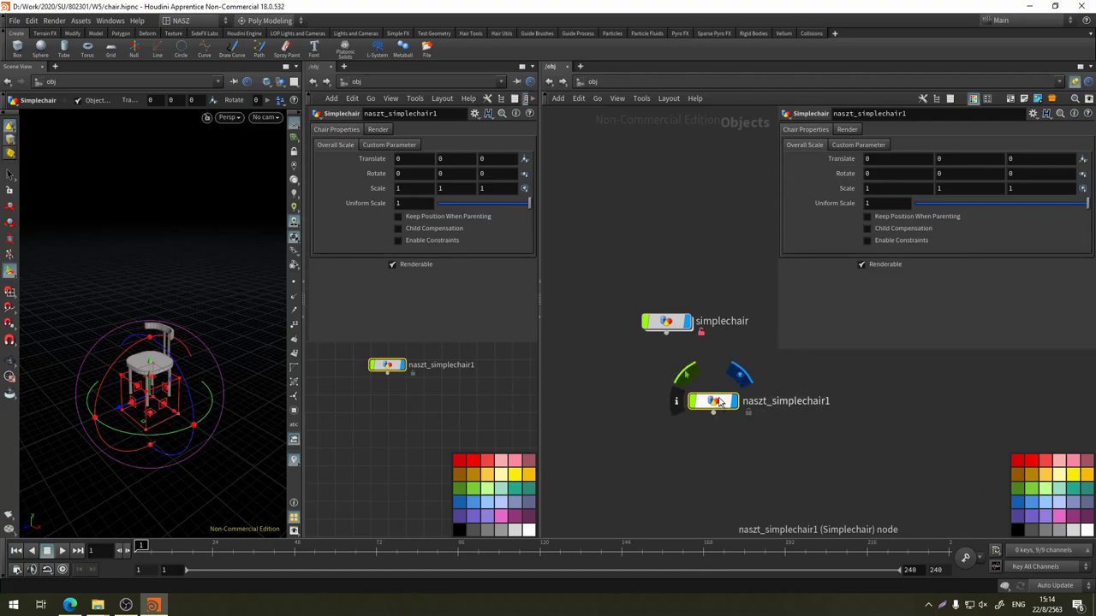
key("Delete")
left_click(657, 323)
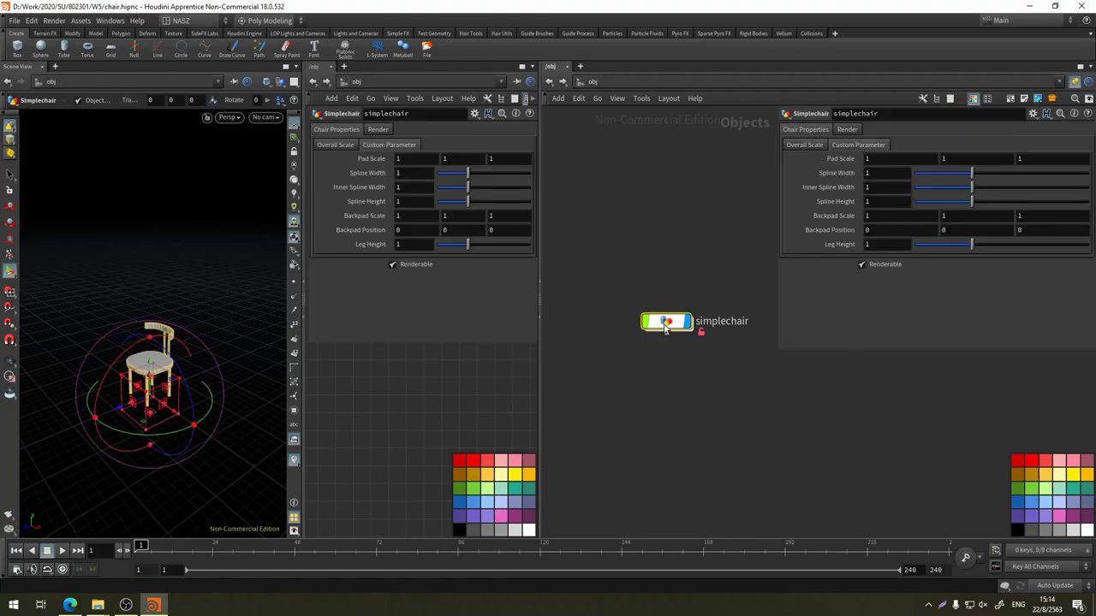
left_click(56, 20)
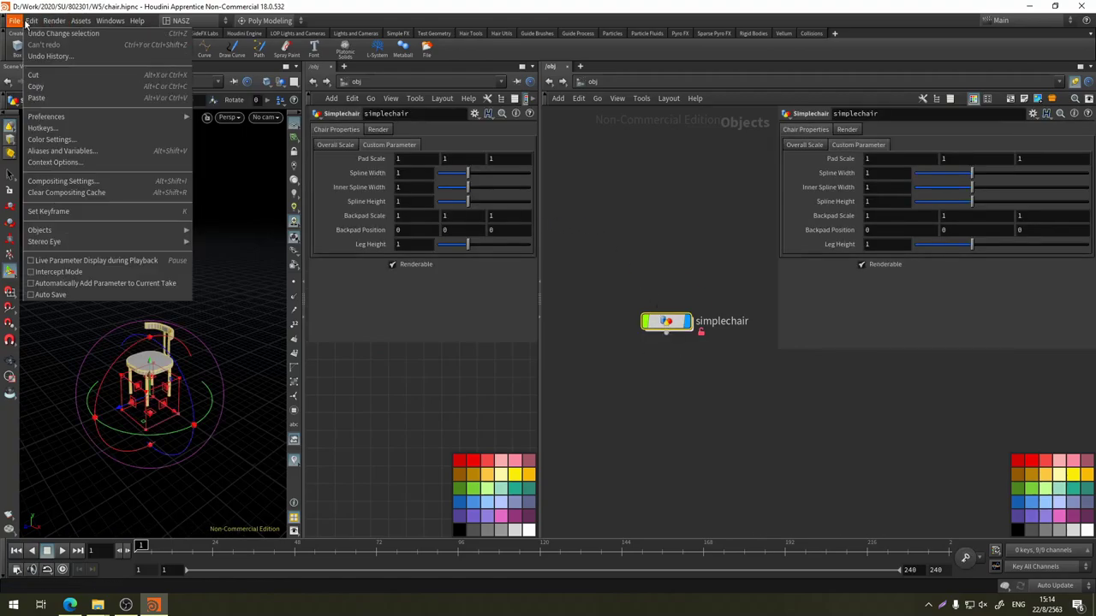
mouse_move(81, 20)
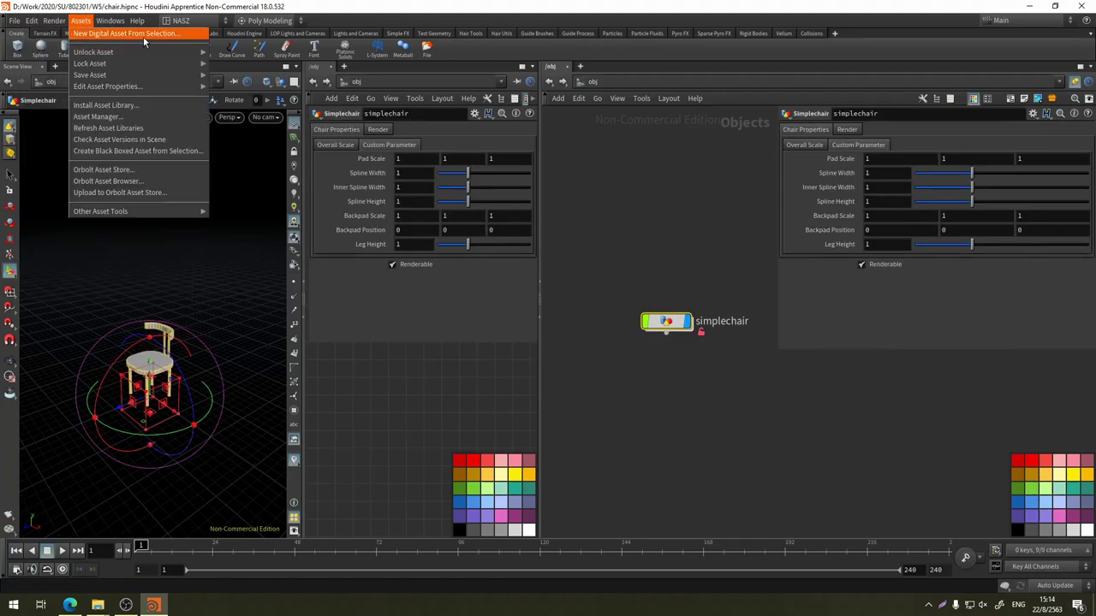
left_click(169, 118)
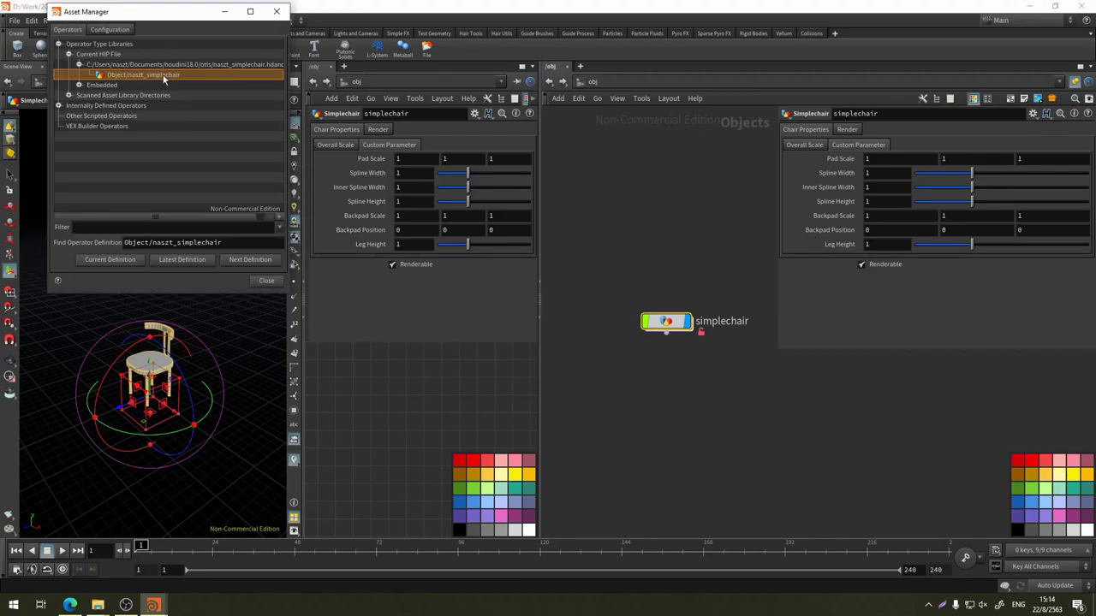
left_click(110, 29)
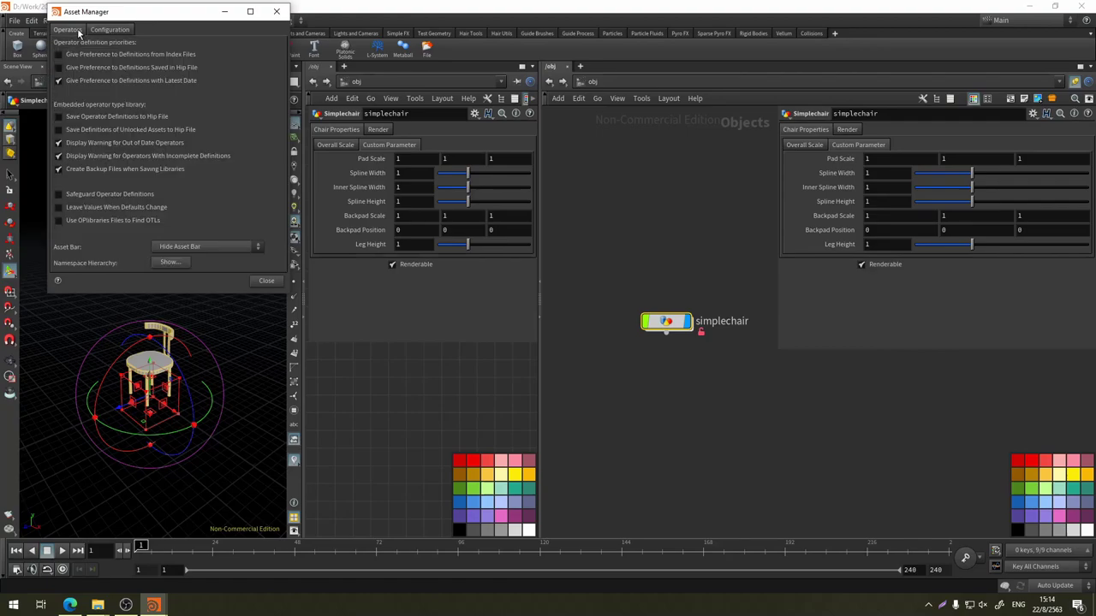
left_click(68, 29)
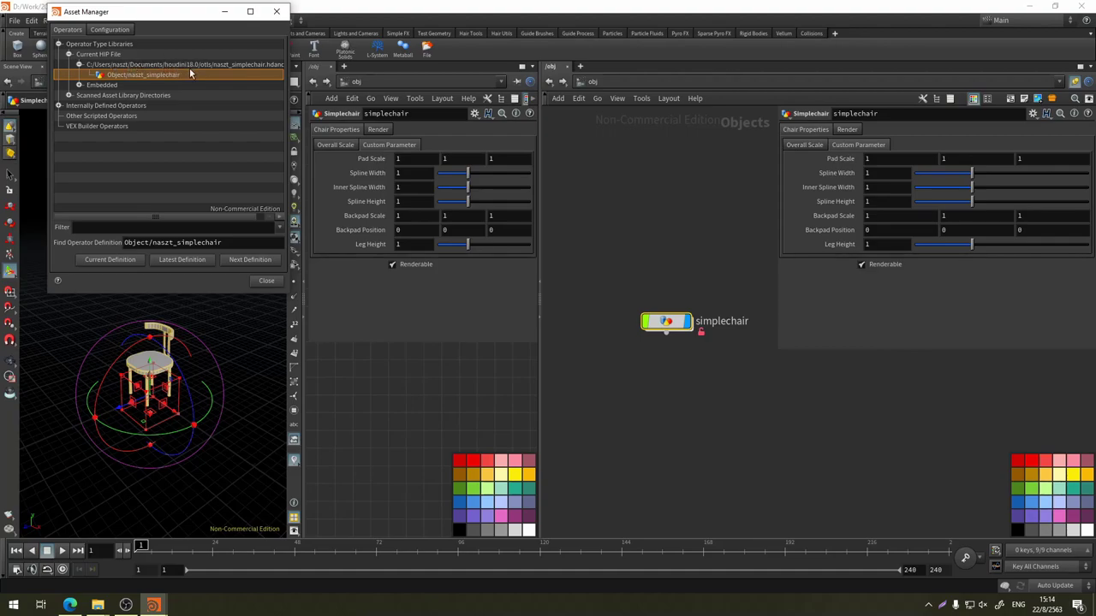
left_click(267, 281)
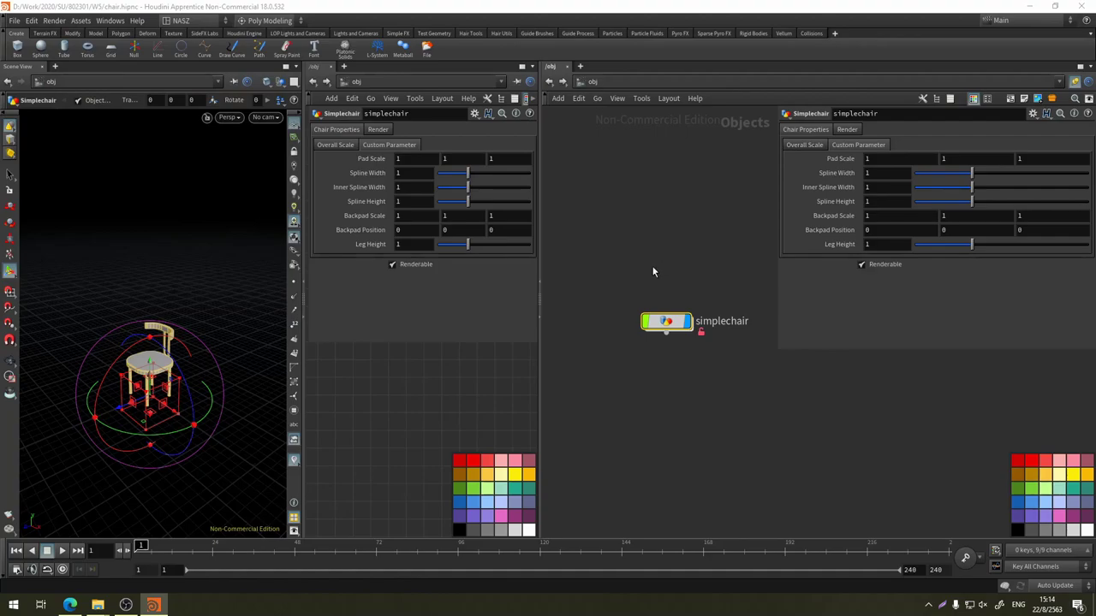
key("l")
left_click(80, 21)
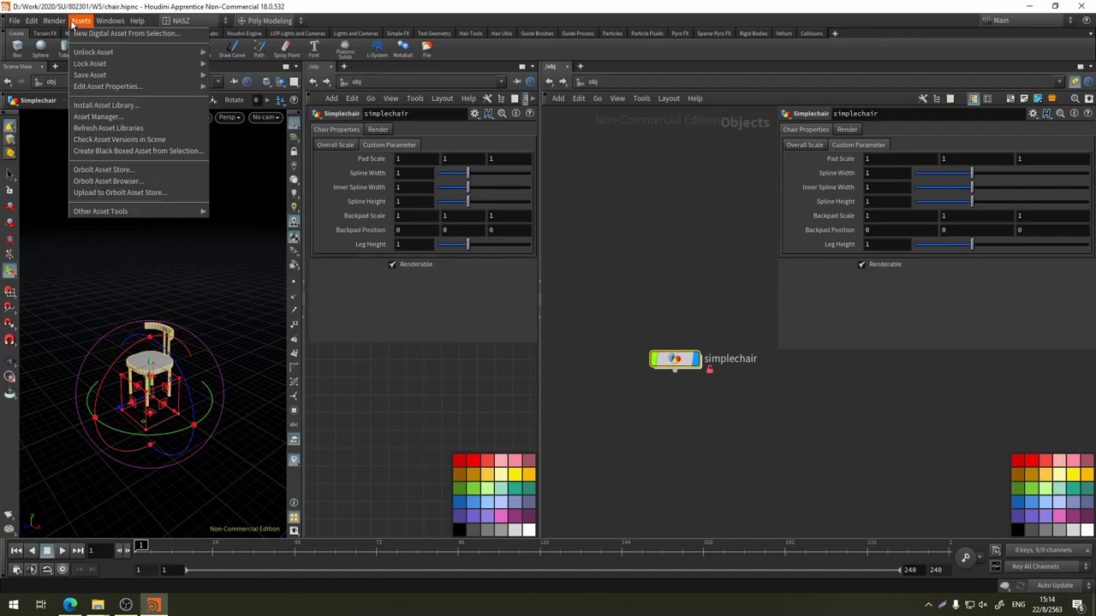
left_click(153, 120)
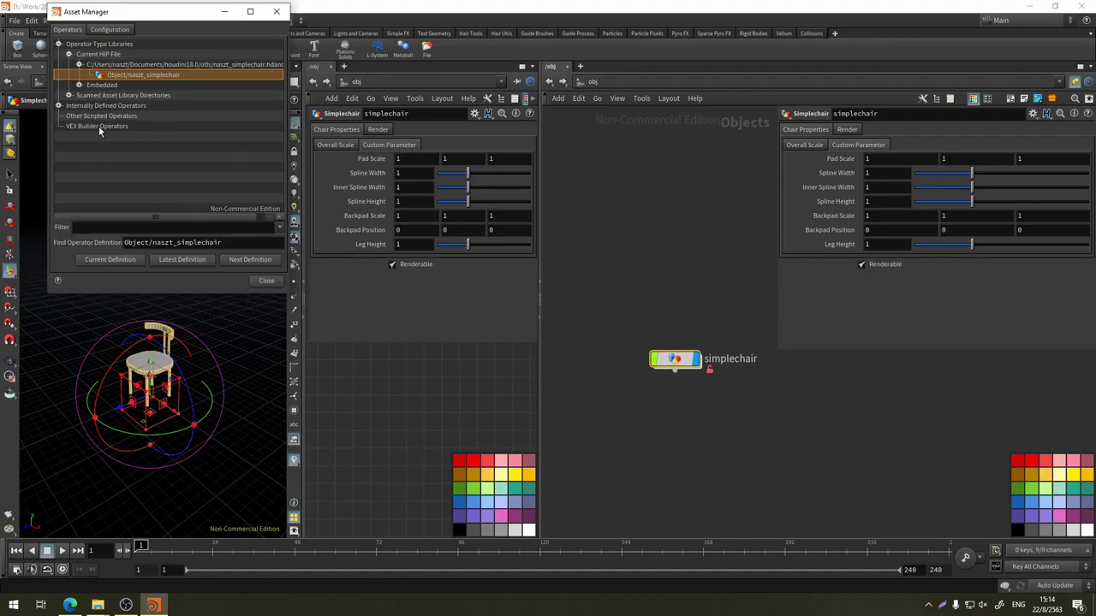
left_click(262, 287)
left_click(81, 20)
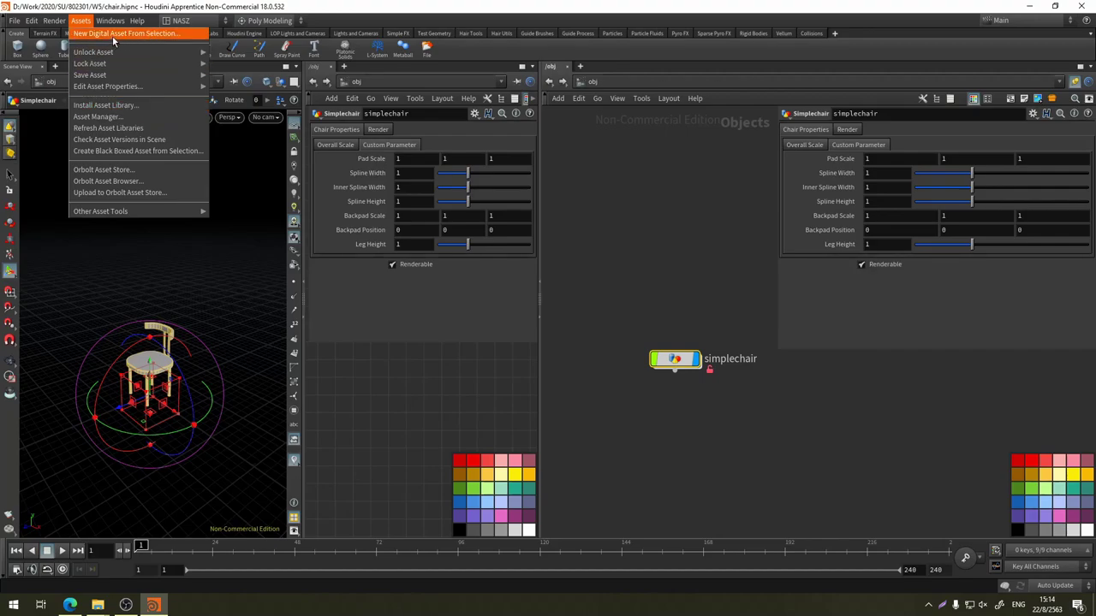
left_click(719, 278)
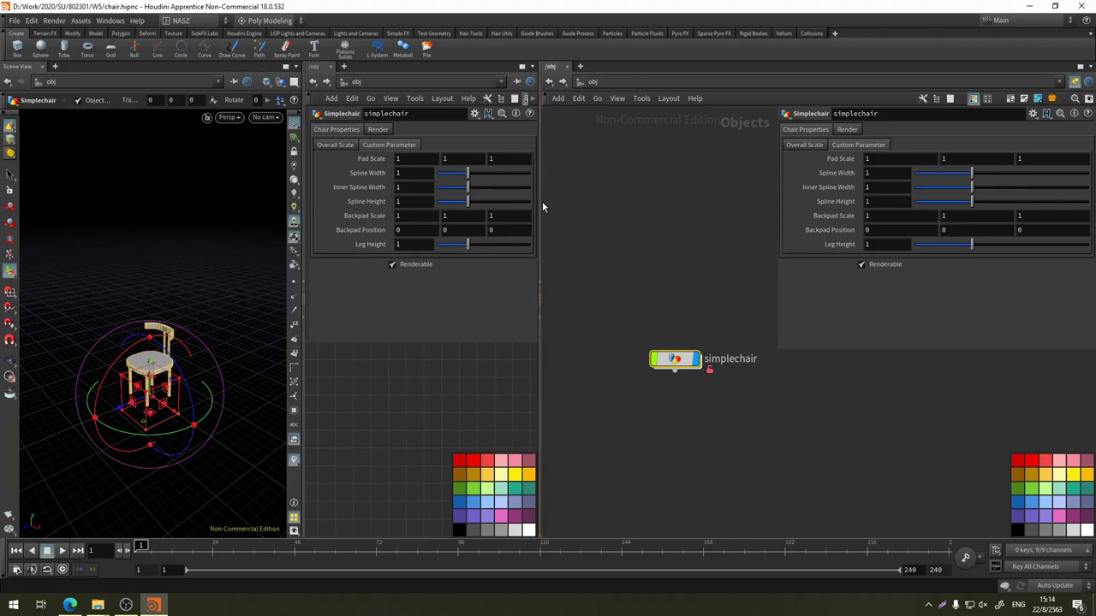
Drag the floating parameter pane's corner to make it narrower and shorter
left_click(81, 20)
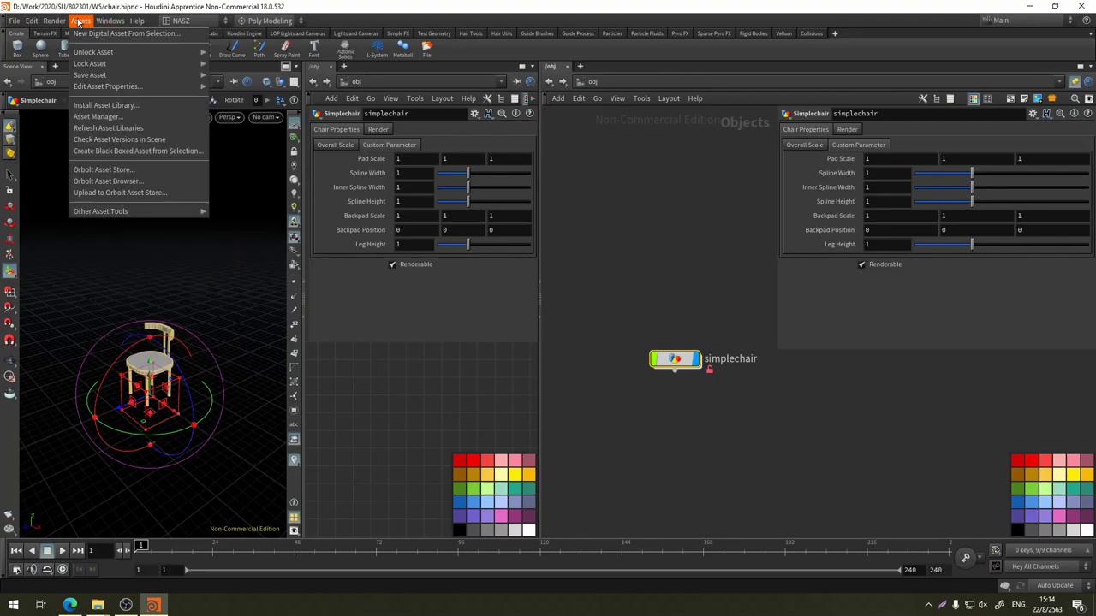
left_click(650, 250)
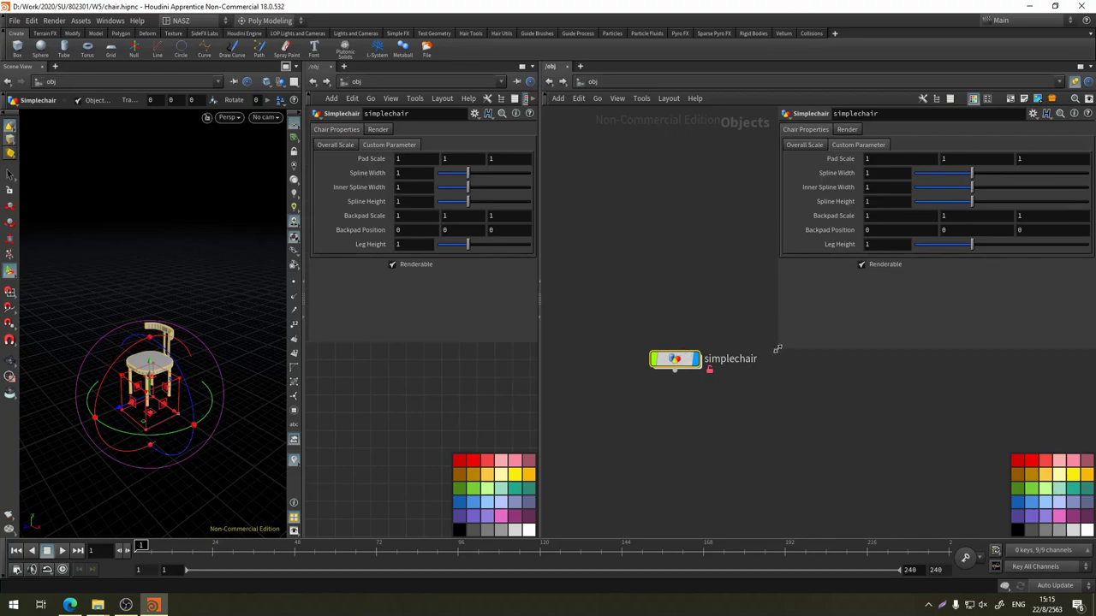
left_click_drag(780, 350, 811, 278)
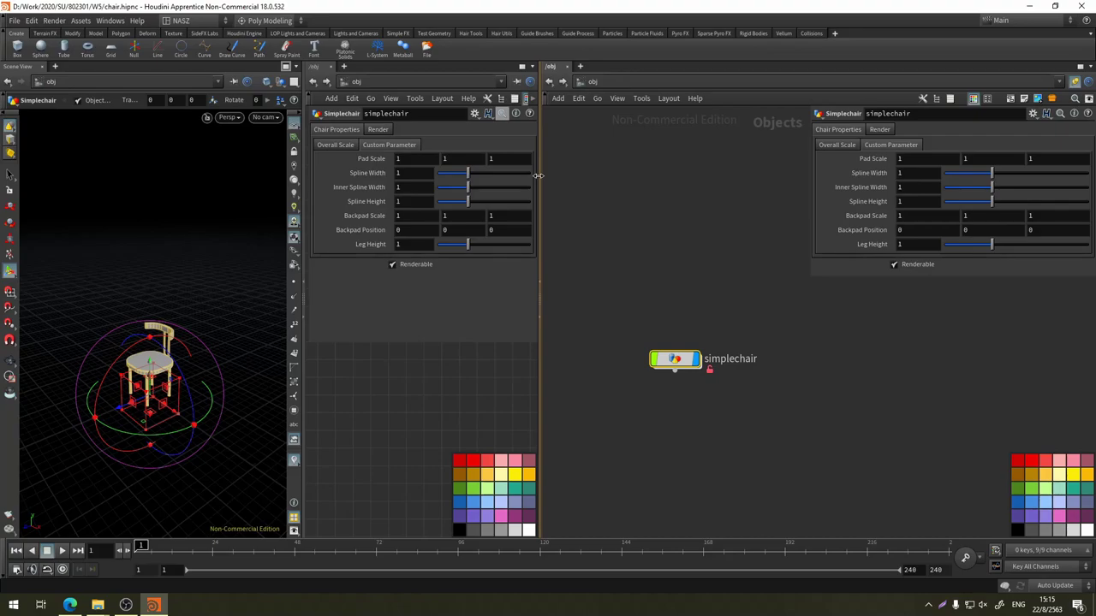
Dive into simplechair and frame its nodes from backpad_Control down to the chair null
double_click(677, 359)
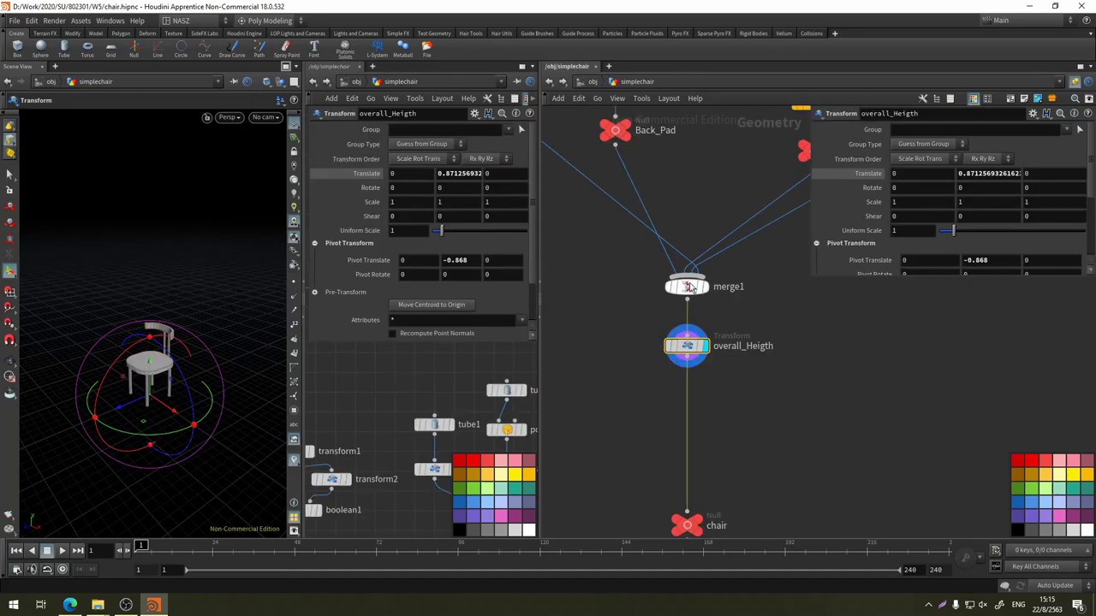
scroll(692, 199, "down", 5)
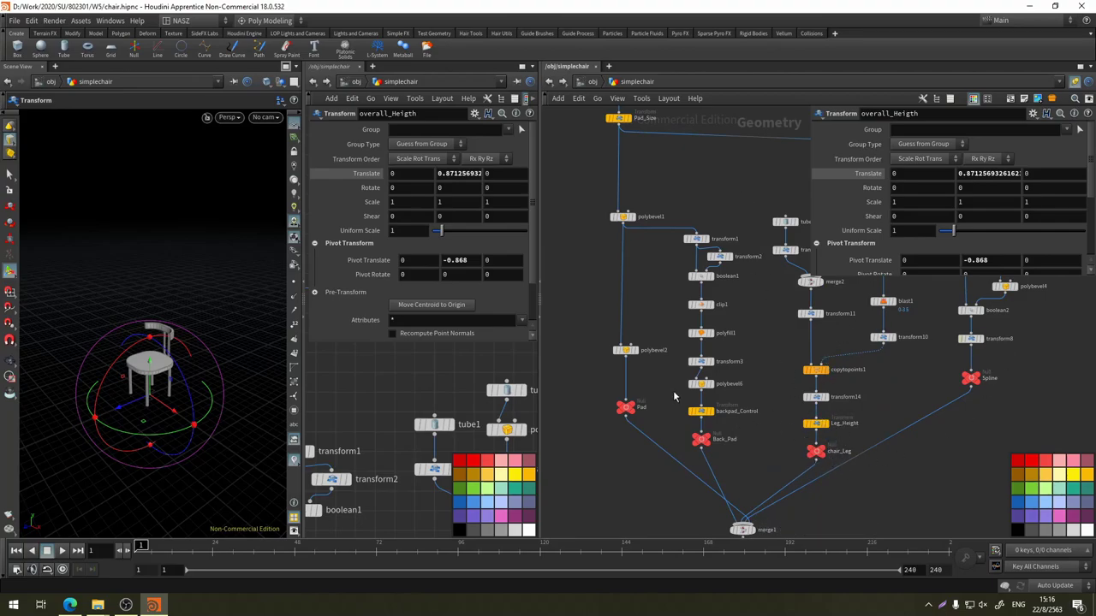
middle_click_drag(774, 384, 729, 226)
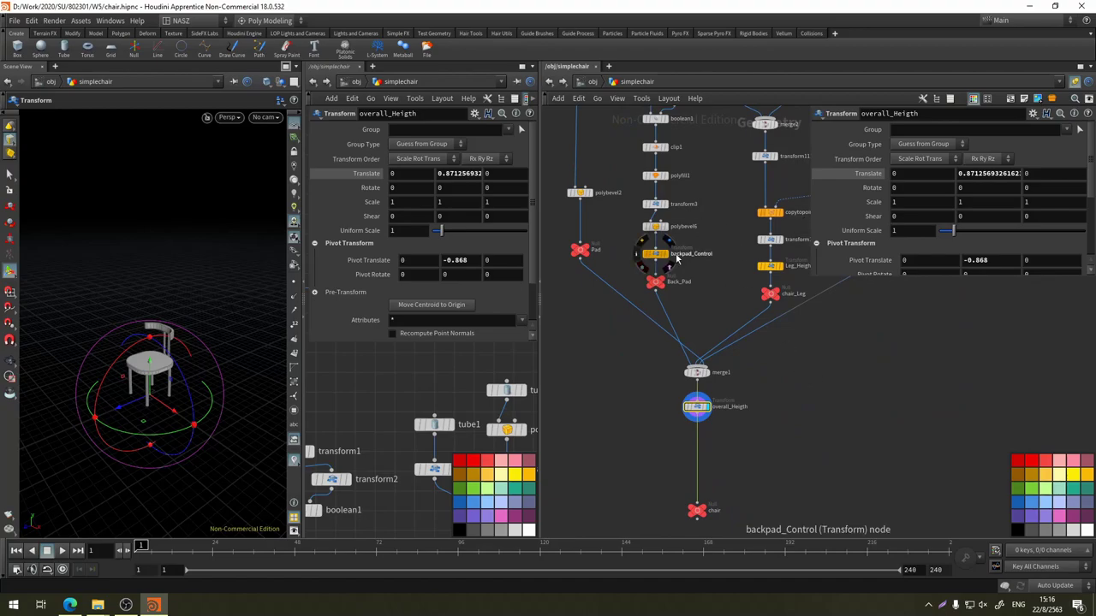